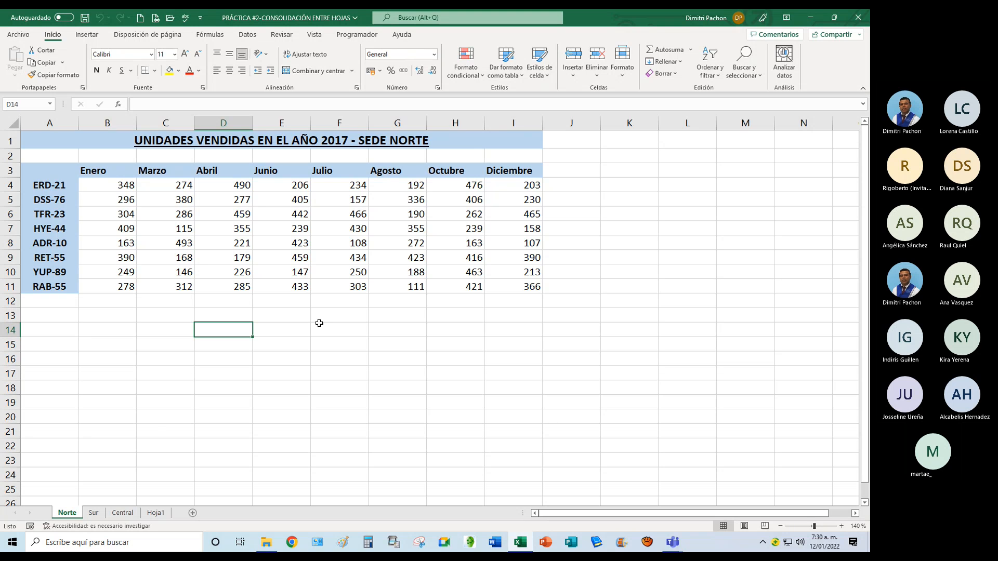
Compare the product codes and months in the sales tables of the Norte, Sur and Central sheets.
left_click(92, 513)
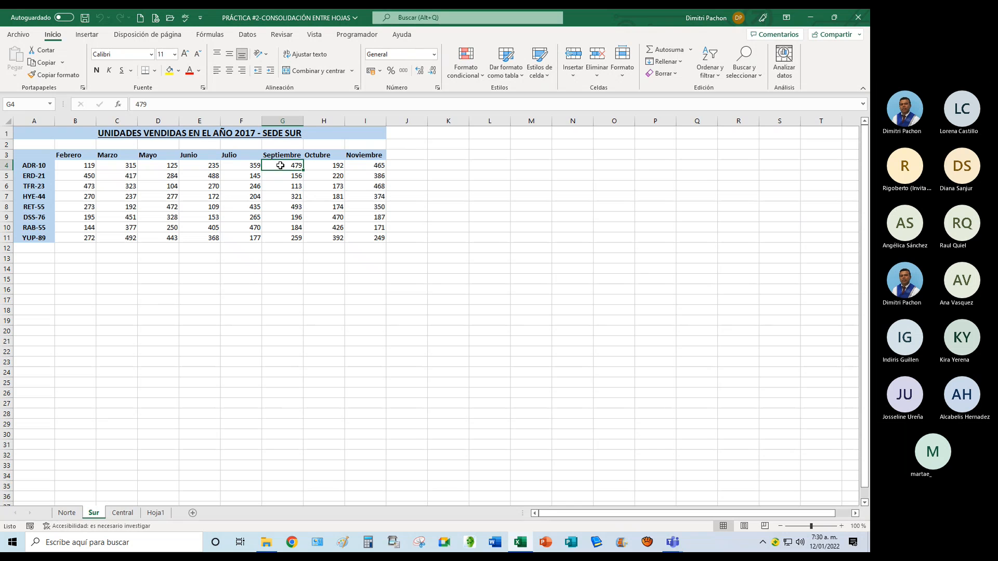
left_click(123, 513)
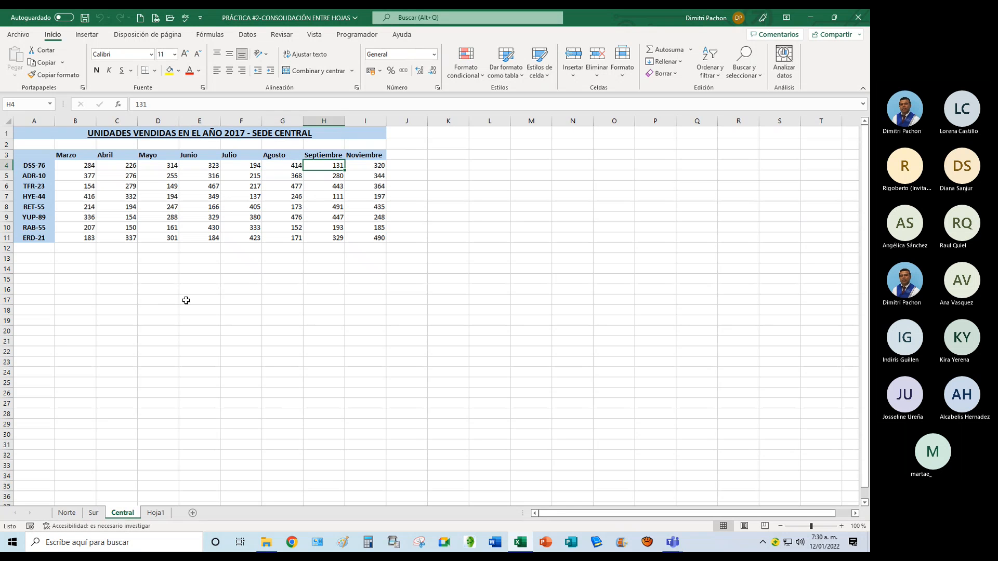
left_click(72, 513)
left_click(89, 513)
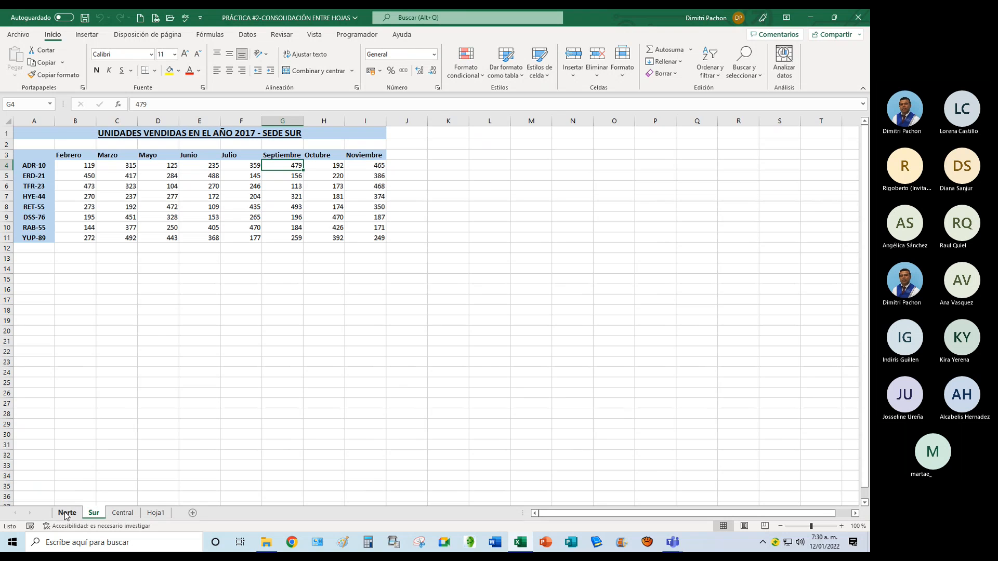
left_click(67, 513)
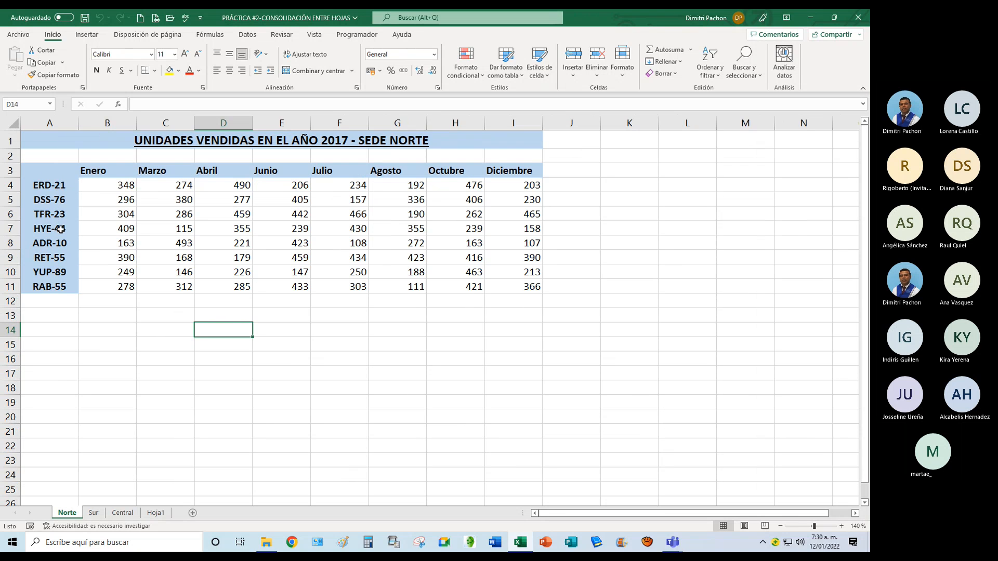
Enlarge the Sur sheet to 150% zoom so its sales table is readable.
left_click(101, 516)
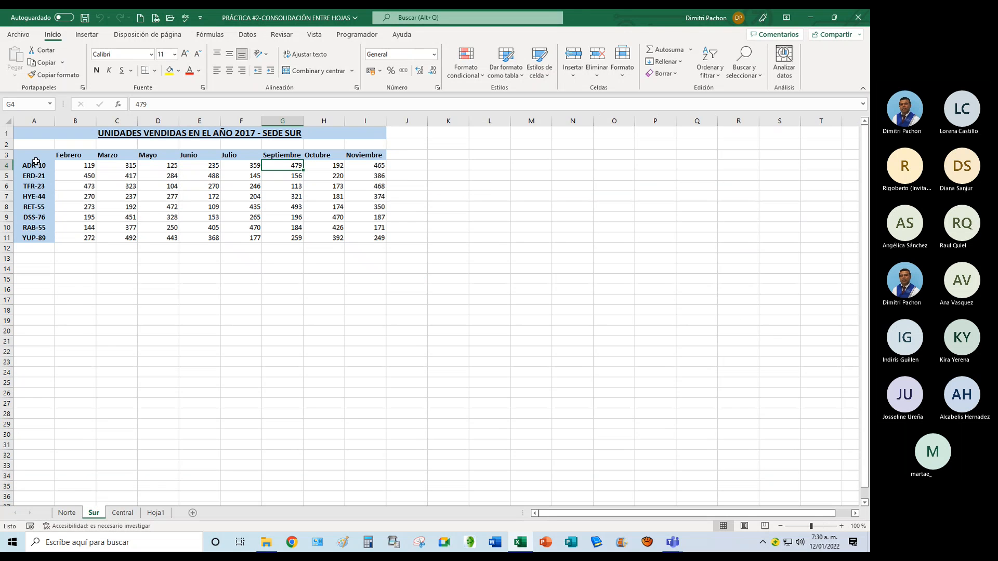
left_click(841, 526)
left_click(842, 526)
left_click(841, 525)
left_click(841, 526)
left_click(841, 526)
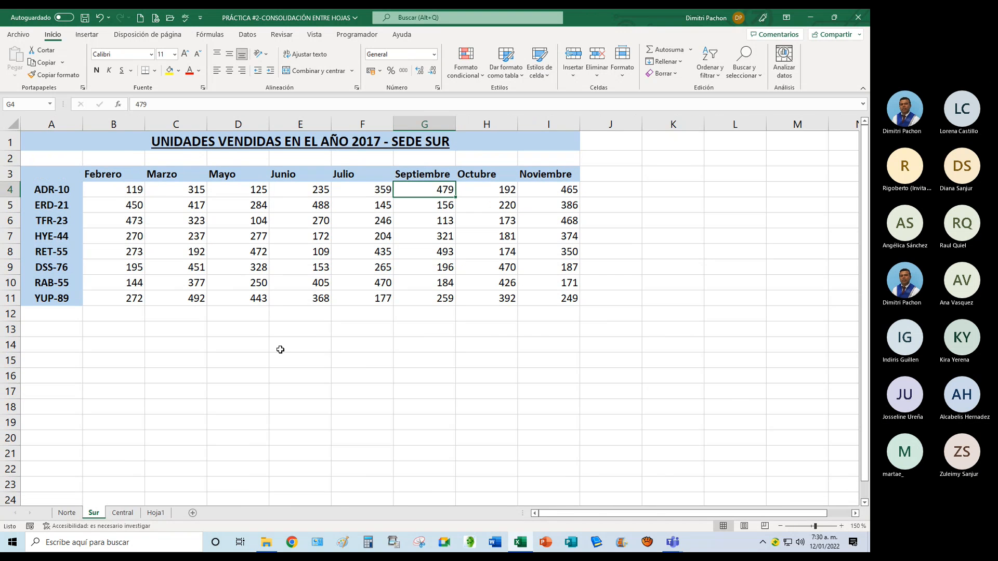
Enlarge the Central sheet to 170% zoom and open Hoja1, the sheet for the consolidation results.
left_click(123, 512)
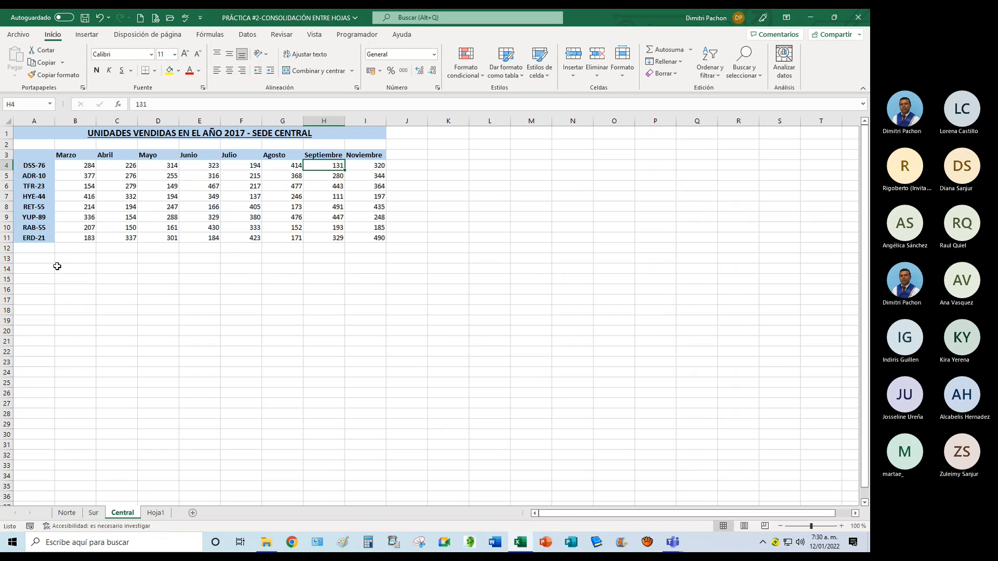
left_click(841, 526)
left_click(841, 526)
left_click(841, 526)
left_click(841, 526)
left_click(841, 526)
left_click(841, 526)
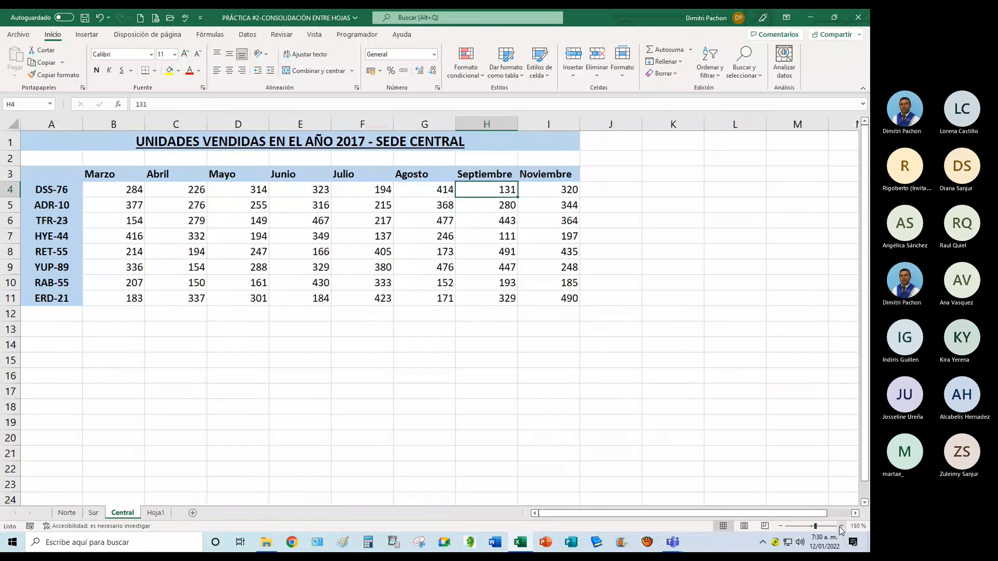
left_click(841, 526)
left_click(90, 391)
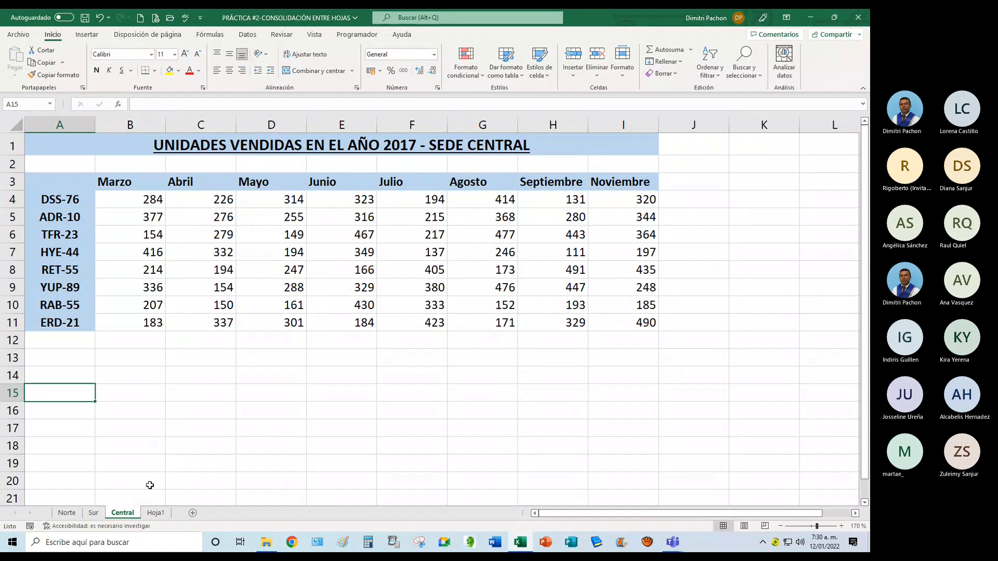
left_click(155, 513)
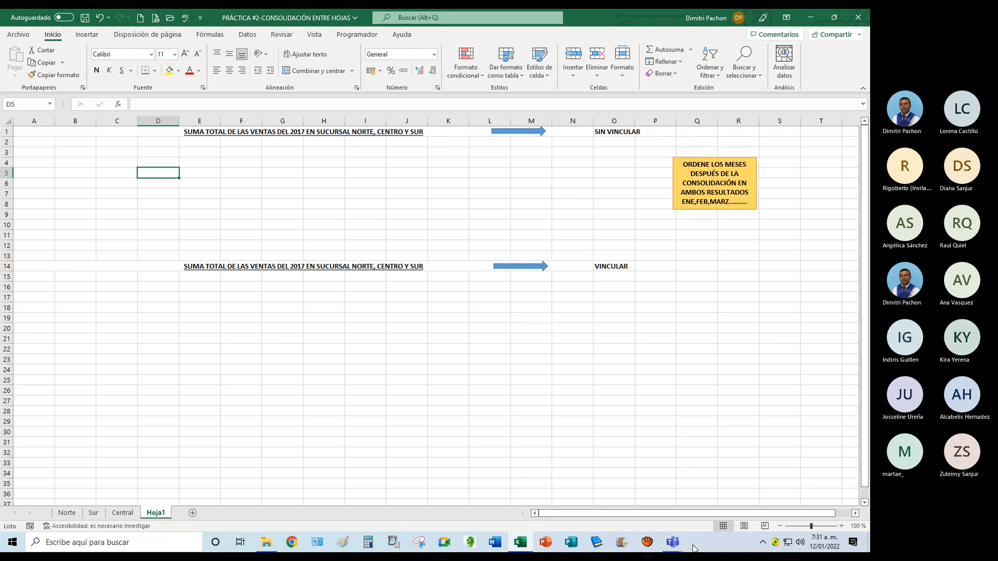
Switch to the Microsoft Teams meeting to check its participants, and return to the Excel workbook.
mouse_move(676, 543)
left_click(616, 494)
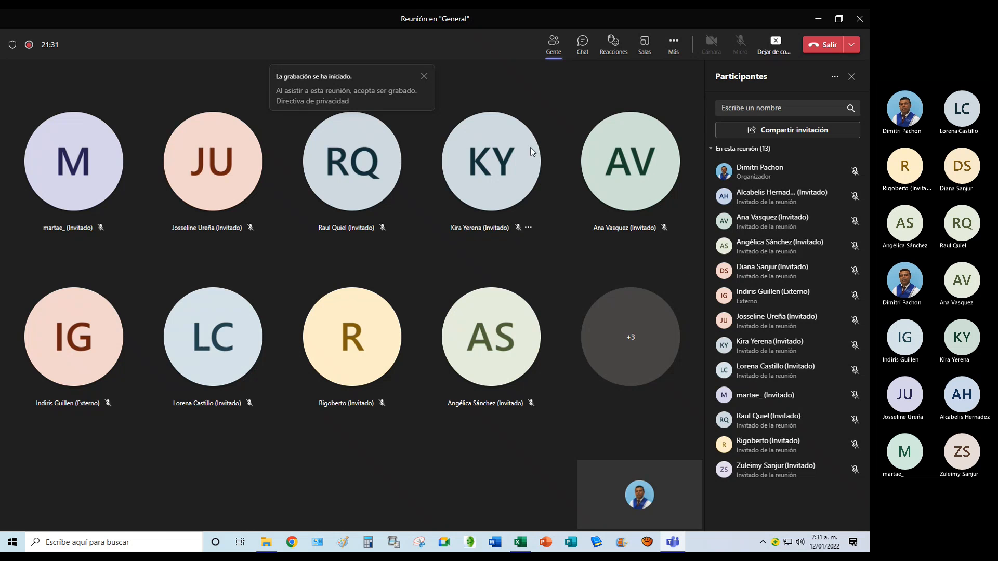
left_click(818, 21)
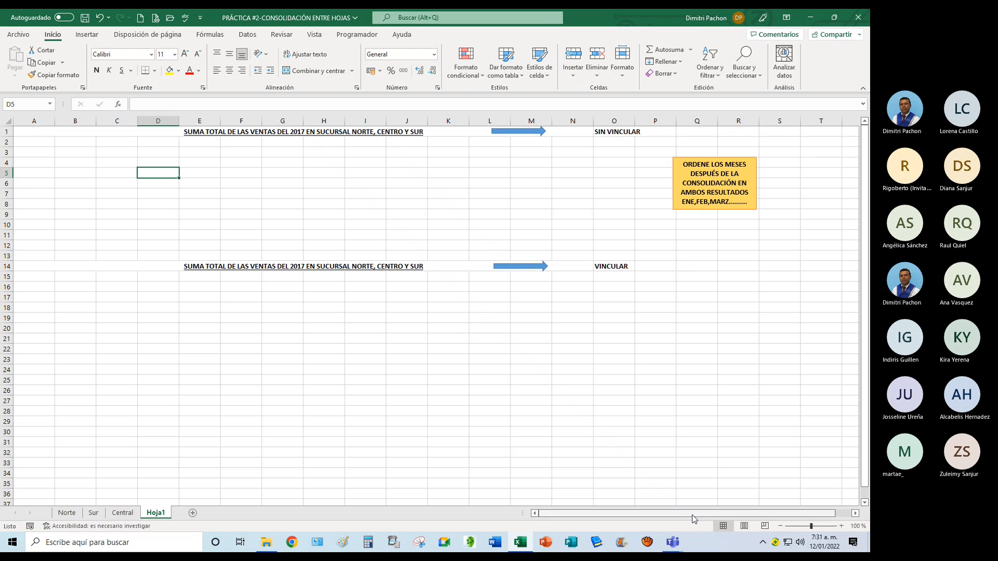
mouse_move(673, 542)
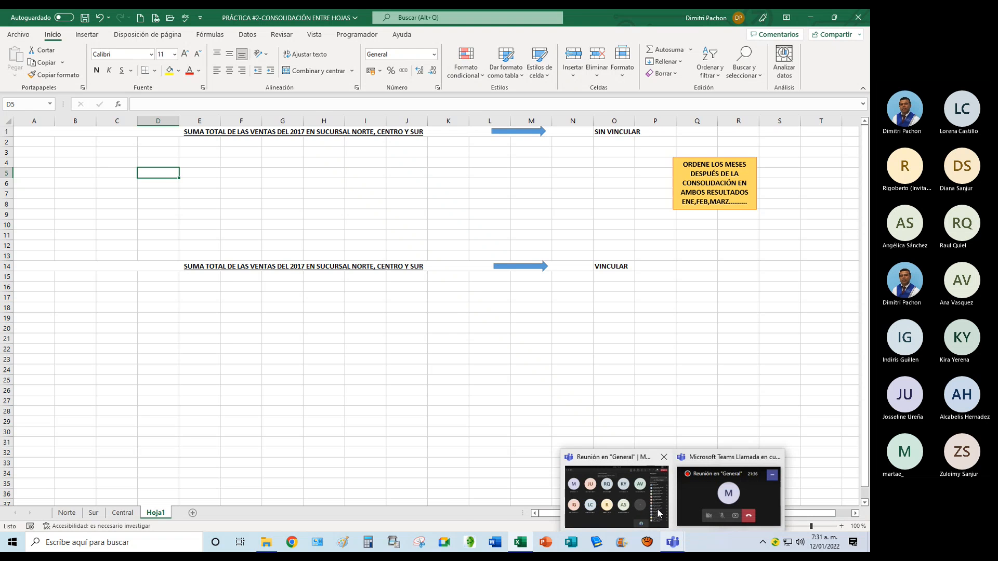
mouse_move(658, 513)
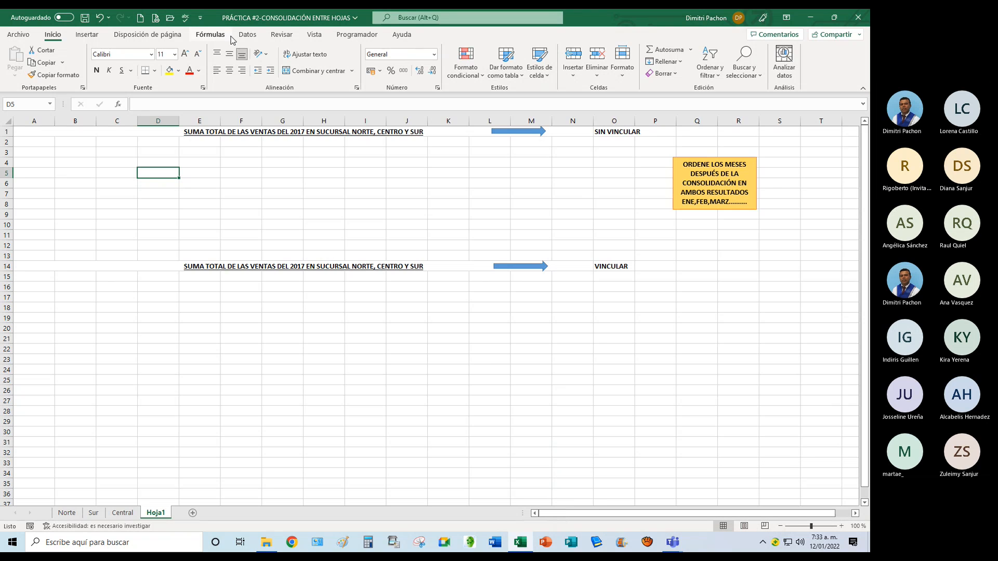
Start a Suma consolidation at cell D5 of Hoja1 and add the range A3:I11 of the Norte sheet as a reference.
left_click(246, 36)
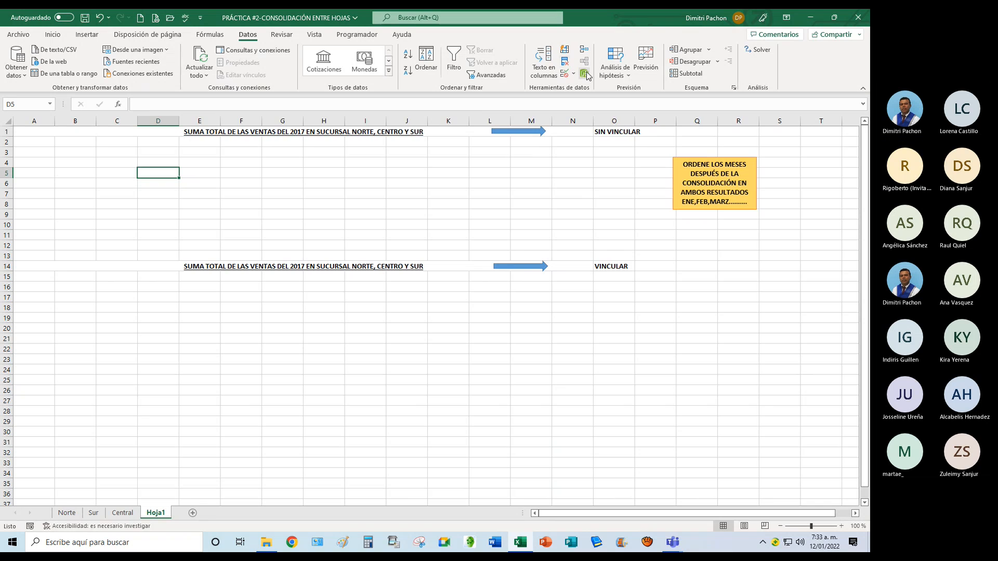
left_click(584, 53)
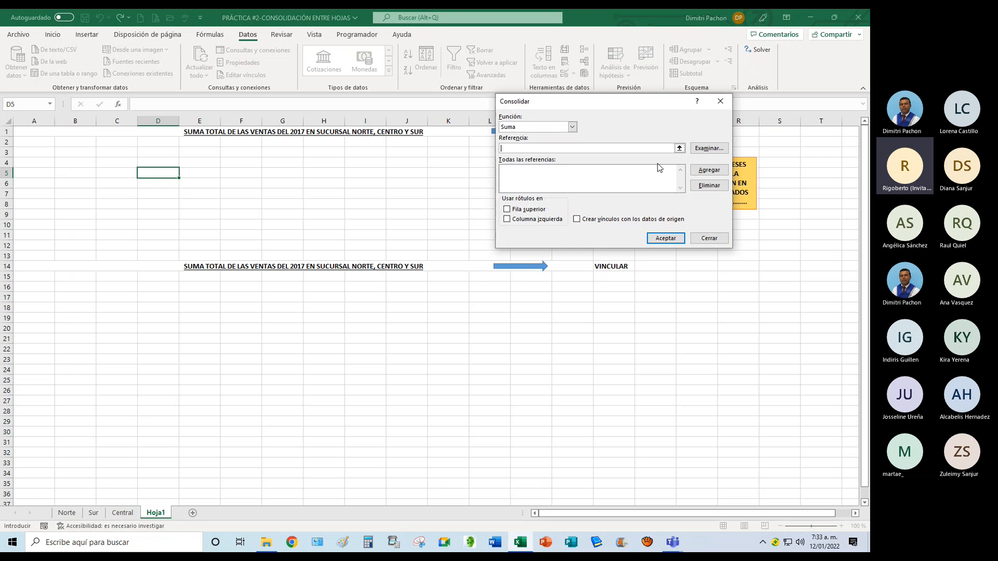
left_click(679, 148)
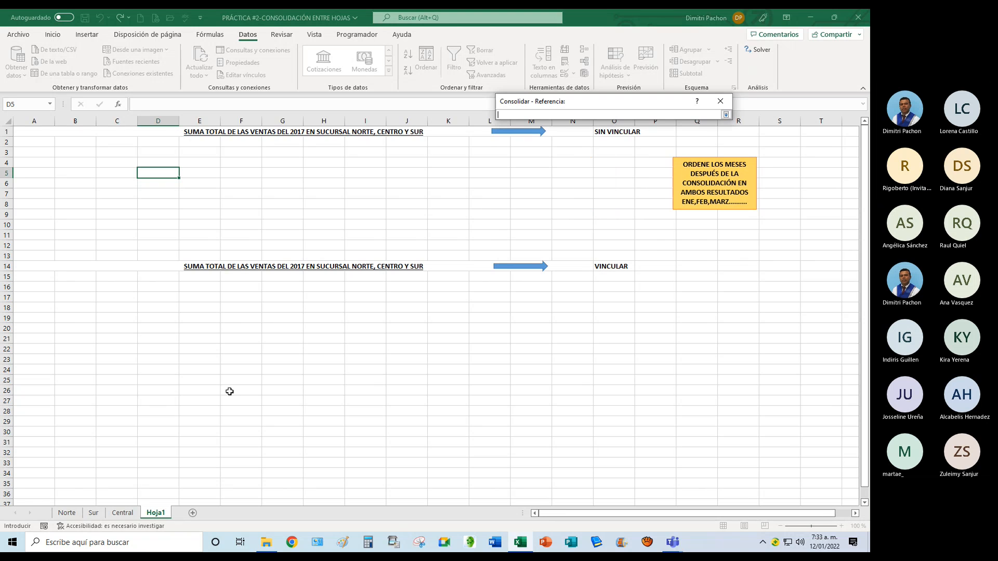
left_click(77, 512)
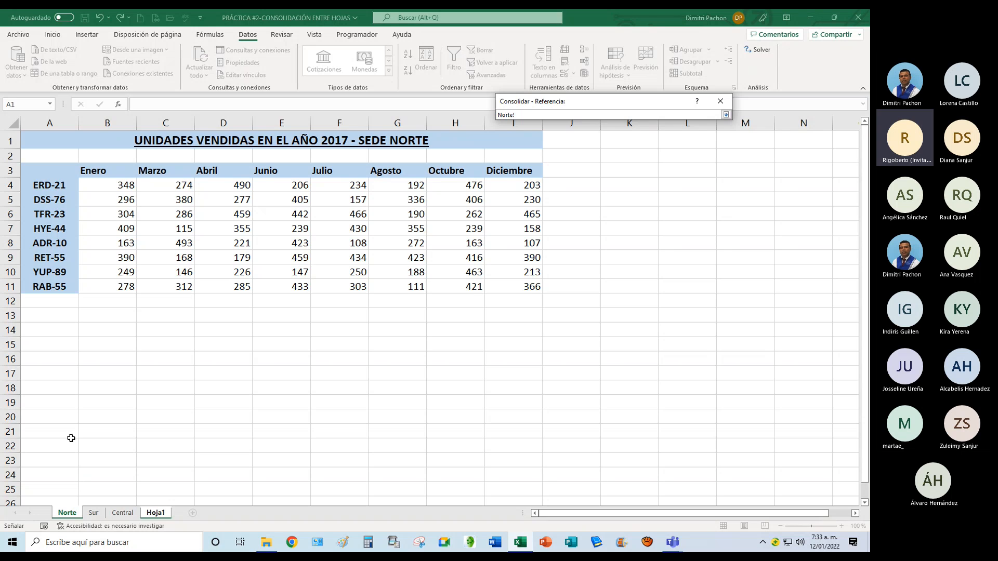
left_click(56, 168)
left_click_drag(56, 168, 508, 283)
left_click(726, 114)
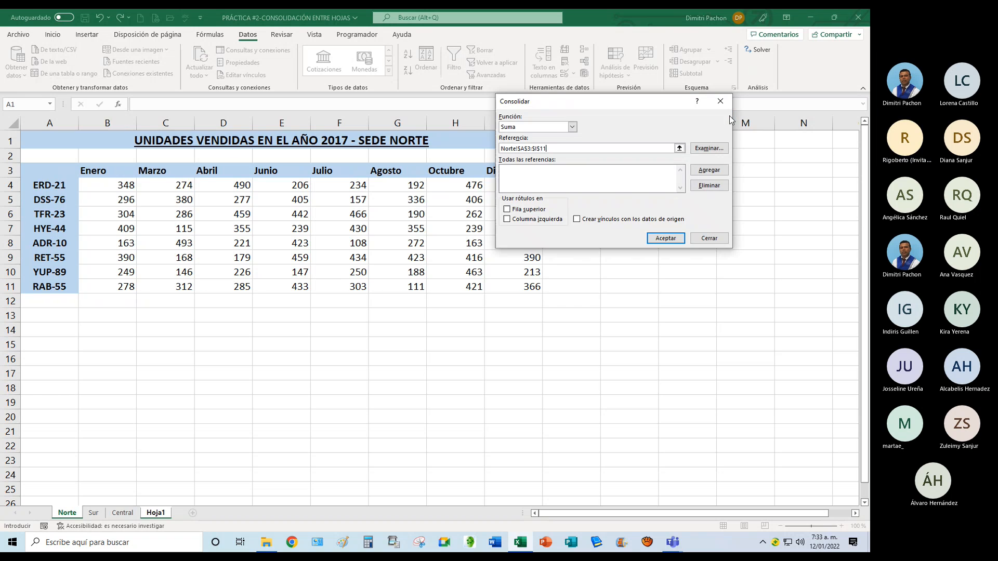
left_click(709, 170)
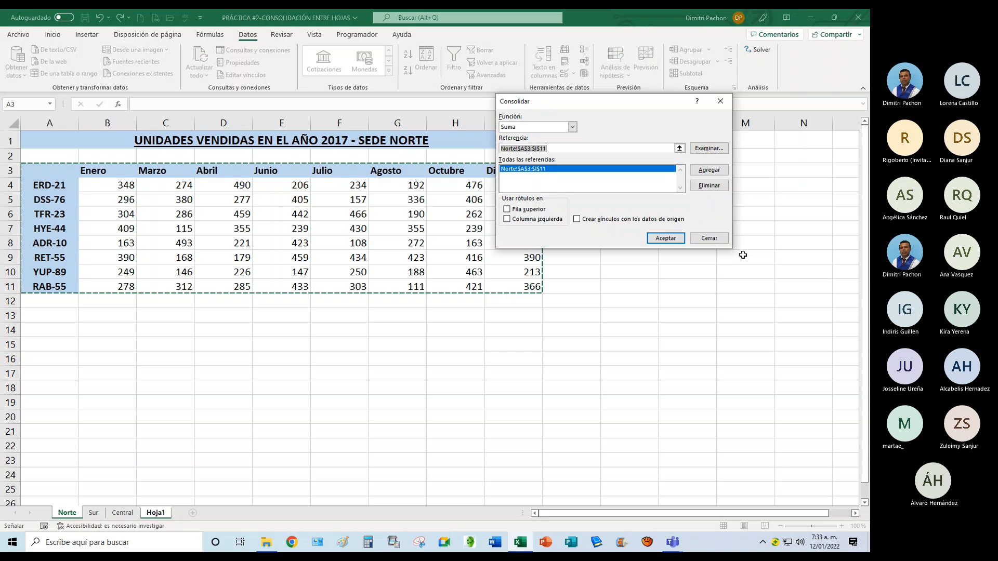
Add the range A3:I11 of the Sur sheet to the consolidation references.
key("BackSpace")
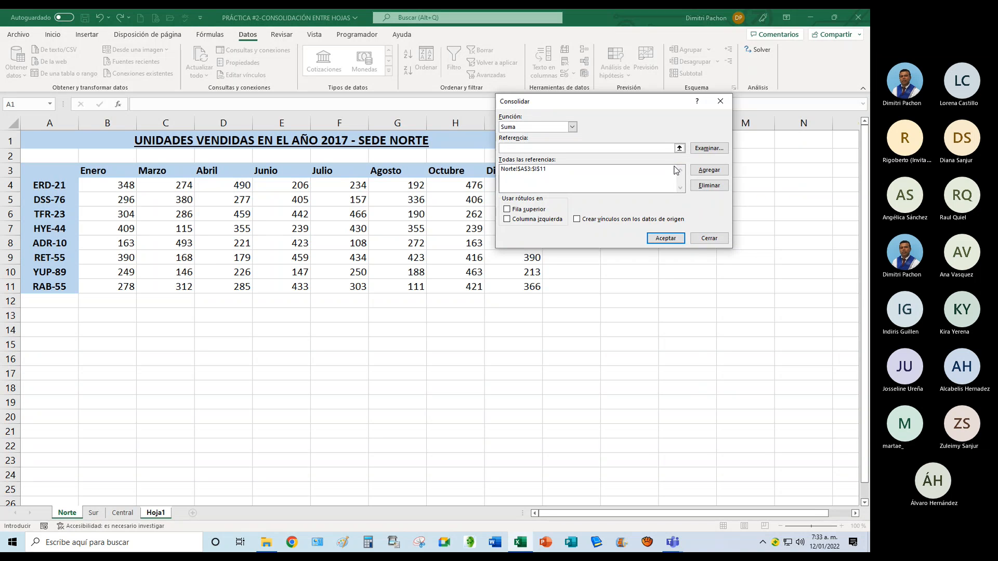
left_click(679, 148)
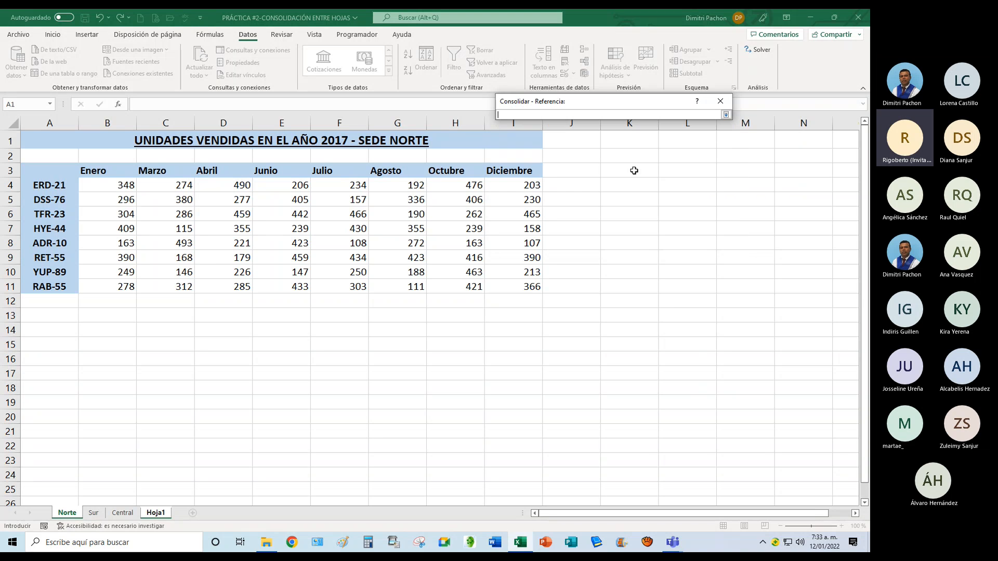
left_click(94, 512)
left_click_drag(52, 173, 530, 296)
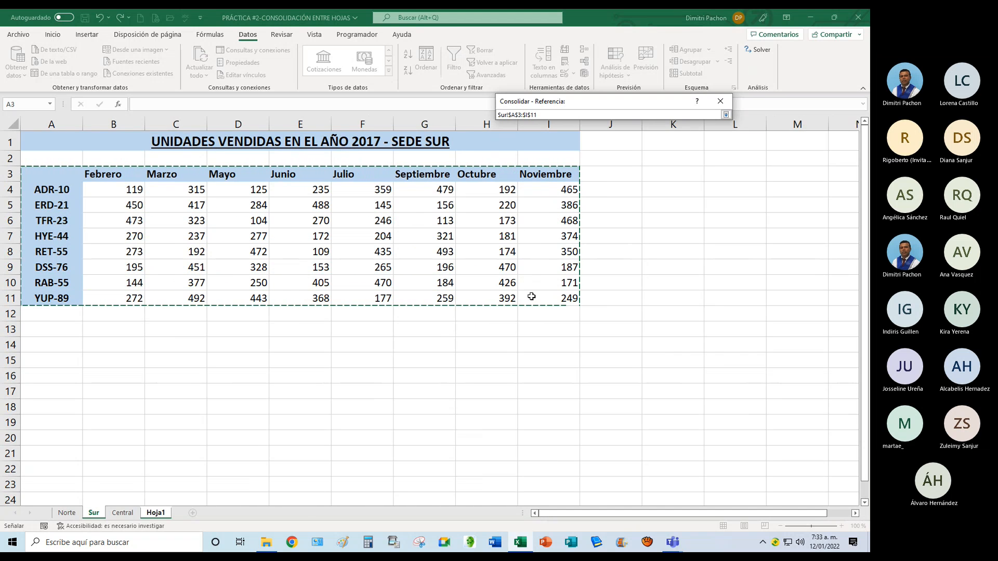
left_click(725, 115)
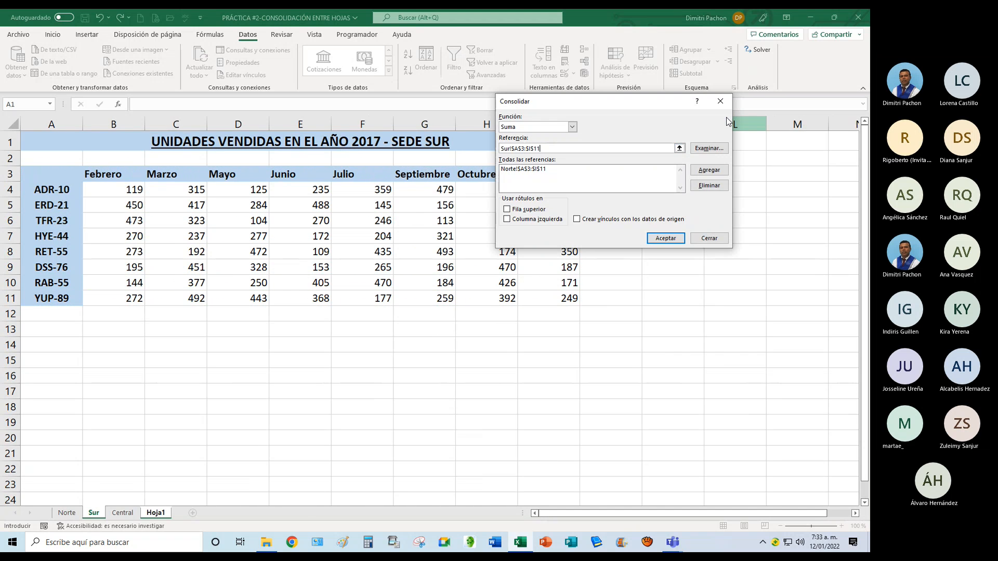
left_click(715, 171)
Add the range A3:I11 of the Central sheet to the consolidation references.
key("Delete")
left_click(679, 149)
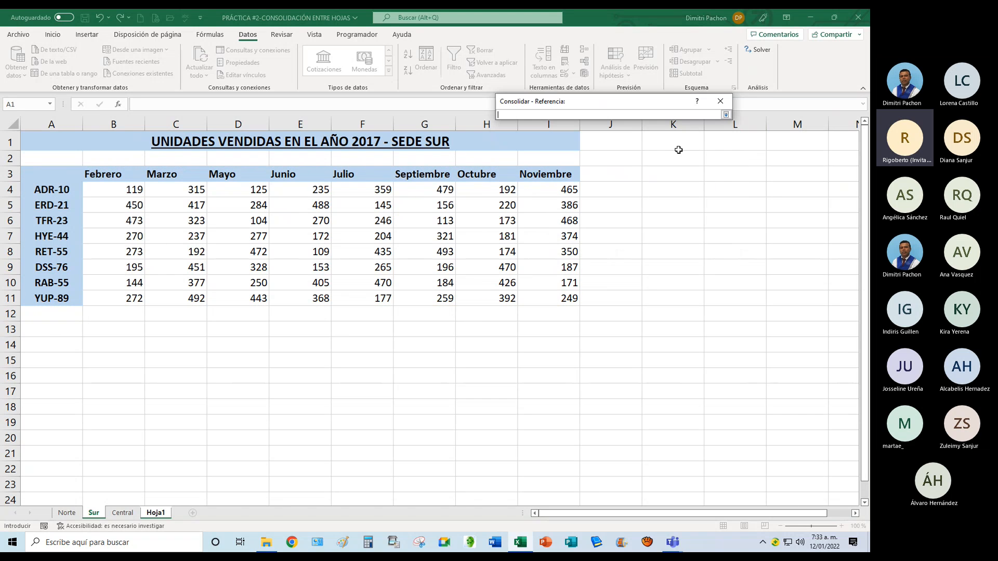
left_click(124, 513)
left_click_drag(52, 182, 647, 323)
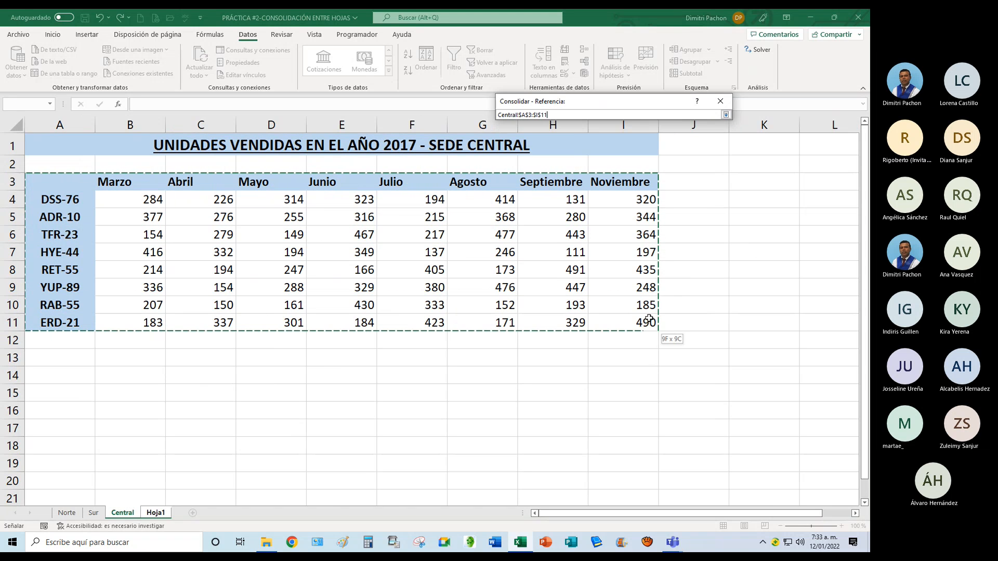
left_click(725, 115)
left_click(709, 171)
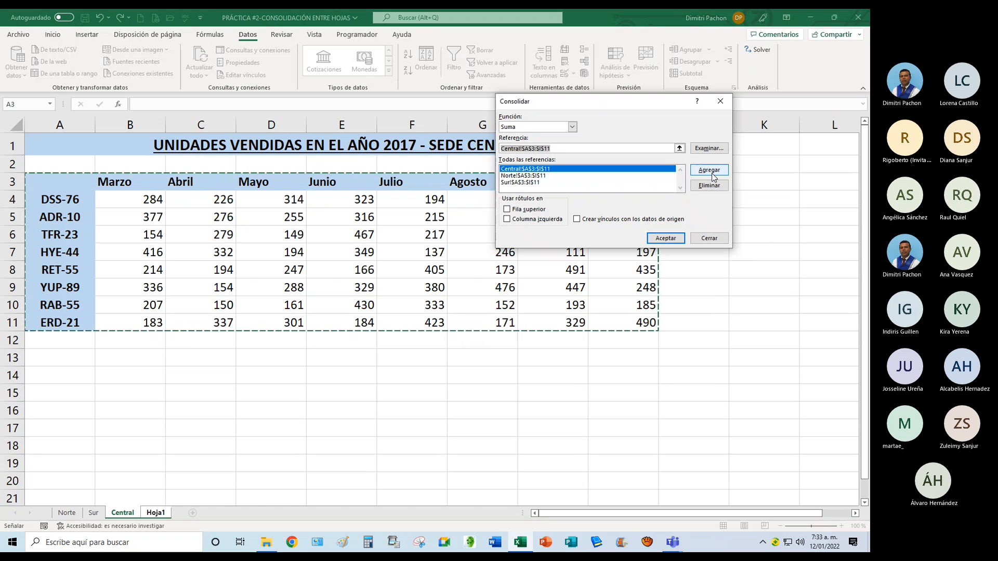
Use the Fila superior and Columna izquierda labels and run the consolidation without links to the source data.
key("BackSpace")
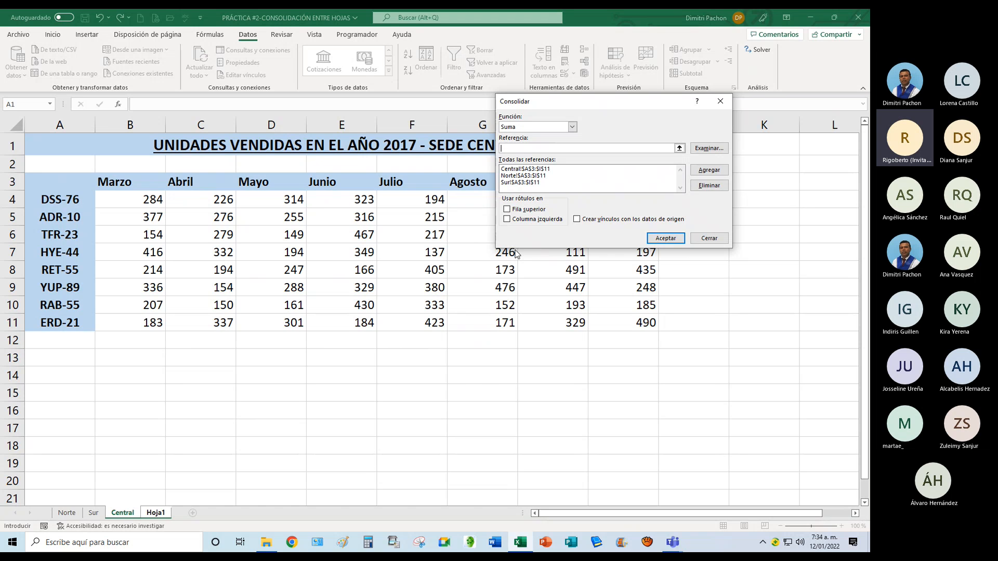
left_click(507, 209)
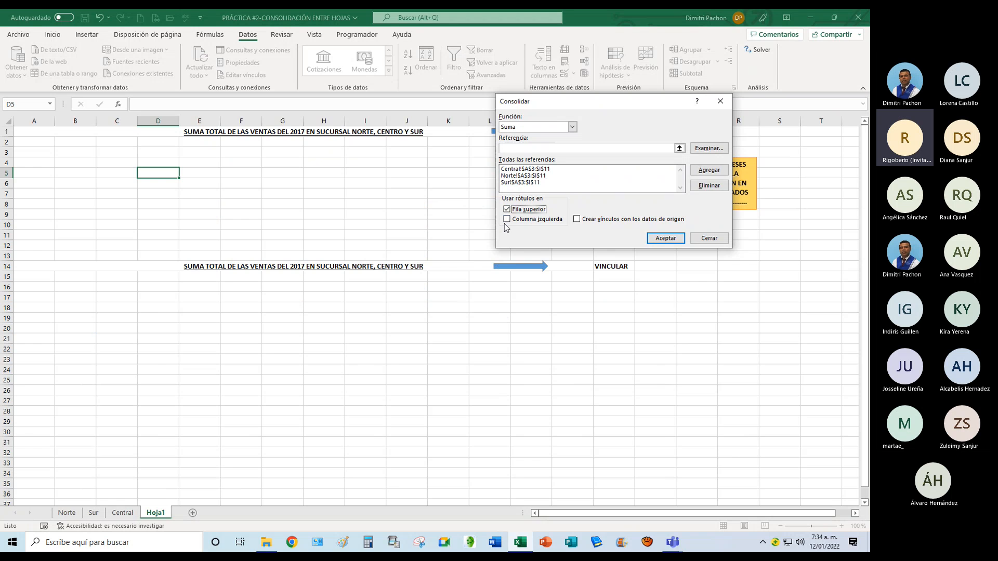
left_click(506, 219)
left_click(654, 239)
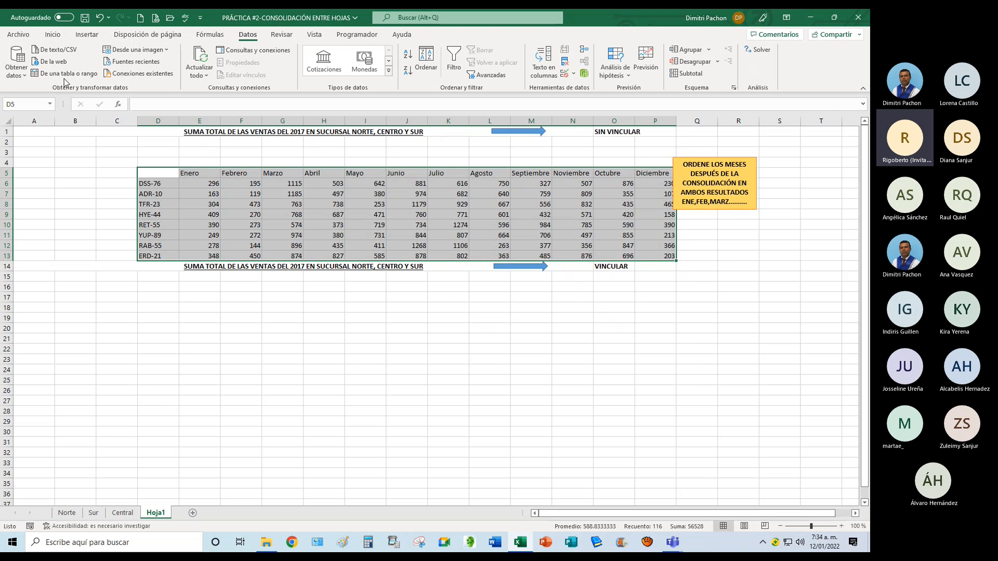
Move the consolidated table on Hoja1 so it starts at cell A3, above the VINCULAR heading.
left_click(52, 34)
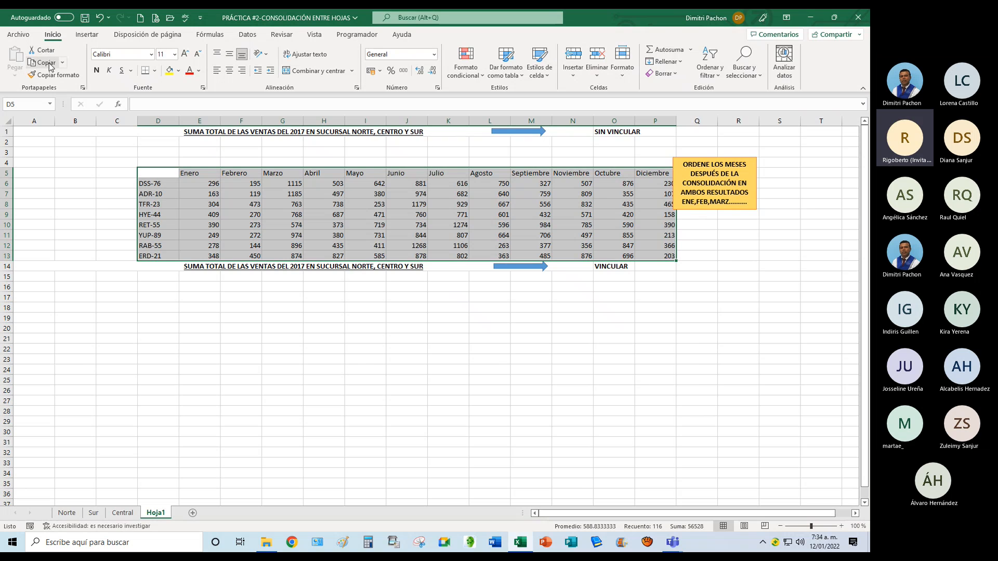
left_click(48, 62)
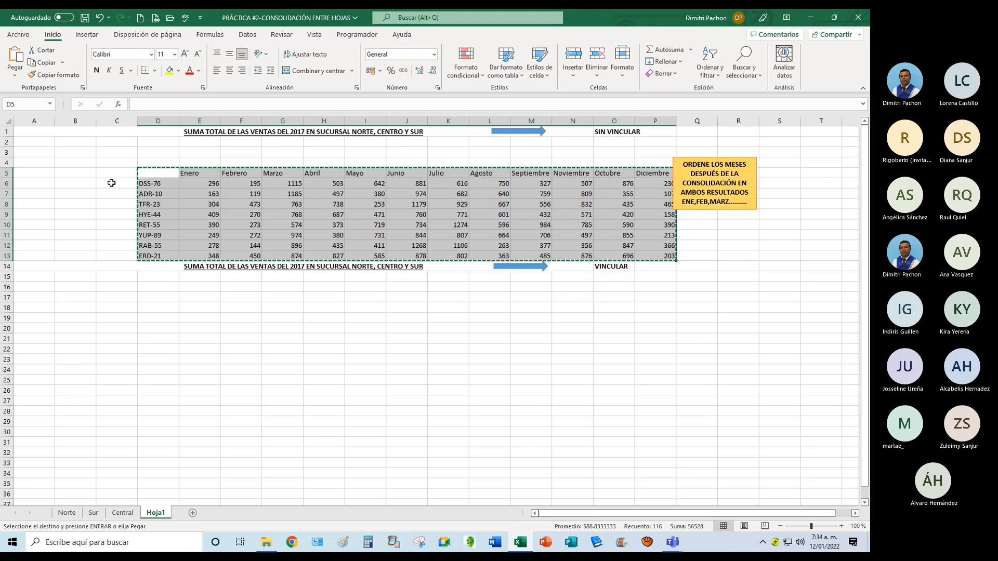
left_click(47, 151)
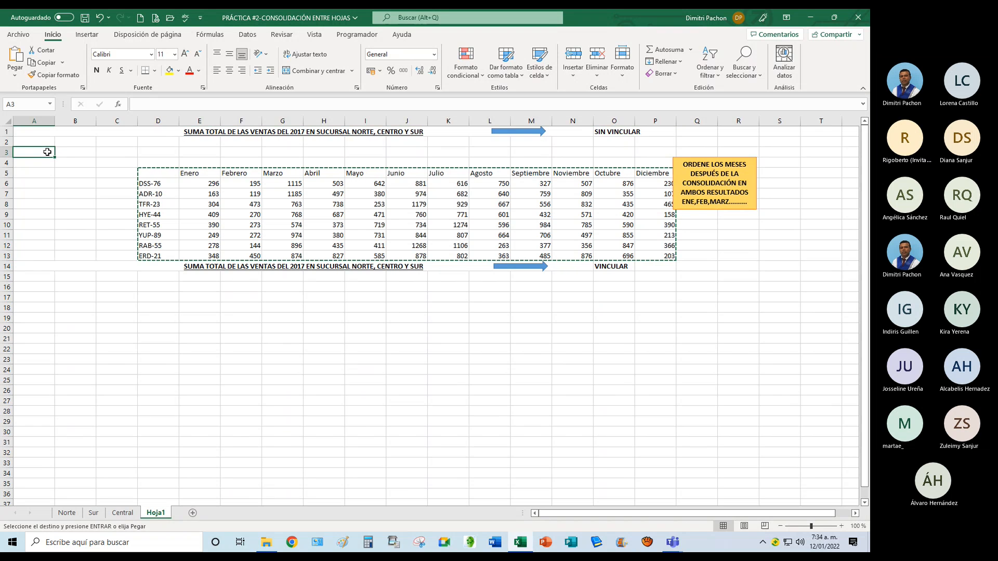
key("Return")
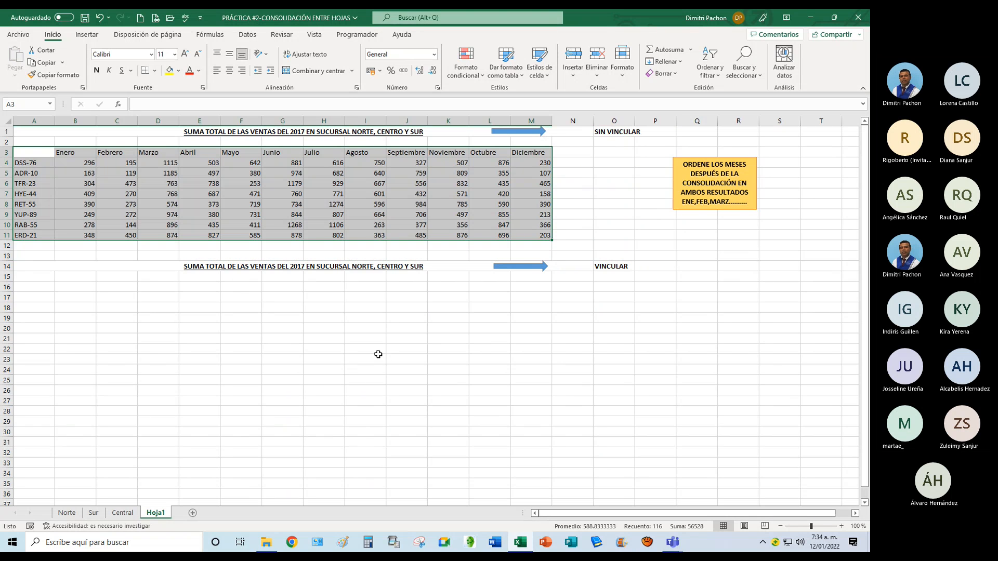
left_click(303, 324)
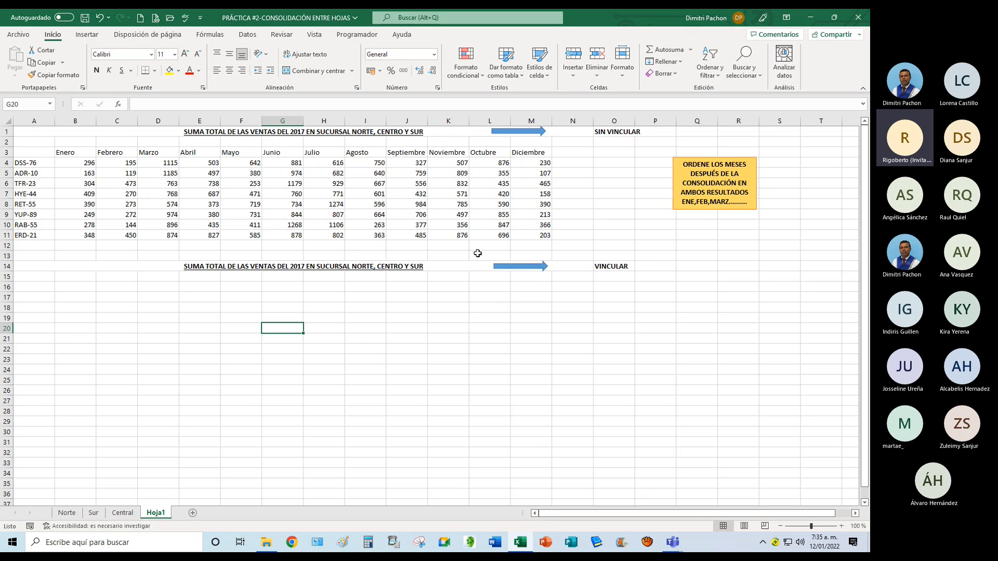
Reorder the unlinked table on Hoja1 by moving the Octubre data to K3:K11 and the Noviembre data to L3:L11, before Diciembre.
left_click(450, 153)
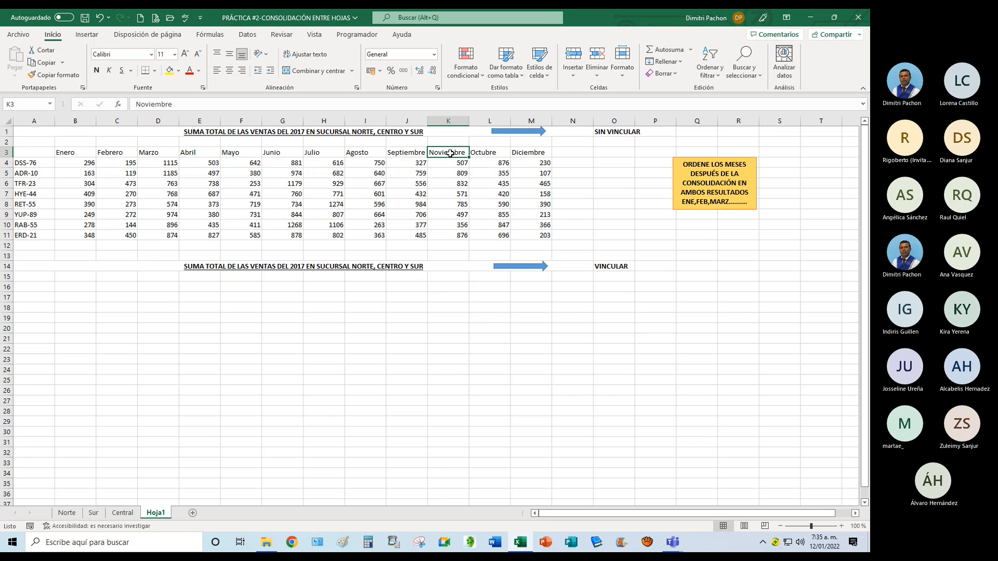
left_click_drag(450, 154, 449, 238)
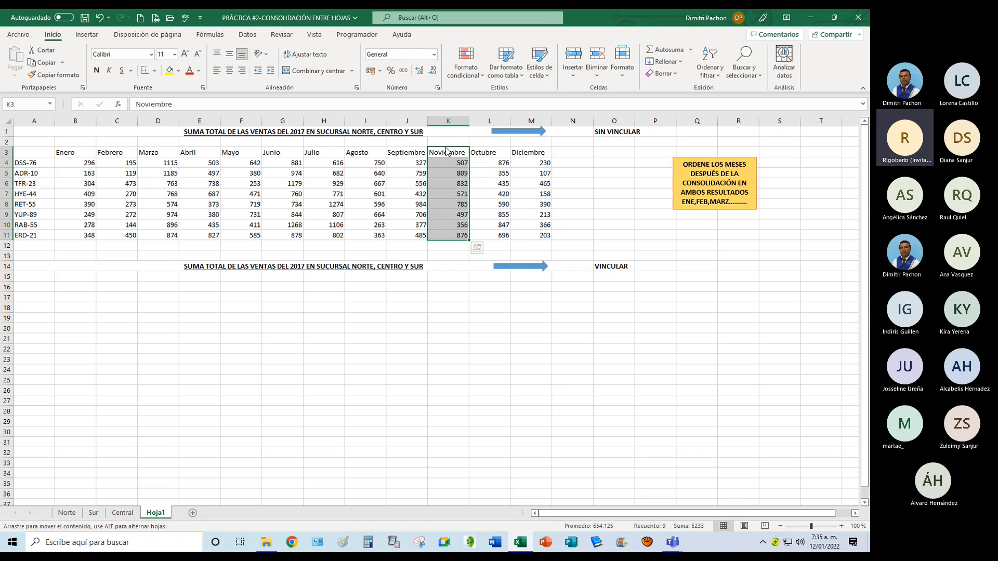
left_click_drag(446, 149, 595, 161)
left_click_drag(493, 154, 460, 235)
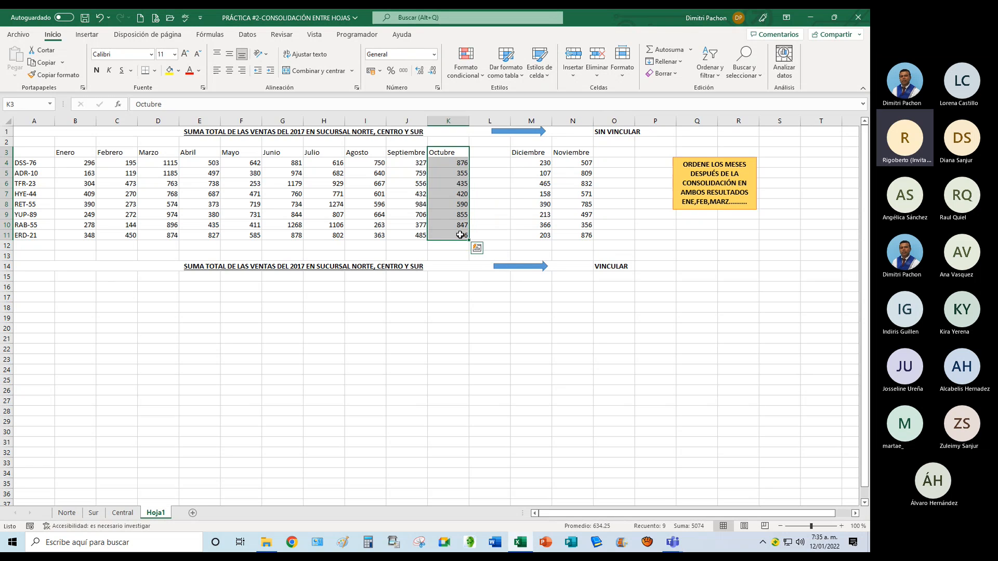
left_click_drag(582, 156, 499, 234)
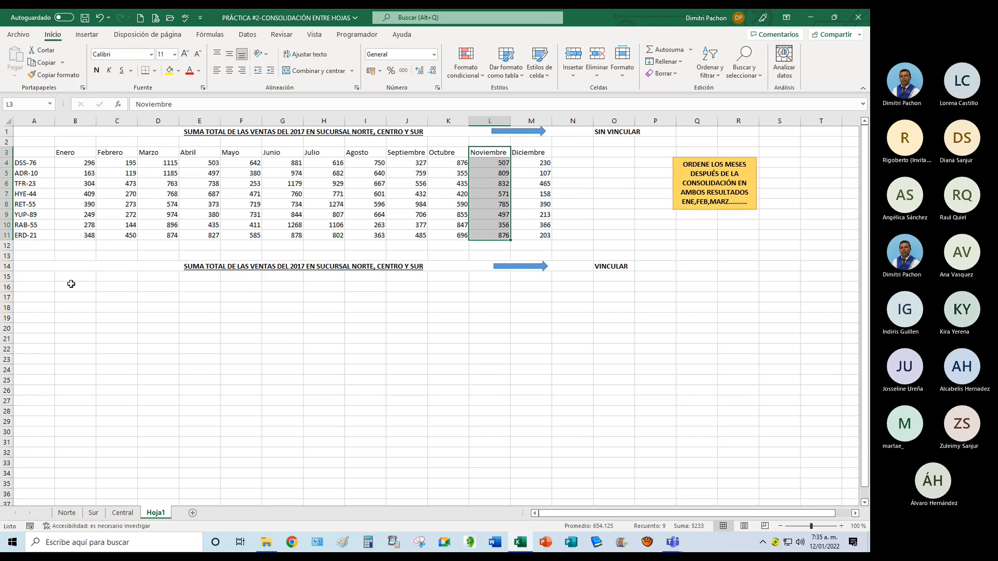
Consolidate the same references by sum at cell A16, creating links to the source data.
left_click(29, 285)
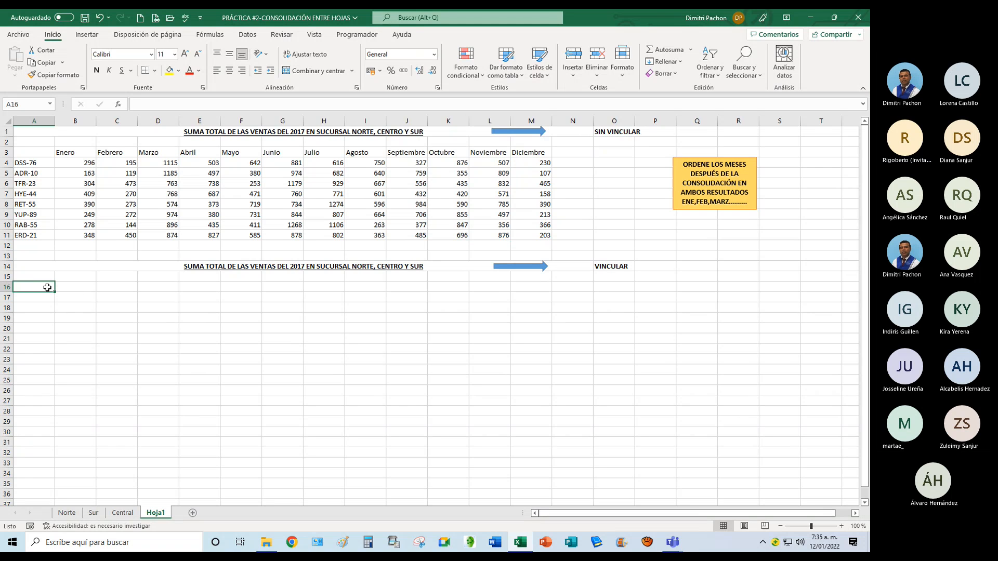
left_click(247, 37)
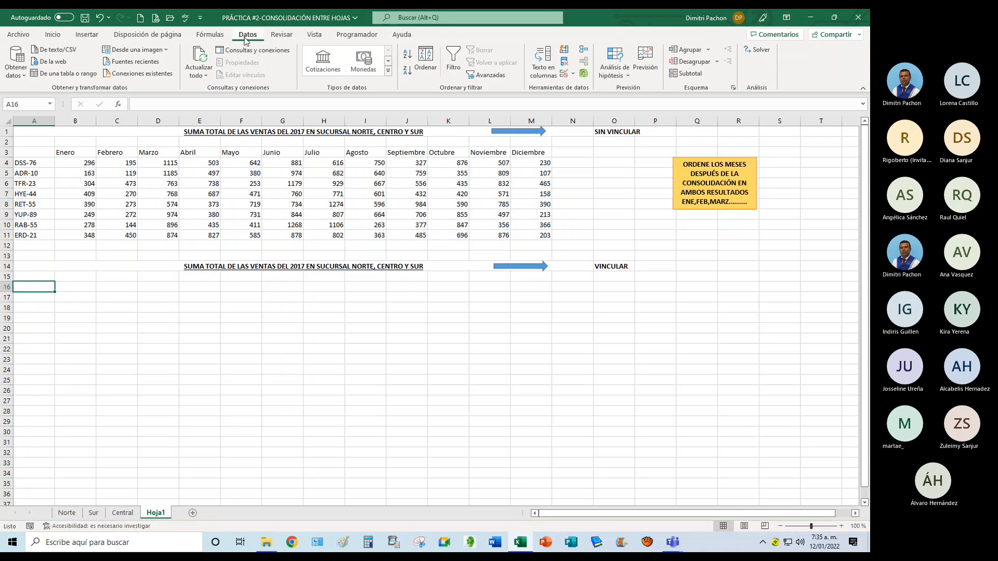
left_click(584, 49)
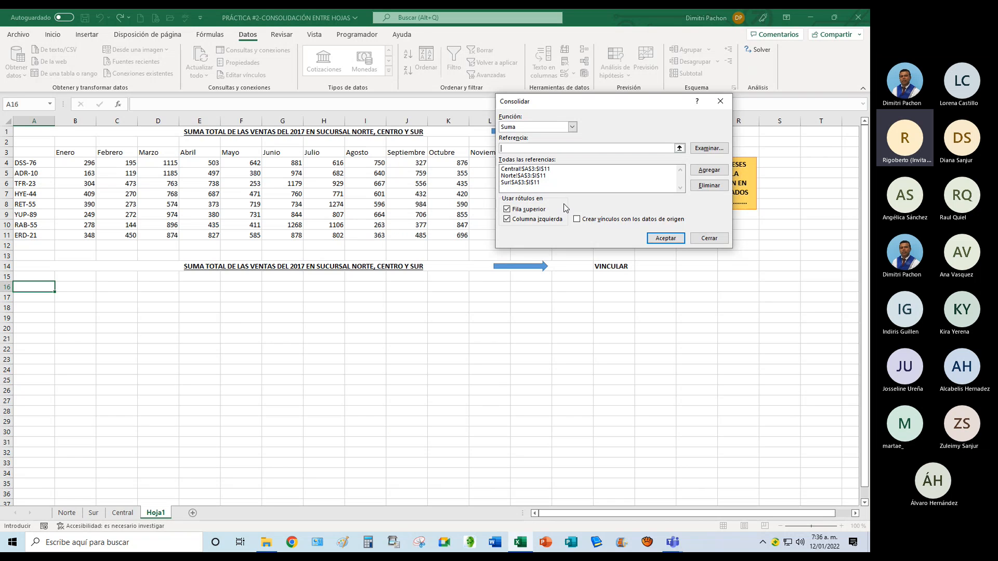
left_click(576, 219)
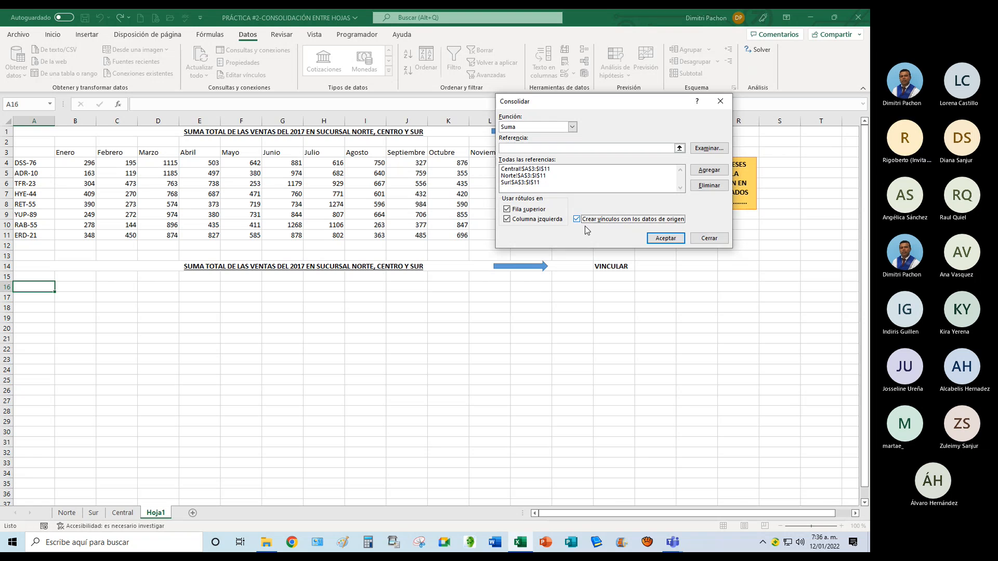
left_click(654, 238)
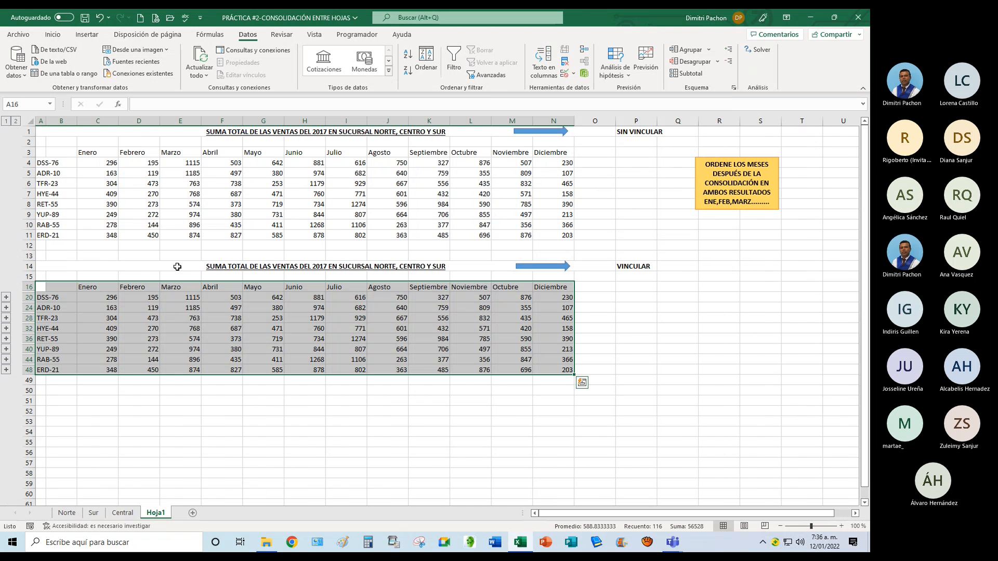
Expand the DSS-76 and ADR-10 groups to inspect their detail and total formulas, and widen column B.
left_click(7, 297)
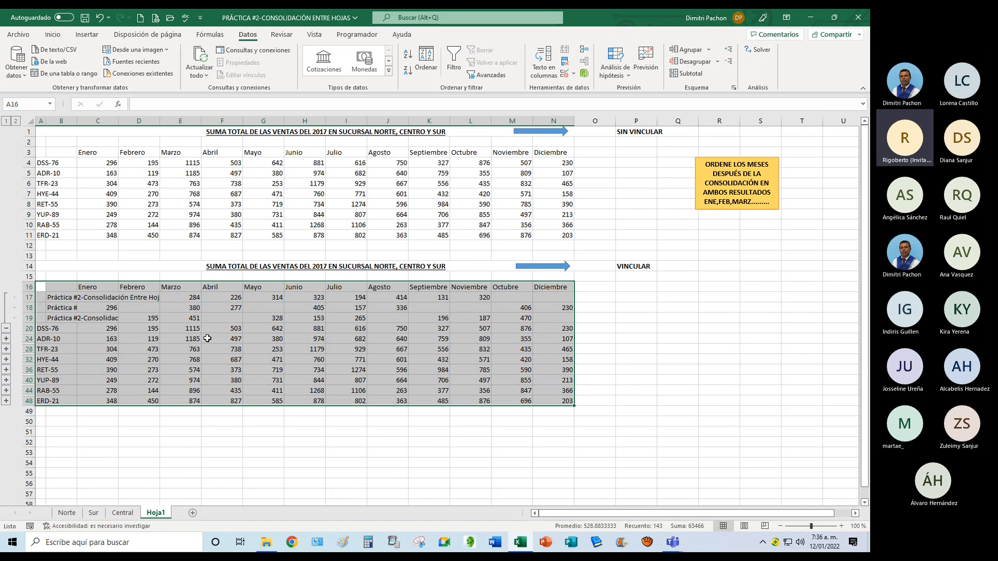
left_click(138, 328)
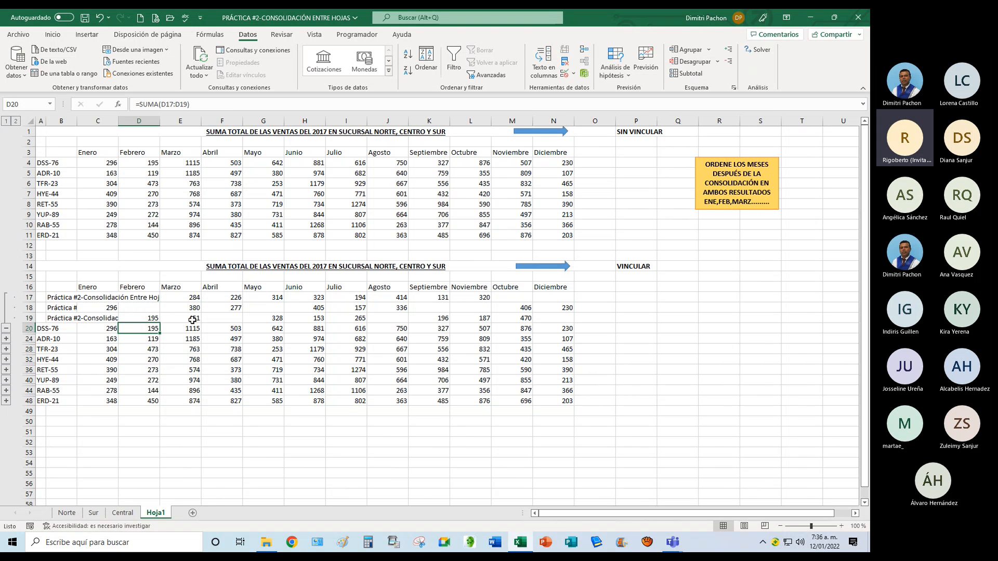
left_click(192, 320)
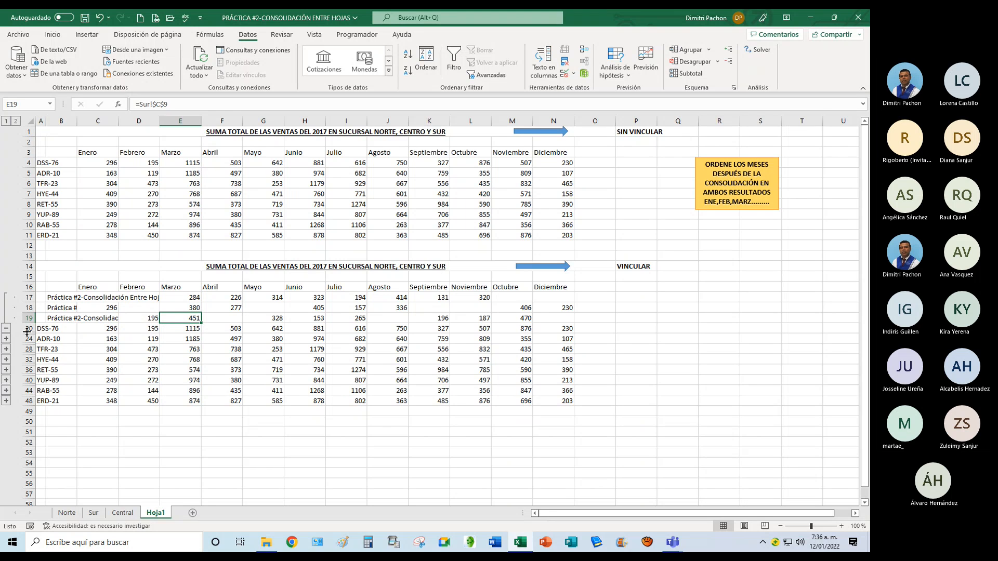
left_click(6, 338)
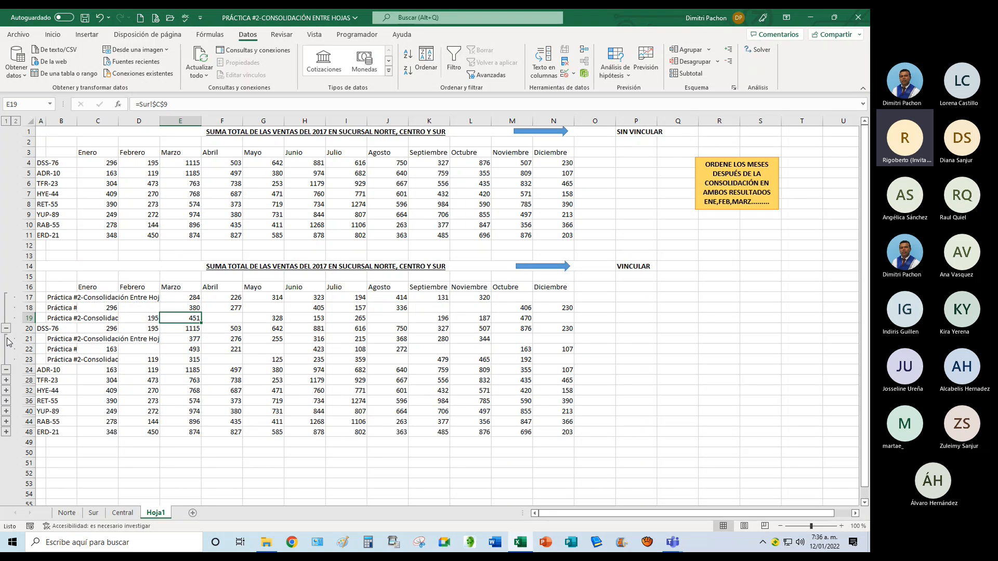
left_click(195, 350)
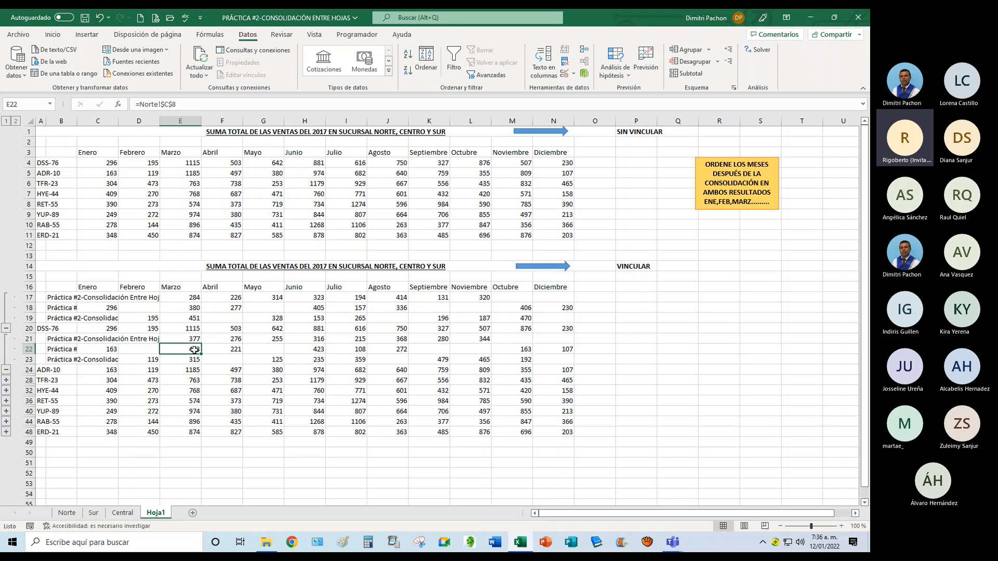
left_click(196, 329)
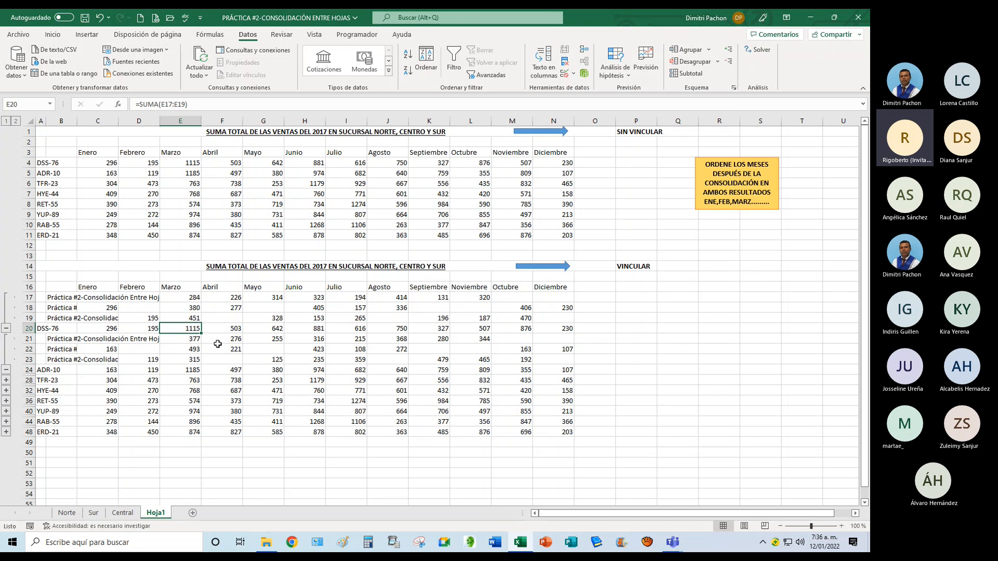
key("F2")
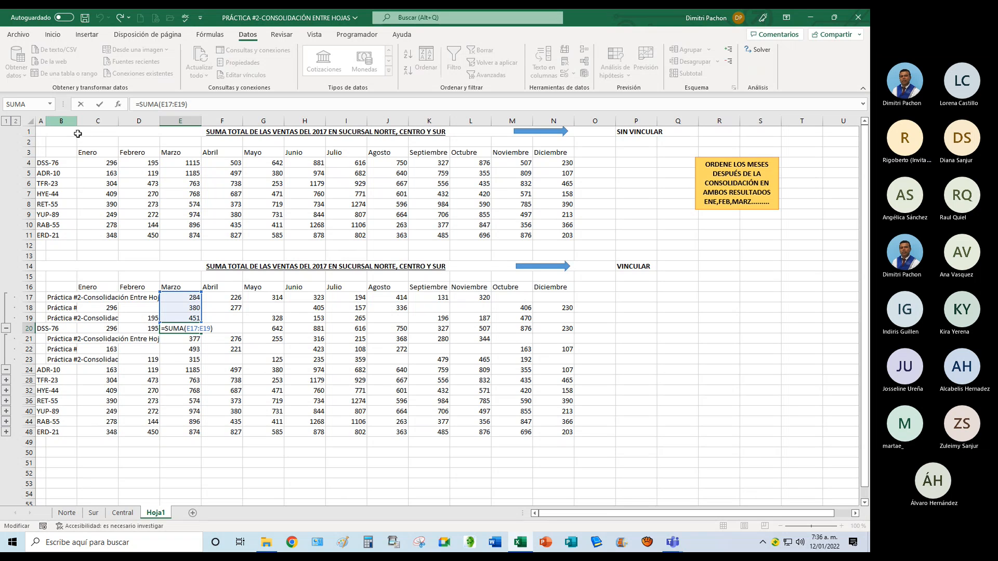
key("ctrl+Return")
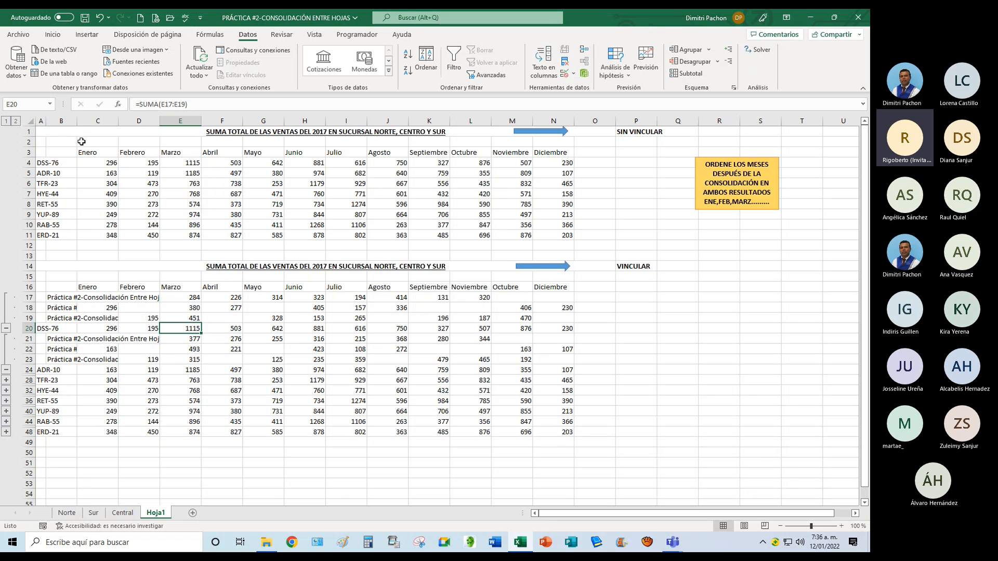
left_click_drag(77, 125, 103, 125)
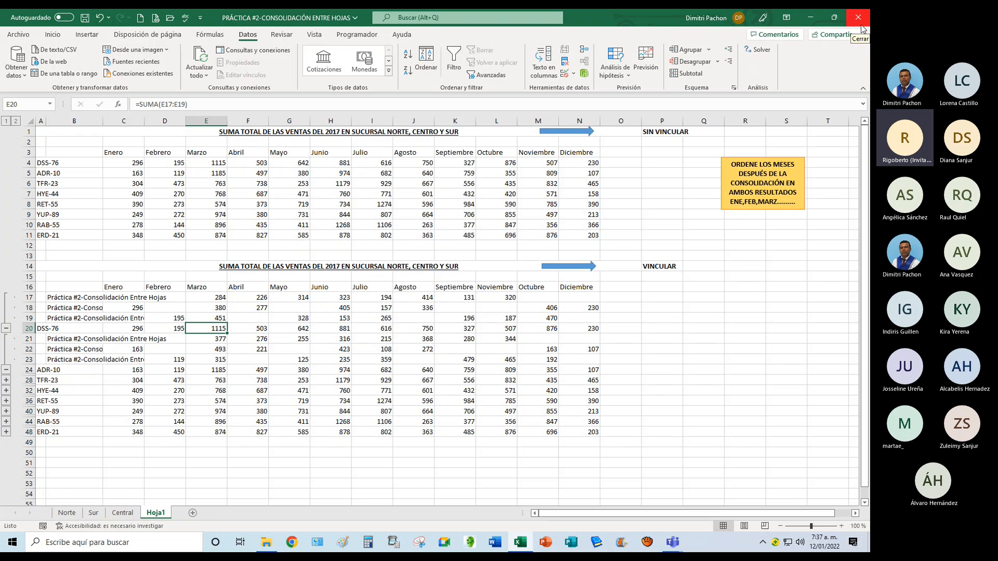
Collapse the DSS-76 and ADR-10 detail groups in the linked table.
left_click(492, 287)
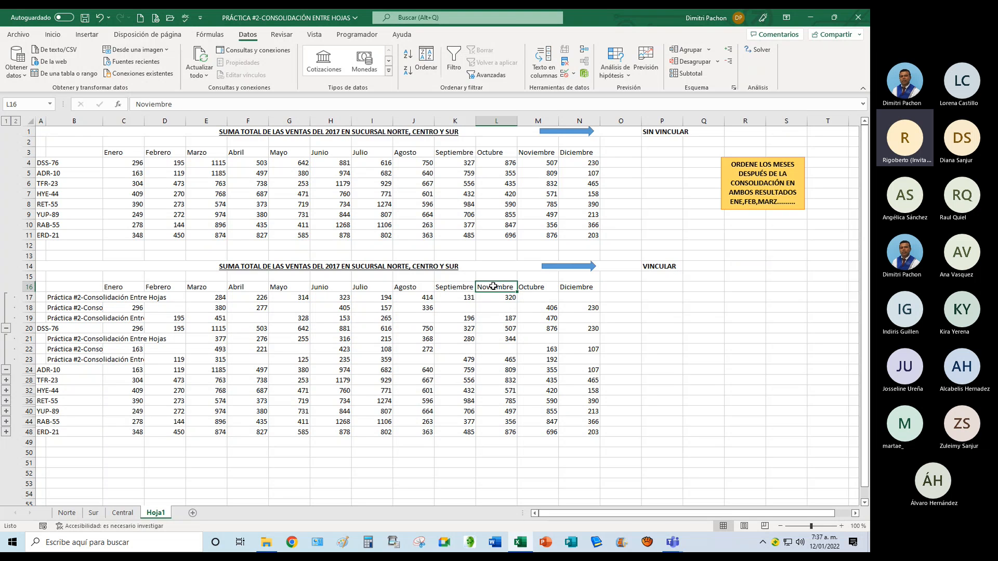
left_click_drag(492, 287, 493, 298)
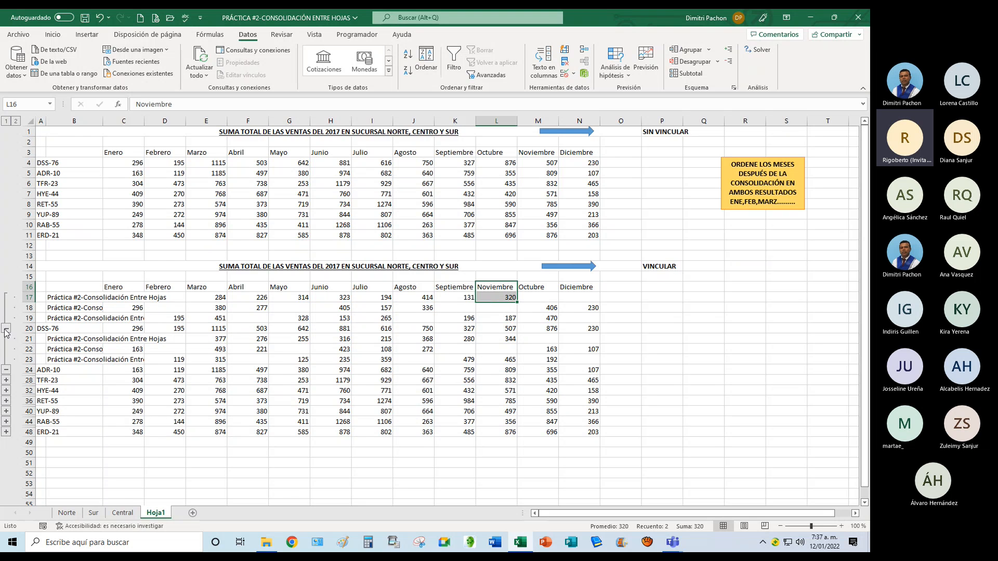
left_click(6, 328)
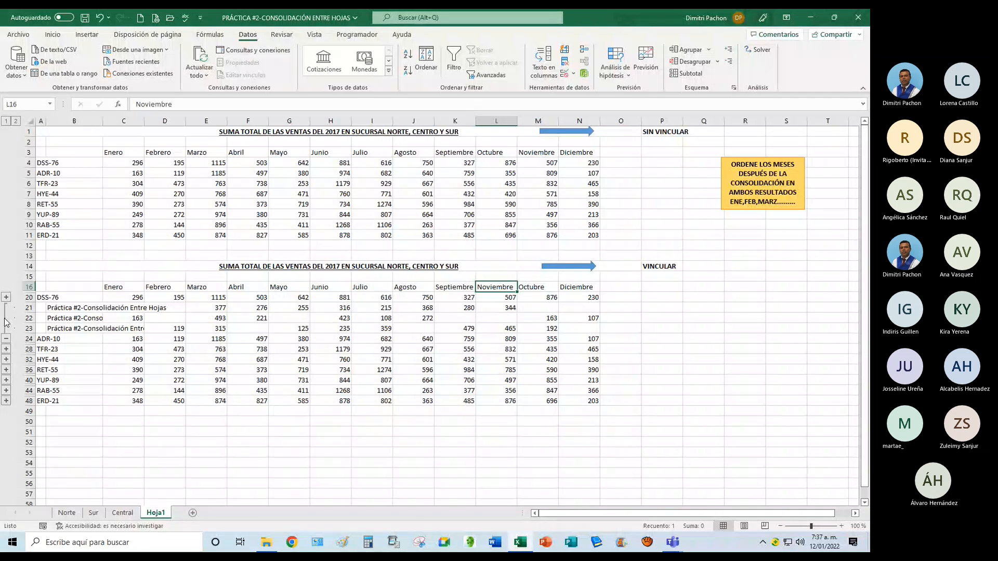
left_click(6, 338)
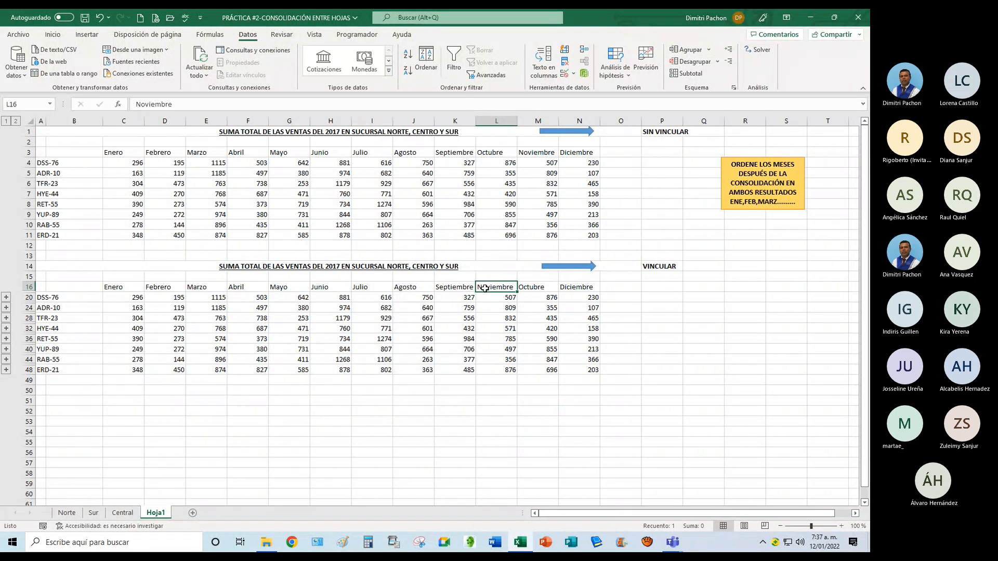
Reorder the linked table by moving the Octubre data to column L and the Noviembre data to column M, before Diciembre.
mouse_move(484, 288)
left_mouse_down()
mouse_move(489, 375)
mouse_move(639, 370)
left_mouse_up()
left_click(538, 288)
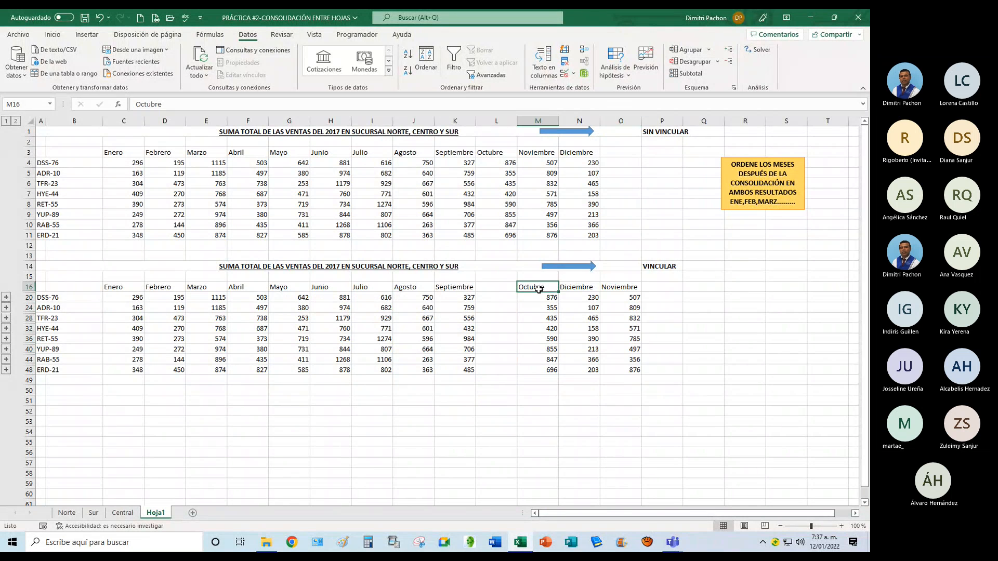
left_click_drag(540, 299, 543, 369)
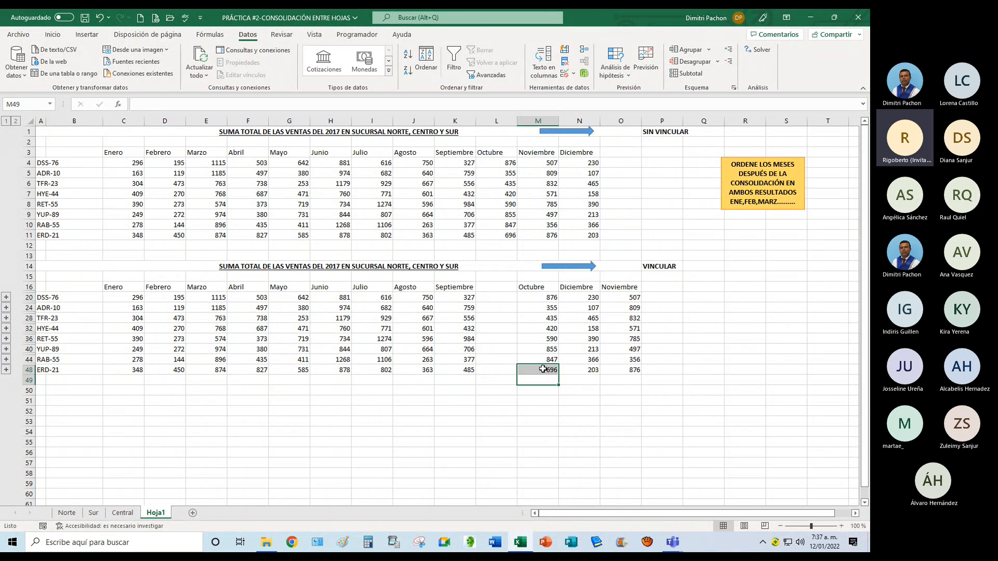
left_click_drag(539, 287, 507, 369)
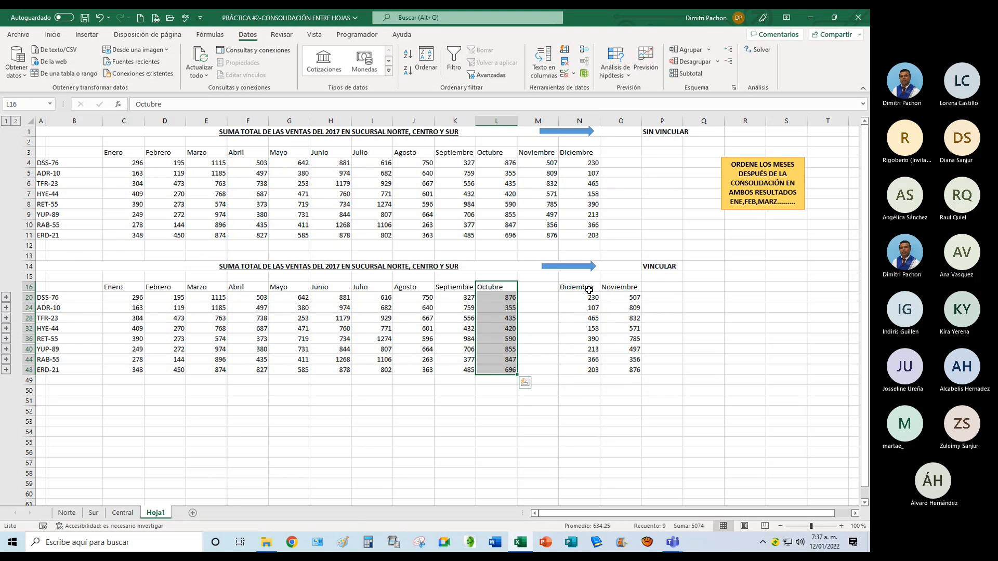
left_click(589, 289)
left_click(614, 285)
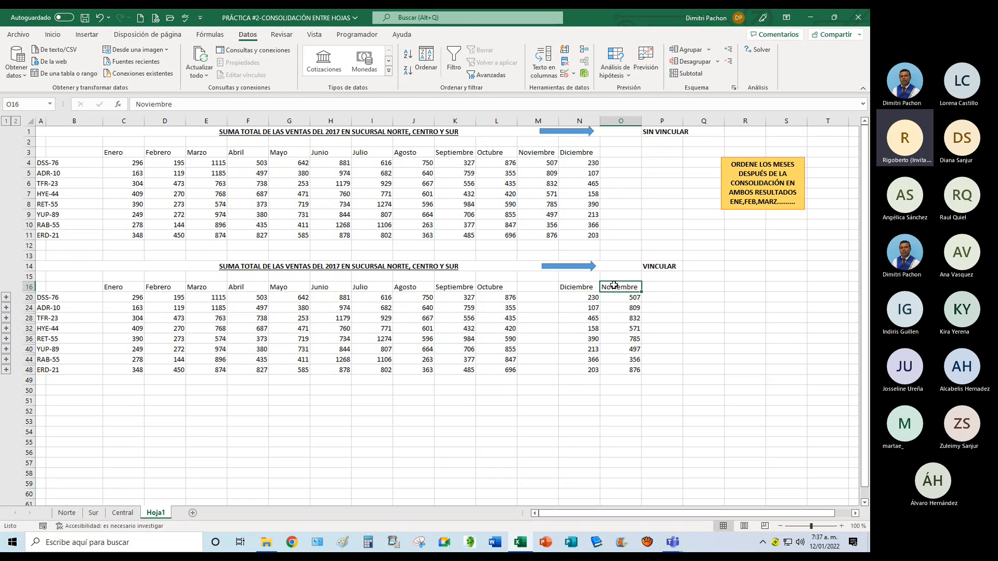
left_click_drag(614, 285, 549, 376)
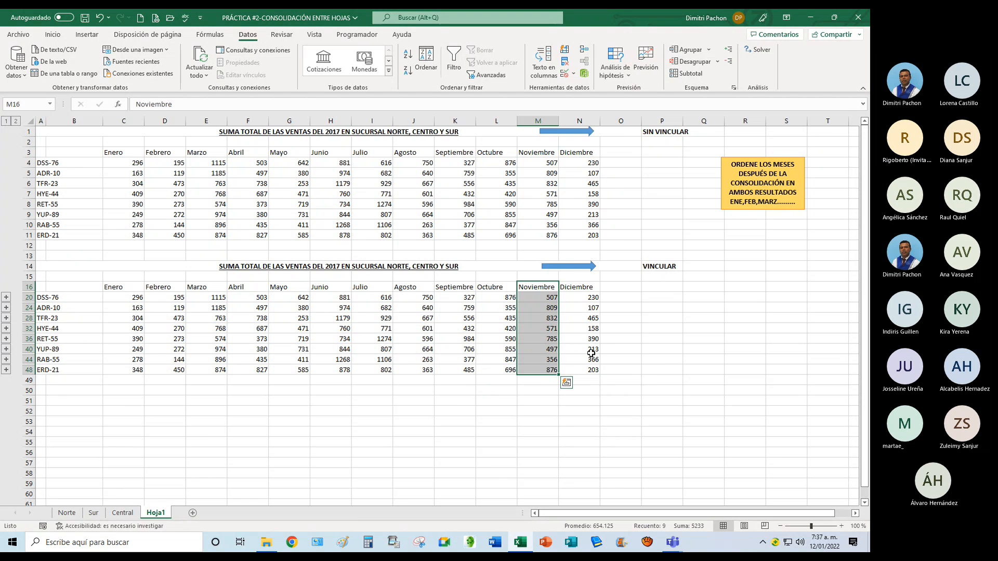
left_click(622, 347)
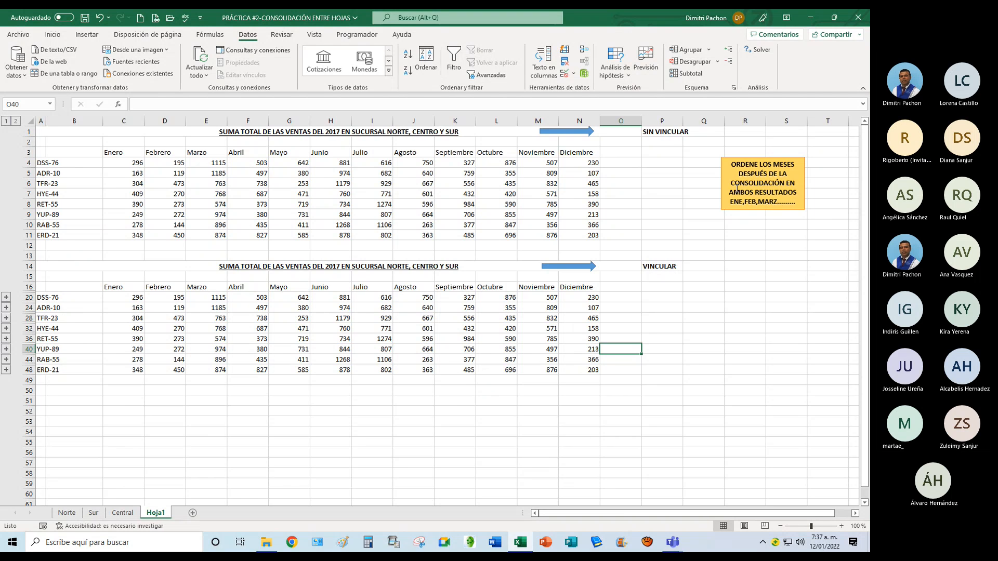
Close the PRÁCTICA #2-CONSOLIDACIÓN ENTRE HOJAS workbook without saving the changes.
left_click(858, 19)
left_click(435, 288)
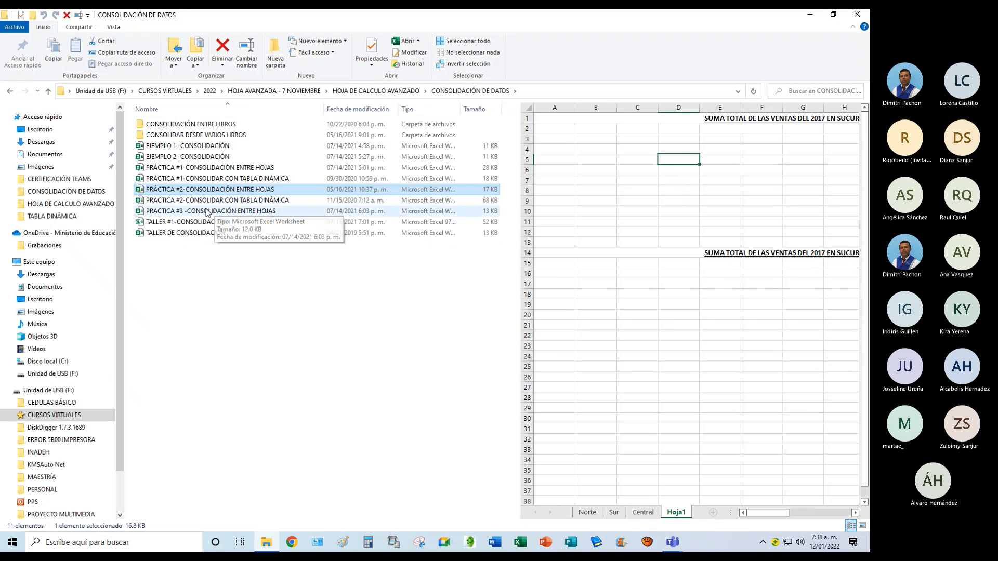
Preview PRACTICA #2-CONSOLIDAR CON TABLA DINÁMICA, PRACTICA #3 -CONSOLIDACIÓN ENTRE HOJAS, TALLER #1-CONSOLIDACIÓN and TALLER DE CONSOLIDACIÓN in the CONSOLIDACIÓN DE DATOS folder.
left_click(228, 202)
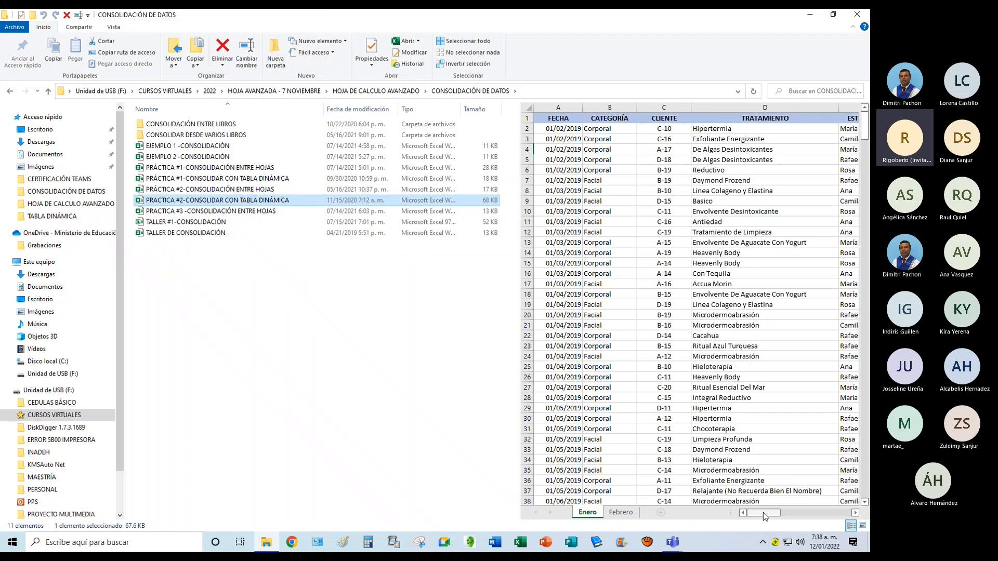
left_click(256, 213)
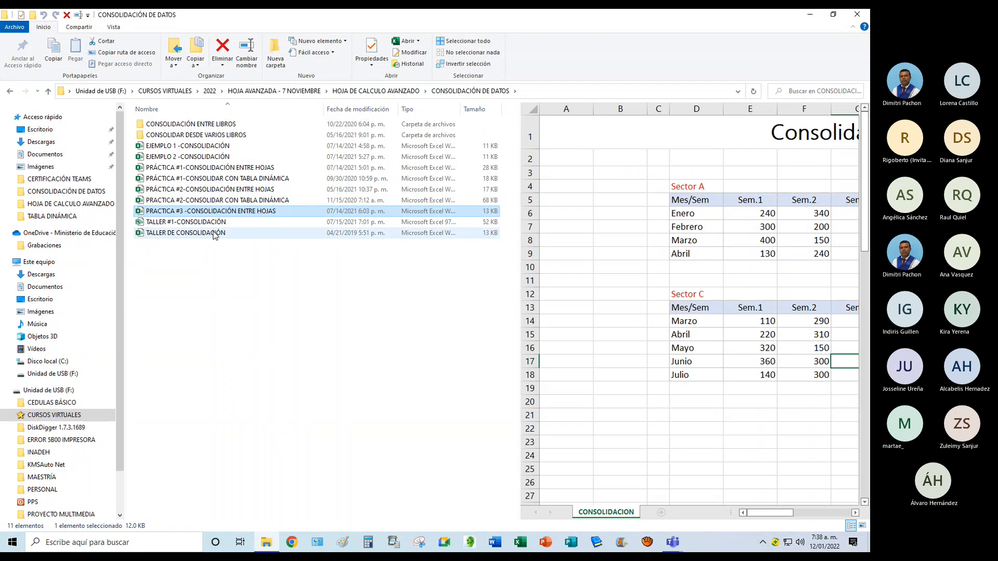
left_click(244, 222)
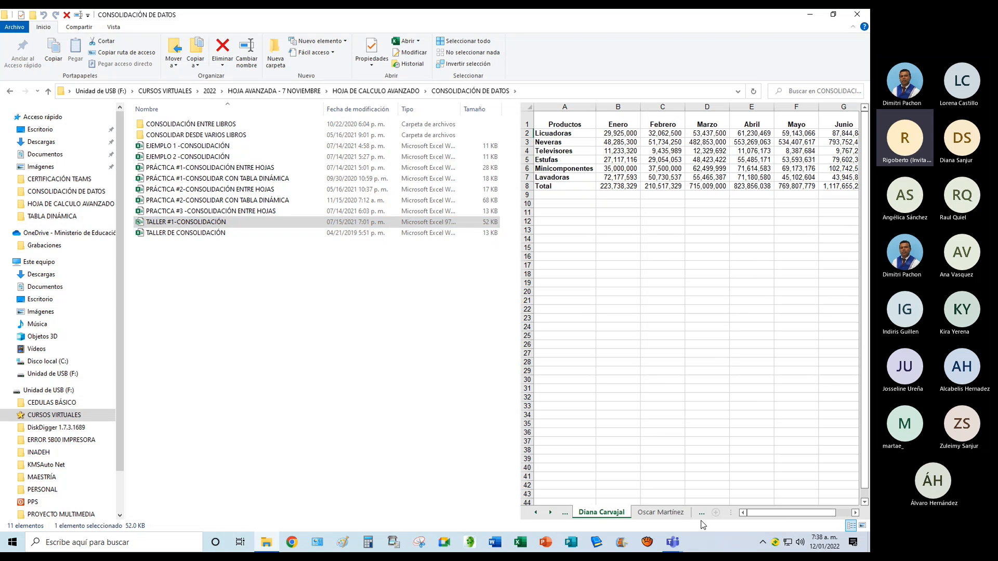
left_click(660, 513)
left_click(536, 513)
left_click(536, 512)
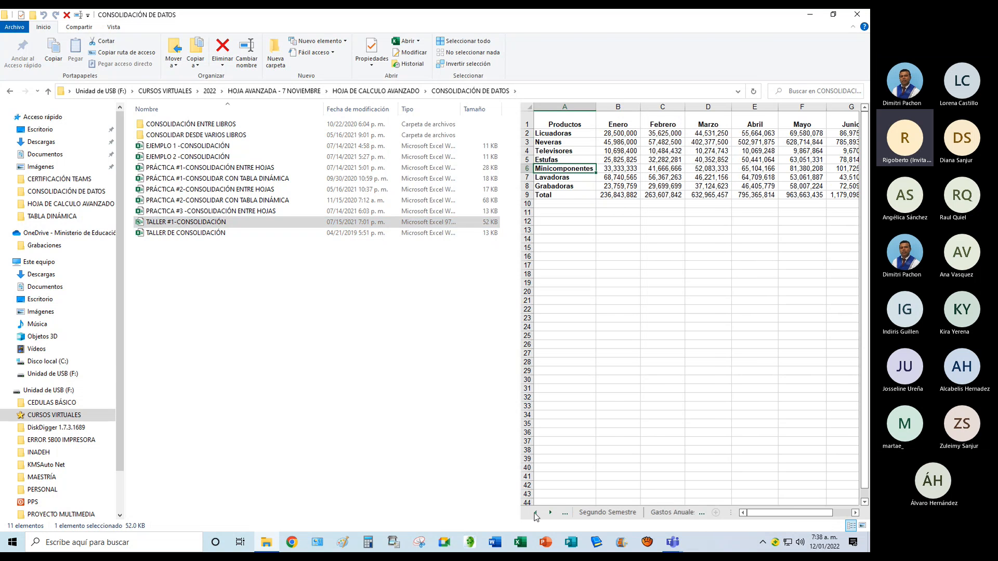
left_click(536, 513)
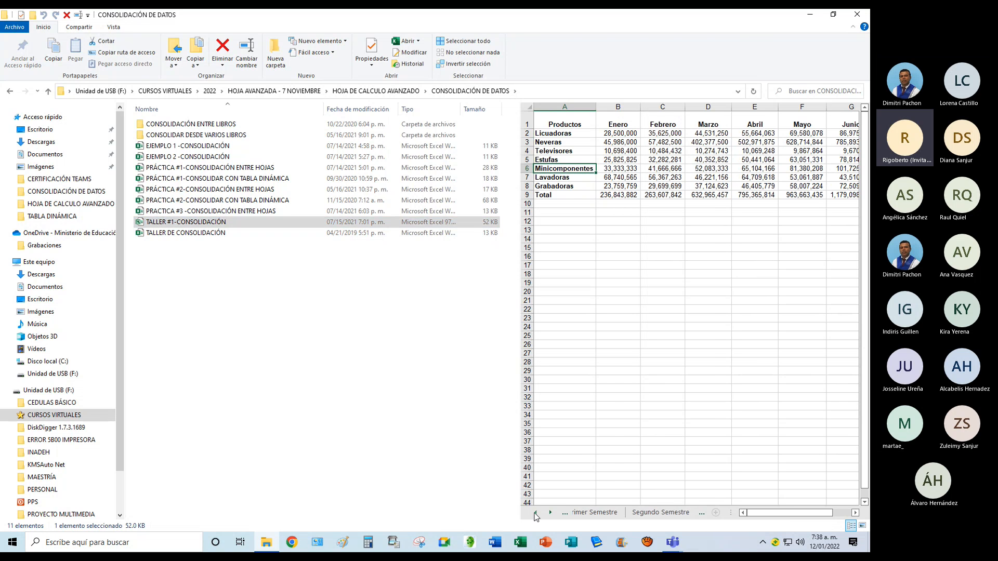
left_click(194, 234)
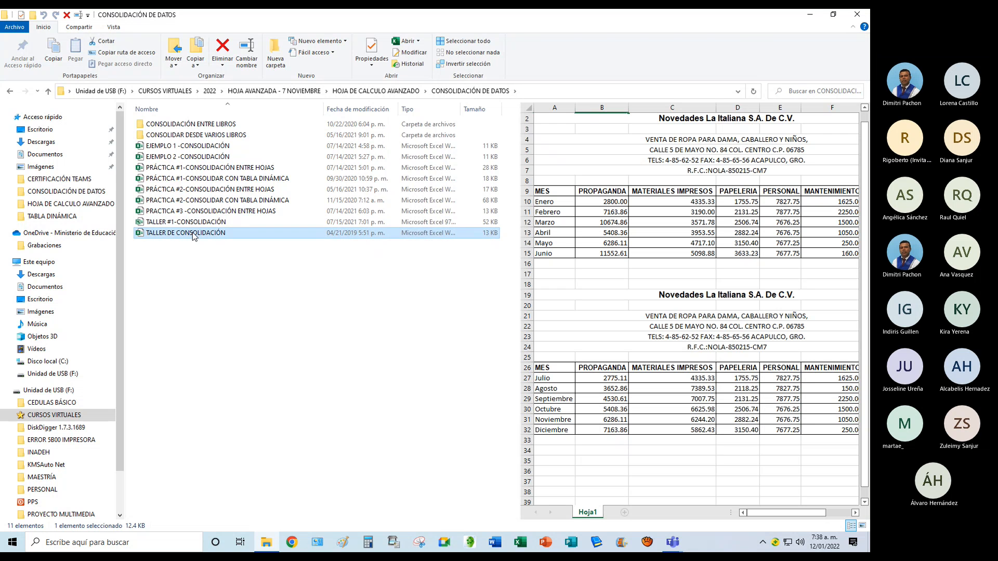
Open the TALLER DE CONSOLIDACIÓN workbook and enable its blocked content.
double_click(193, 234)
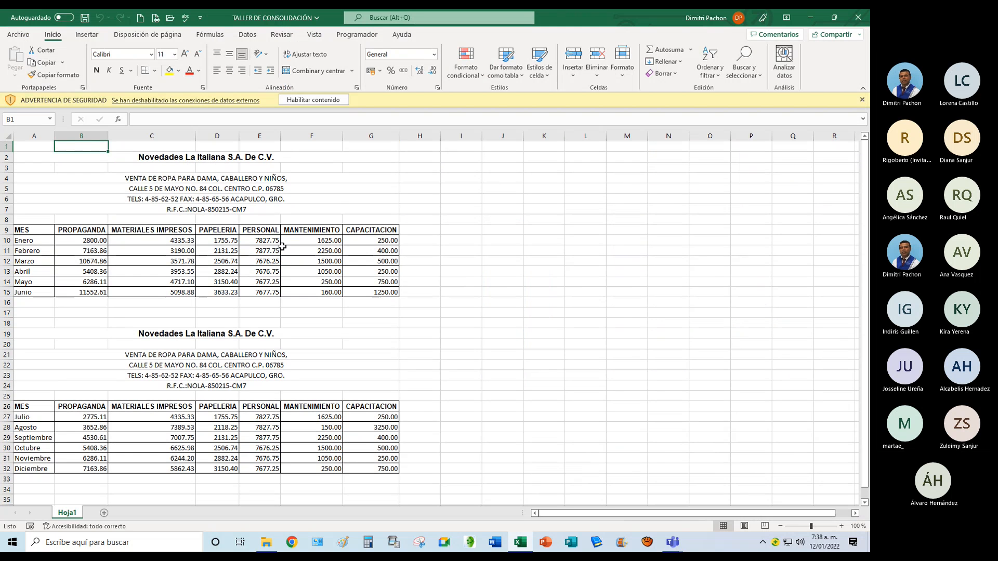
left_click(305, 99)
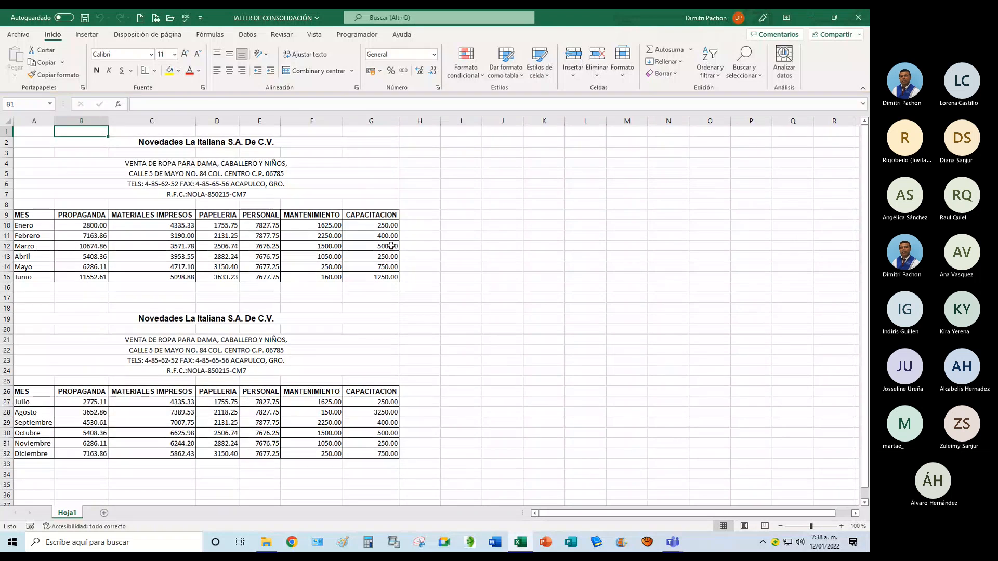
Examine the January–June and July–December expense tables of Novedades La Italiana on Hoja1.
scroll(341, 267, "down", 4)
scroll(342, 267, "up", 4)
left_click(840, 526)
left_click(840, 525)
left_click(840, 525)
left_click(841, 526)
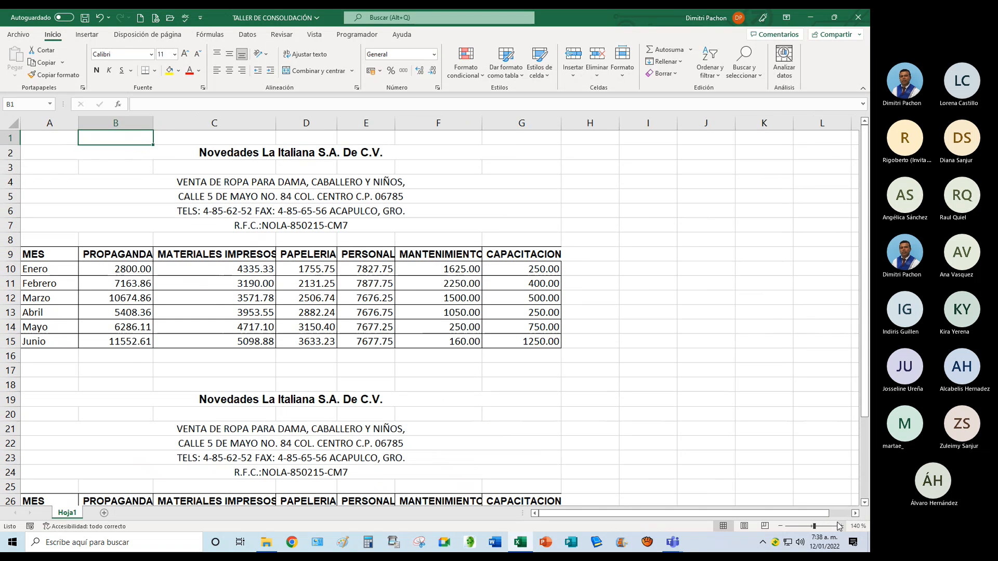
scroll(414, 232, "down", 3)
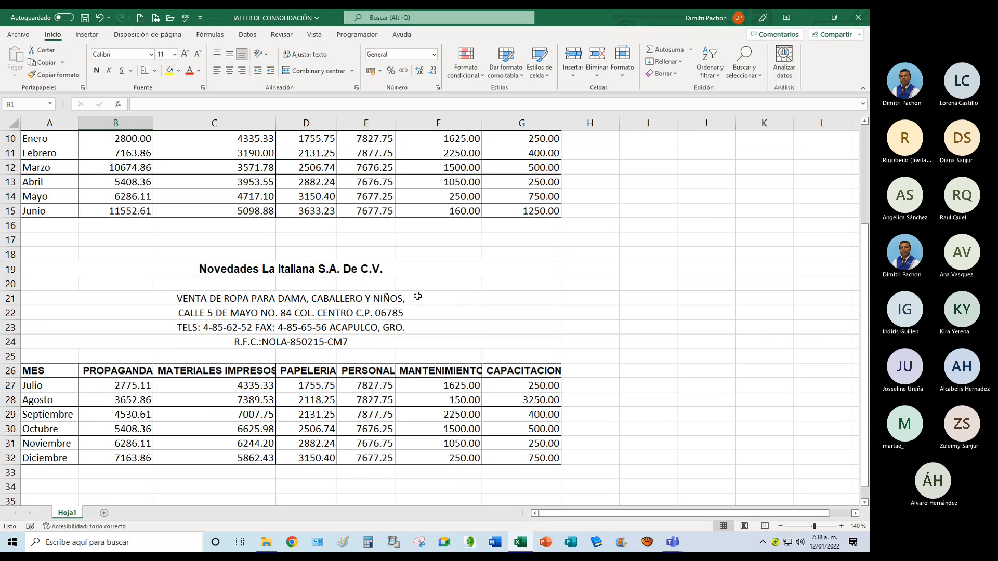
scroll(318, 281, "up", 1)
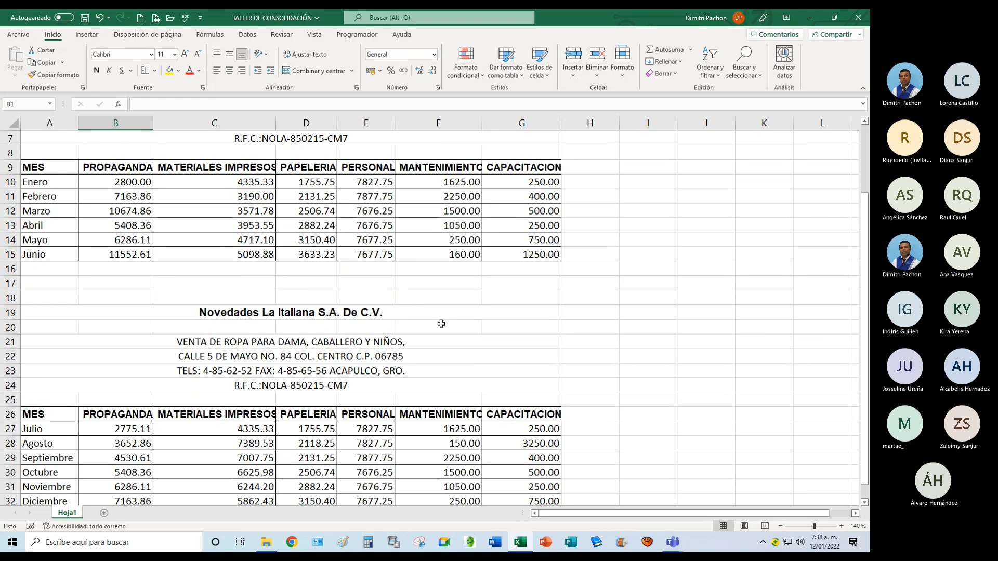
scroll(443, 312, "down", 2)
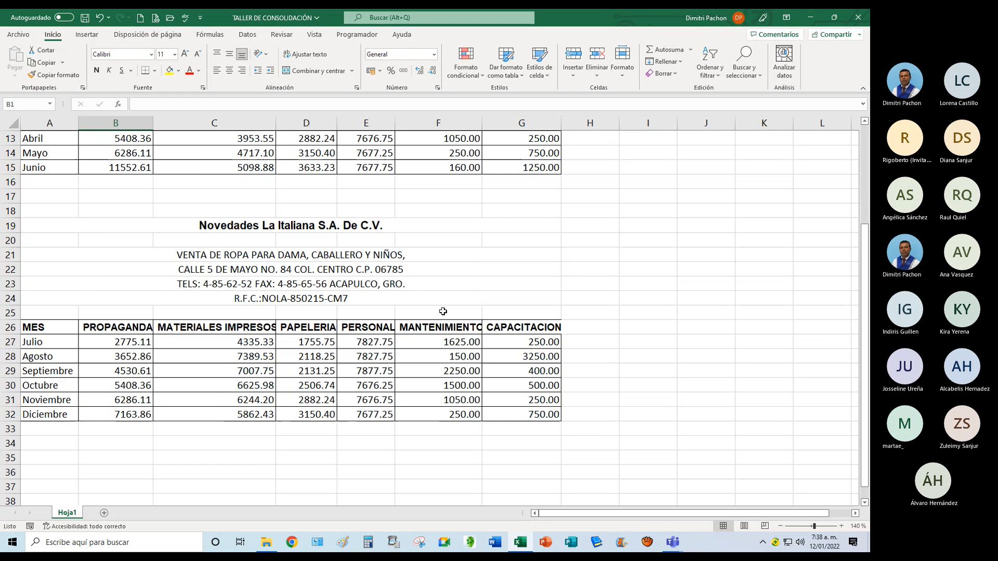
scroll(442, 311, "up", 2)
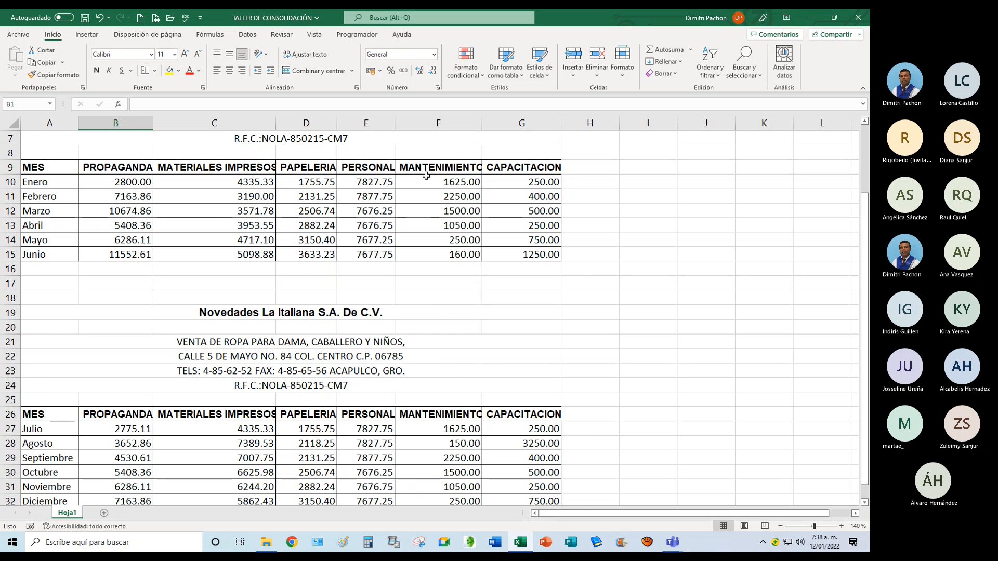
scroll(387, 278, "up", 2)
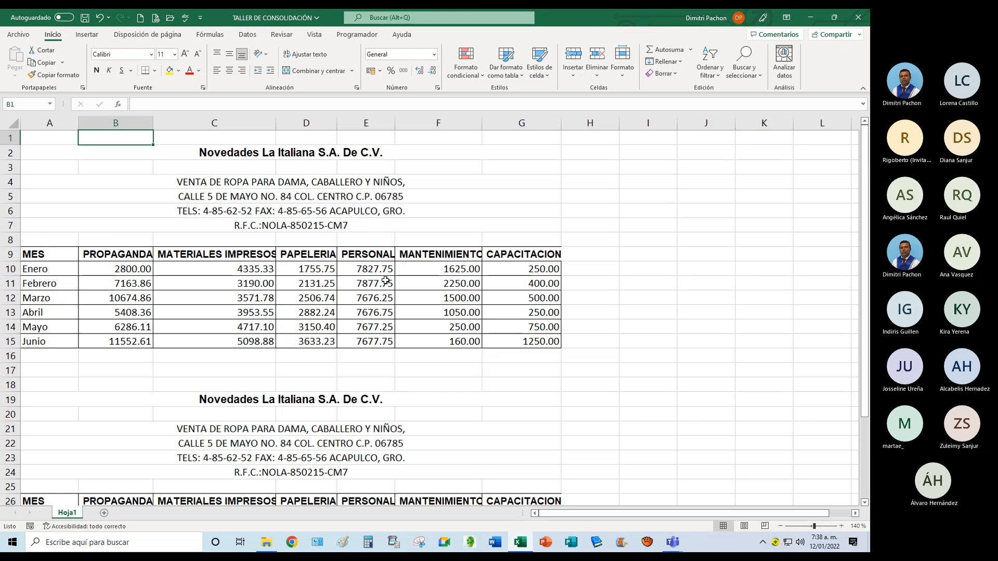
scroll(387, 277, "down", 3)
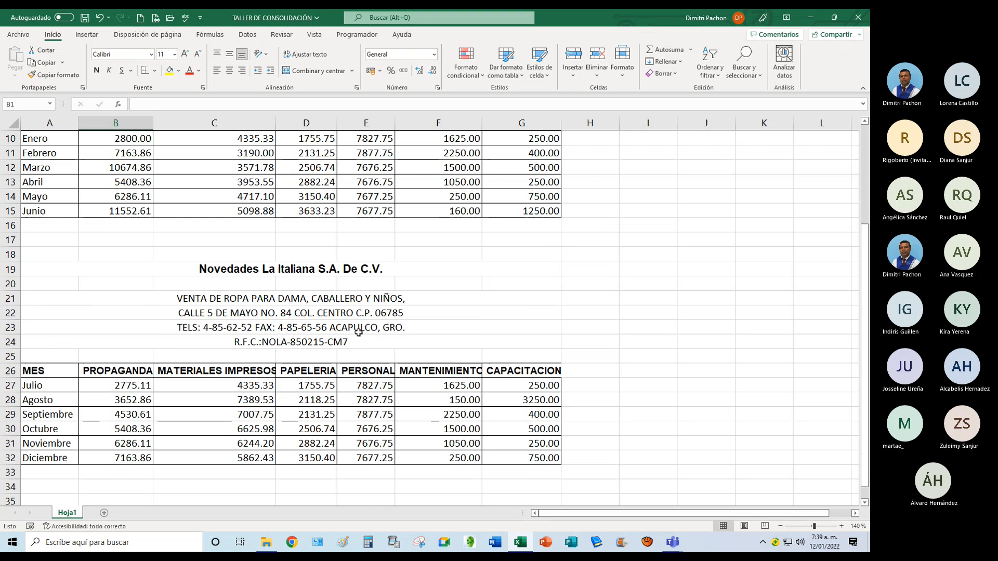
scroll(521, 299, "down", 5)
scroll(521, 292, "up", 5)
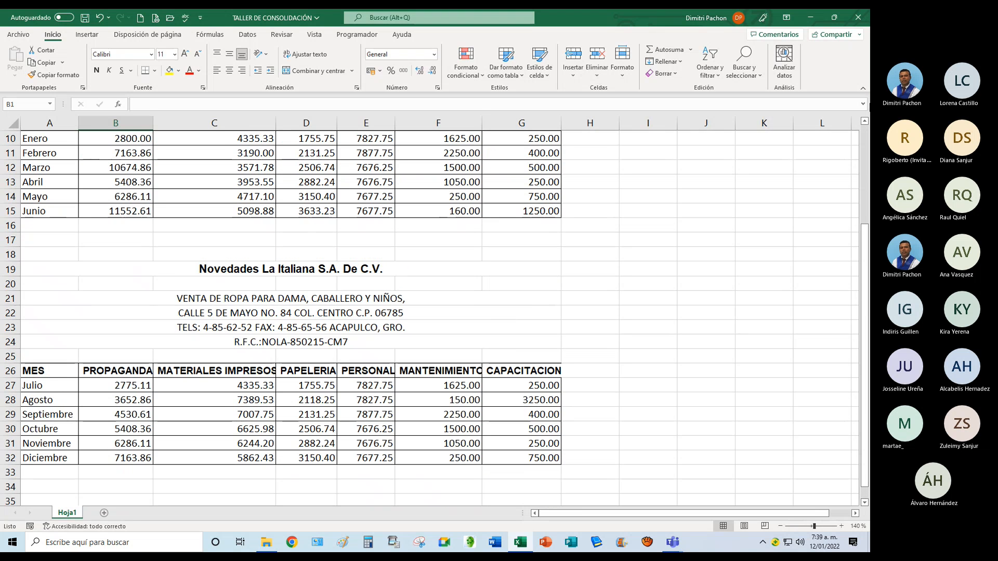
Add a new sheet and copy the company heading in A2:G7 of Hoja1 into it, starting at cell A2.
left_click(104, 514)
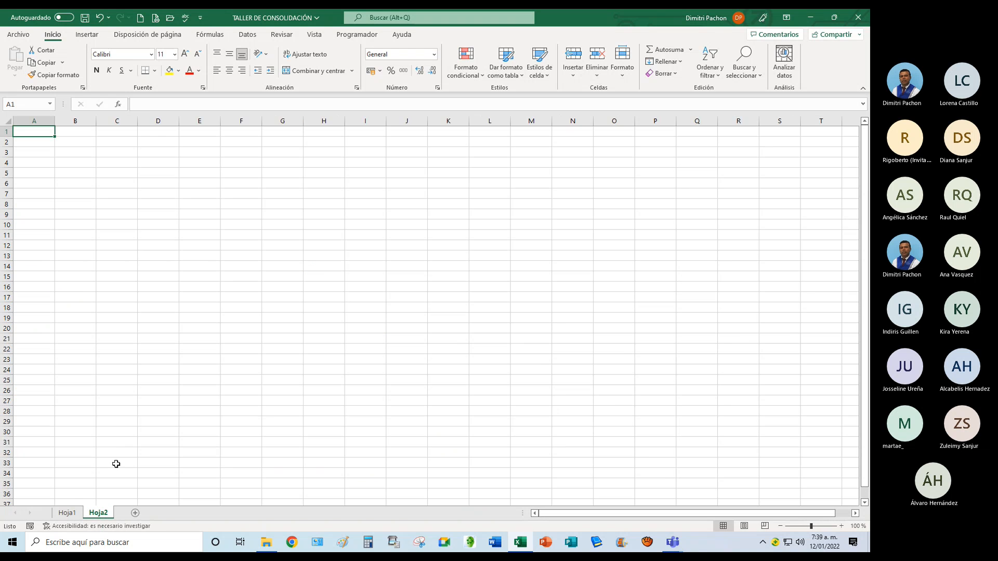
left_click(67, 514)
scroll(138, 396, "up", 3)
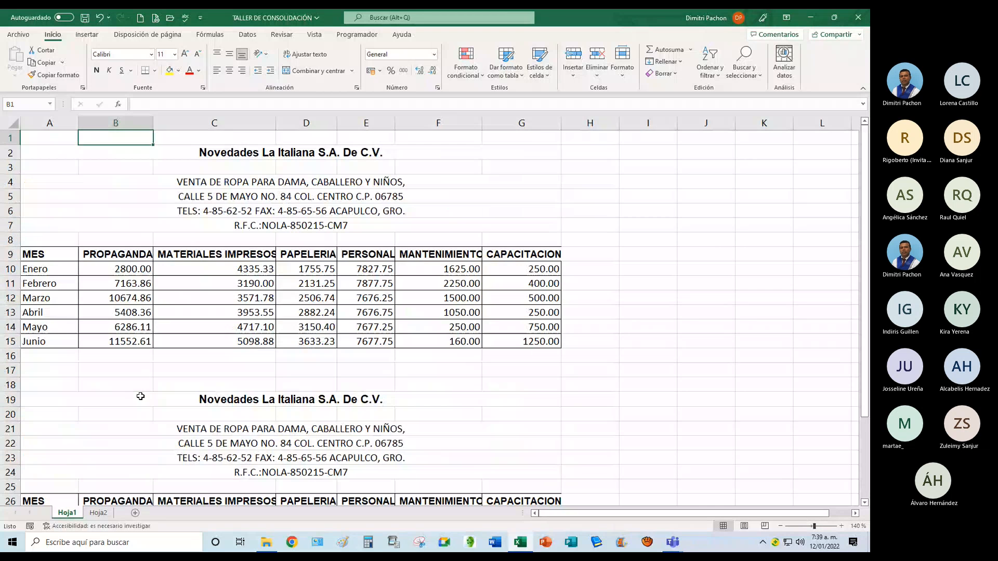
left_click_drag(111, 150, 118, 218)
key("ctrl+c")
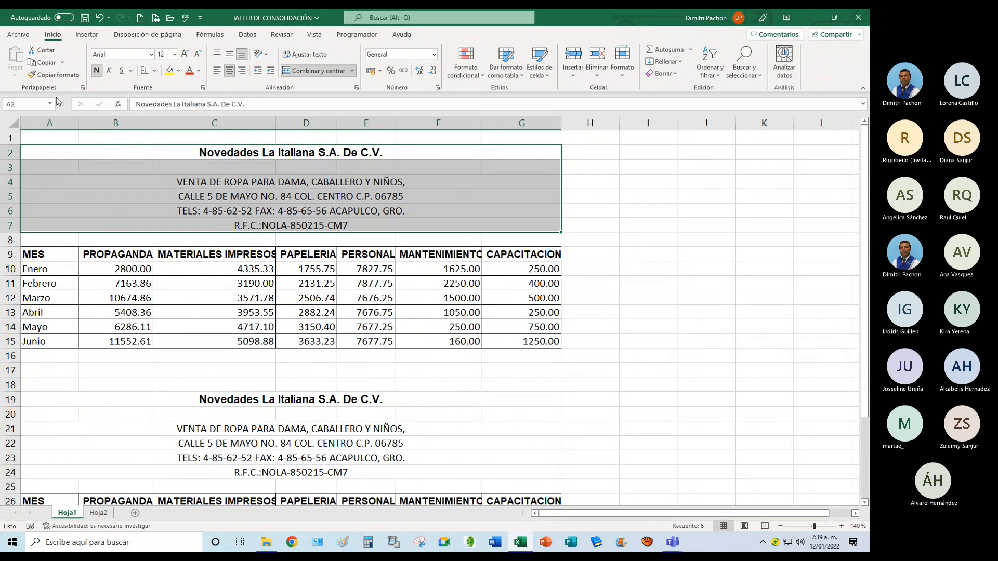
left_click(42, 62)
left_click(98, 513)
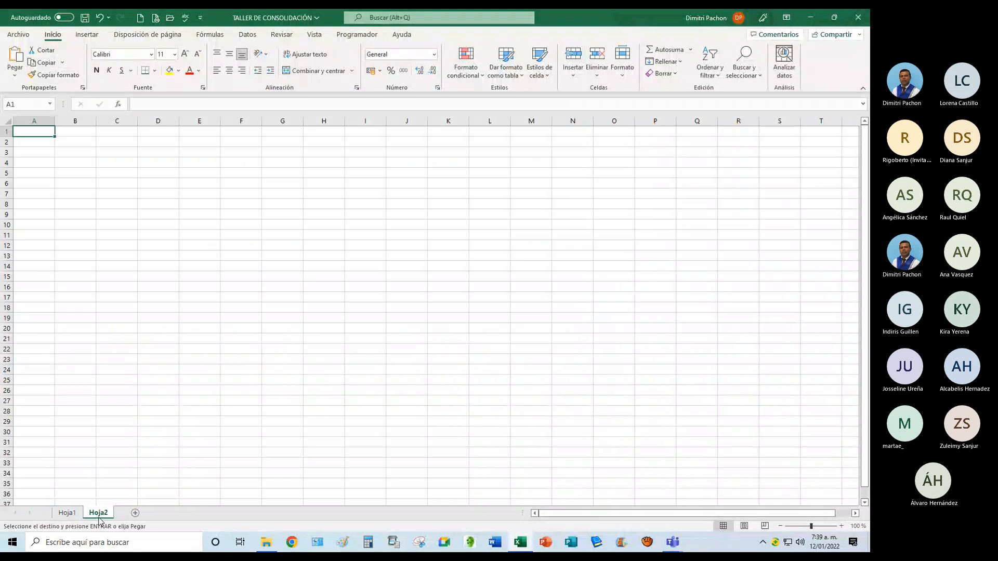
left_click(41, 142)
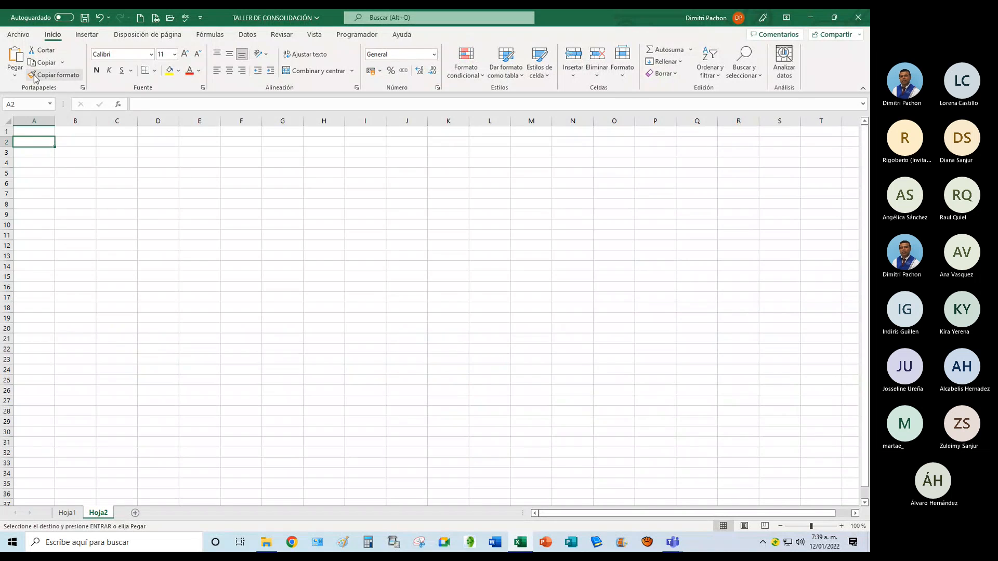
left_click(15, 57)
left_click(141, 237)
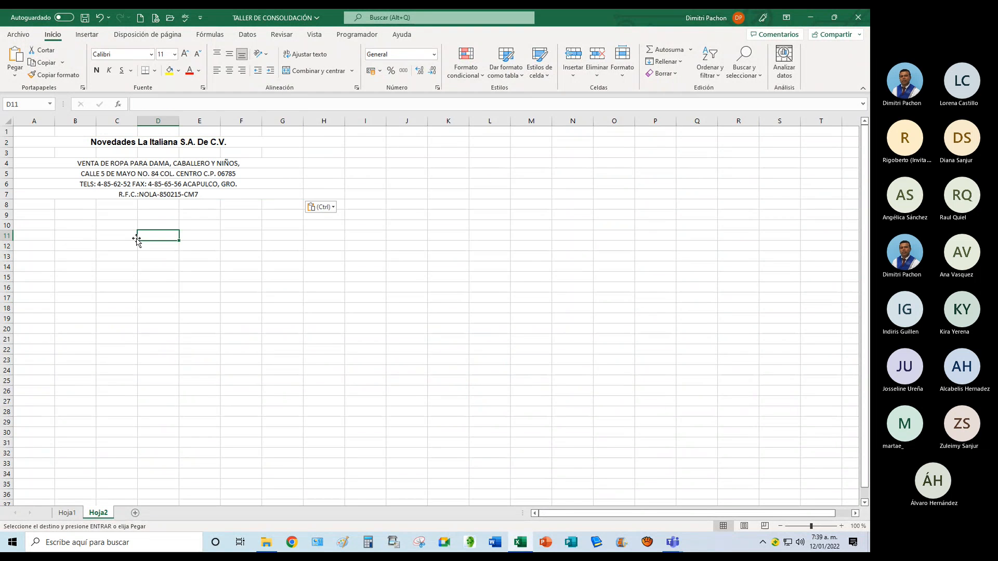
Start a Suma consolidation at cell A9 of Hoja2 and add Hoja1!$A$9:$G$15 as its first reference.
left_click(39, 216)
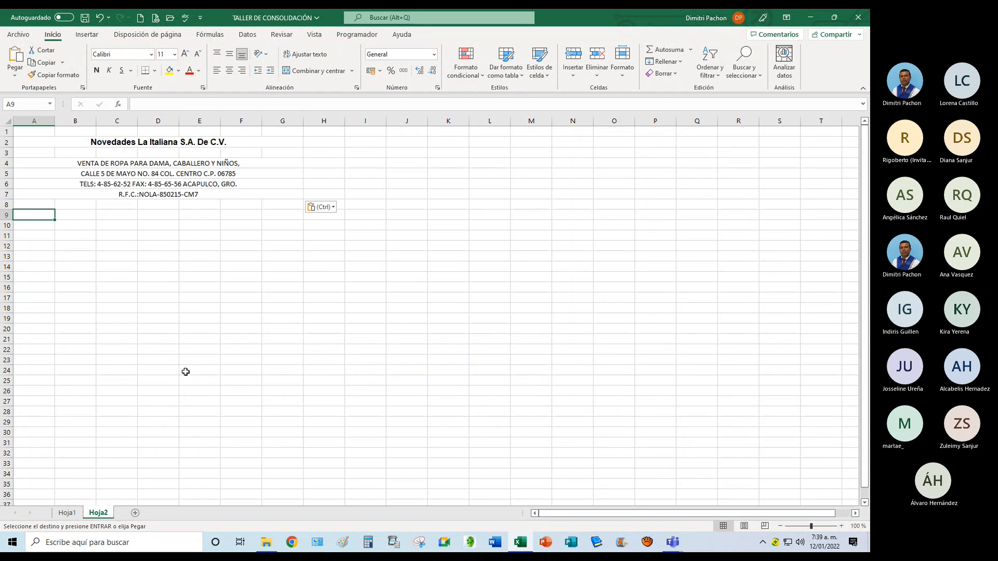
left_click(67, 514)
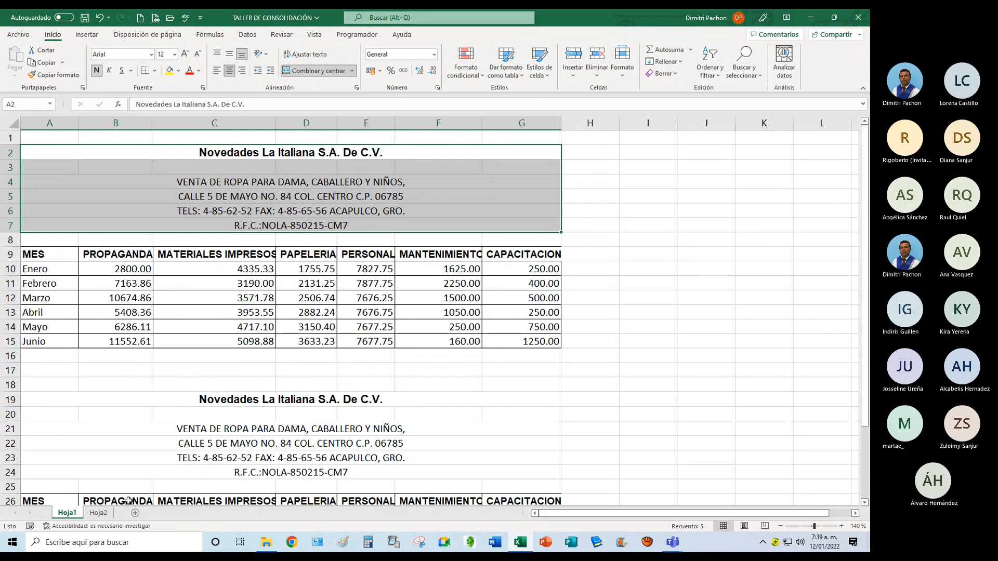
left_click(98, 513)
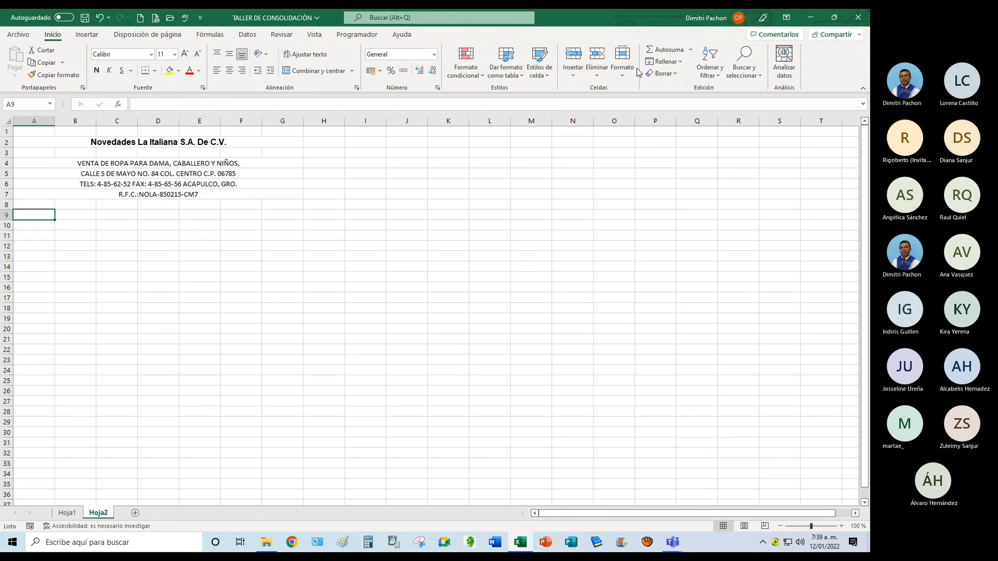
left_click(248, 34)
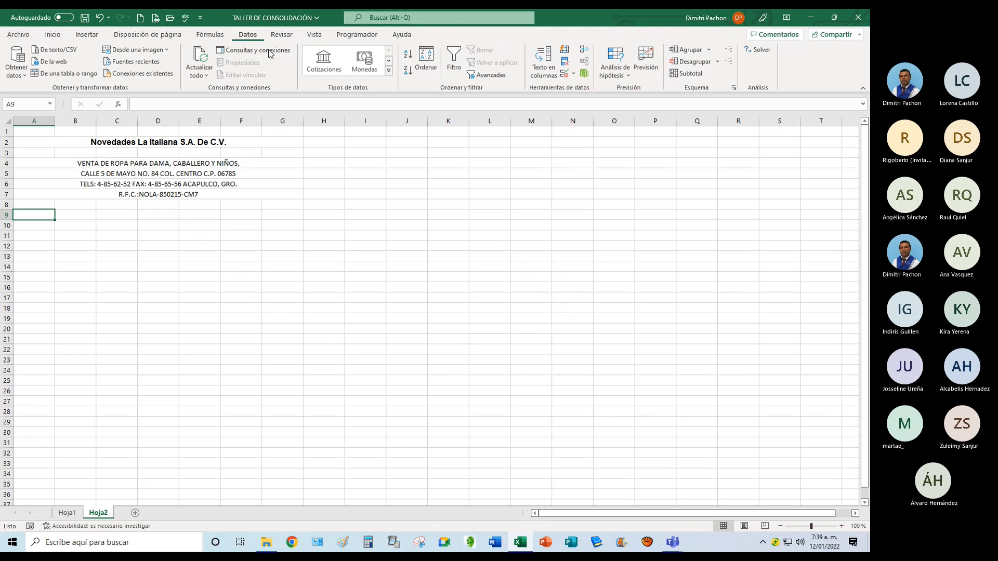
left_click(584, 73)
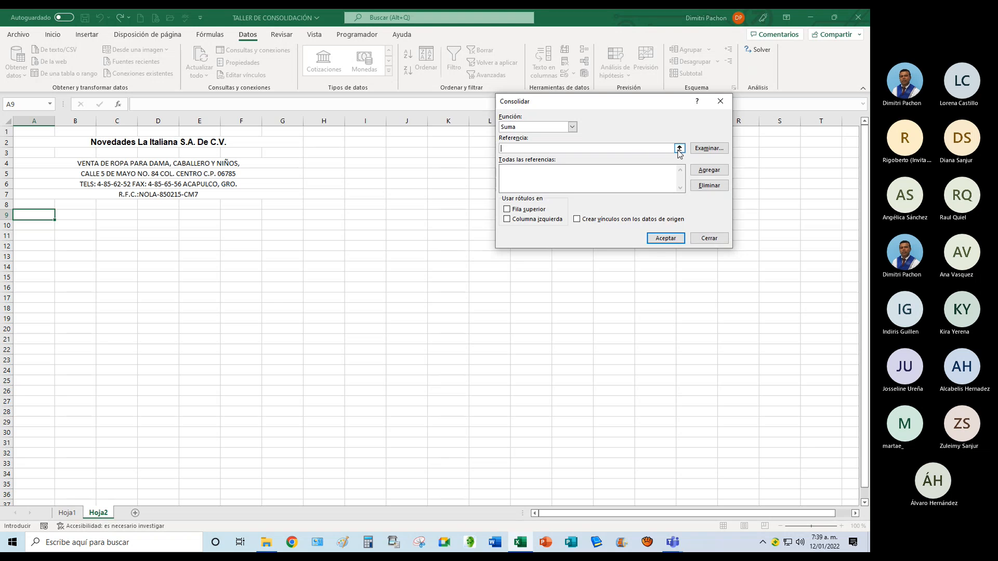
left_click(679, 149)
left_click(67, 513)
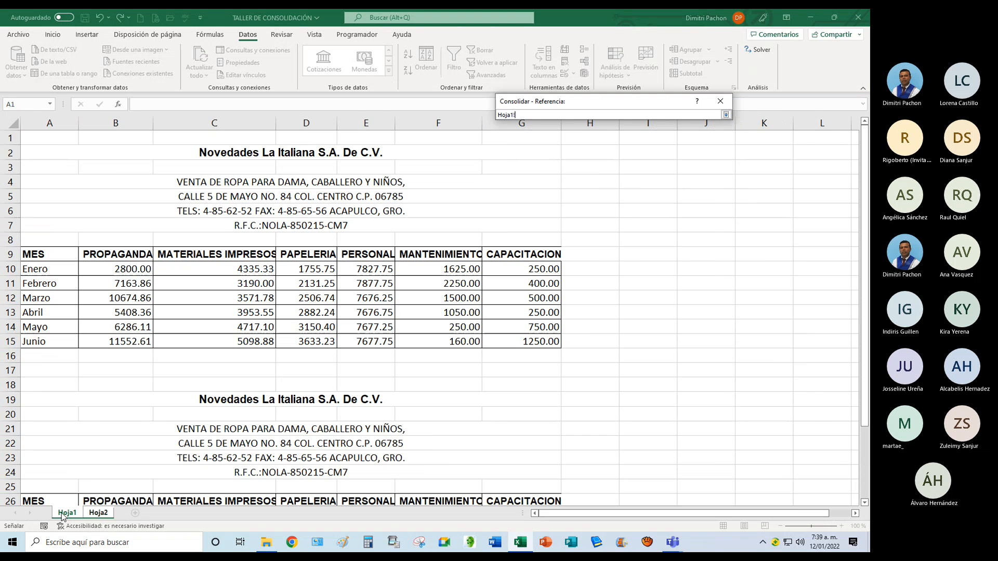
left_click_drag(48, 255, 513, 342)
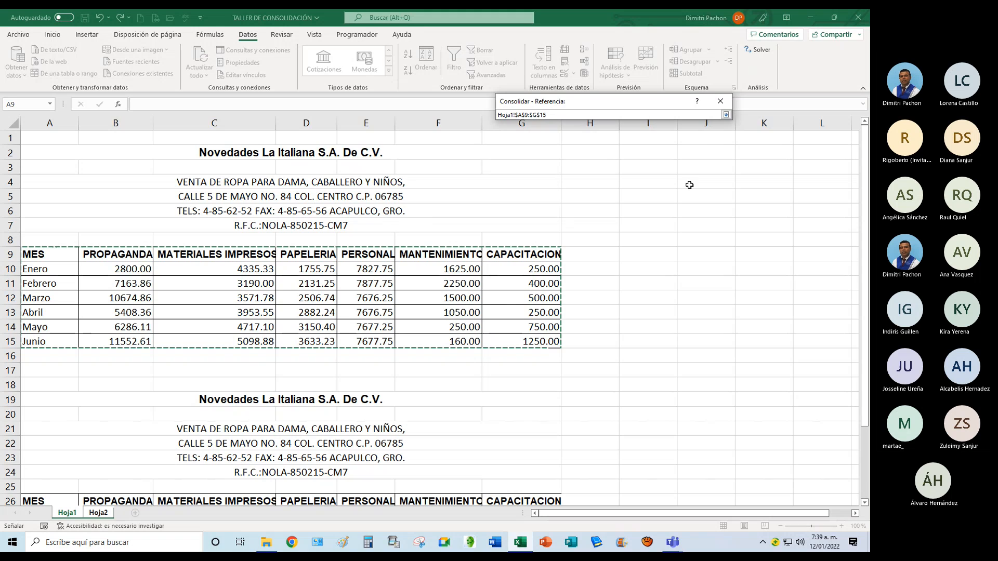
left_click(726, 115)
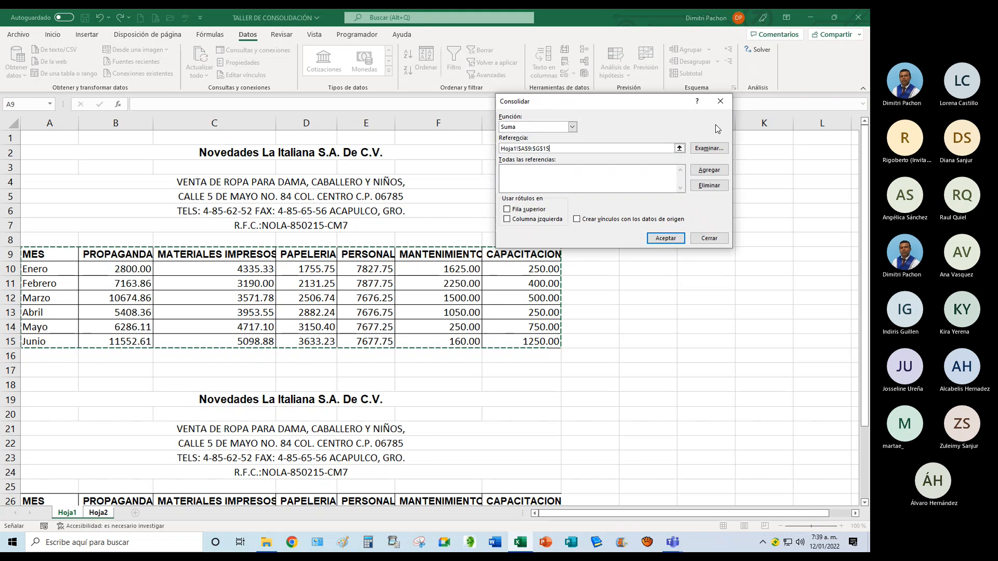
left_click(701, 171)
key("Delete")
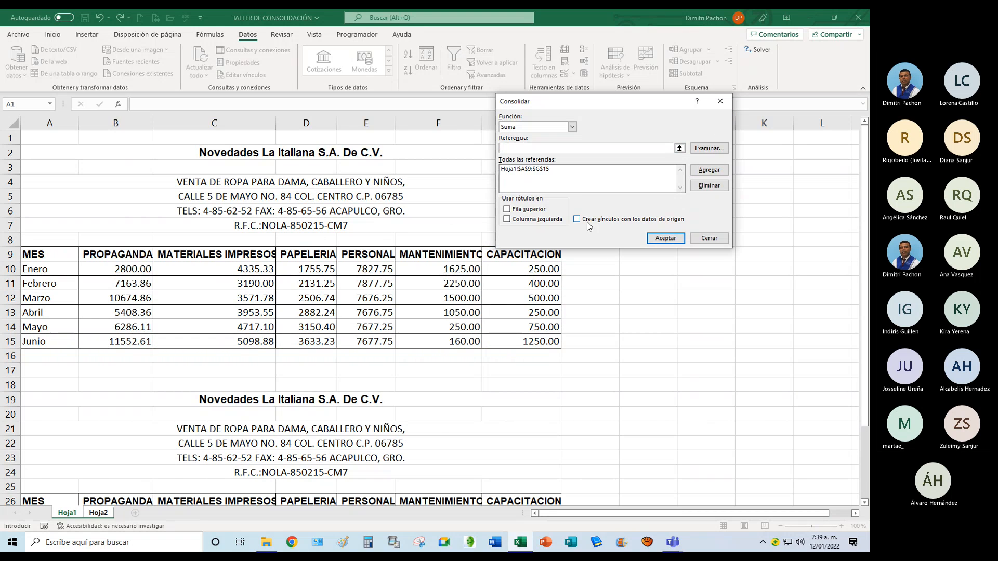
Add the July–December table, Hoja1!$A$26:$G$32, as the second consolidation reference.
left_click(679, 148)
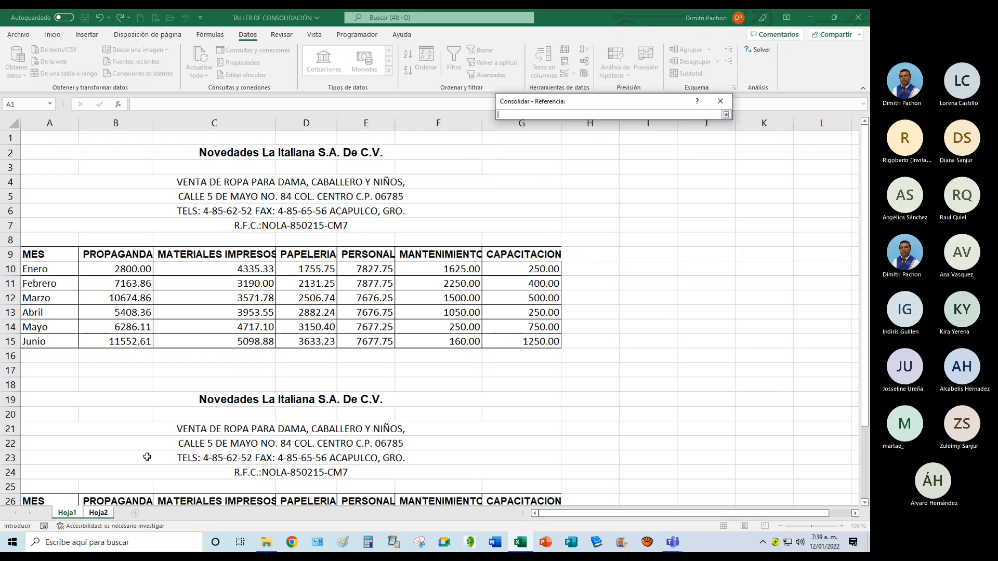
left_click(99, 513)
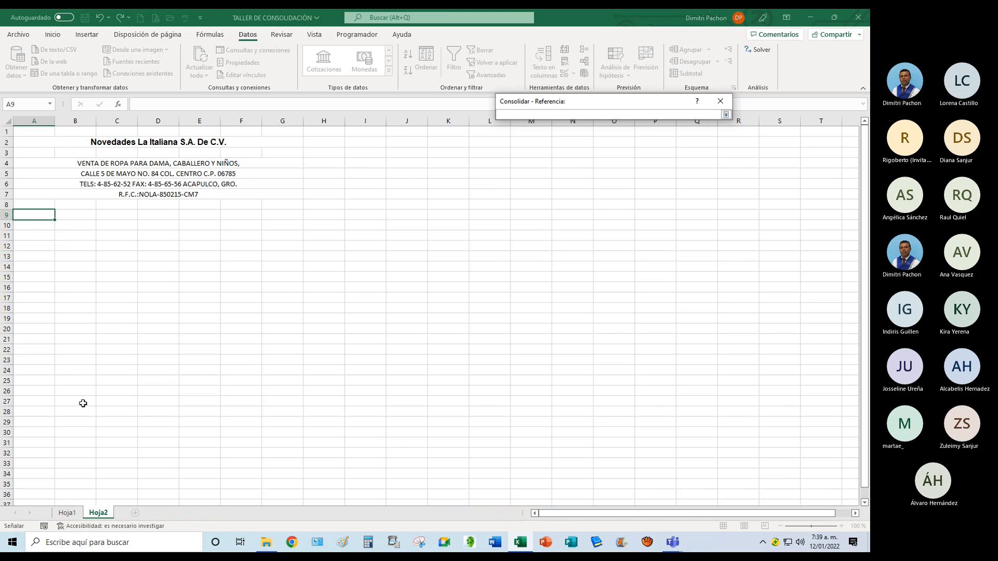
left_click(67, 512)
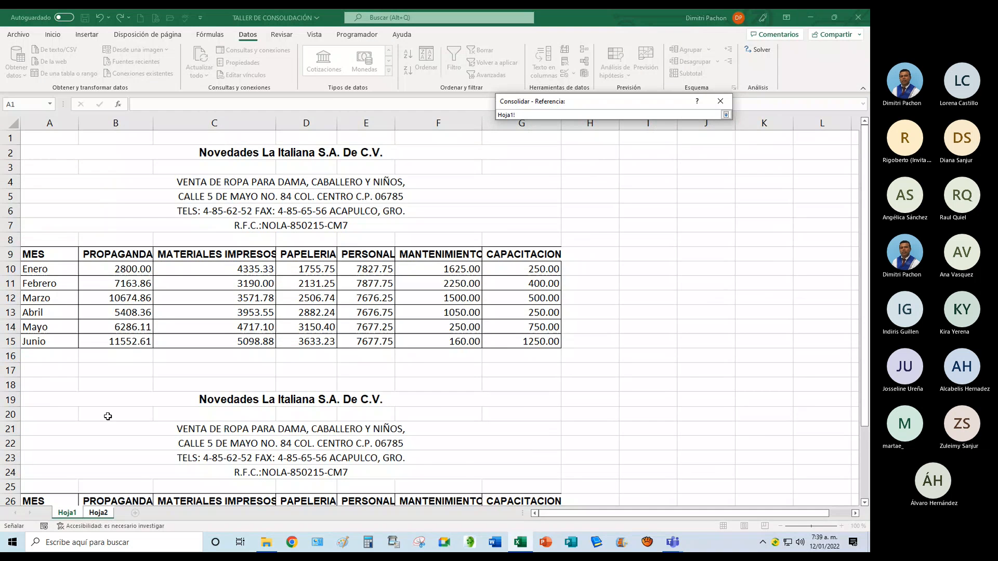
scroll(108, 416, "down", 5)
left_click_drag(32, 284, 545, 371)
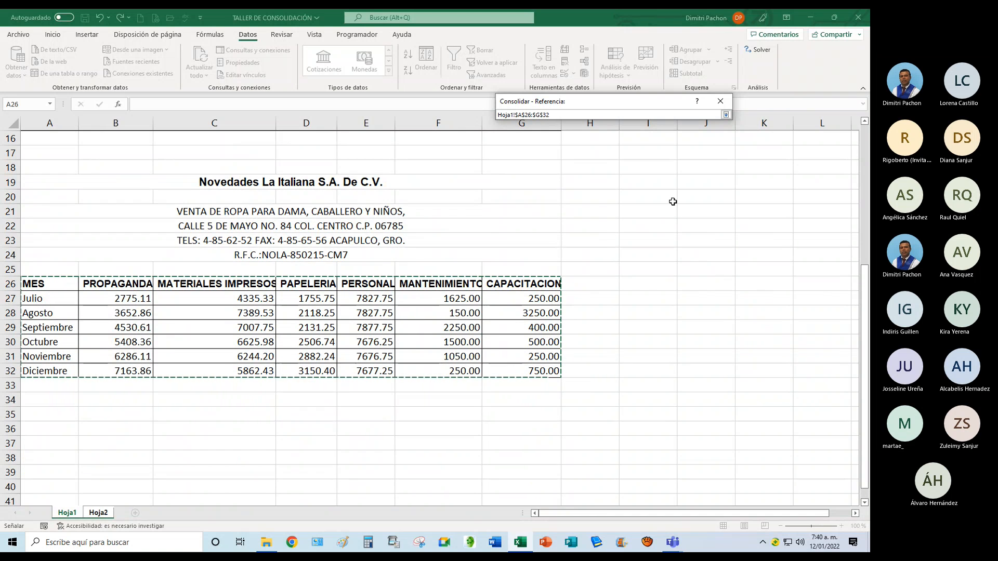
left_click(726, 115)
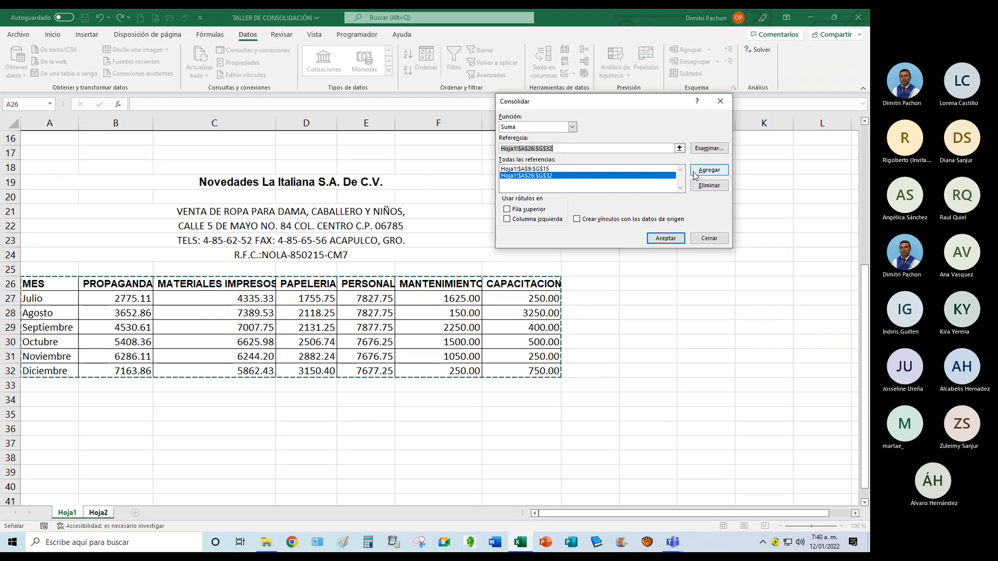
left_click(645, 188)
Use the Fila superior and Columna izquierda labels, create links to the source data, and run the consolidation.
left_click(507, 210)
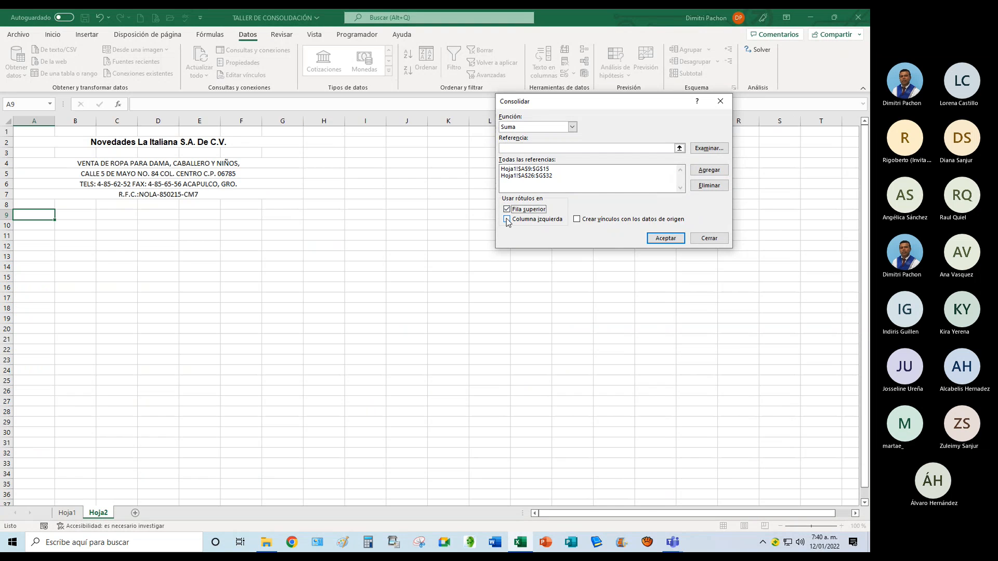
left_click(507, 220)
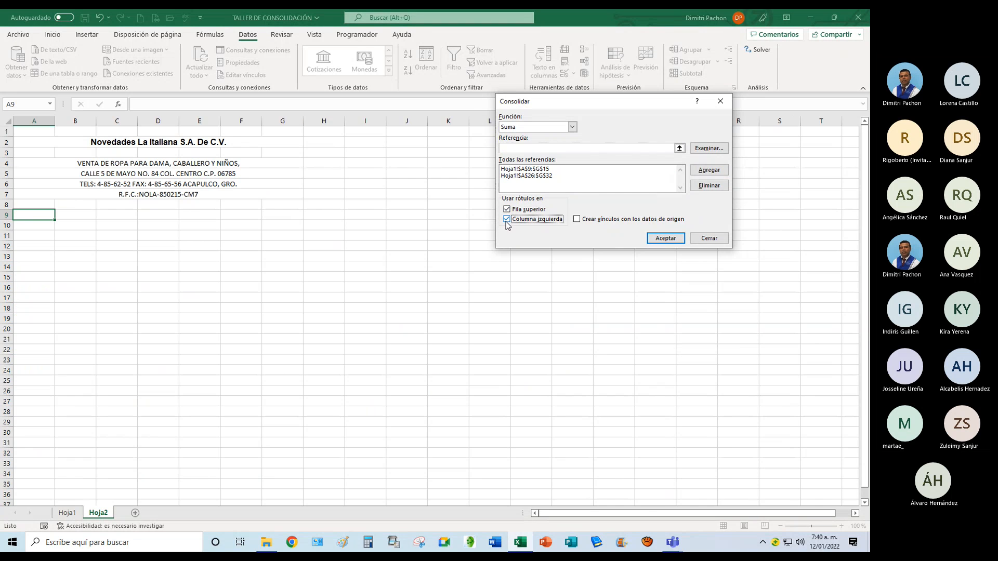
left_click(576, 219)
left_click(657, 241)
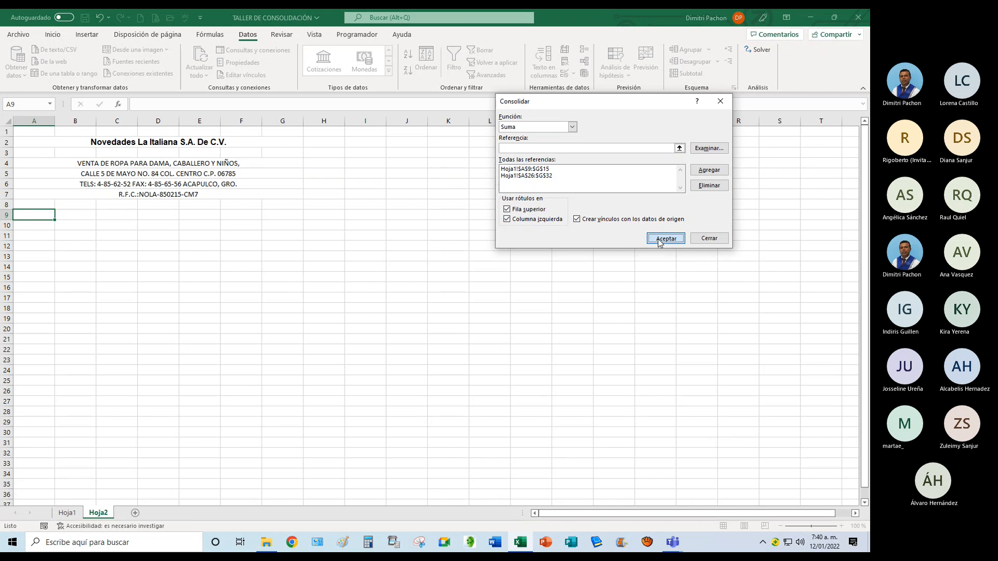
Widen columns C, D, G and H of the consolidated table on Hoja2 to fit their headings.
left_click(130, 266)
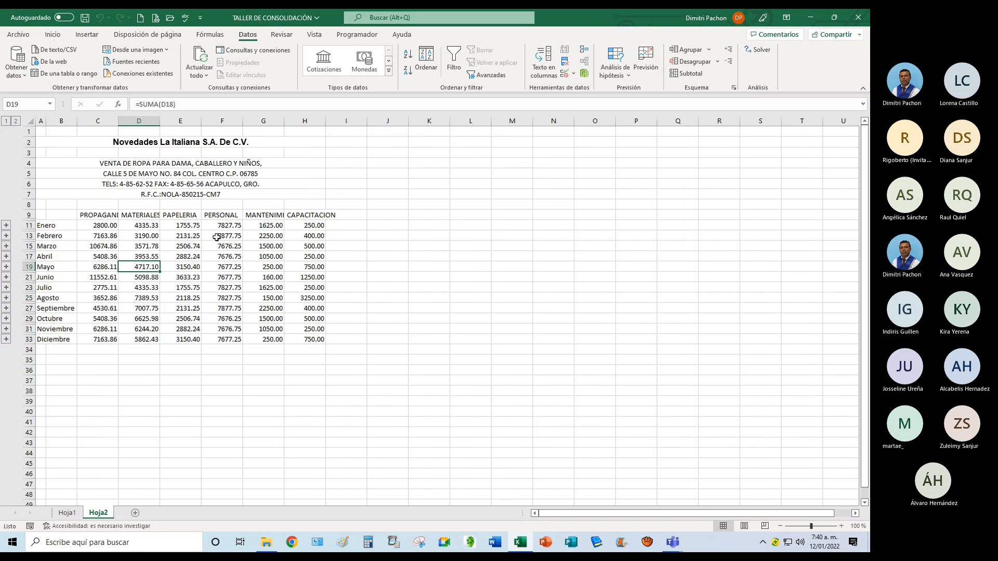
left_click_drag(118, 121, 128, 121)
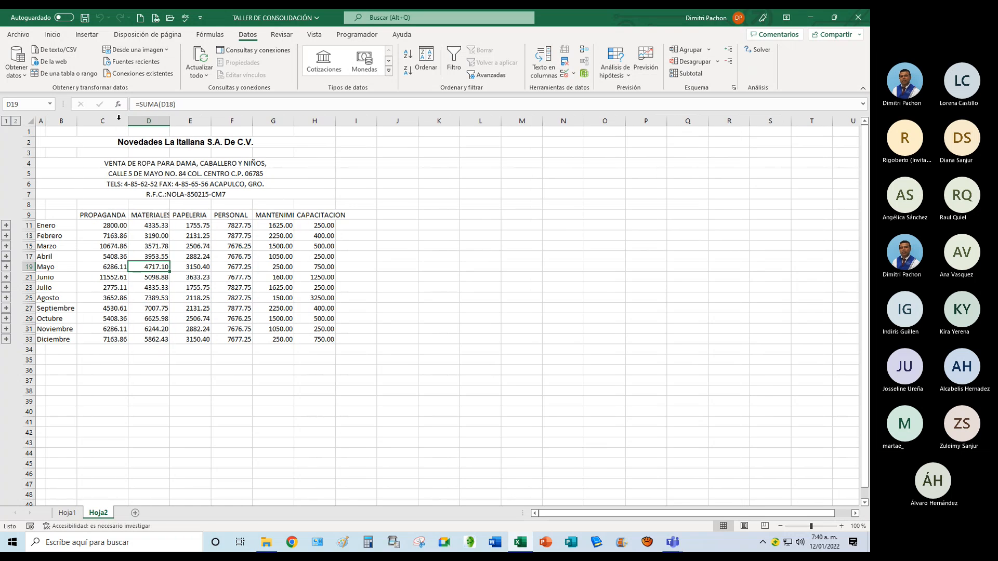
double_click(170, 118)
left_click(246, 121)
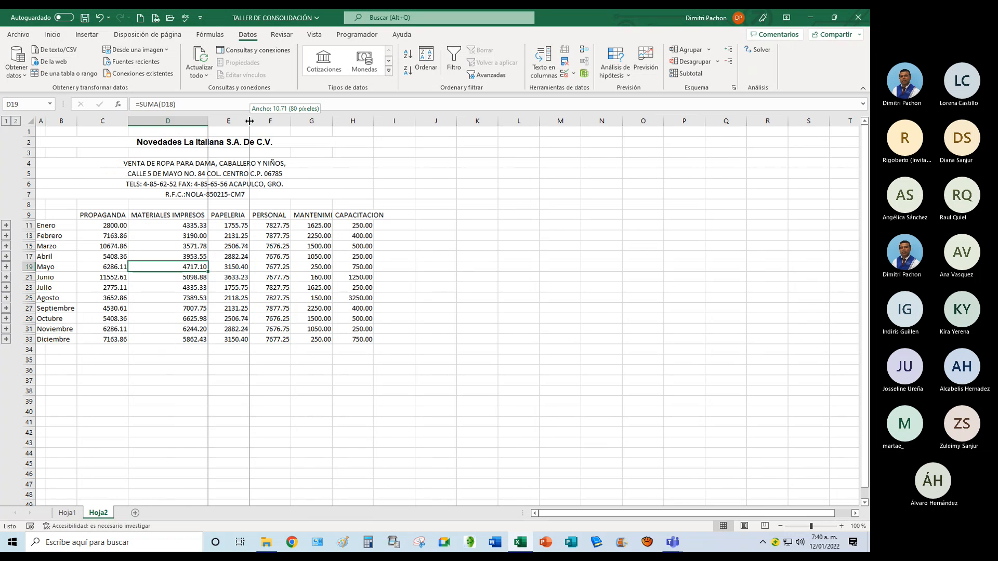
double_click(332, 120)
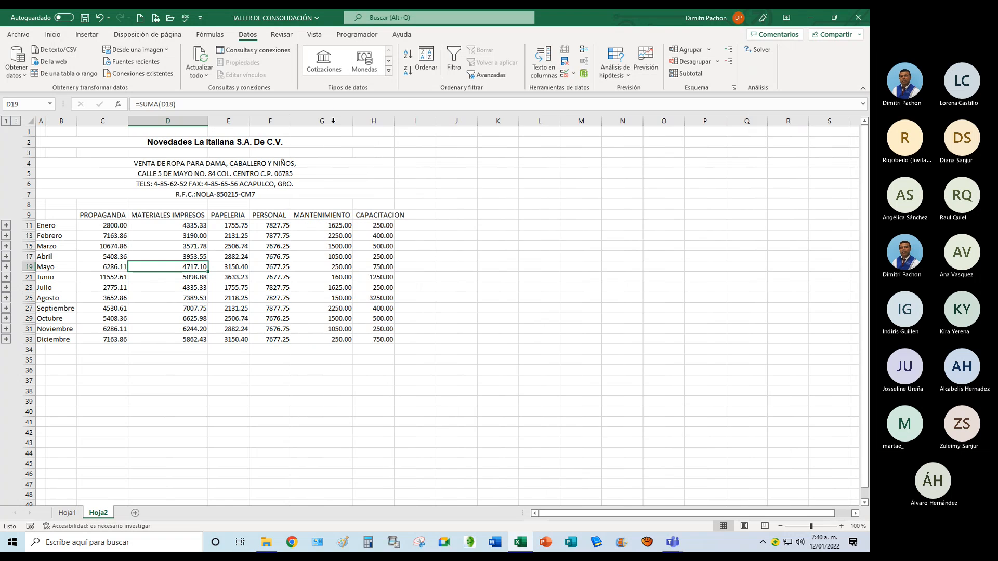
double_click(394, 121)
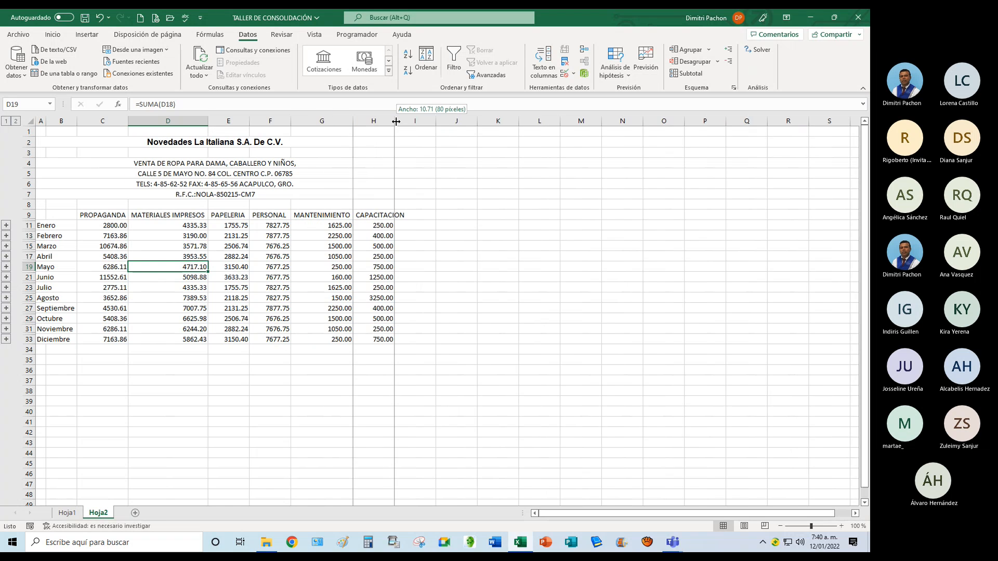
left_click(106, 216)
Expand the outline groups for Enero, Febrero and Marzo and examine the PROPAGANDA formulas linked to Hoja1.
left_click(6, 227)
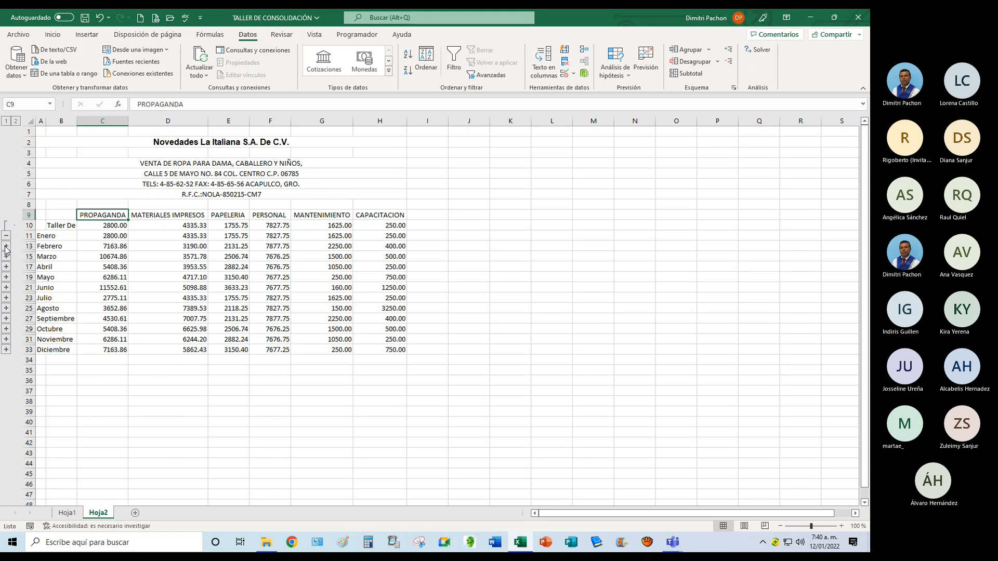
left_click(6, 246)
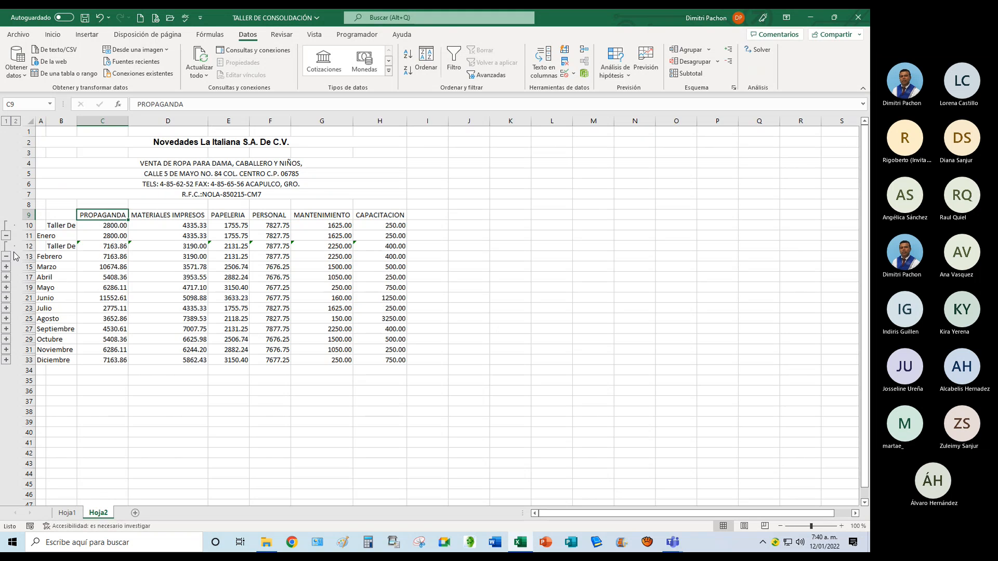
left_click(114, 228)
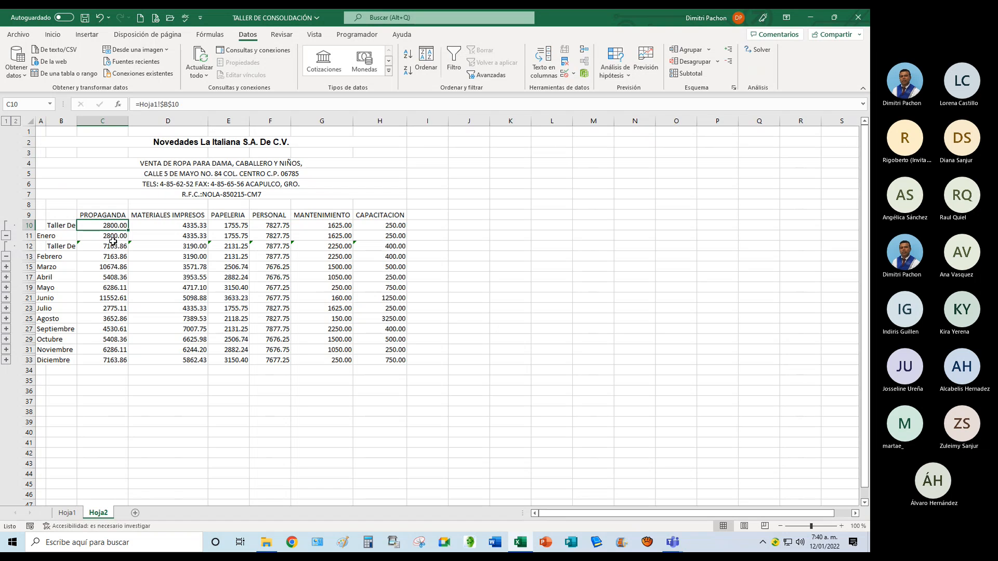
left_click(7, 267)
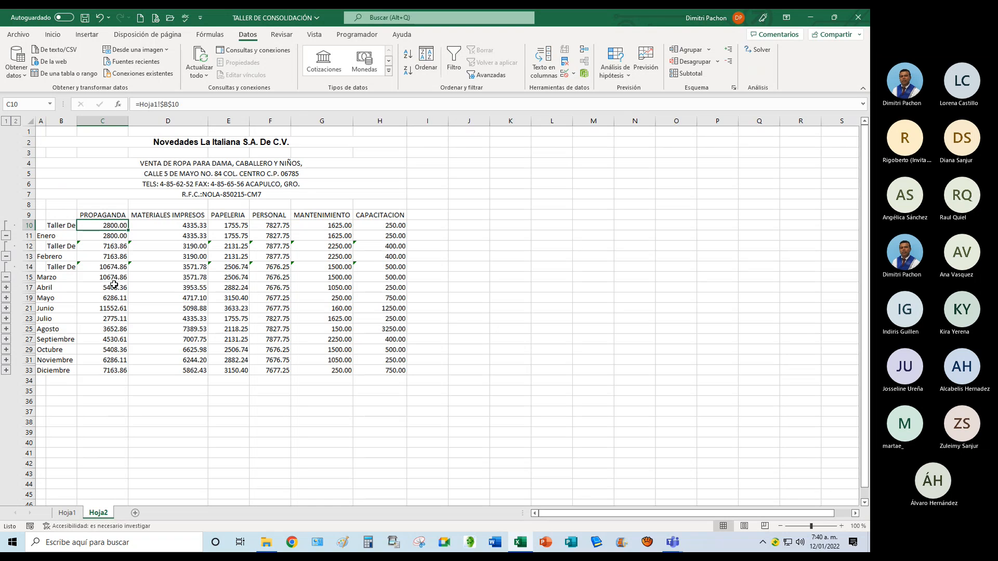
left_click(112, 267)
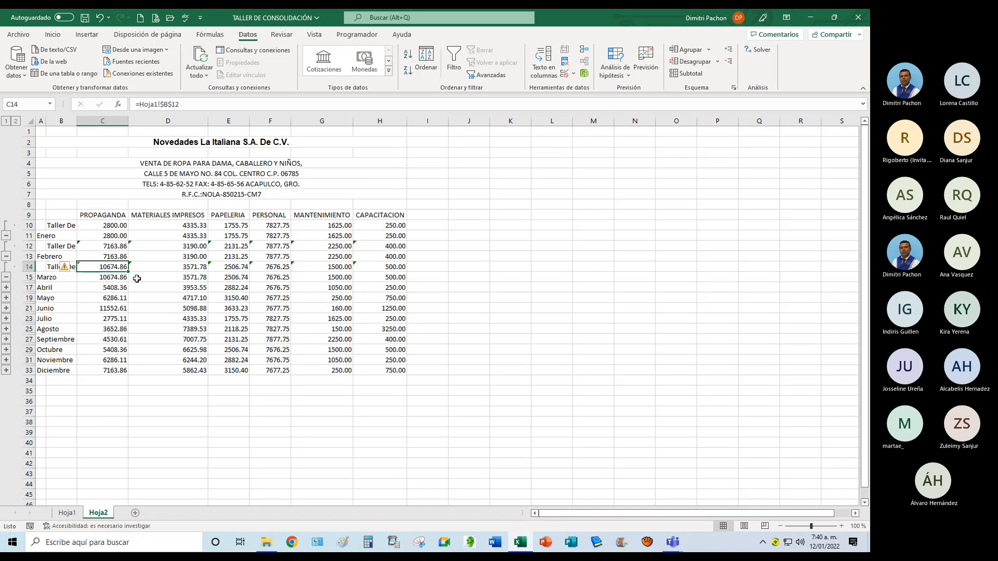
left_click(120, 257)
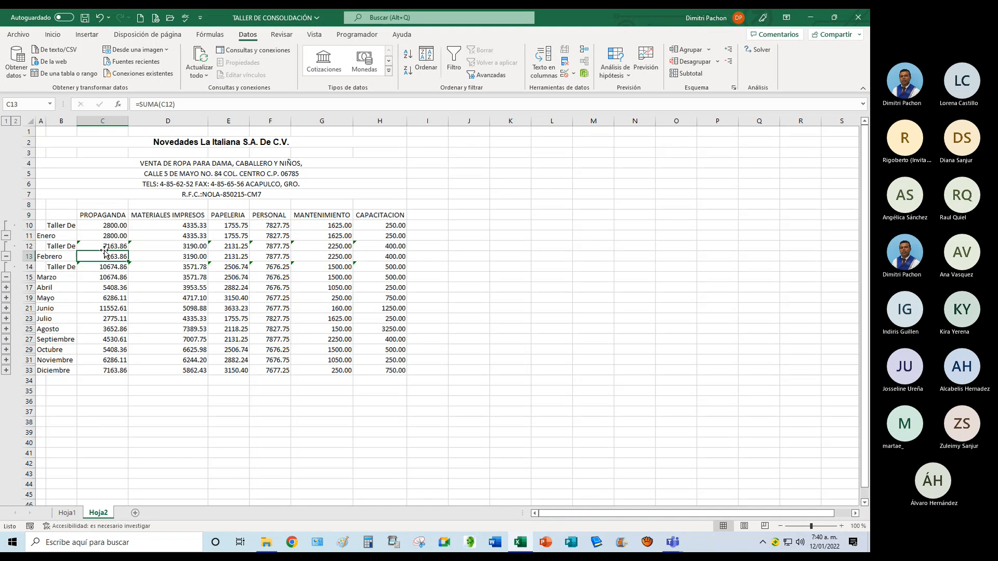
left_click(105, 248)
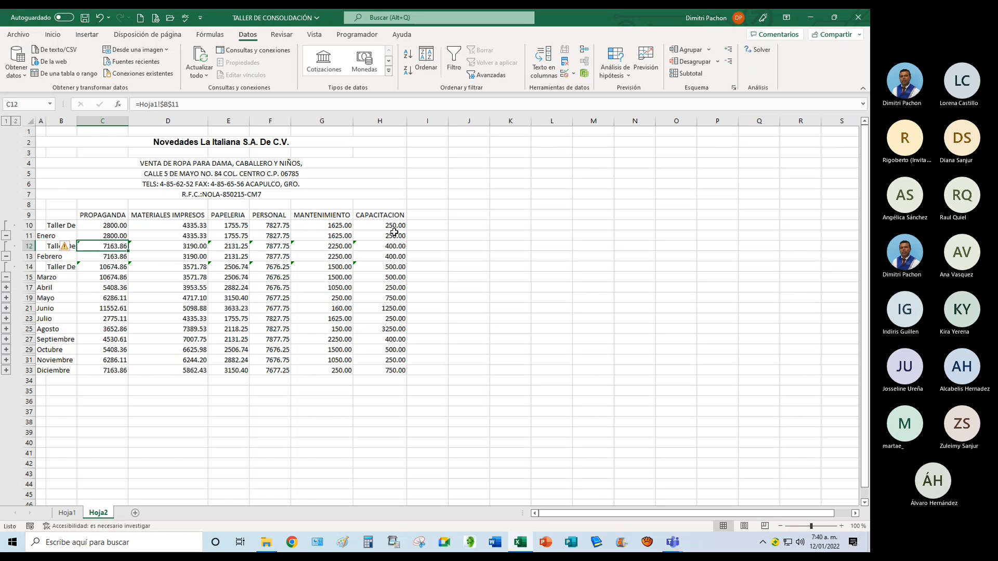
Review both half-year source tables on Hoja1, and close the workbook without saving.
left_click(67, 512)
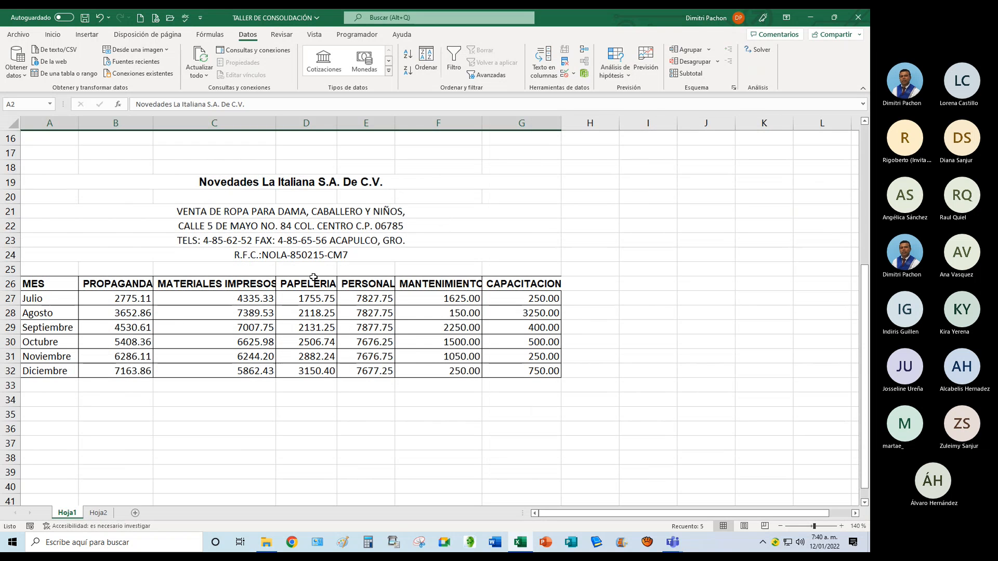
scroll(260, 335, "up", 4)
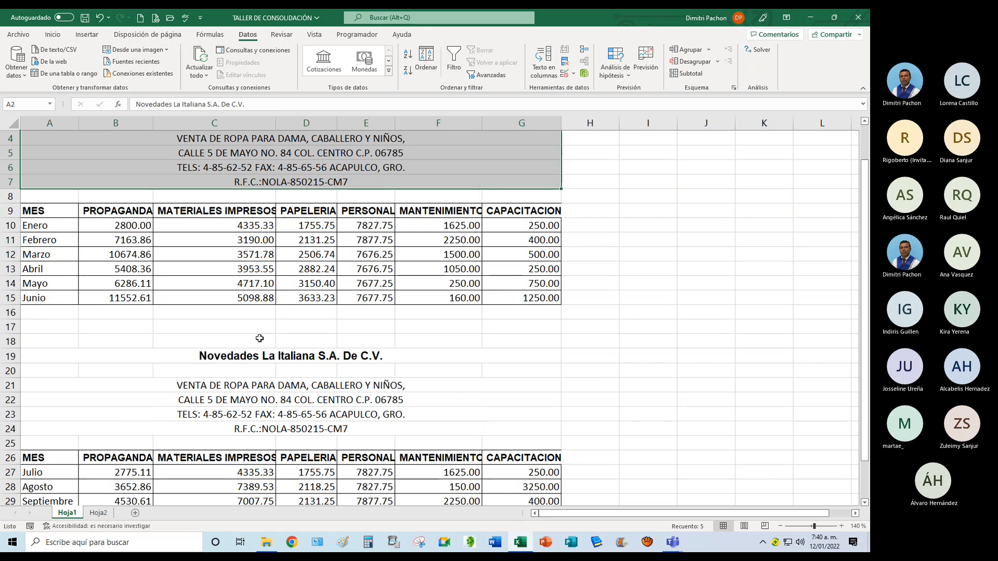
left_click(306, 239)
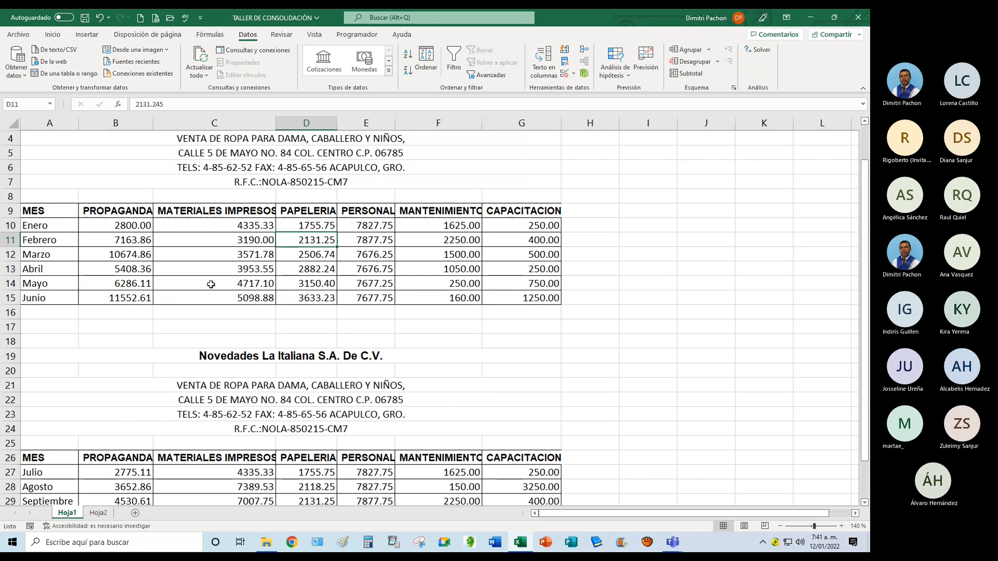
scroll(235, 274, "down", 2)
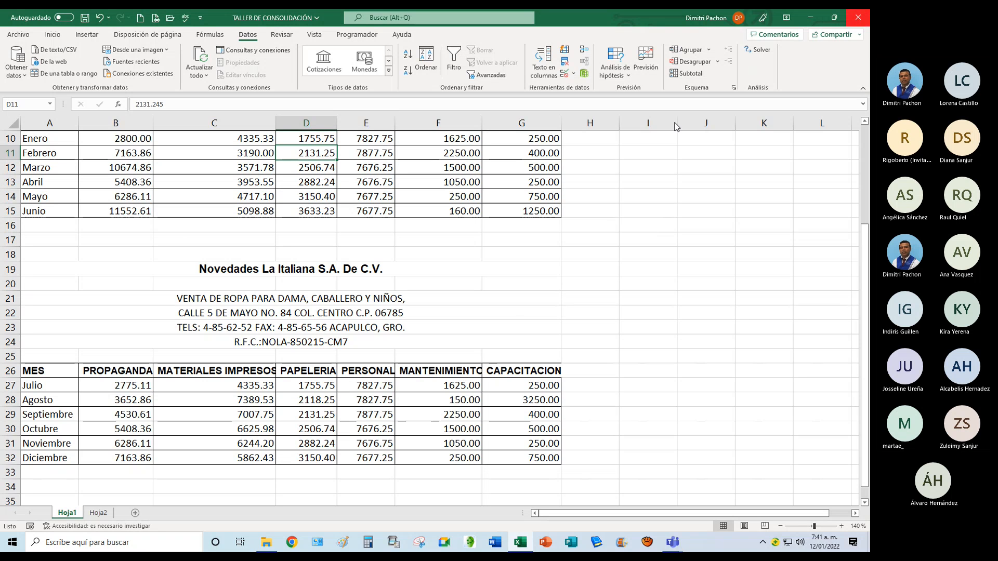
left_click(856, 20)
left_click(423, 288)
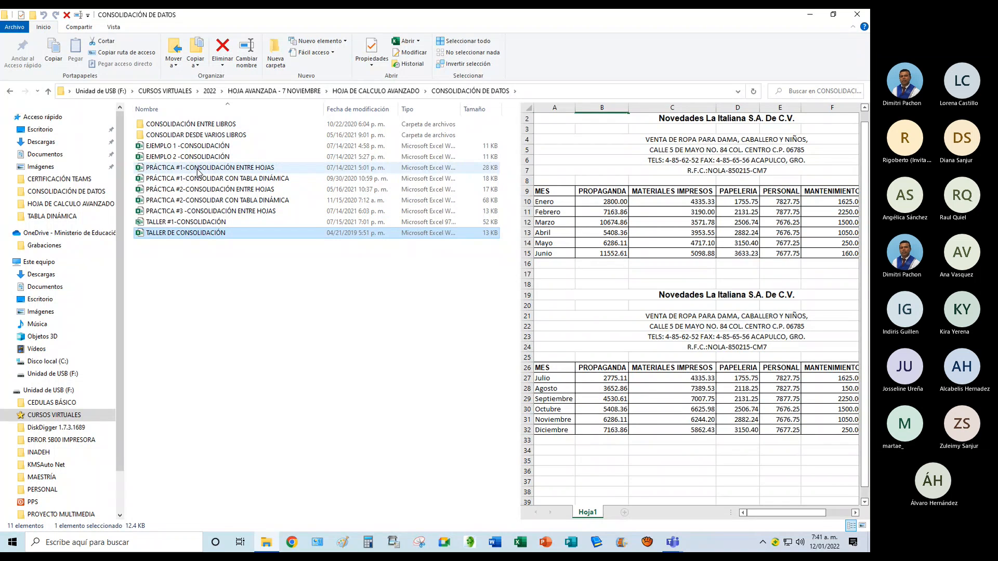
Preview the monthly sheets of PRÁCTICA #1-CONSOLIDACIÓN ENTRE HOJAS and the contents of PRÁCTICA #2-CONSOLIDACIÓN ENTRE HOJAS in the file explorer.
left_click(199, 169)
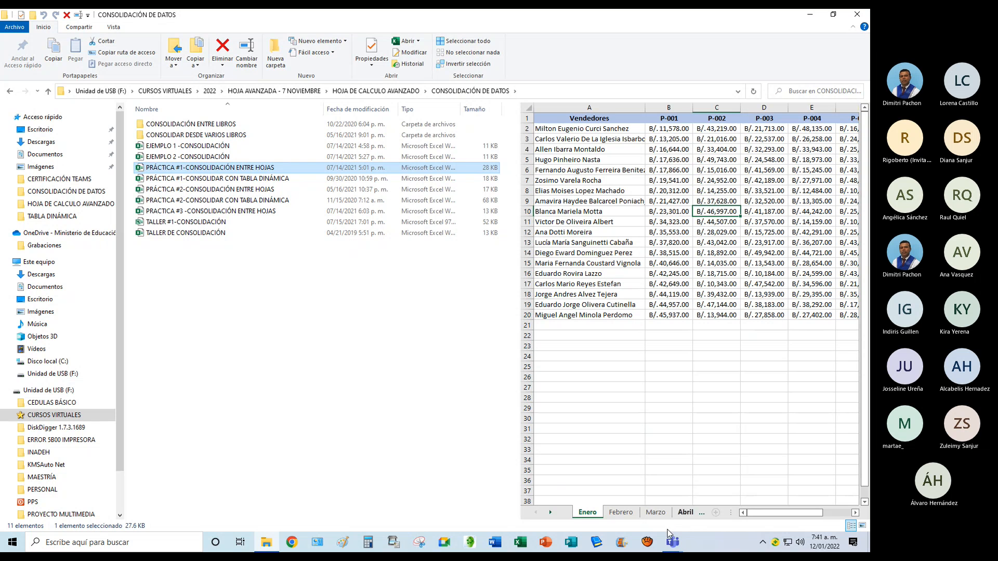
left_click(621, 512)
left_click(656, 513)
left_click(685, 513)
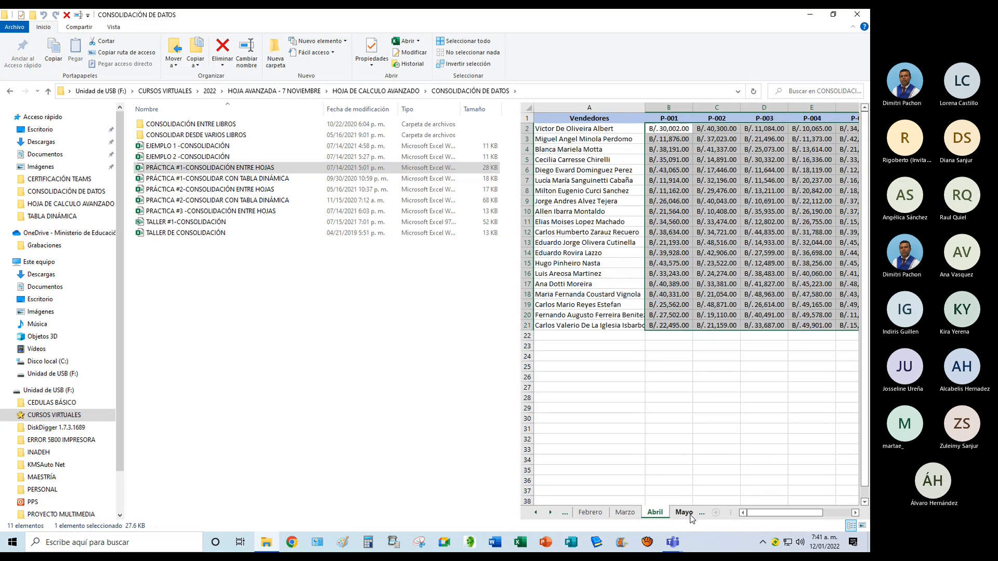
left_click(677, 513)
left_click(678, 512)
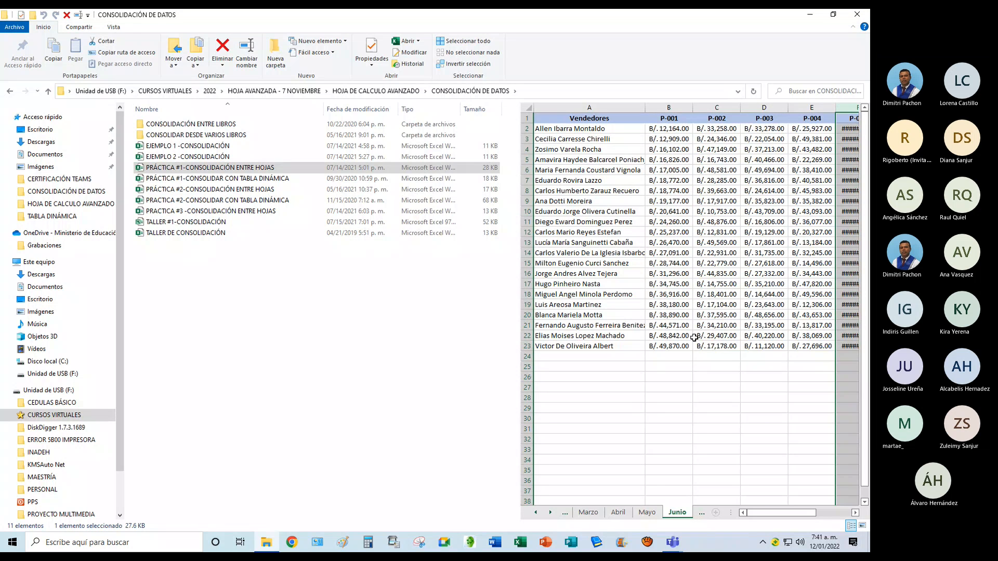
left_click(249, 190)
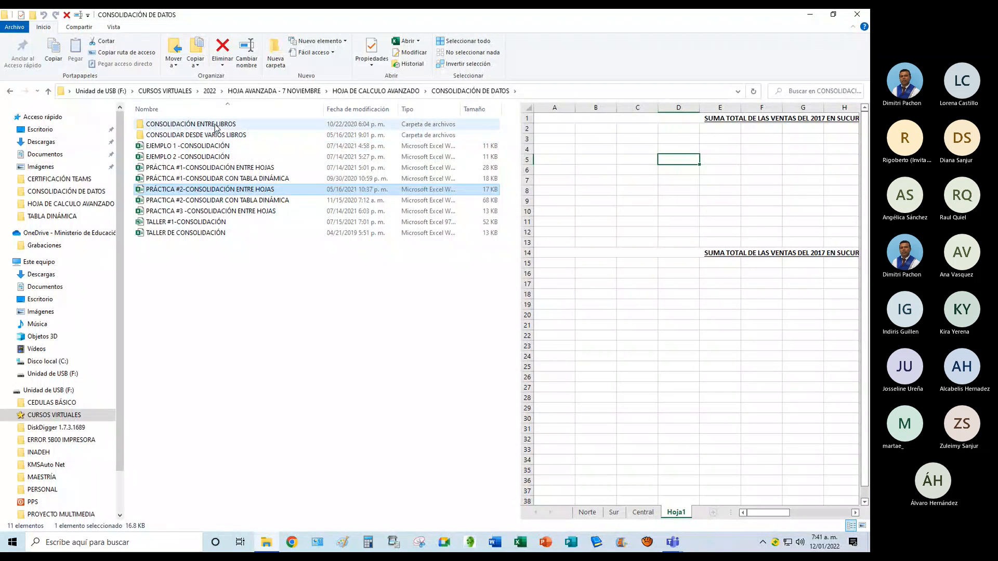
Open the DATOS workbook from the CONSOLIDACIÓN ENTRE LIBROS folder, examine its VENTAS and FACTURA sheets, and close it.
double_click(216, 126)
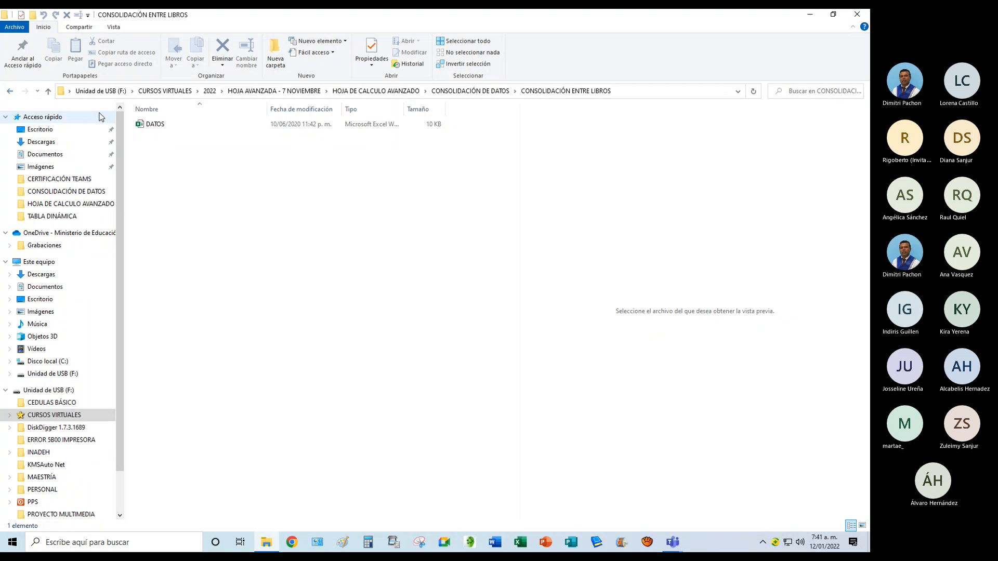
left_click(148, 125)
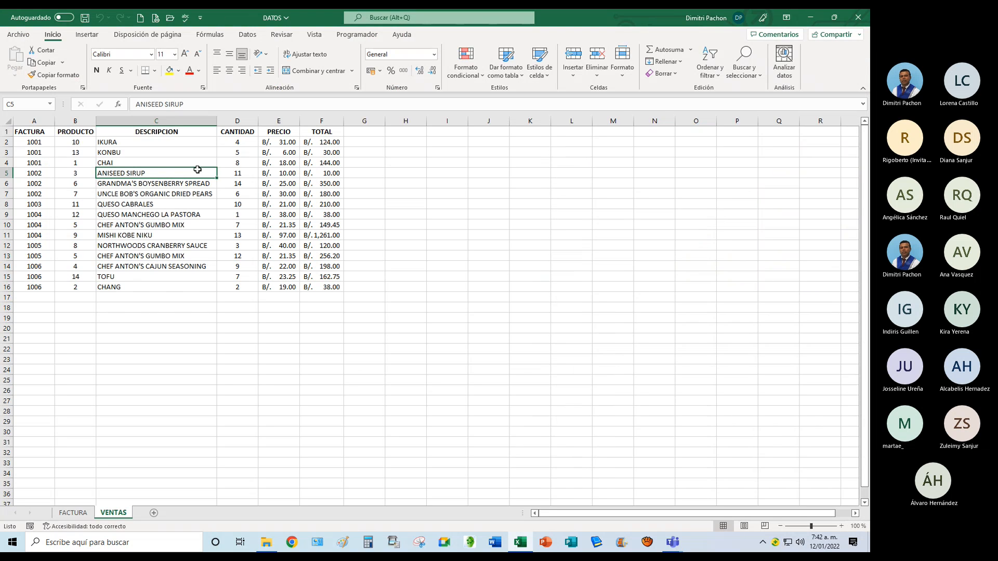
left_click(73, 513)
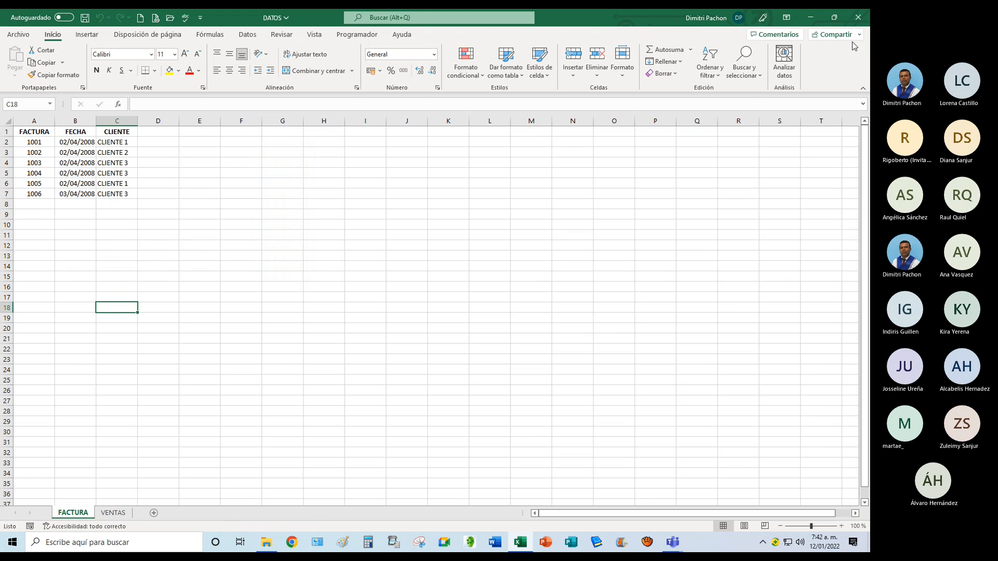
left_click(858, 18)
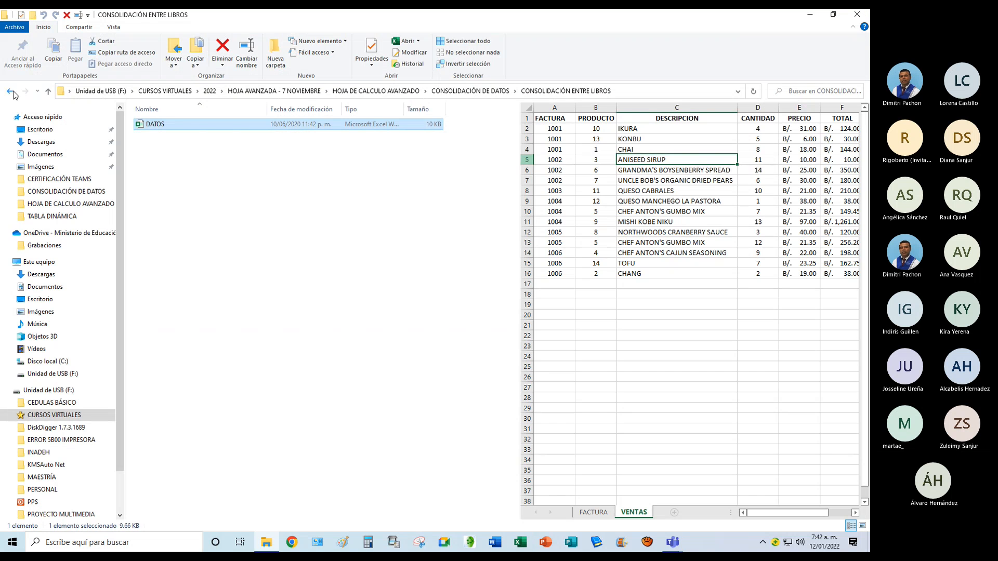
Open the Chiclayo, Lima, Piura, Tacna and Trujillo workbooks together from the CONSOLIDAR DESDE VARIOS LIBROS folder.
left_click(12, 92)
double_click(197, 135)
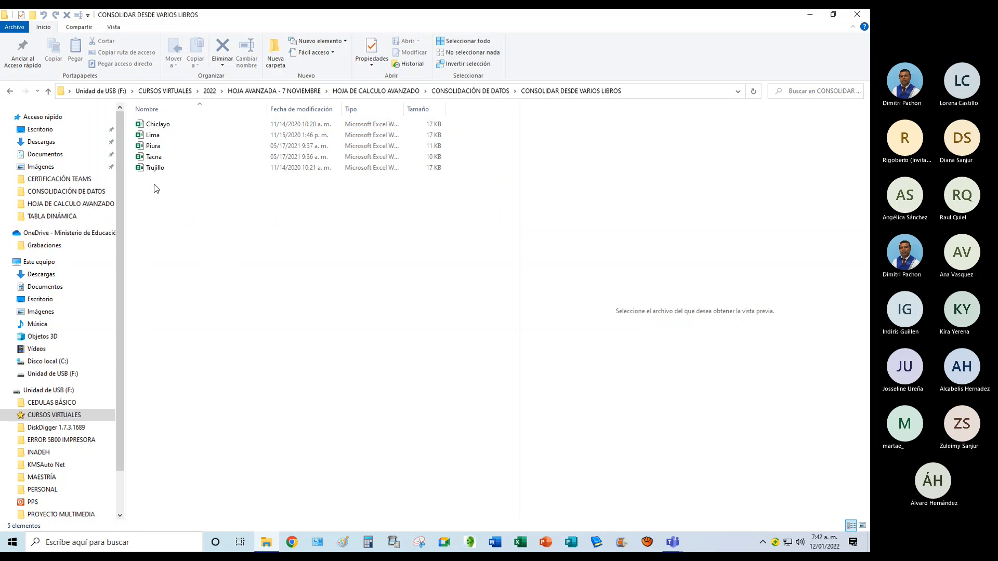
left_click(159, 125)
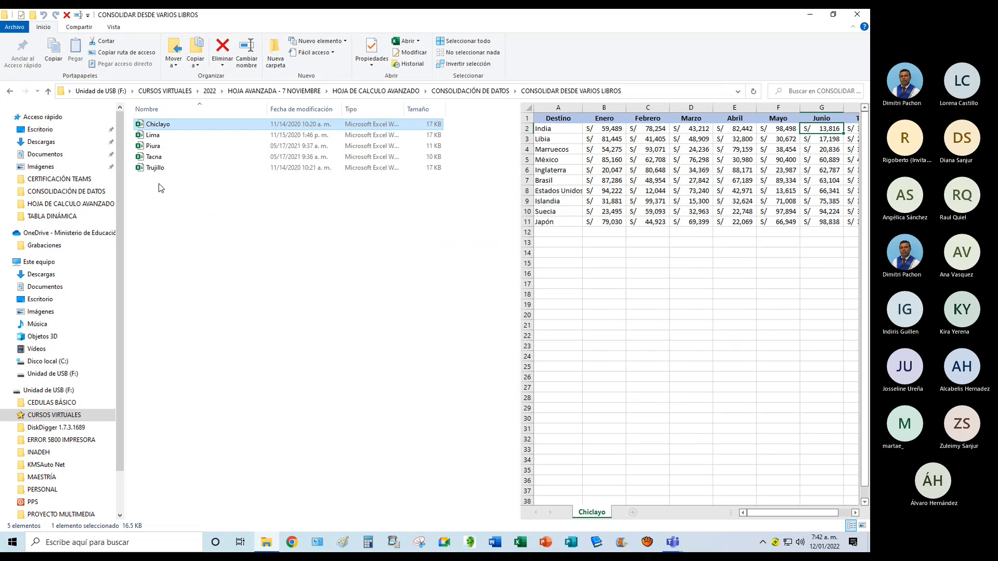
left_click(157, 168, "shift")
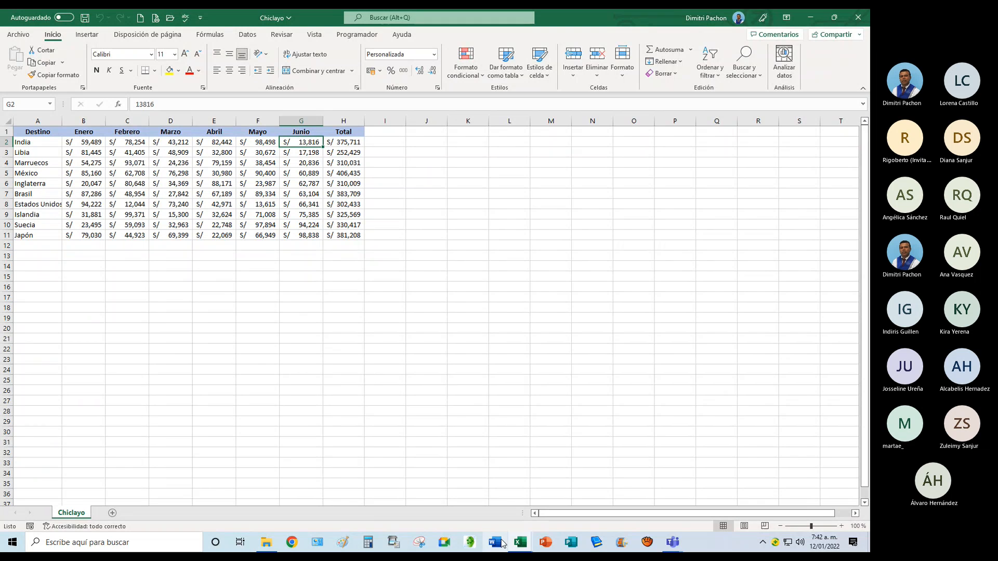
Create a new blank workbook and start a Suma consolidation at cell A1 of its Hoja1.
mouse_move(520, 546)
left_click(141, 19)
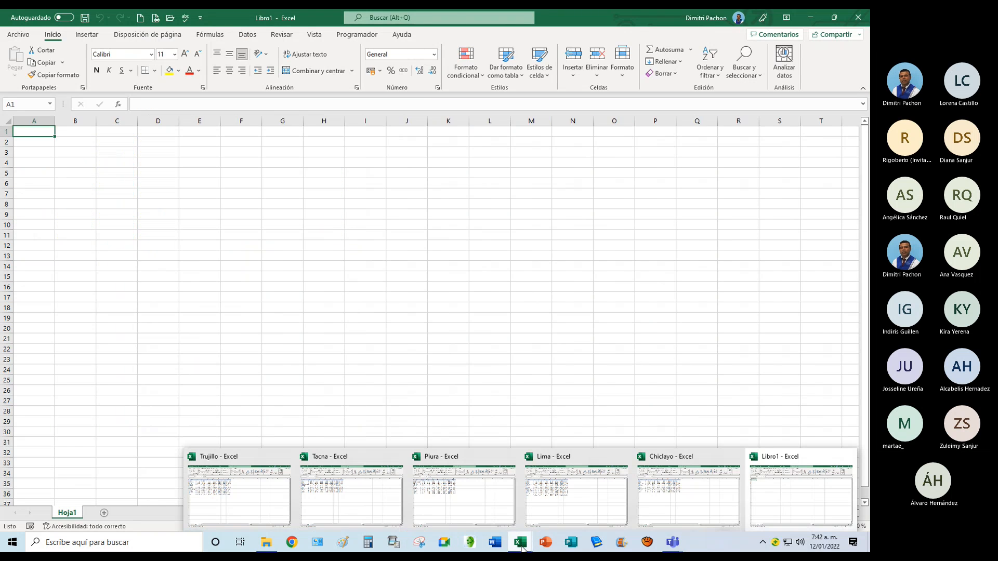
mouse_move(237, 488)
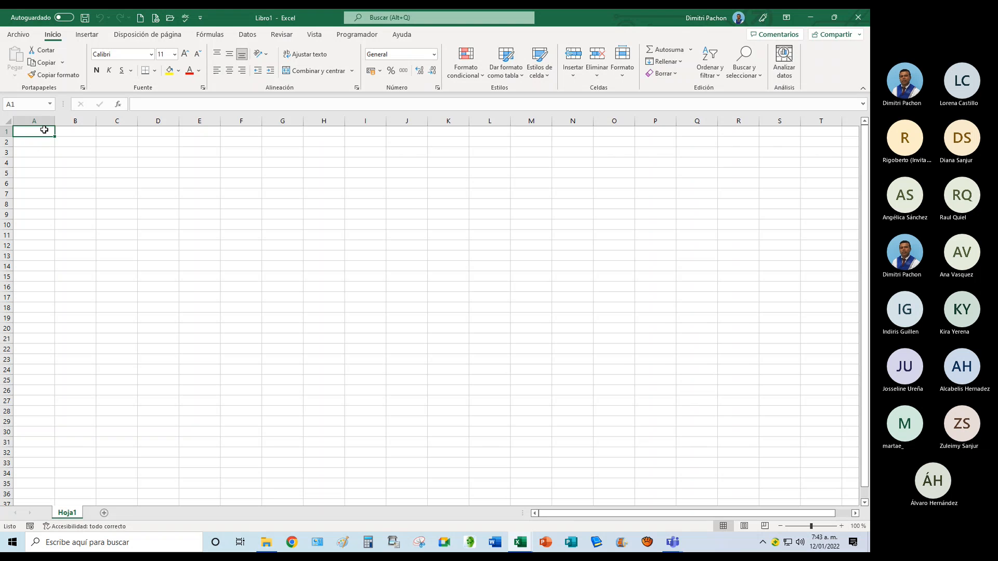
left_click(257, 36)
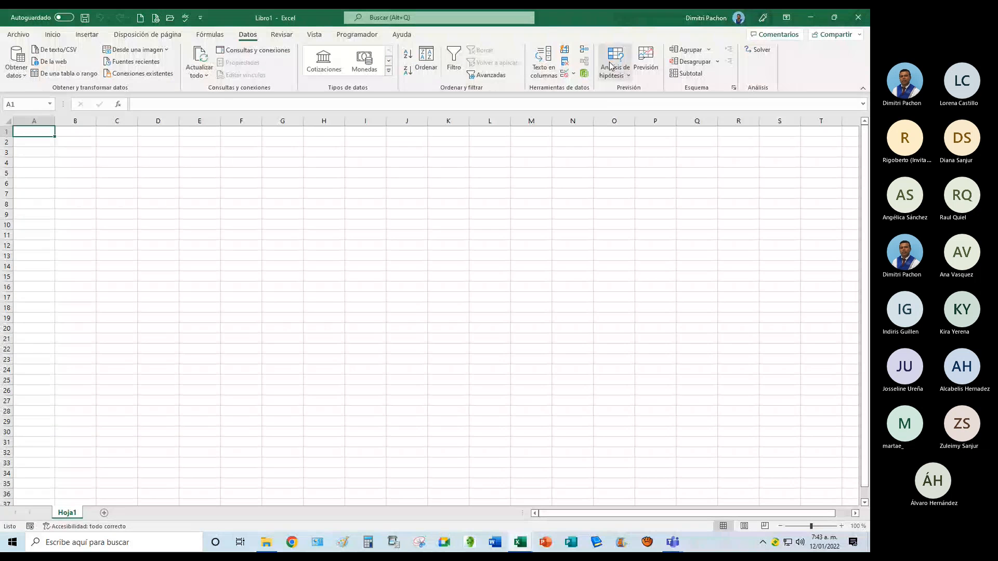
left_click(585, 50)
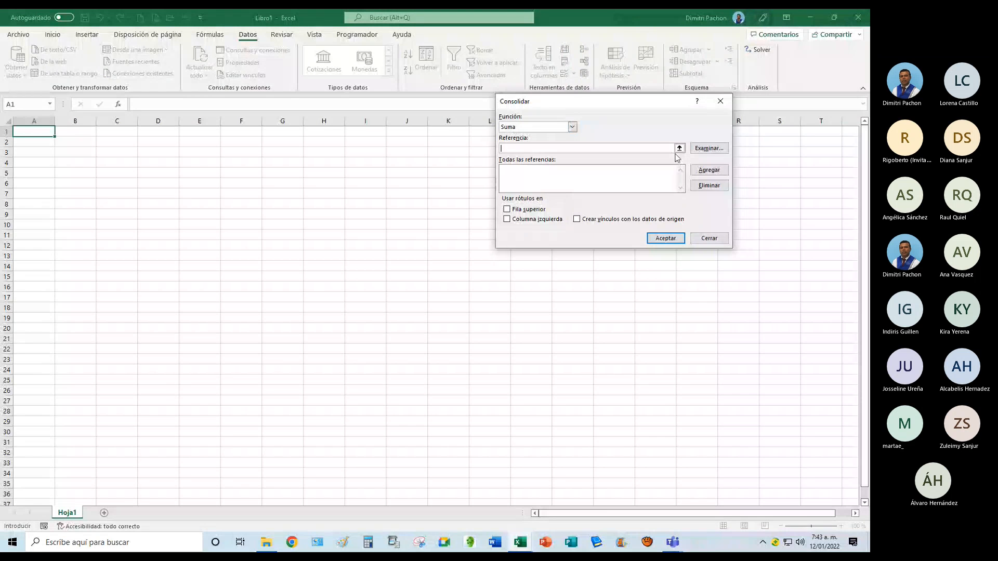
Add the table $A$1:$H$13 of the Trujillo workbook as the first consolidation reference.
left_click(679, 148)
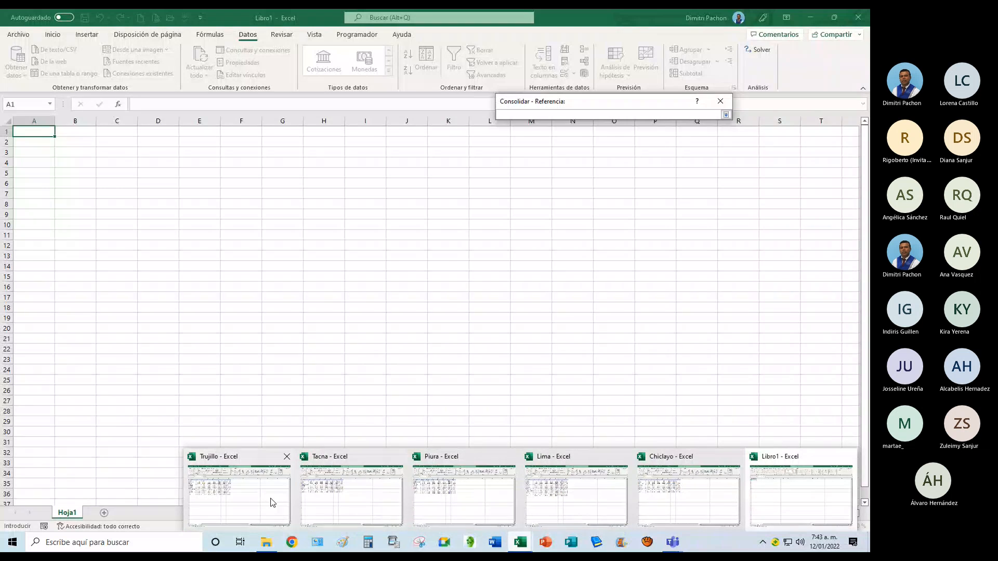
left_click(271, 500)
left_click_drag(52, 132, 343, 257)
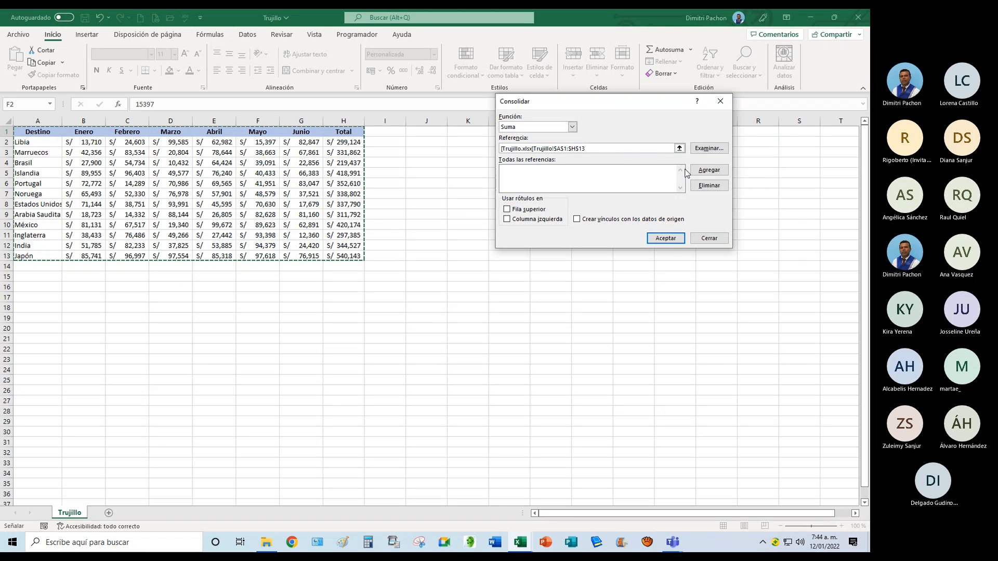
left_click(709, 170)
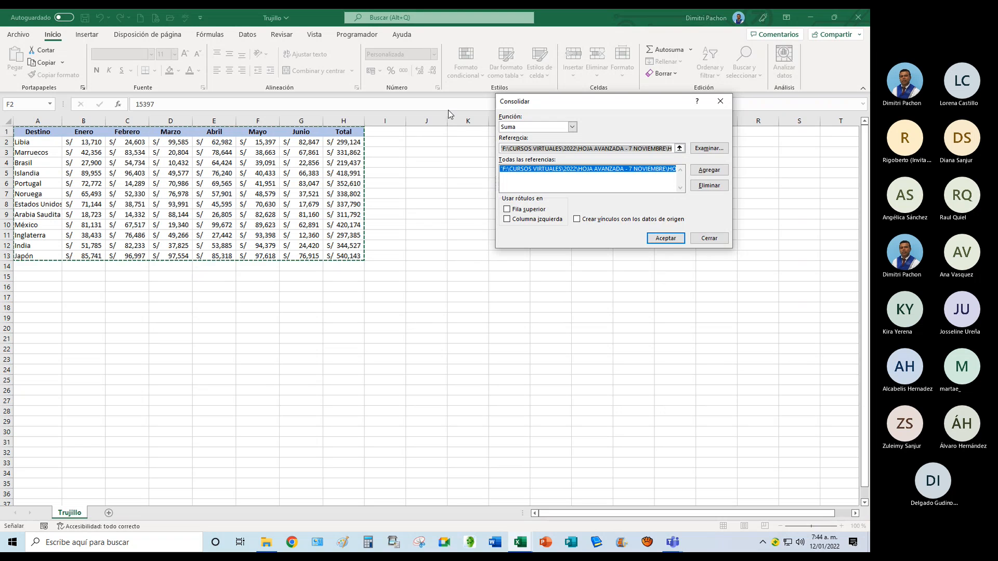
Add the table $A$1:$H$11 of the Tacna workbook to the consolidation references.
key("BackSpace")
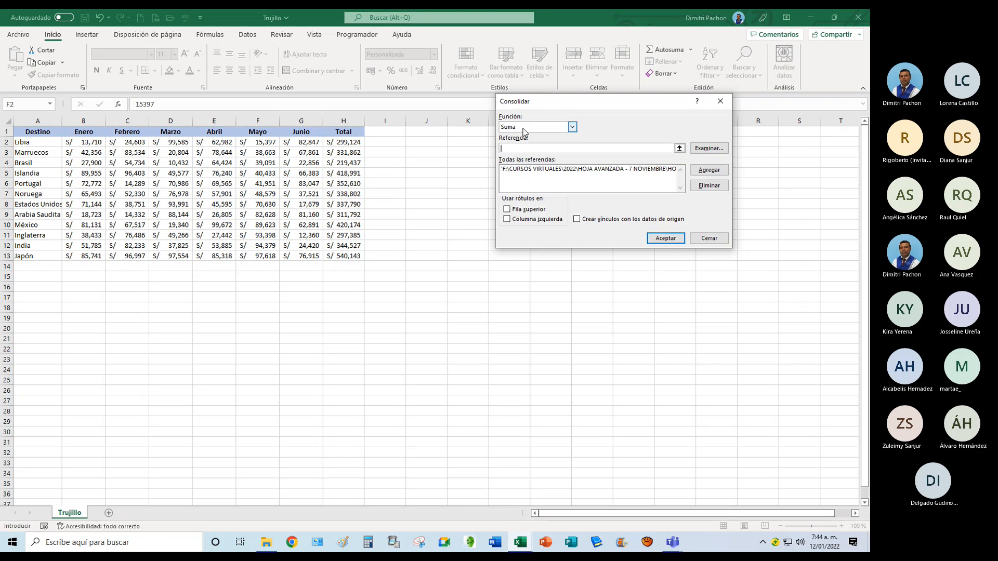
left_click(680, 149)
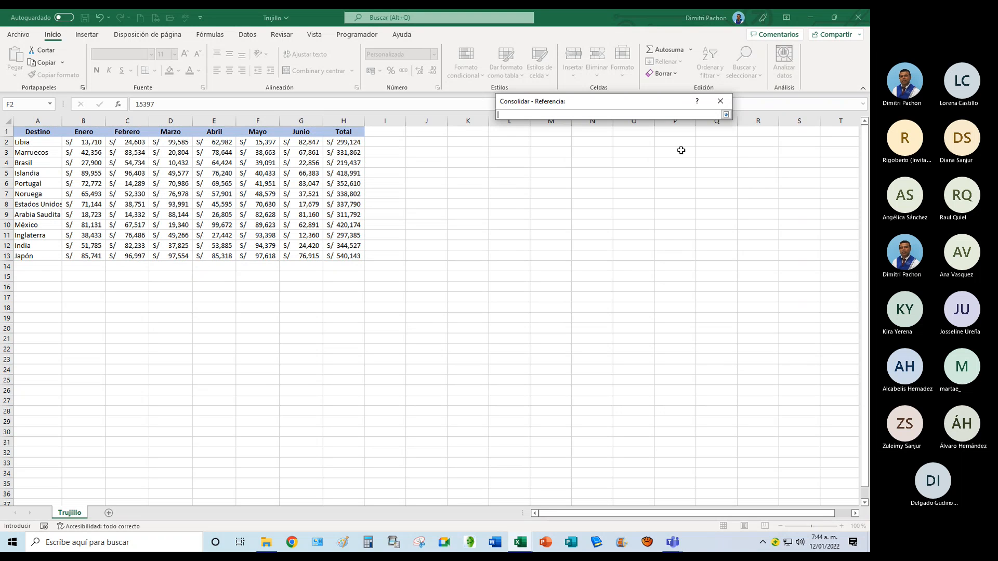
mouse_move(520, 543)
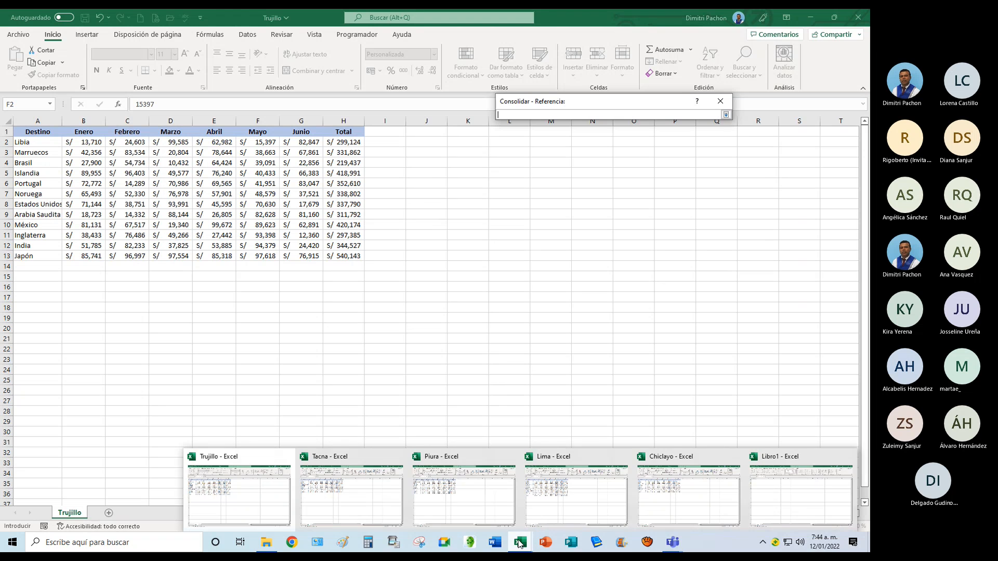
left_click(392, 505)
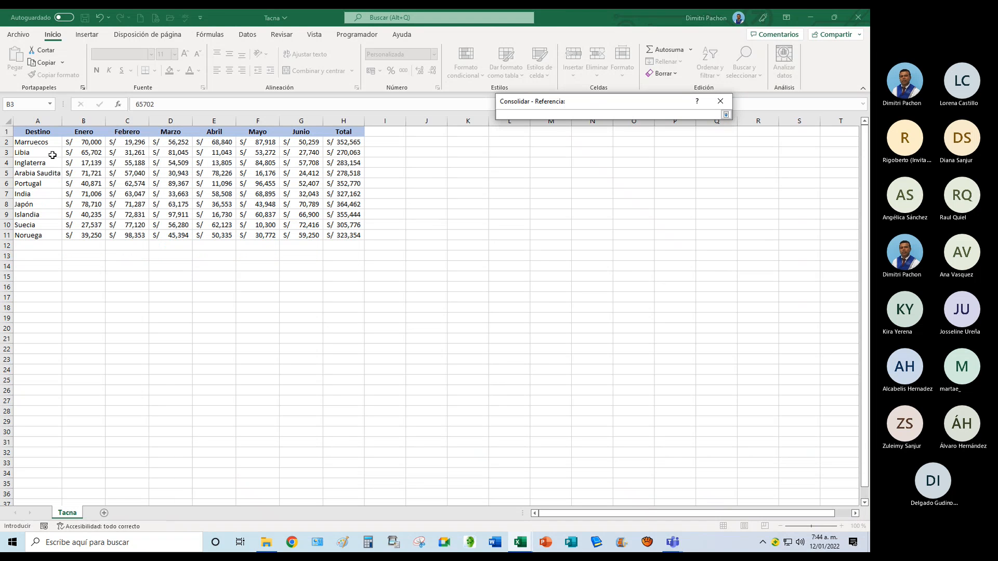
left_click_drag(46, 134, 343, 234)
left_click(726, 114)
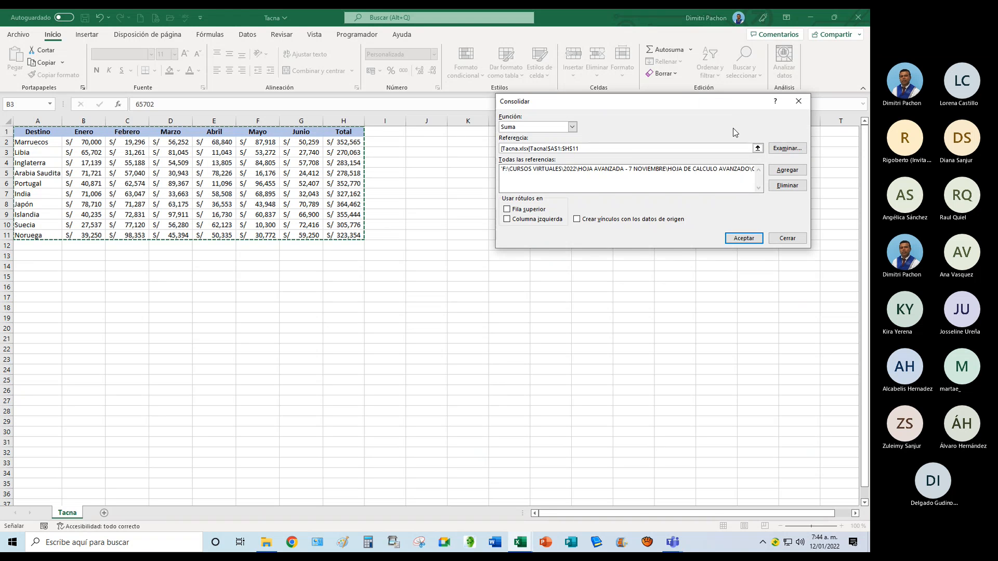
left_click(787, 170)
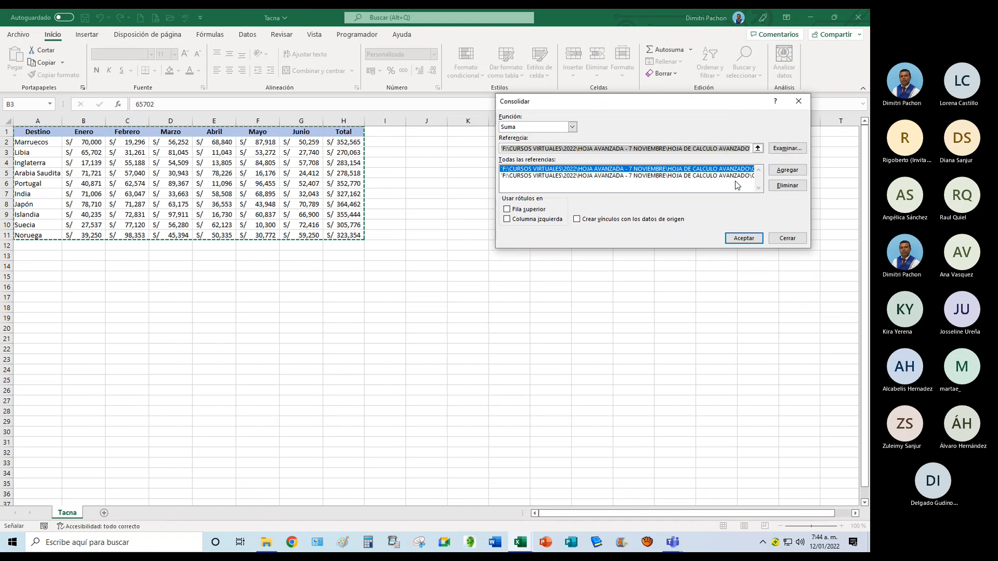
Clear the reference entry and add the table $A$1:$H$12 of the Piura workbook to the consolidation references.
key("Delete")
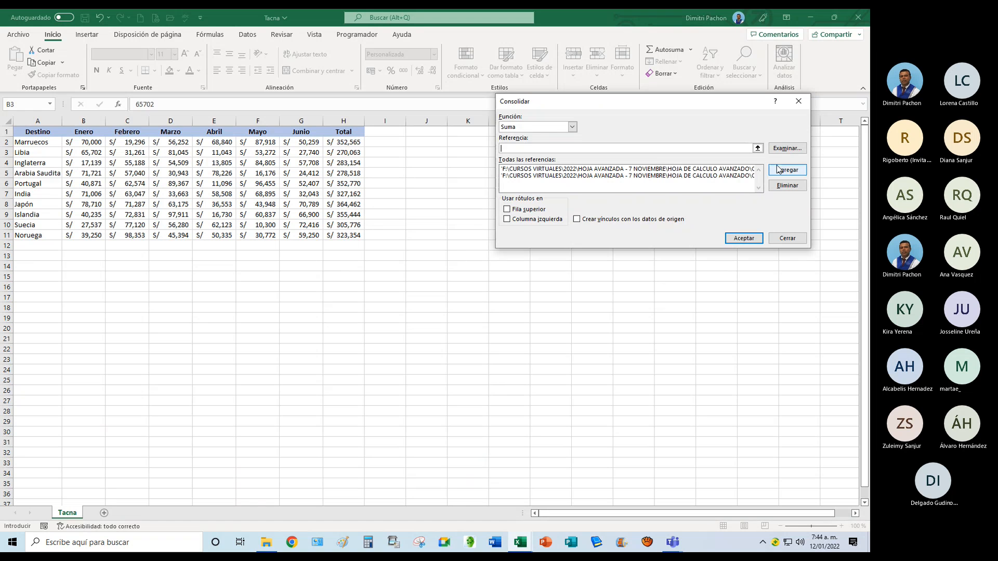
left_click(757, 148)
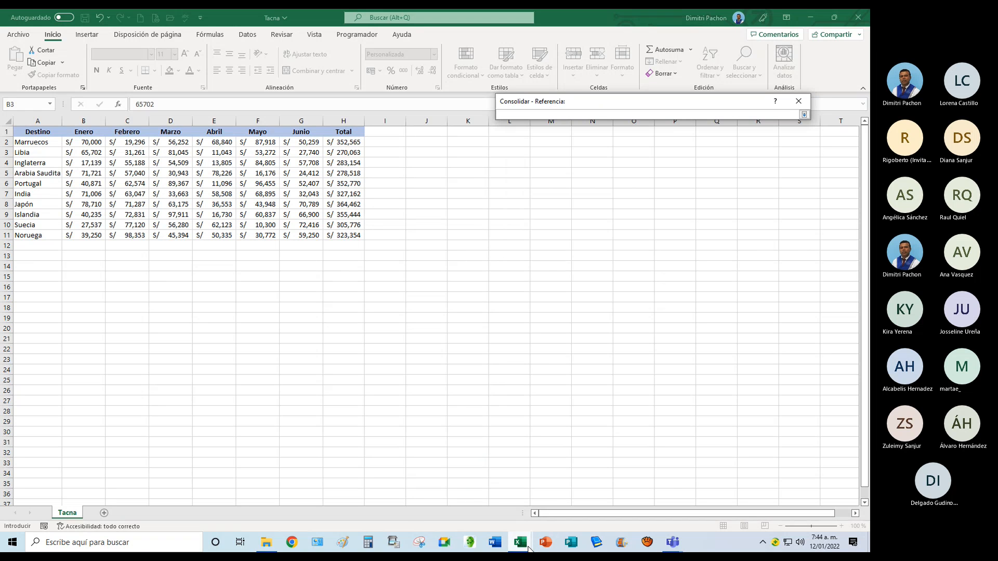
mouse_move(529, 548)
left_click(475, 501)
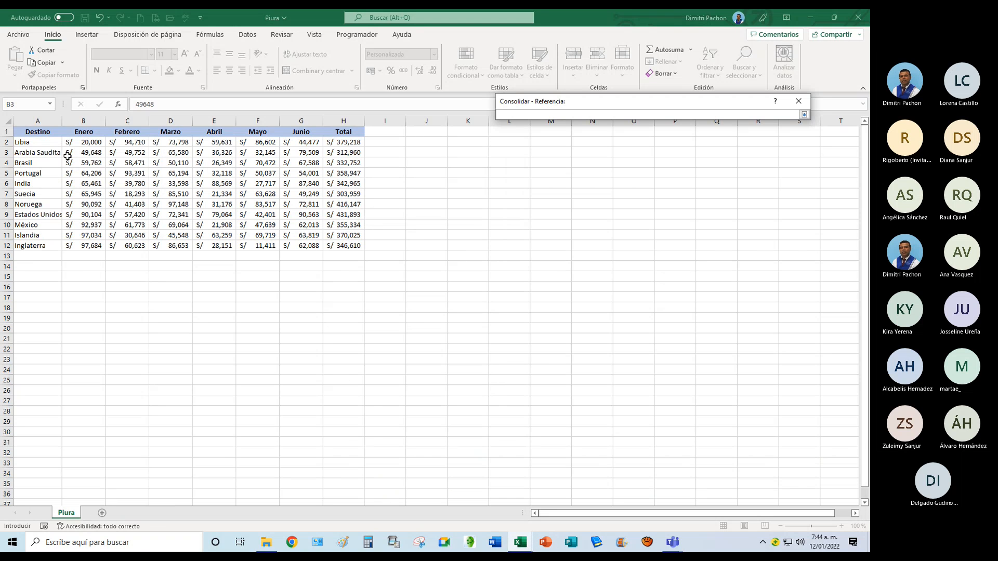
left_click_drag(40, 133, 359, 240)
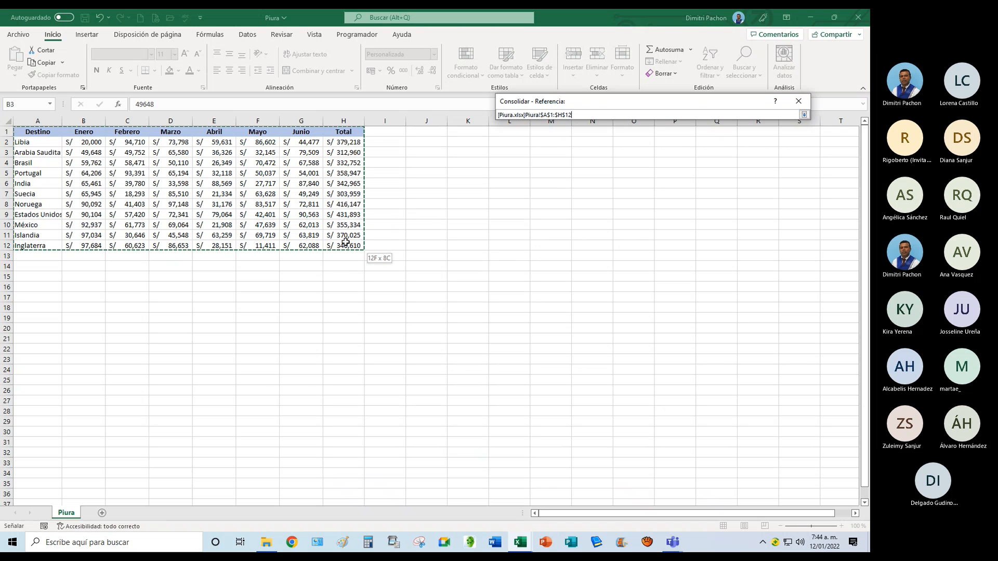
left_click(804, 115)
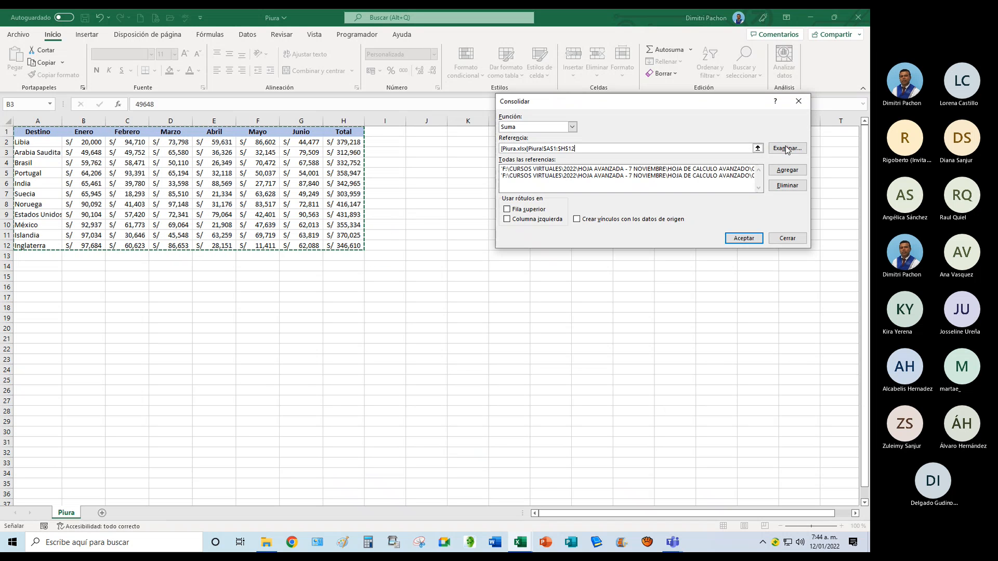
left_click(775, 171)
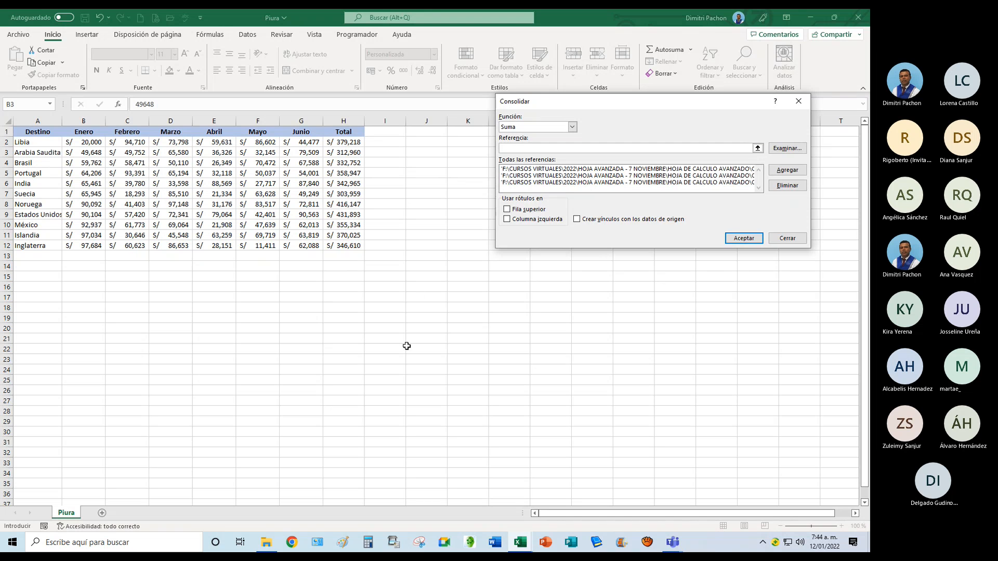
Add the table $A$1:$H$14 of the Lima workbook to the consolidation references.
left_click(757, 148)
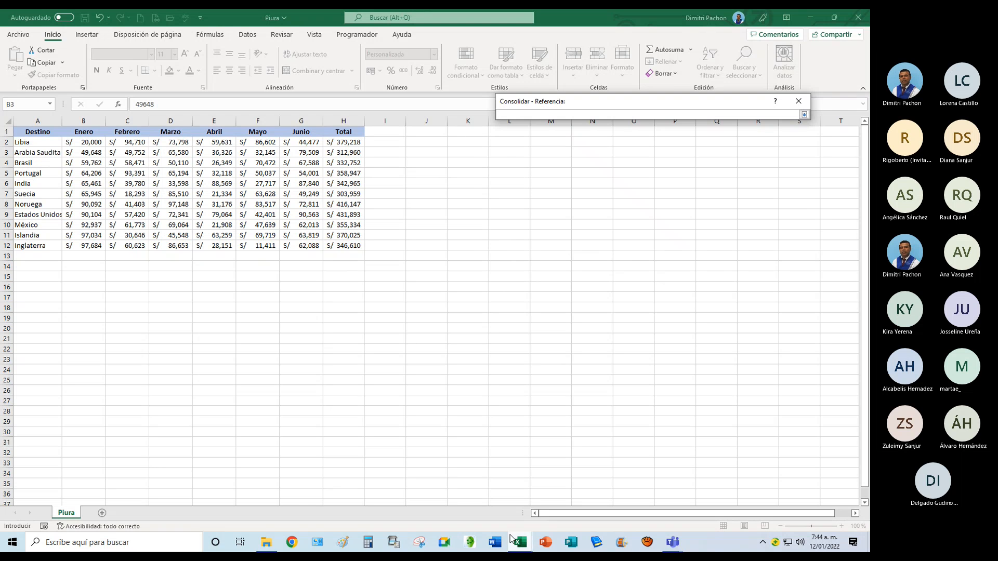
mouse_move(520, 542)
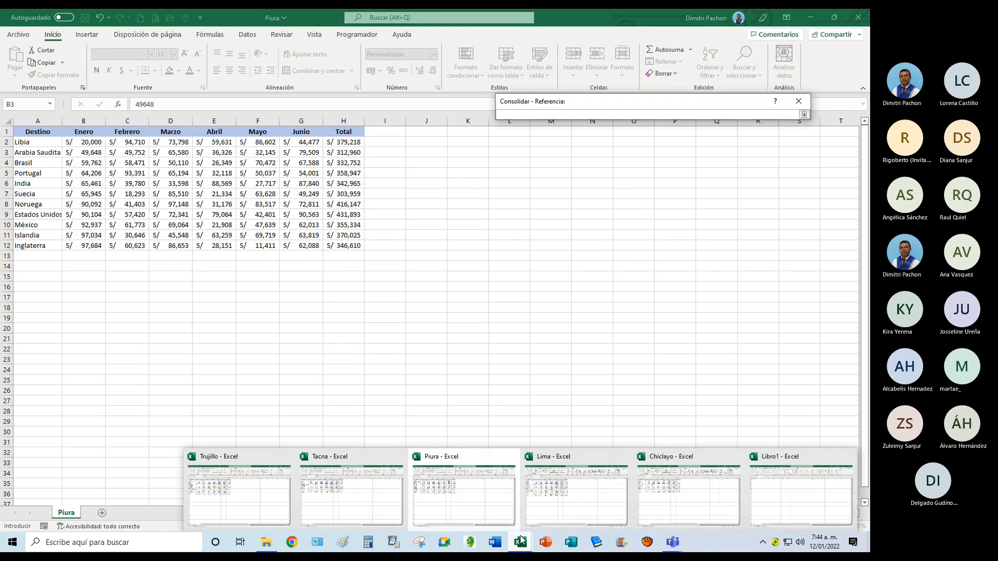
left_click(568, 498)
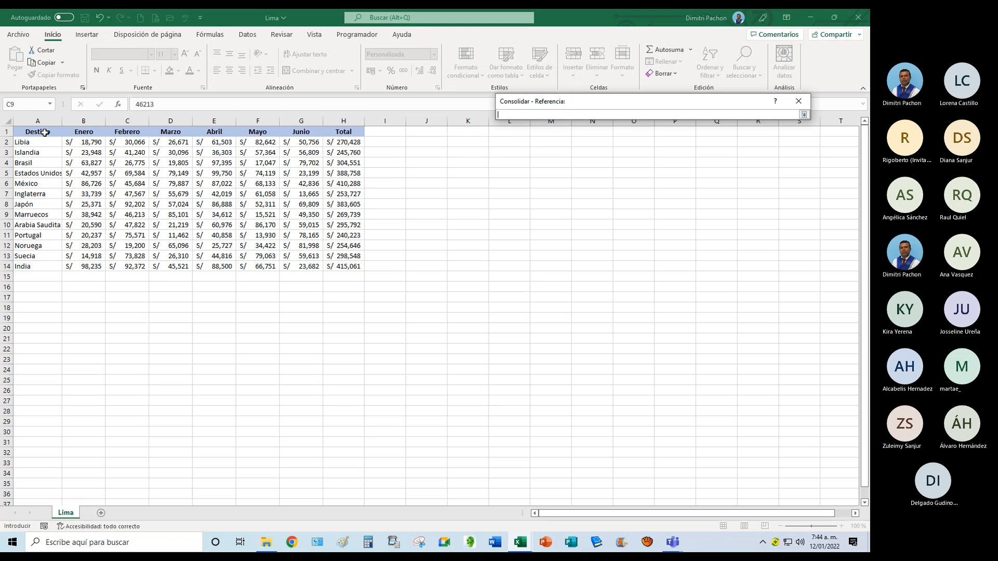
left_click_drag(45, 133, 346, 269)
left_click(804, 116)
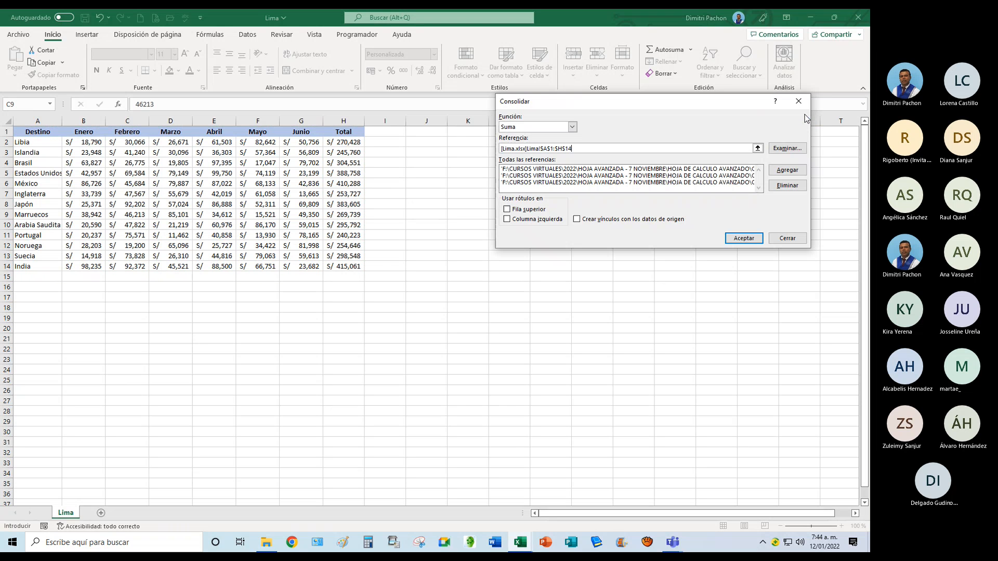
left_click(780, 173)
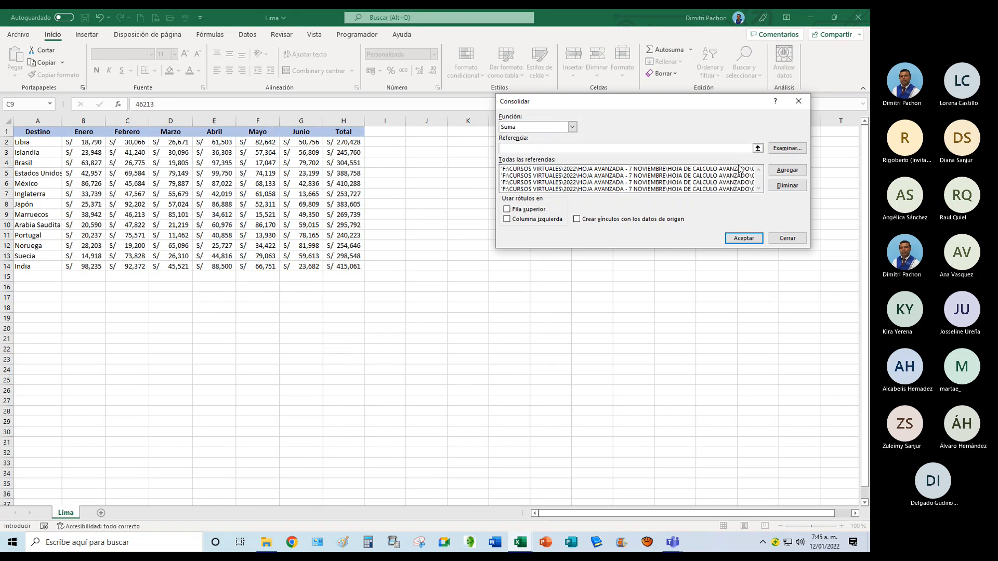
Add the table $A$1:$H$11 of the Chiclayo workbook to the consolidation references.
left_click(757, 148)
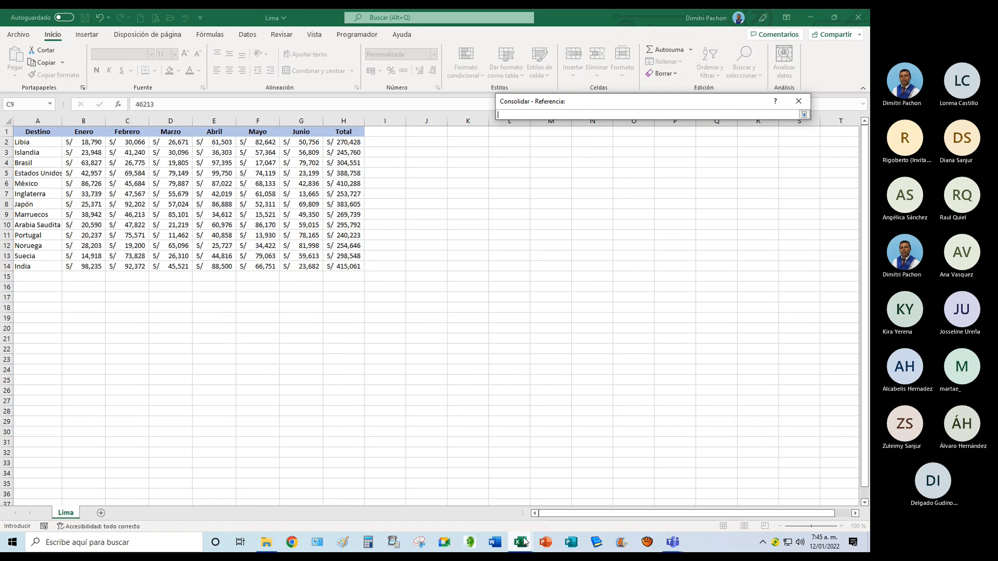
mouse_move(524, 542)
left_click(663, 501)
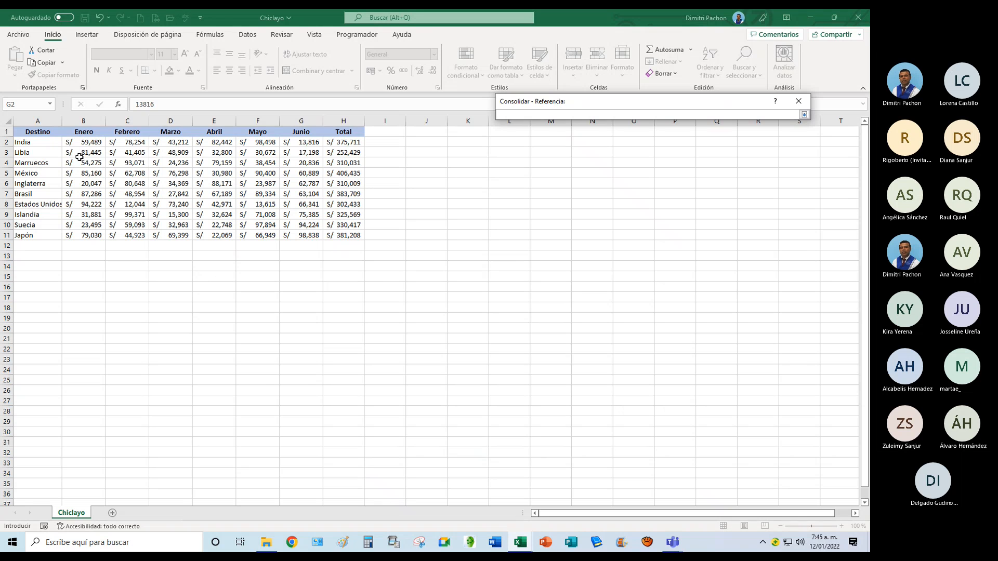
left_click_drag(42, 134, 341, 236)
left_click(803, 115)
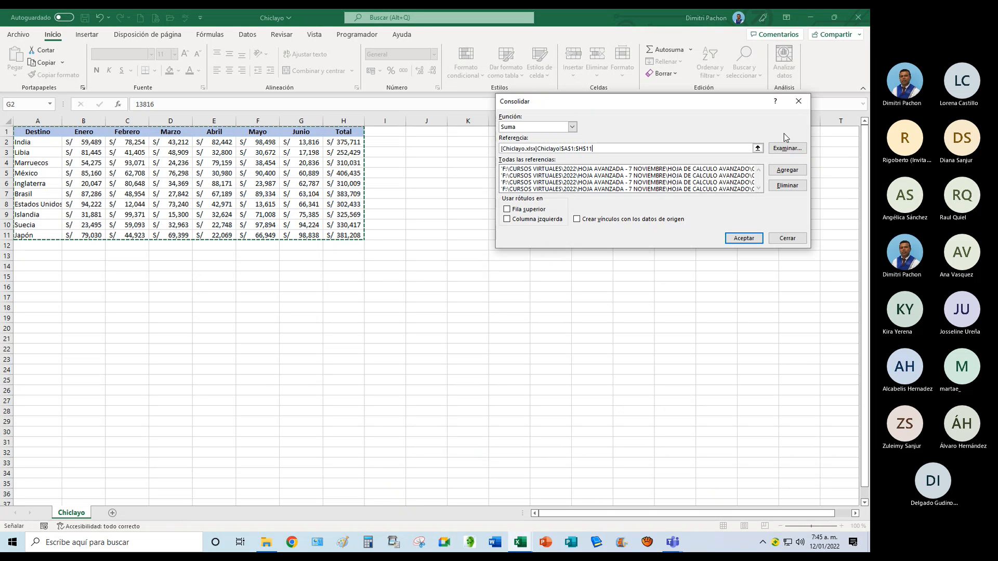
left_click(782, 170)
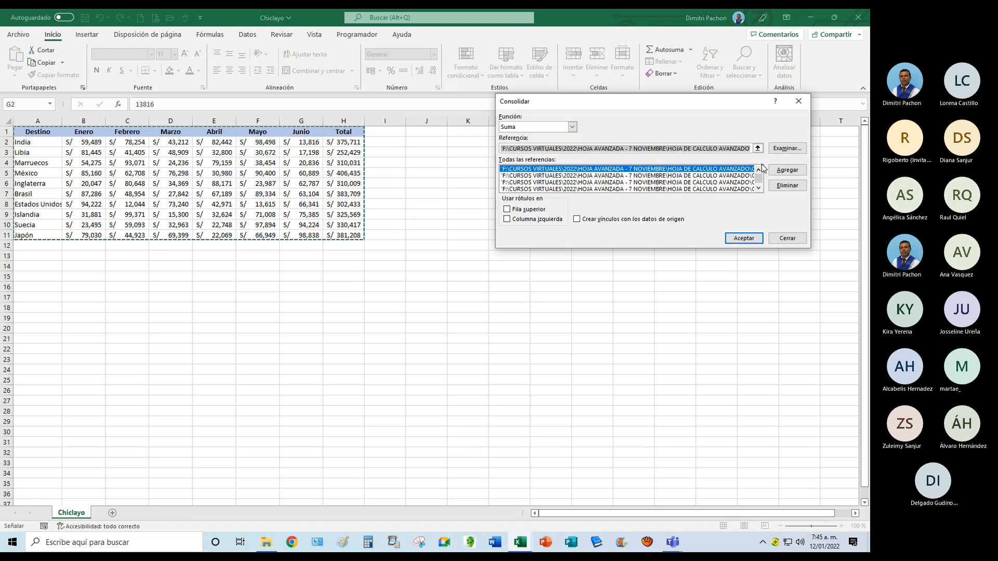
Clear the reference entry, use the labels in Fila superior and Columna izquierda, and run the consolidation.
key("Delete")
left_click(506, 209)
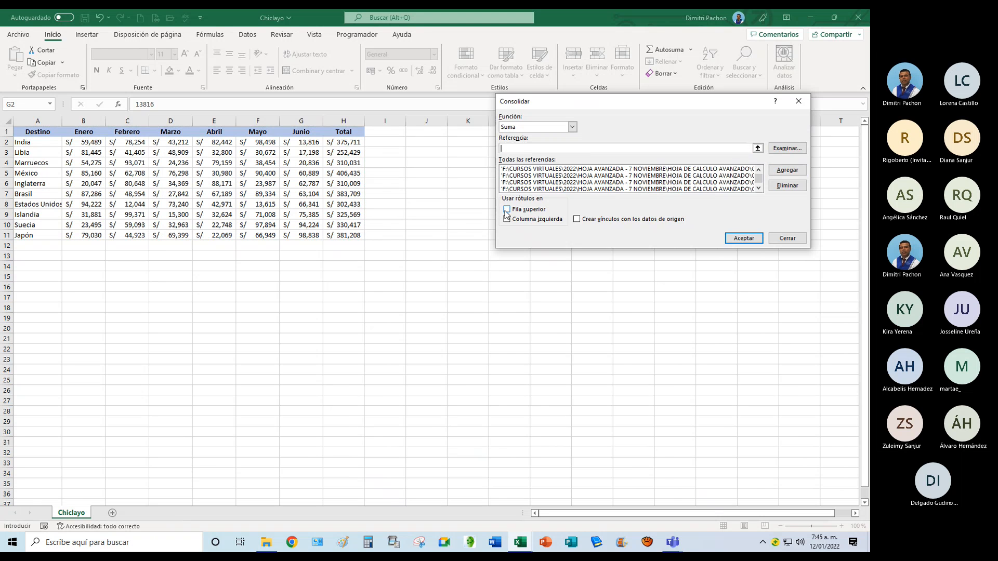
left_click(507, 220)
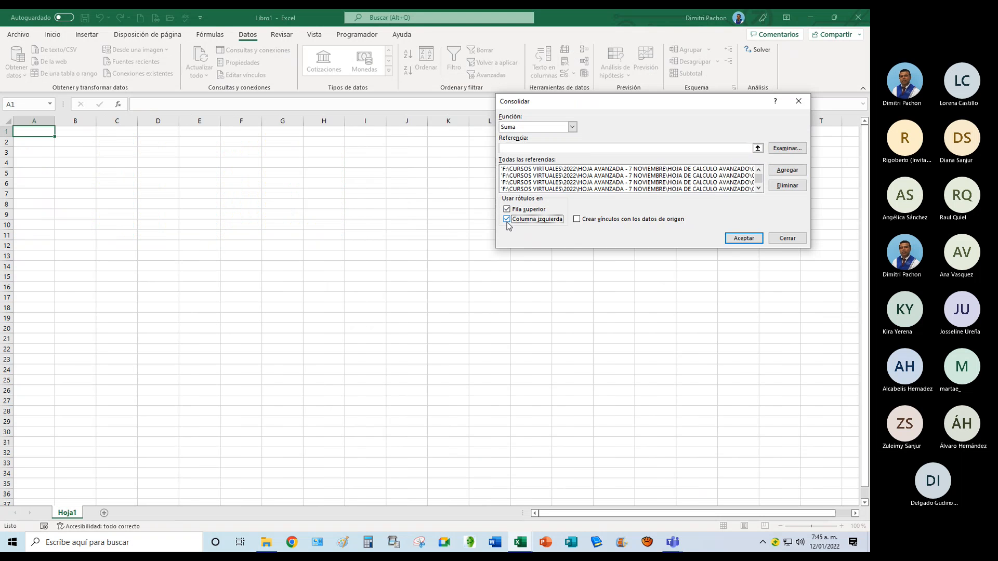
left_click(754, 240)
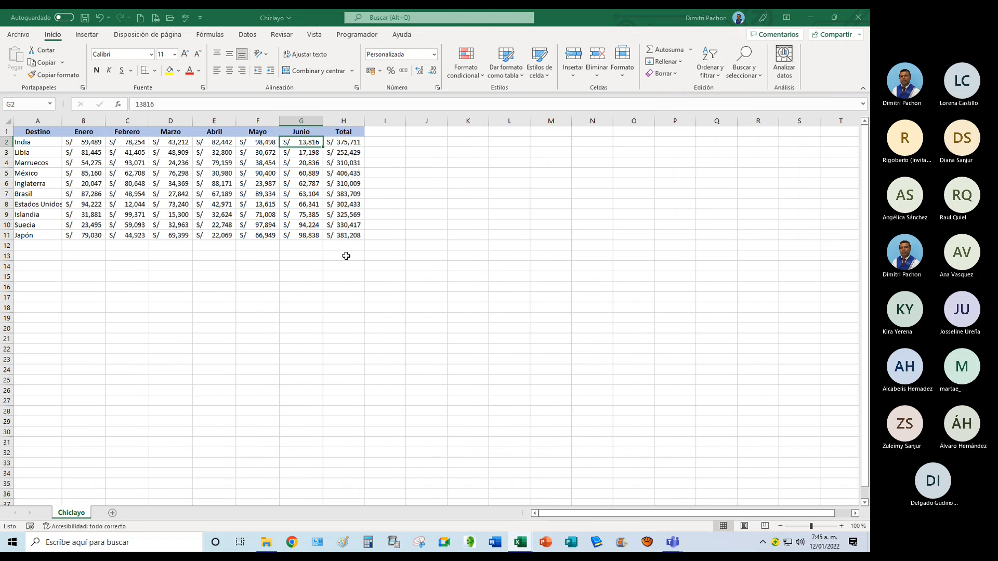
Switch to the Libro1 workbook, fit the width of column H to its totals, and review the consolidated table's headings and values.
mouse_move(513, 536)
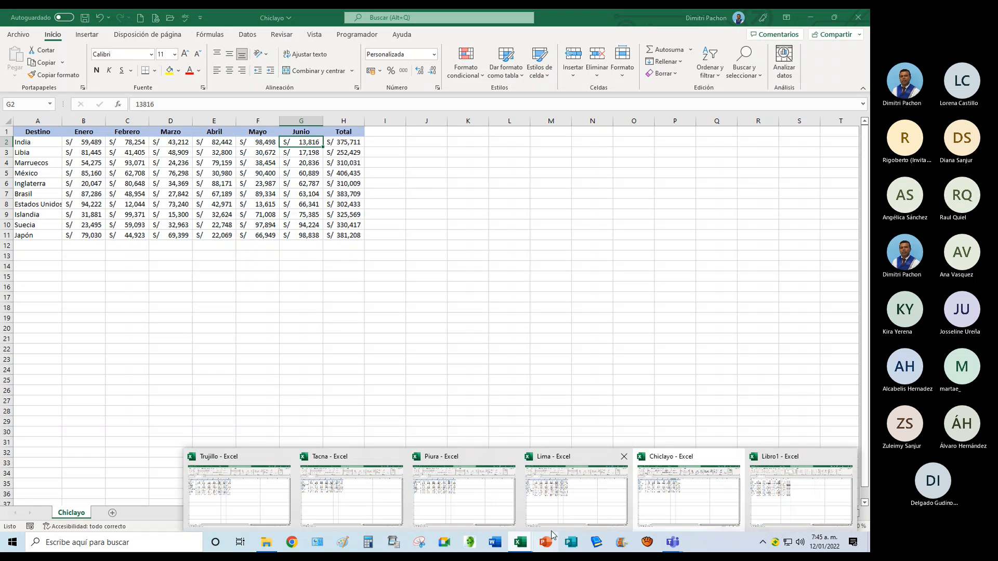
left_click(790, 499)
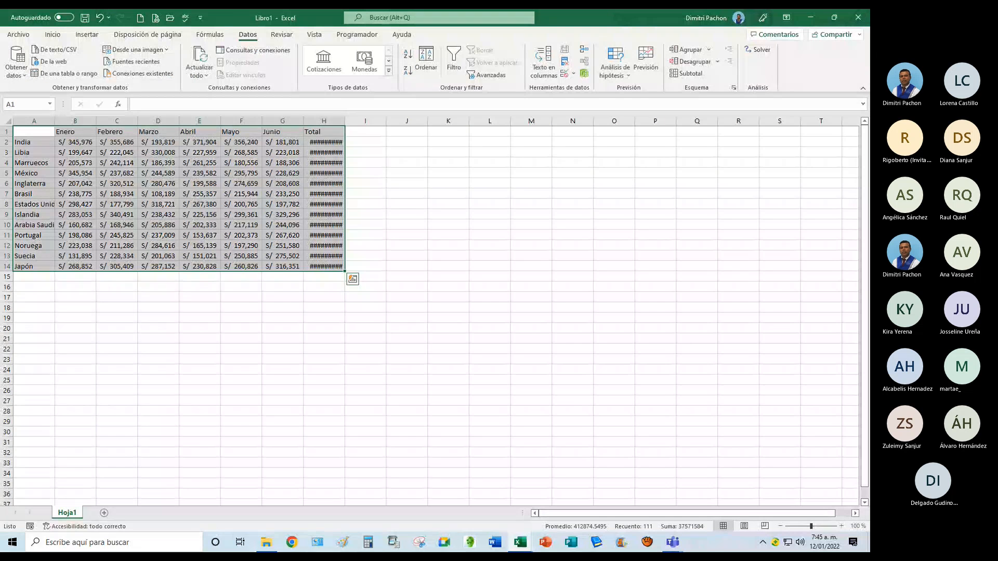
left_click(106, 235)
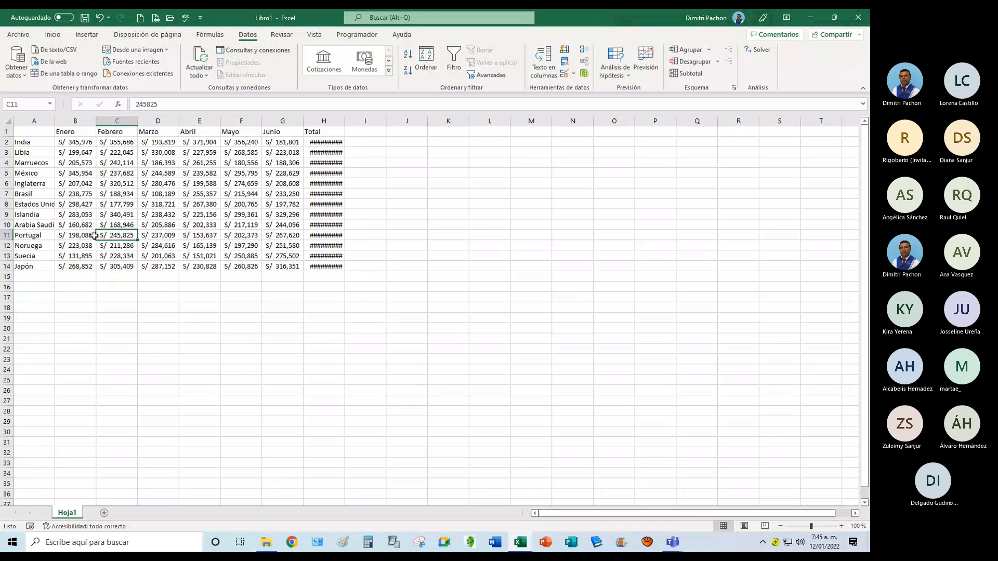
double_click(344, 121)
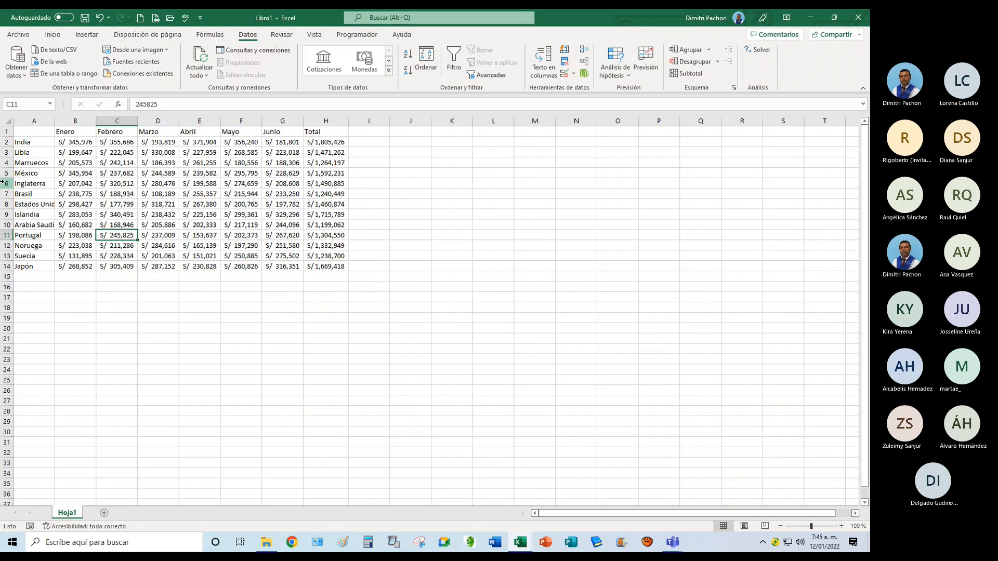
left_click(76, 146)
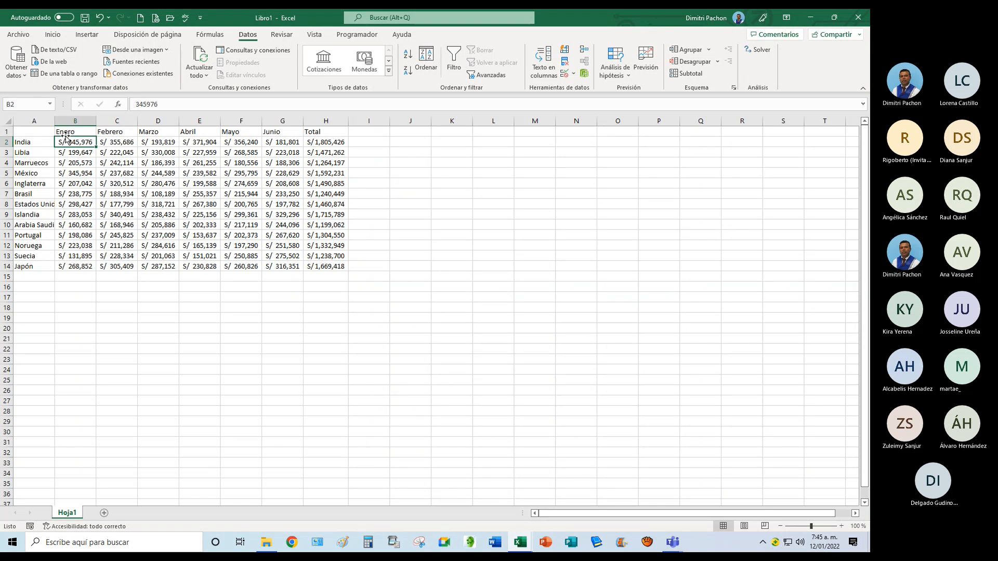
left_click_drag(66, 133, 331, 132)
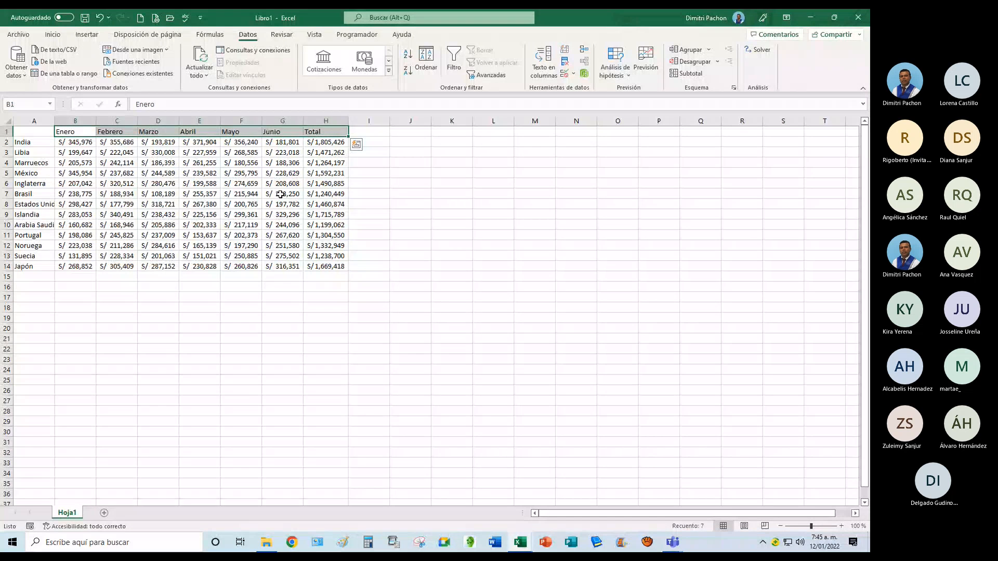
left_click(280, 194)
left_click(79, 148)
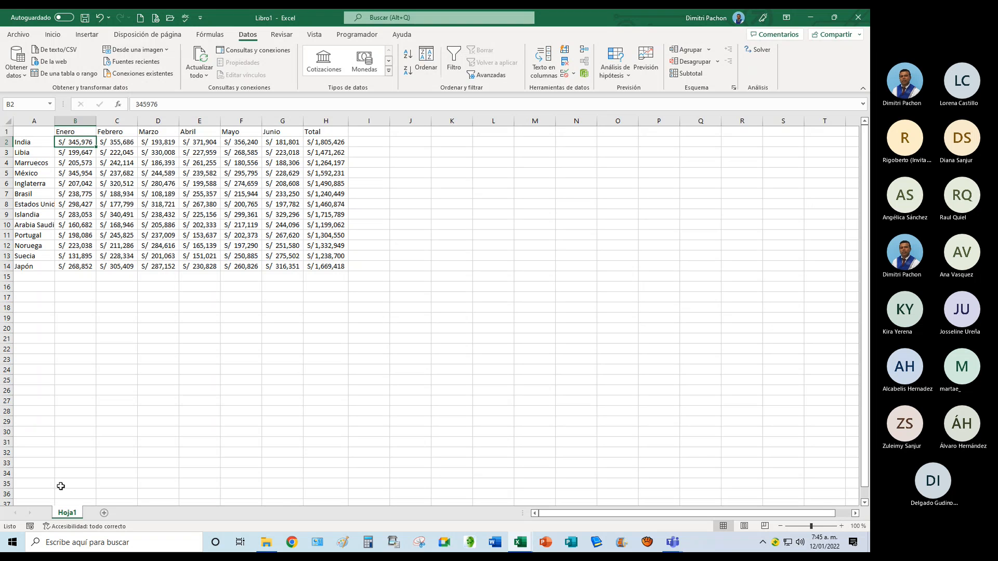
Create another new blank workbook and close Libro1 without saving its changes.
left_click(141, 17)
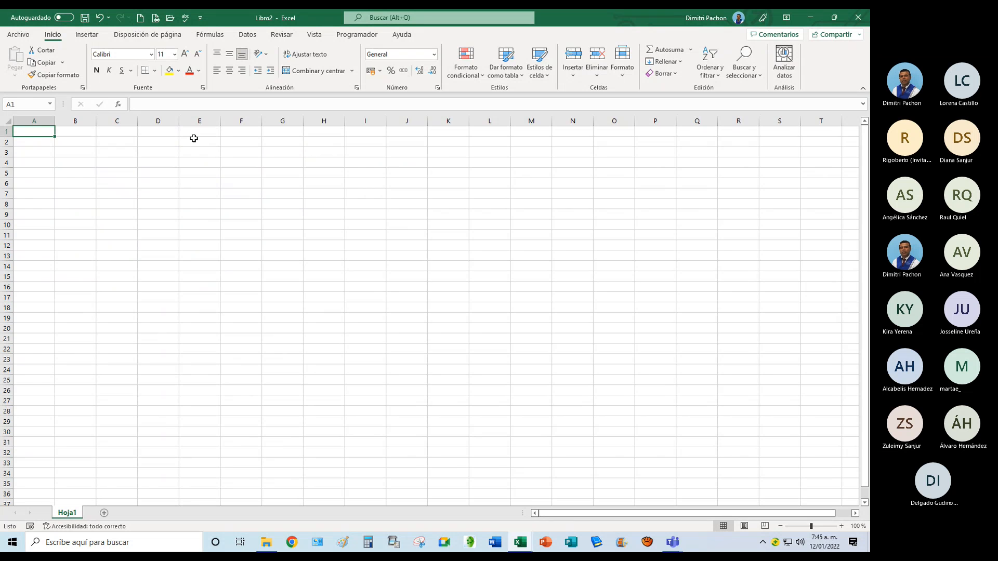
mouse_move(525, 546)
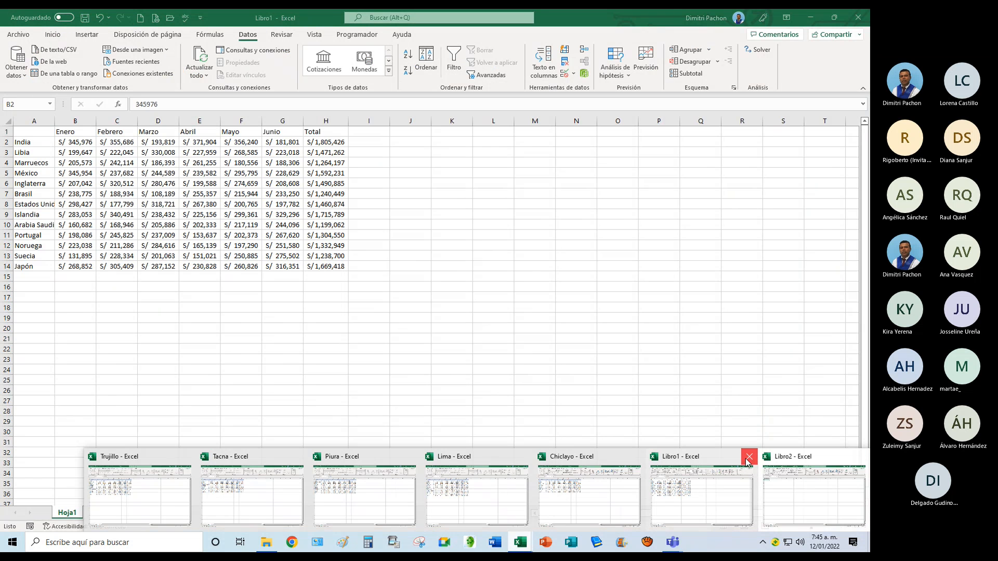
left_click(749, 461)
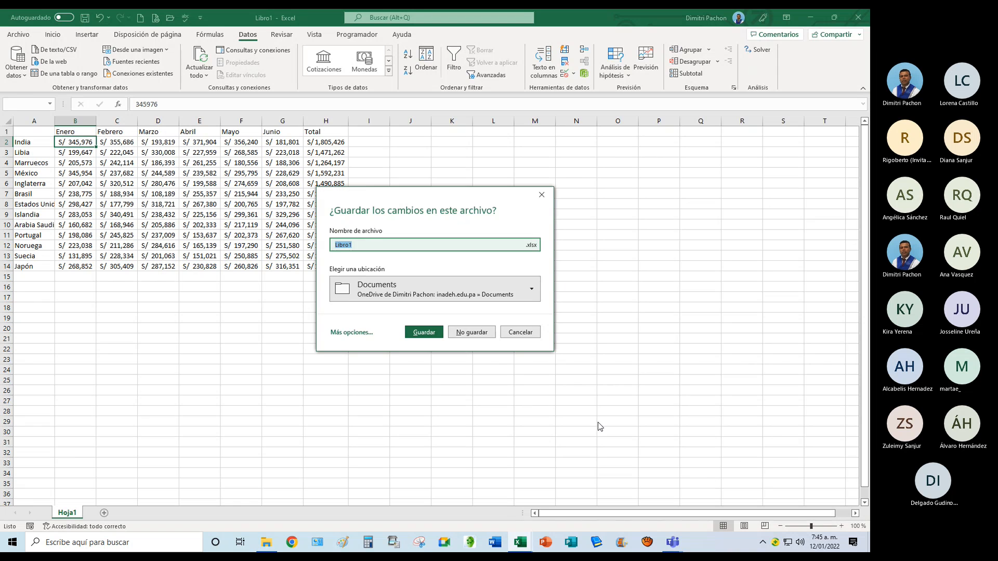
left_click(468, 333)
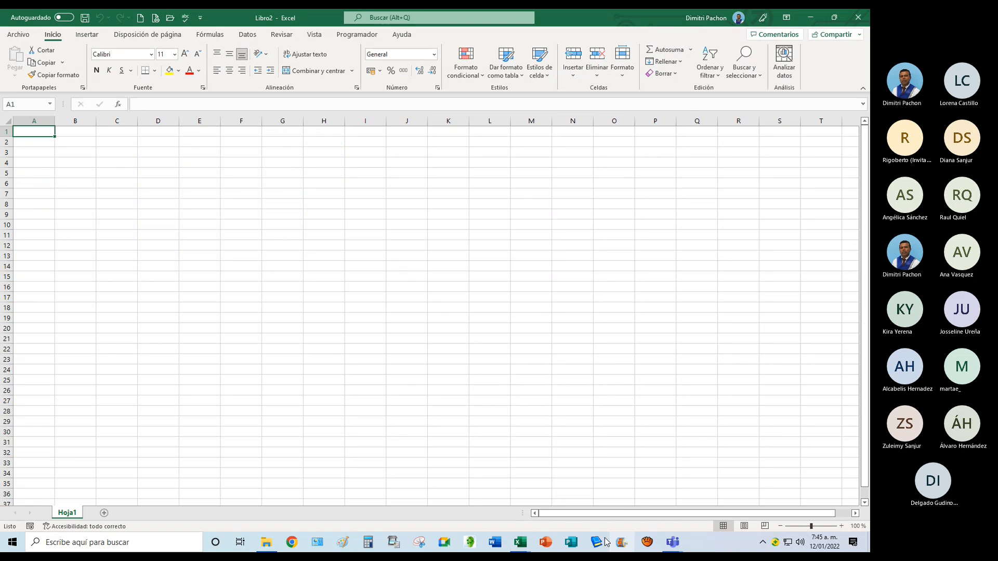
Close the Trujillo, Tacna, Piura, Lima and Chiclayo workbooks, keeping only Libro2 open.
mouse_move(520, 545)
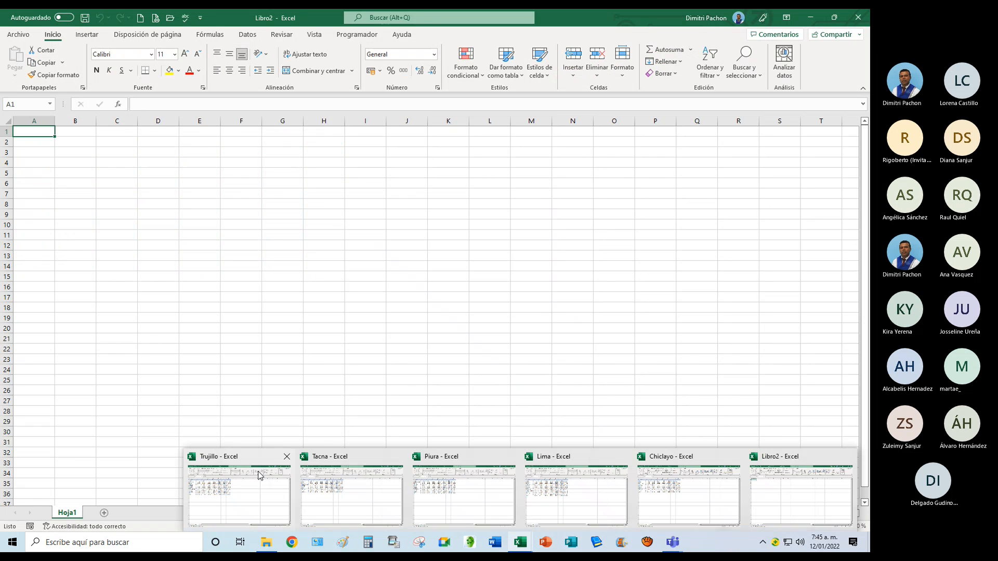
left_click(286, 457)
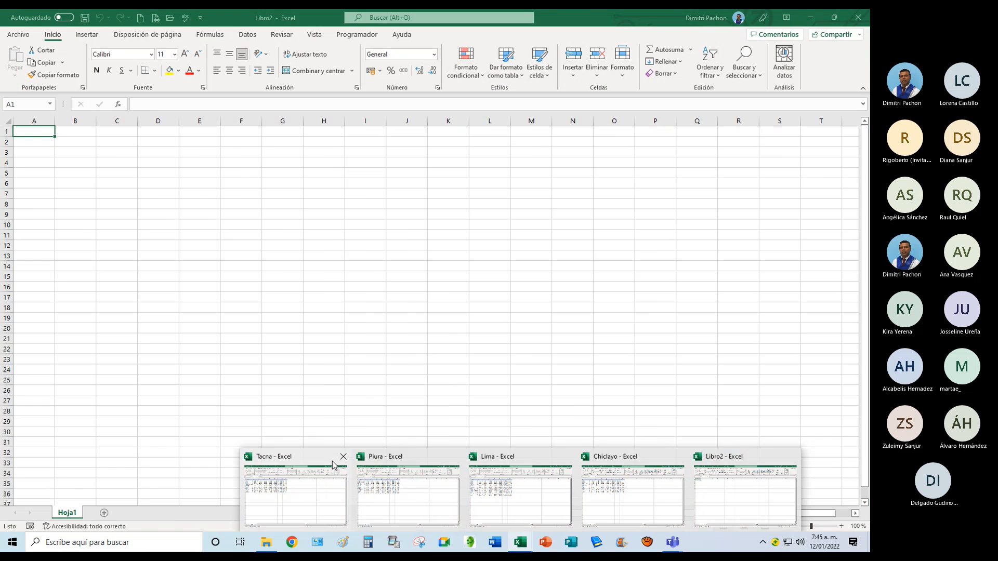
left_click(342, 459)
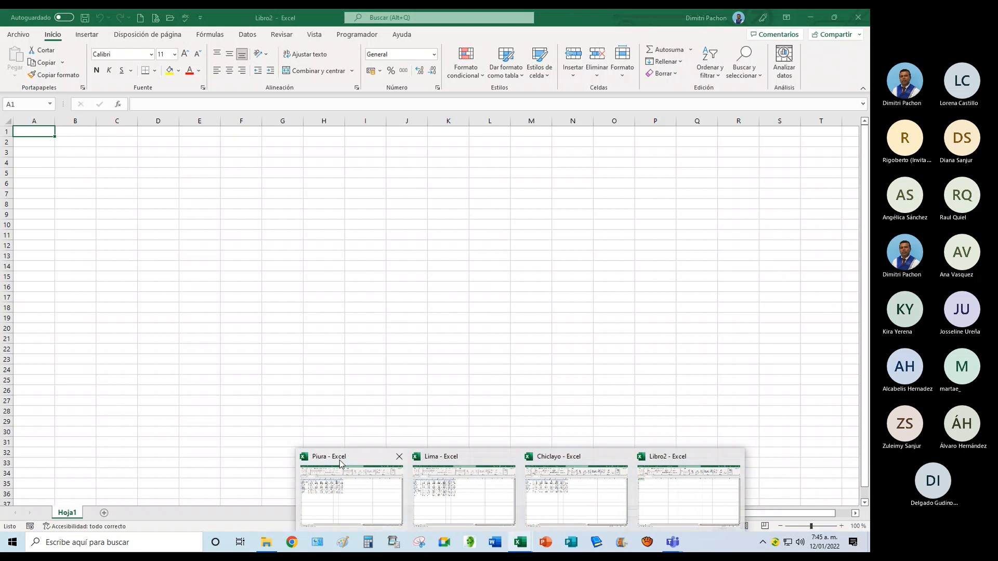
left_click(393, 457)
left_click(455, 457)
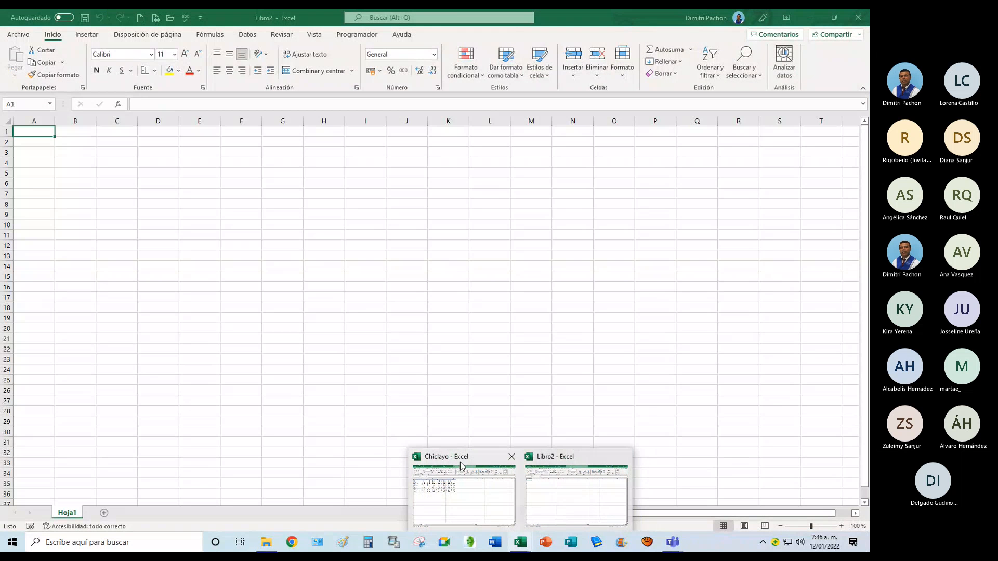
left_click(511, 459)
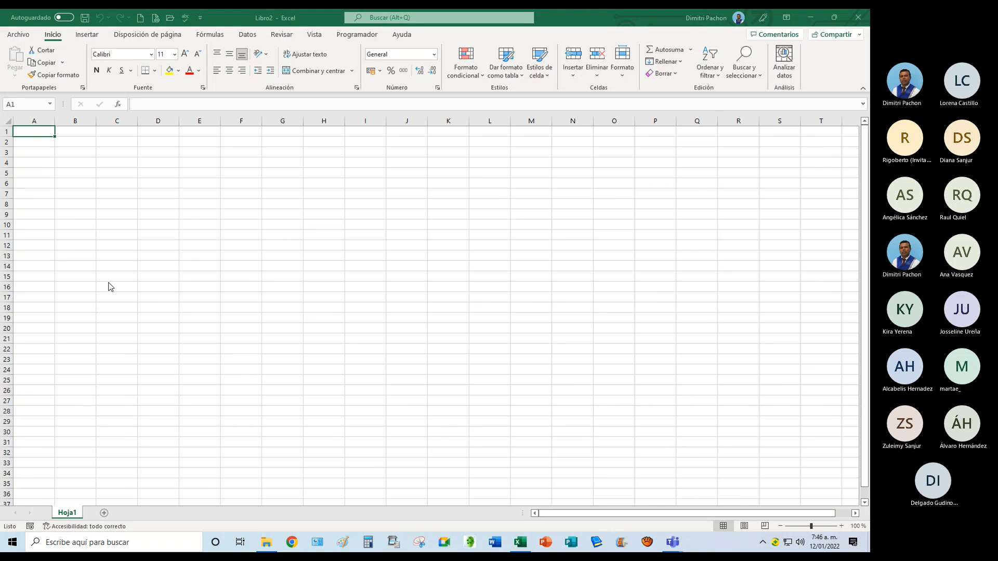
Start a consolidation with the Suma function at cell A1 and check the range selection for its reference.
left_click(257, 43)
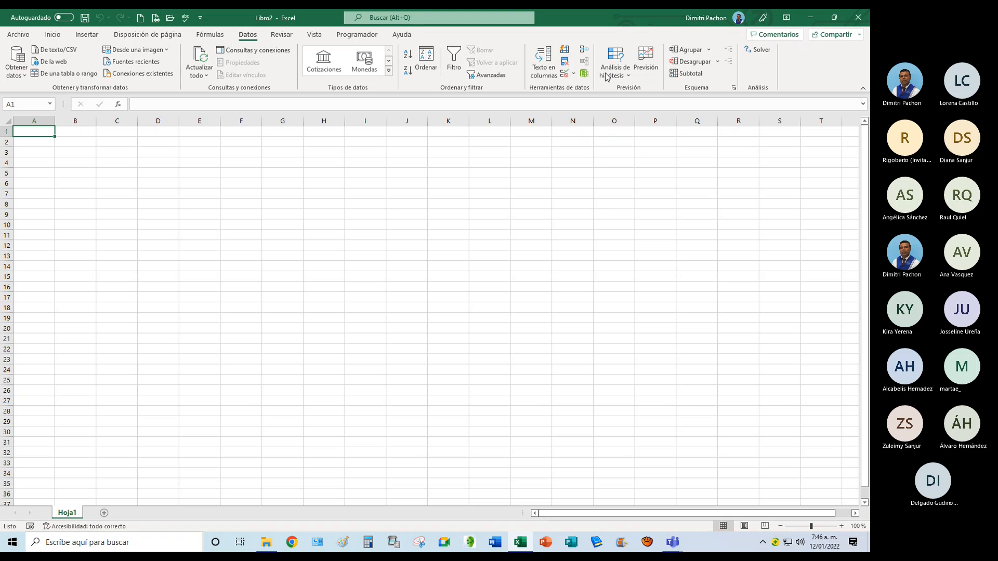
left_click(584, 50)
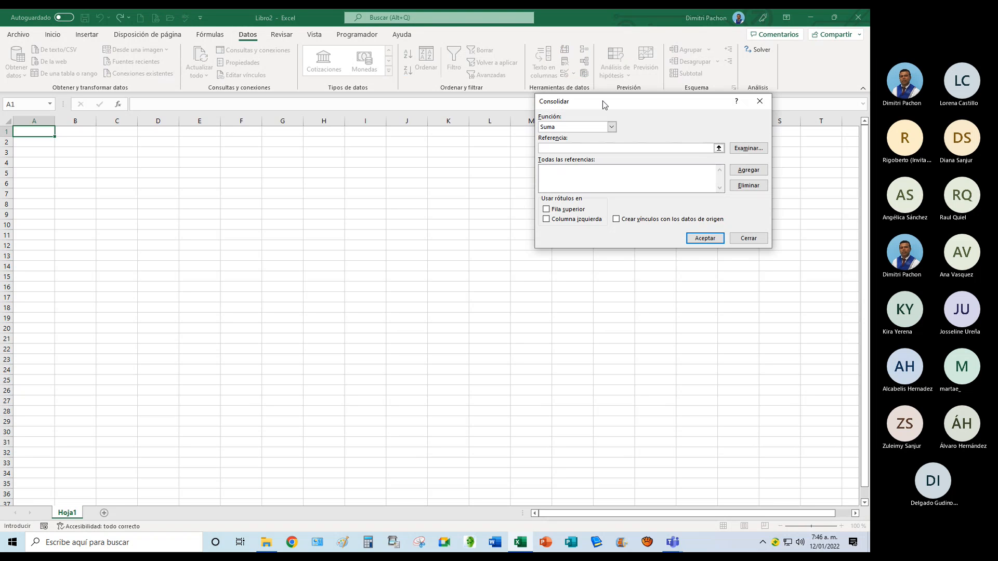
left_click(719, 149)
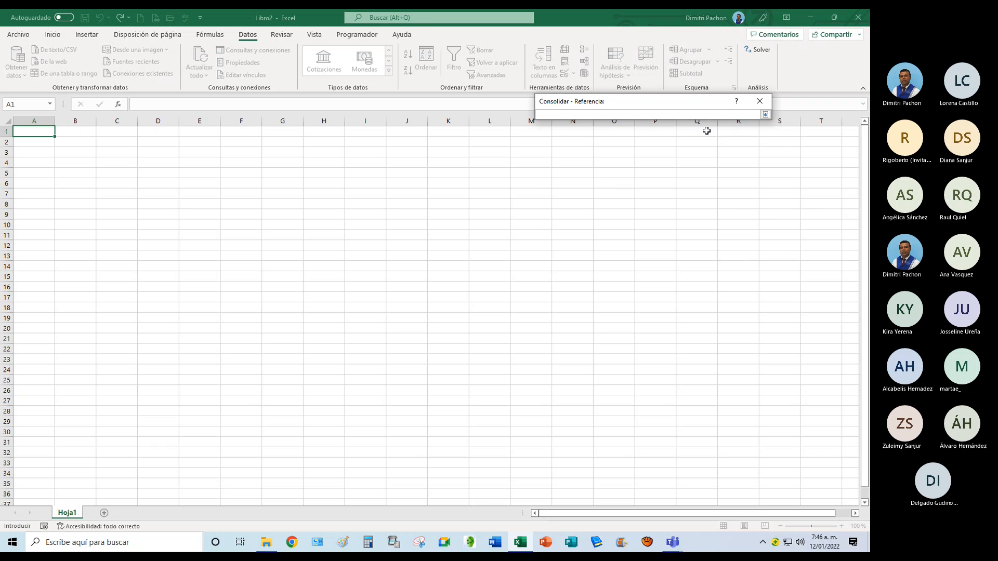
left_click(765, 114)
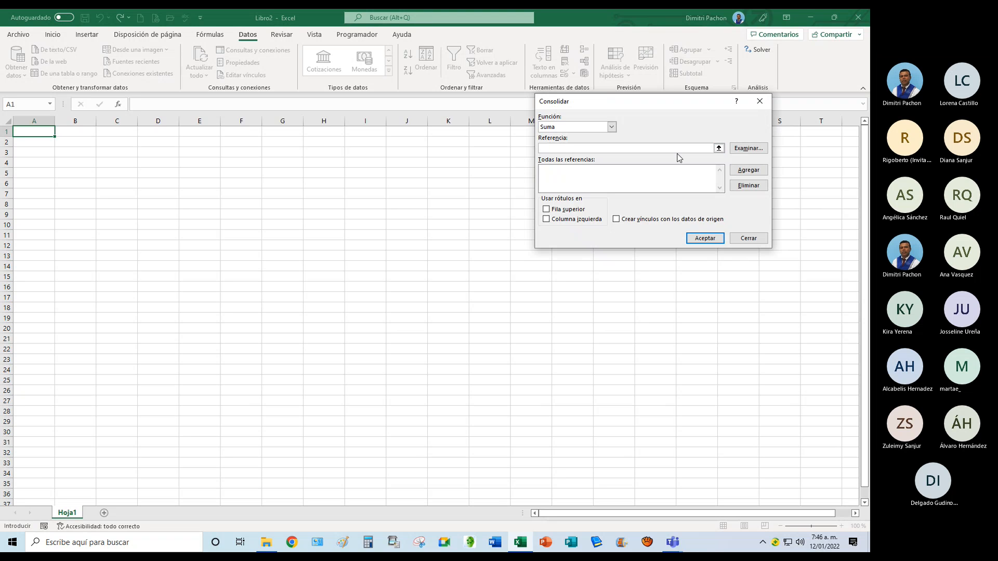
left_click(718, 148)
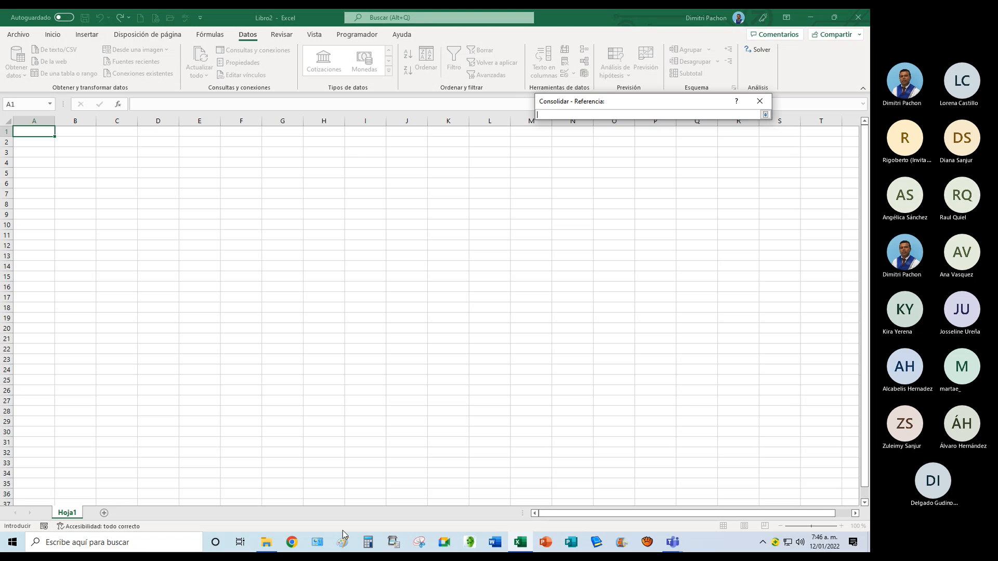
left_click(765, 115)
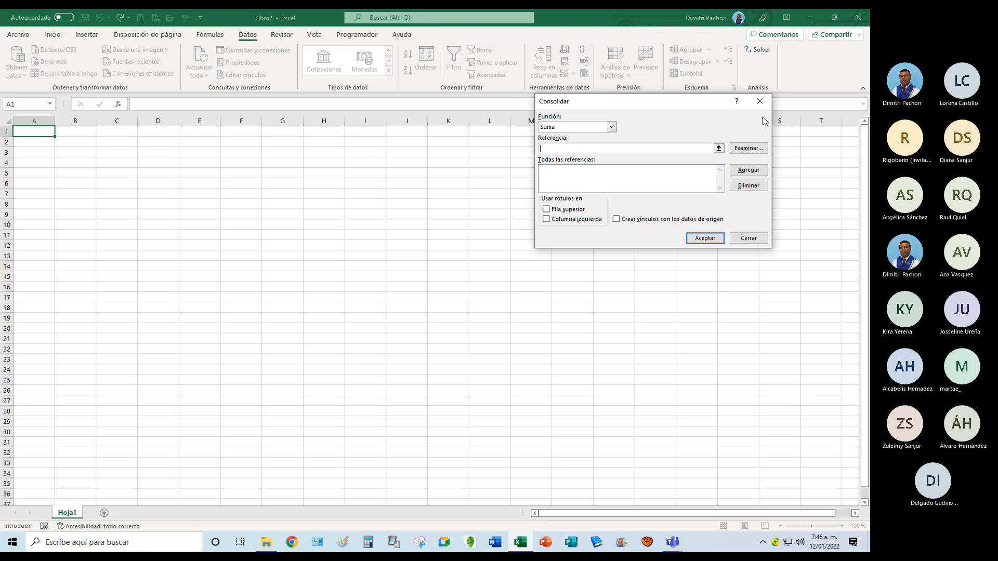
Browse the USB drive to the CONSOLIDAR DESDE VARIOS LIBROS folder and choose the closed Chiclayo workbook as the consolidation reference.
left_click(759, 150)
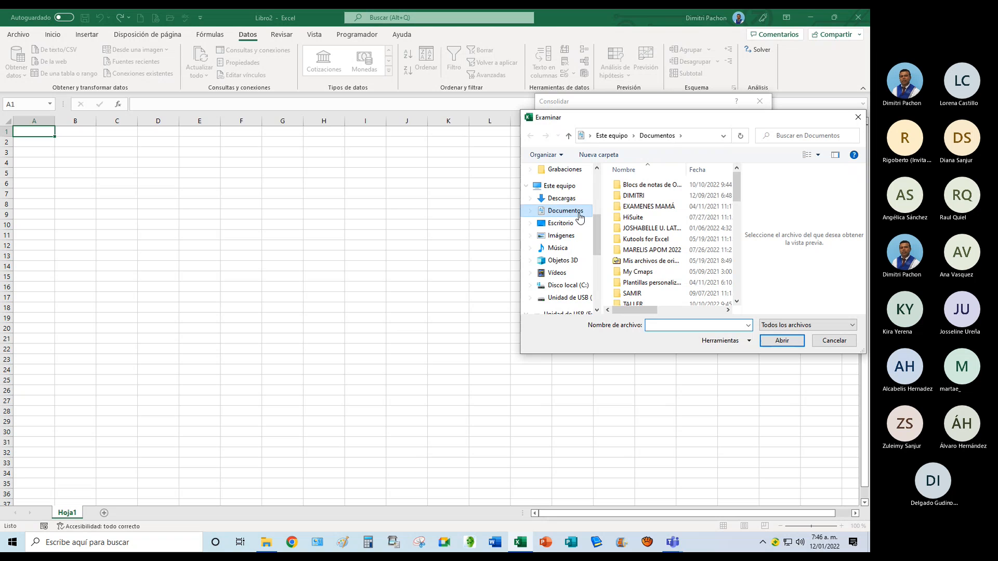
left_click(571, 297)
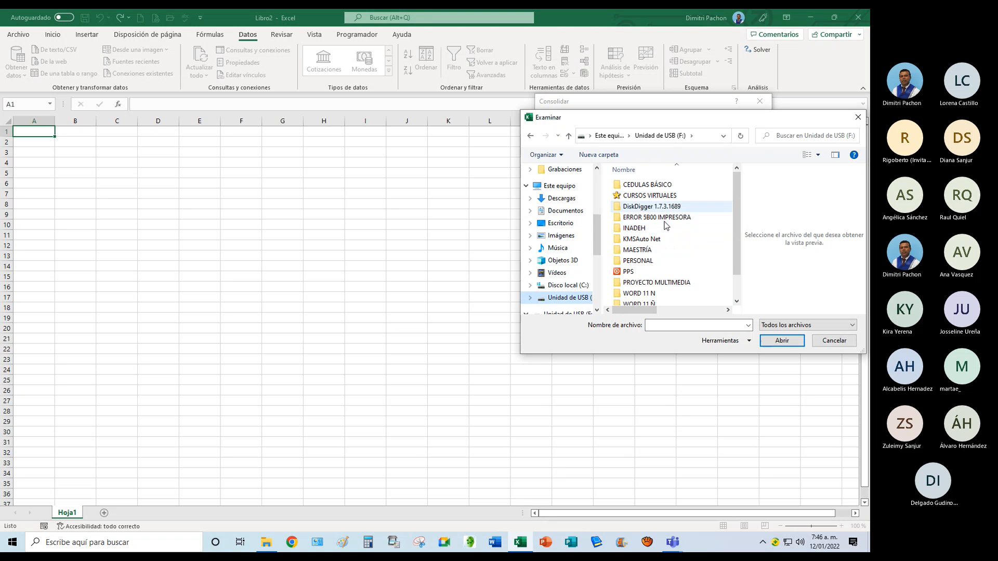
double_click(653, 196)
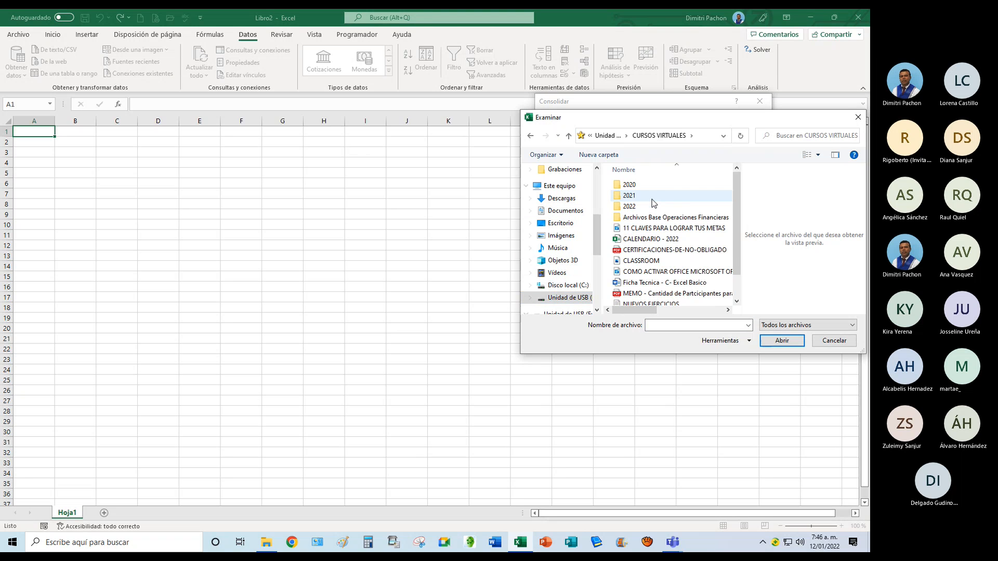
double_click(641, 207)
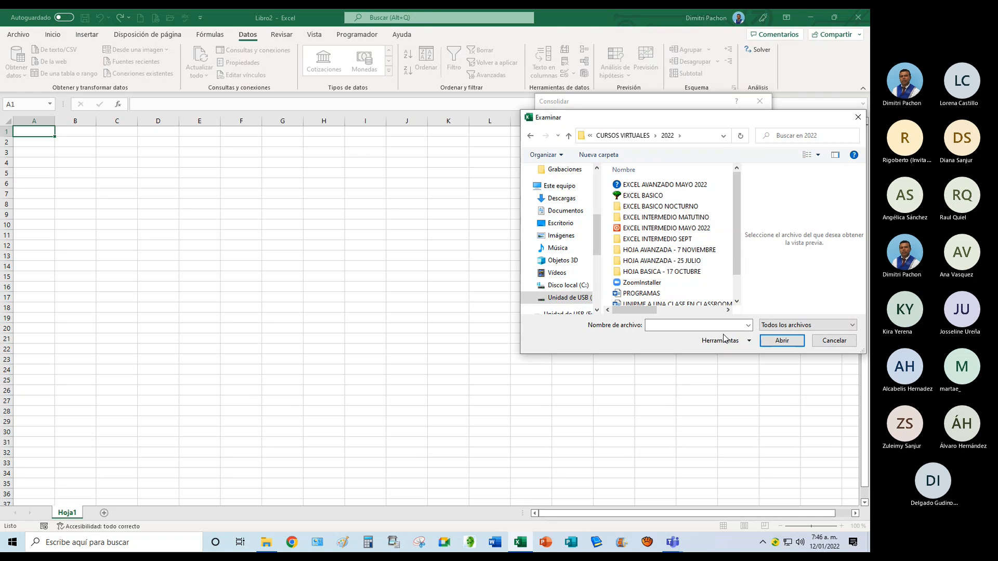
double_click(658, 250)
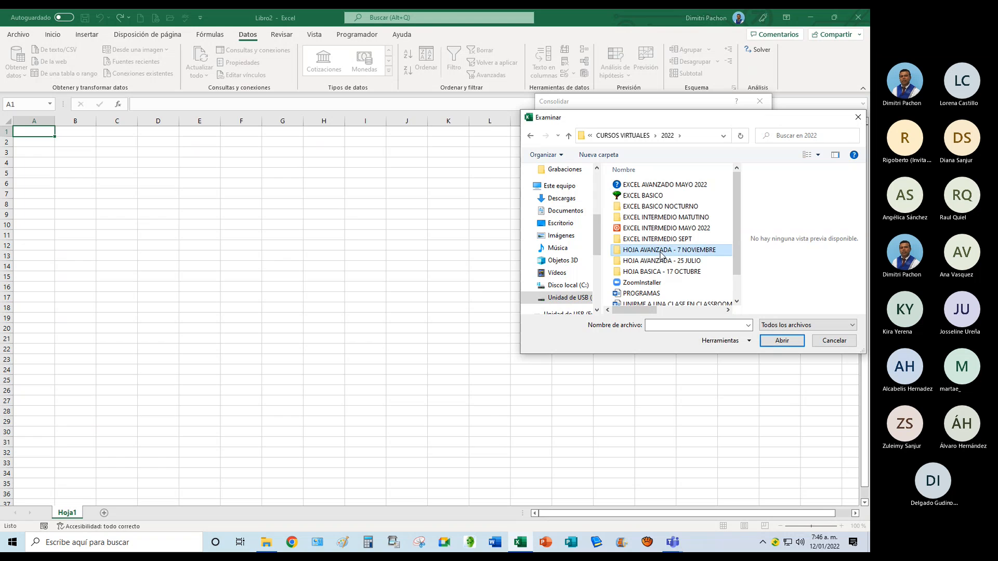
double_click(644, 186)
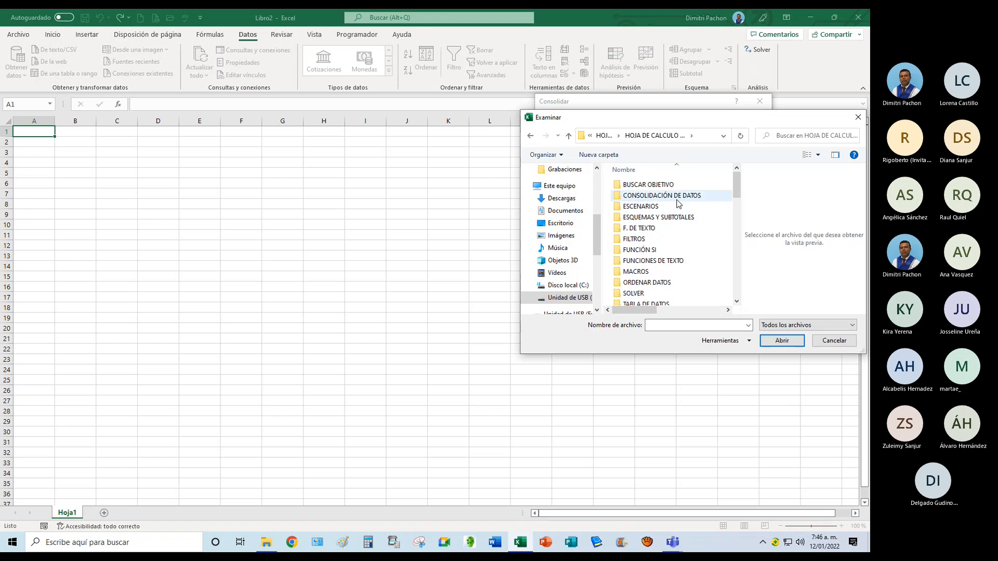
left_click(678, 202)
double_click(678, 203)
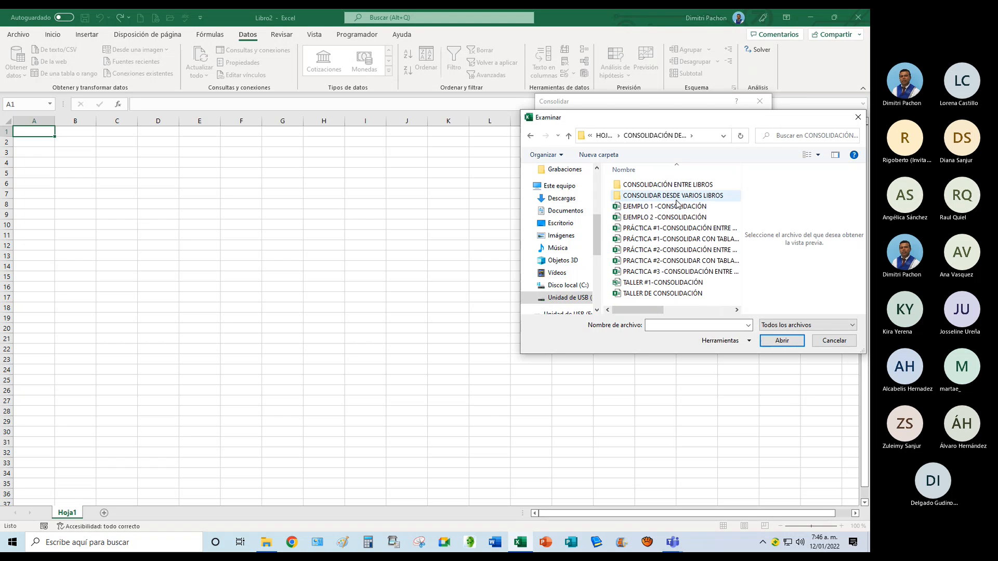
double_click(676, 202)
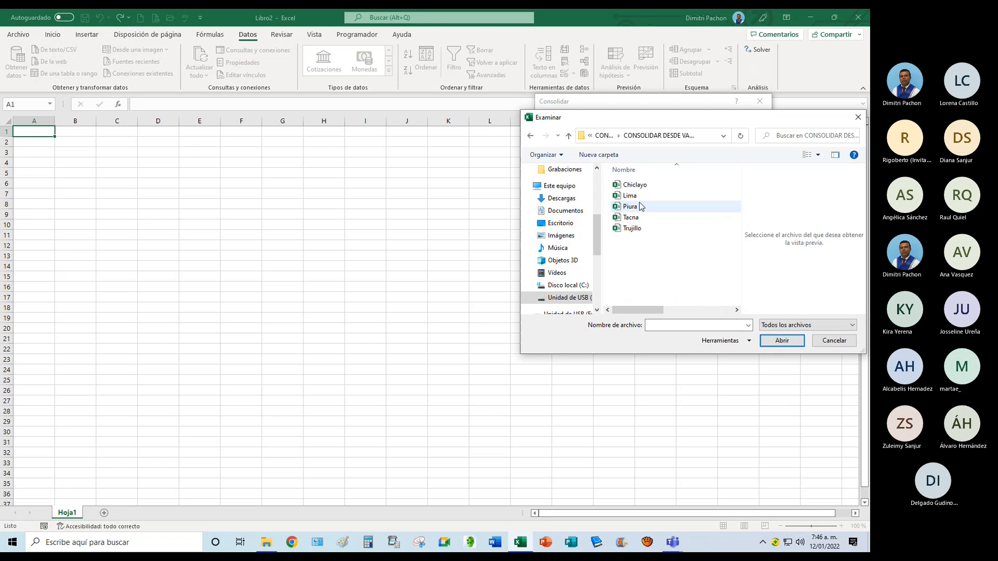
left_click(639, 187)
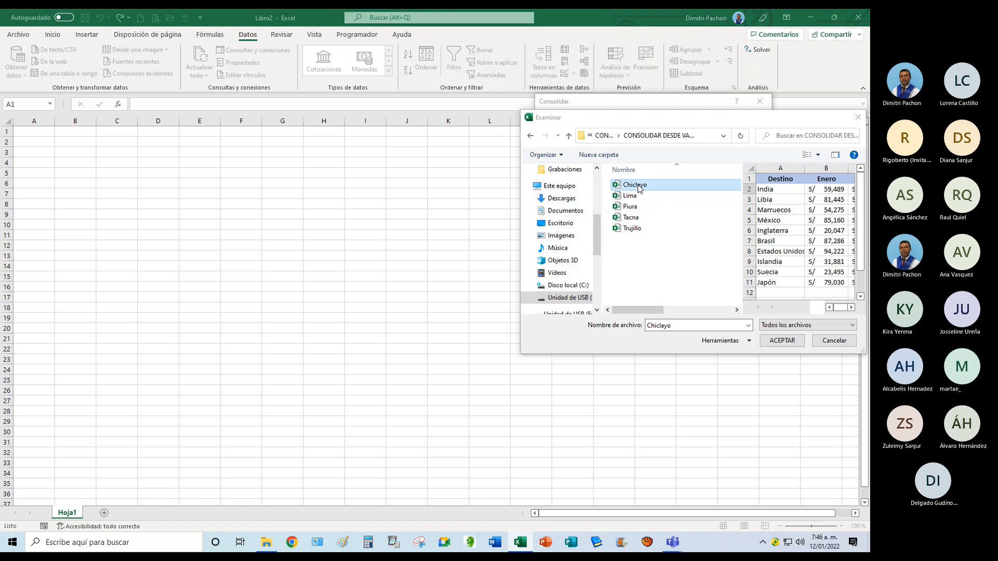
left_click(772, 342)
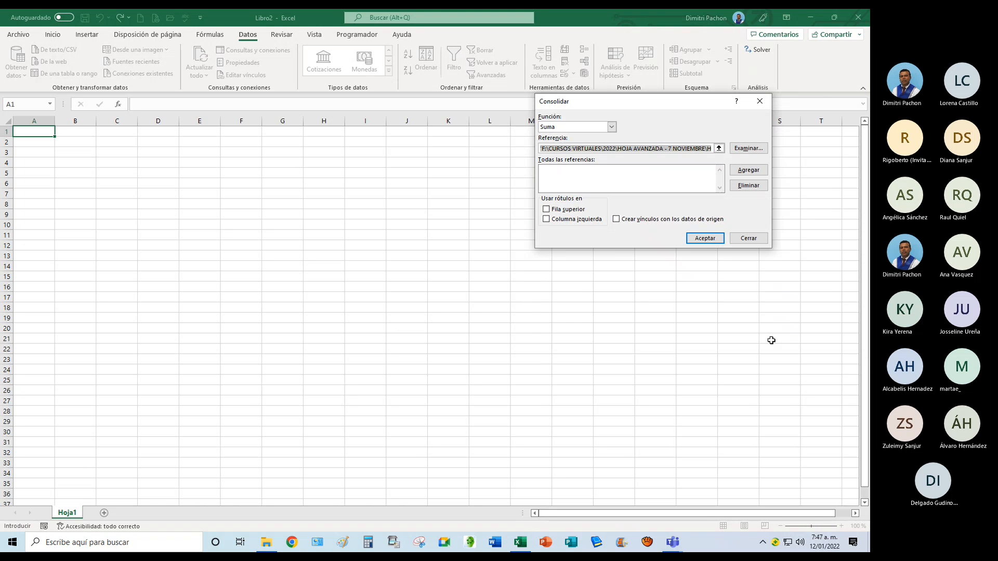
Try to add the Chiclayo file path without a cell range to the consolidation references, and close the Consolidar dialog.
left_click(749, 172)
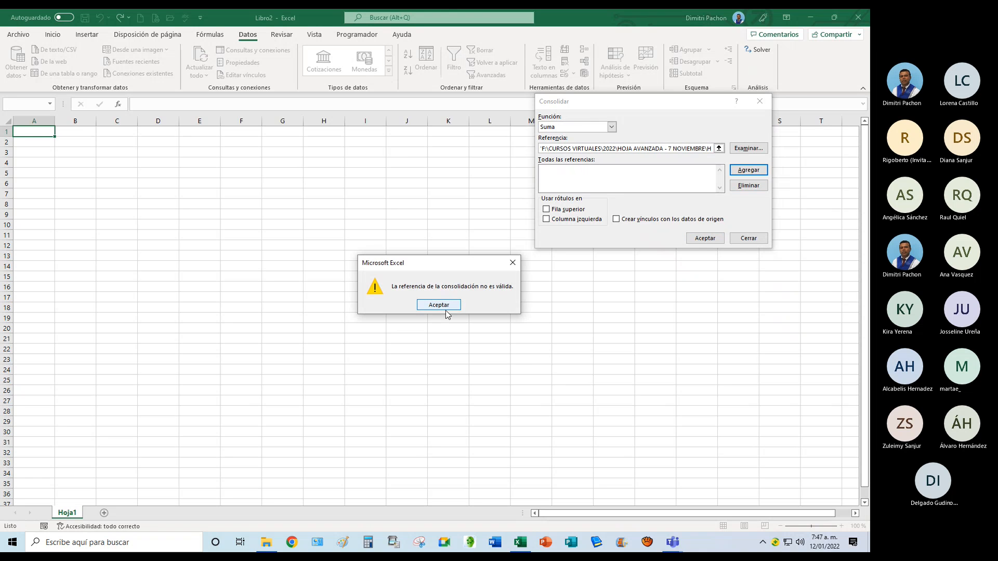
left_click(444, 310)
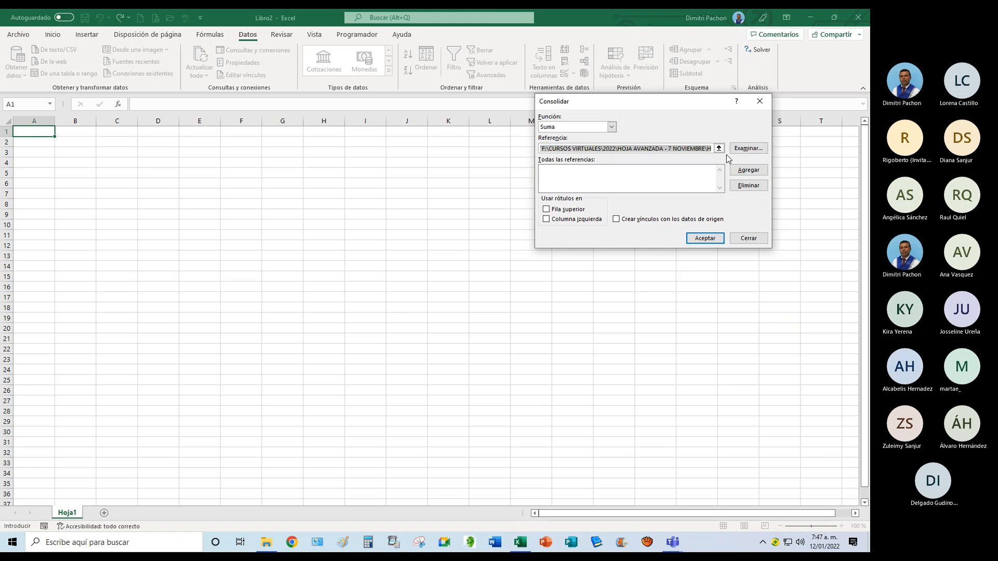
left_click(748, 170)
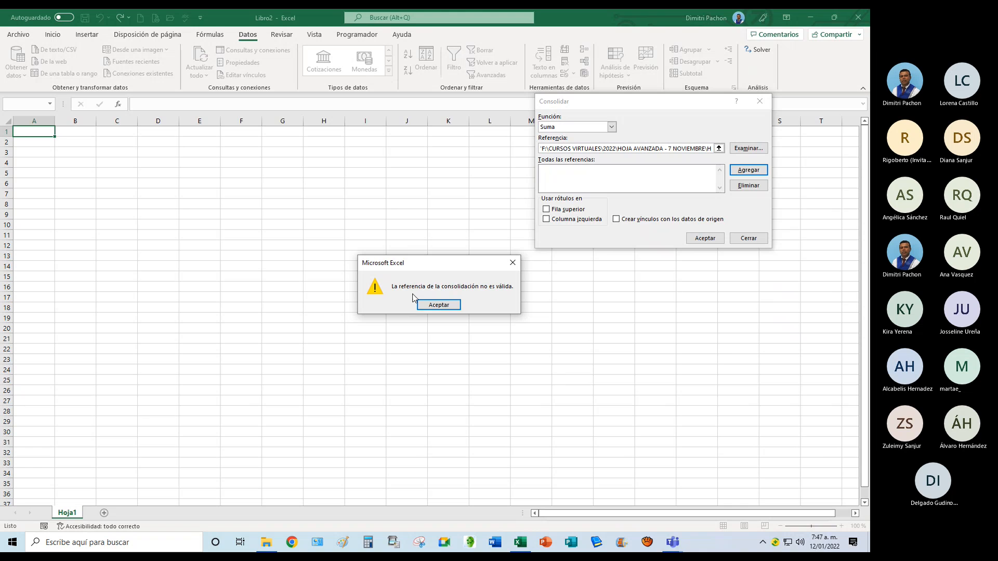
left_click(438, 305)
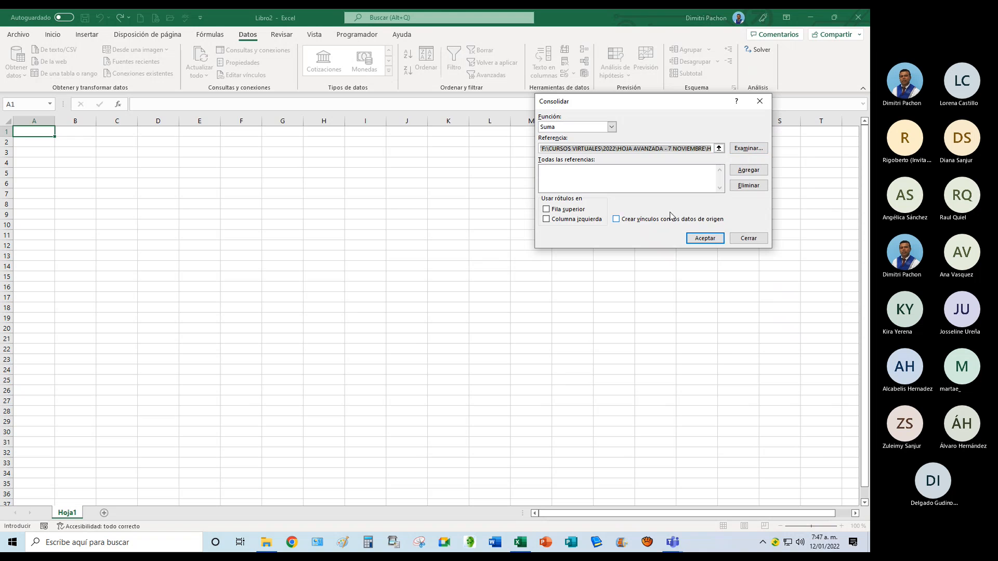
left_click(763, 101)
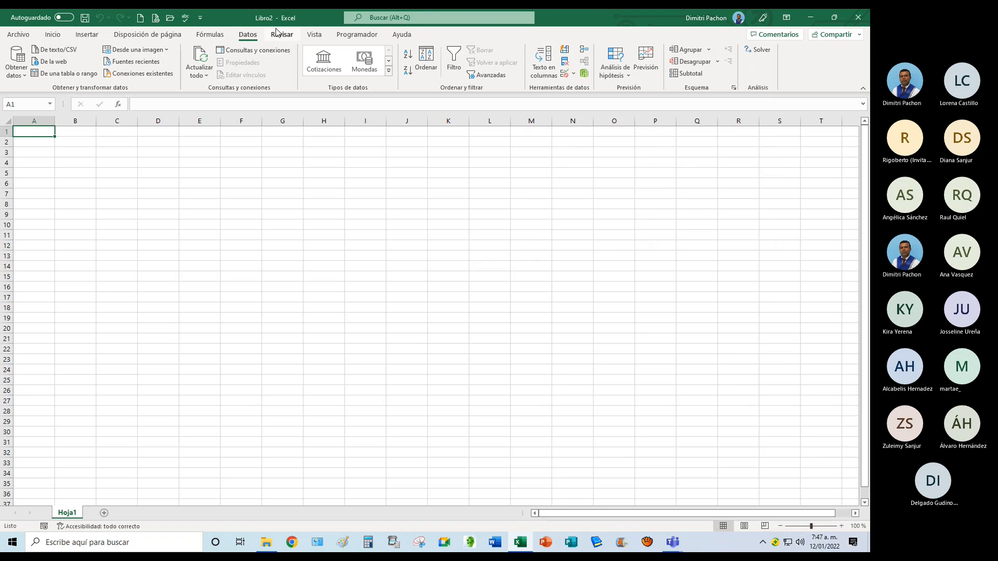
Close the Libro2 workbook and go back to the CONSOLIDACIÓN DE DATOS folder.
left_click(299, 252)
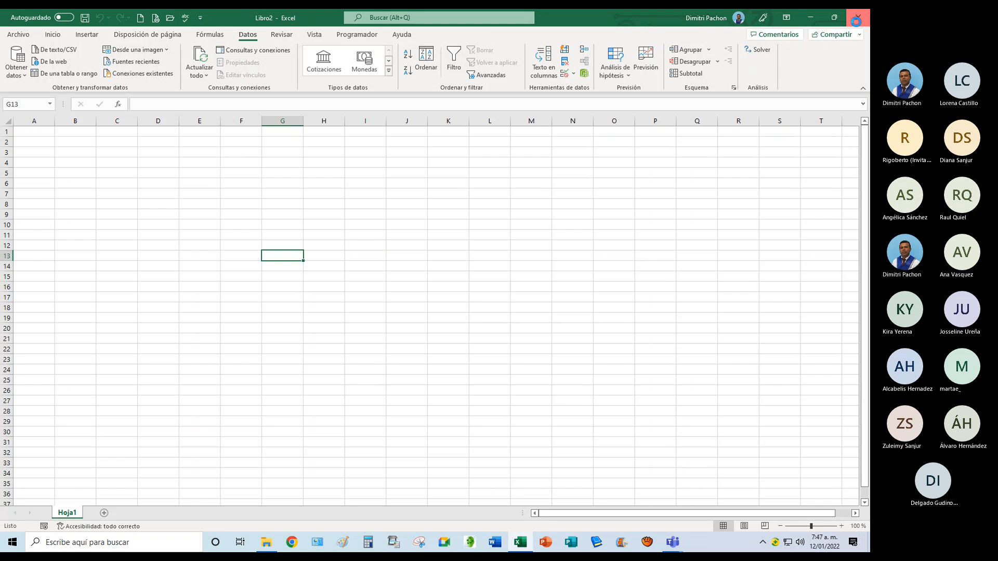
left_click(858, 17)
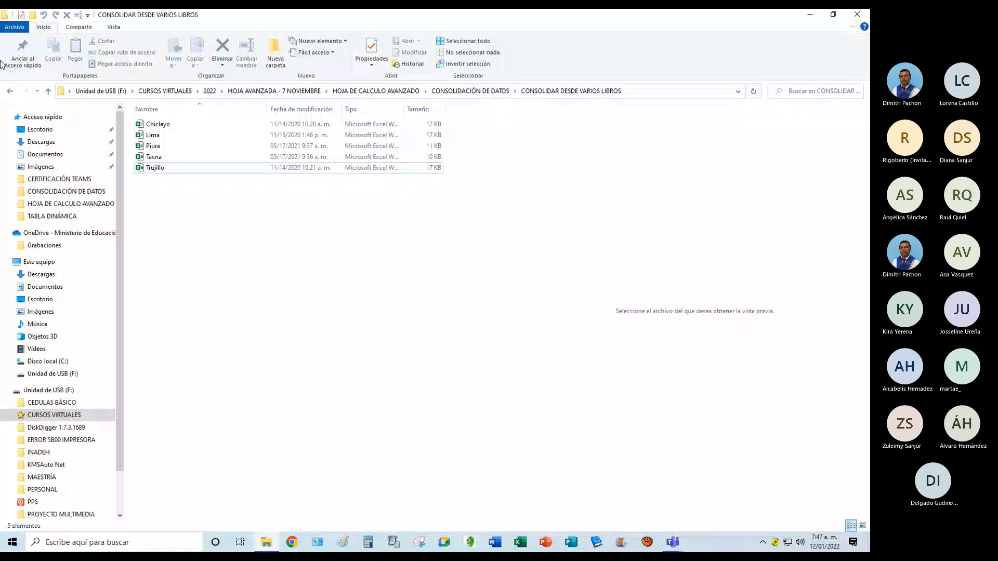
left_click(7, 91)
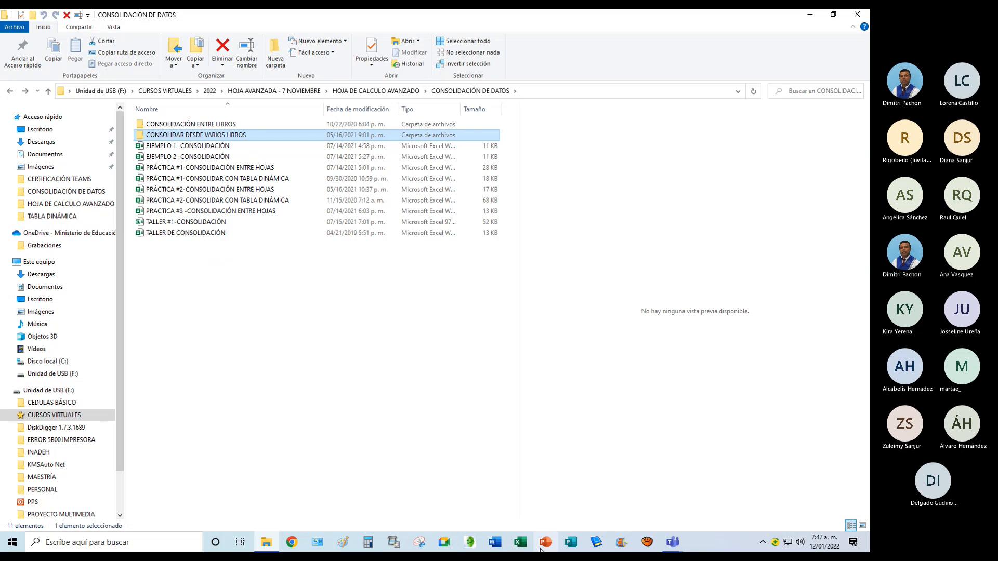
Start Excel again and create a new blank workbook.
left_click(521, 545)
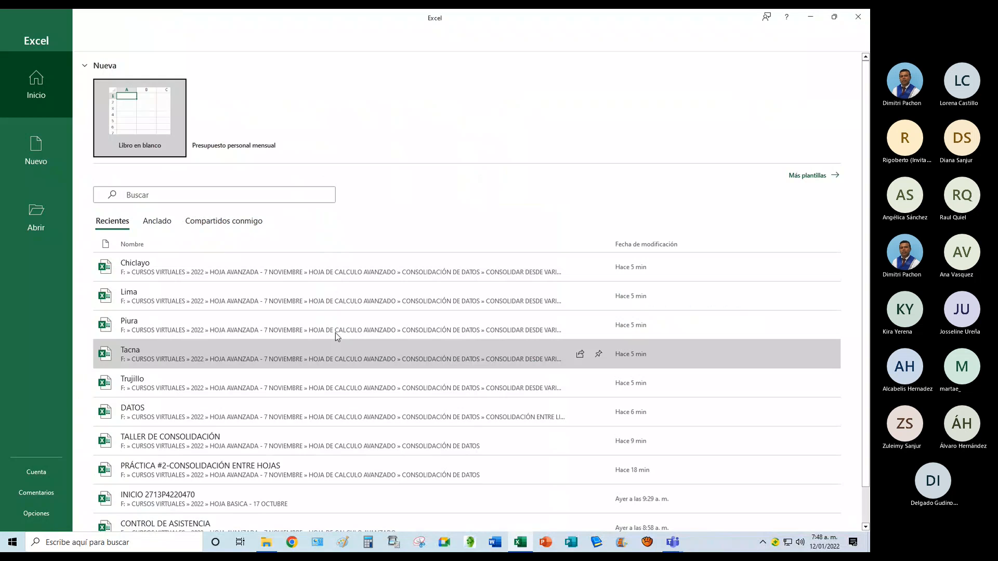
left_click(150, 126)
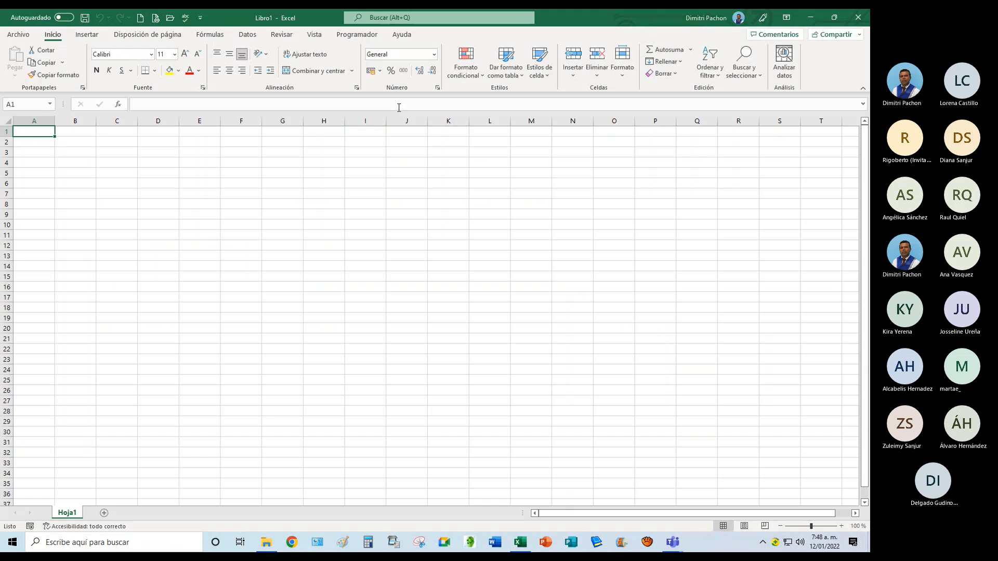
left_click(247, 34)
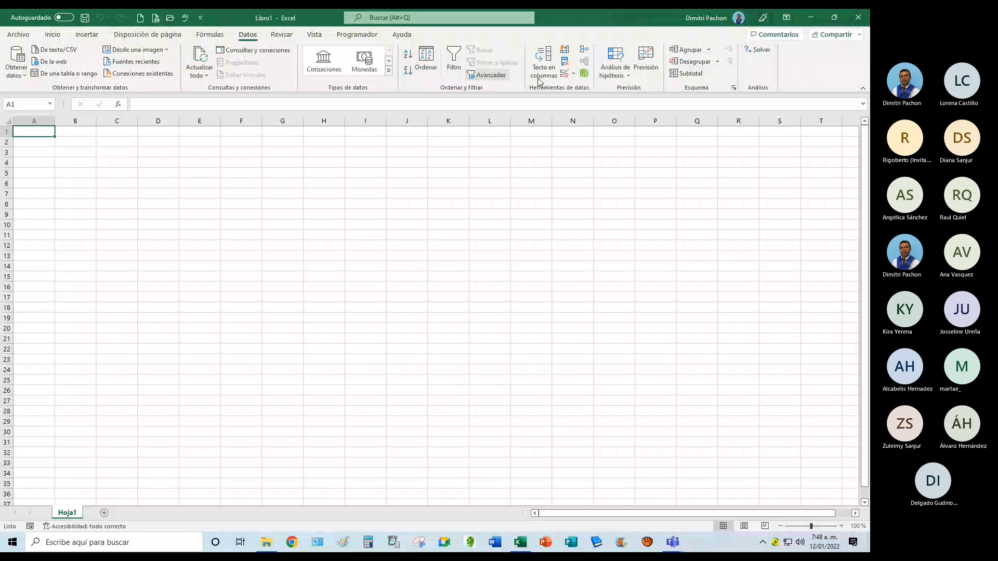
left_click(584, 50)
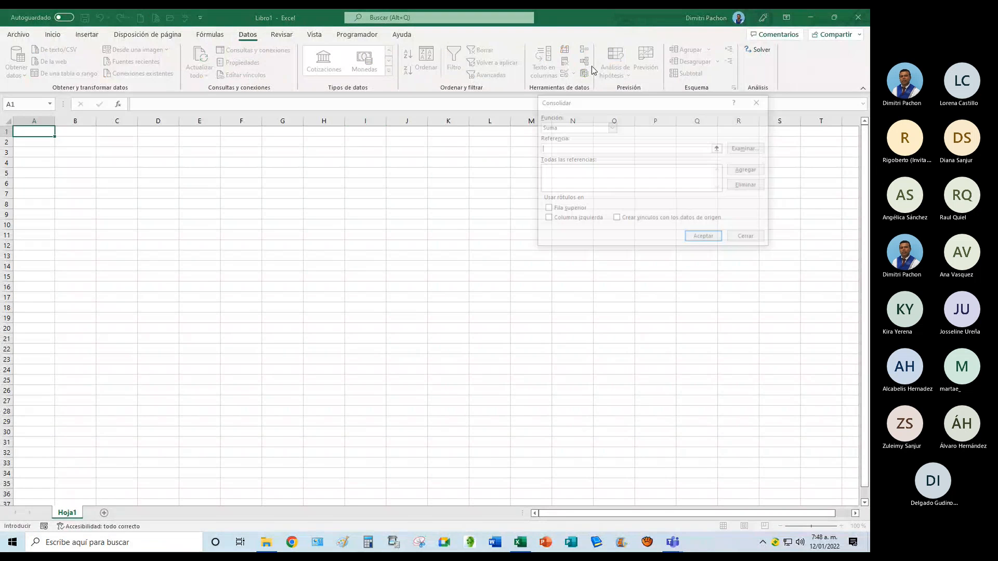
left_click(718, 148)
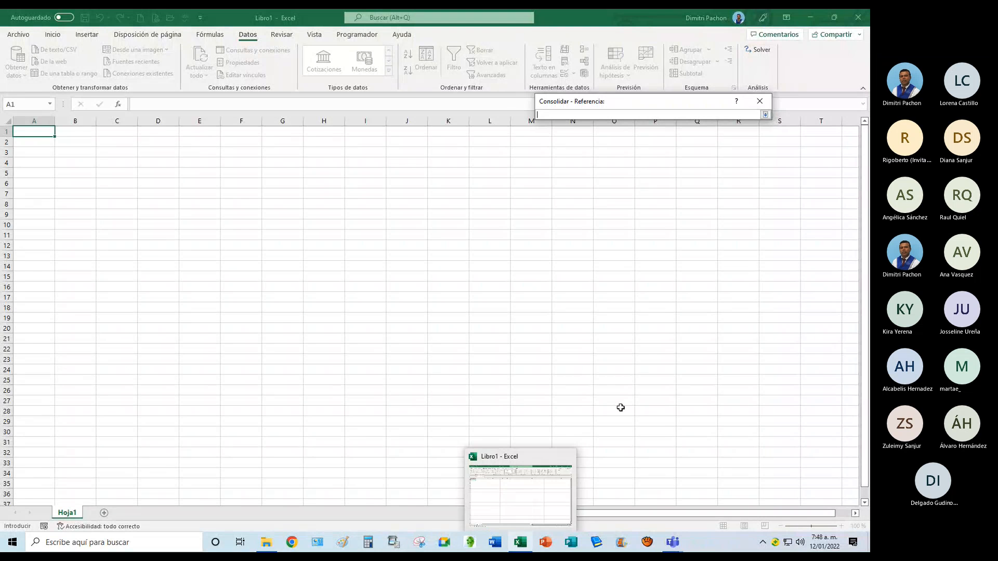
left_click(759, 101)
left_click(748, 238)
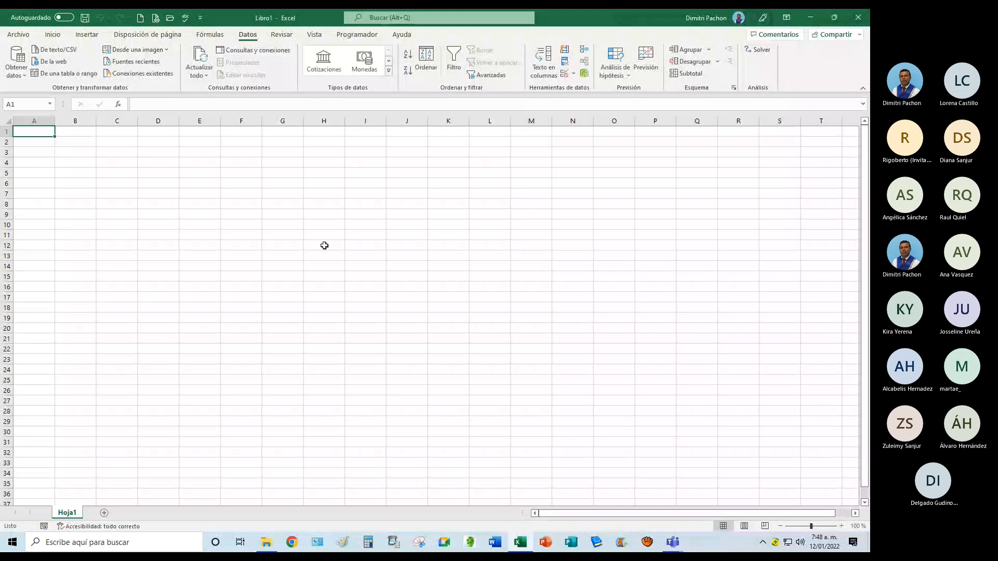
Switch to File Explorer, open the CONSOLIDAR DESDE VARIOS LIBROS folder and select the Chiclayo workbook.
left_click(89, 298)
left_click(31, 132)
left_click(267, 542)
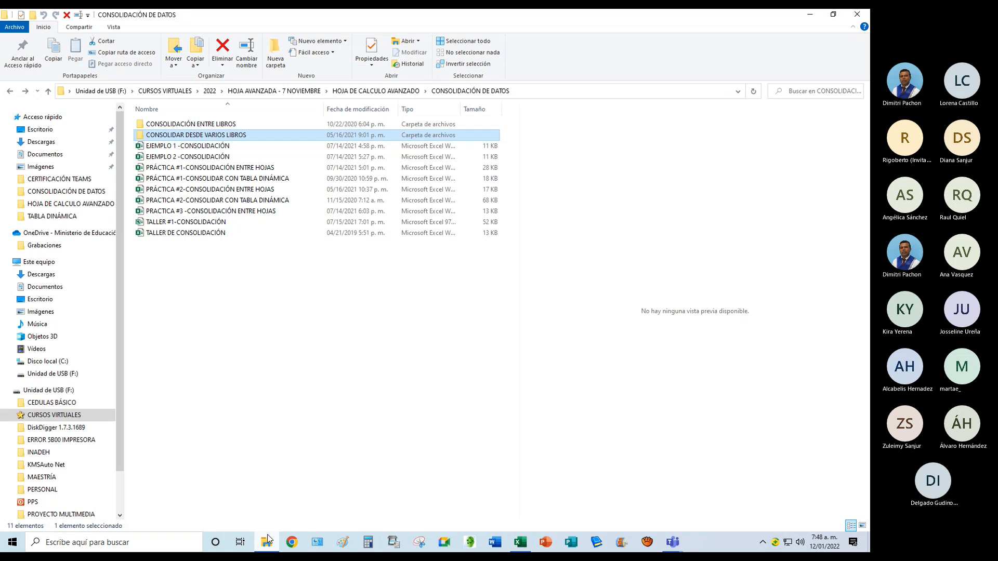
double_click(211, 135)
left_click(168, 125)
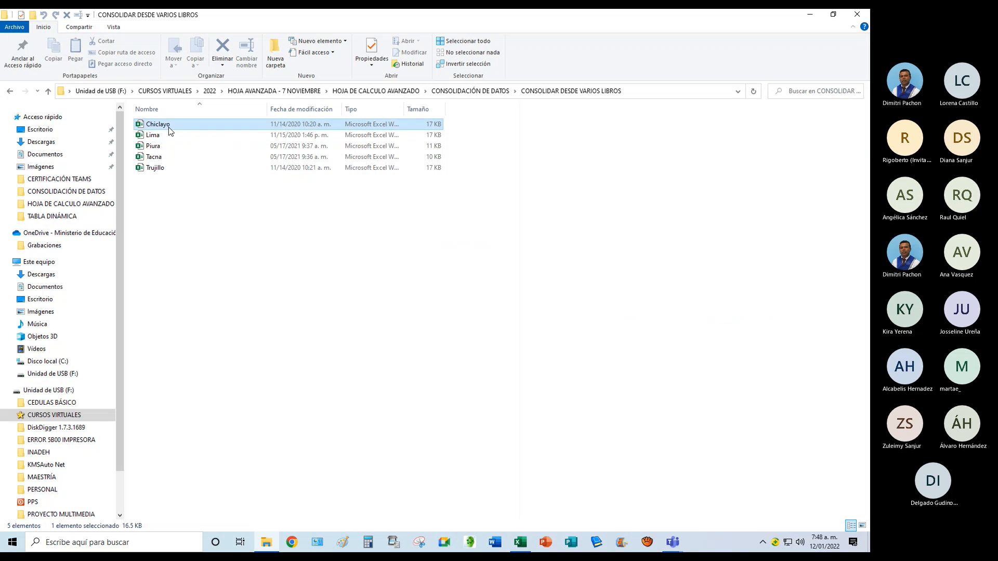
left_click(41, 130)
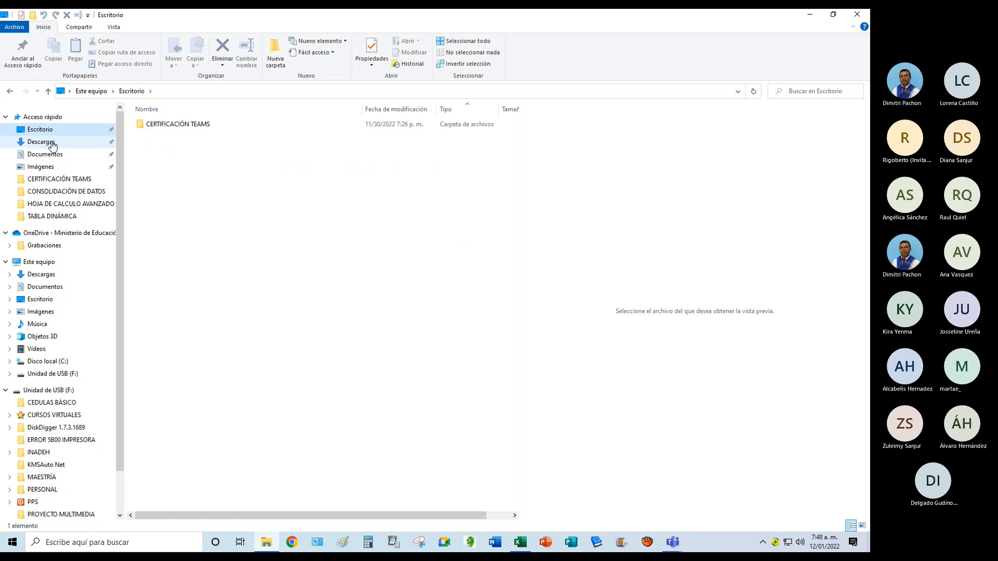
left_click(9, 91)
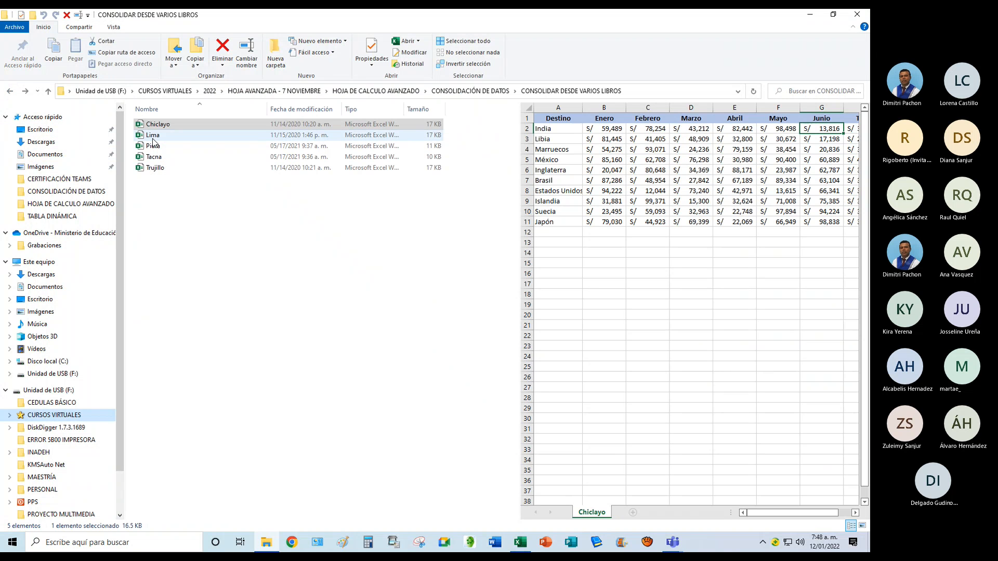
left_click(152, 136, "ctrl")
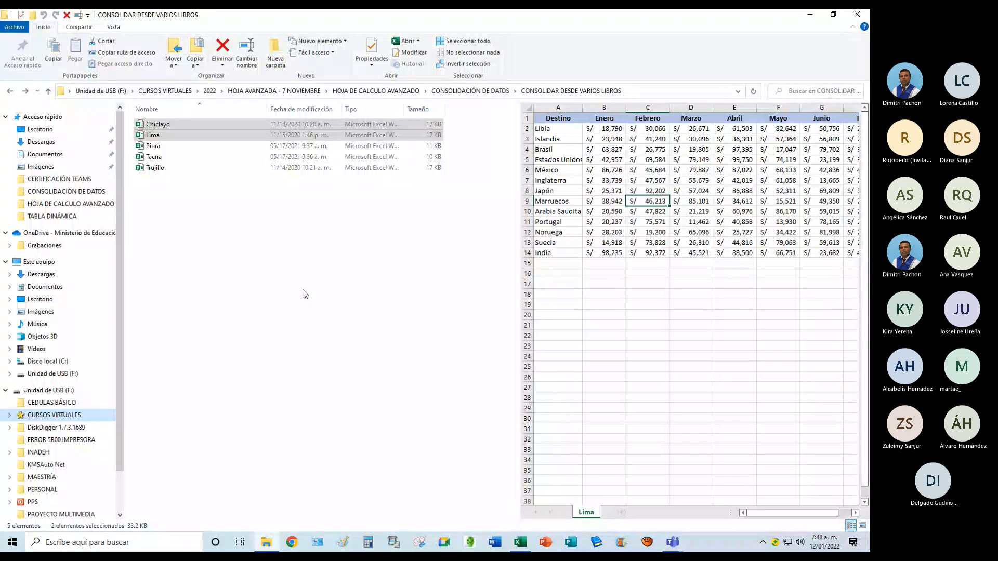
left_click(40, 130)
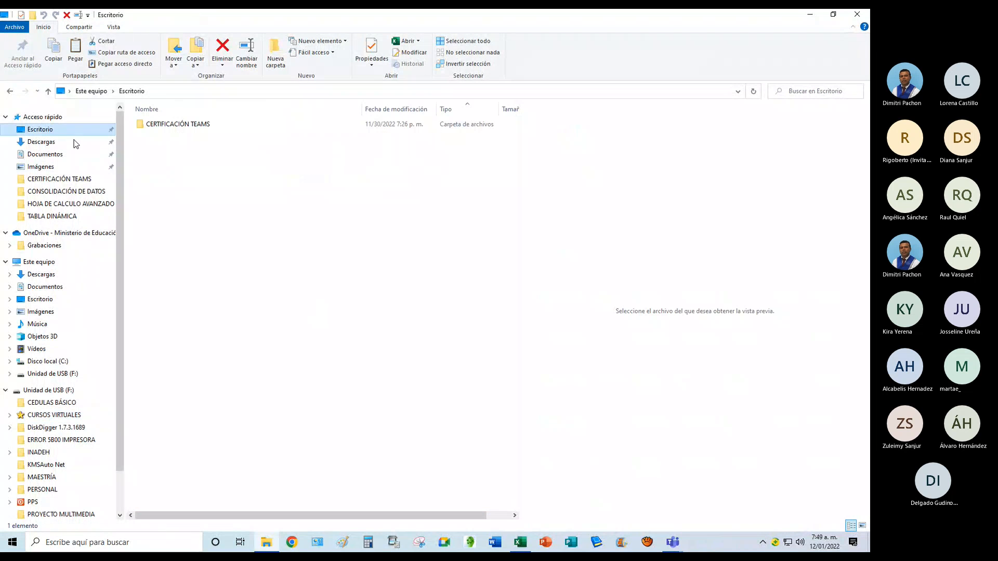
right_click(171, 180)
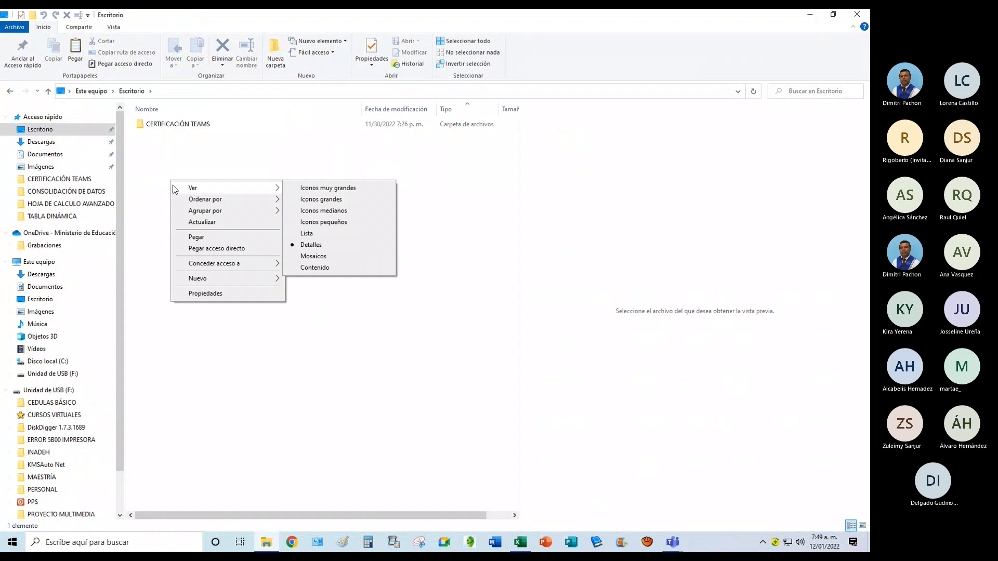
left_click(198, 237)
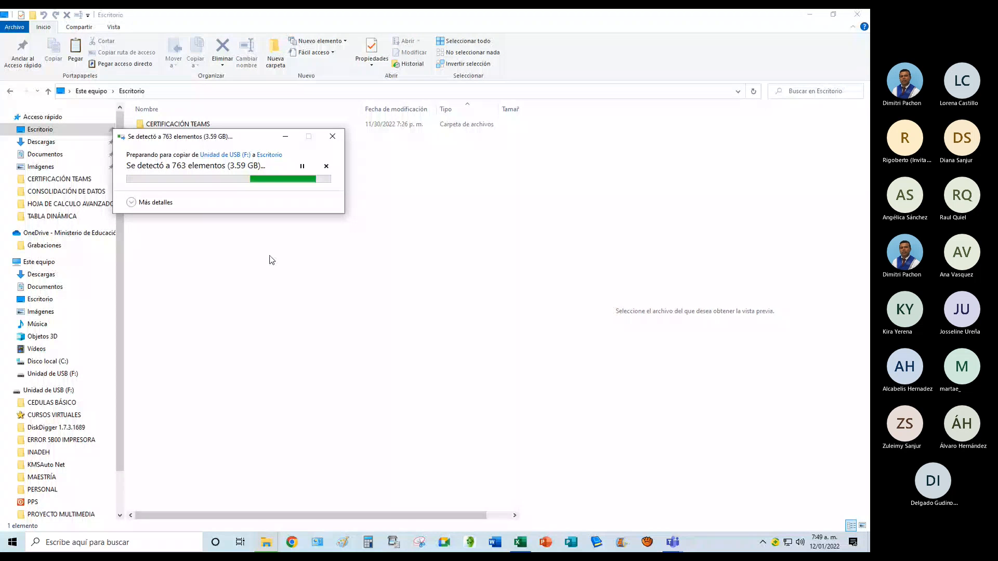
left_click(330, 138)
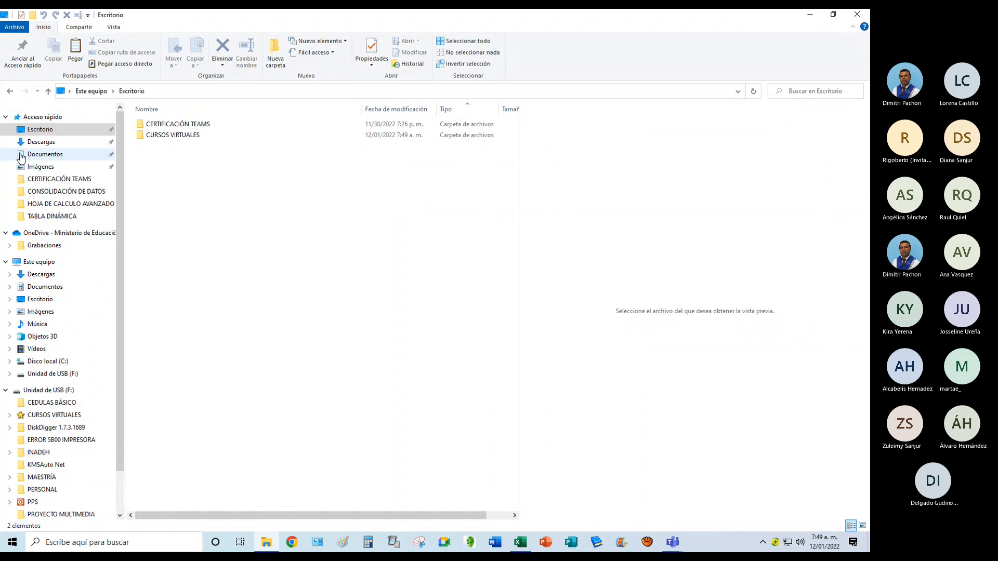
left_click(162, 137)
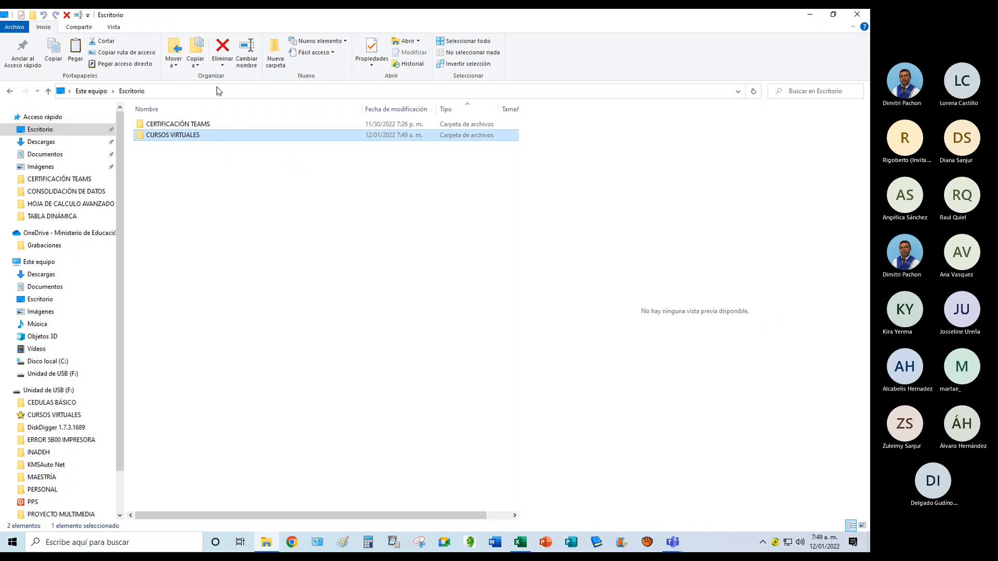
key("Delete")
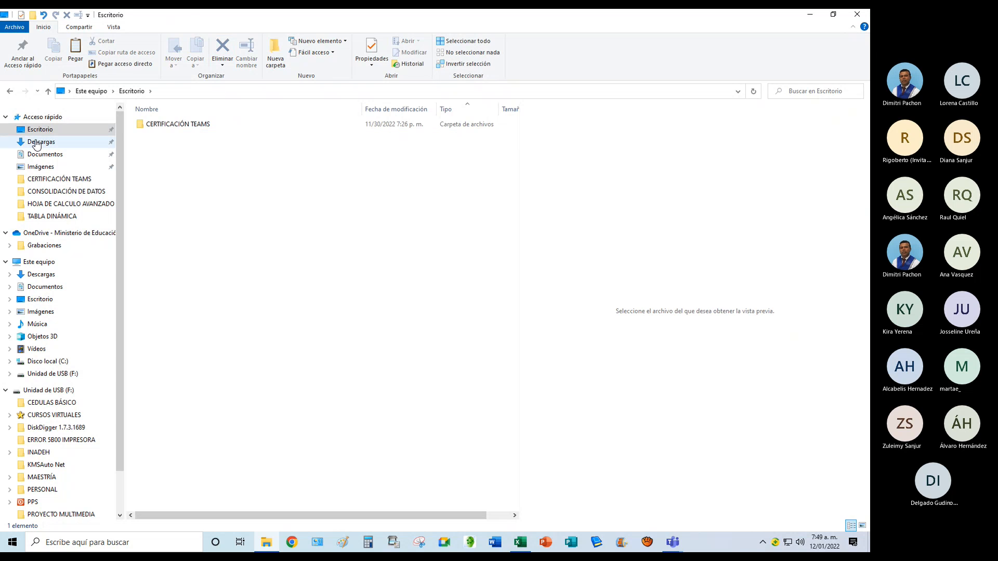
Copy the Chiclayo and Lima workbooks from the CONSOLIDAR DESDE VARIOS LIBROS folder to the Escritorio folder.
left_click(11, 92)
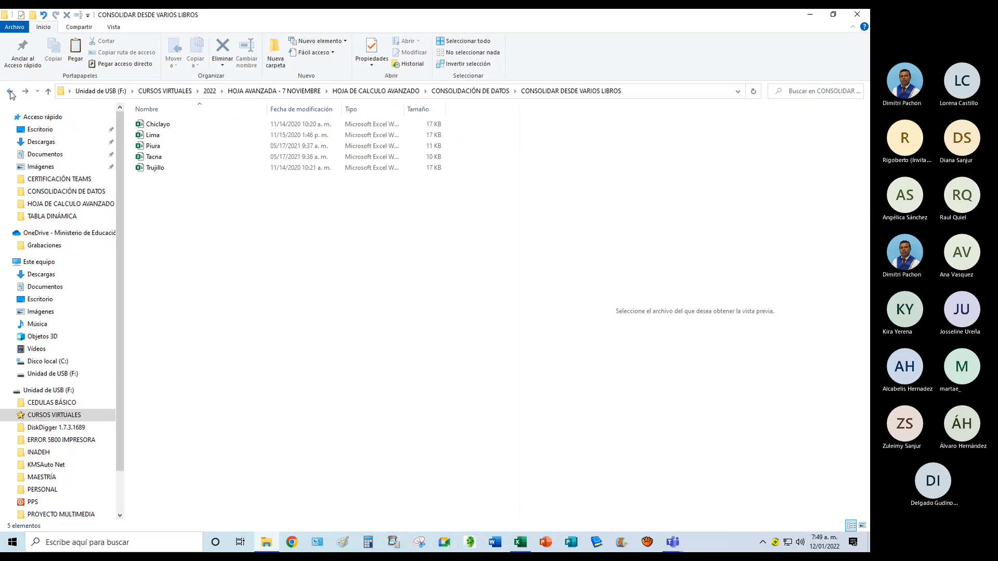
left_click(157, 125)
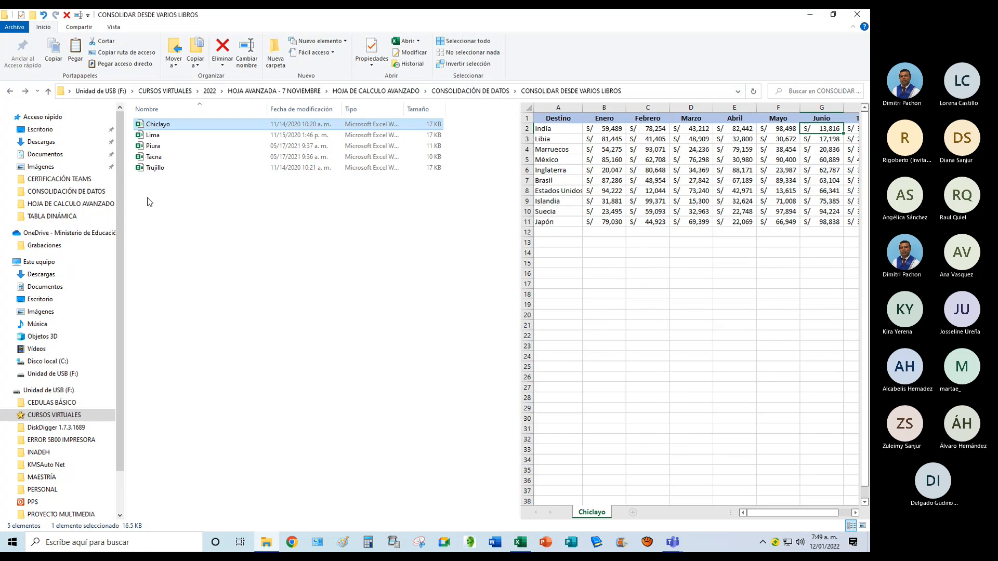
left_click(154, 136, "ctrl")
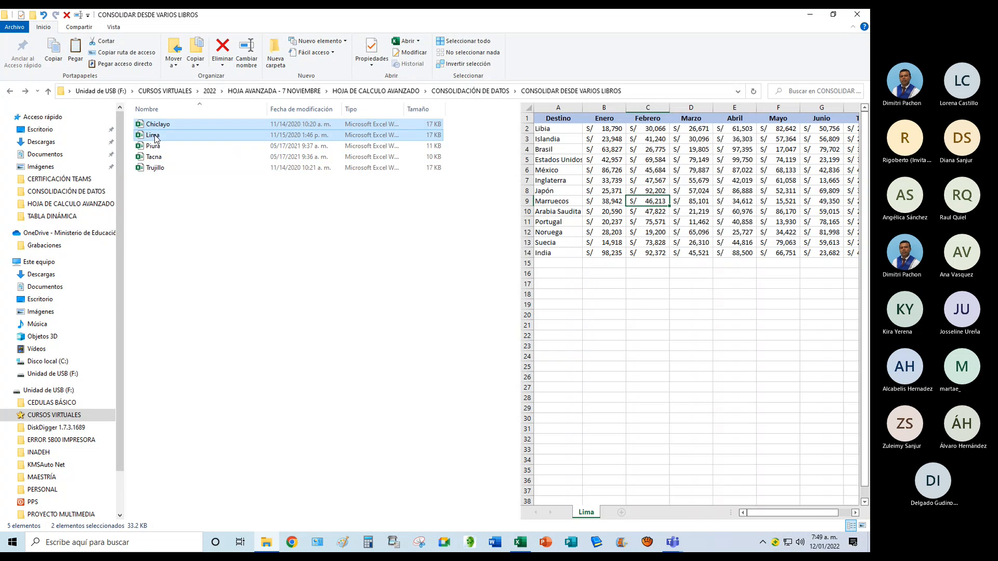
right_click(154, 136)
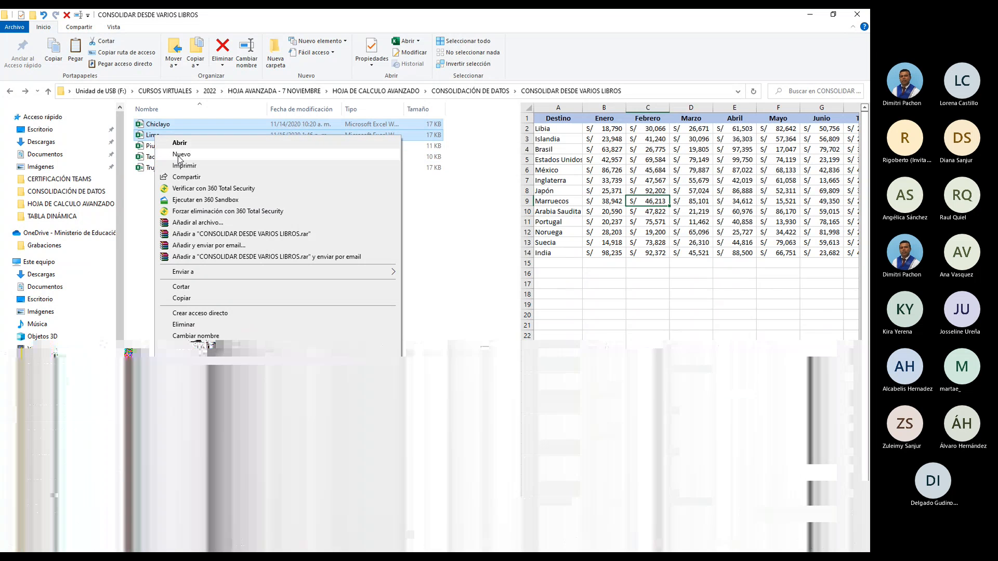
left_click(39, 129)
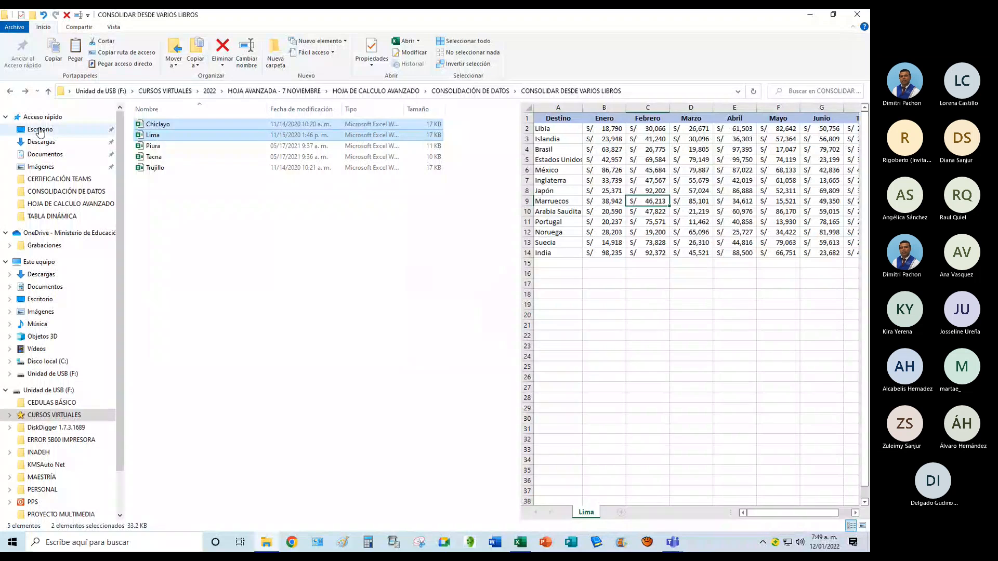
right_click(156, 176)
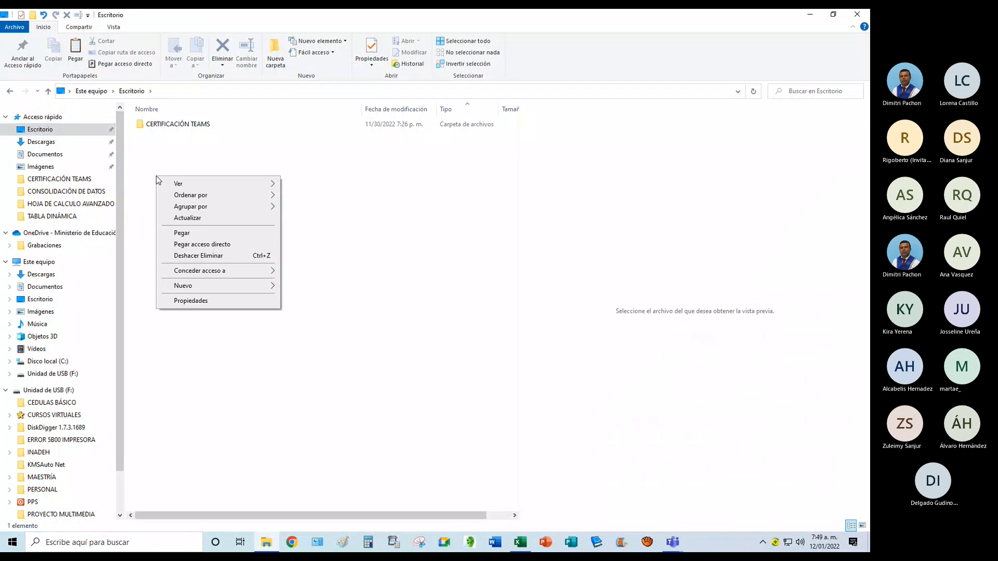
left_click(179, 232)
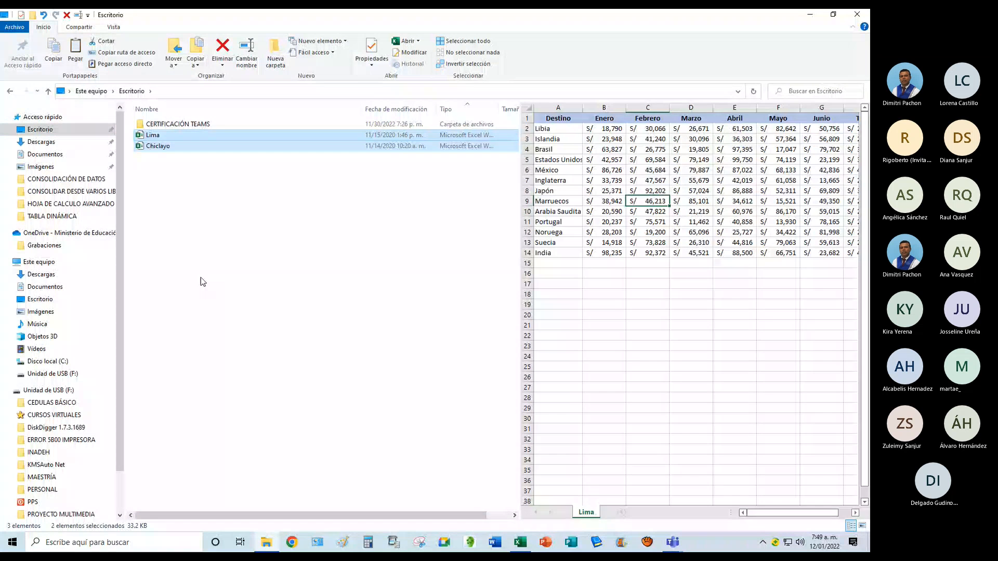
left_click(202, 279)
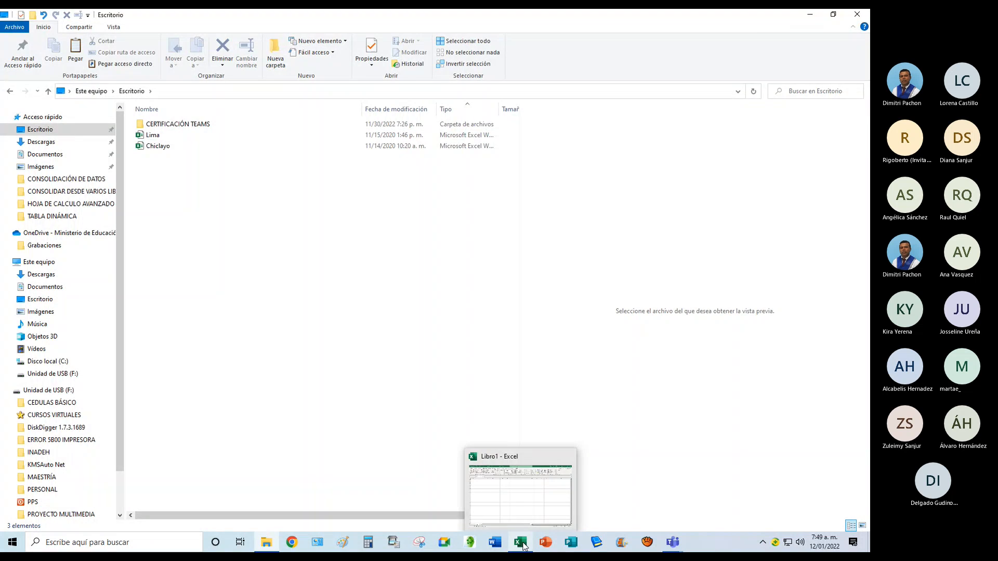
Switch to Excel, start Consolidar in the blank workbook and choose the Chiclayo file on the Escritorio as the reference.
left_click(521, 543)
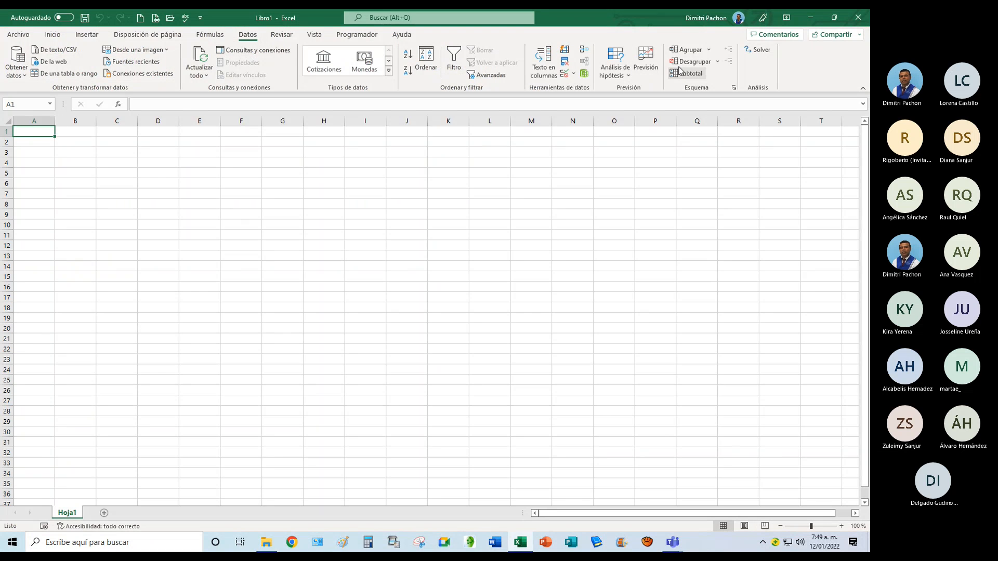
left_click(584, 49)
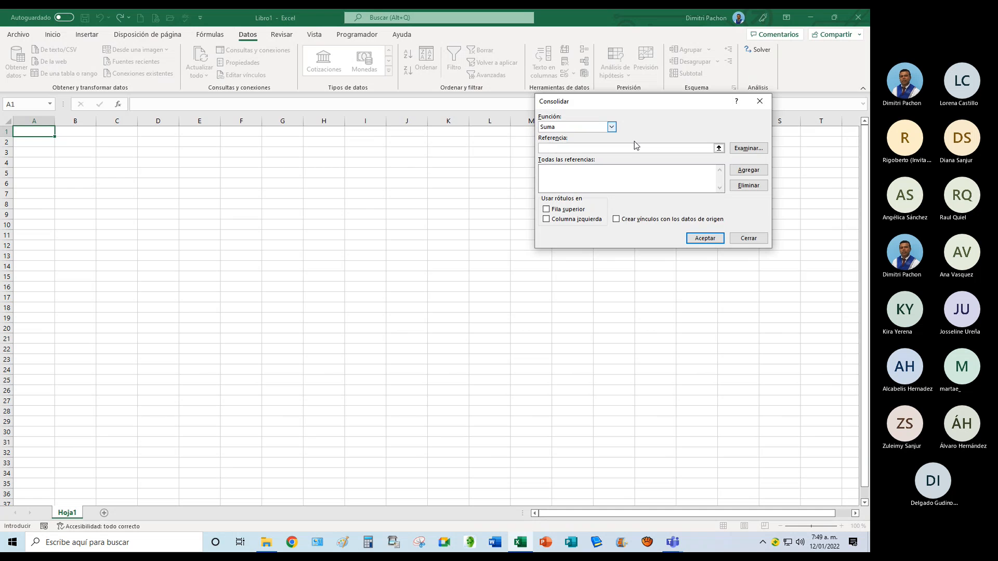
left_click(741, 149)
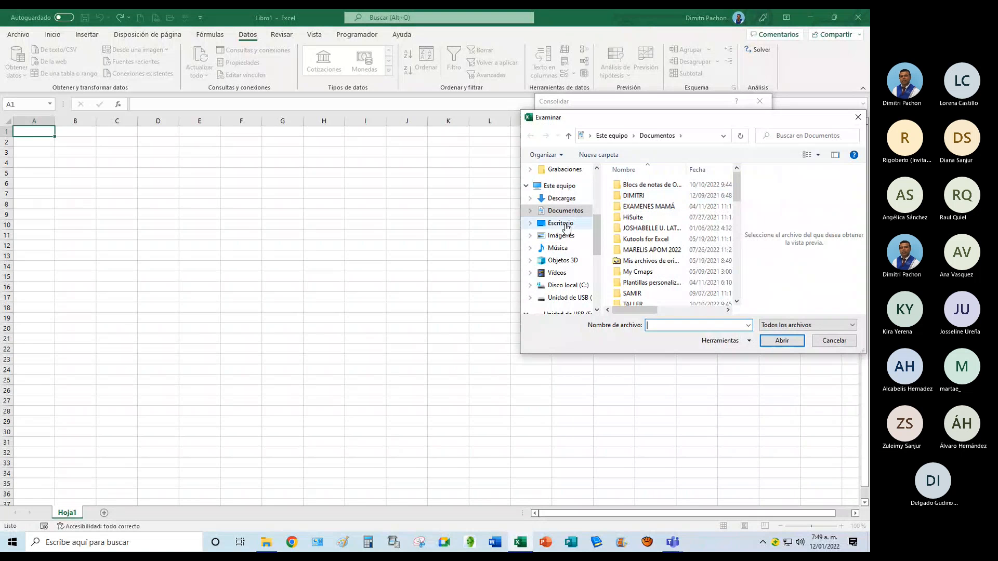
left_click(561, 224)
left_click(635, 195)
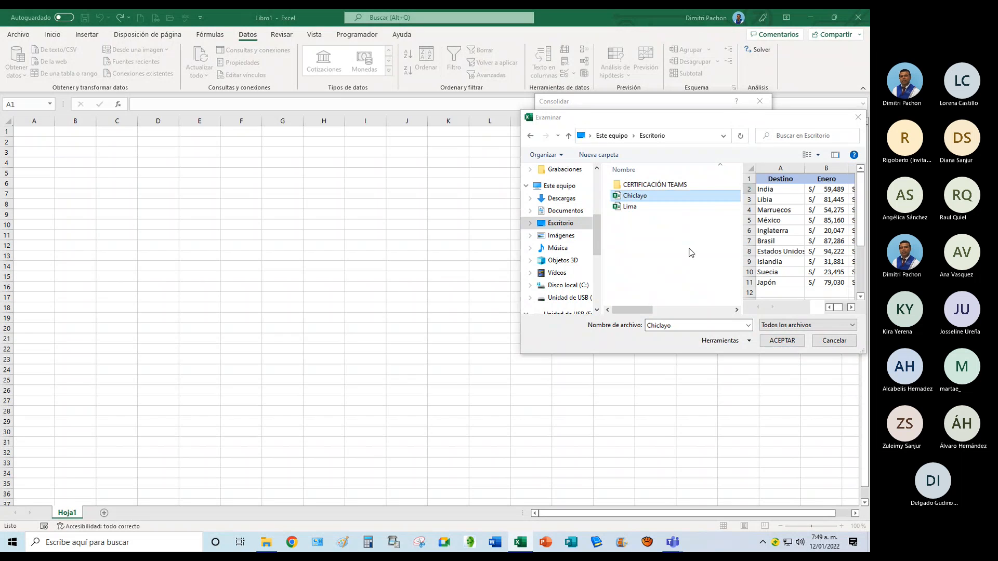
left_click(771, 339)
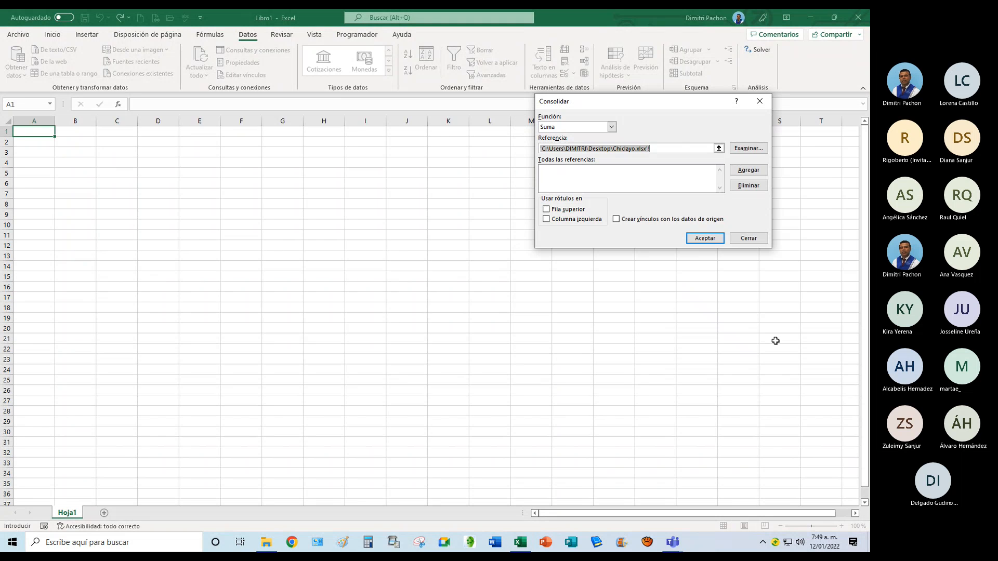
Try to add the desktop Chiclayo file to the consolidation references without a cell range, and close the dialog and the workbook.
left_click(749, 170)
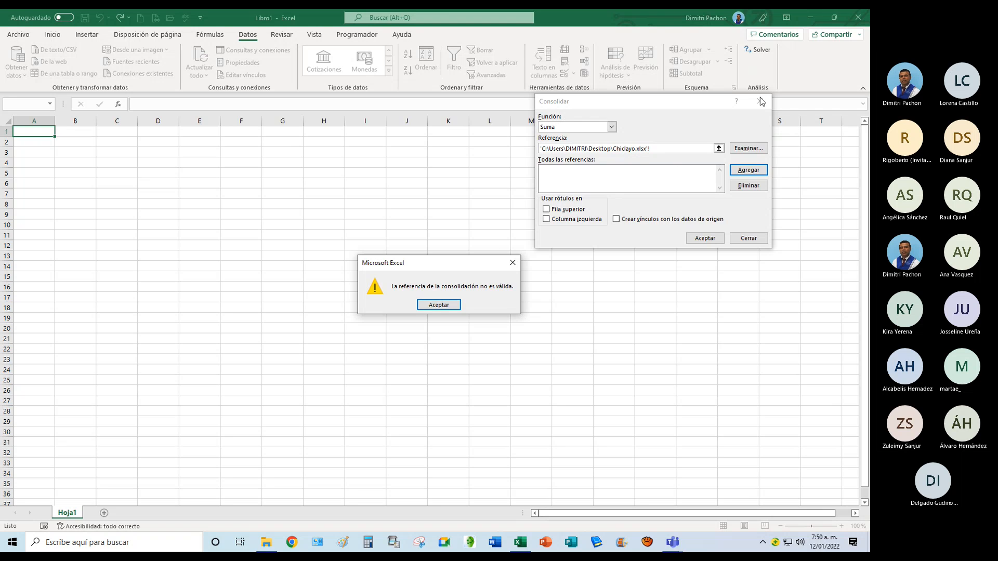
key("Return")
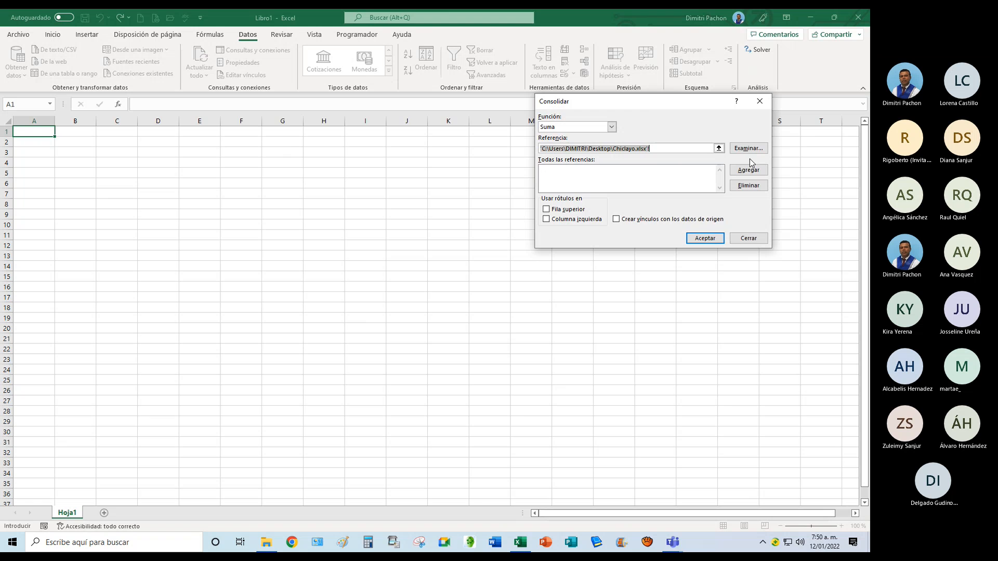
left_click(761, 104)
left_click(859, 19)
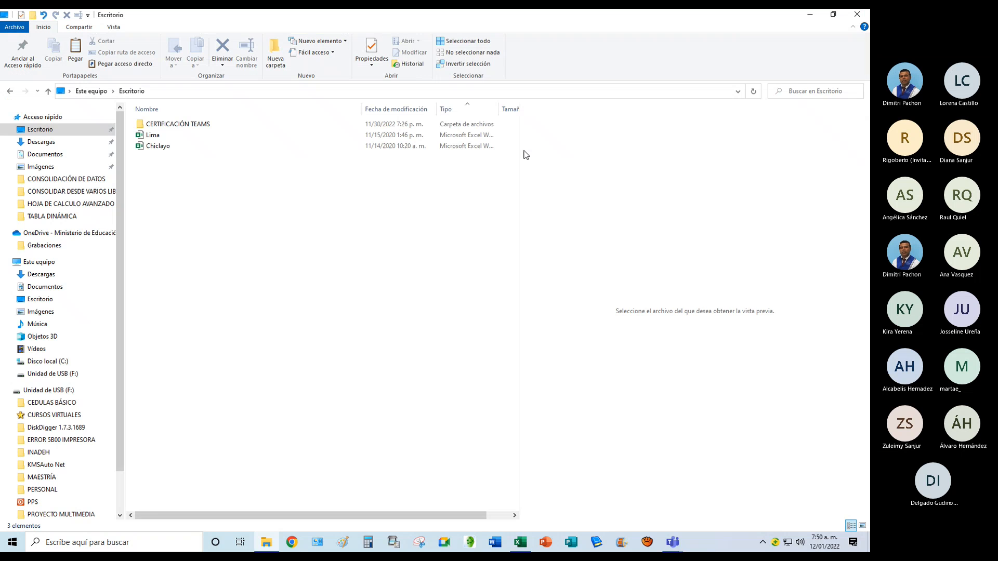
Delete the copies of the Lima and Chiclayo workbooks from the Escritorio folder.
double_click(156, 135)
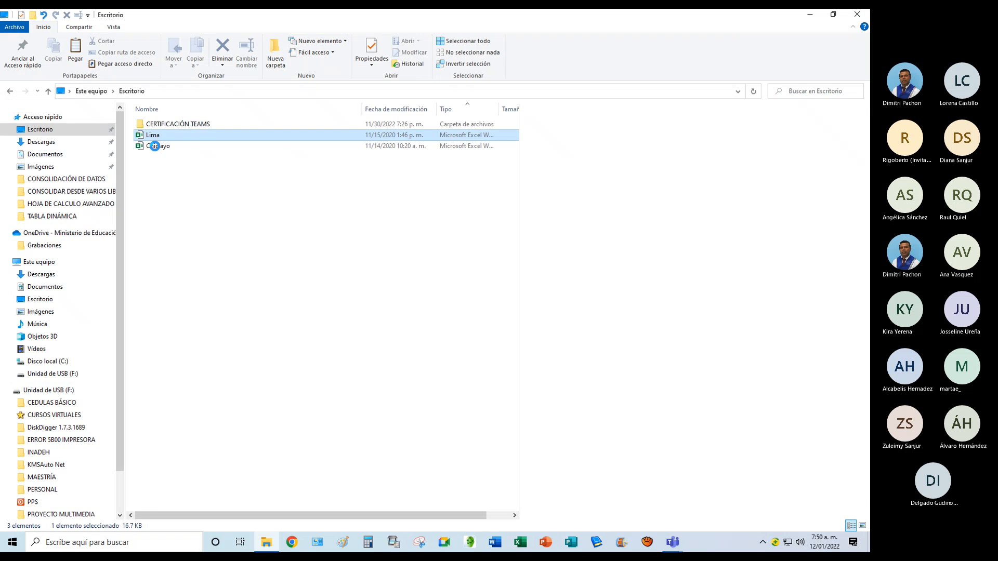
left_click(155, 147, "ctrl")
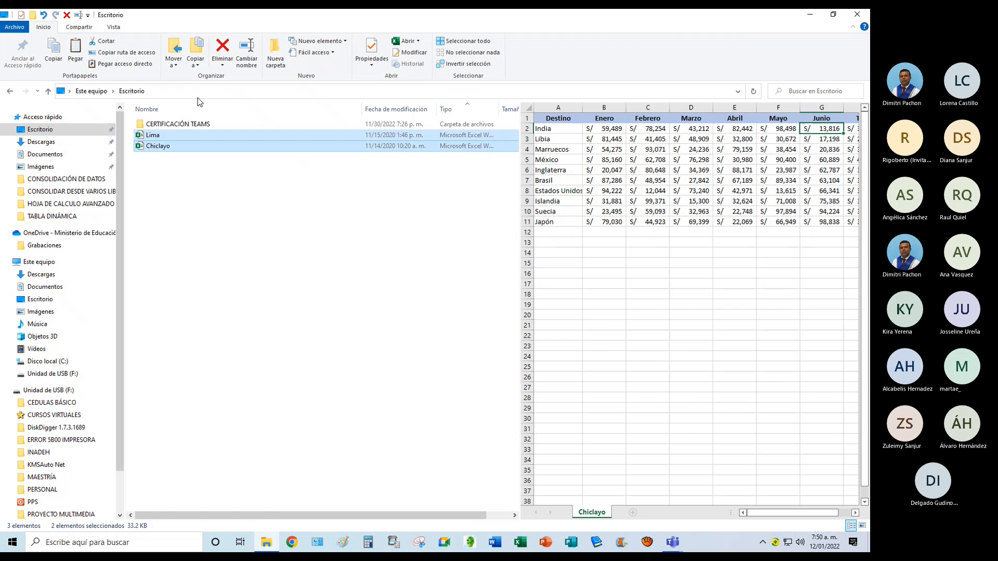
left_click(218, 59)
left_click(237, 76)
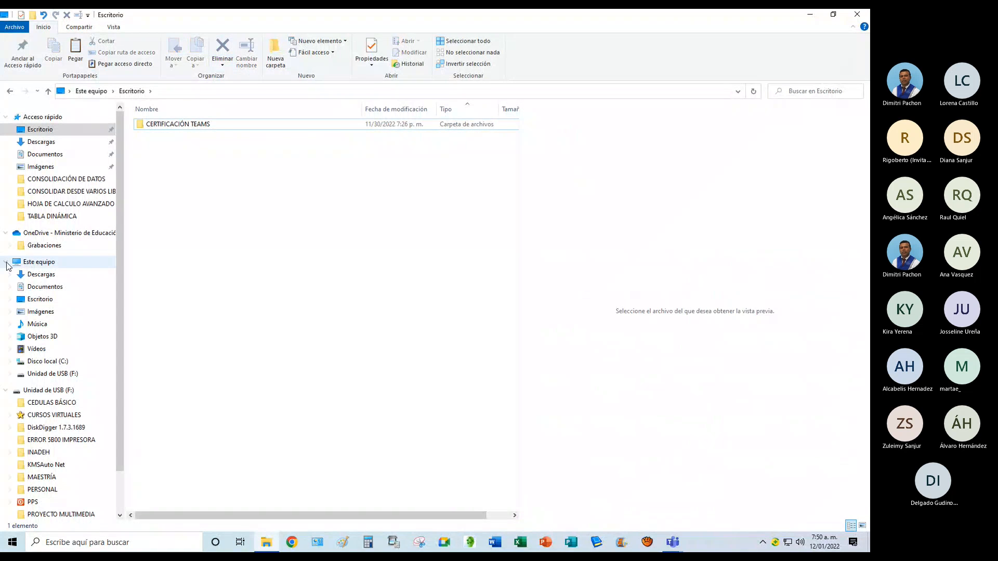
Return to the CONSOLIDACIÓN DE DATOS folder and preview the PRACTICA #2 and PRÁCTICA #1 CONSOLIDAR CON TABLA DINÁMICA workbooks.
left_click(10, 92)
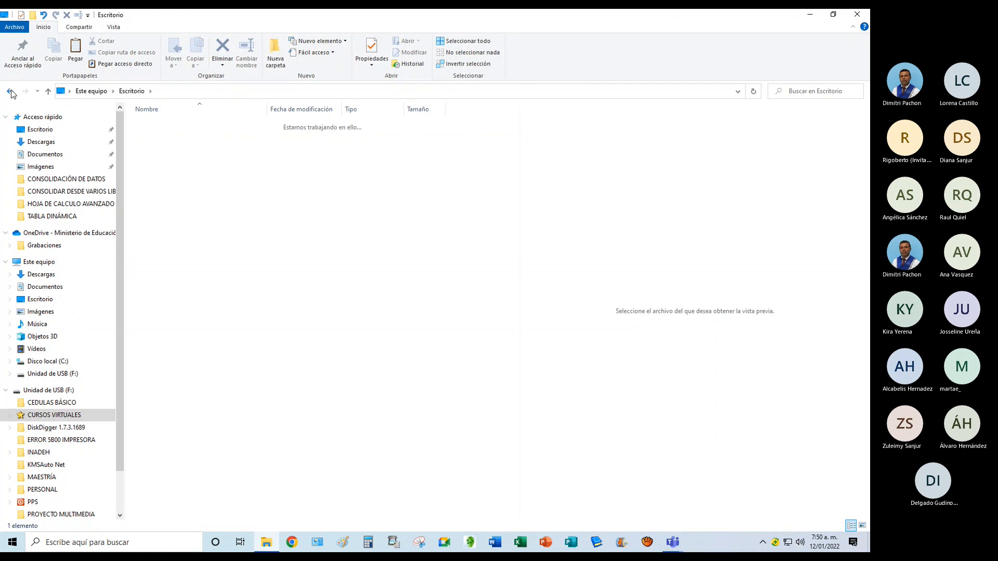
left_click(10, 92)
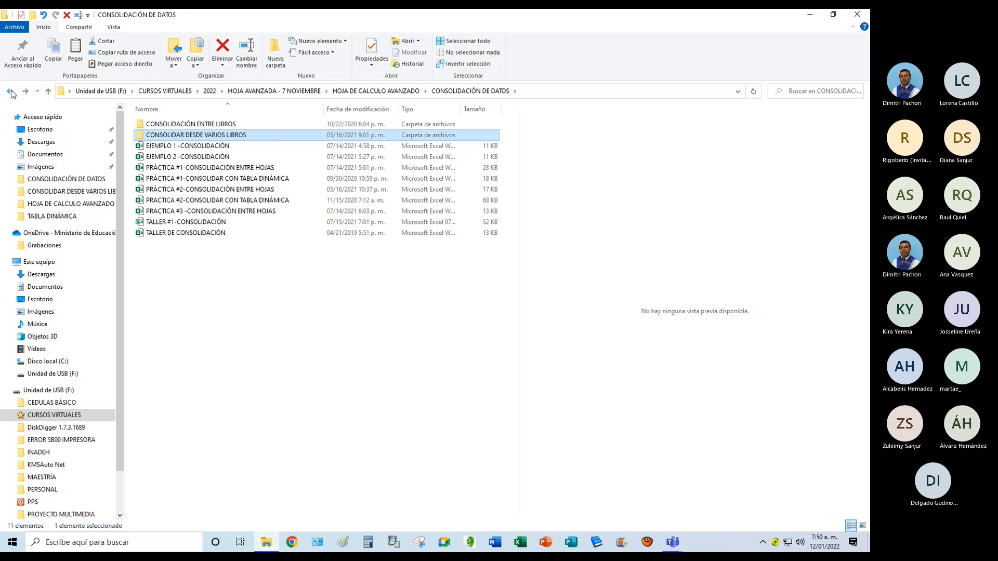
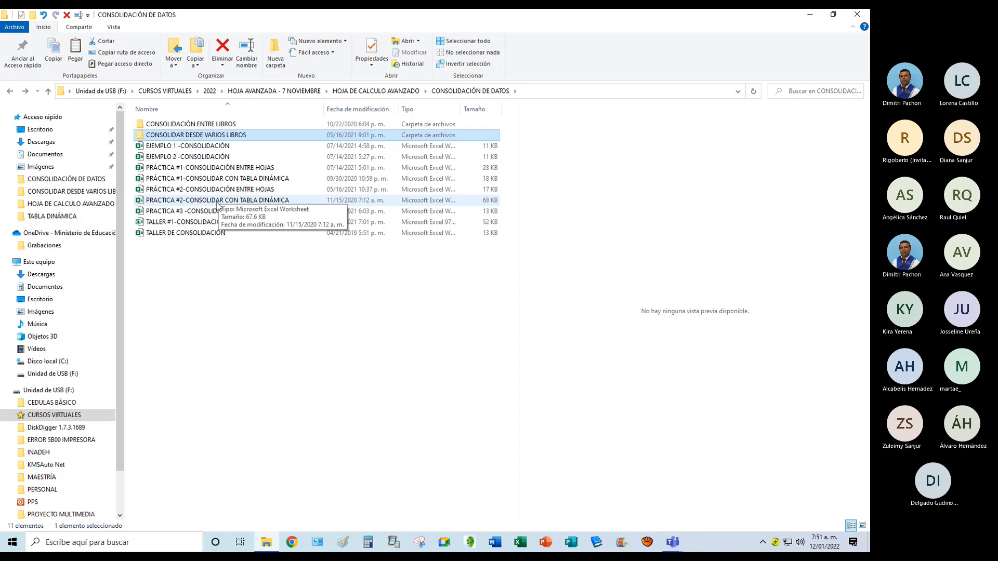
left_click(216, 202)
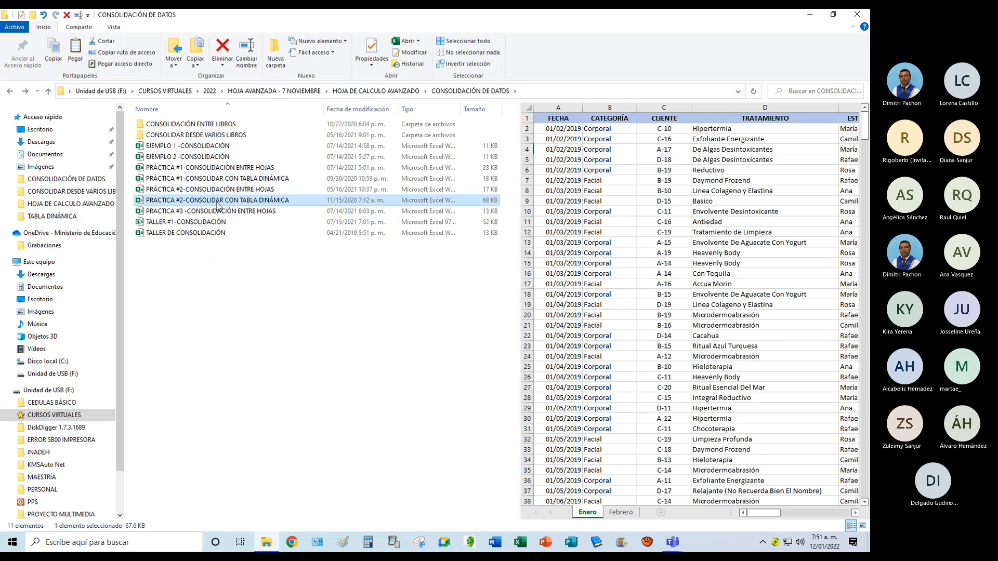
left_click(220, 179)
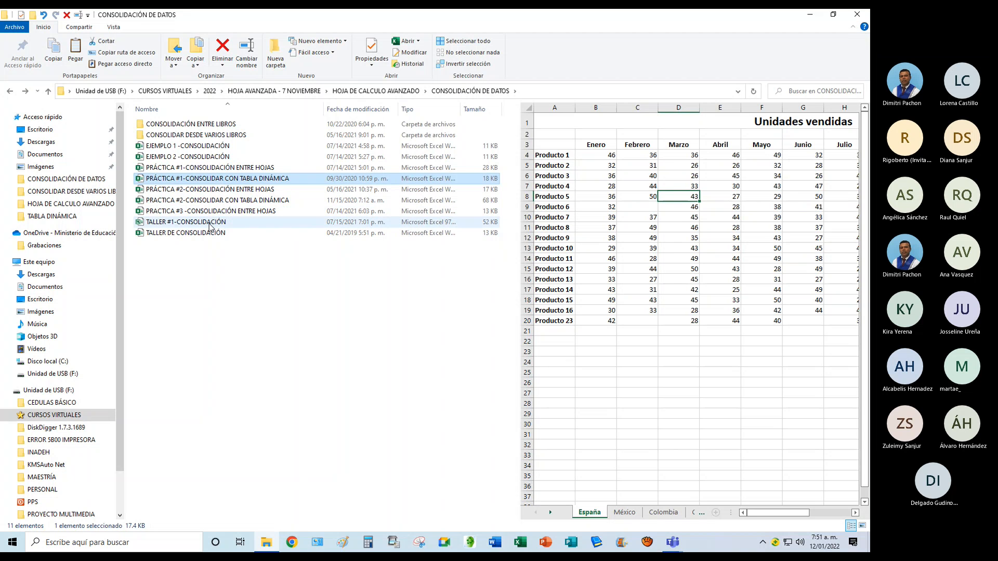
Preview the TALLER #1-CONSOLIDACIÓN and PRACTICA #3 -CONSOLIDACIÓN ENTRE HOJAS workbooks in the folder.
left_click(210, 223)
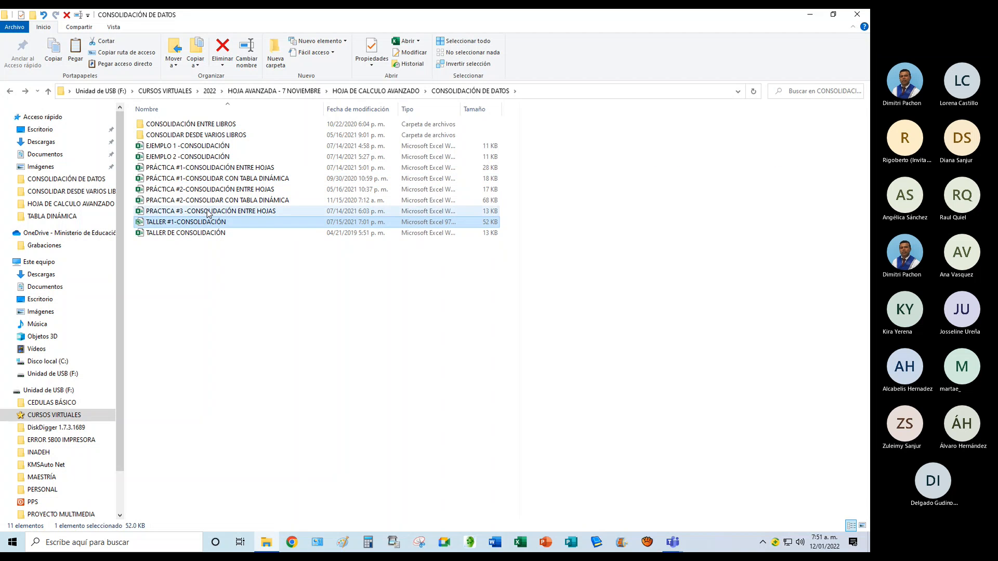
left_click(208, 213)
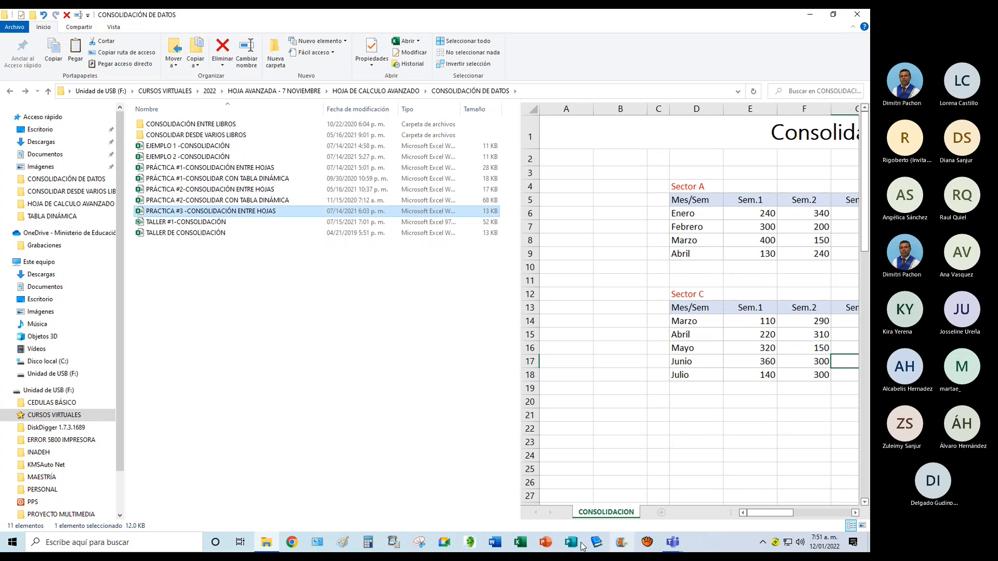
Switch to Excel and create a blank workbook.
left_click(520, 542)
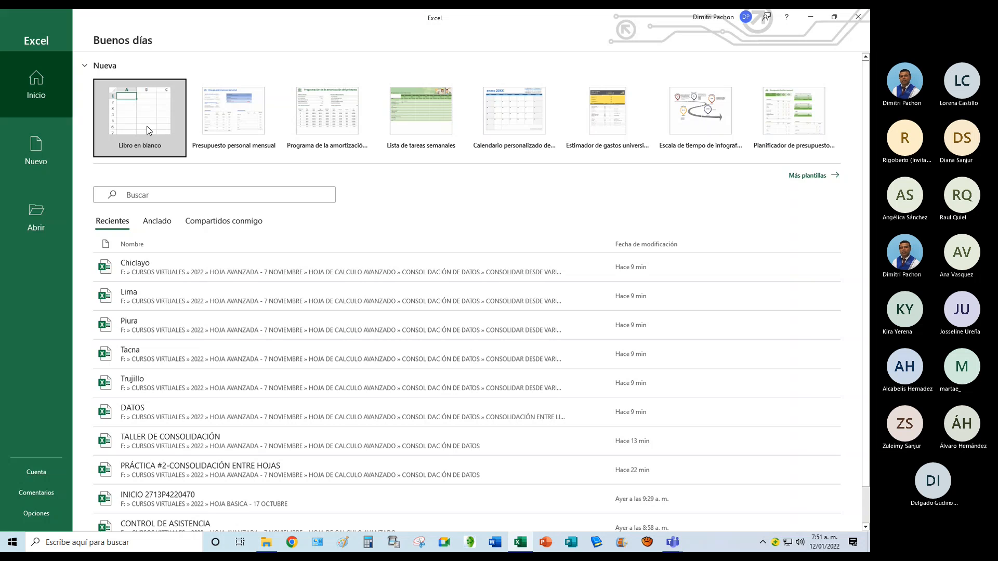
left_click(147, 127)
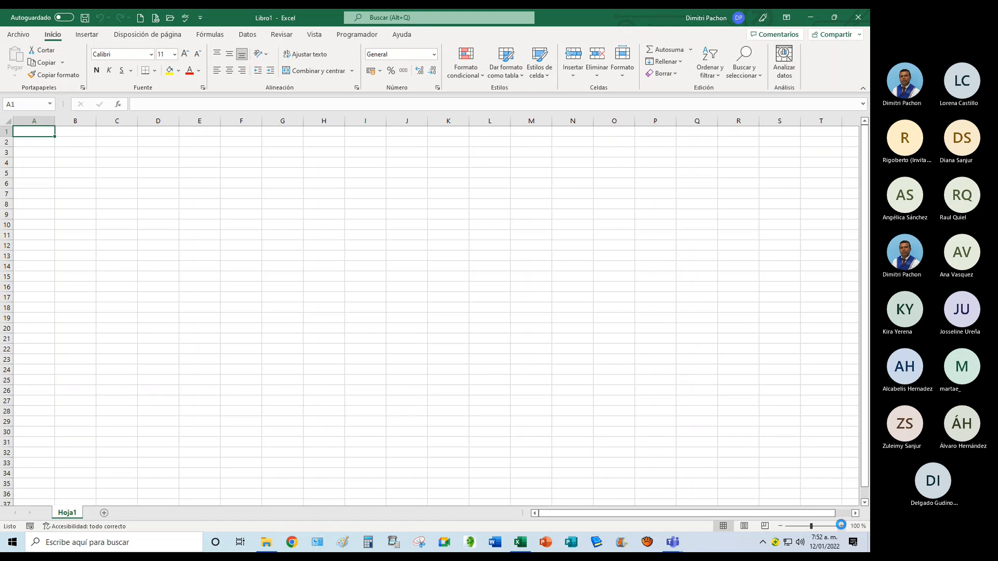
left_click(842, 527)
left_click(841, 527)
left_click(842, 526)
left_click(841, 526)
left_click(841, 526)
left_click(842, 526)
left_click(841, 526)
left_click(841, 526)
left_click(841, 527)
left_click(842, 527)
left_click(841, 526)
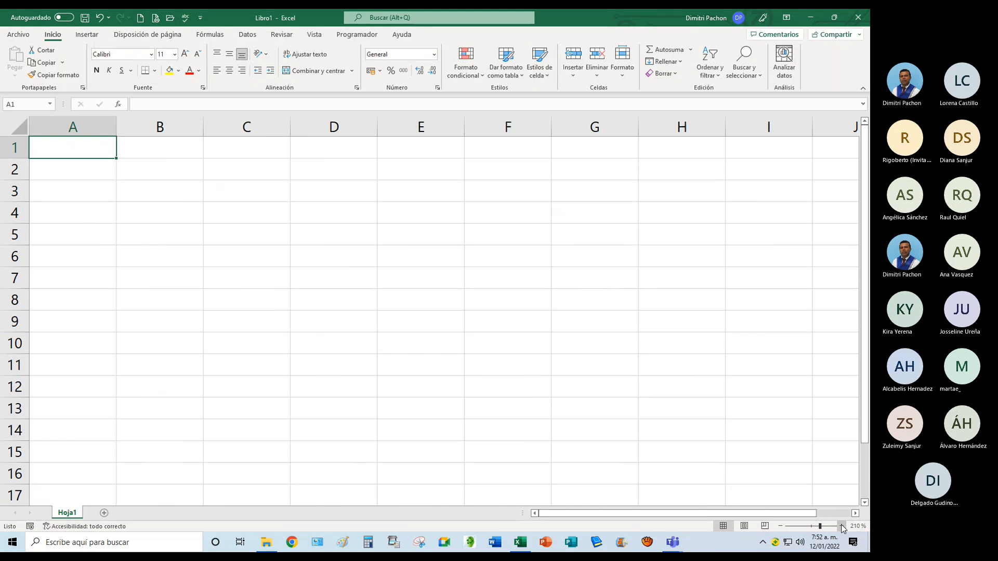
Enter the header row with the person's first name in A1, ENERO in B1 and FEBRERO in C1.
type("h")
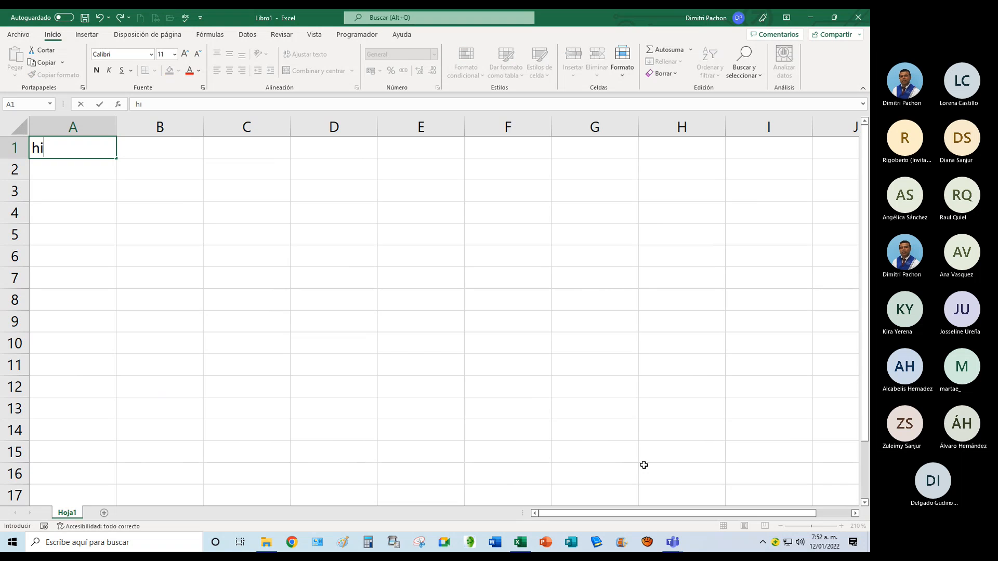
key("BackSpace")
type("HUGO")
key("Tab")
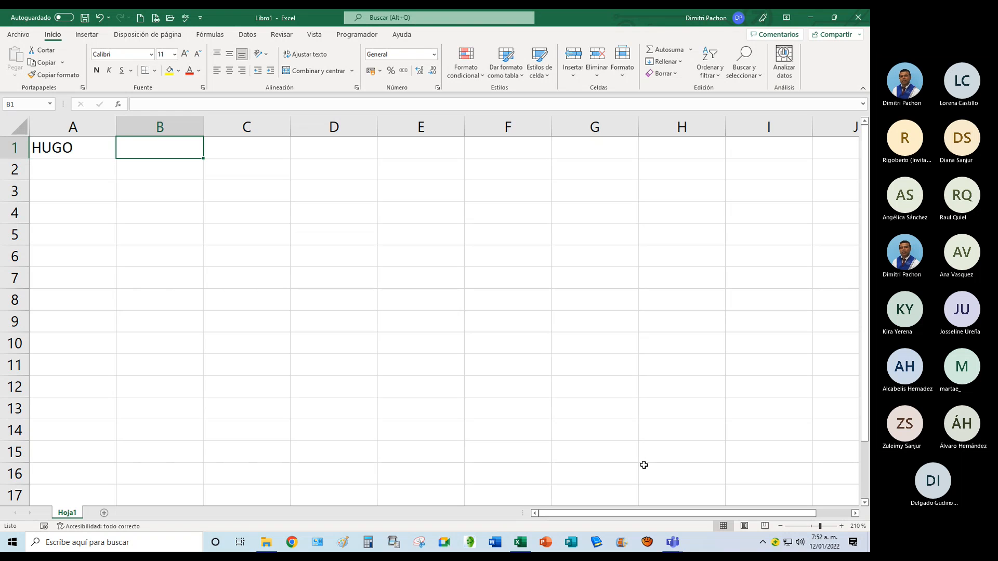
type("ENERO")
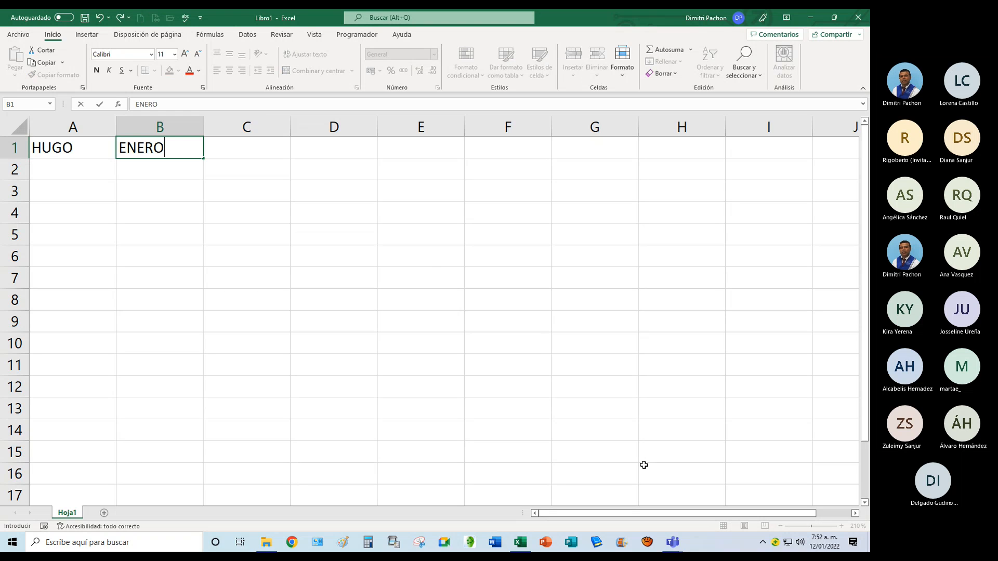
key("Tab")
type("FEV")
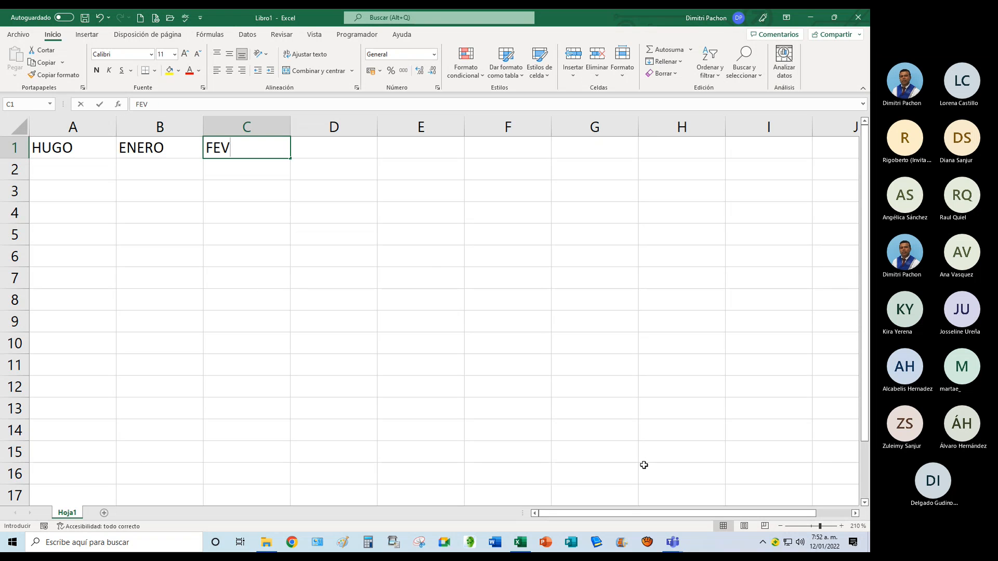
key("BackSpace")
type("BRERO")
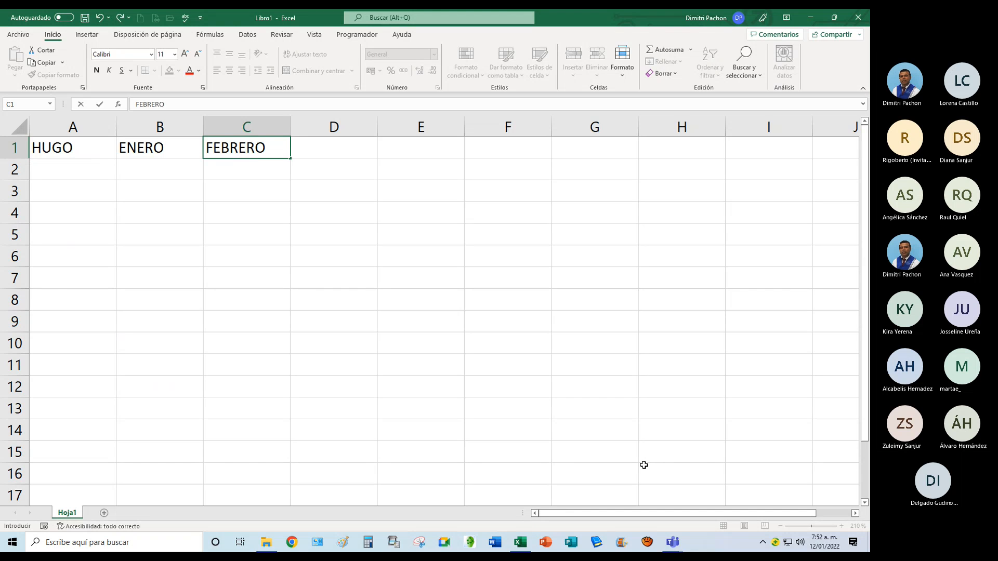
key("Return")
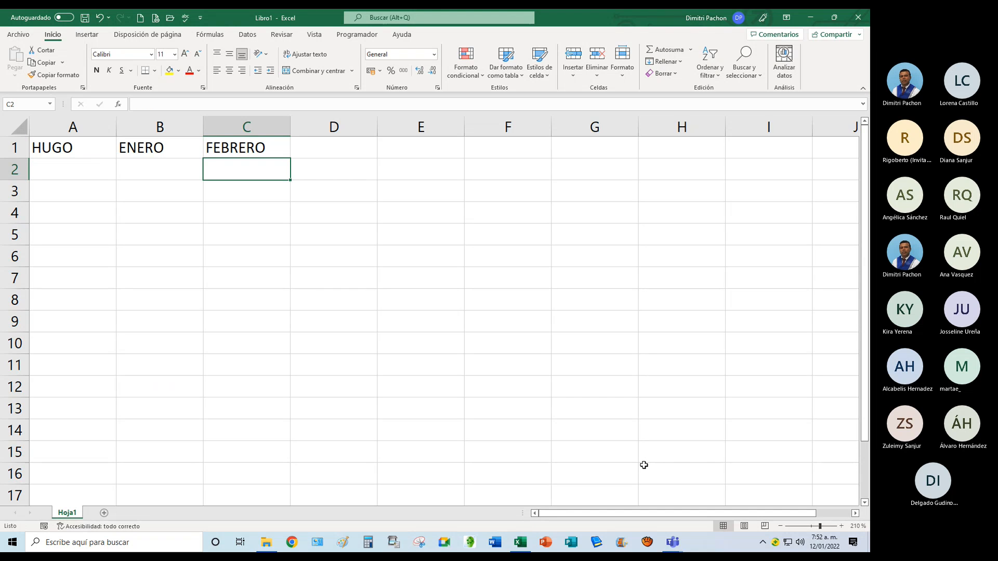
Enter PRODUCTO1 in A2, without a space before the number, and fill the series down to PRODUCTO5 in A6.
left_click(83, 163)
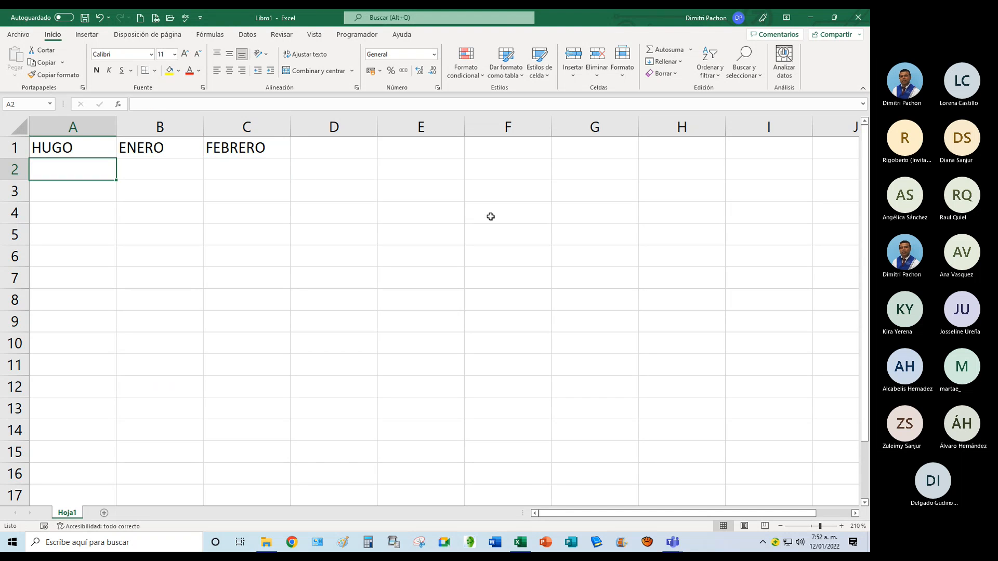
type("PRO")
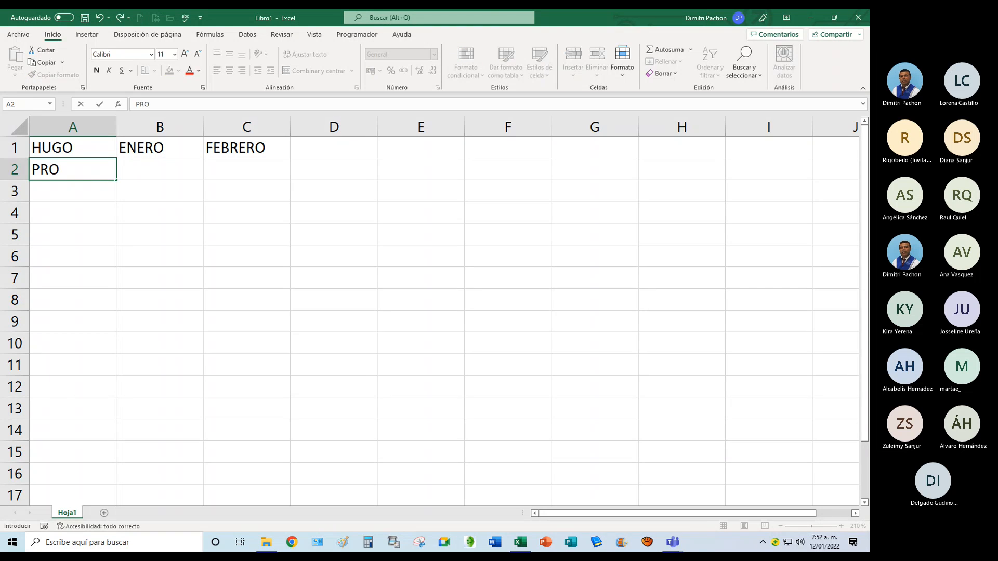
type("DUCTO 1")
key("Return")
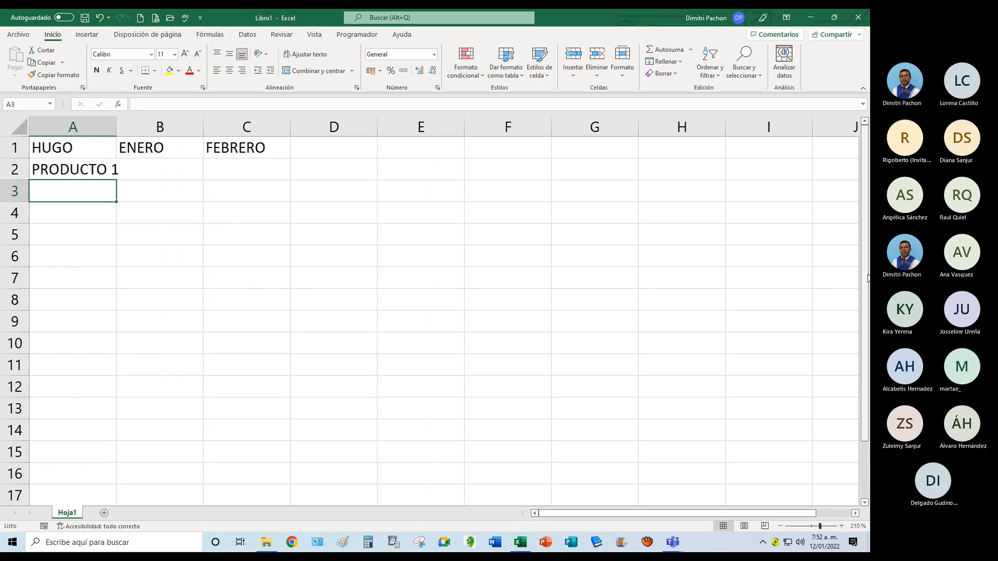
key("Up")
key("F2")
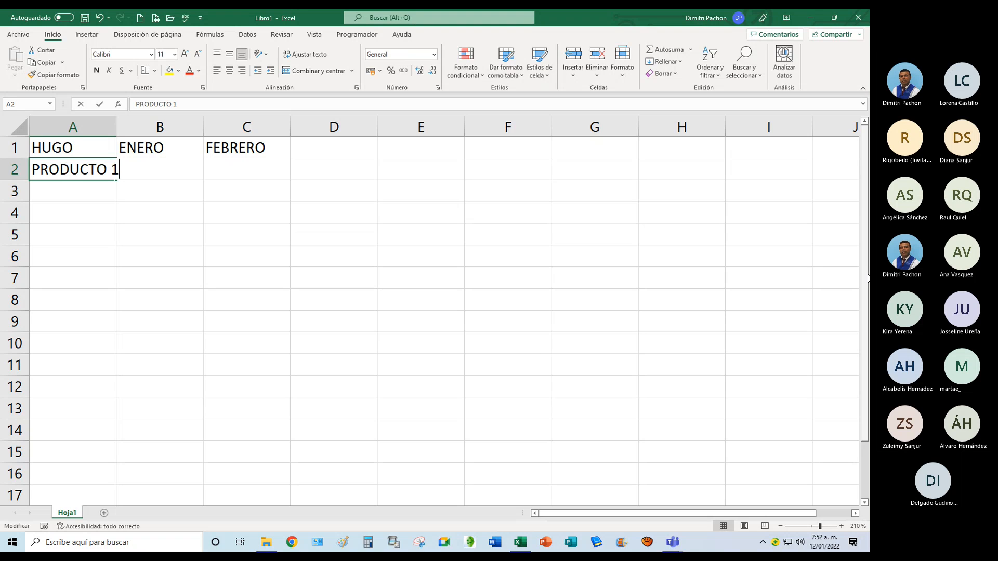
key("BackSpace")
key("BackSpace")
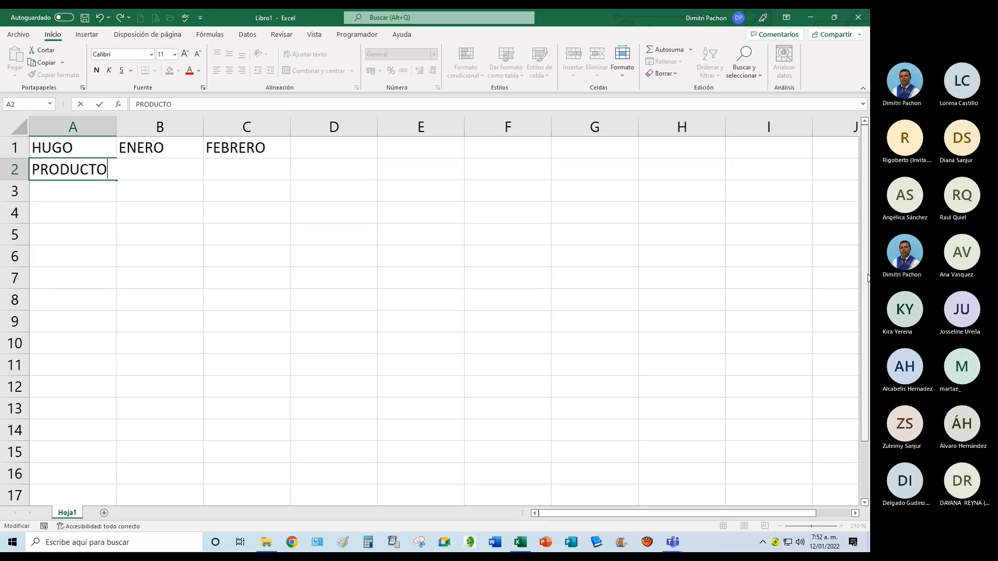
type("1")
key("Return")
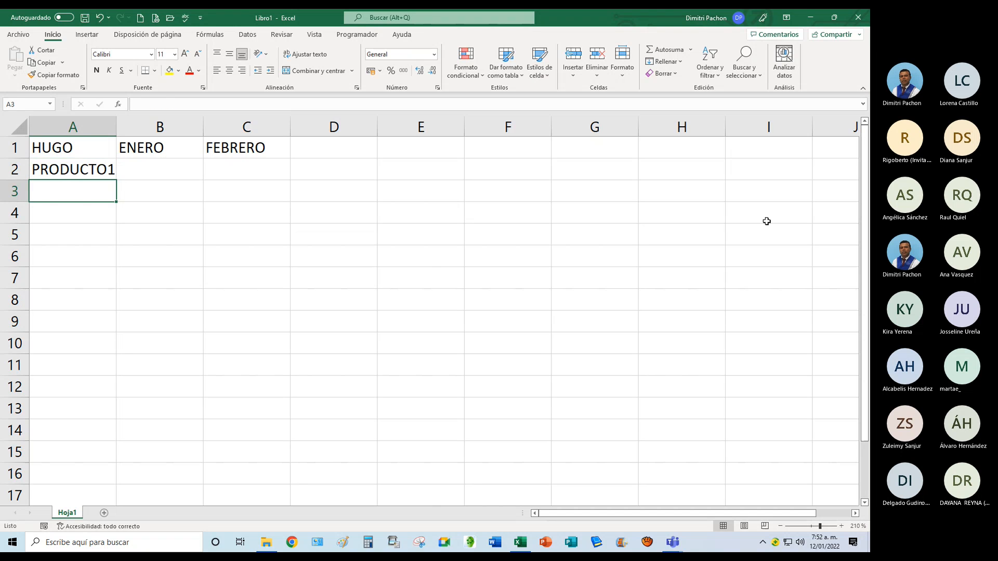
left_click(75, 177)
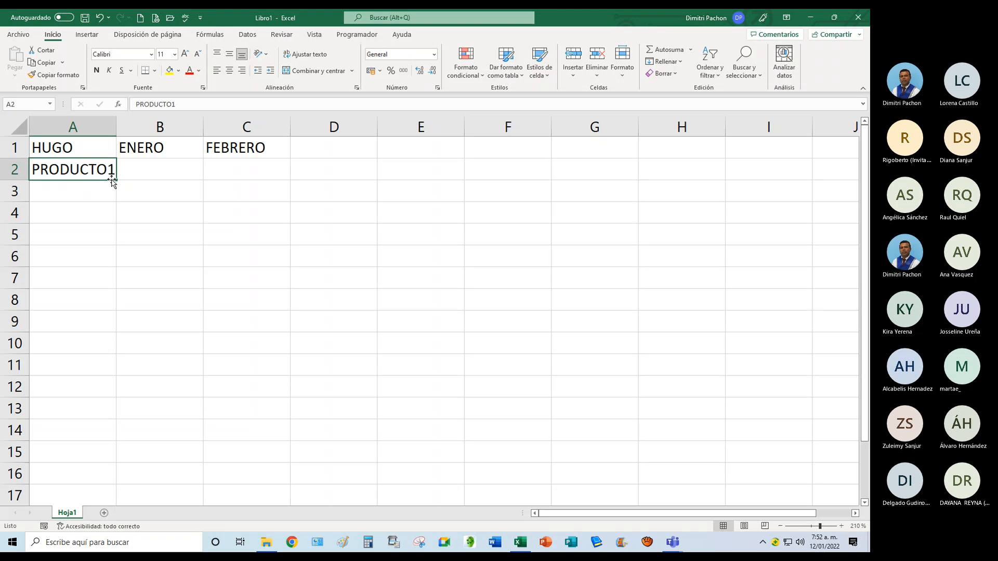
left_click_drag(115, 180, 114, 263)
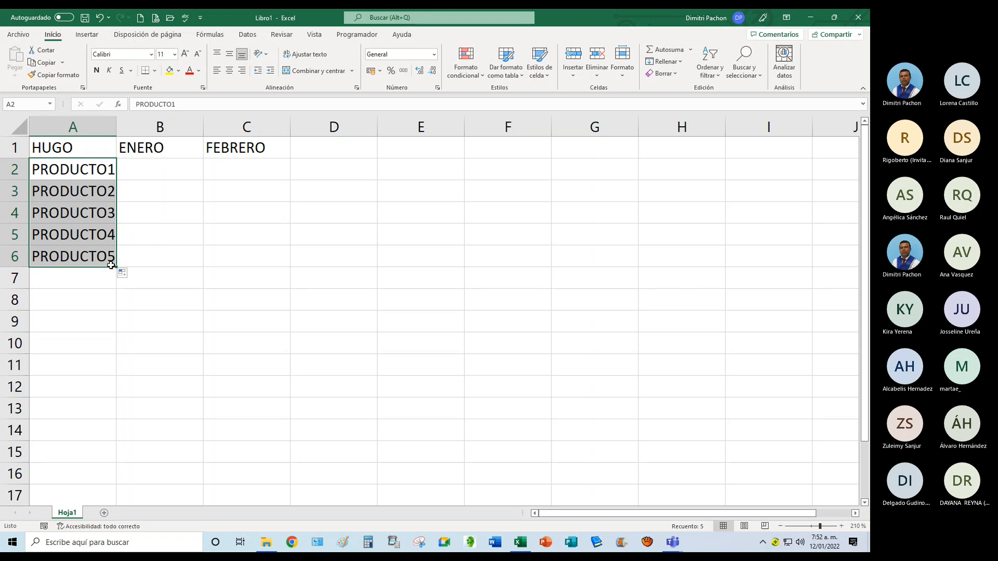
Apply the B/. Español (Panamá) accounting format to the range B2:C6.
left_click(146, 166)
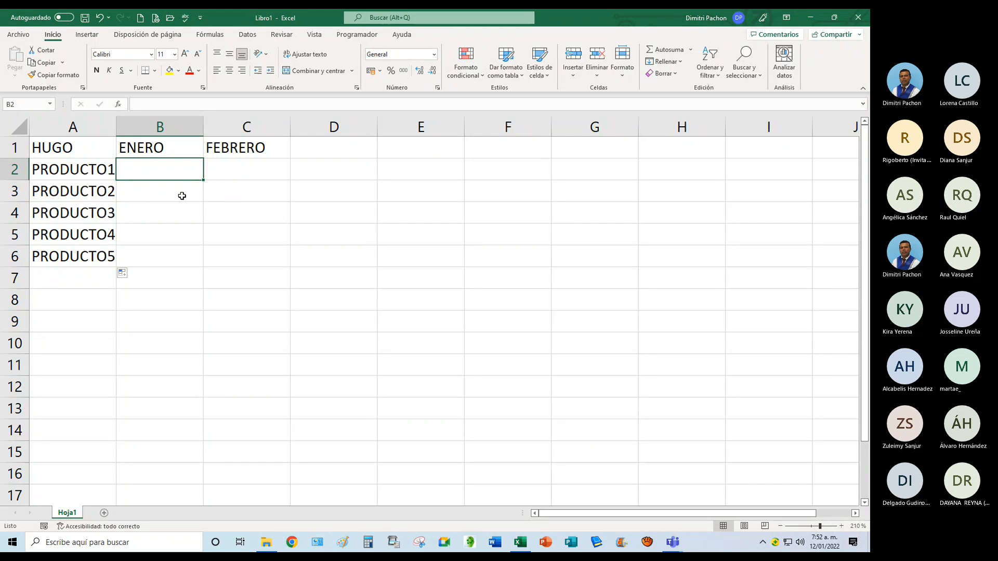
left_click_drag(178, 174, 244, 250)
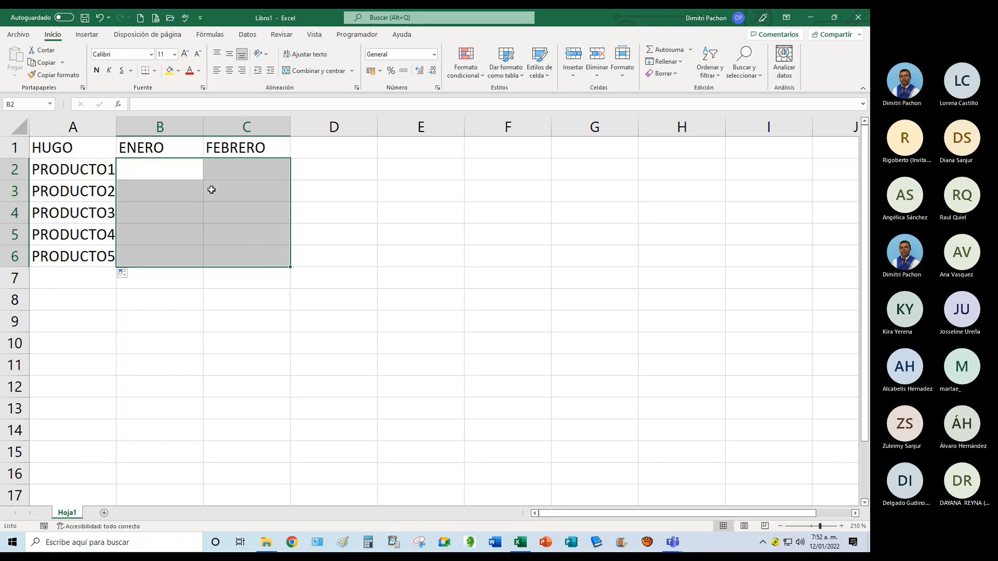
left_click(381, 76)
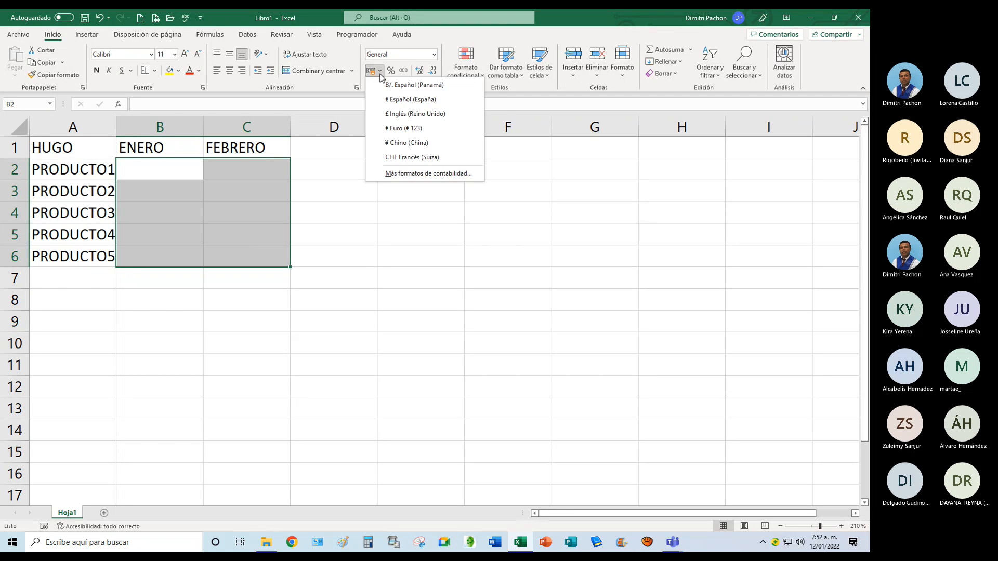
left_click(395, 83)
Enter the ENERO amounts 9765, 8208, 13826, 18279 and 5466 in cells B2 to B6.
left_click(177, 168)
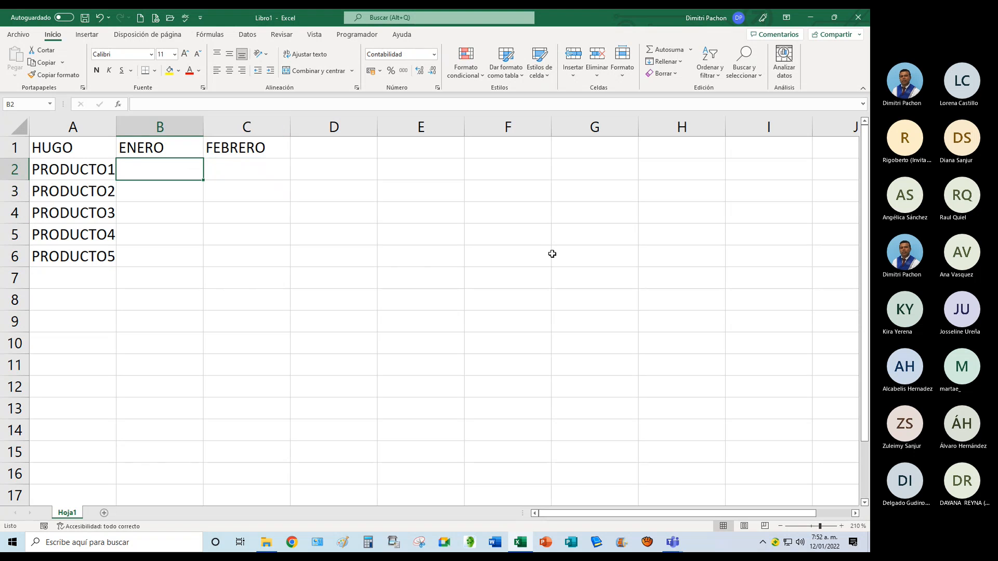
type("97")
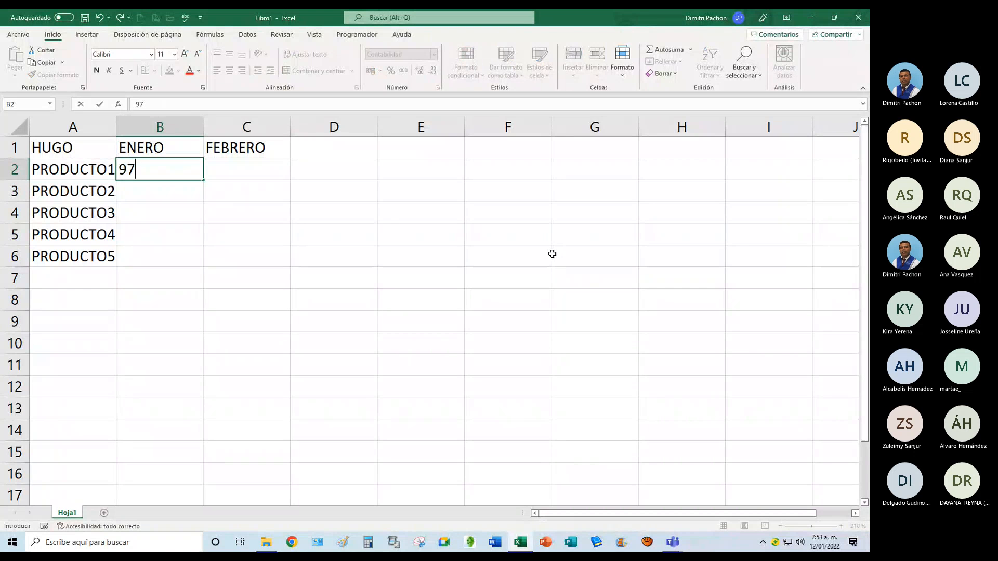
type("65")
key("Return")
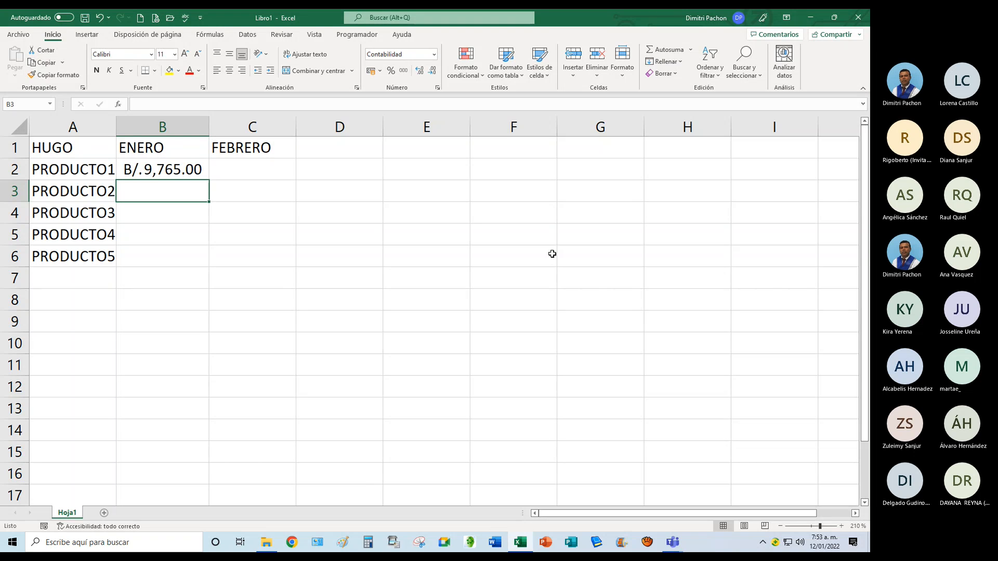
type("8208")
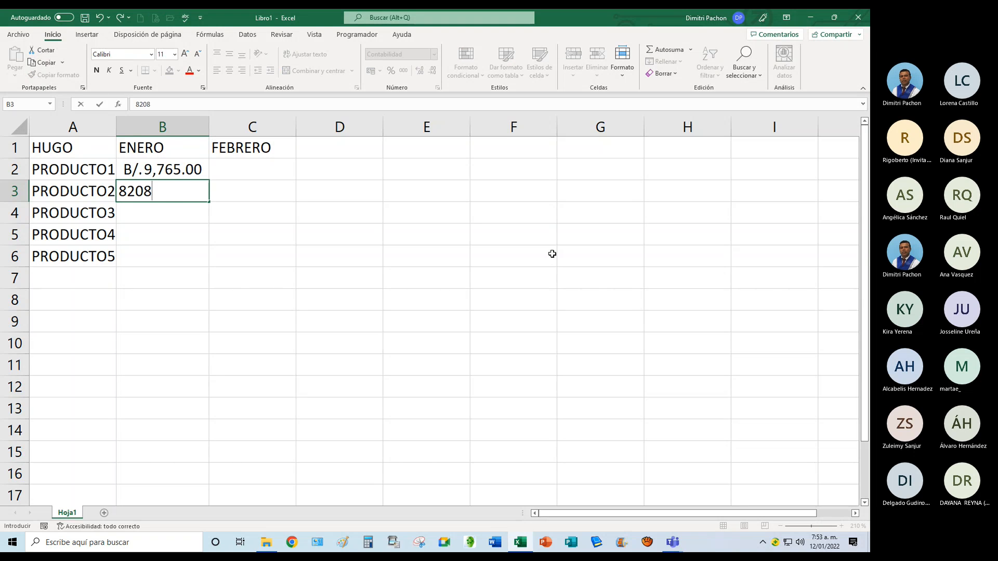
key("Return")
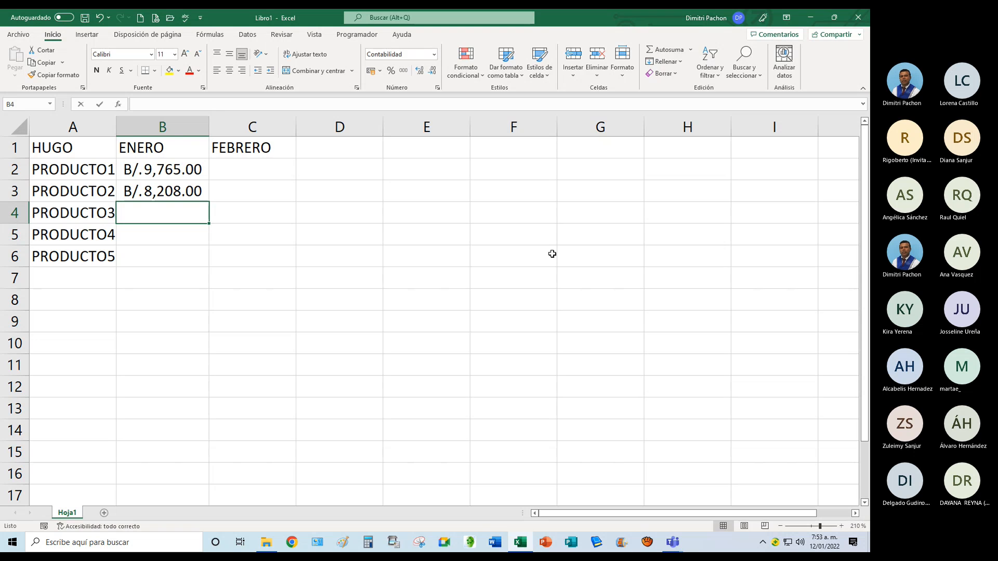
type("13826")
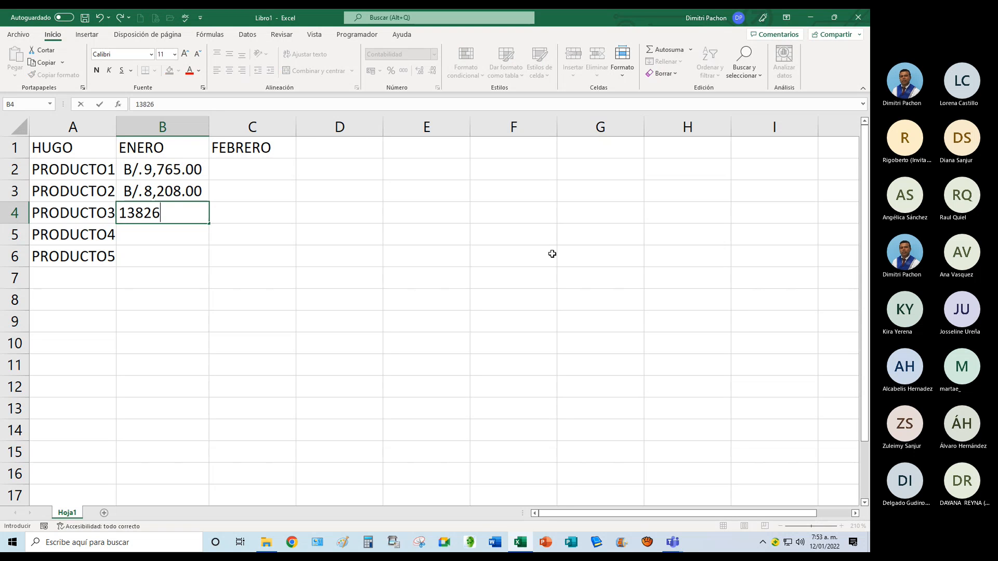
key("Return")
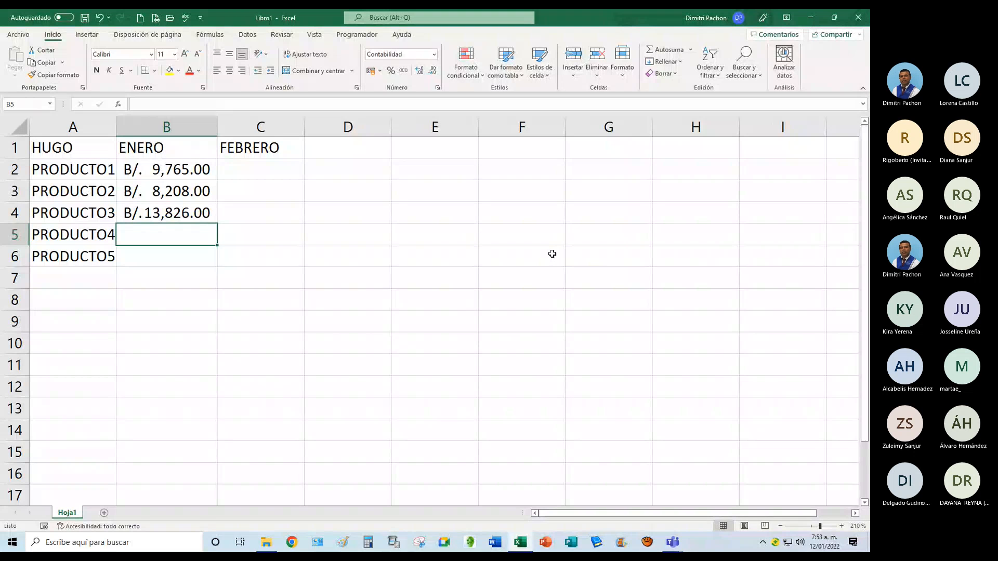
type("18")
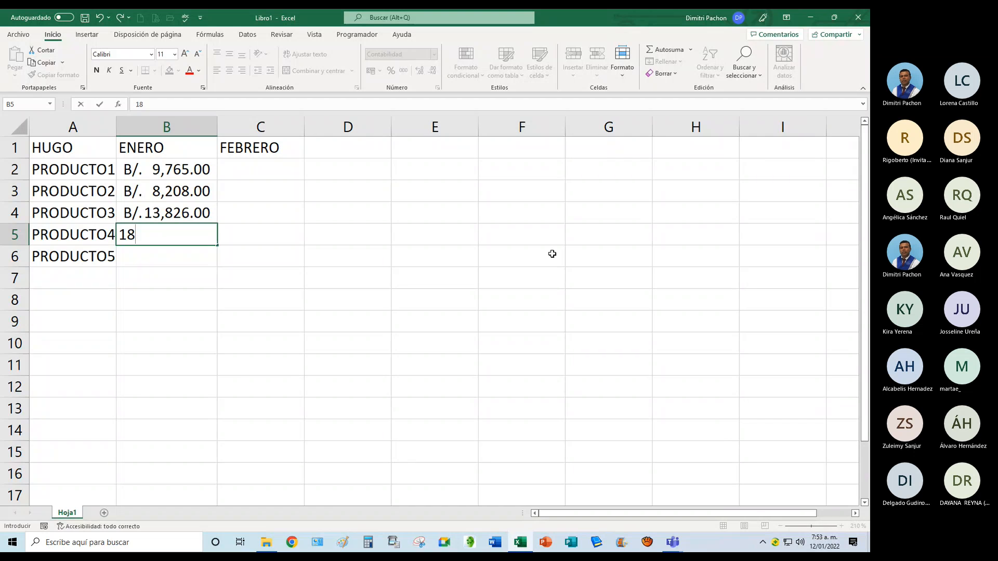
type(",279")
key("Return")
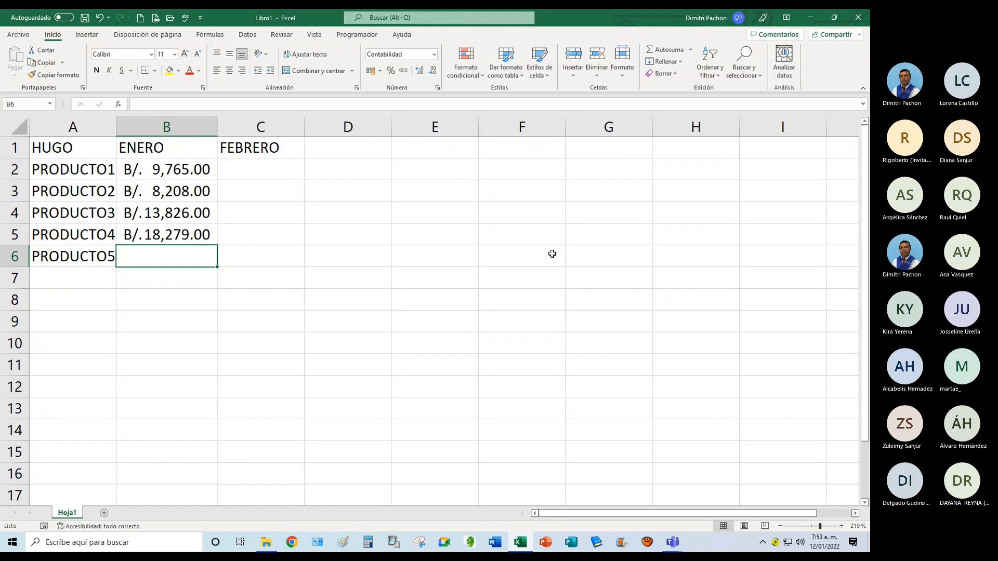
type("5,4")
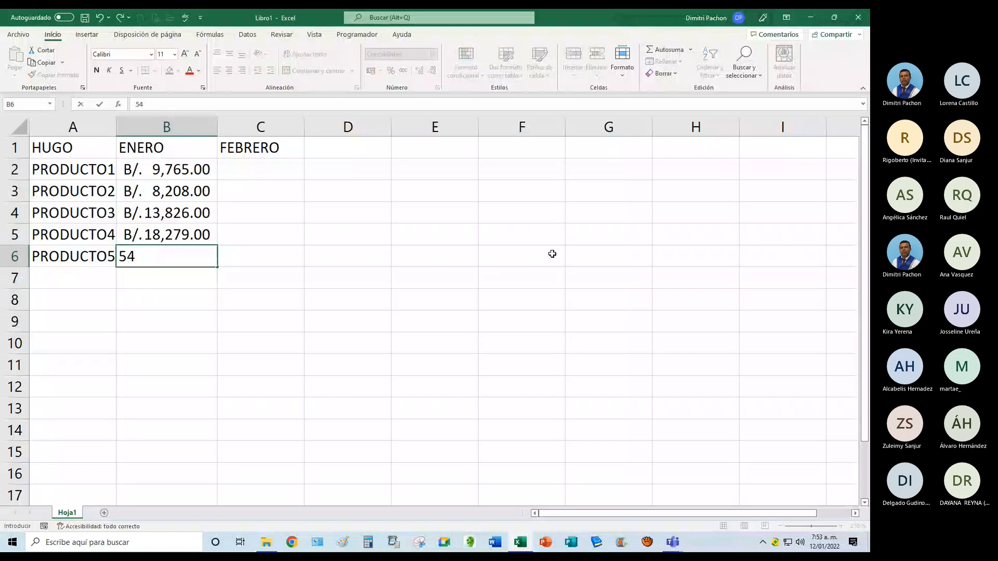
type("66")
key("Return")
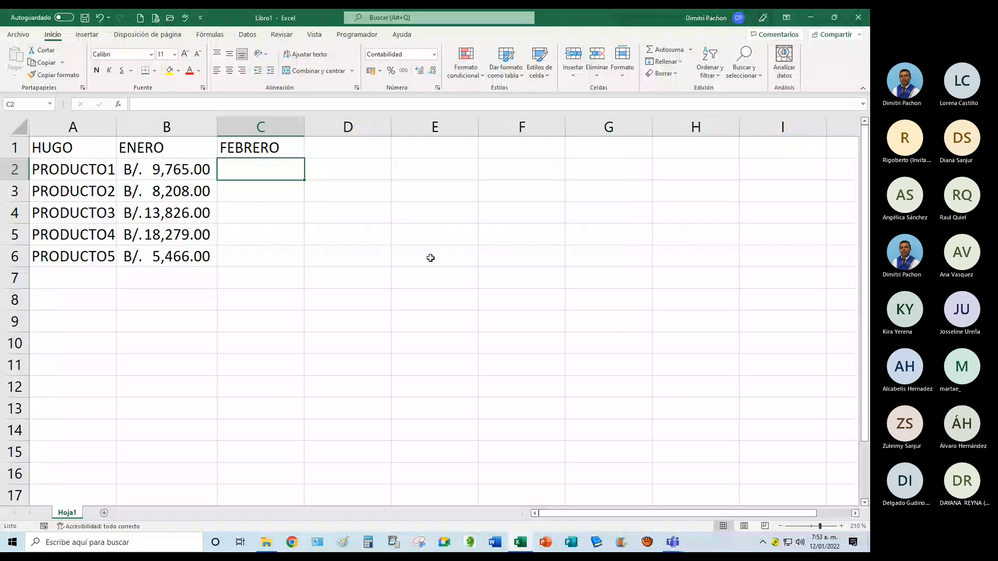
Enter the FEBRERO amounts 14564, 6224, 10691, 11618 and 13567 in cells C2 to C6.
type("1")
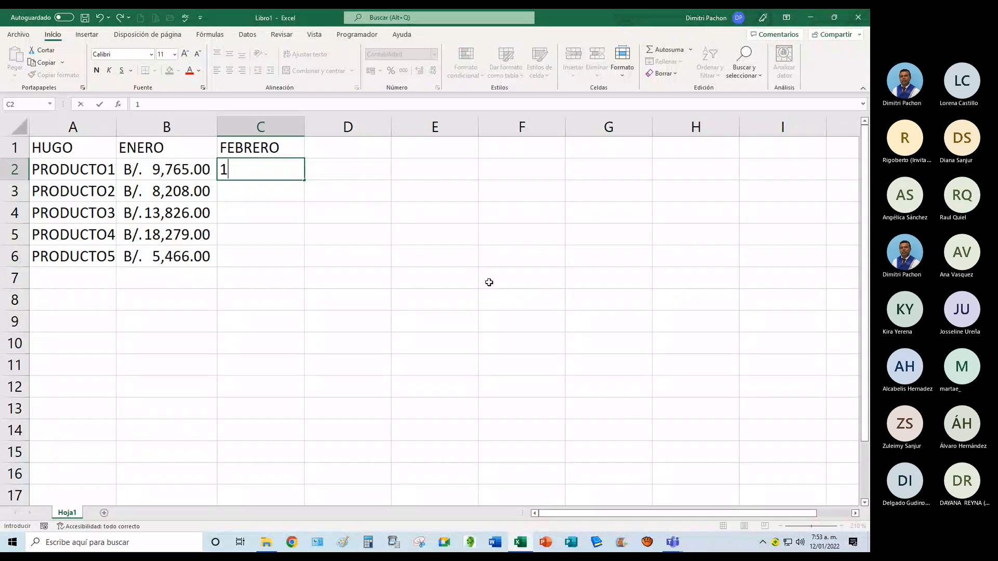
type("4564")
key("Return")
type("6")
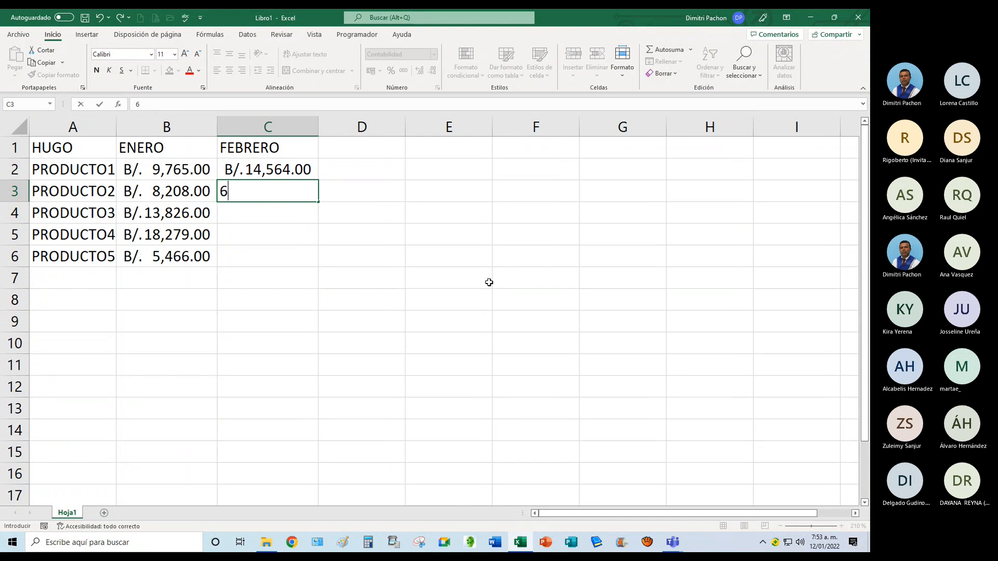
type("224")
key("Return")
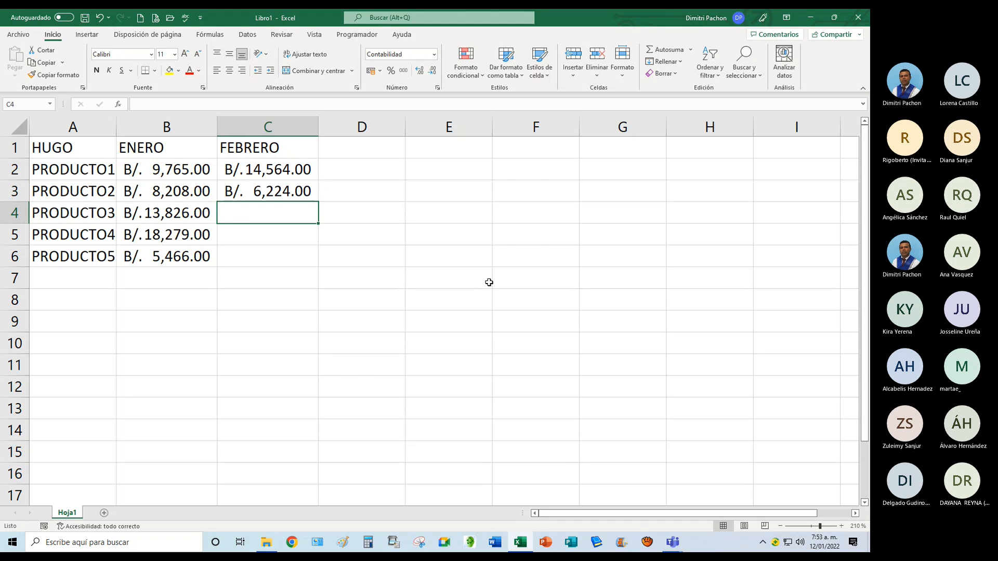
type("10691")
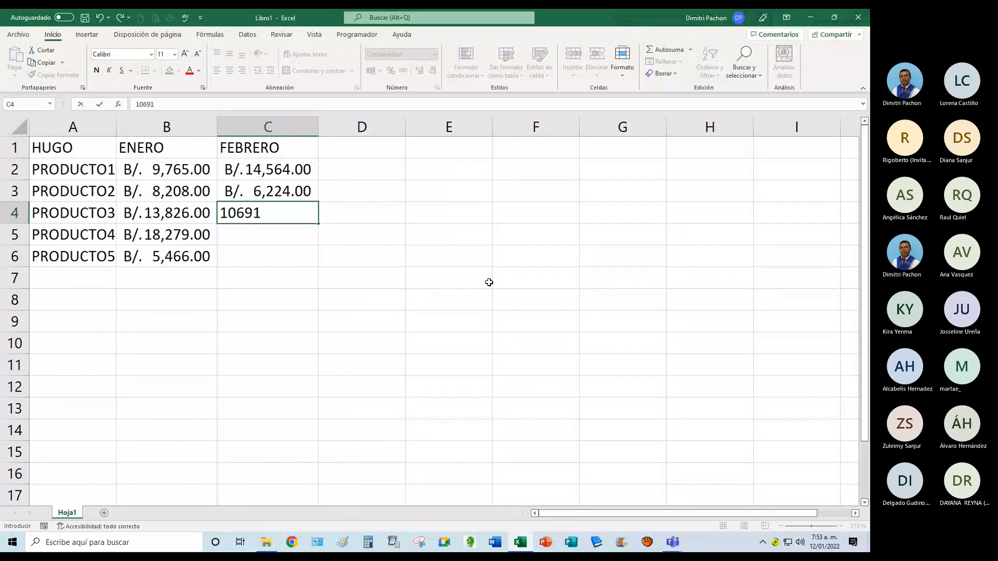
key("Return")
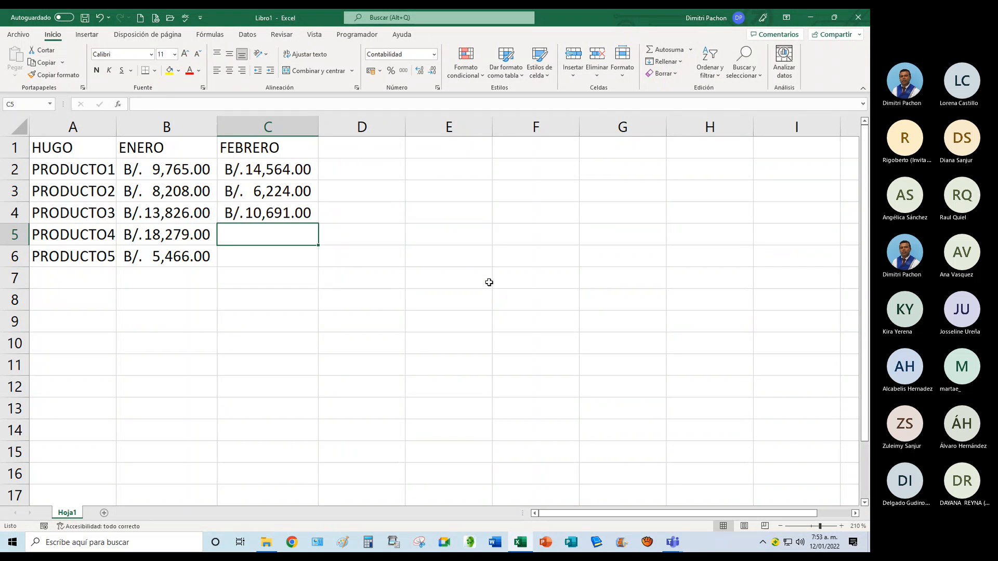
type("11618")
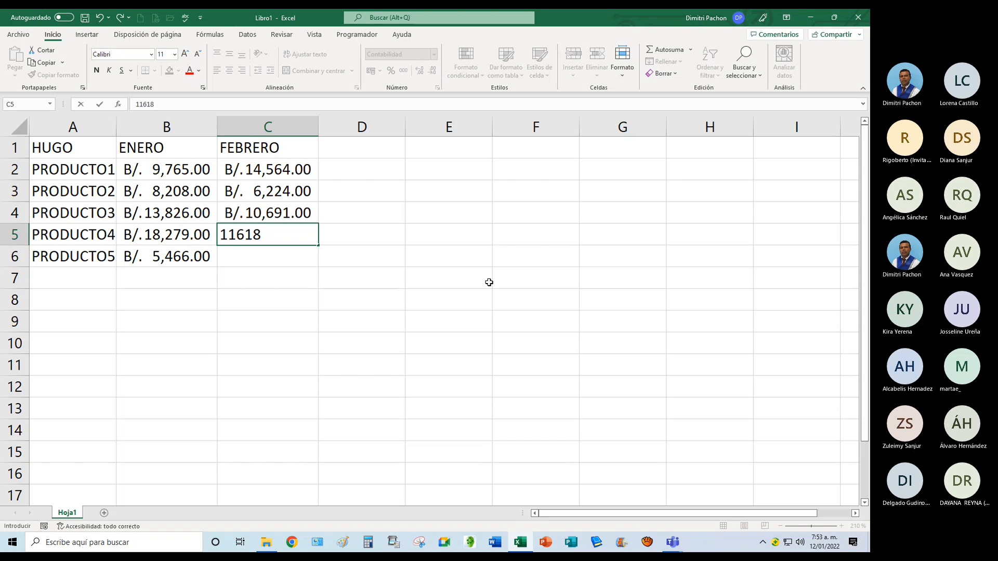
key("Return")
type("13567")
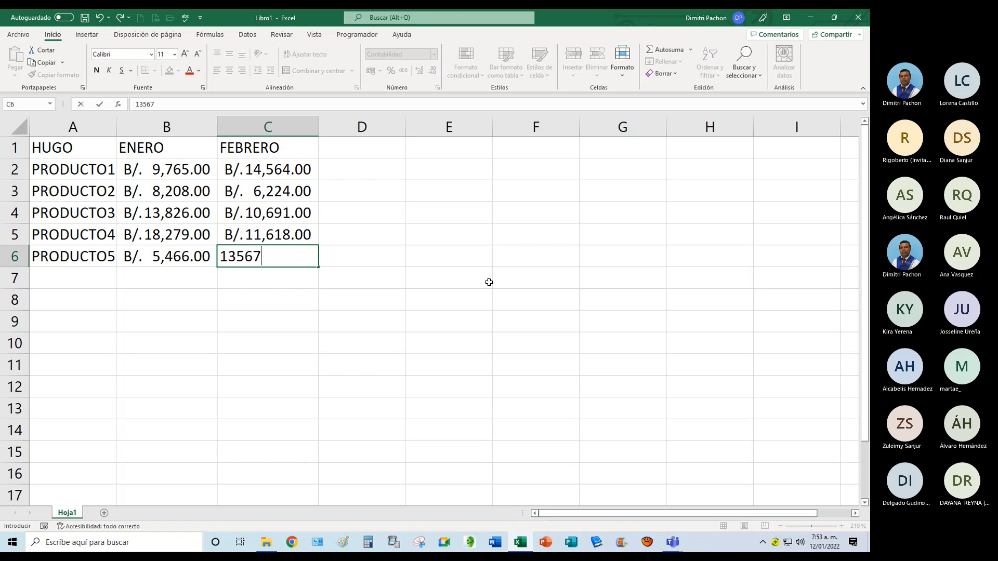
key("Return")
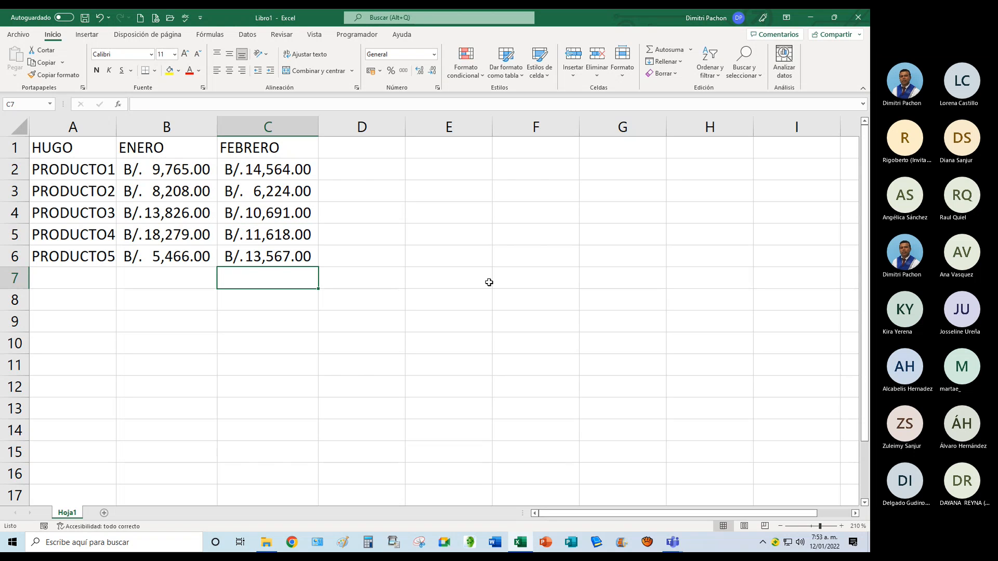
Center the header row A1:C1 and make it bold.
left_click_drag(61, 151, 241, 152)
left_click(230, 72)
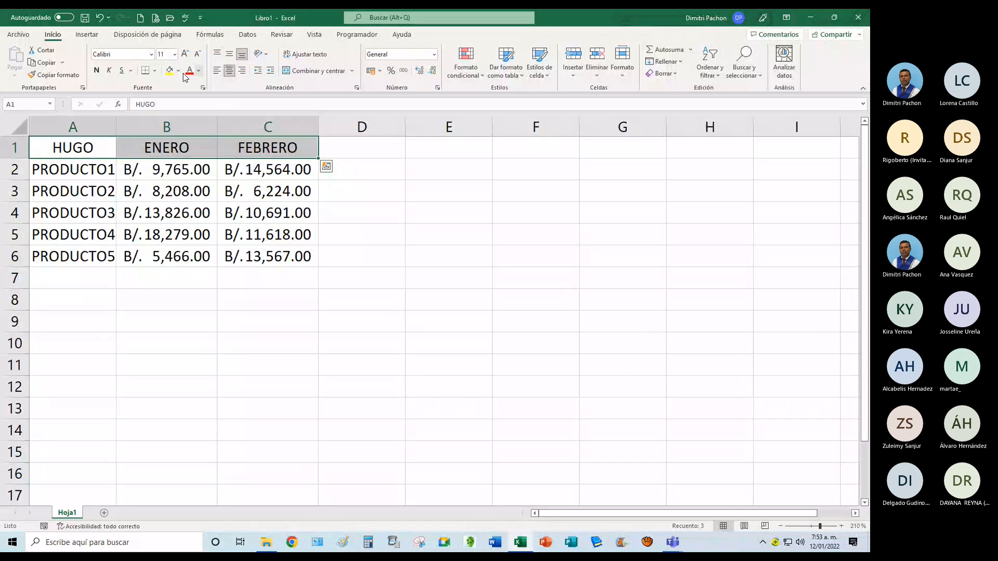
left_click(97, 70)
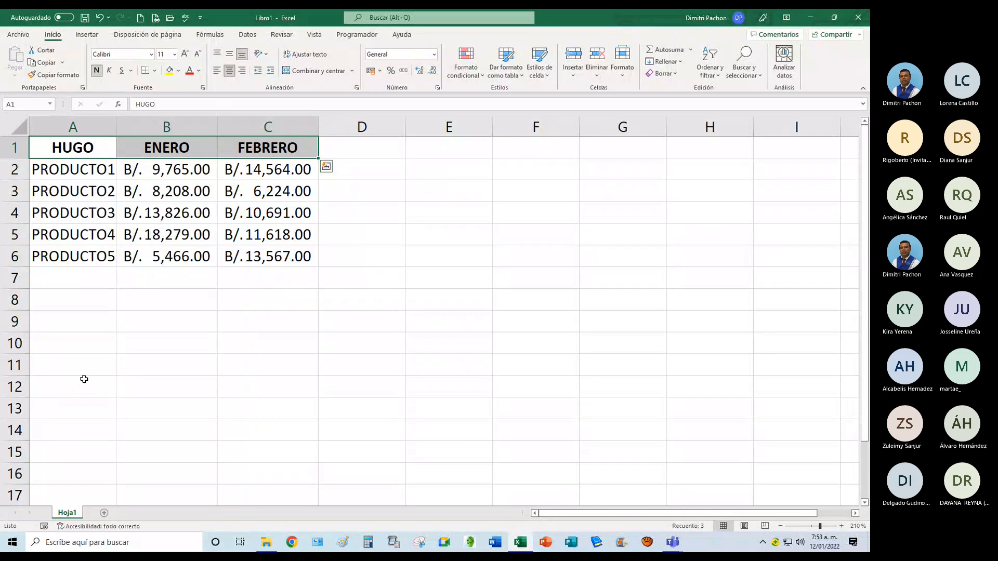
Add a second worksheet and copy the table A1:C6 from Hoja1 into it, starting at A1.
left_click(104, 513)
left_click(70, 514)
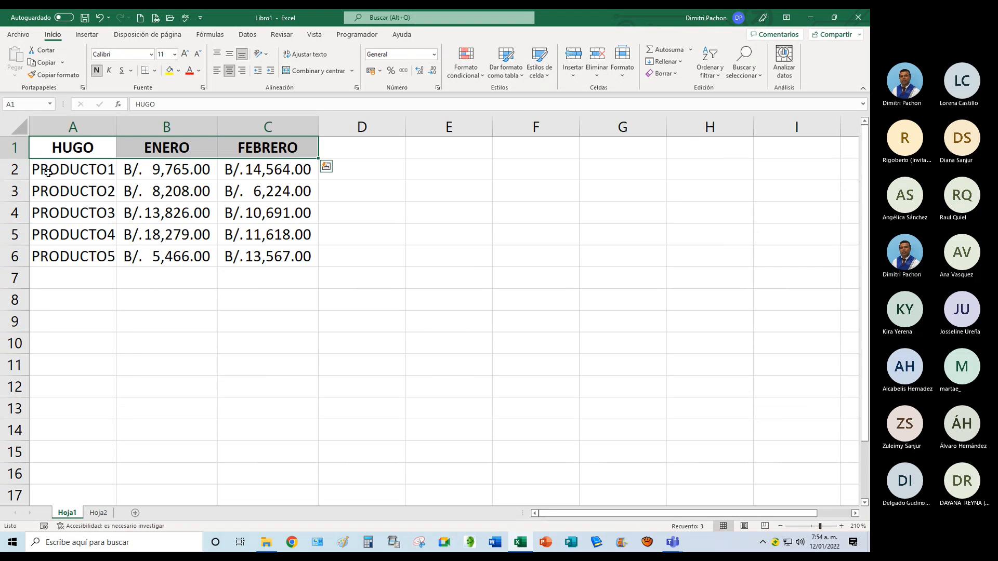
left_click(75, 149)
left_click_drag(75, 150, 260, 255)
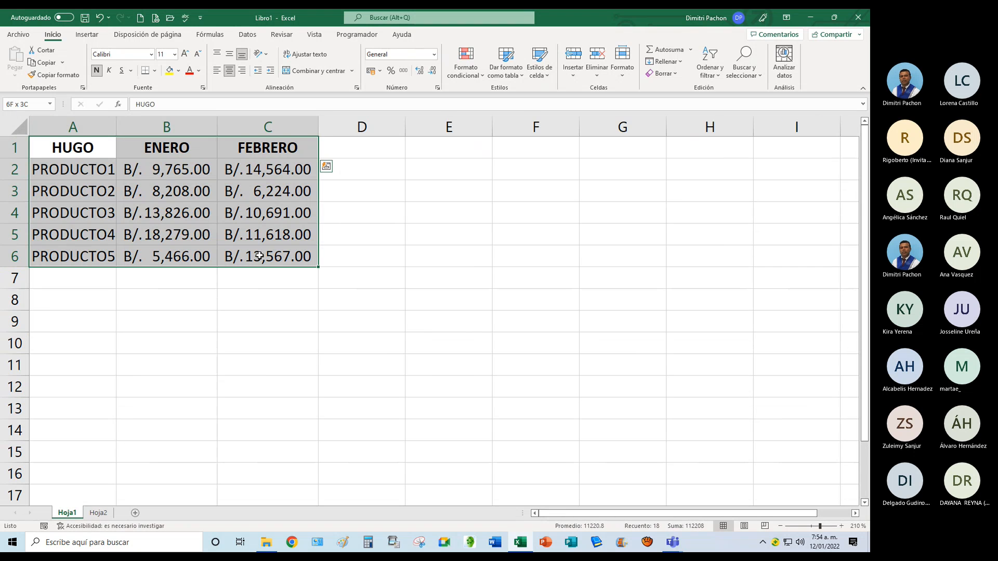
left_click(49, 67)
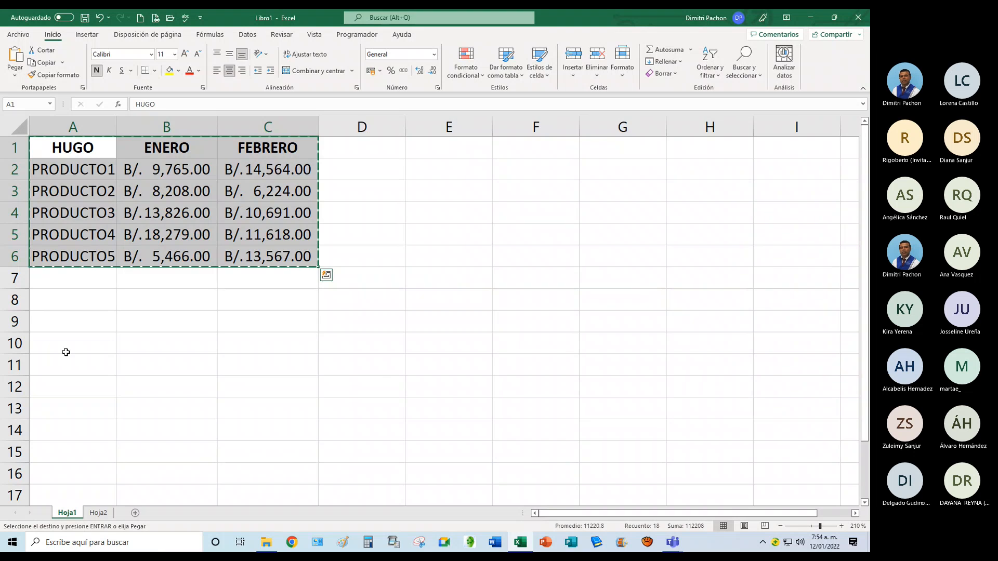
left_click(100, 513)
left_click(15, 57)
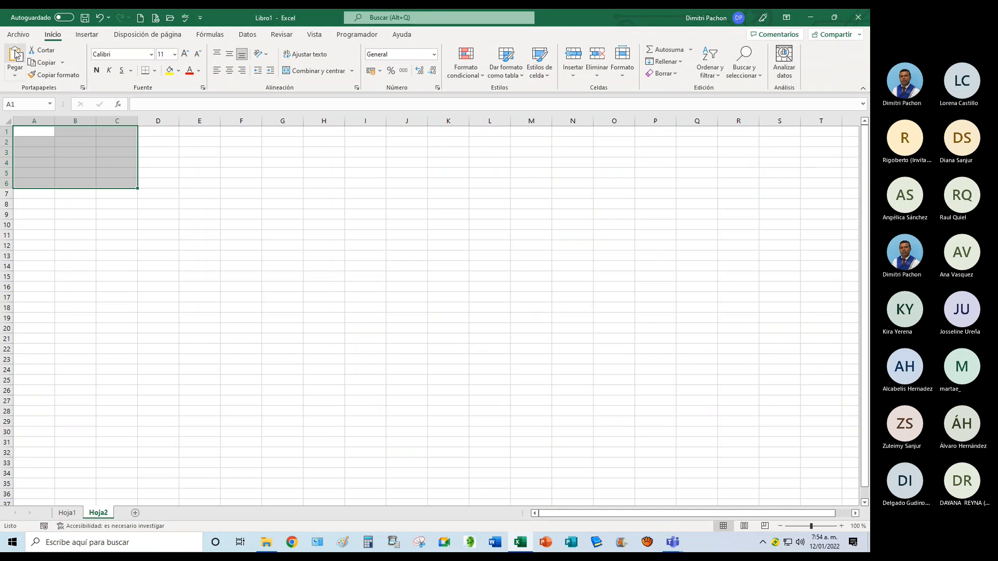
Autofit the widths of columns A, B and C on Hoja2 to their contents.
double_click(102, 123)
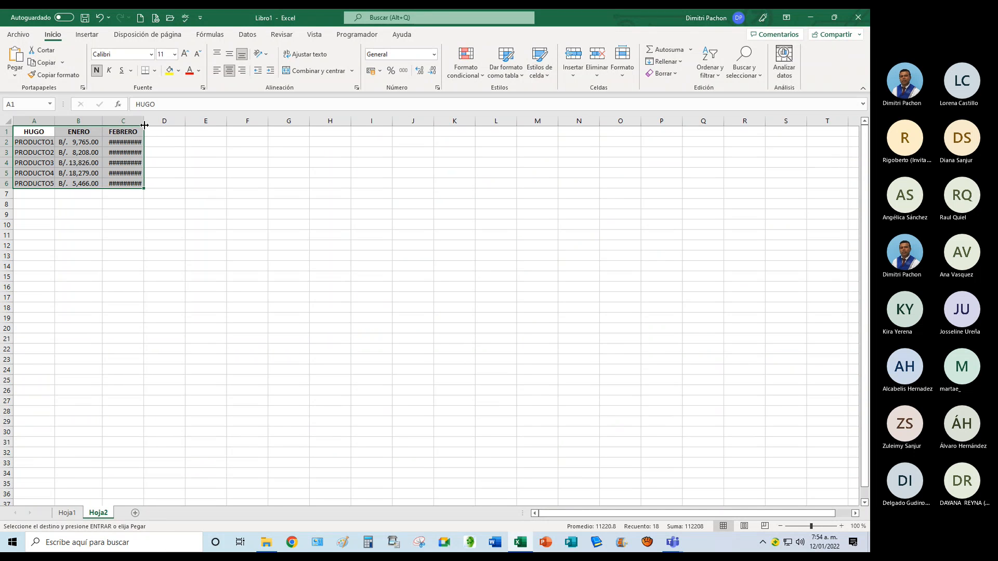
double_click(144, 123)
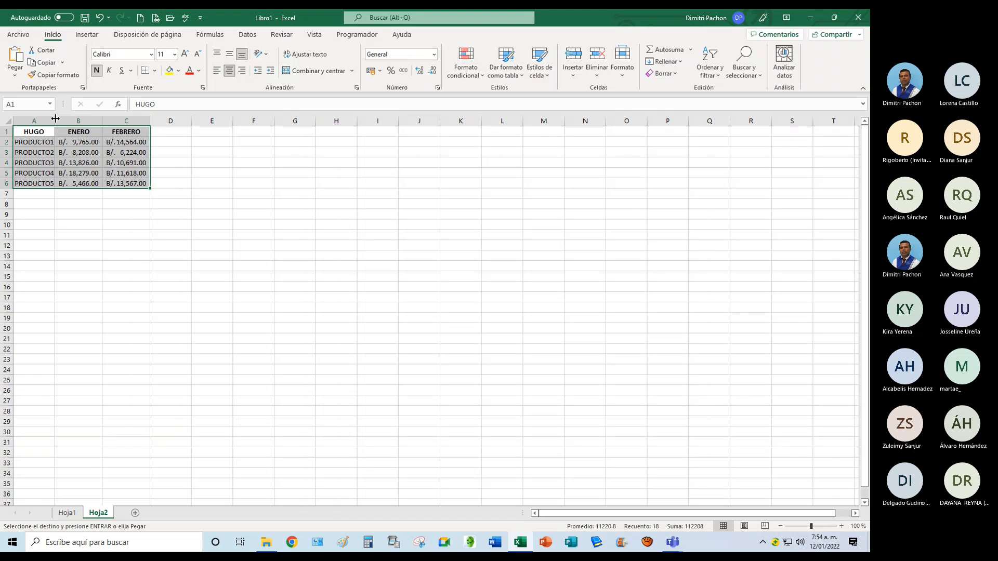
double_click(54, 120)
left_click(128, 247)
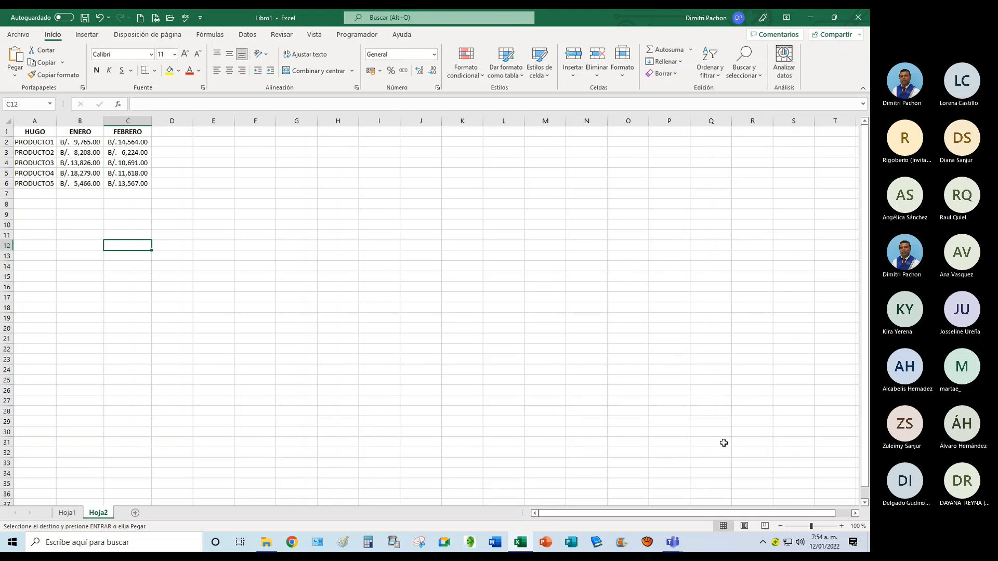
Replace the ENERO amounts in B2 to B6 on Hoja2 with 7496, 12949, 10069, 7610 and 15888.
left_click(840, 526)
left_click(840, 526)
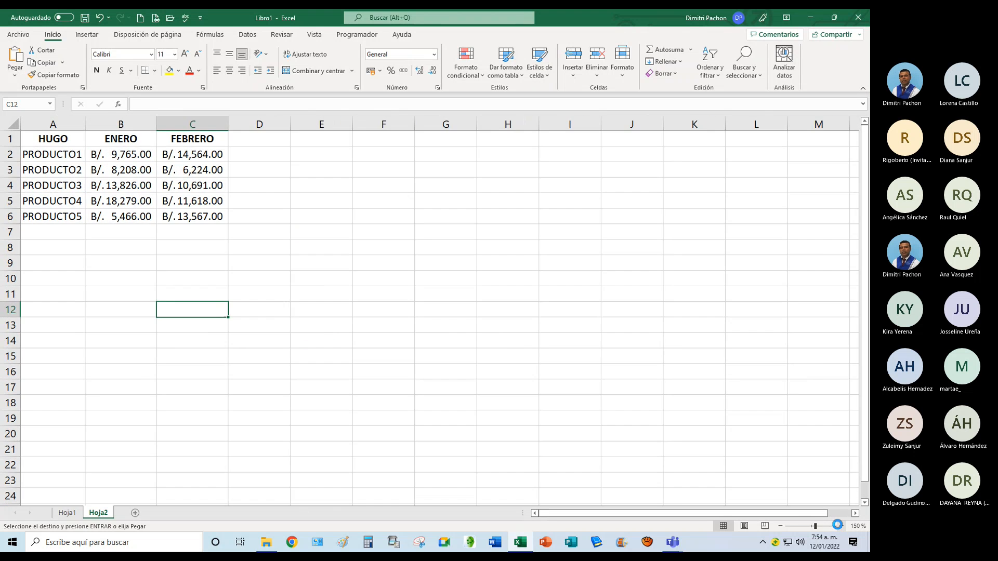
left_click(840, 525)
left_click(840, 526)
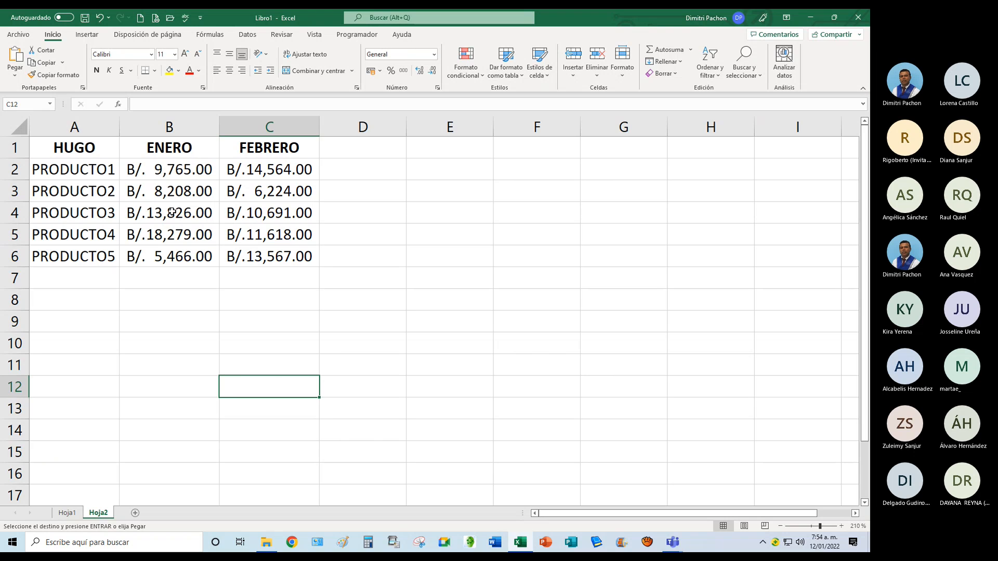
left_click(186, 170)
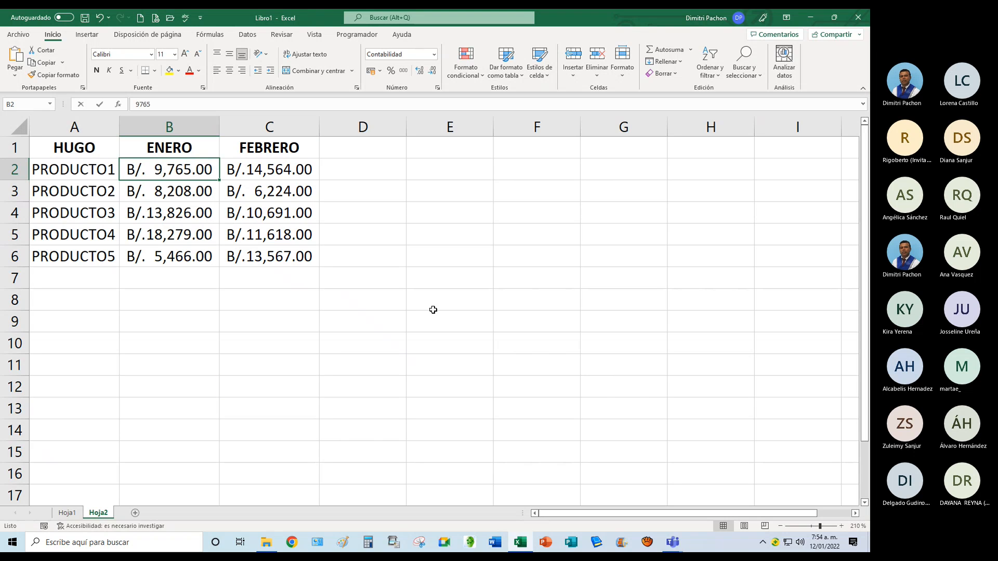
type("7,4")
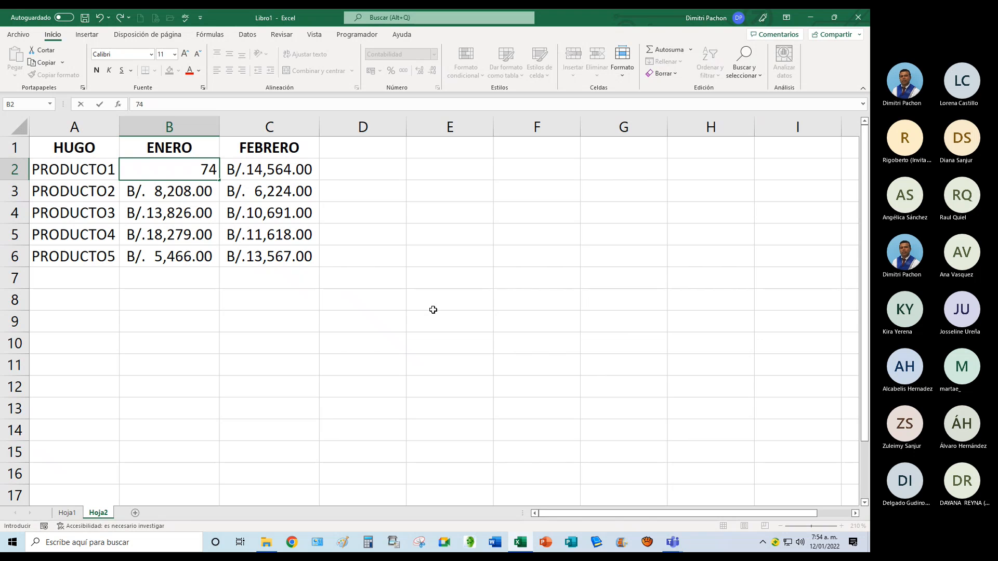
type("96")
key("Return")
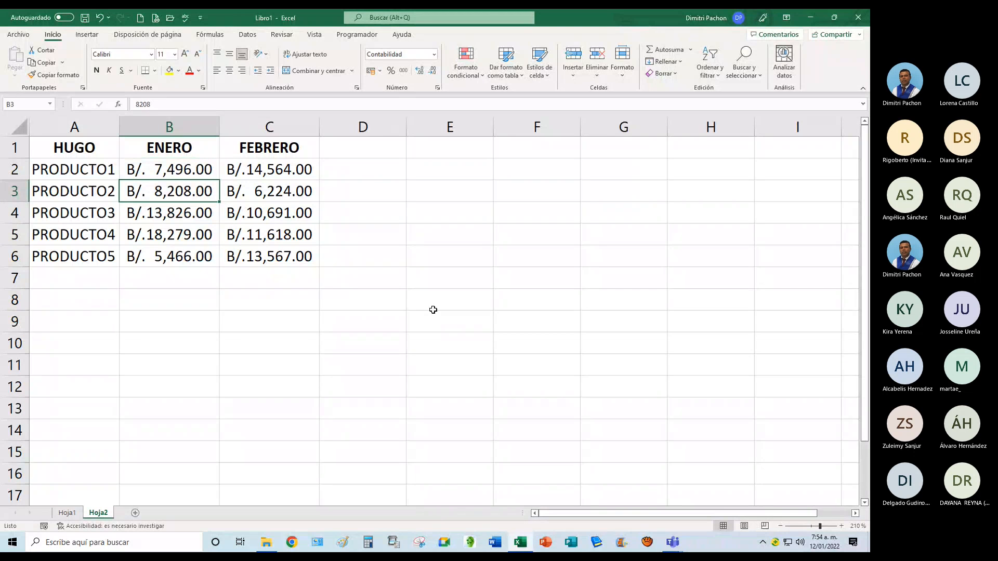
type("12949")
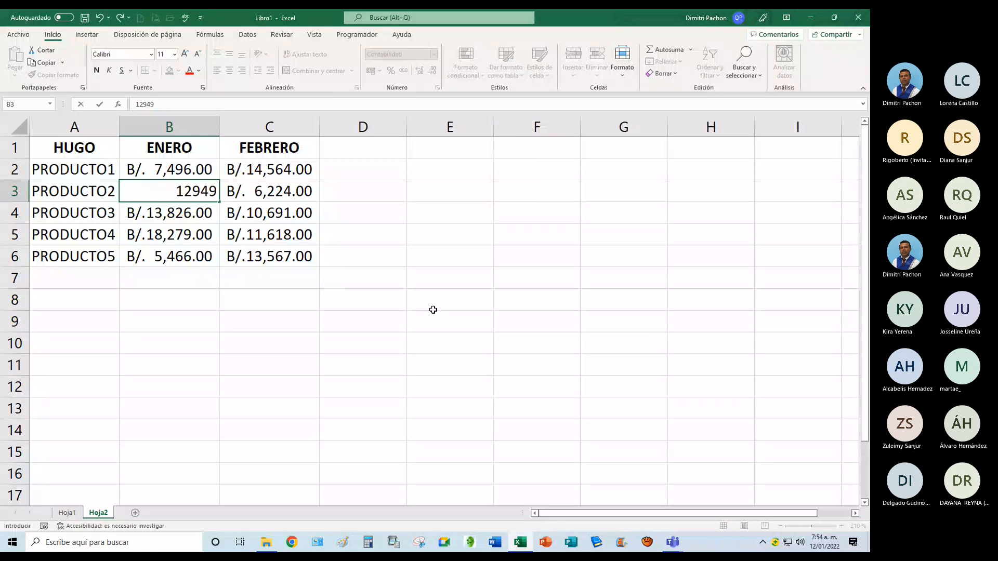
key("Return")
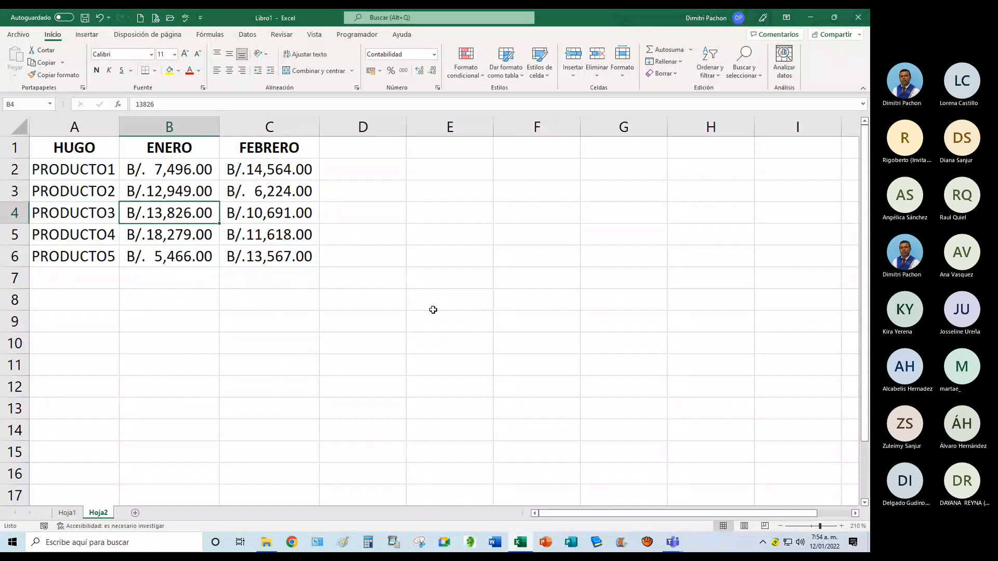
type("10")
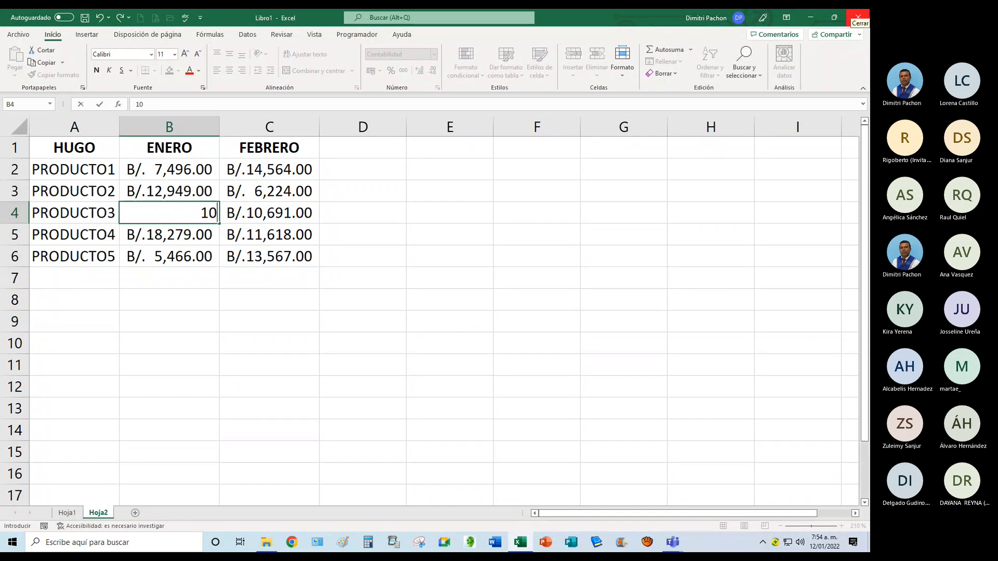
type(",069")
key("Return")
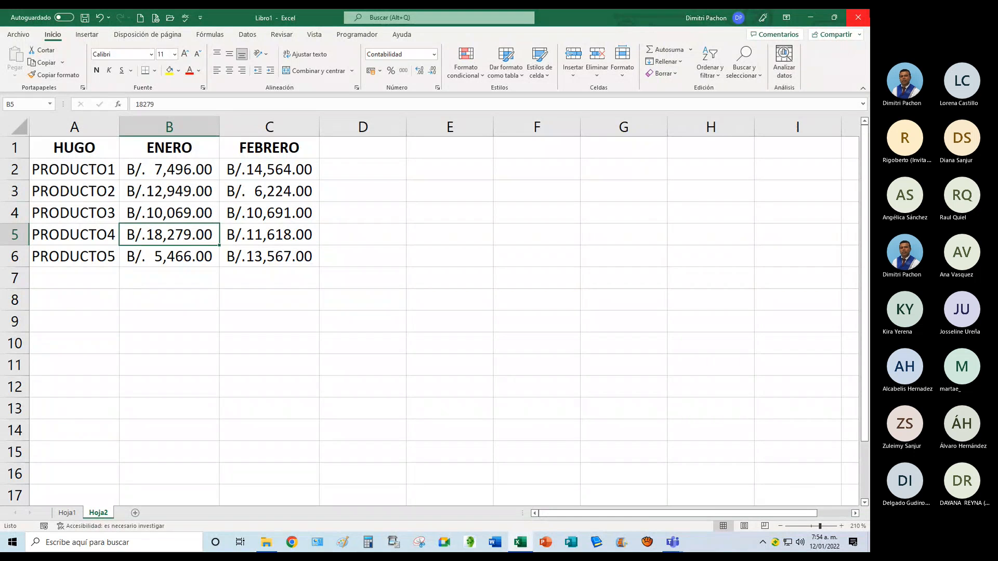
type("7610")
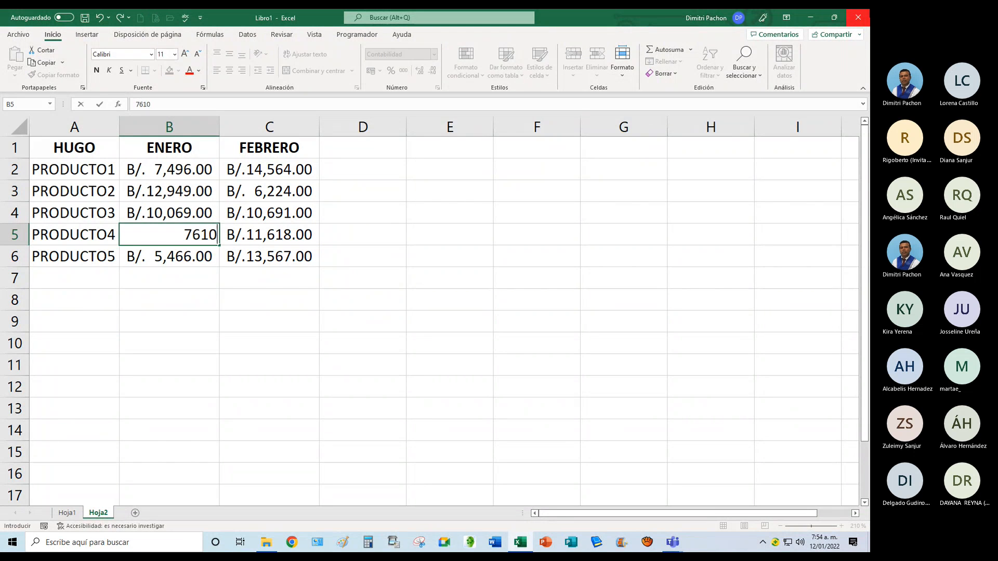
key("Return")
type("15888")
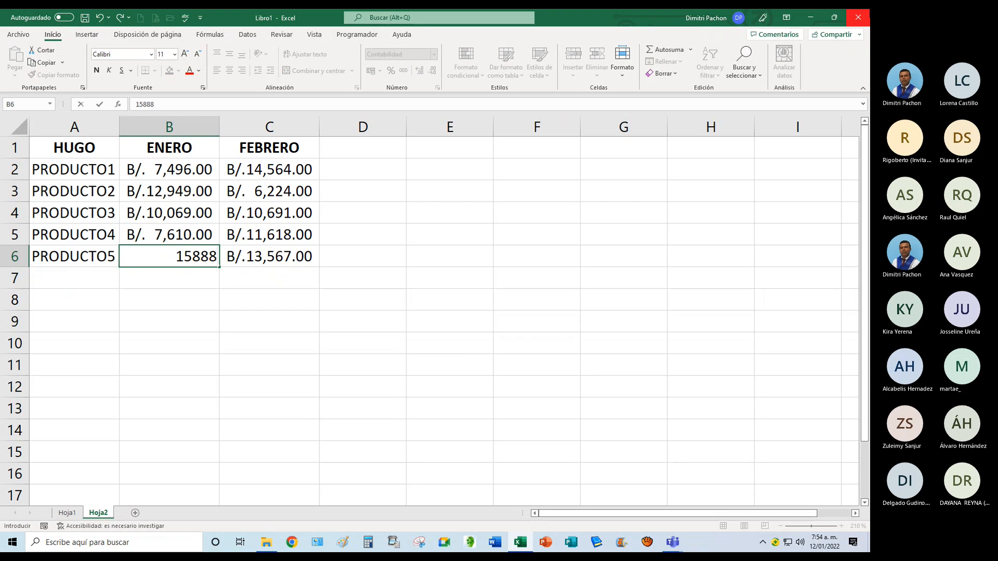
key("Return")
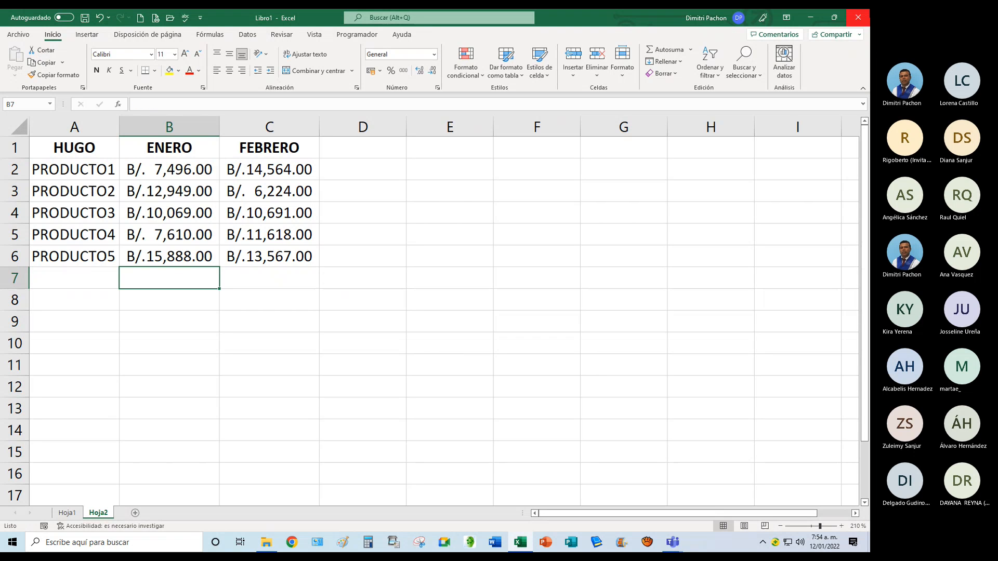
Replace the FEBRERO amounts in C2 to C6 on Hoja2 with 15948, 11560, 17852, 13185 and 15730.
left_click(250, 168)
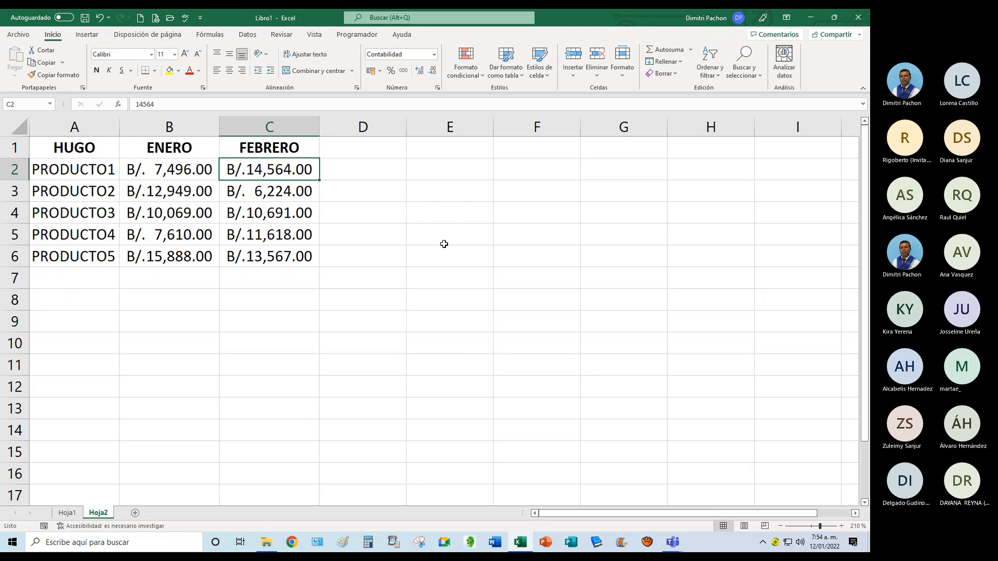
type("15948")
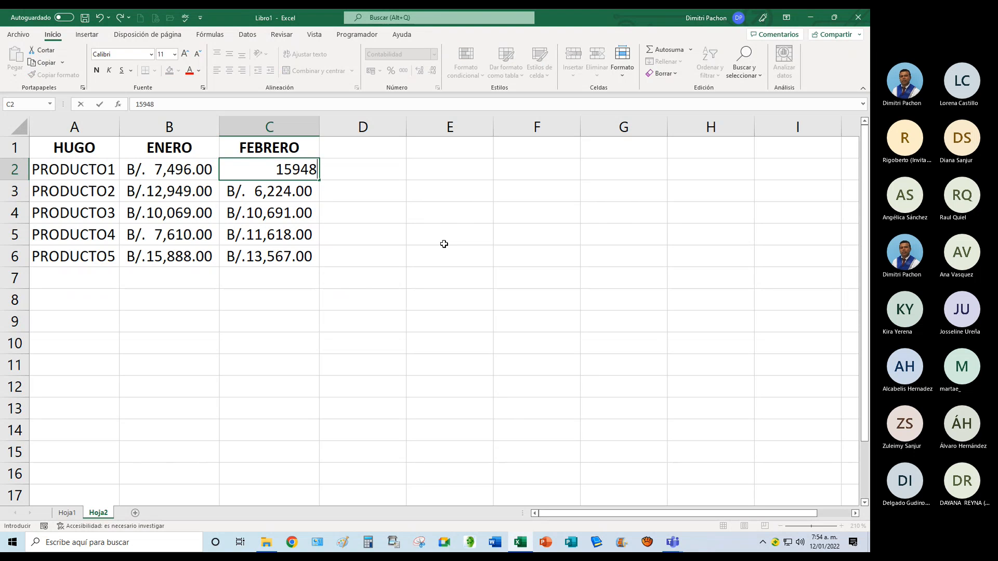
key("Return")
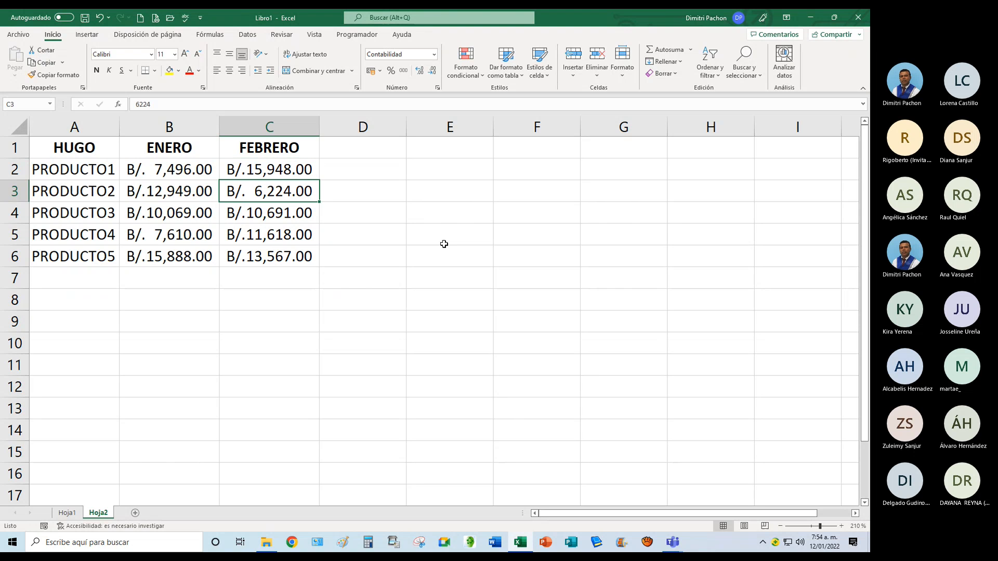
type("11560")
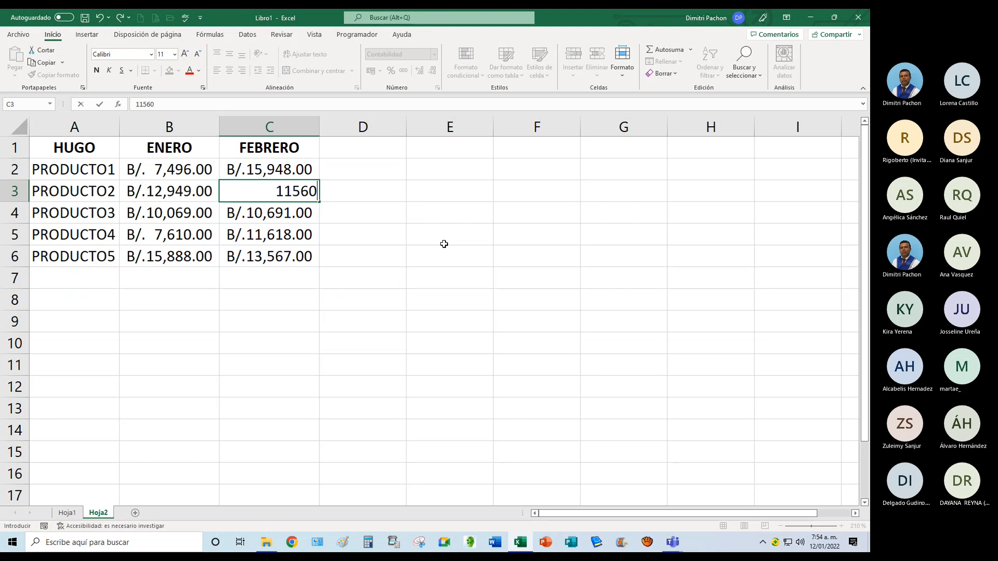
key("Return")
type("17852")
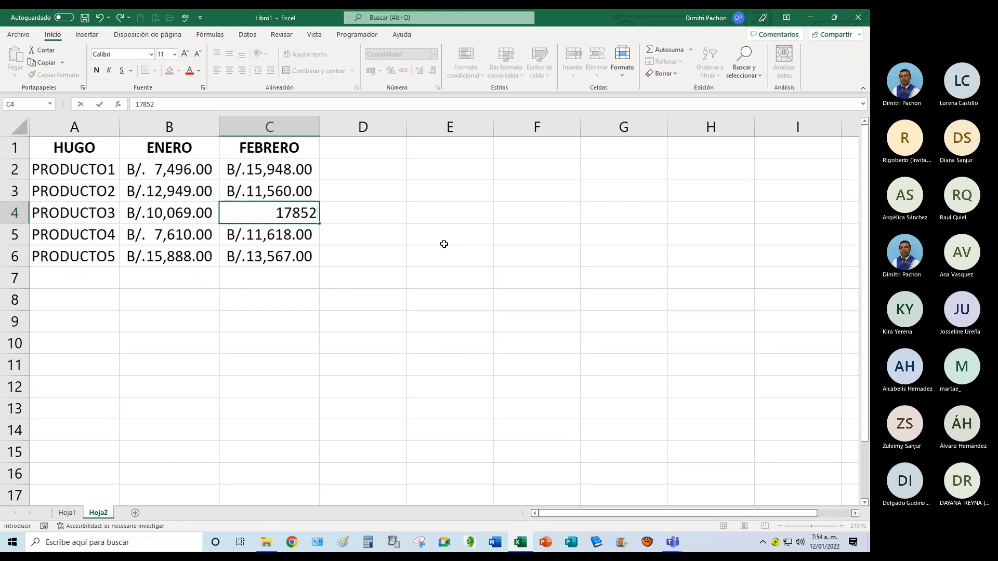
key("Return")
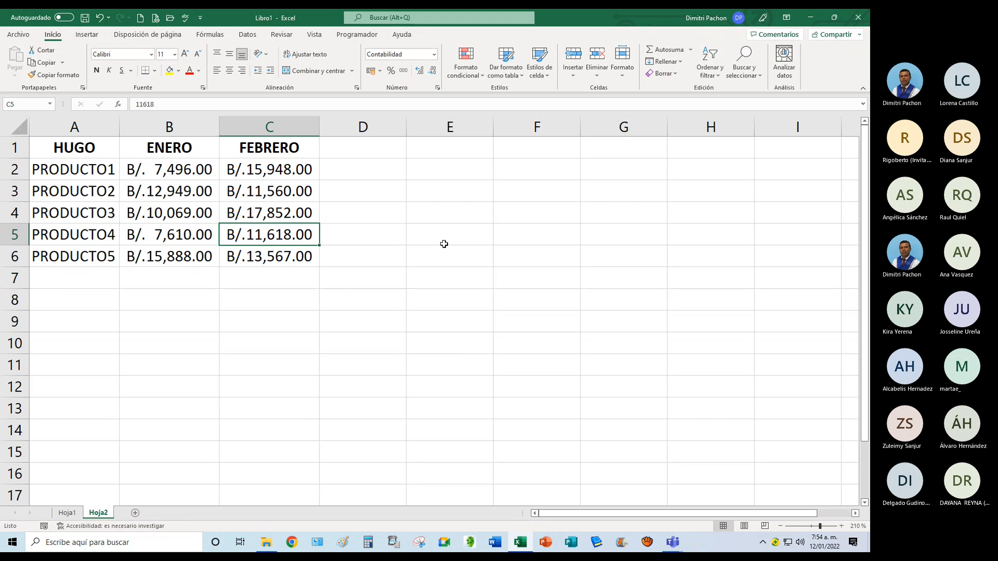
type("13185")
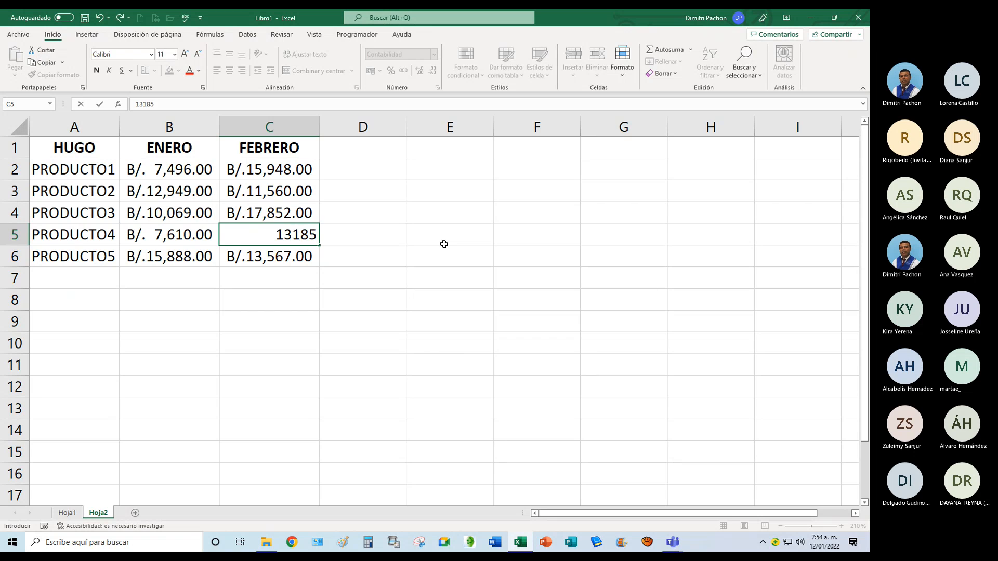
key("Return")
type("15730")
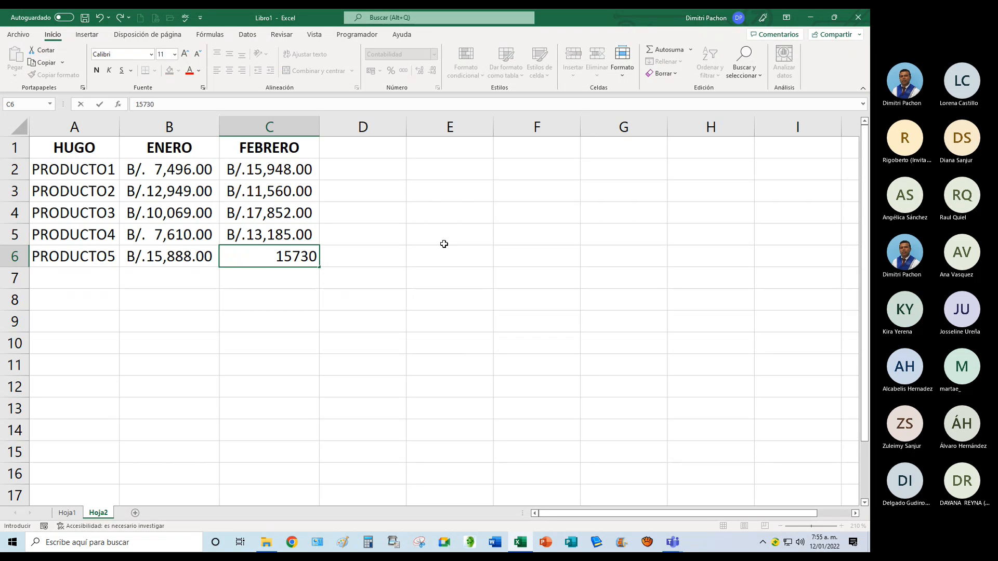
key("Return")
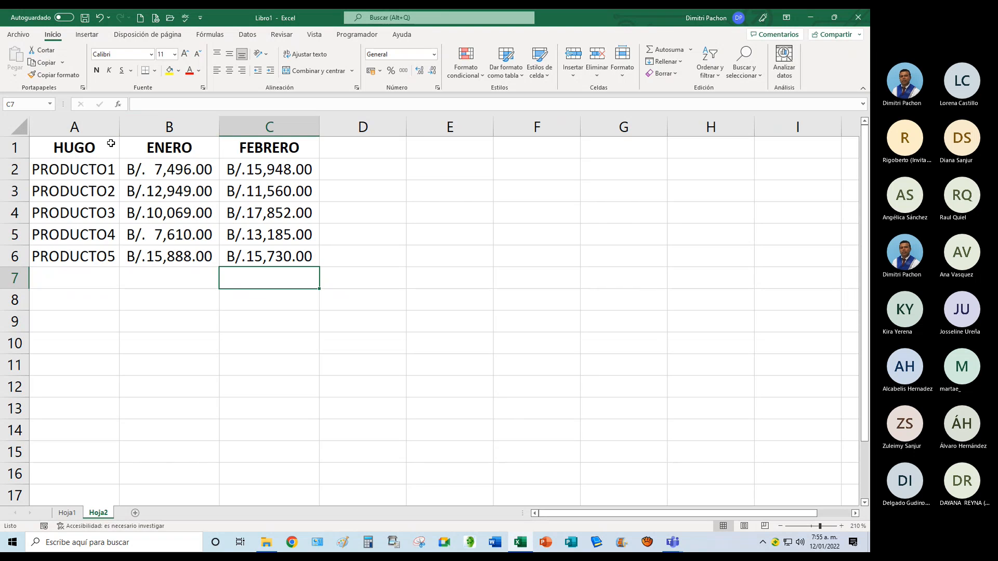
Copy the table A1:C6 from Hoja2 into a newly added third worksheet, starting at A1.
left_click_drag(109, 144, 260, 257)
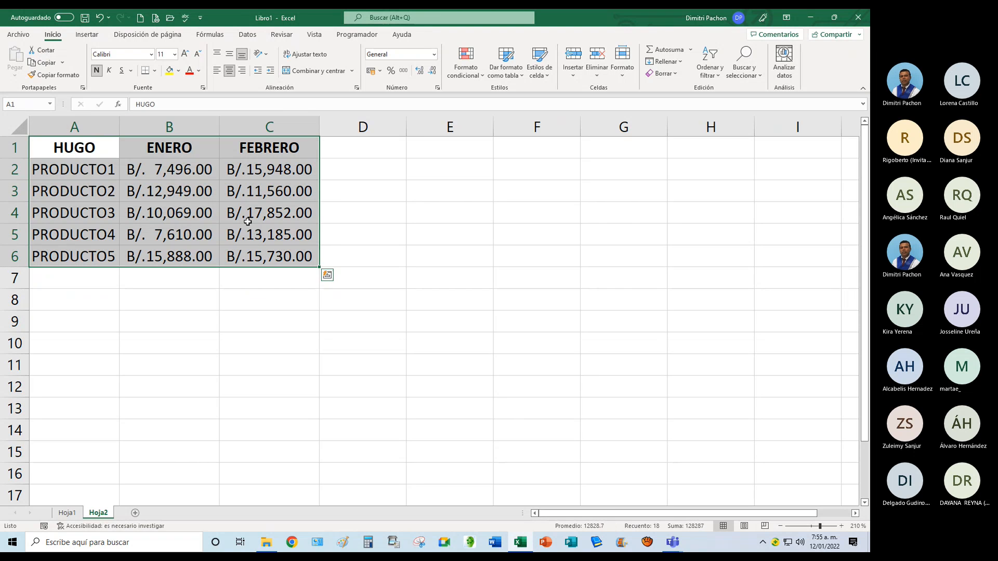
left_click(48, 64)
left_click(136, 513)
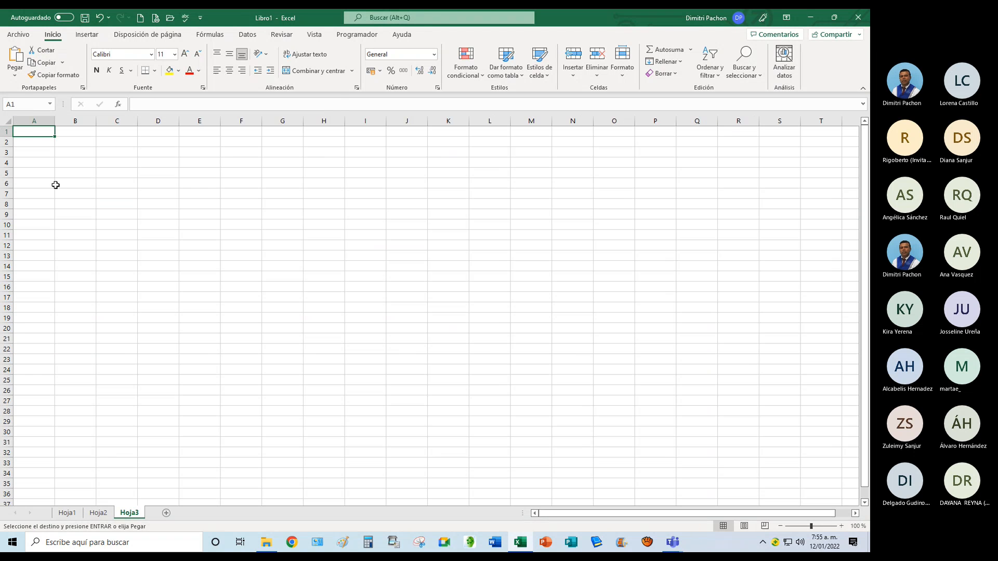
left_click(15, 57)
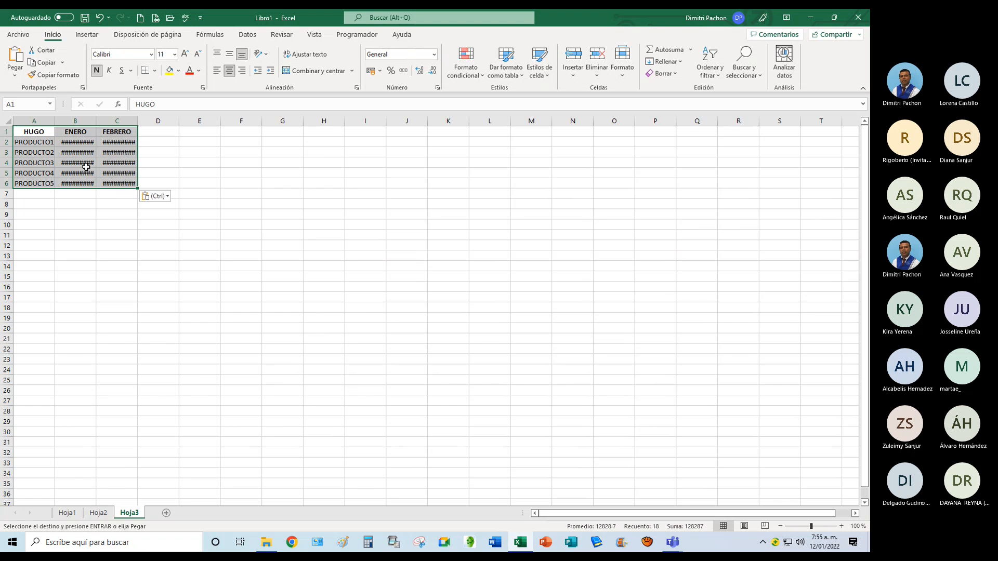
Autofit the widths of columns A, B and C on Hoja3 to their contents.
double_click(96, 121)
double_click(144, 122)
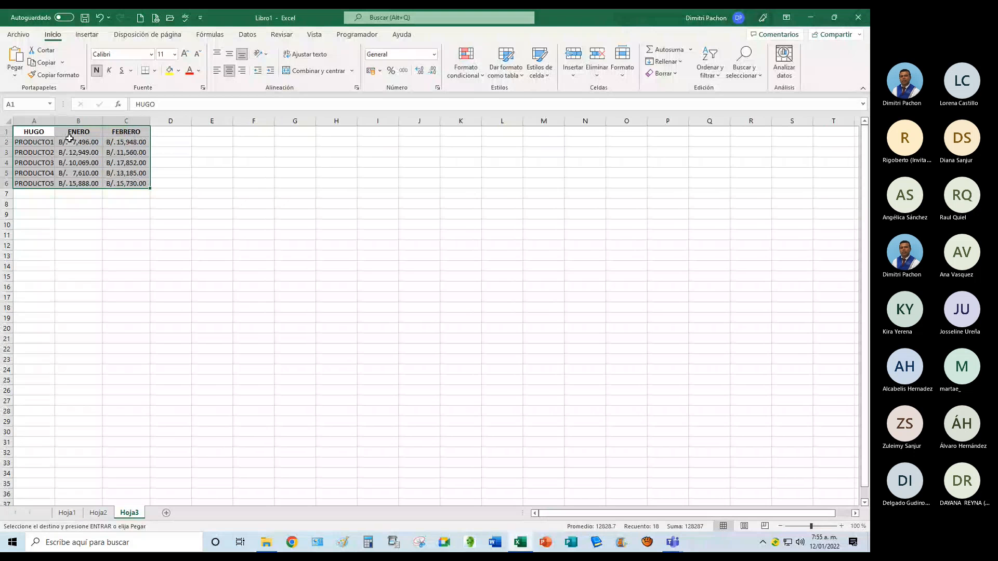
double_click(55, 122)
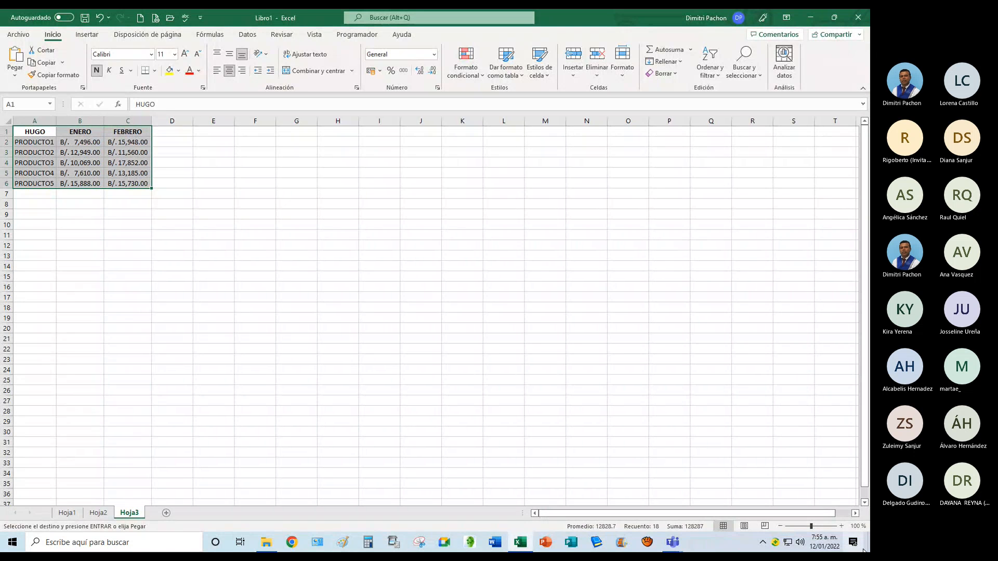
Replace the ENERO amounts in B2 to B6 on Hoja3 with 14504, 7385, 7013, 9317 and 18589.
left_click(841, 526)
left_click(841, 526)
left_click(842, 525)
left_click(841, 526)
left_click(842, 526)
left_click(841, 526)
left_click(841, 526)
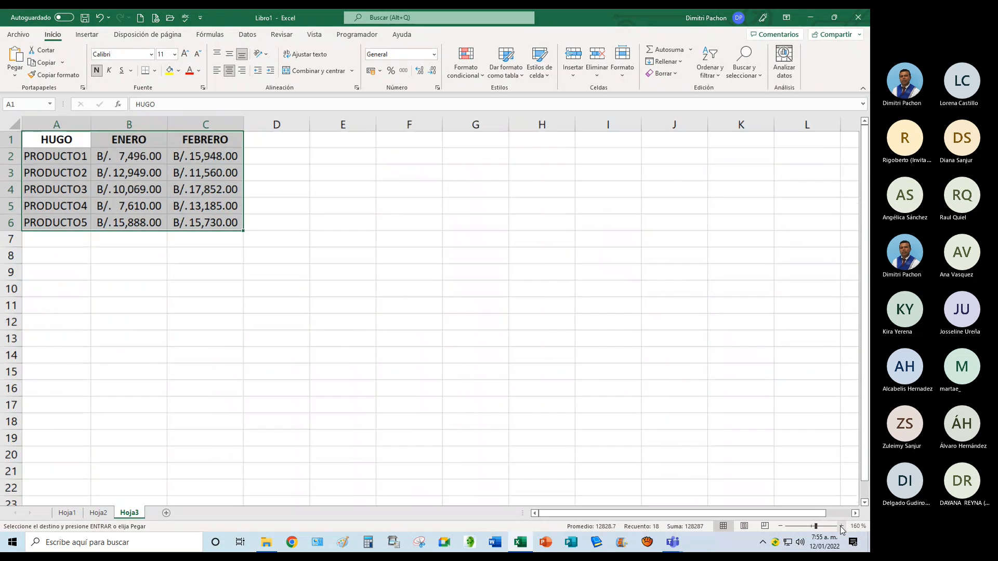
left_click(841, 526)
left_click(842, 526)
left_click(841, 526)
left_click(841, 526)
left_click(841, 525)
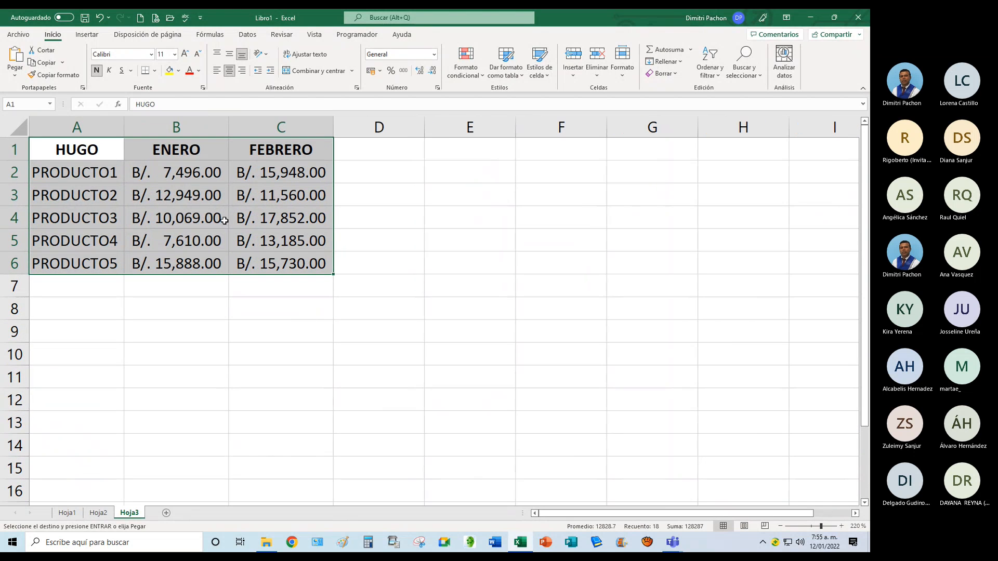
left_click(191, 176)
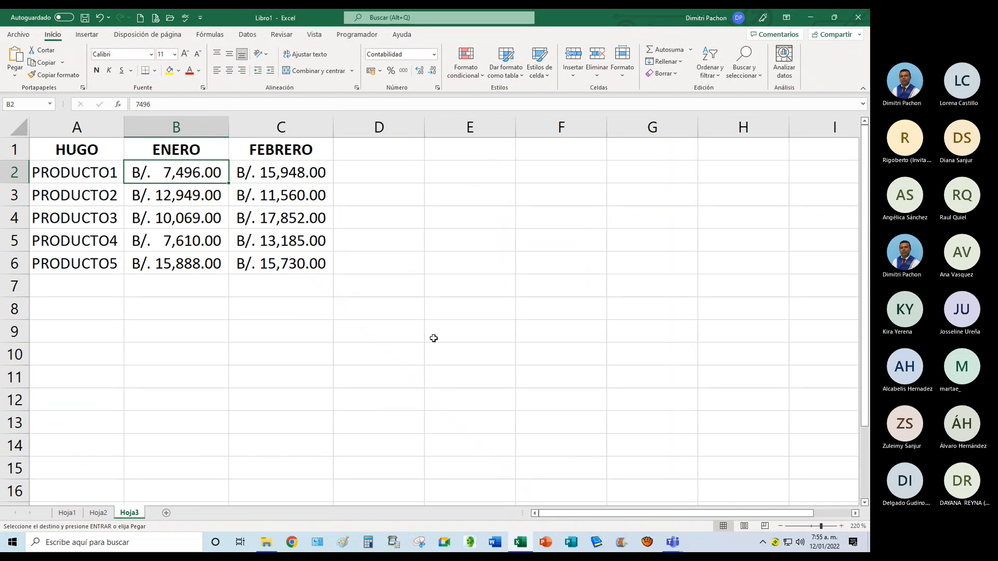
type("14504")
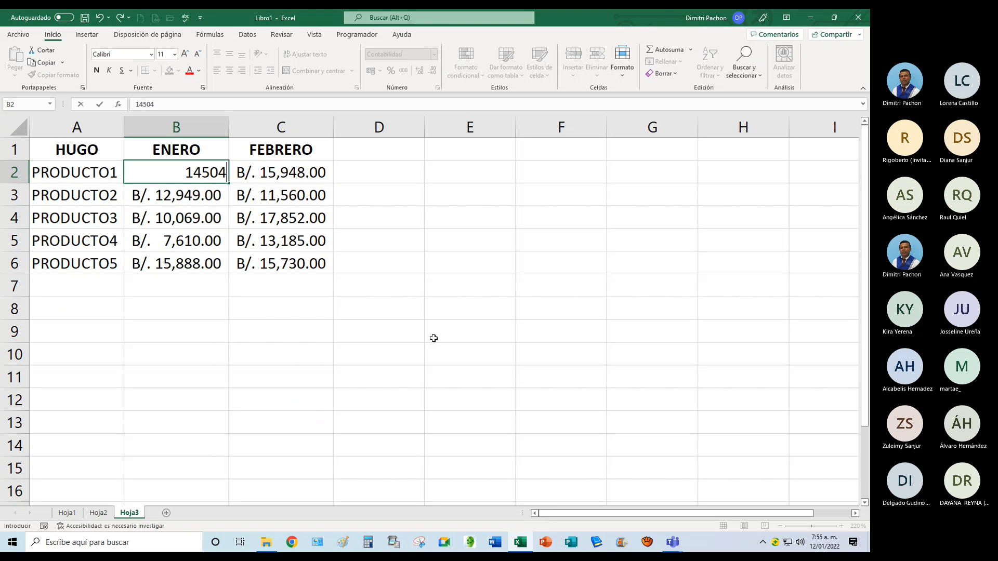
key("Return")
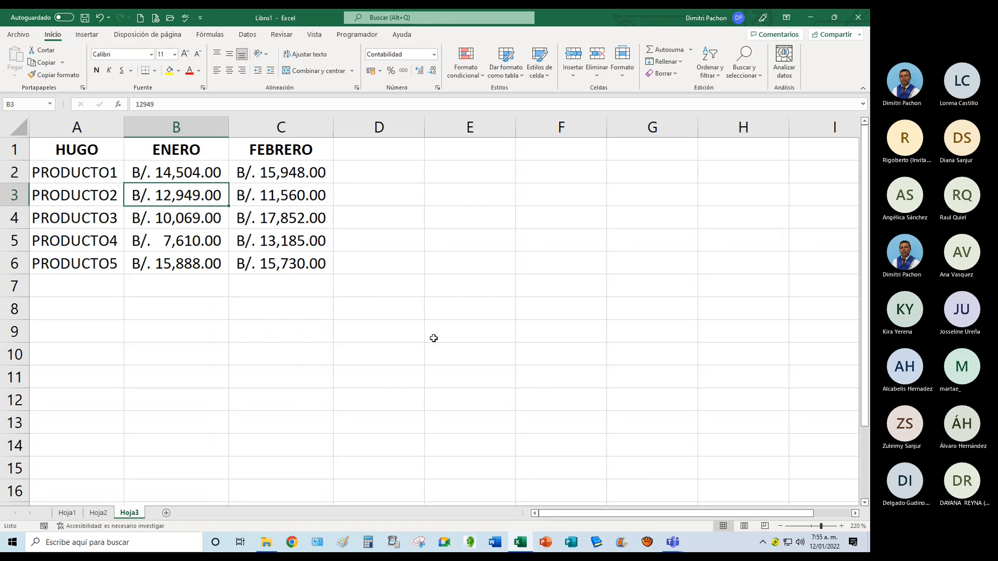
type("7385")
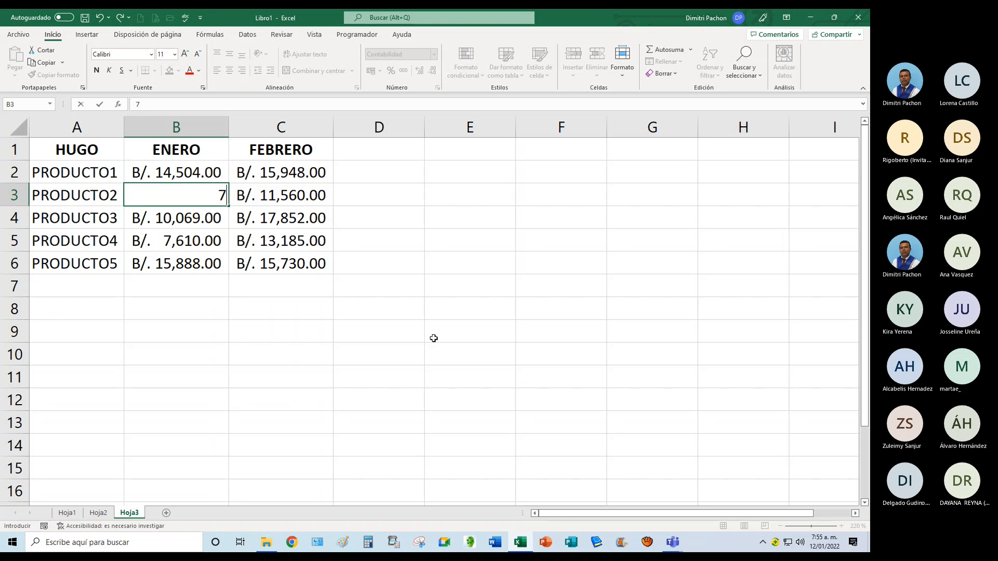
key("Return")
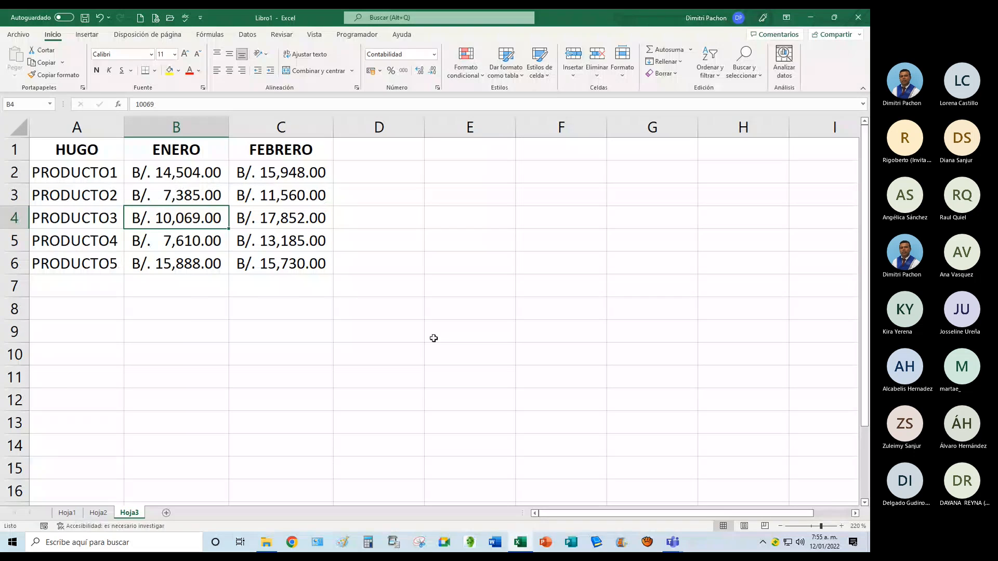
type("7013")
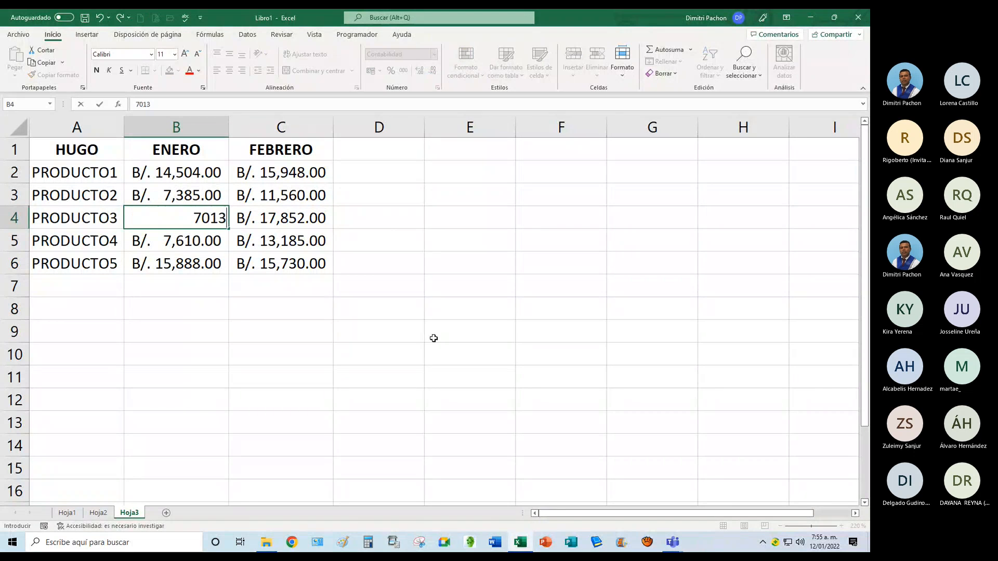
key("Return")
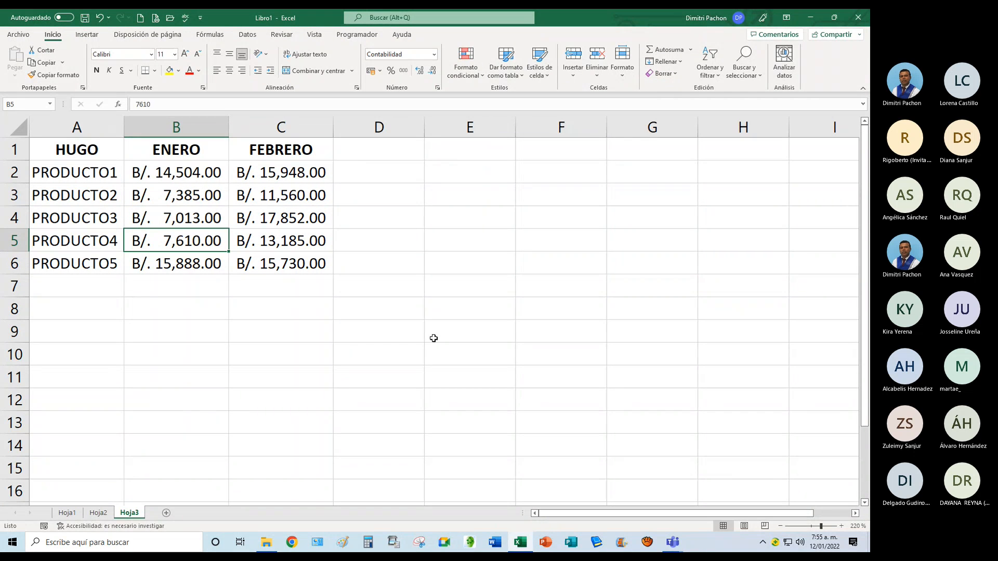
type("9317")
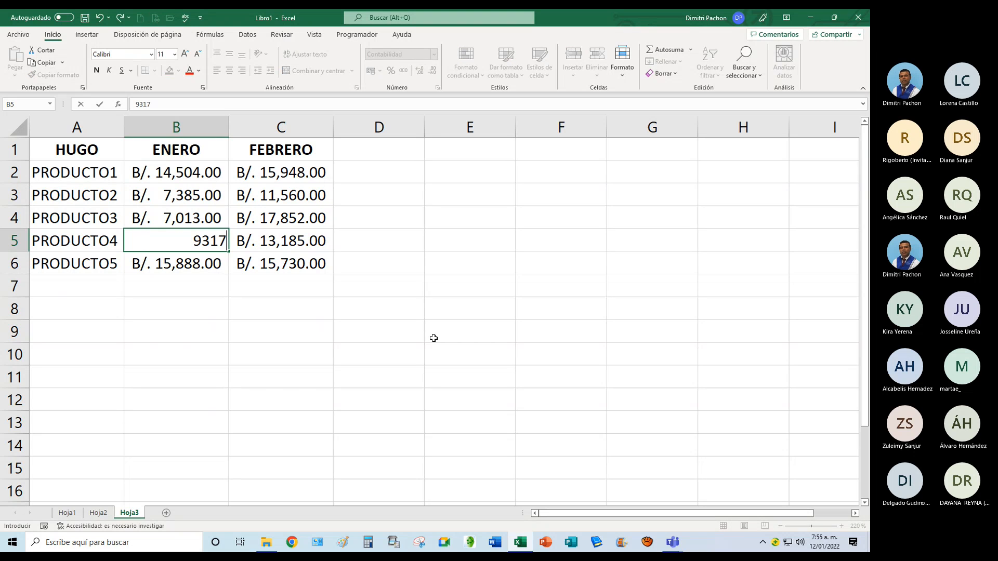
key("Return")
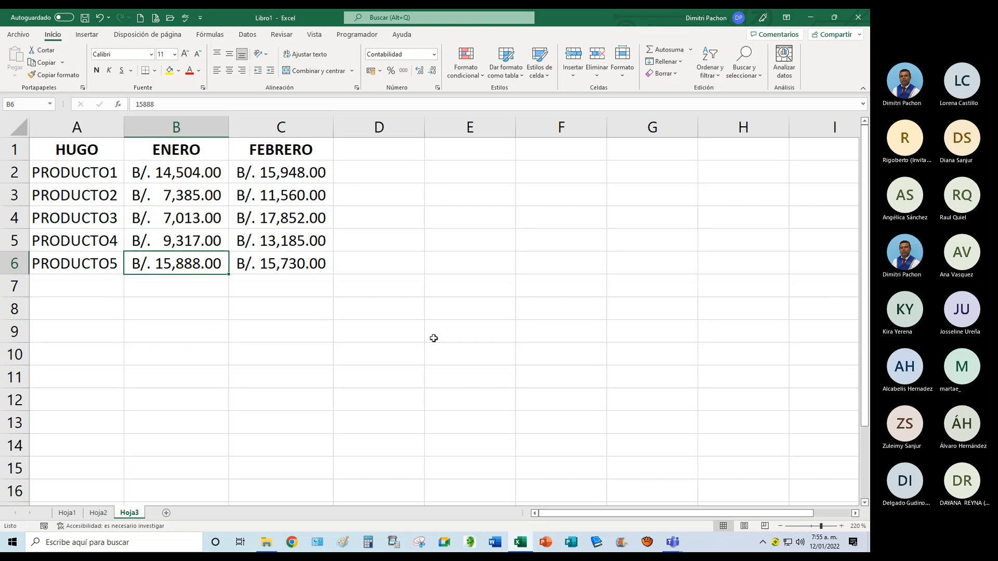
type("18589")
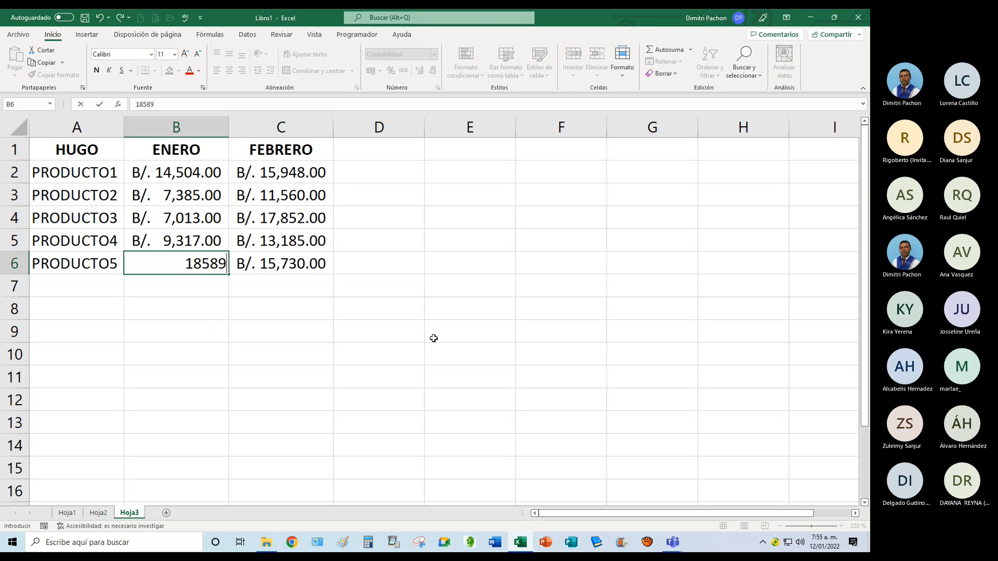
key("Return")
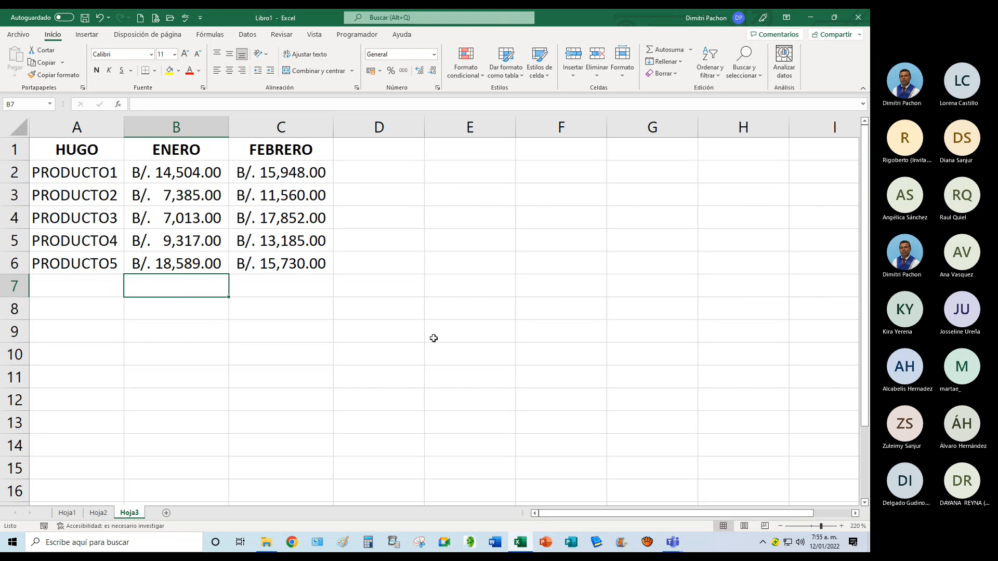
Replace the FEBRERO amounts in C2 to C6 on Hoja3 with 18173, 7913, 6586, 17783 and 19050.
left_click(293, 176)
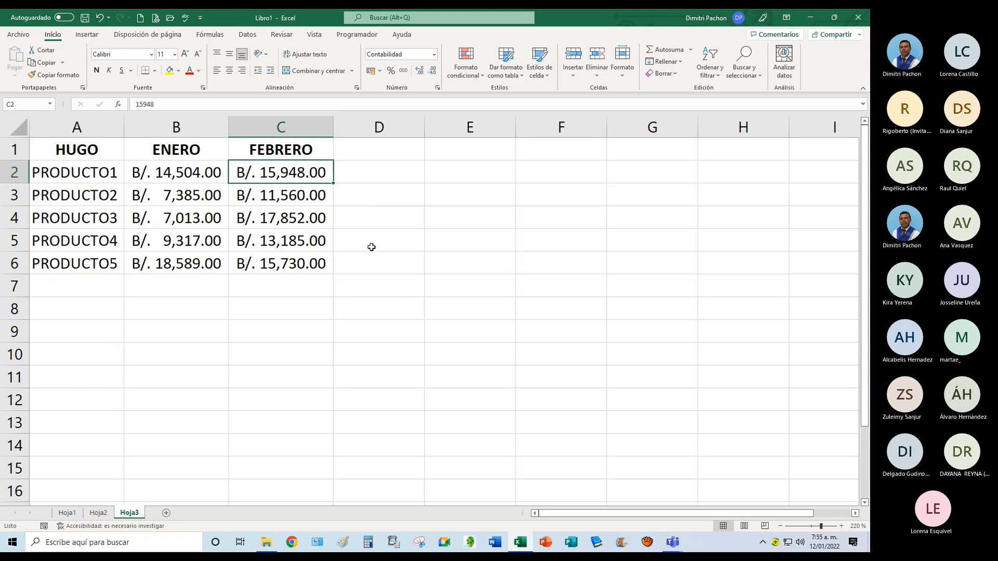
type("18173")
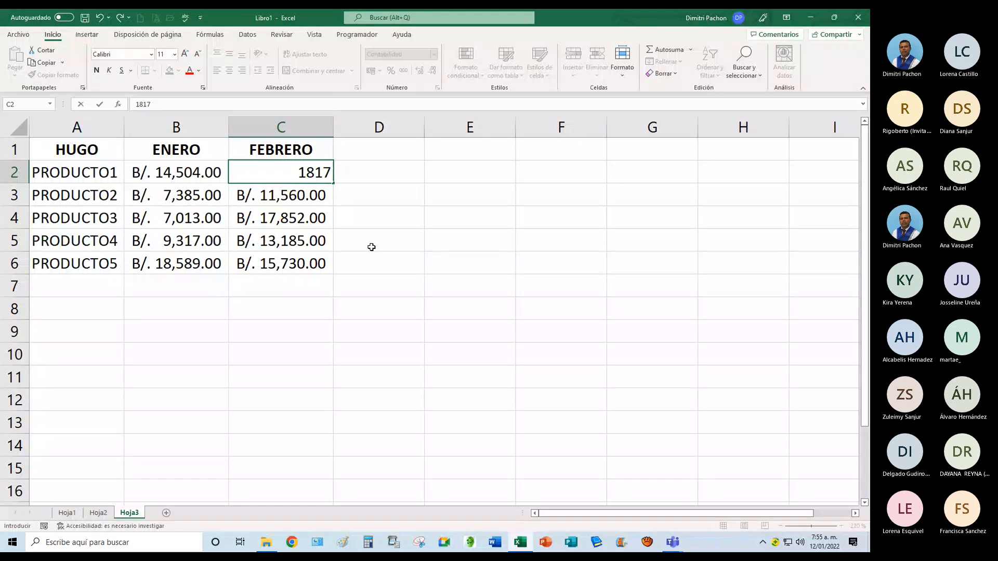
key("Return")
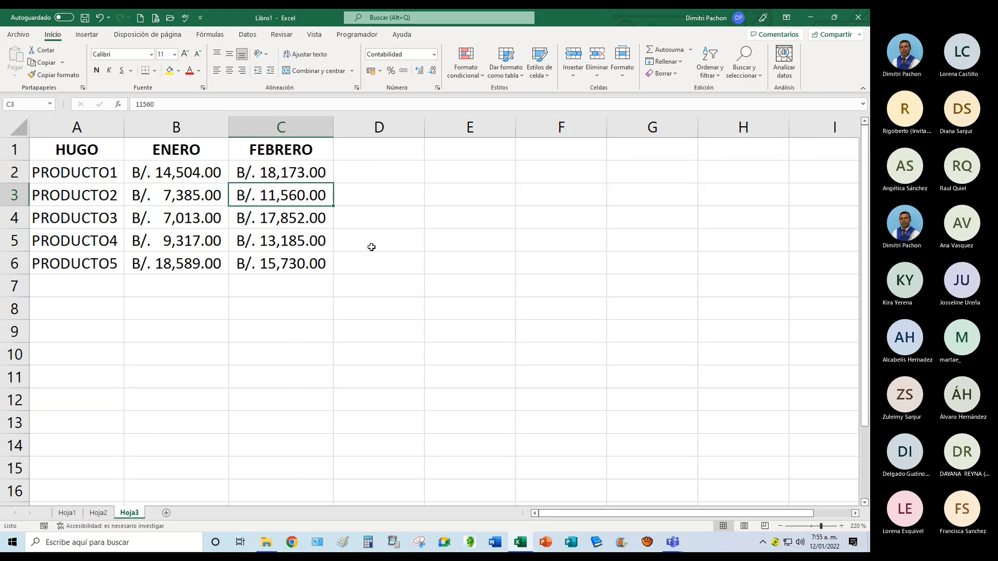
type("7,91")
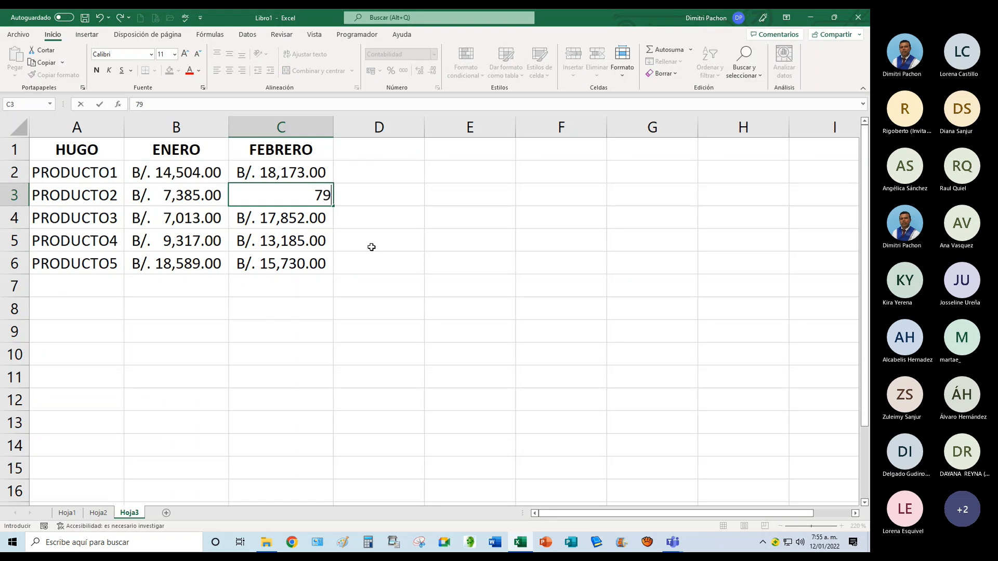
type("3")
key("Return")
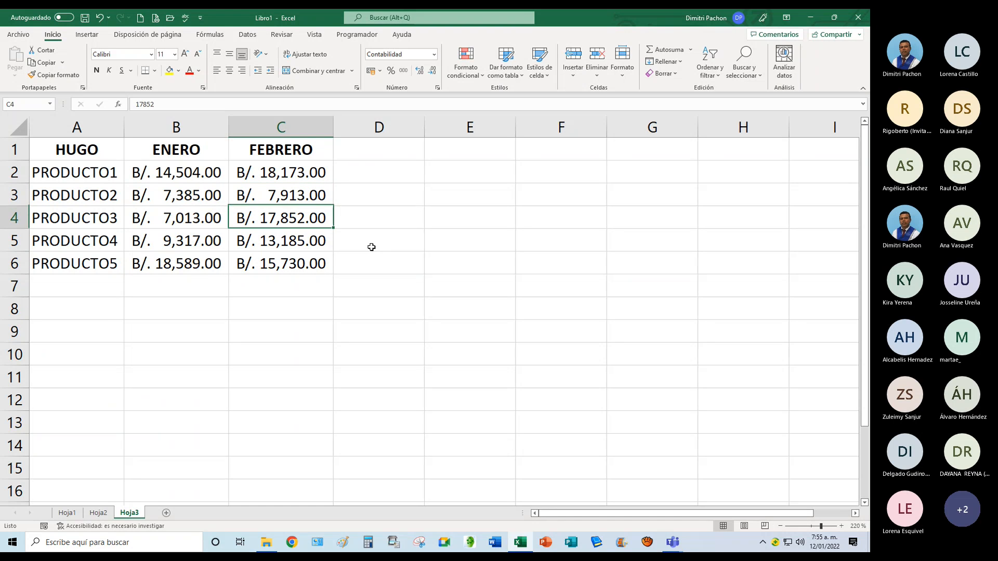
type("6586")
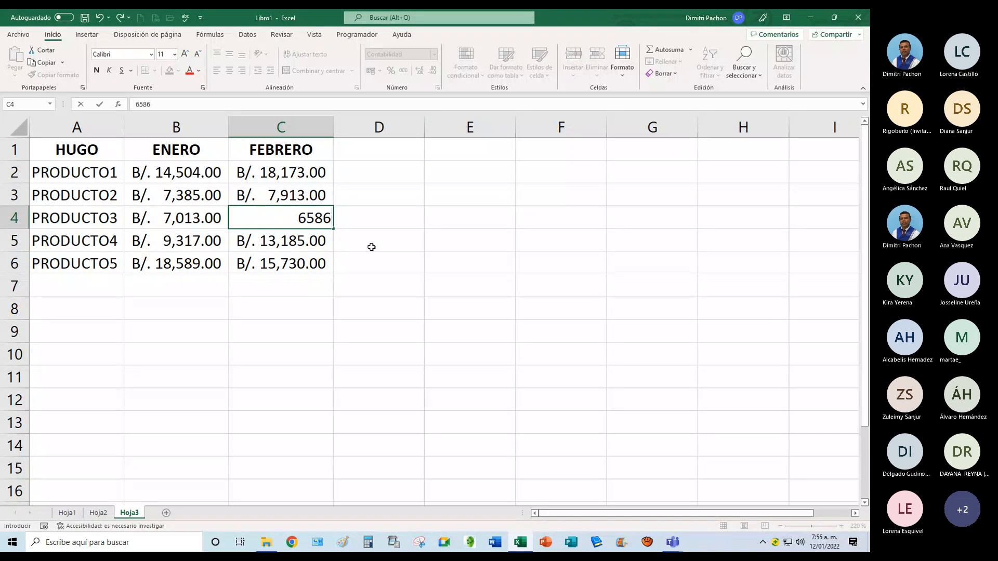
key("Return")
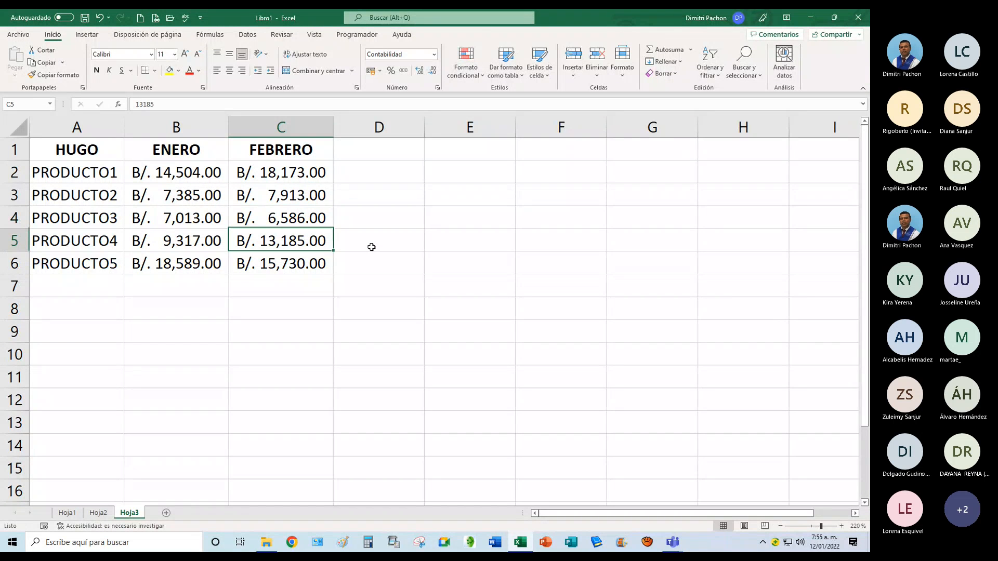
type("17783")
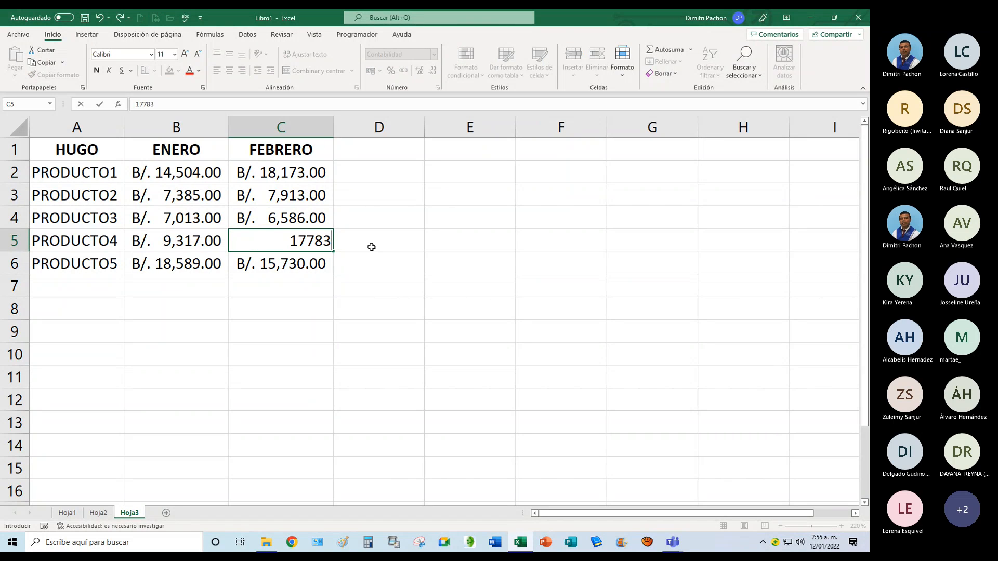
key("Return")
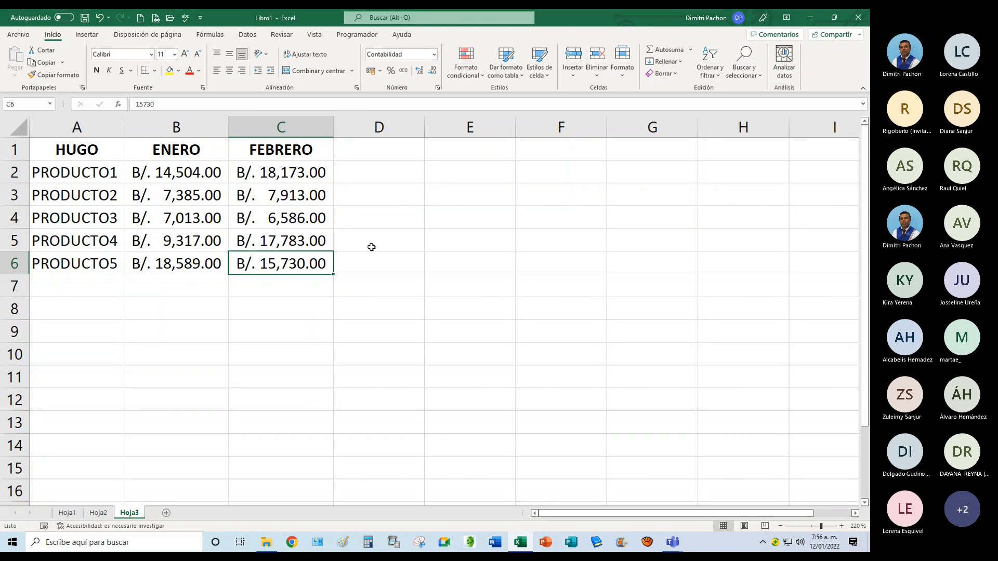
type("19")
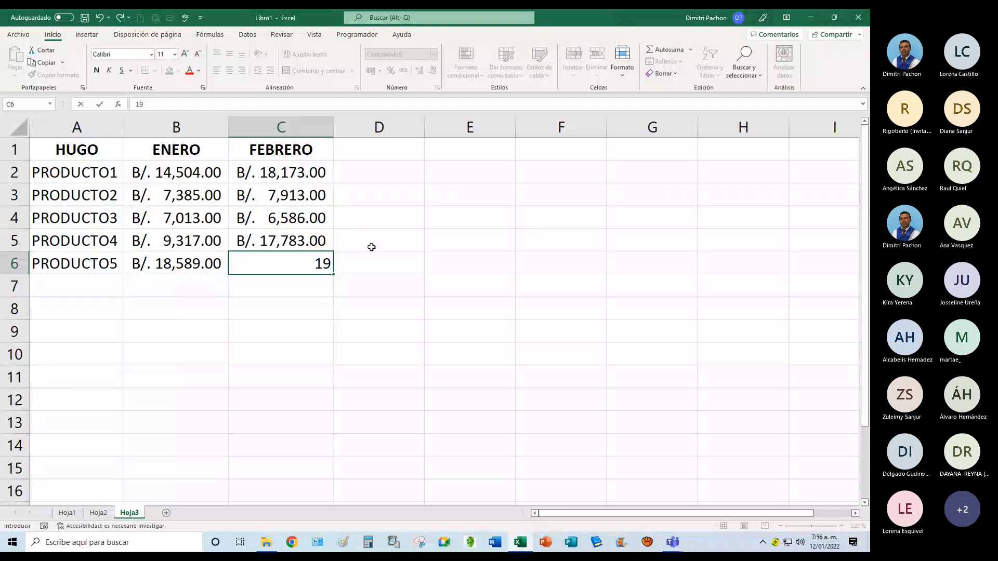
type(",050")
key("Return")
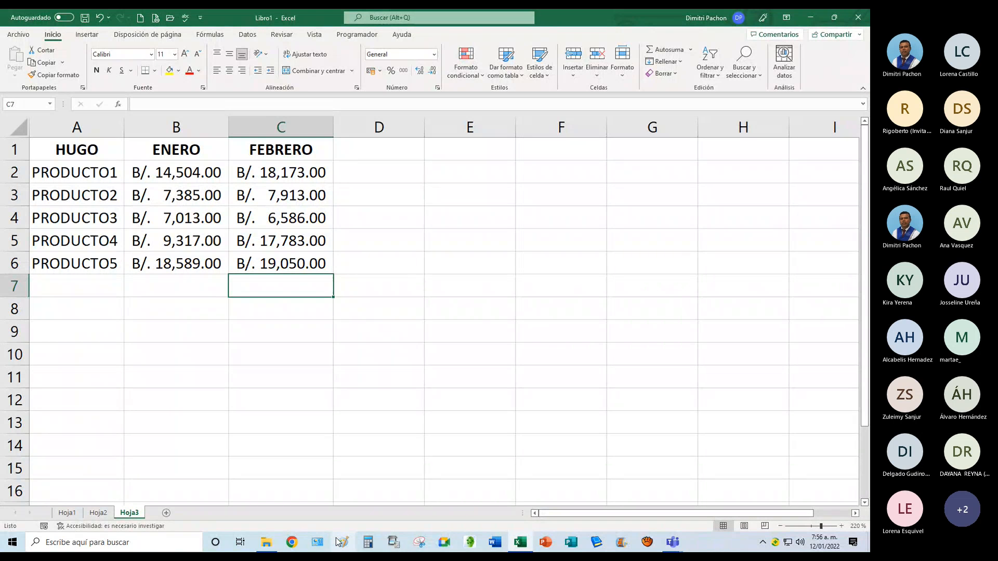
Rename the worksheet Hoja1 as HUGO, matching the heading in its cell A1.
left_click(67, 513)
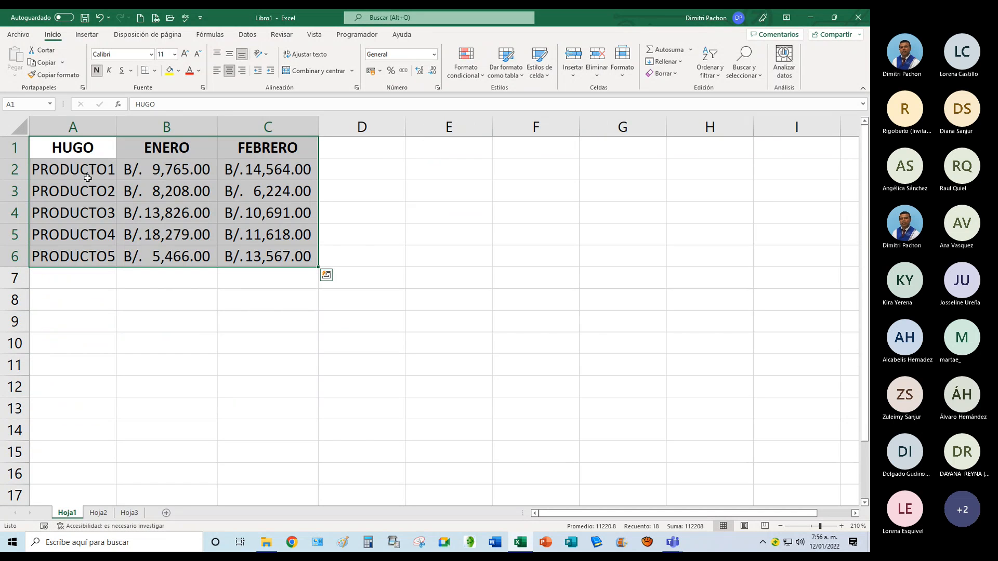
double_click(79, 513)
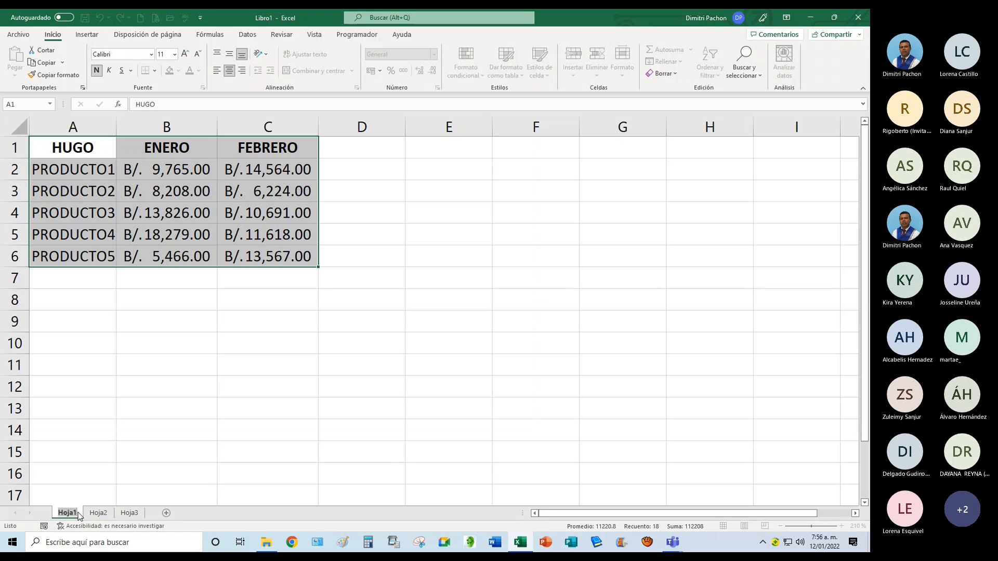
type("HUGO")
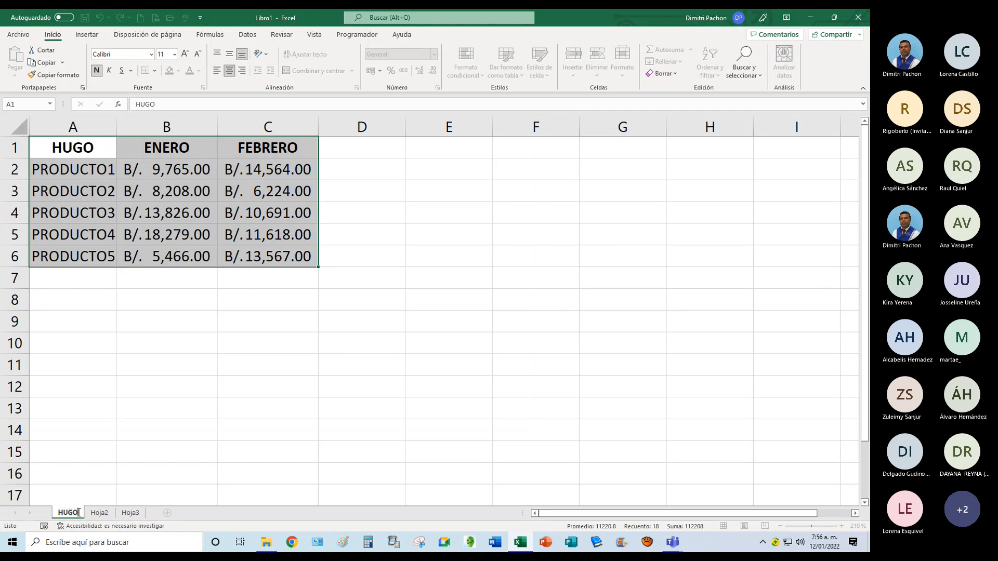
key("Return")
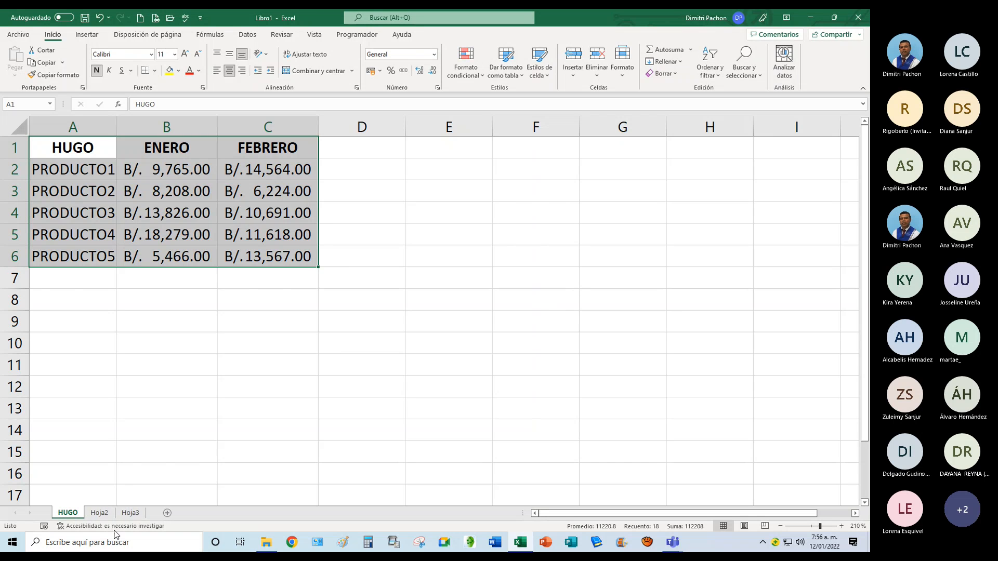
Change the heading in A1 on Hoja2 to PACO and rename that worksheet as PACO.
left_click(98, 513)
type("HUGO\tENERO\tFEBRERO PRODUCTO1\tB/. 7,496.00\tB/.15,948.00 PRODUCTO2\tB/.12,949.00\tB/.11,560.00 PRODUCTO3\tB/.10,069.00\tB/.17,852.00 PRODUCTO4\tB/. 7,610.00\tB/.13,185.00 PRODUCTO5\tB/.15,888.00\tB/.15,730.00")
left_click(89, 152)
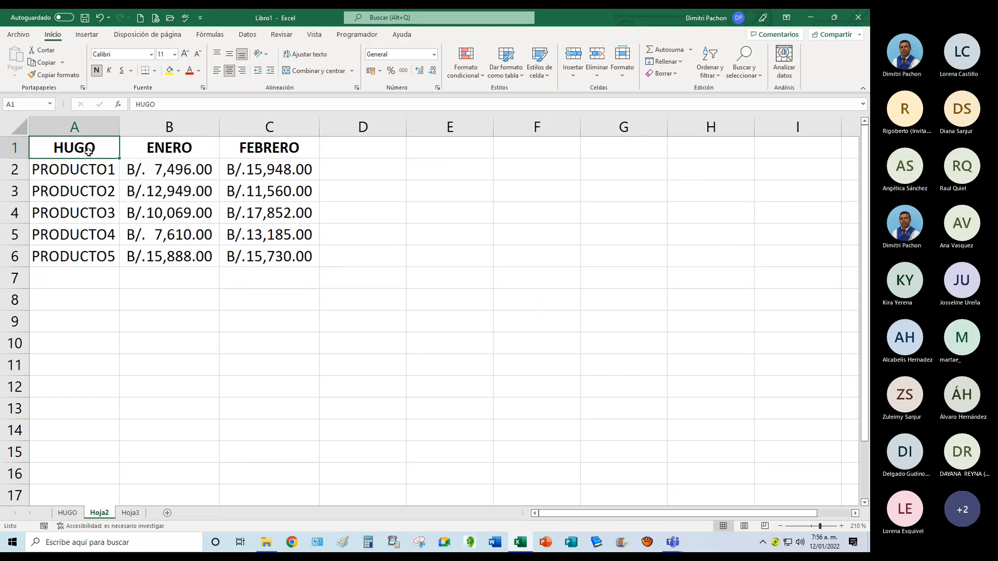
type("P")
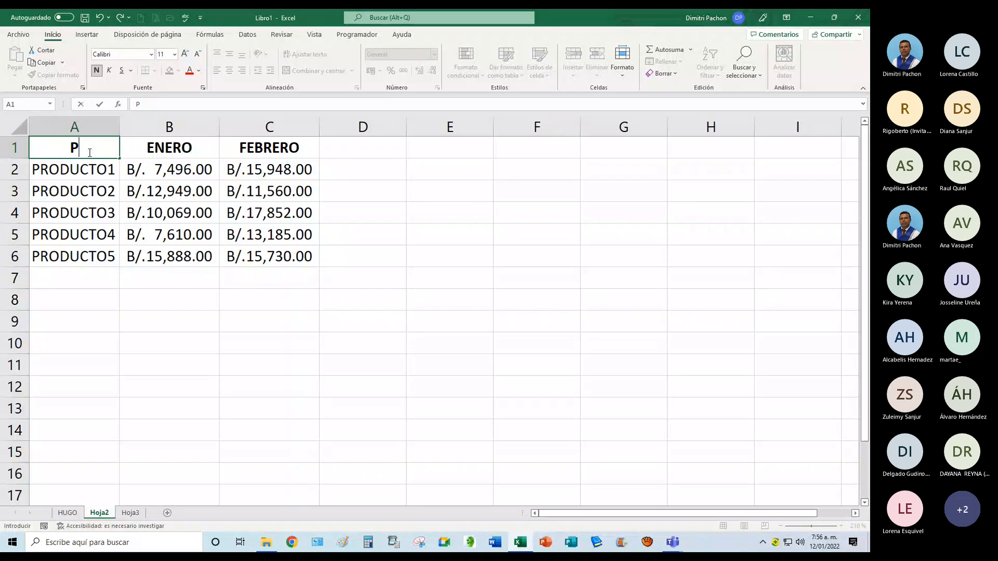
type("ACO")
key("Return")
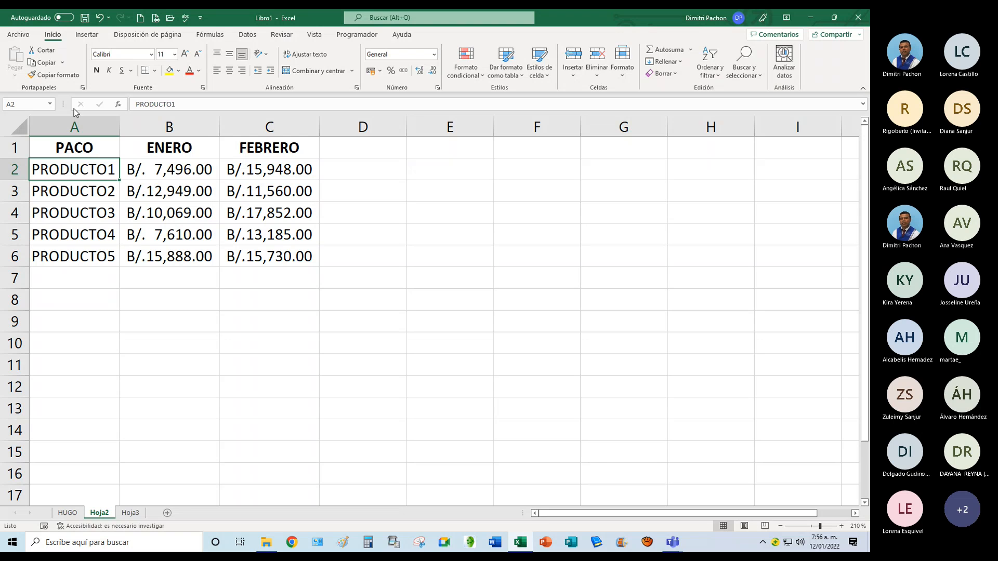
double_click(98, 513)
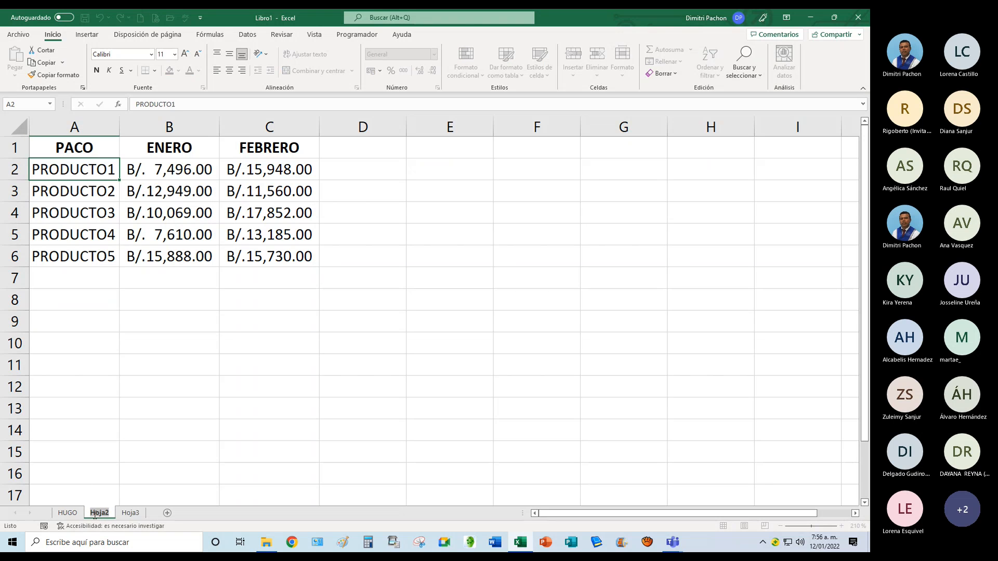
type("PACO")
key("Return")
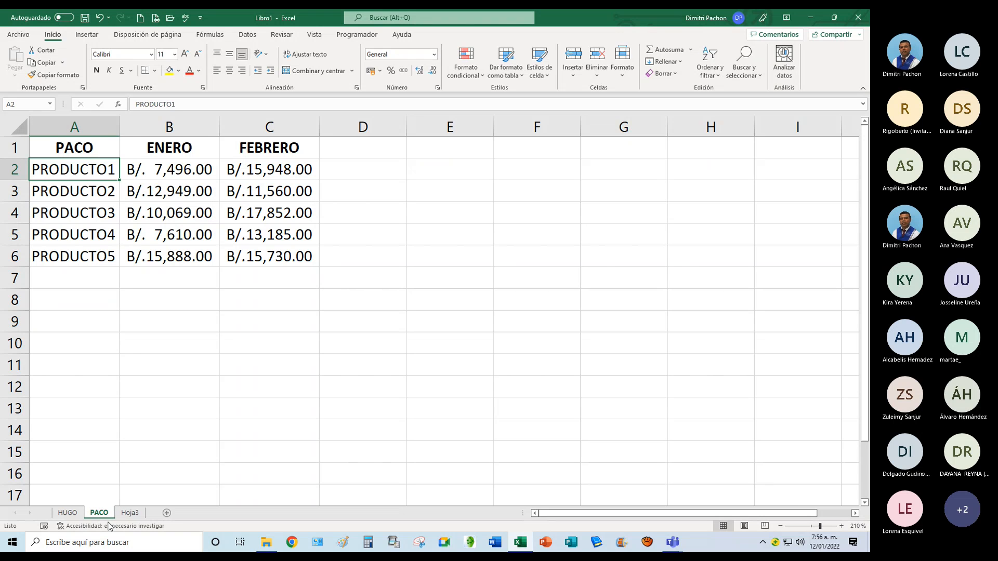
Replace the header in cell A1 of sheet Hoja3 with LUIS.
left_click(129, 513)
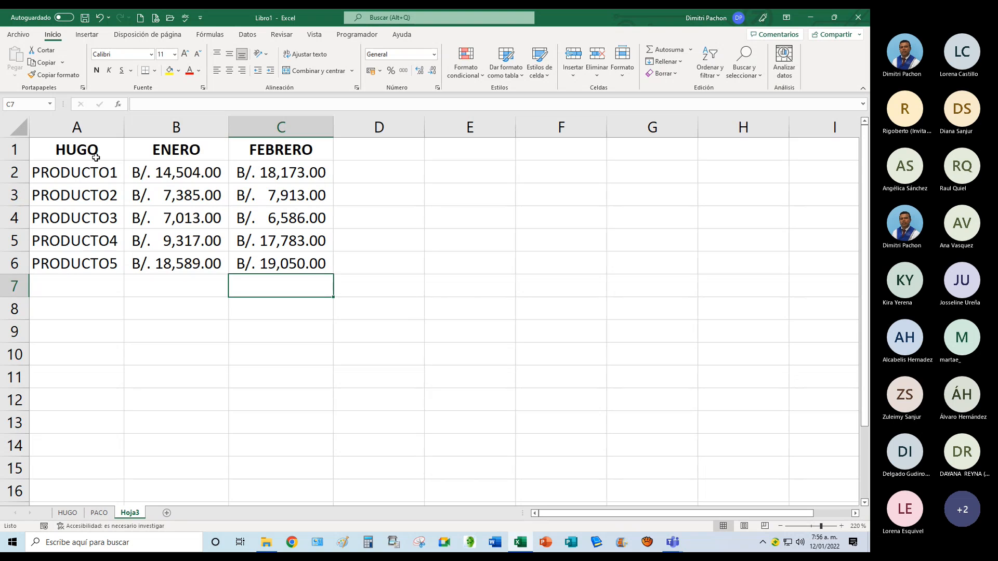
left_click(96, 157)
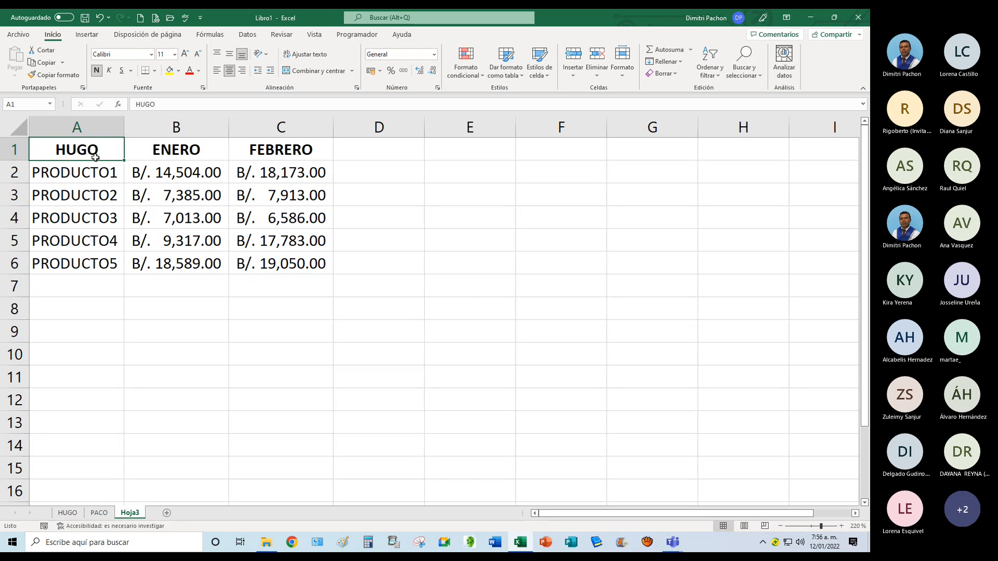
type("LUIS")
key("Return")
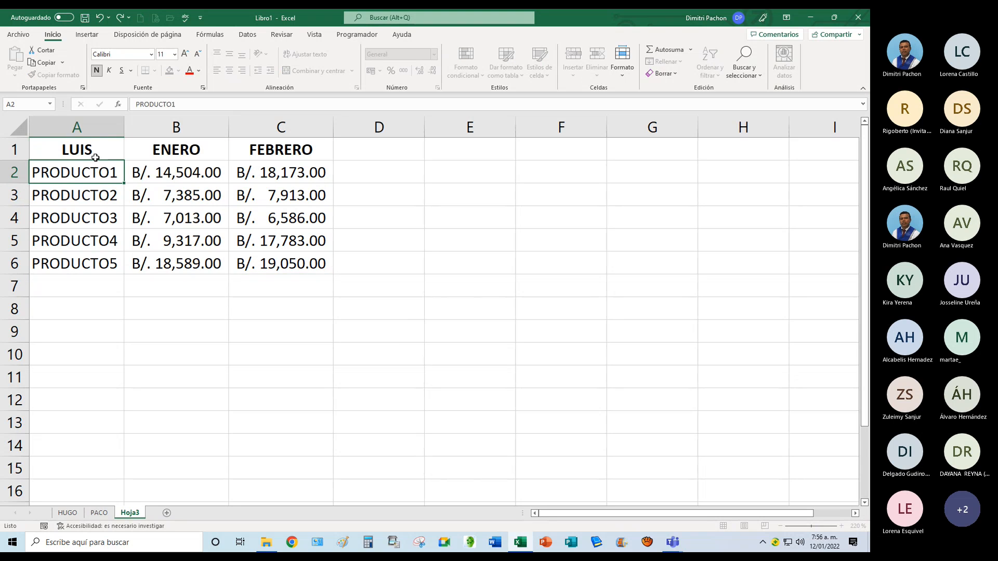
Rename sheet Hoja3 as LUIS.
double_click(130, 513)
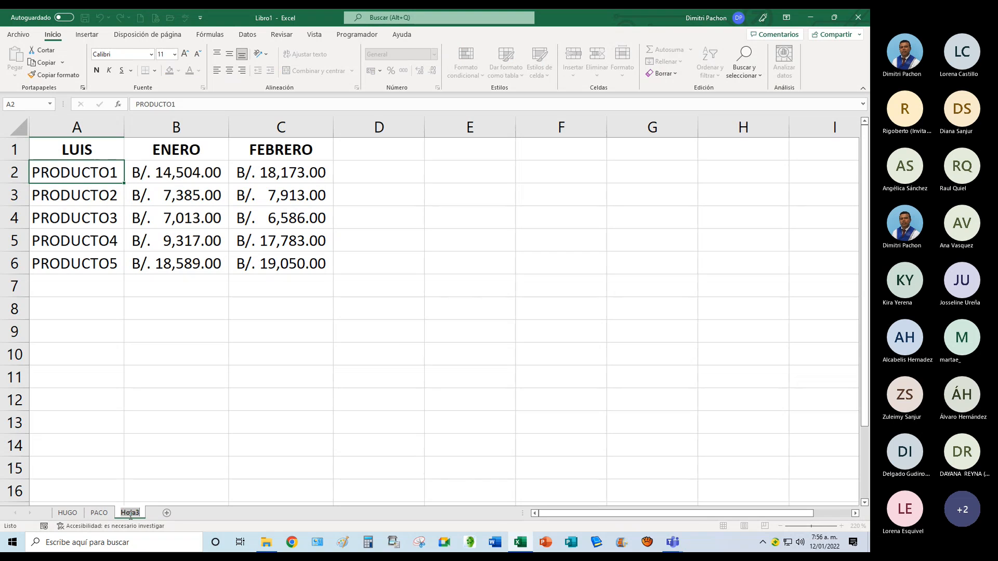
type("LUIS")
key("Return")
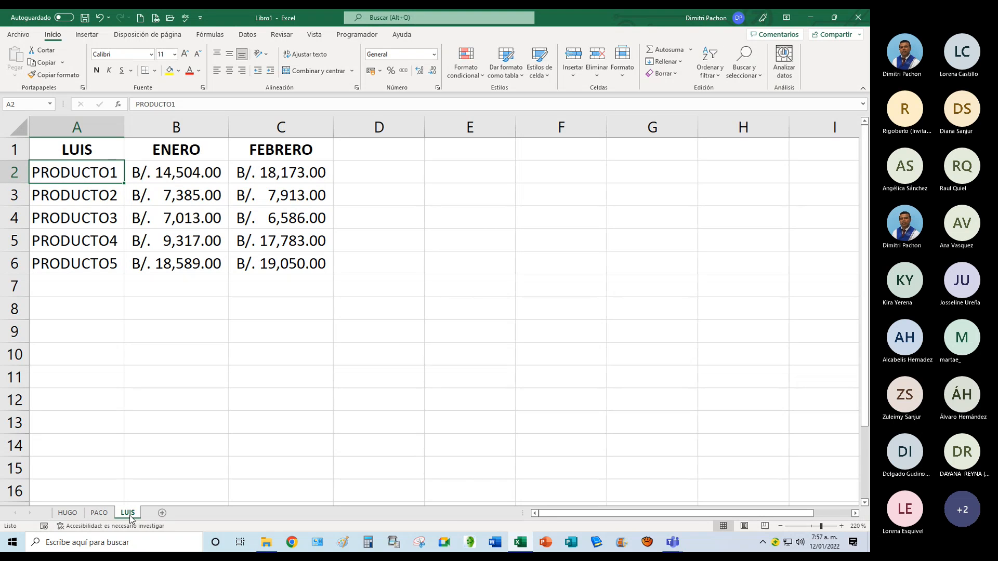
key("Down")
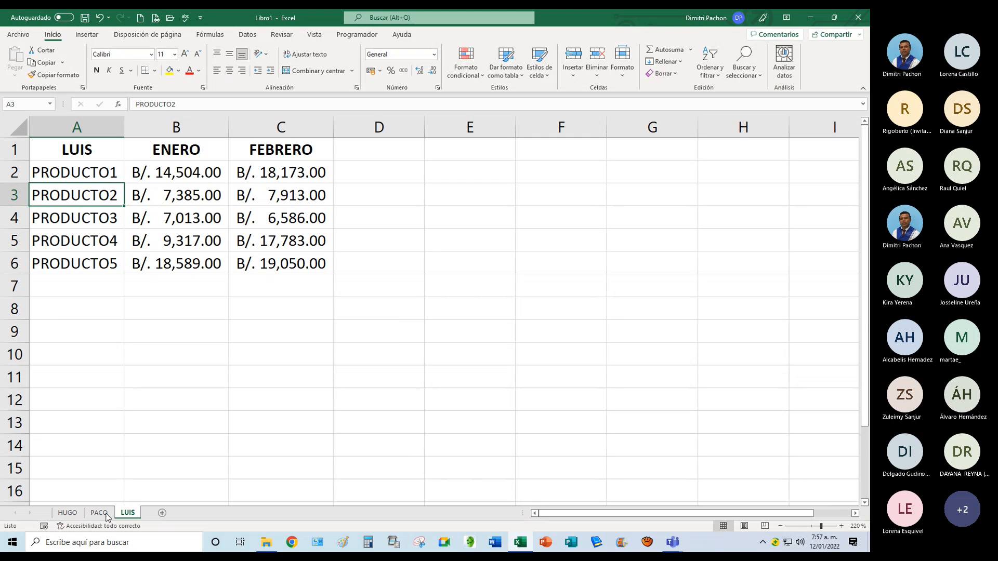
Review the ENERO and FEBRERO product tables on the HUGO, PACO and LUIS sheets.
left_click(67, 513)
left_click(99, 513)
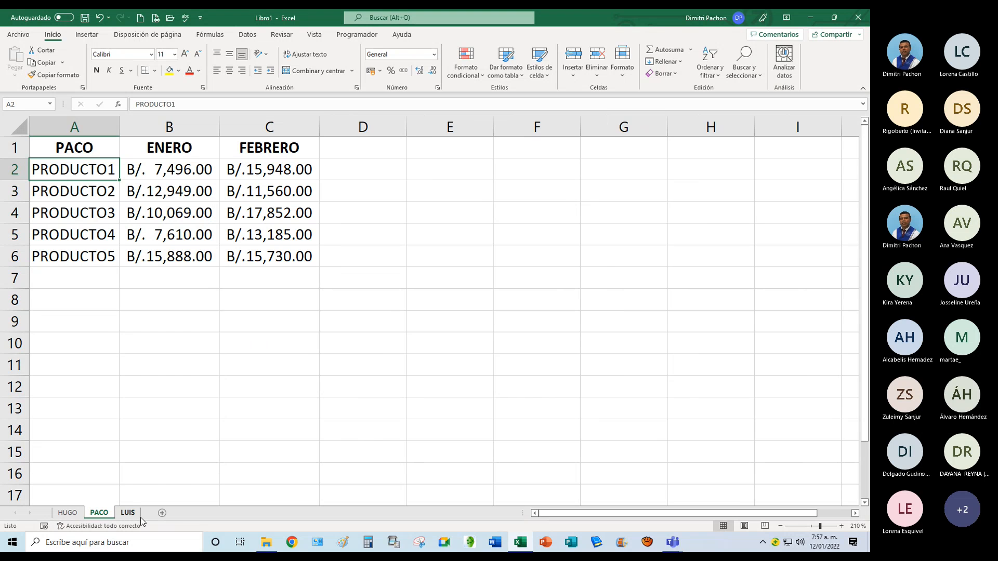
left_click(127, 514)
left_click(67, 513)
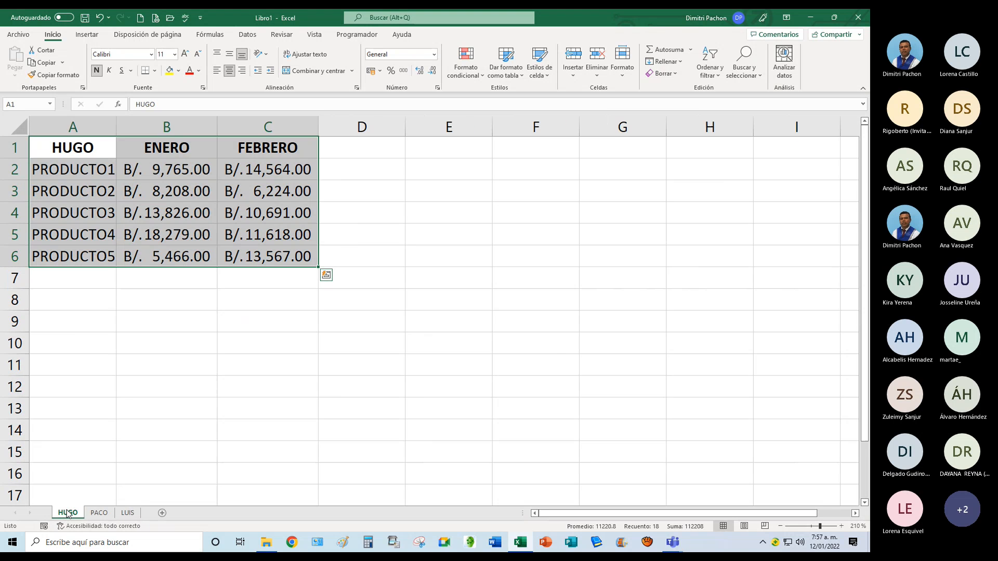
left_click(63, 204)
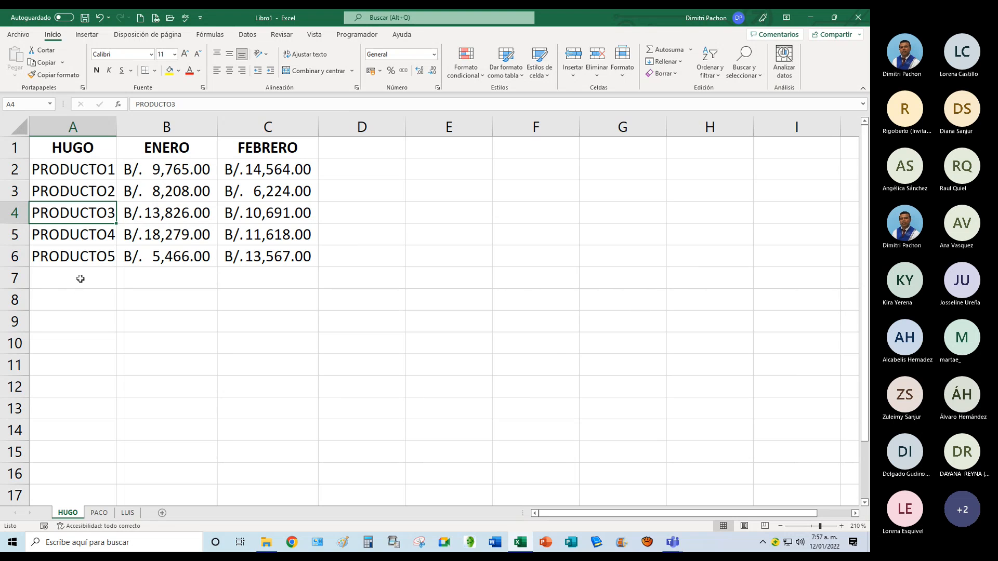
left_click(99, 513)
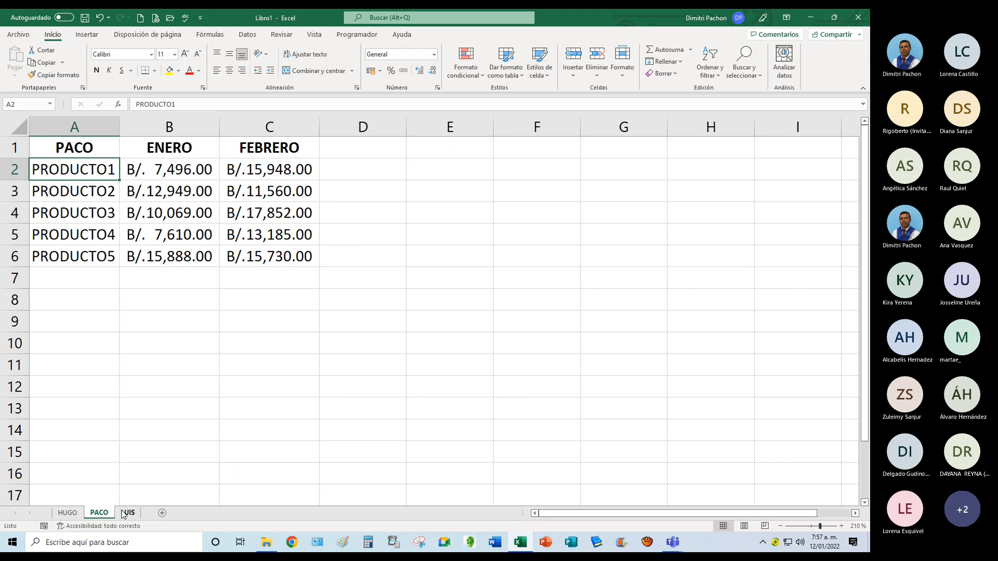
left_click(128, 512)
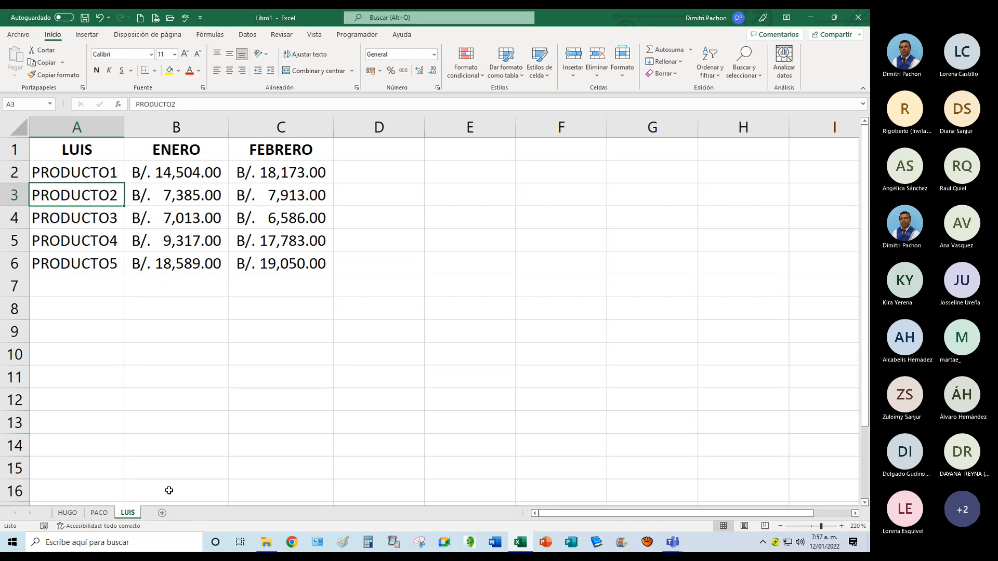
Insert a new blank worksheet after the LUIS sheet.
left_click(162, 513)
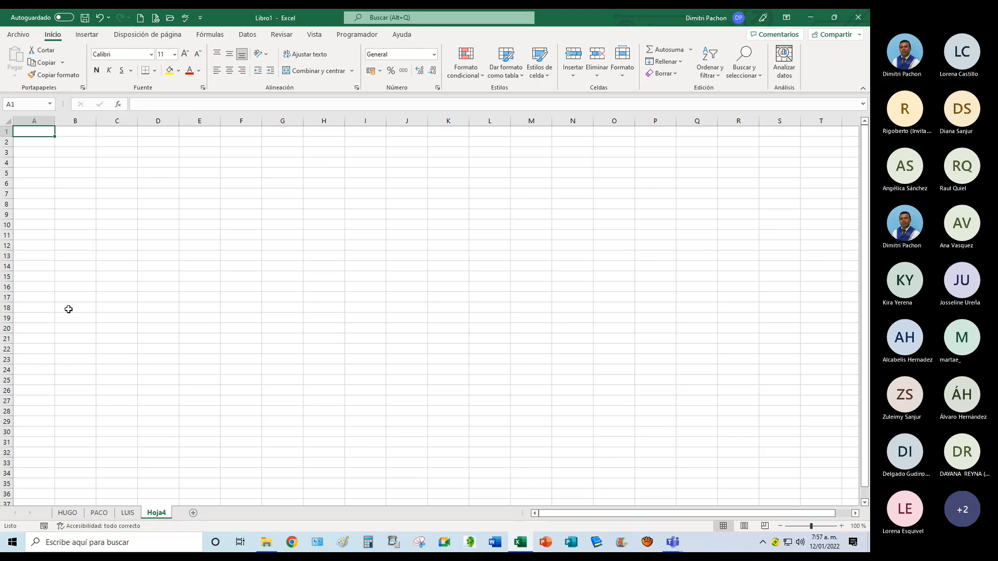
left_click(841, 526)
left_click(841, 526)
left_click(841, 526)
left_click(841, 526)
left_click(841, 526)
left_click(842, 526)
left_click(841, 526)
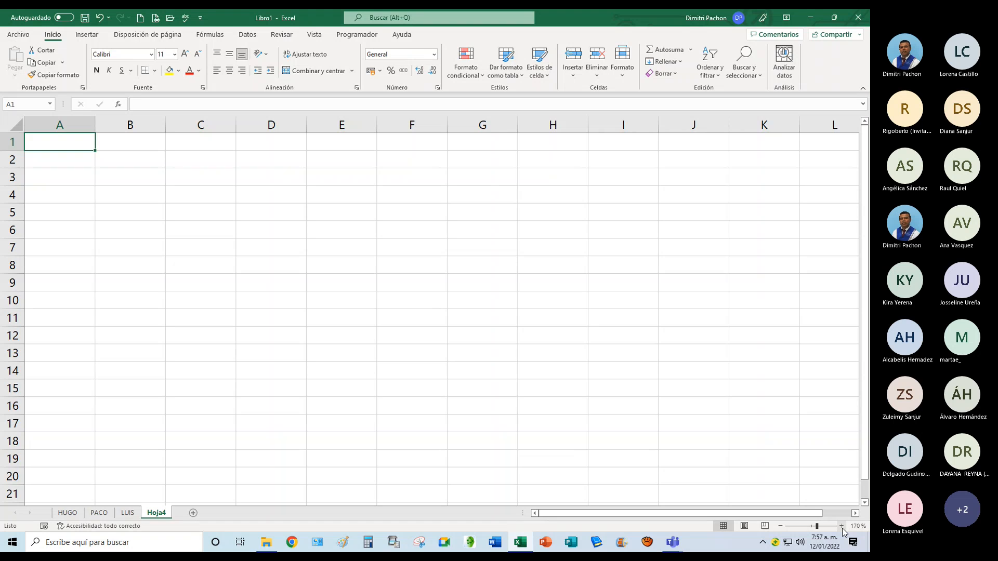
key("alt")
key("t")
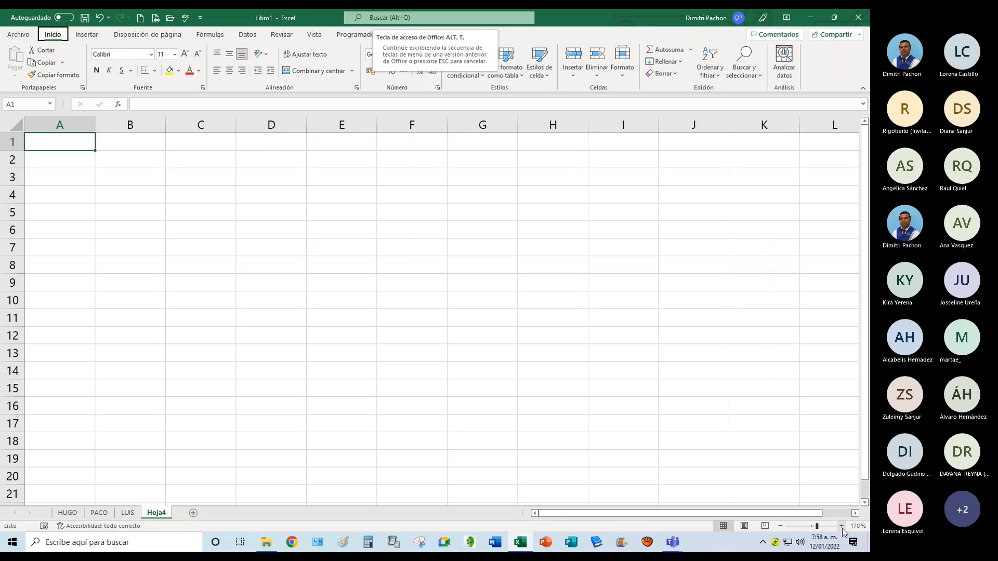
key("b")
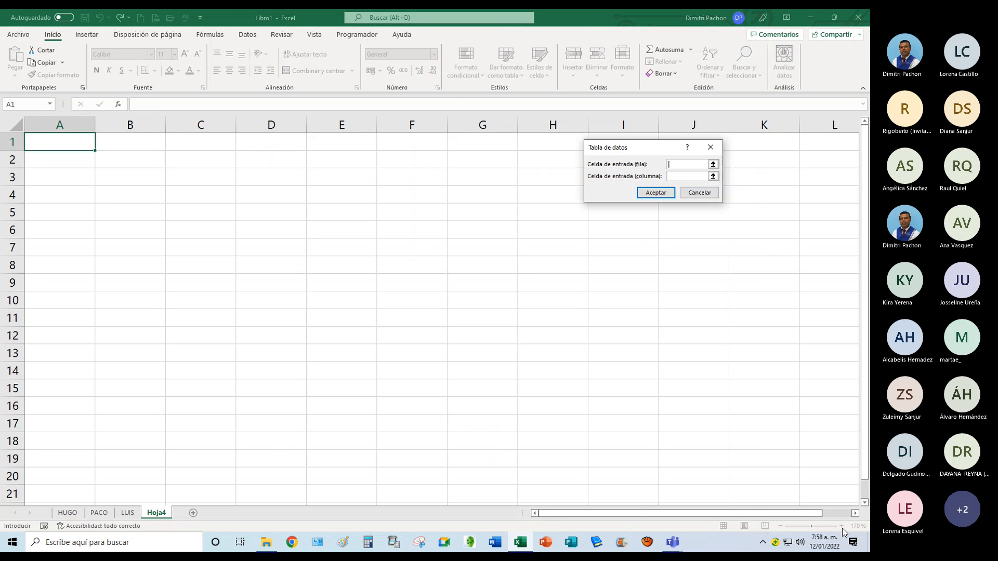
key("Escape")
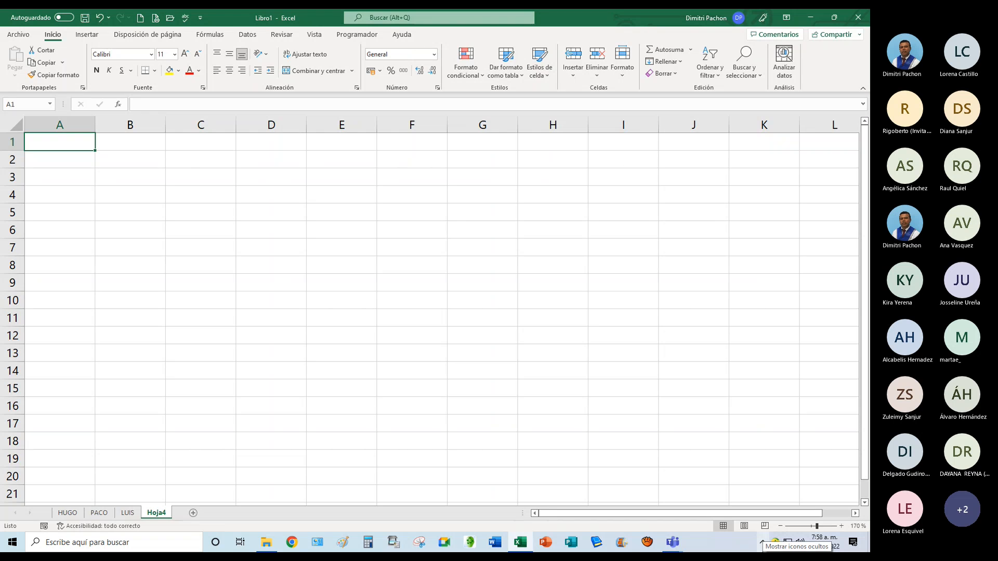
key("alt+d")
key("b")
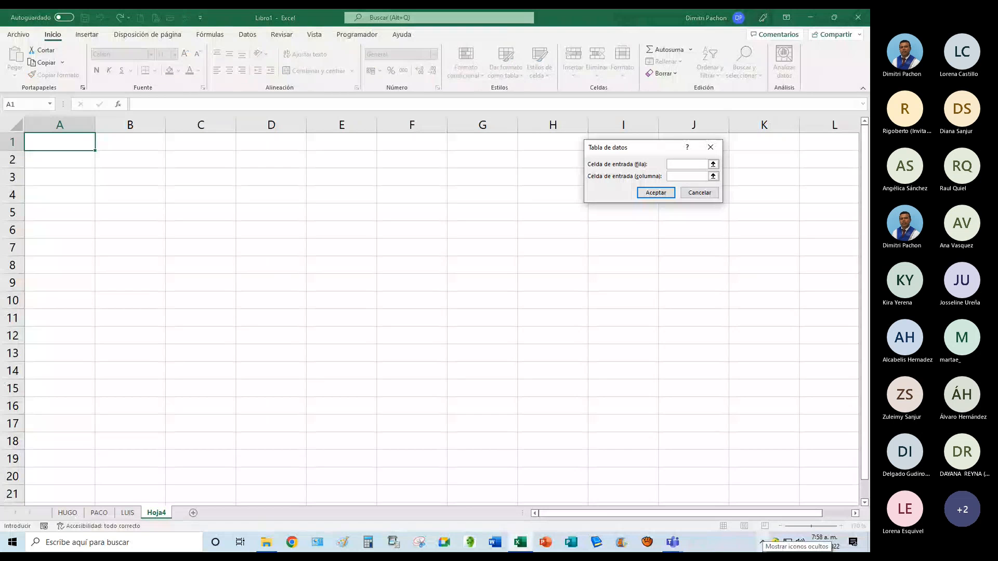
left_click(711, 148)
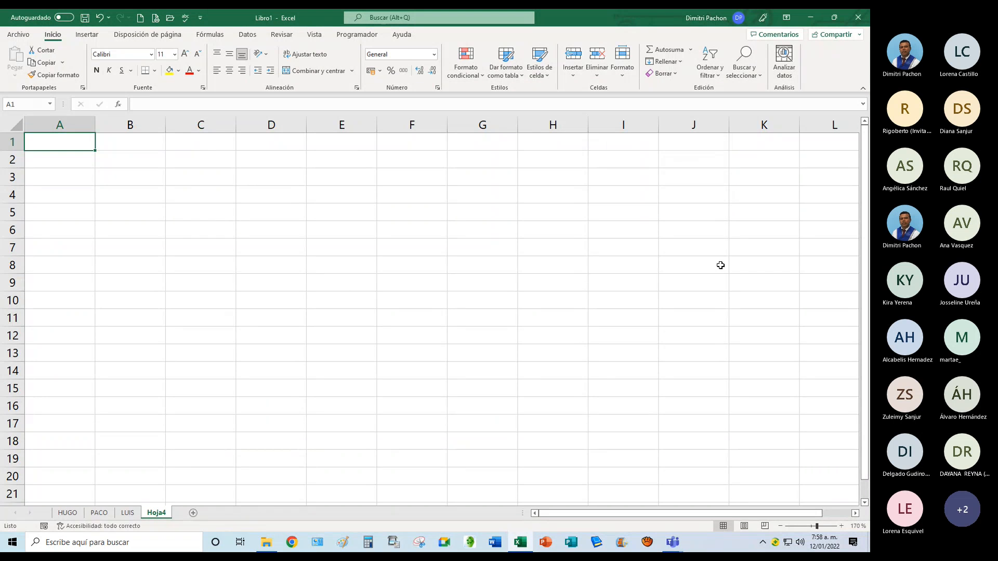
key("alt")
key("d")
key("b")
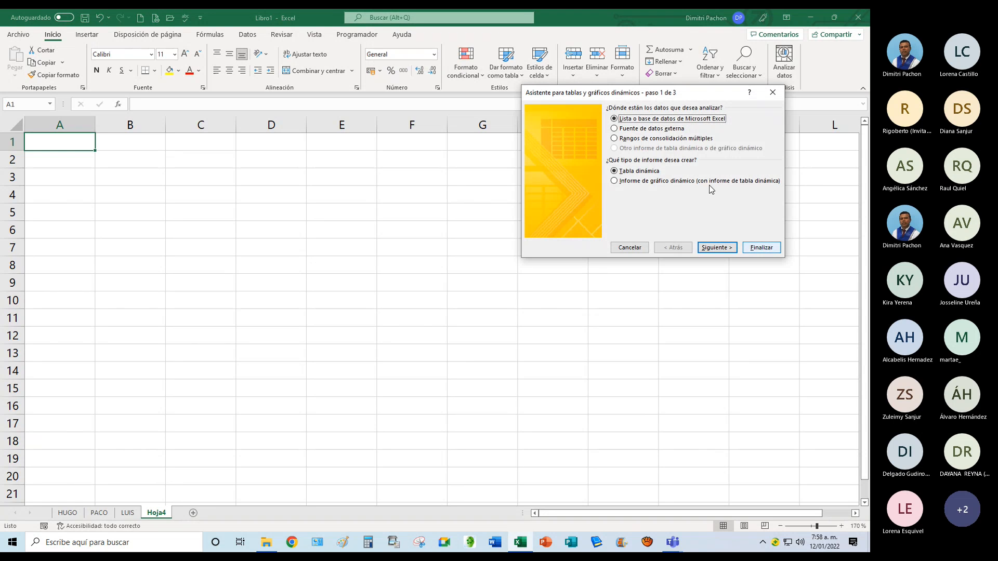
left_click(773, 92)
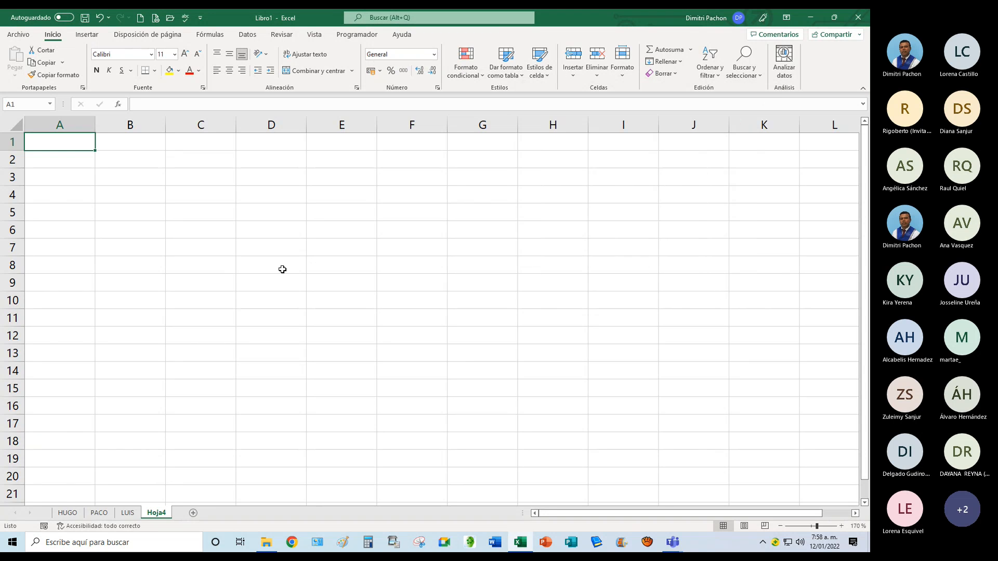
left_click(282, 232)
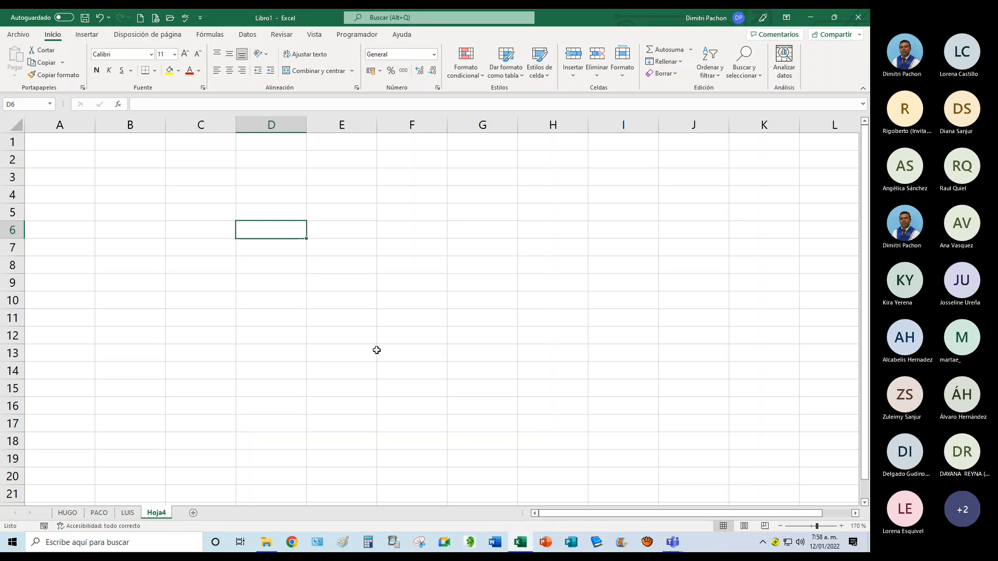
key("alt")
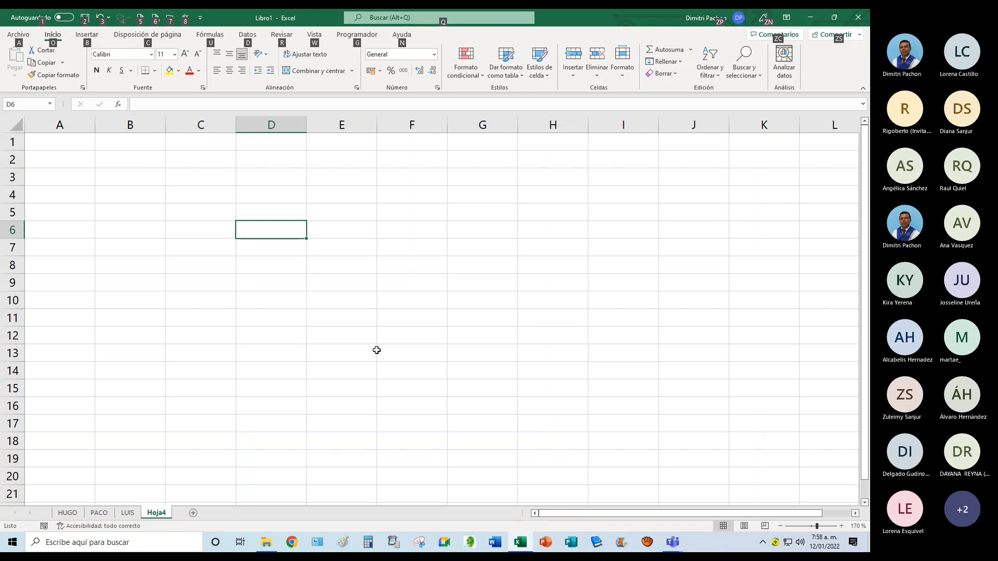
key("t")
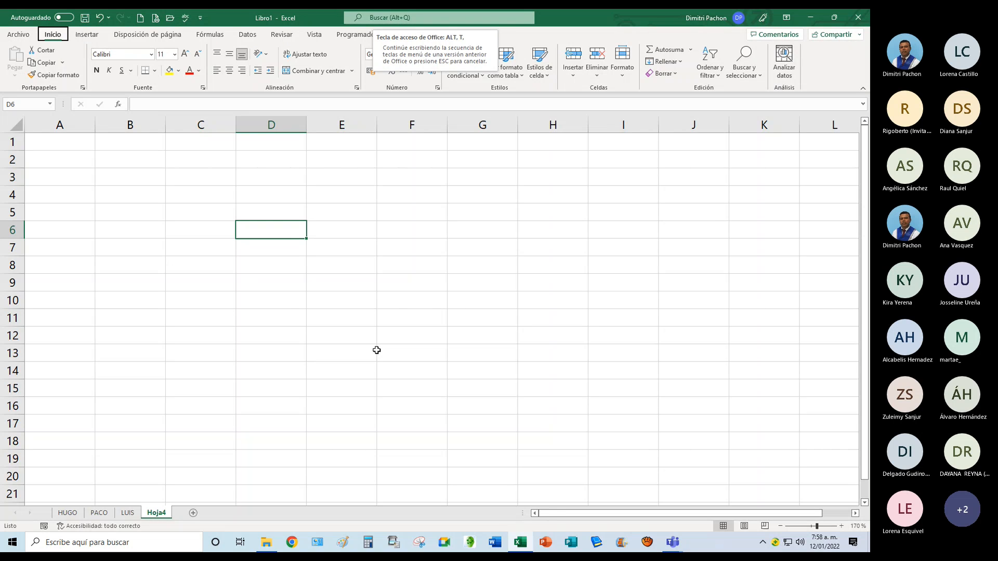
key("b")
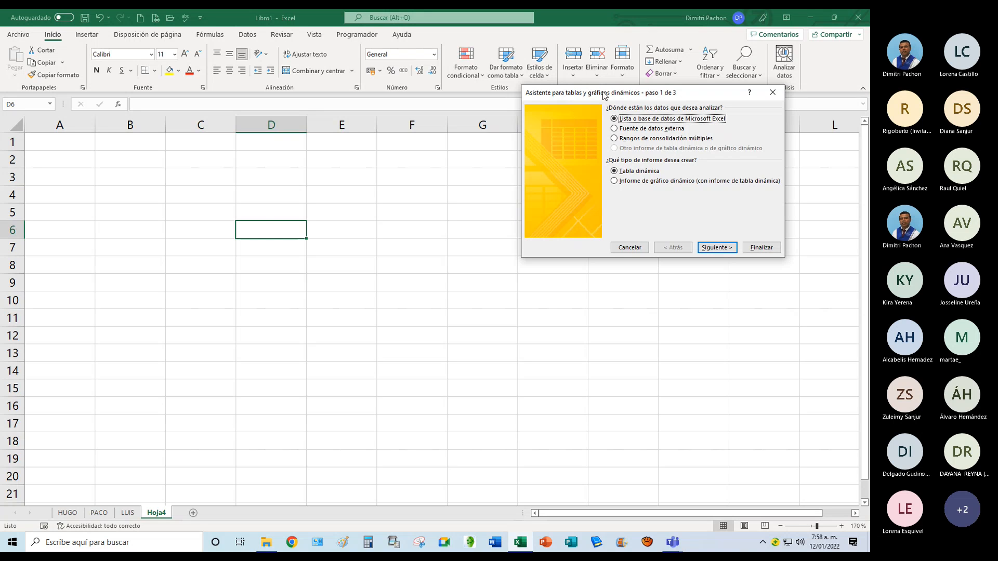
left_click_drag(603, 95, 428, 183)
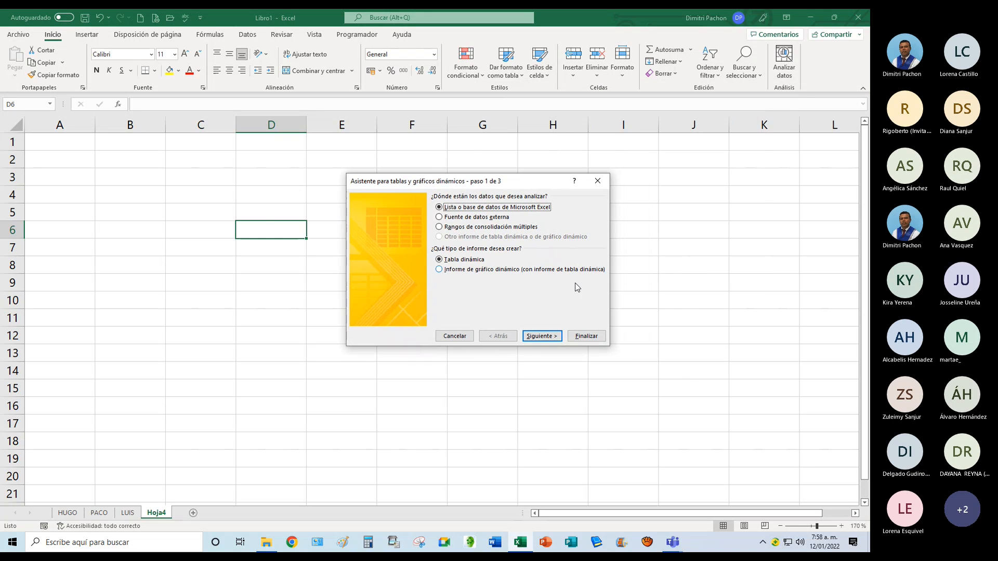
left_click(597, 180)
Start the PivotTable and PivotChart wizard from cell A1 of Hoja4, keeping the Microsoft Excel list source and Tabla dinámica report type.
left_click(51, 159)
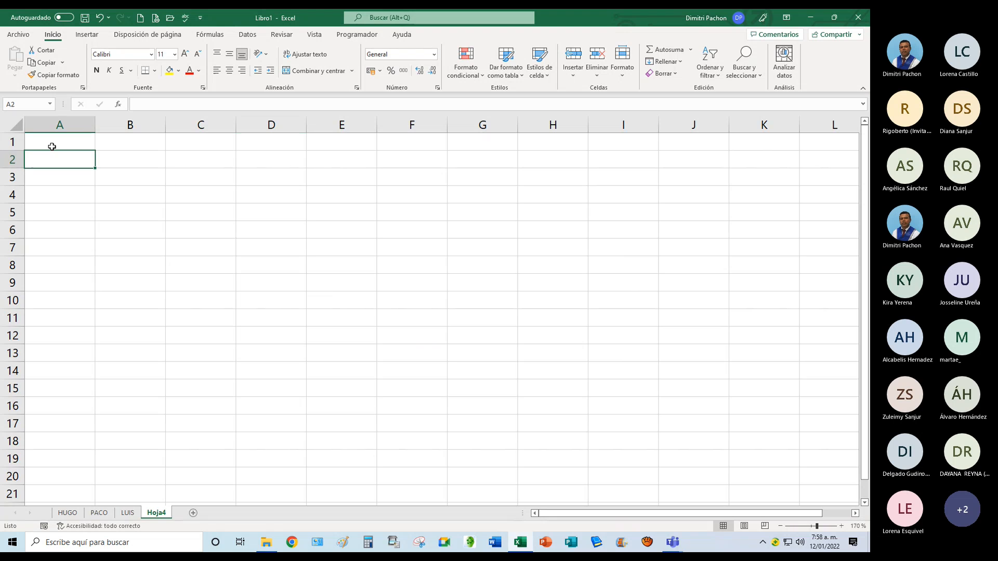
left_click(52, 147)
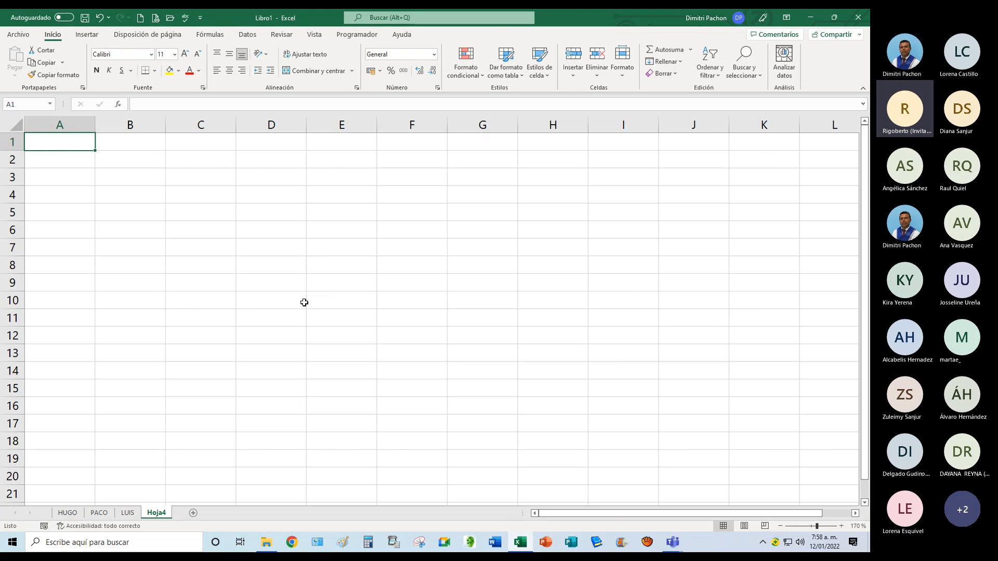
key("alt+d")
key("p")
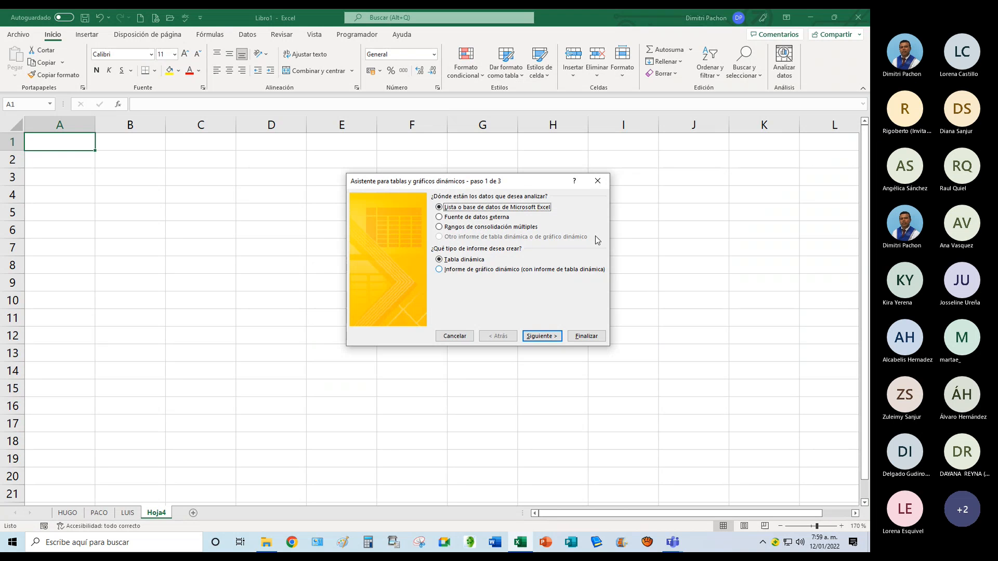
left_click_drag(519, 186, 435, 105)
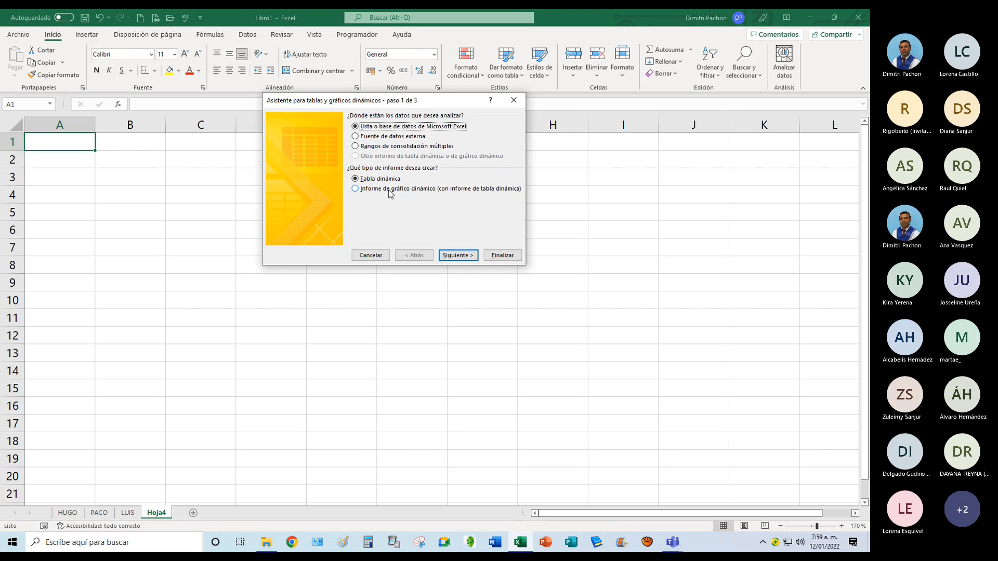
left_click(458, 255)
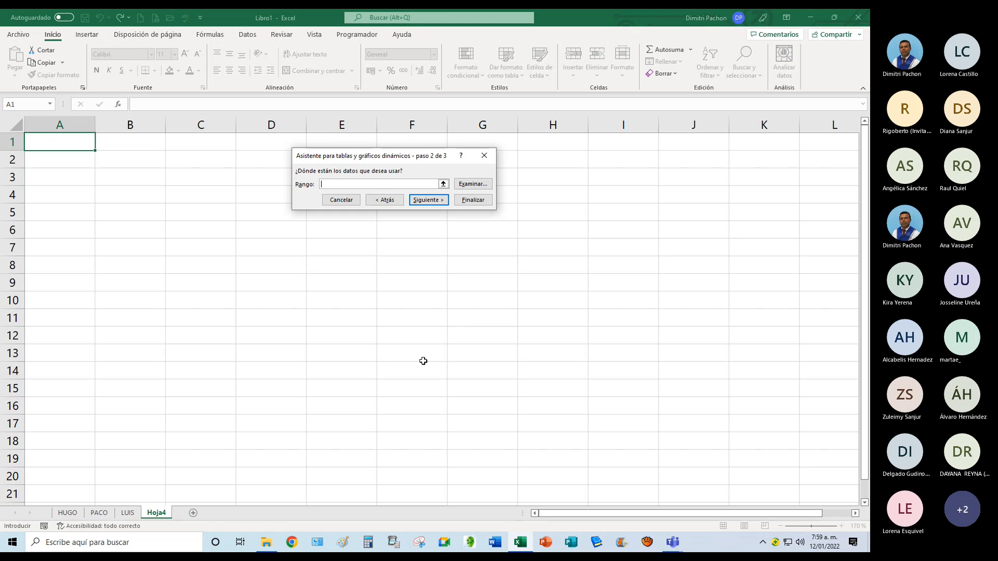
Set the wizard's source range to HUGO!$A$1:$C$6 and continue to the report location stage.
left_click(442, 184)
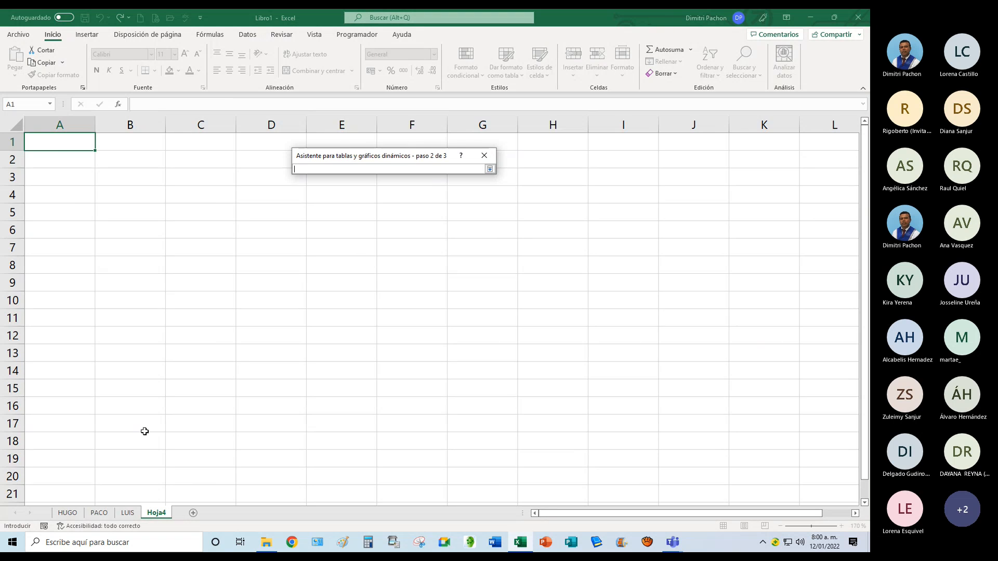
left_click(68, 513)
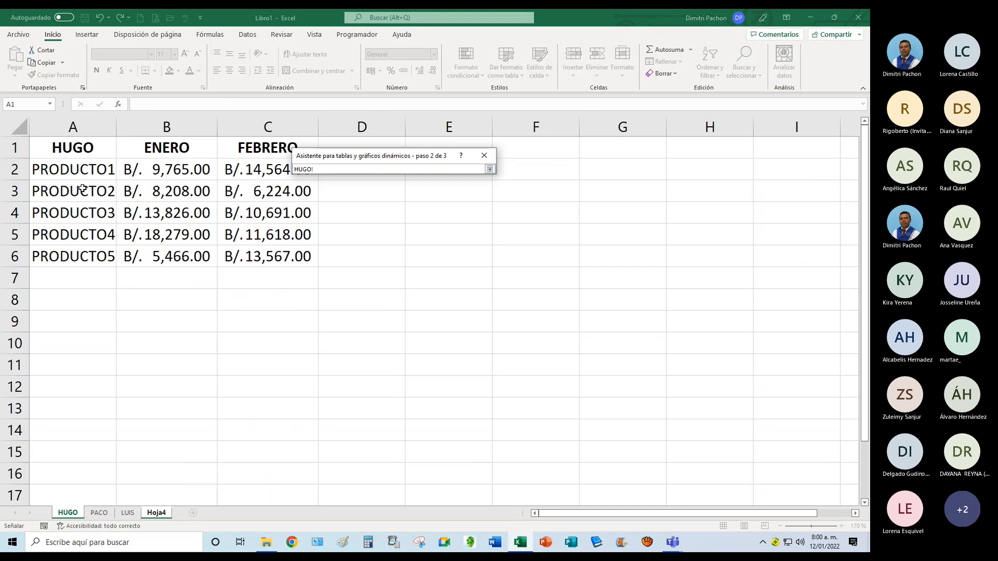
left_click_drag(78, 154, 286, 263)
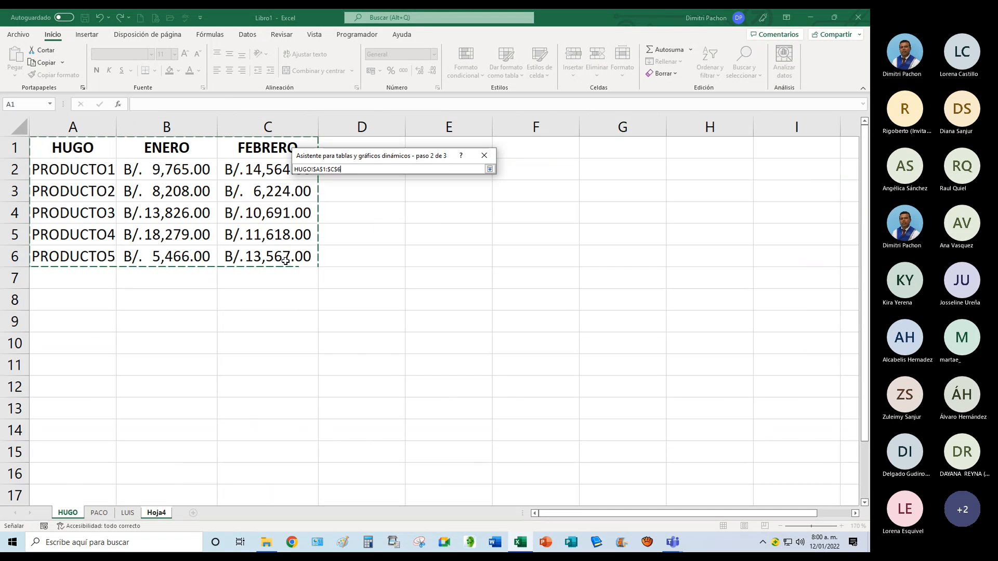
left_click(489, 169)
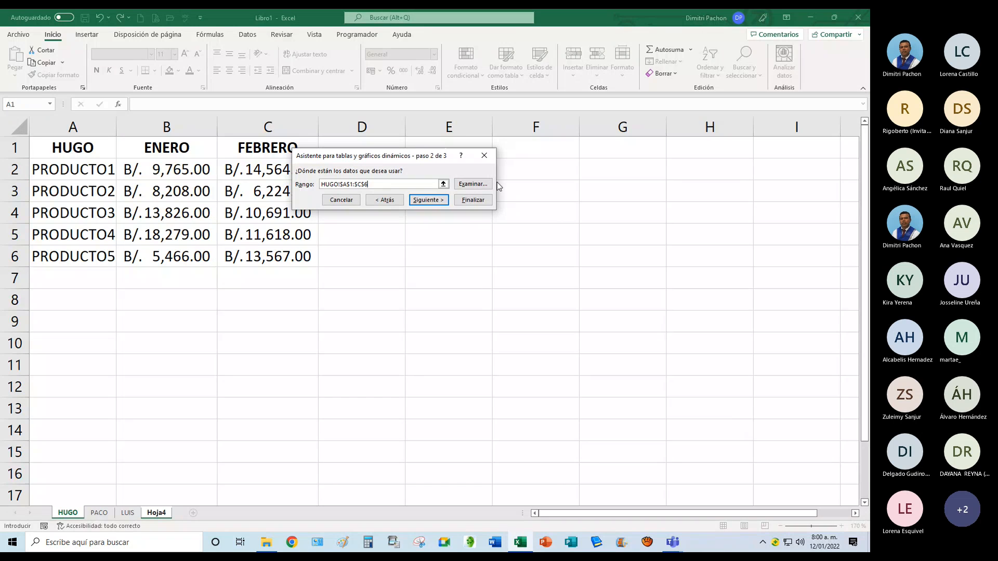
left_click(422, 201)
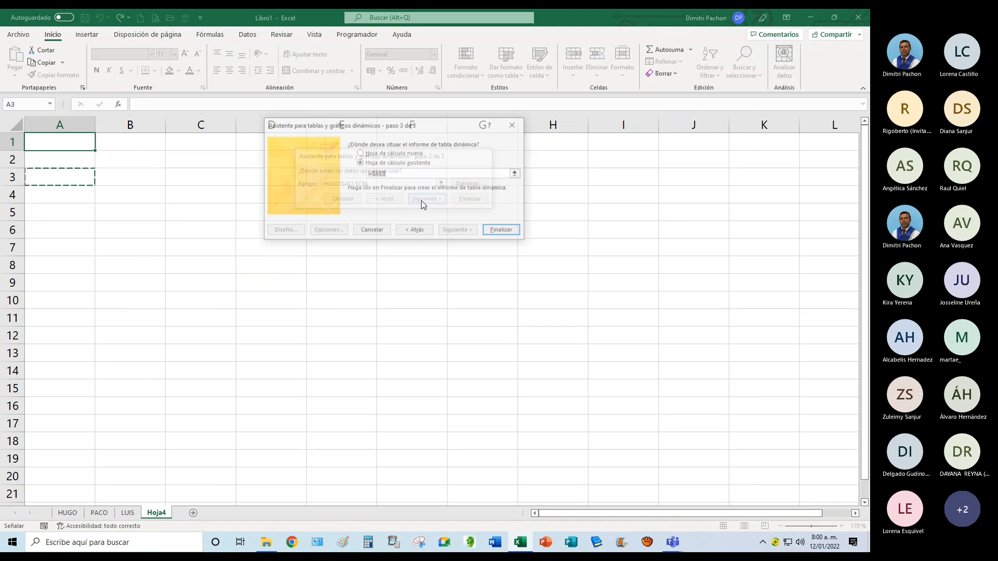
Finish the wizard with the pivot table report placed at cell $A$3 of the existing Hoja4 sheet.
left_click(503, 231)
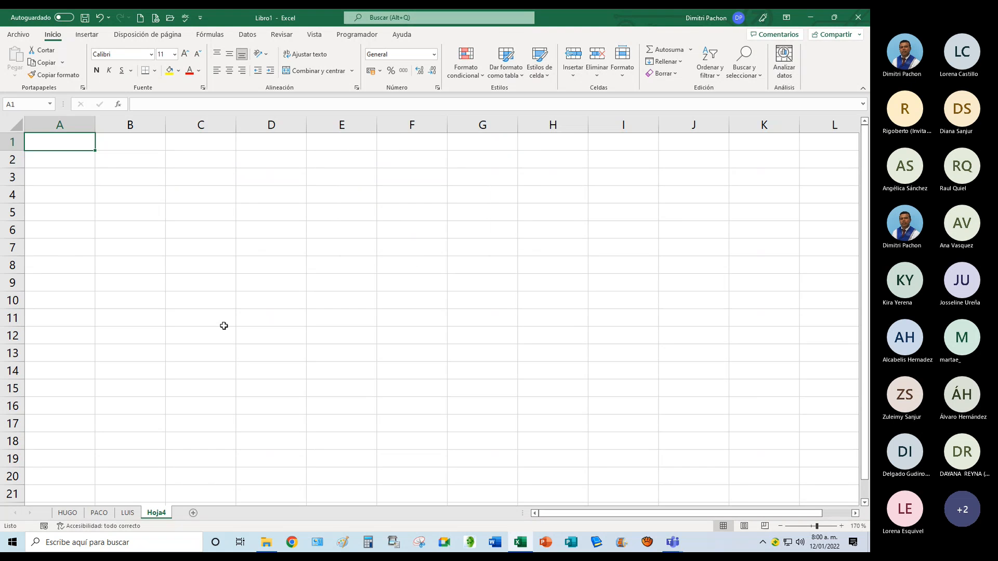
Use the PivotTable wizard to build a pivot table from HUGO!$A$1:$C$6, placed at cell $A$3 of the existing Hoja4 sheet.
key("alt+d")
key("p")
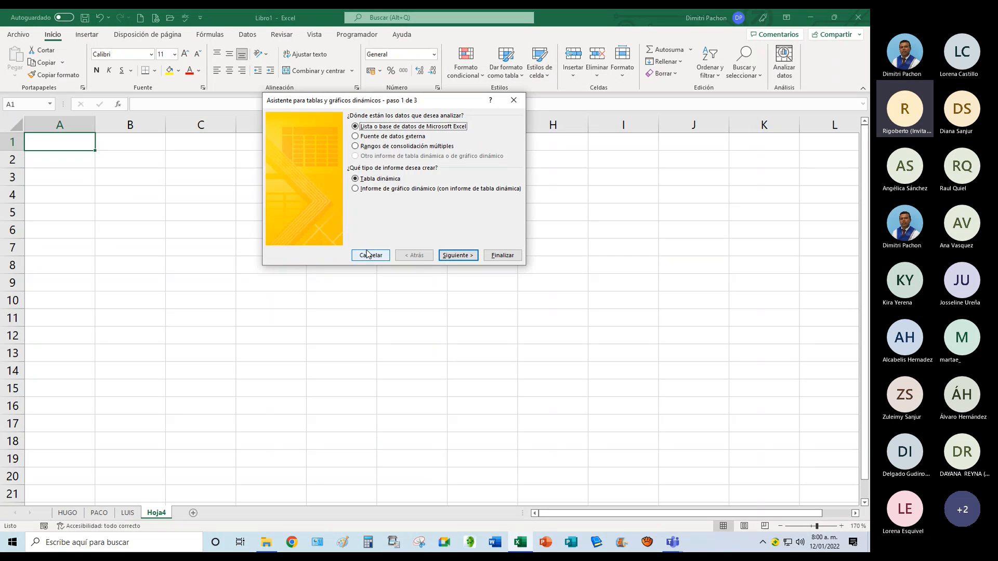
left_click(458, 255)
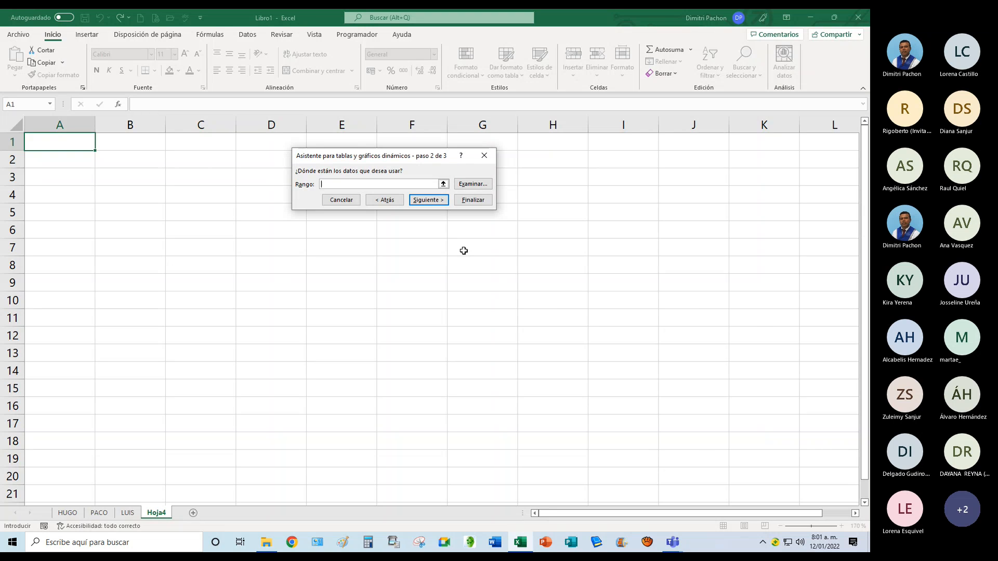
left_click(443, 184)
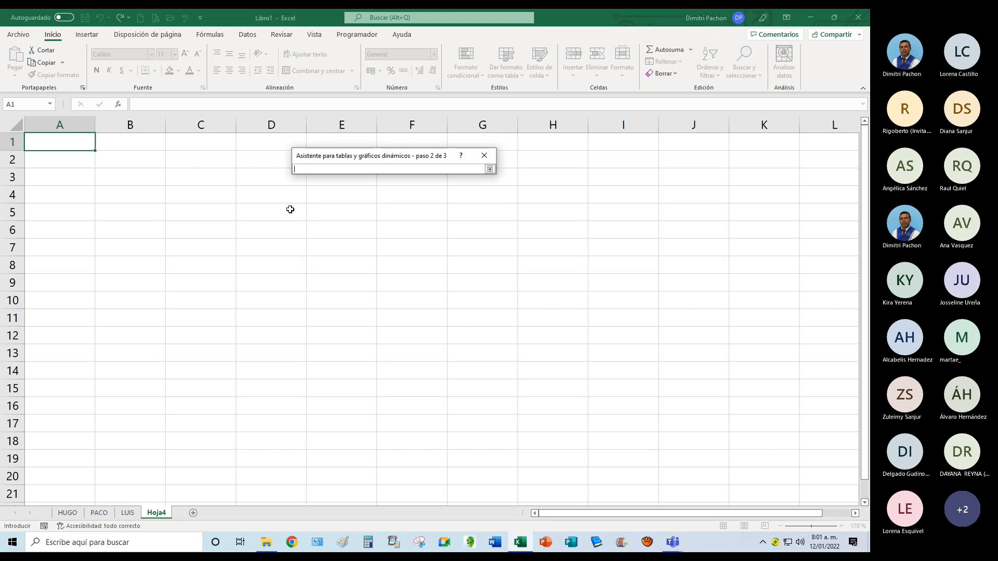
left_click(67, 513)
left_click_drag(67, 147, 259, 261)
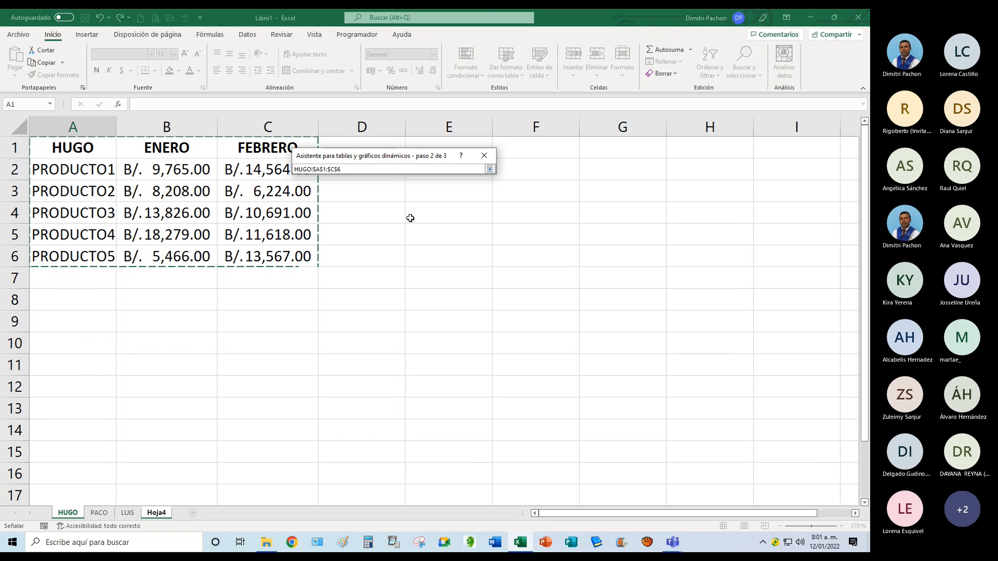
left_click(490, 169)
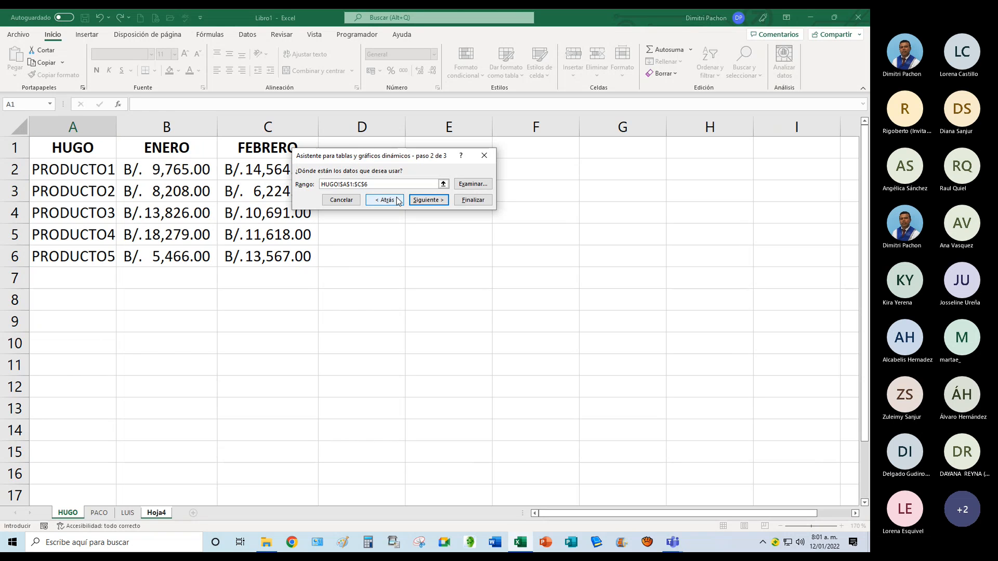
left_click(428, 200)
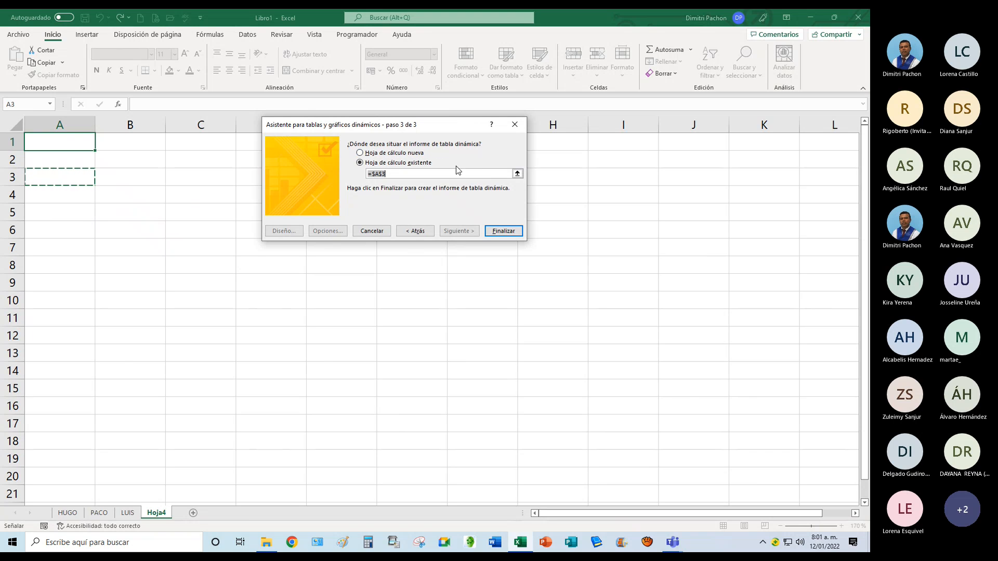
left_click(503, 231)
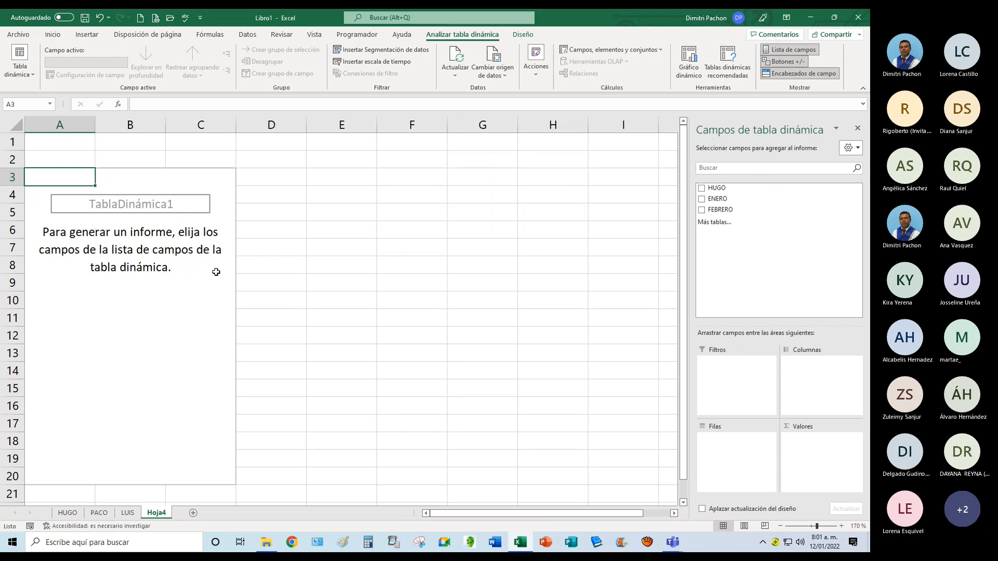
Close the pivot table field list and delete the empty pivot table occupying A3:C20 on Hoja4.
left_click(857, 128)
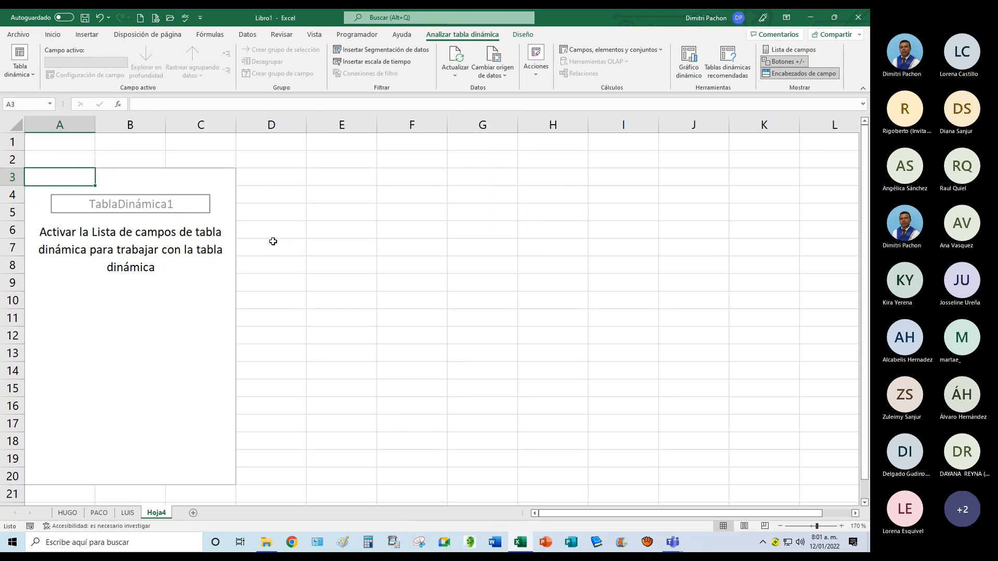
left_click(210, 277)
left_click(59, 179)
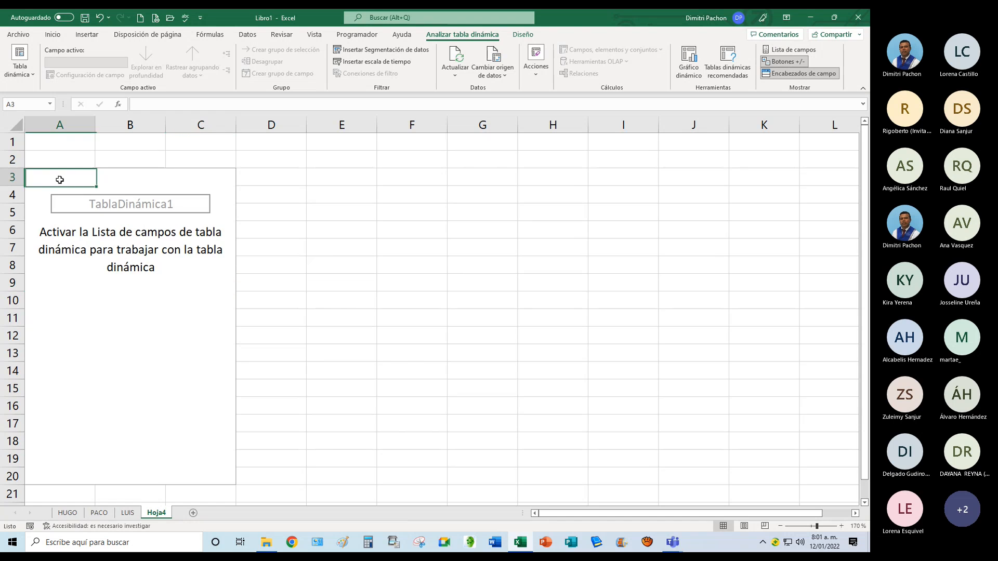
left_click_drag(59, 179, 225, 423)
key("Delete")
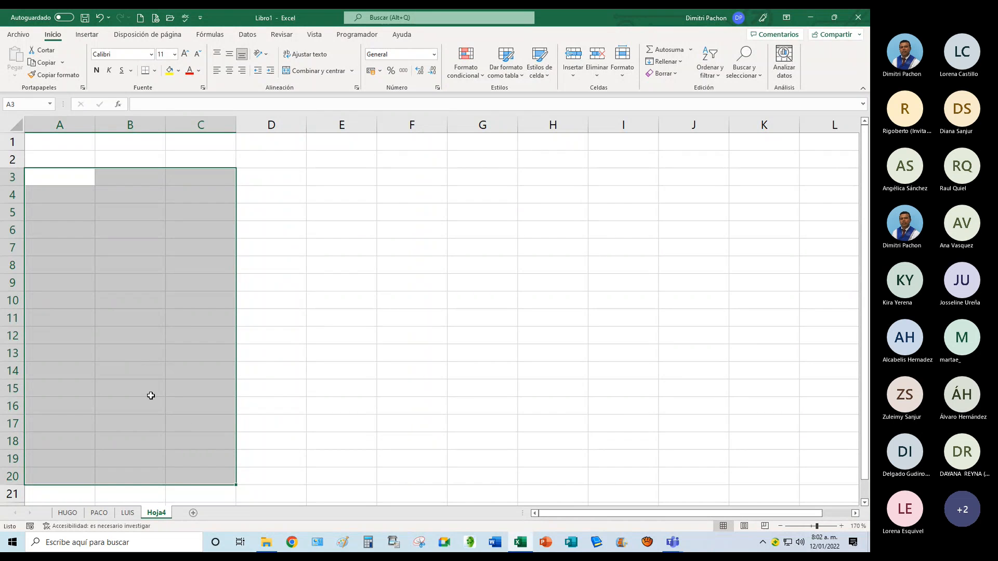
left_click(61, 257)
left_click(61, 146)
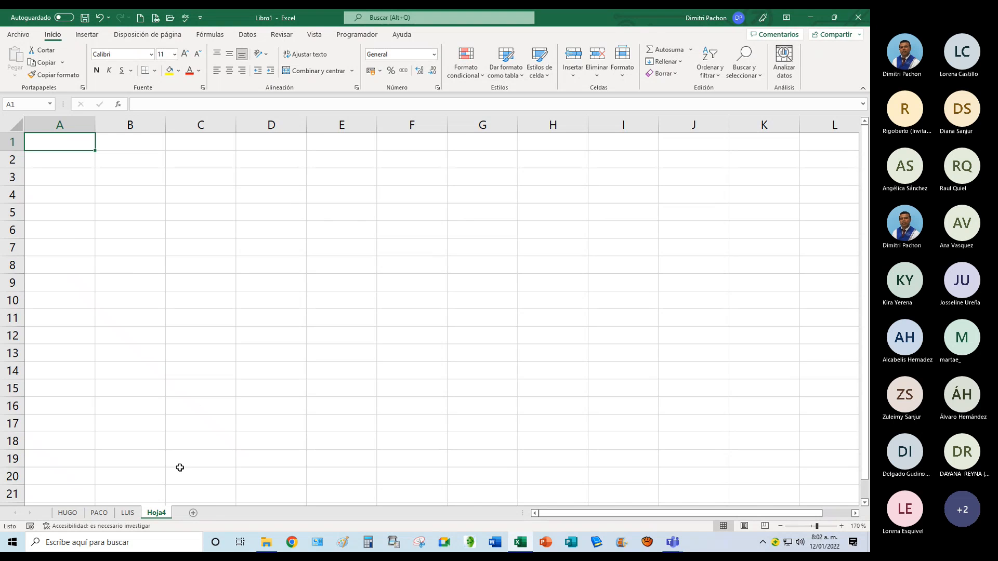
Delete the Hoja4 worksheet permanently from the workbook.
right_click(163, 515)
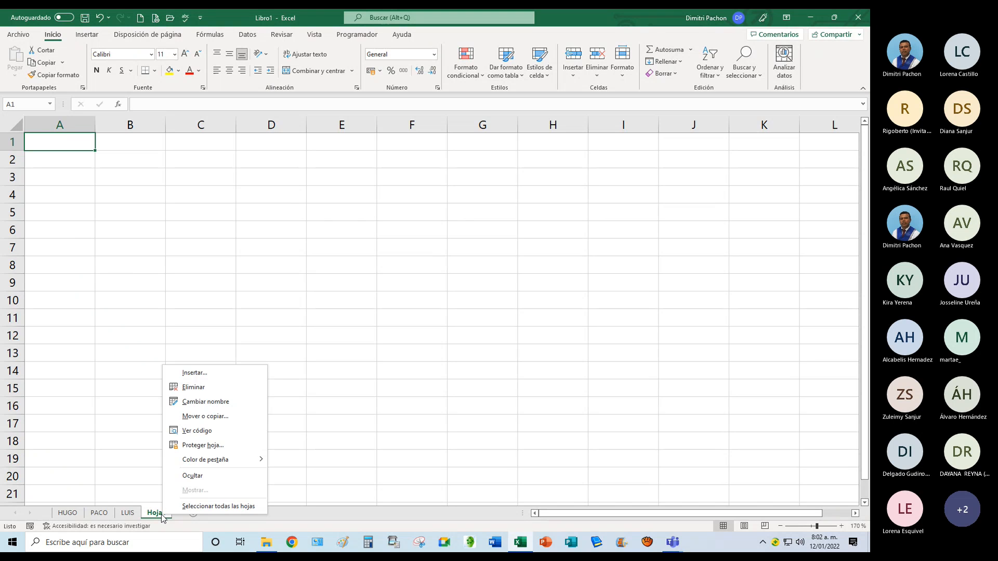
left_click(198, 395)
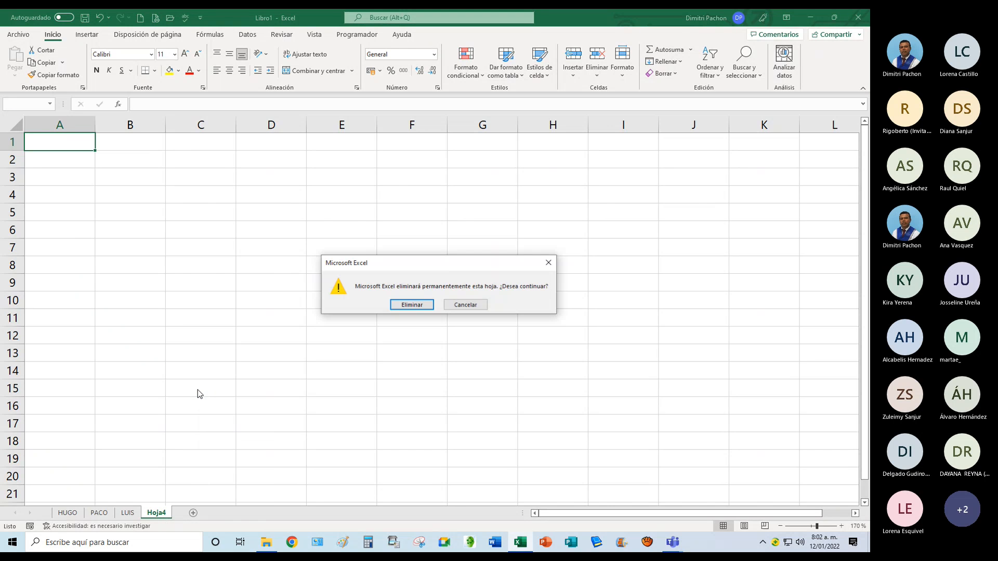
left_click(412, 303)
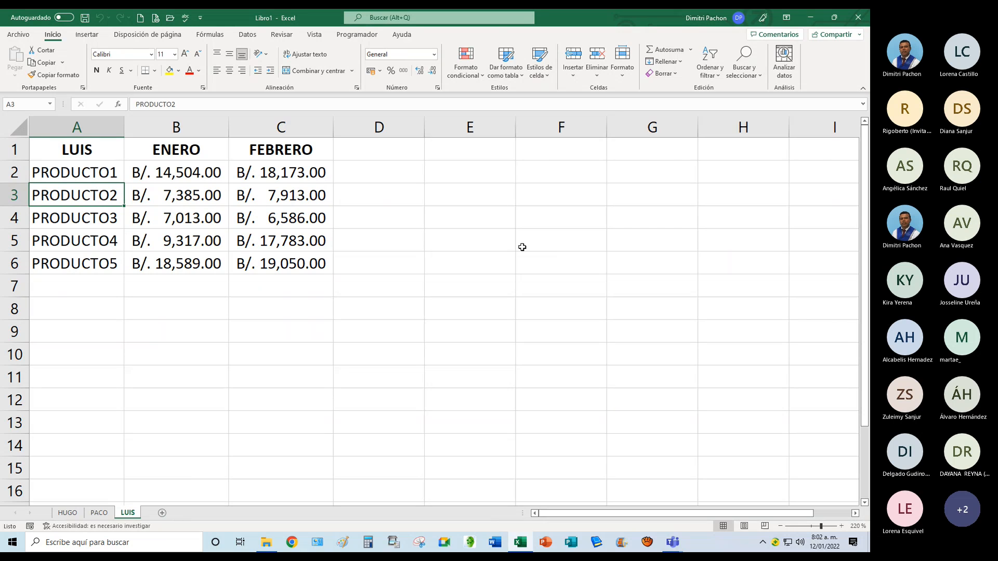
key("alt+d")
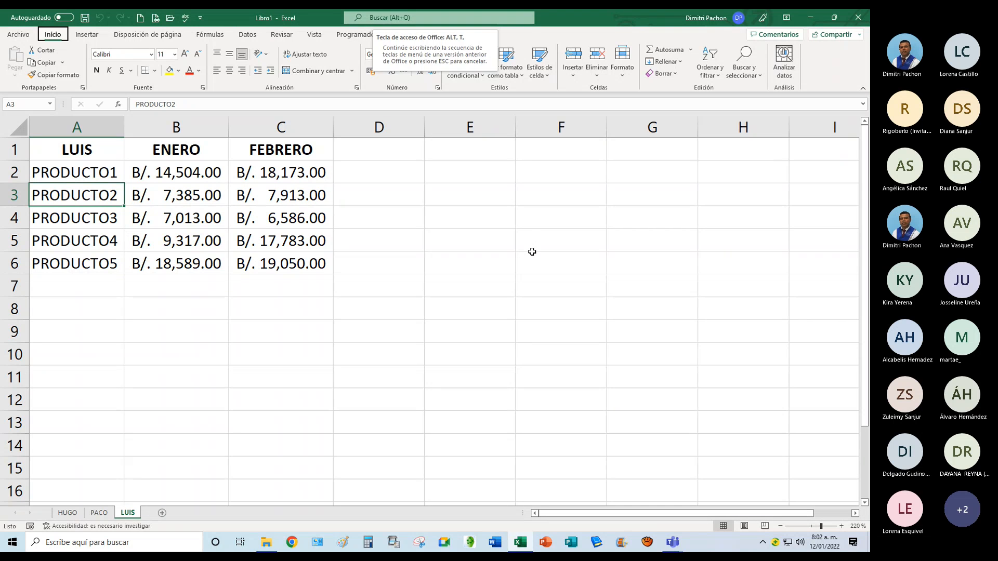
key("p")
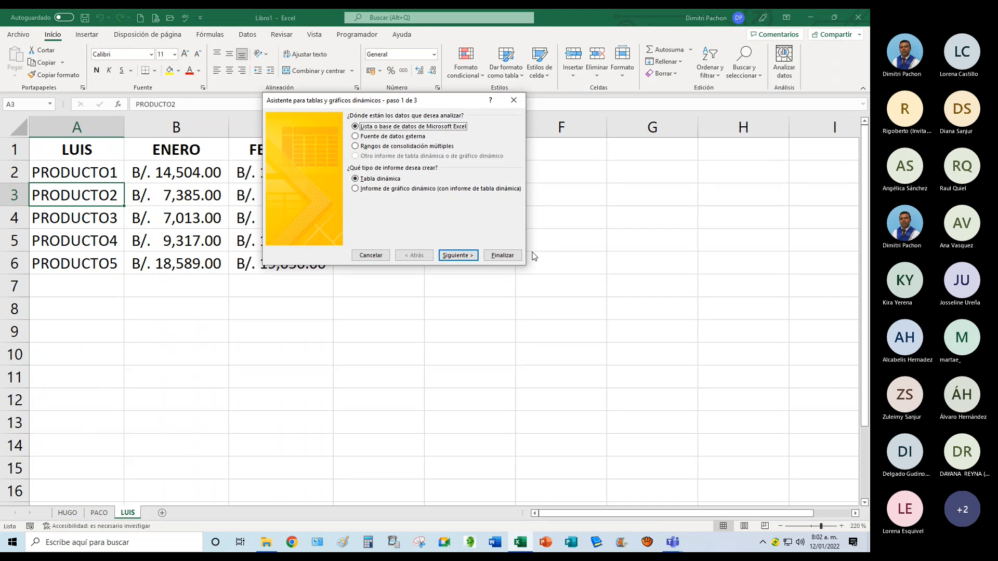
left_click(457, 255)
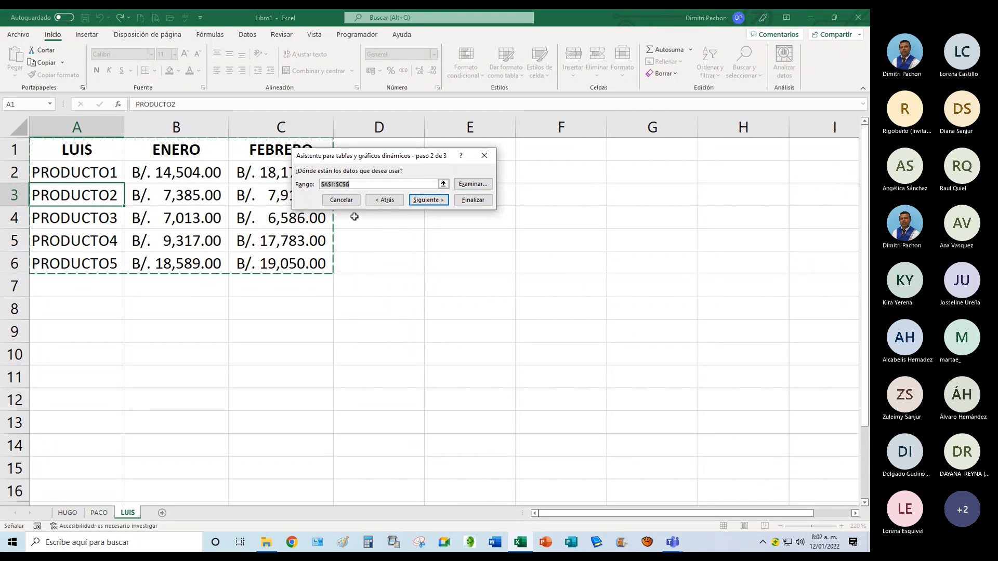
left_click(443, 184)
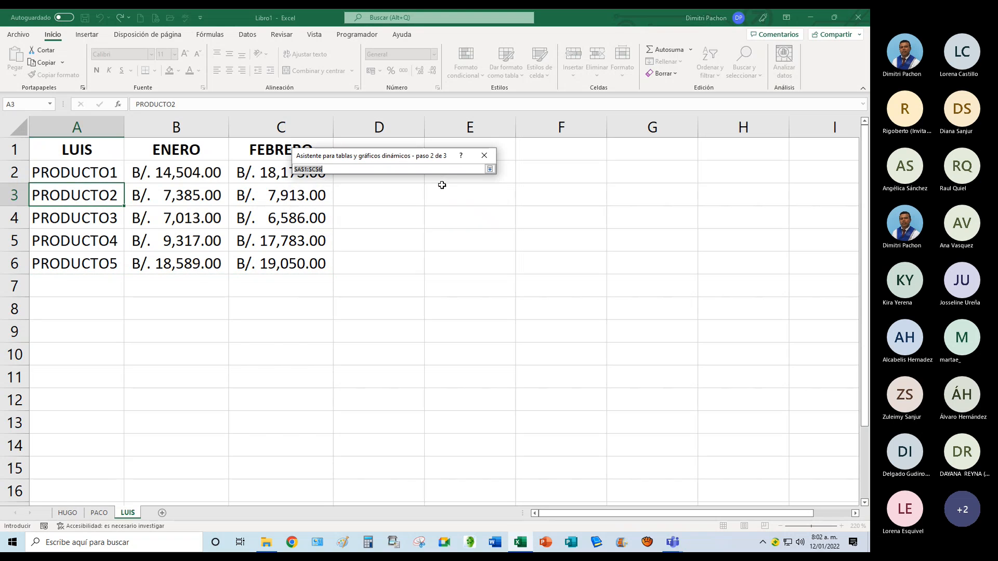
left_click(489, 169)
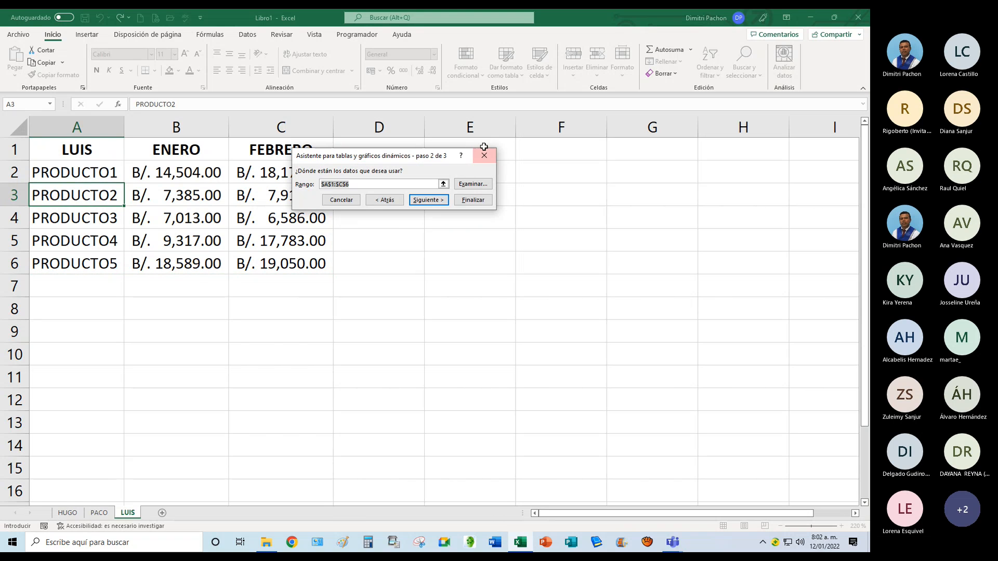
left_click(483, 155)
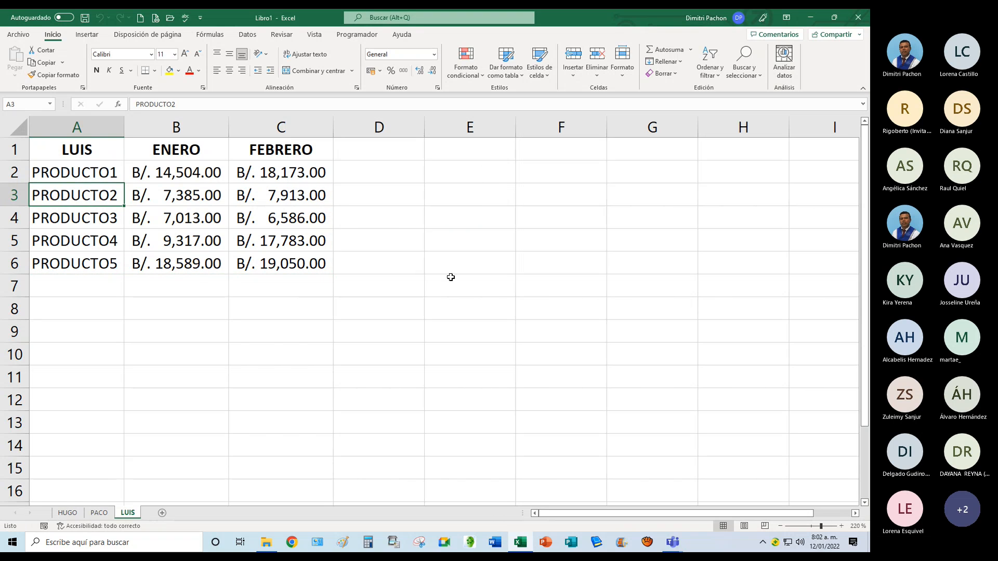
Insert a new blank worksheet after LUIS and save the workbook as Libro1 in the Escritorio folder.
left_click(161, 513)
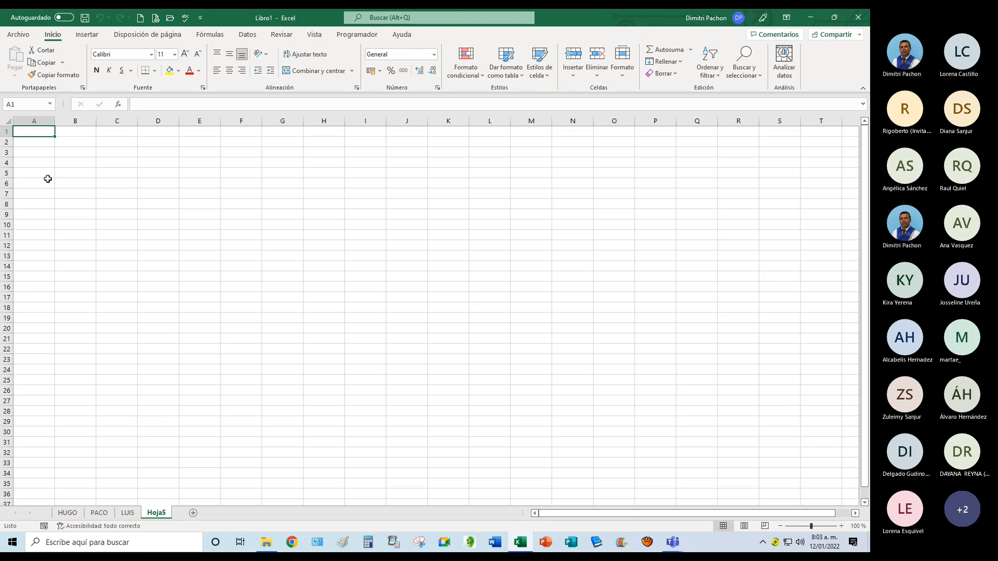
left_click(84, 18)
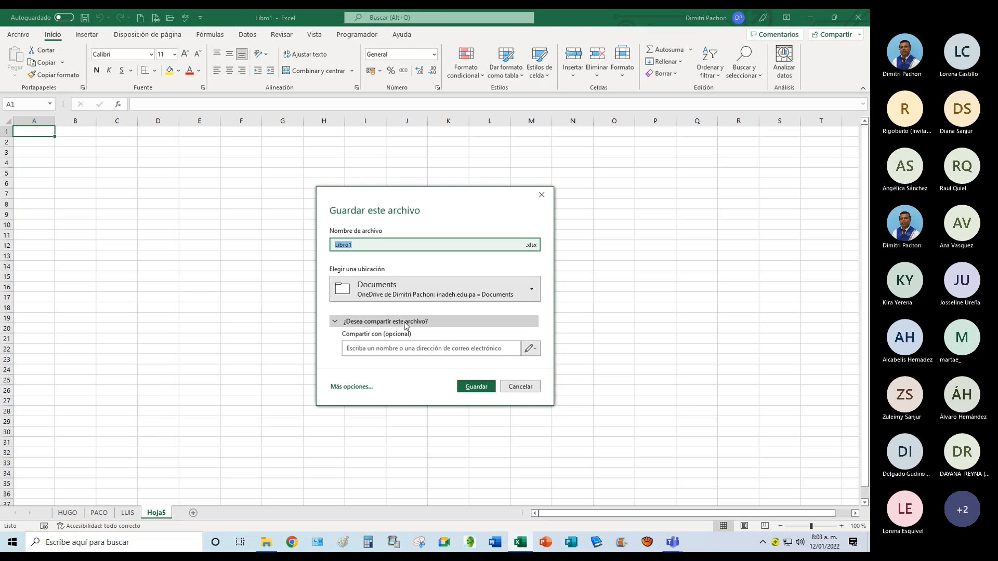
left_click(346, 389)
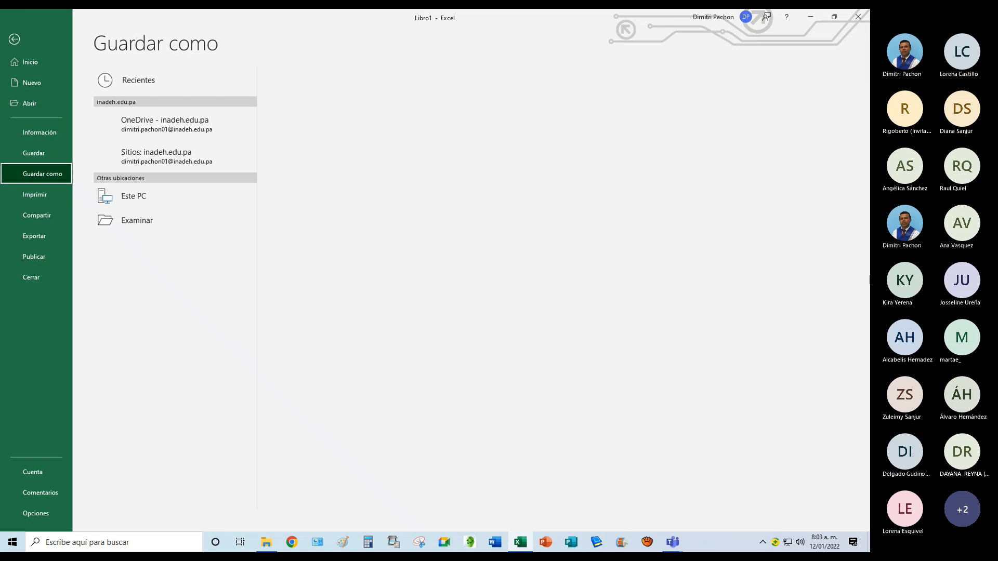
left_click(134, 245)
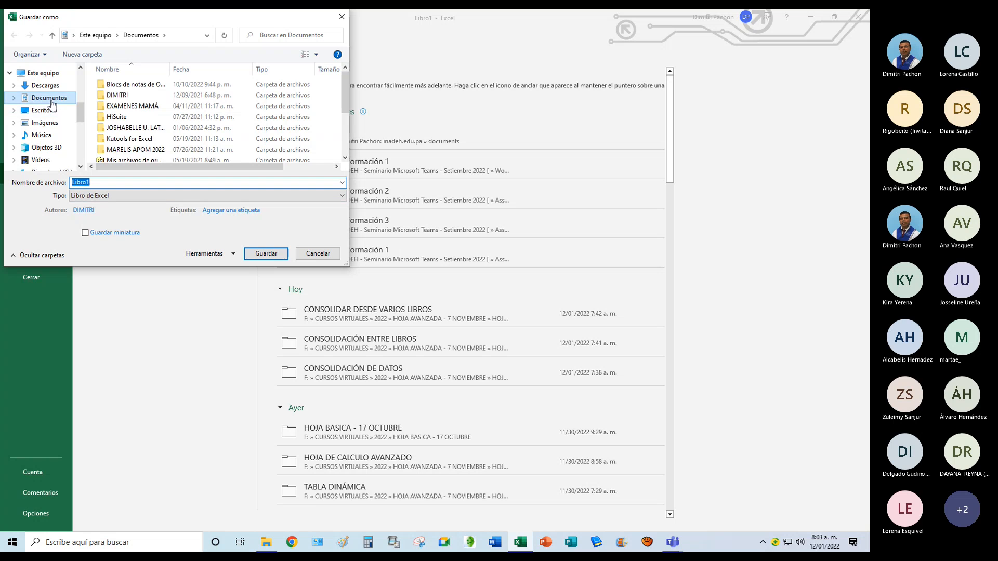
left_click(44, 110)
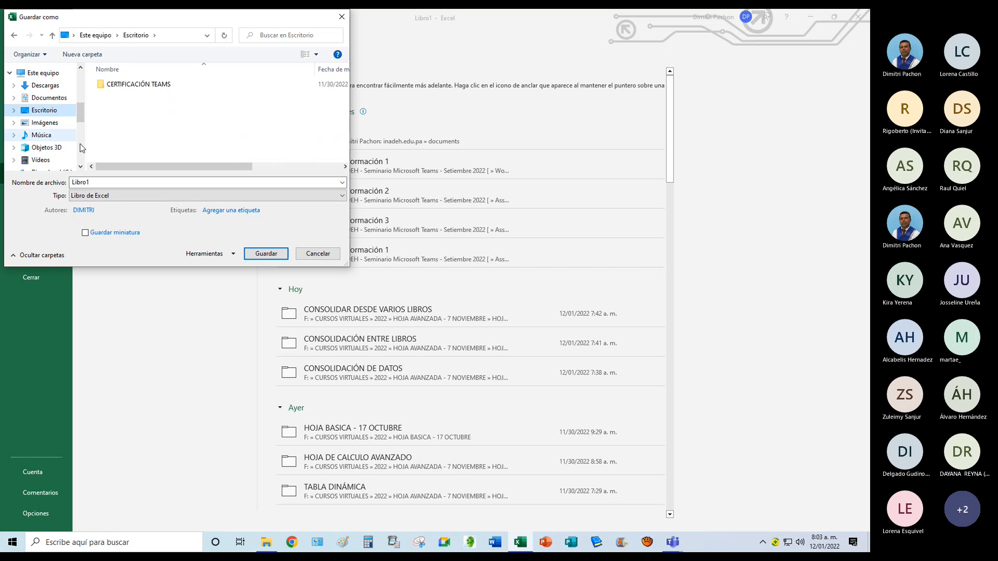
left_click(253, 253)
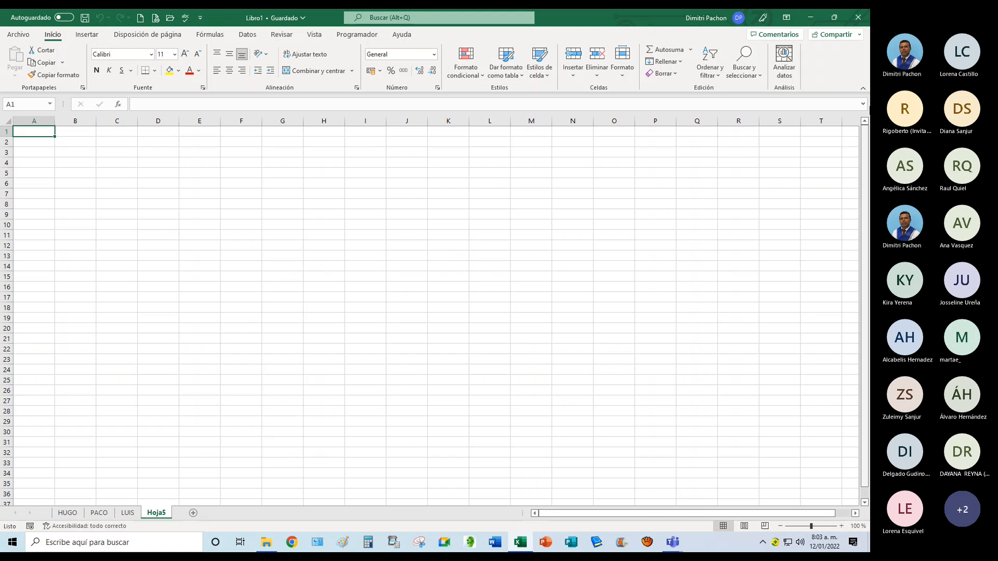
Close the workbook and reopen Libro1 from the Escritorio folder in File Explorer.
left_click(860, 17)
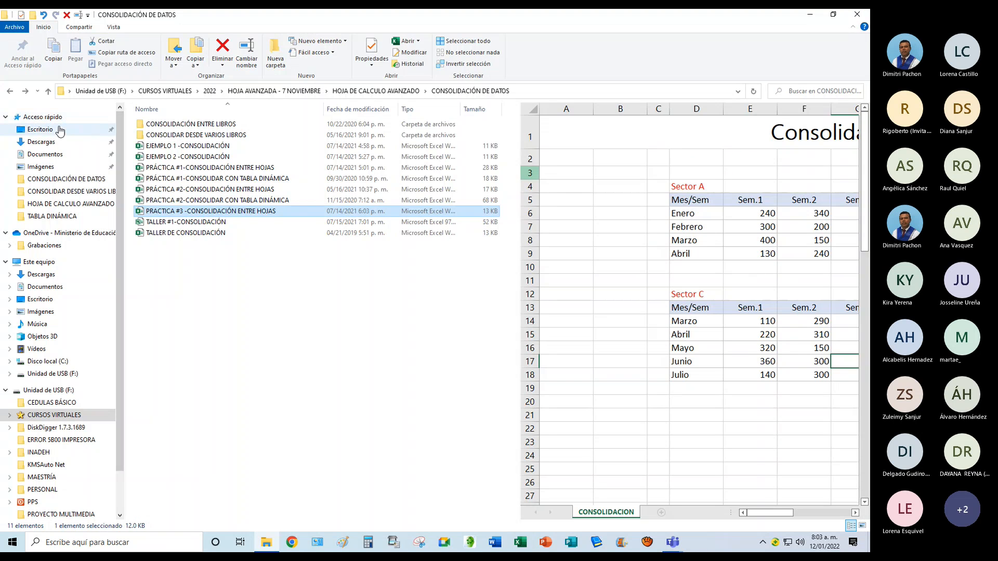
left_click(61, 130)
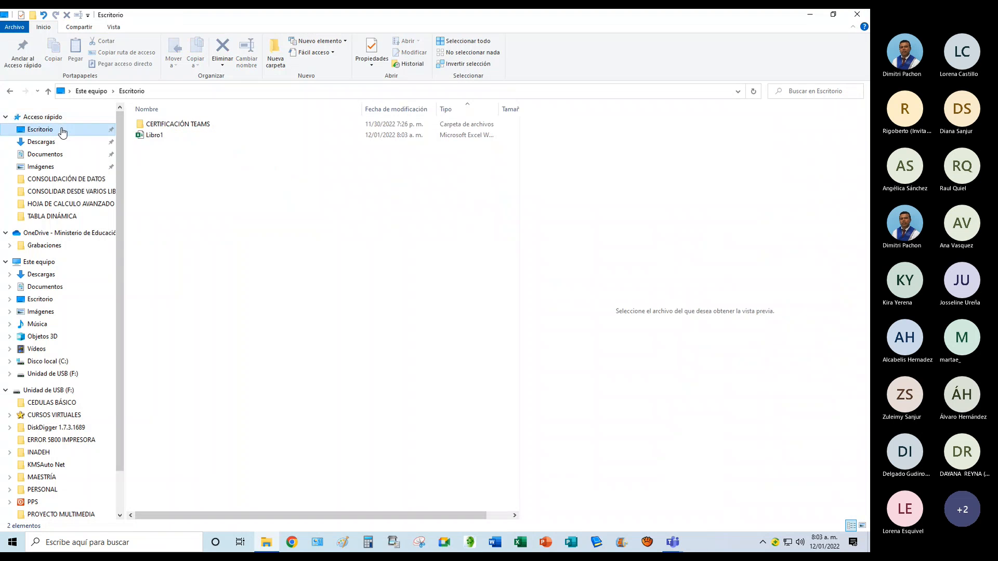
left_click(156, 137)
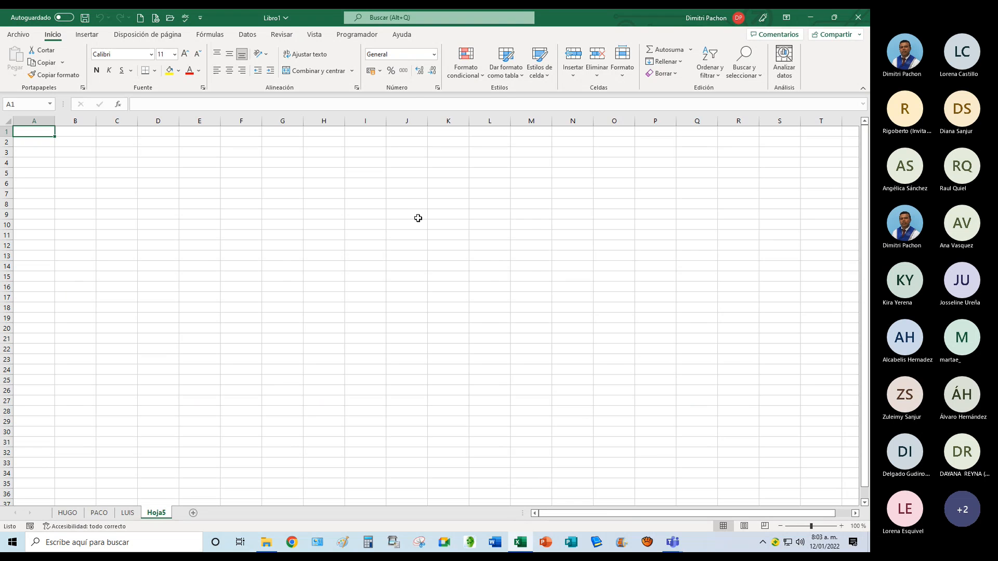
key("alt+d")
key("p")
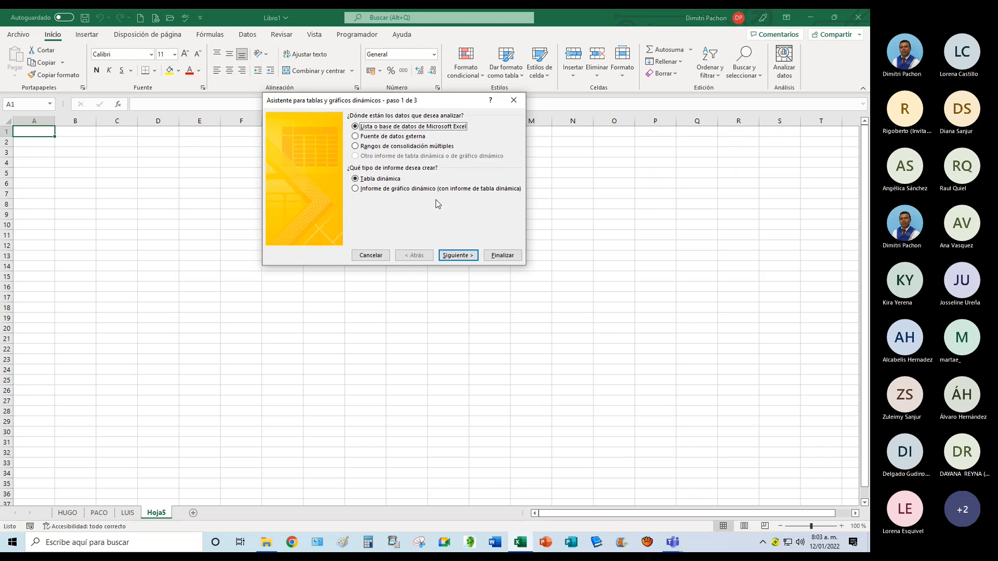
left_click(514, 100)
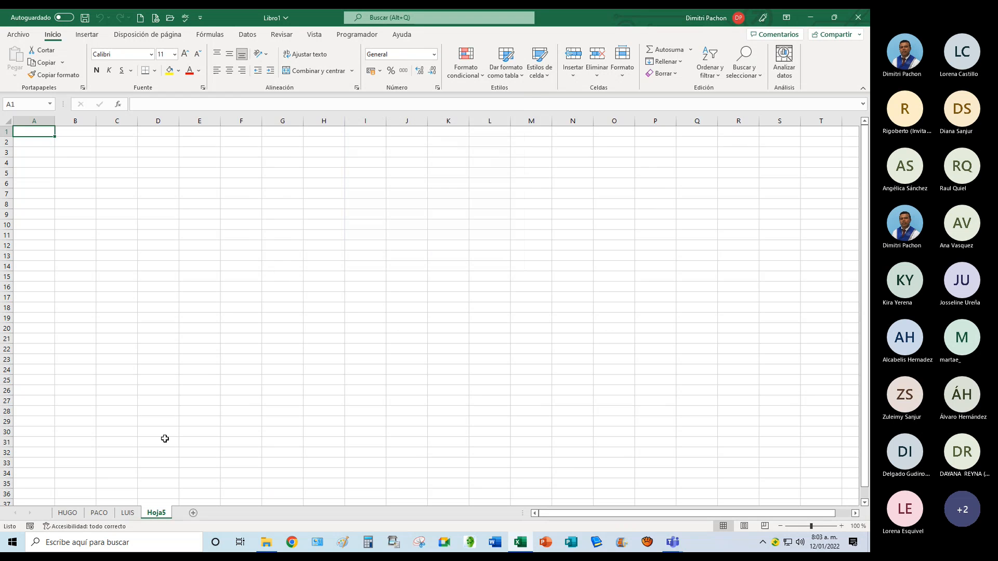
Start the PivotTable and PivotChart wizard from cell A1 of Hoja5 and choose Rangos de consolidación múltiples as the data source.
key("alt+t")
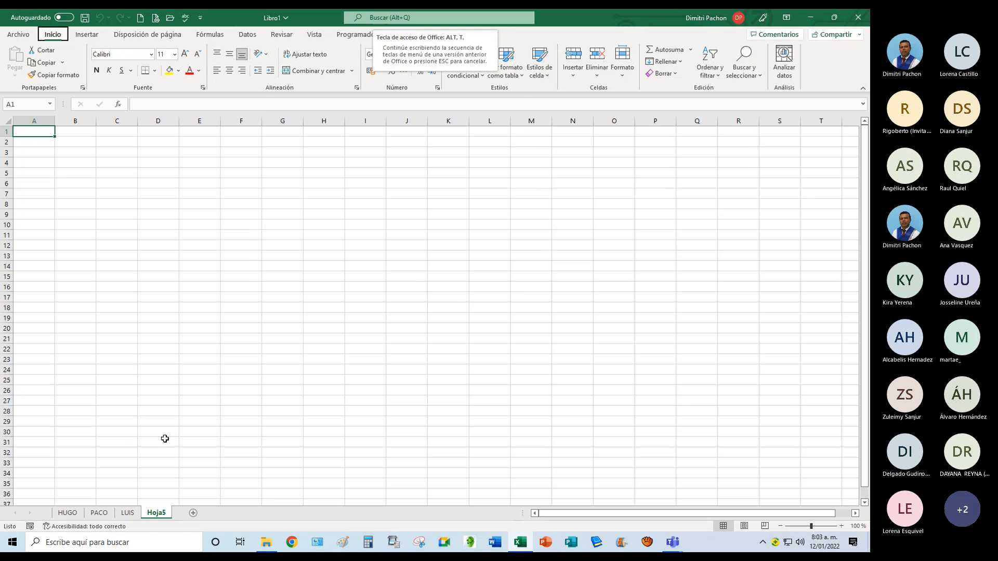
key("b")
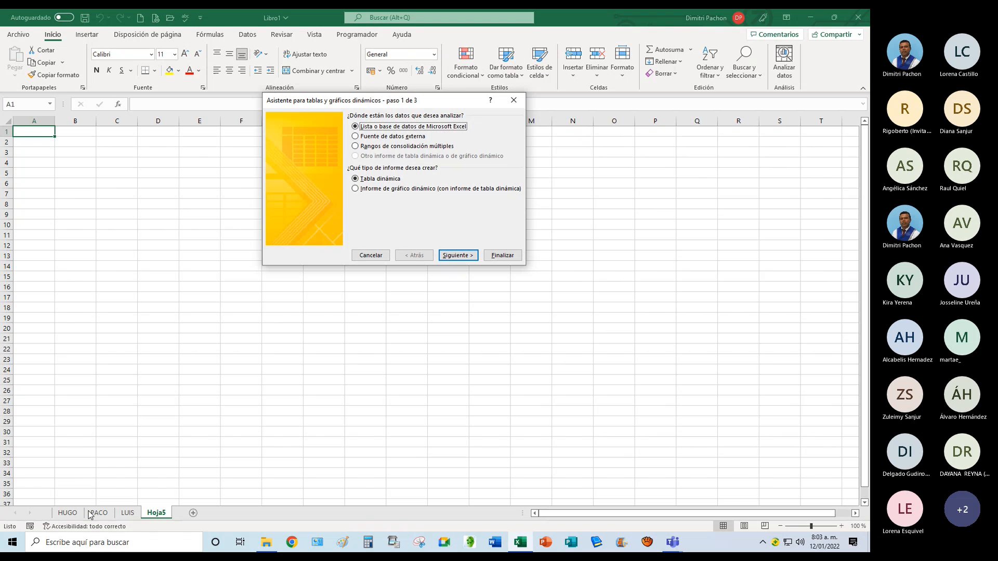
left_click(382, 148)
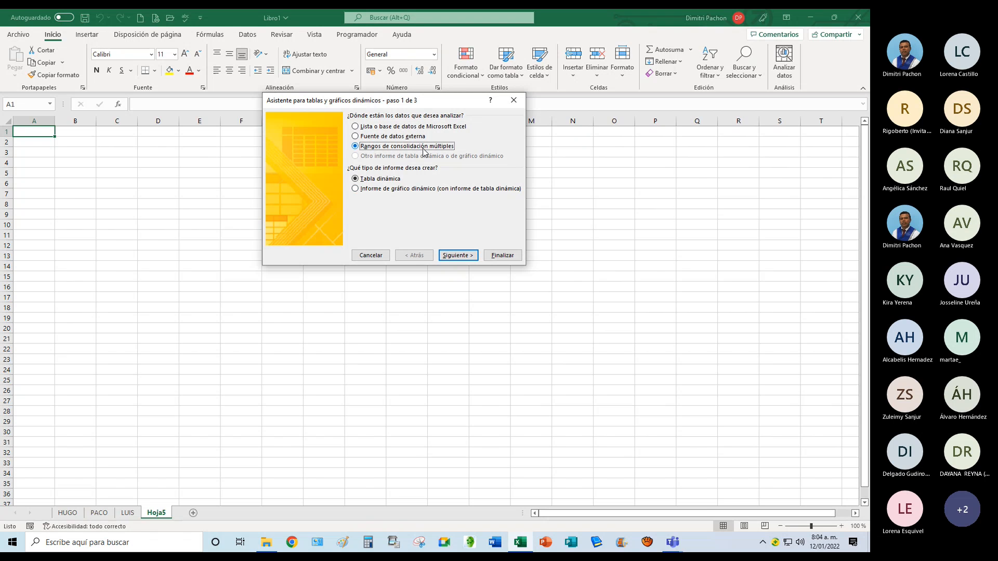
Choose a single page field in the wizard and add HUGO!$A$1:$C$6 to the ranges to consolidate.
left_click(453, 257)
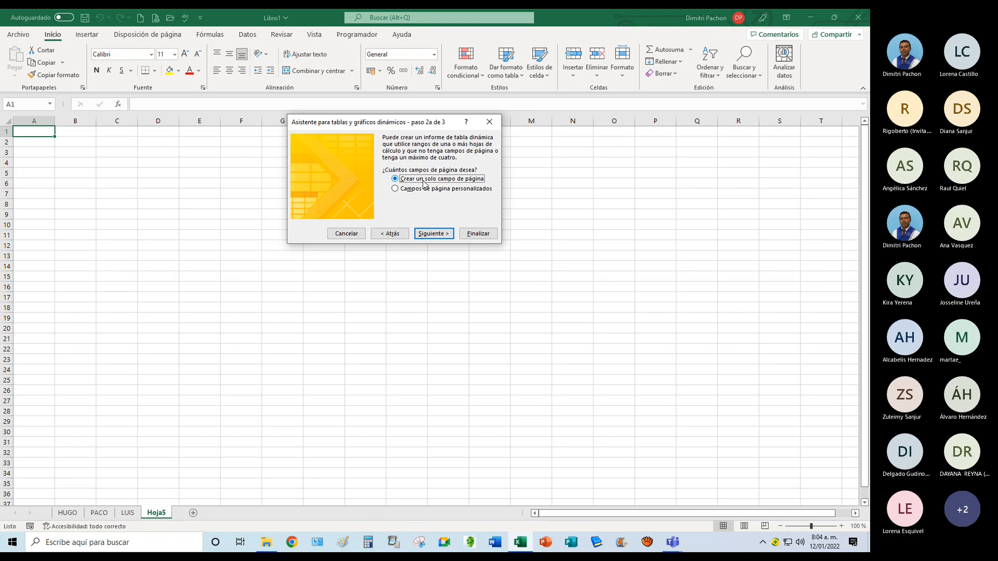
left_click(437, 235)
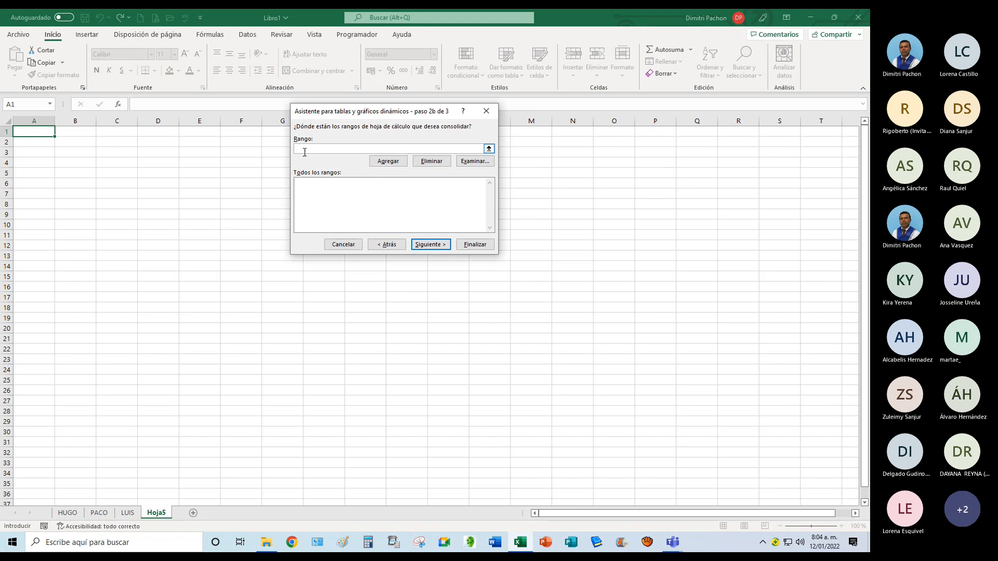
left_click(488, 149)
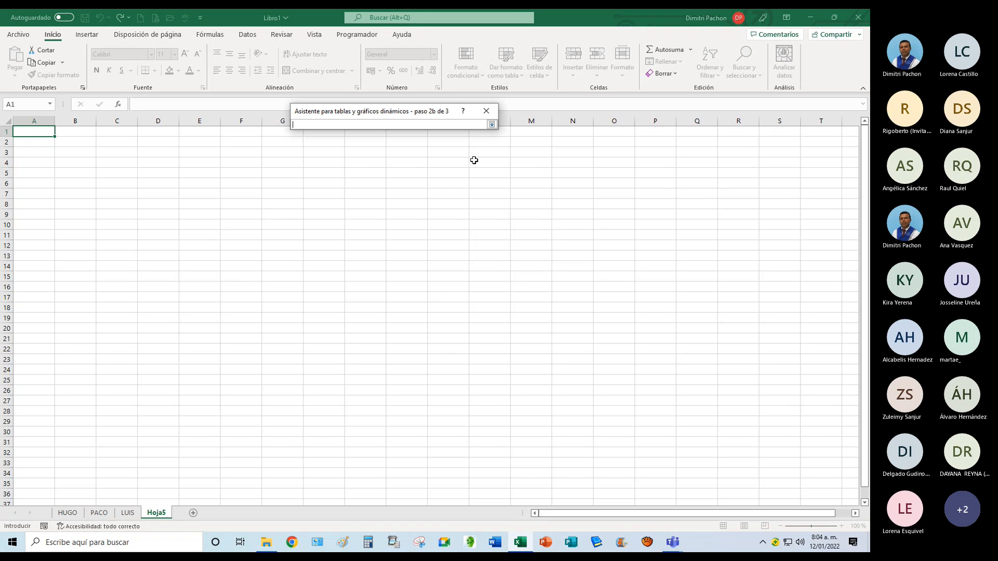
left_click(67, 513)
left_click_drag(75, 154, 281, 256)
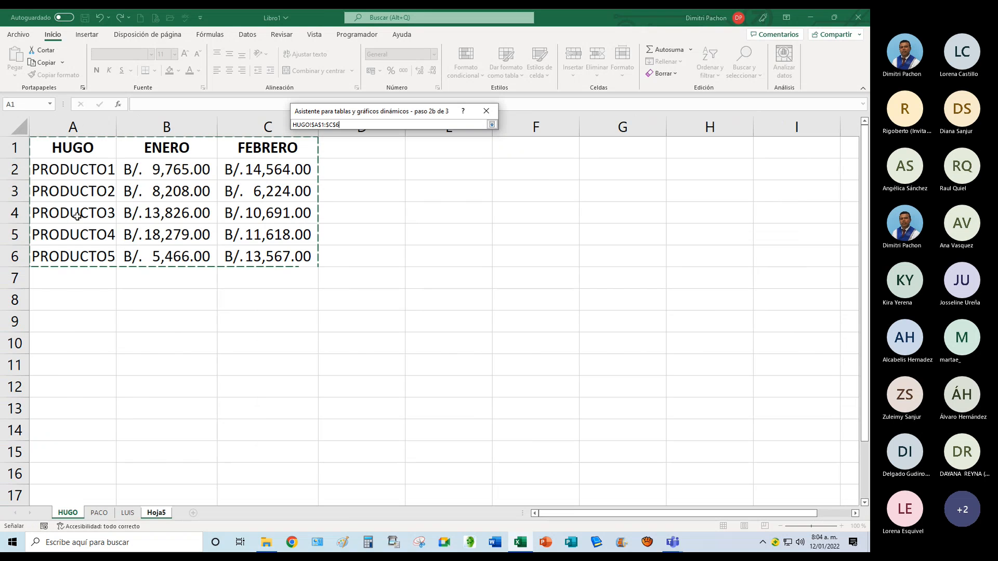
left_click(491, 125)
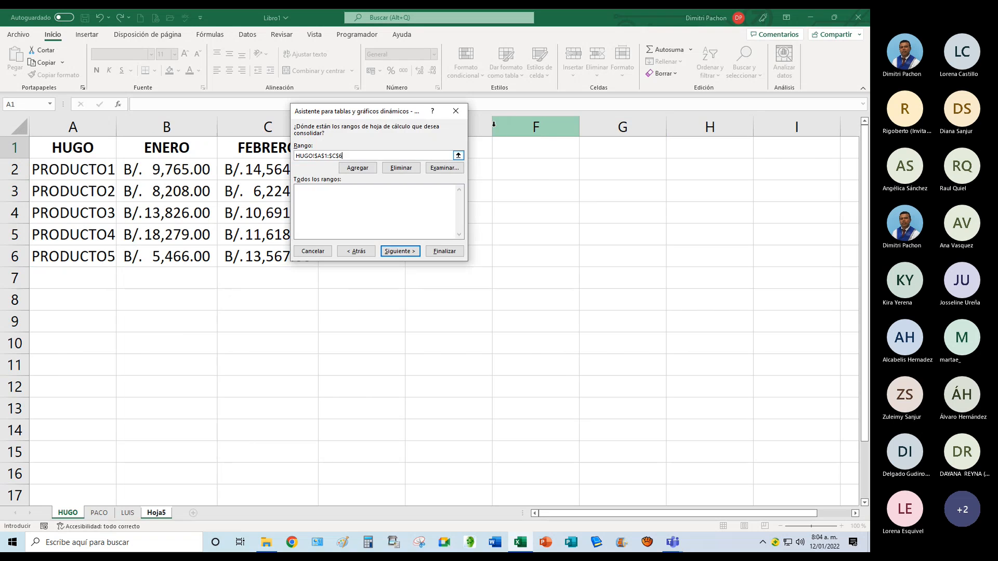
left_click(363, 171)
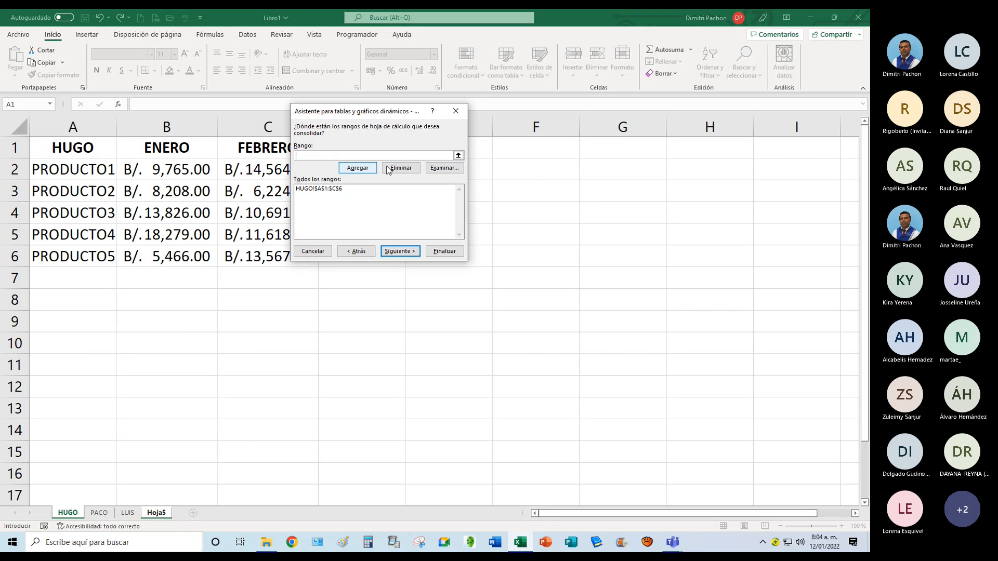
Add the PACO sheet's range $A$1:$C$6 to the consolidation ranges.
left_click(458, 156)
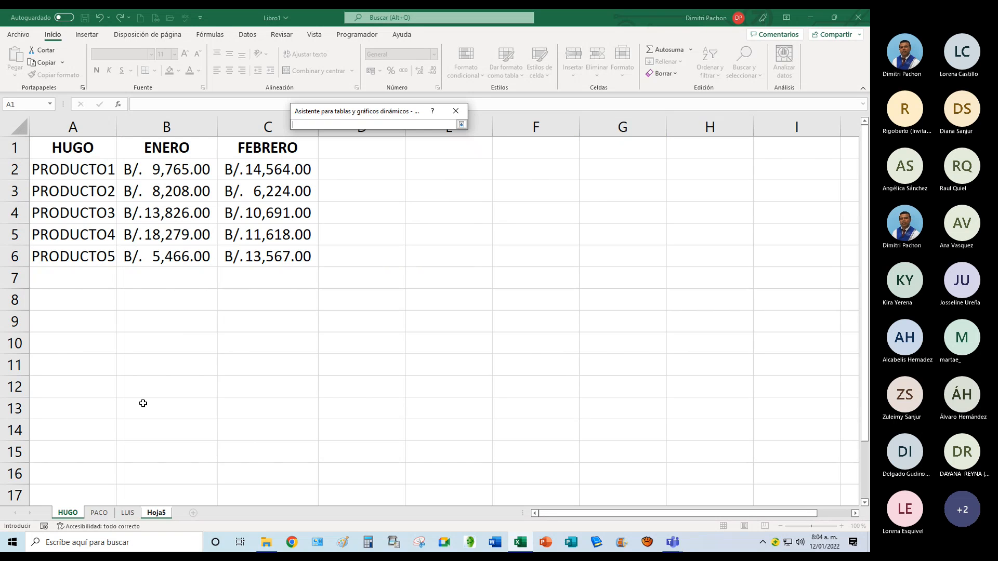
left_click(99, 512)
left_click_drag(67, 147, 288, 255)
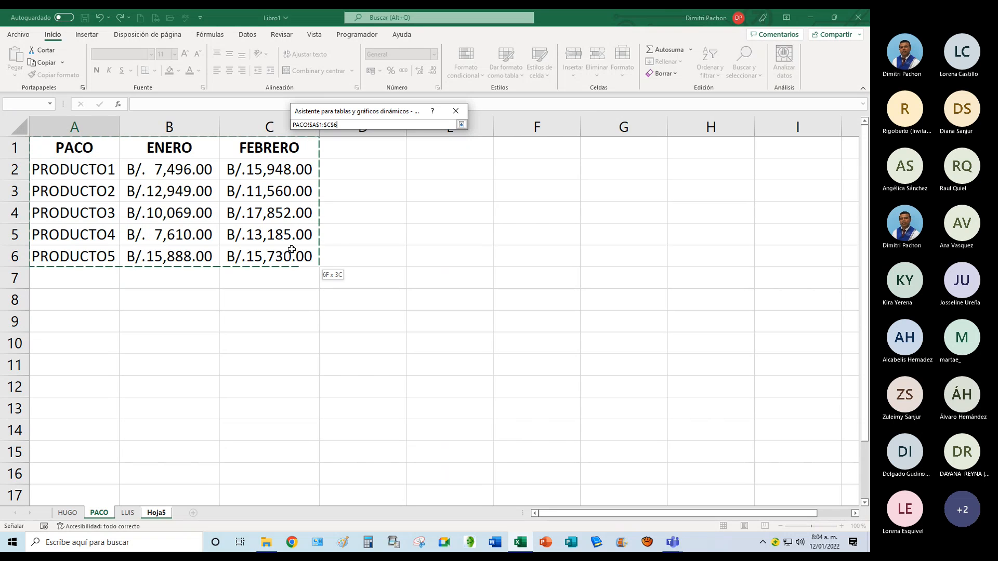
left_click(461, 125)
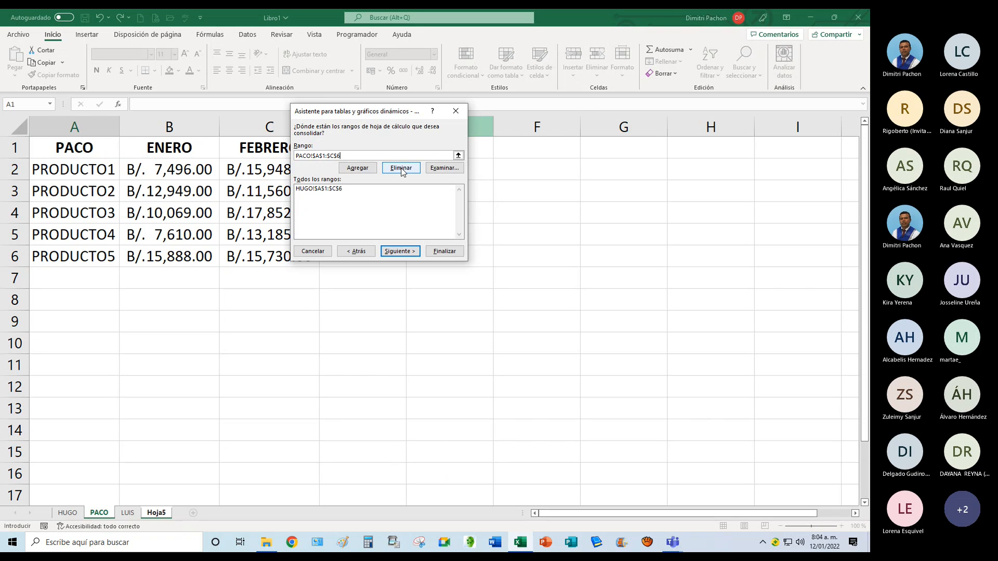
left_click(364, 168)
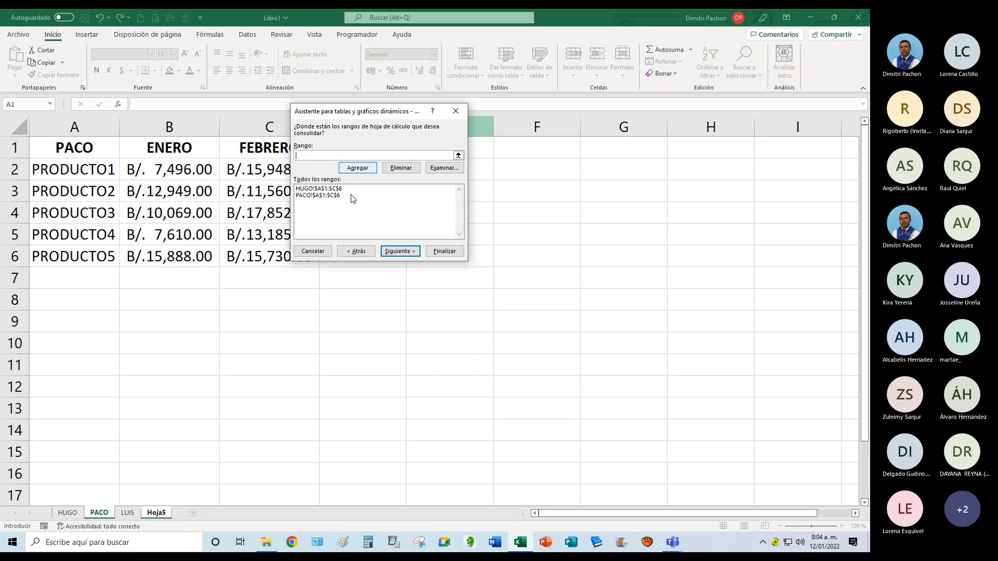
Add the LUIS sheet's range $A$1:$C$6 to the consolidation ranges.
key("Delete")
left_click(458, 156)
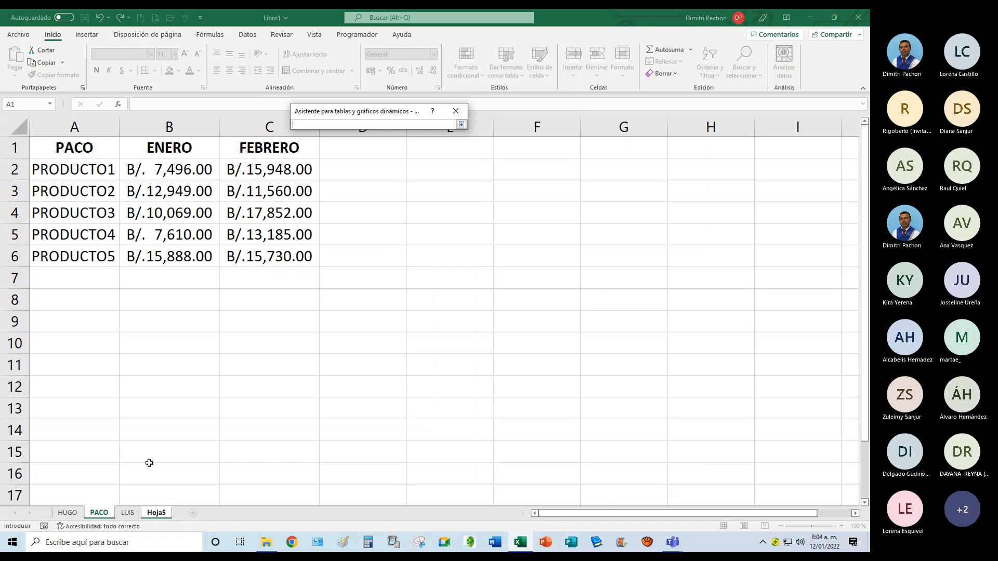
left_click(127, 512)
left_click(89, 149)
left_click_drag(89, 150, 326, 264)
left_click(461, 125)
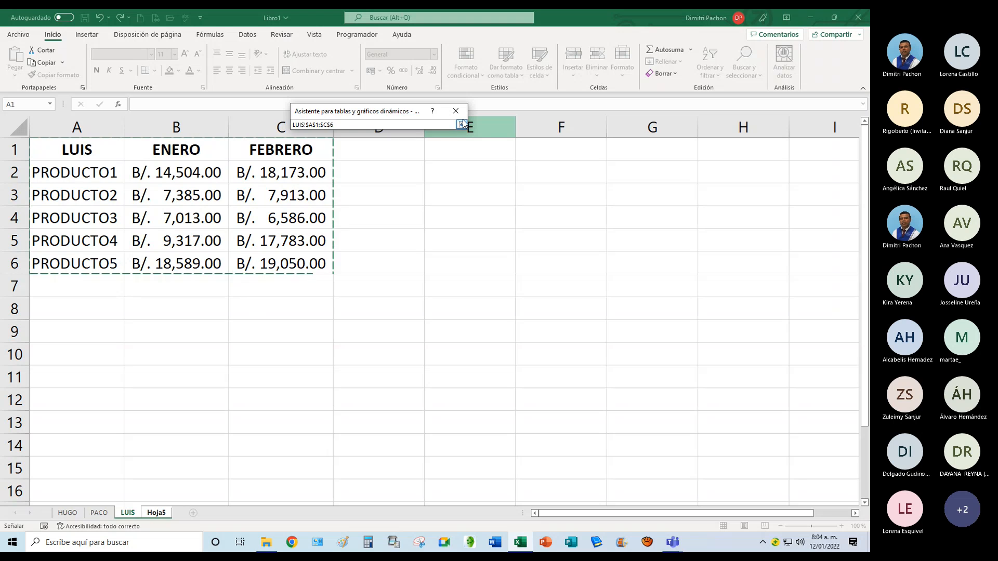
left_click(357, 168)
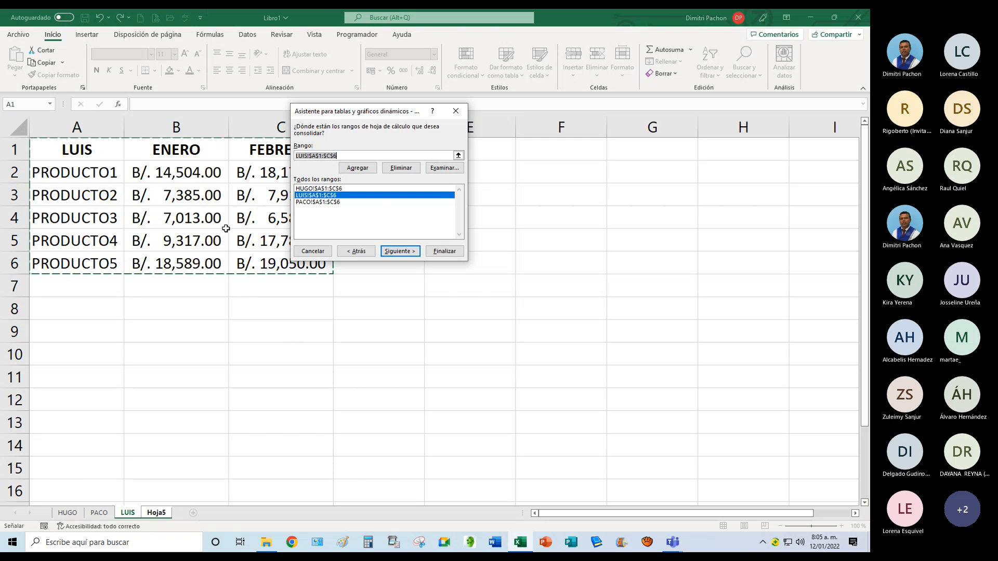
Accept the ranges and create the pivot table on the existing sheet Hoja5 at cell A1.
left_click(399, 217)
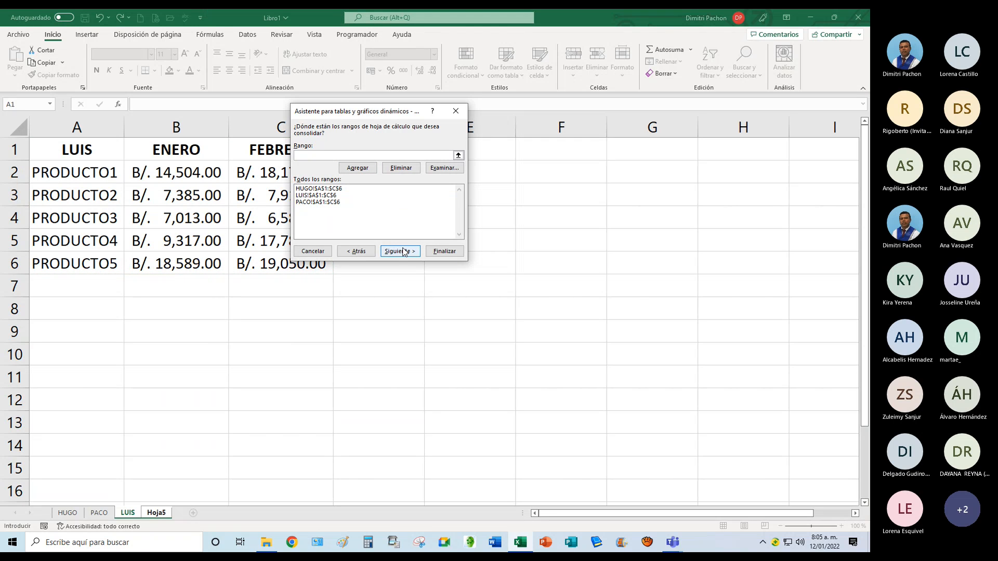
left_click(399, 252)
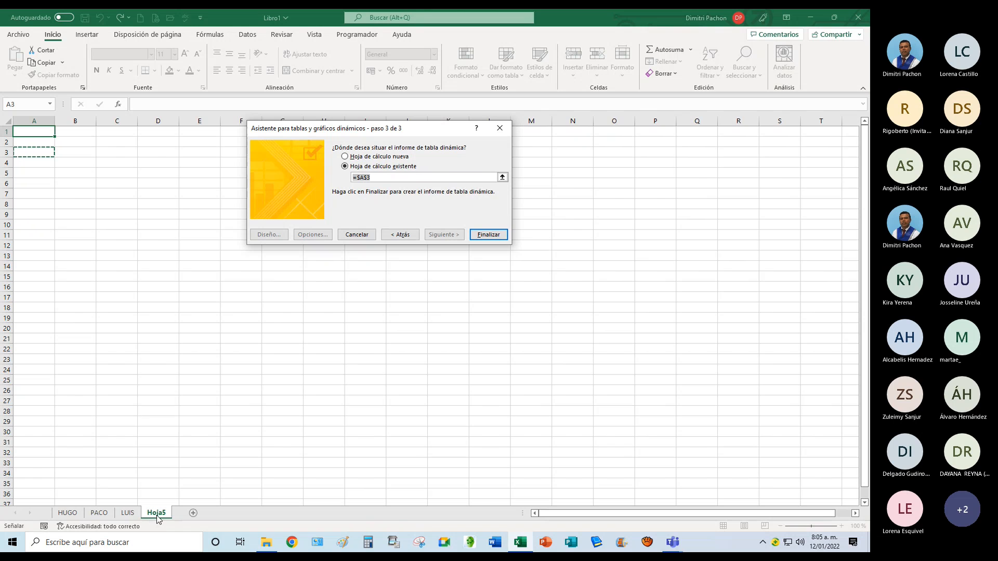
left_click(43, 132)
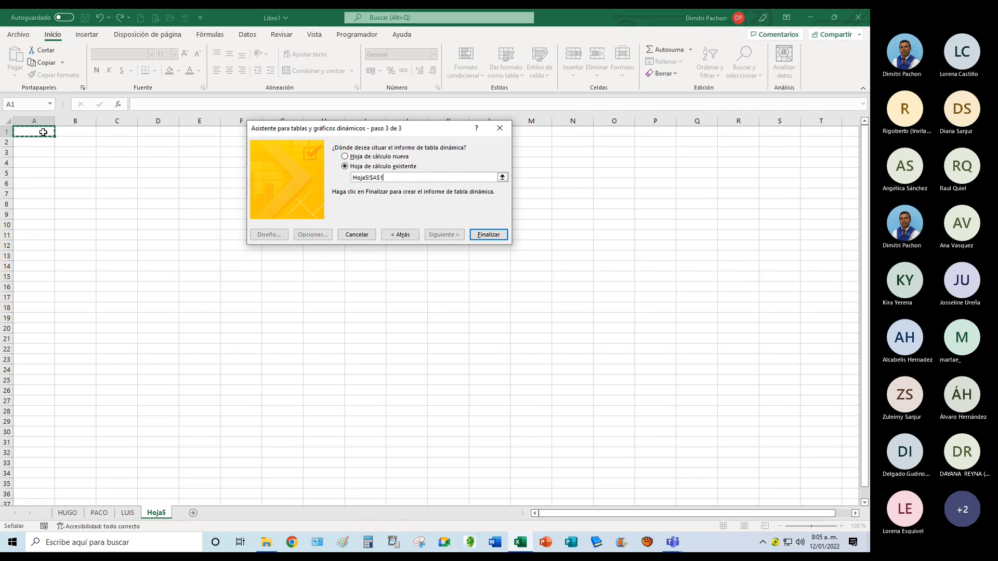
left_click(491, 237)
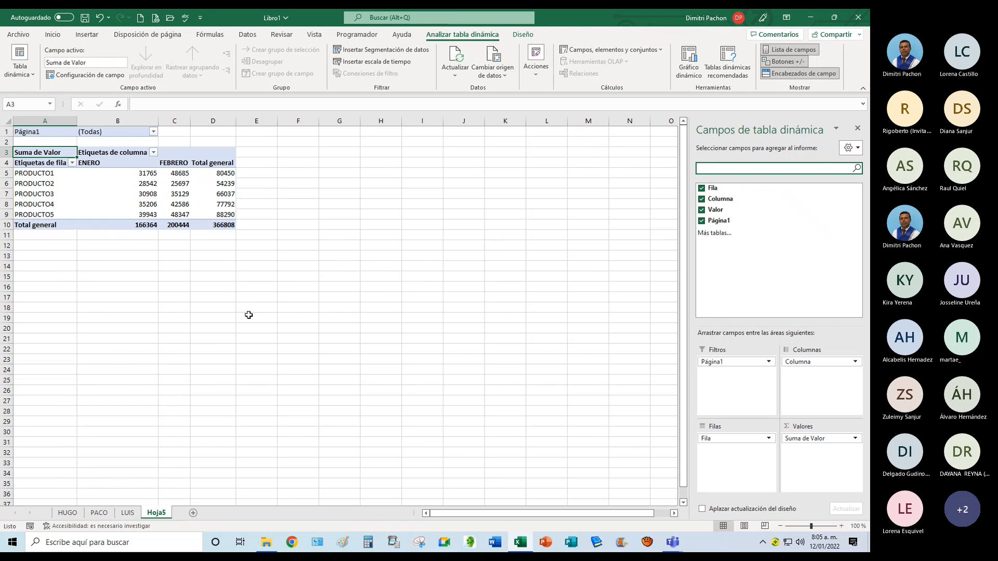
Examine the pivot table's ENERO values and the filter options of its row and column labels.
left_click(148, 193)
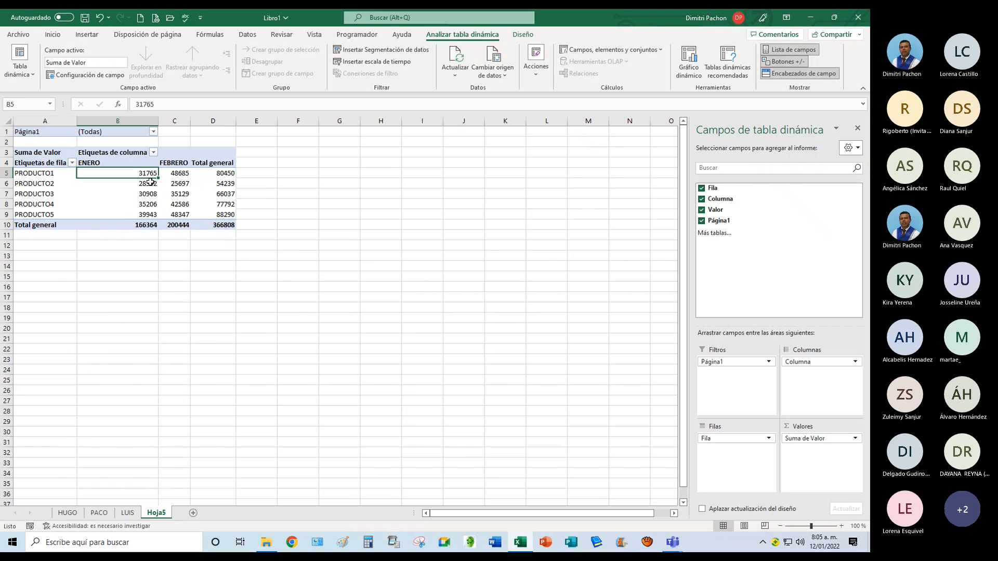
left_click(129, 224)
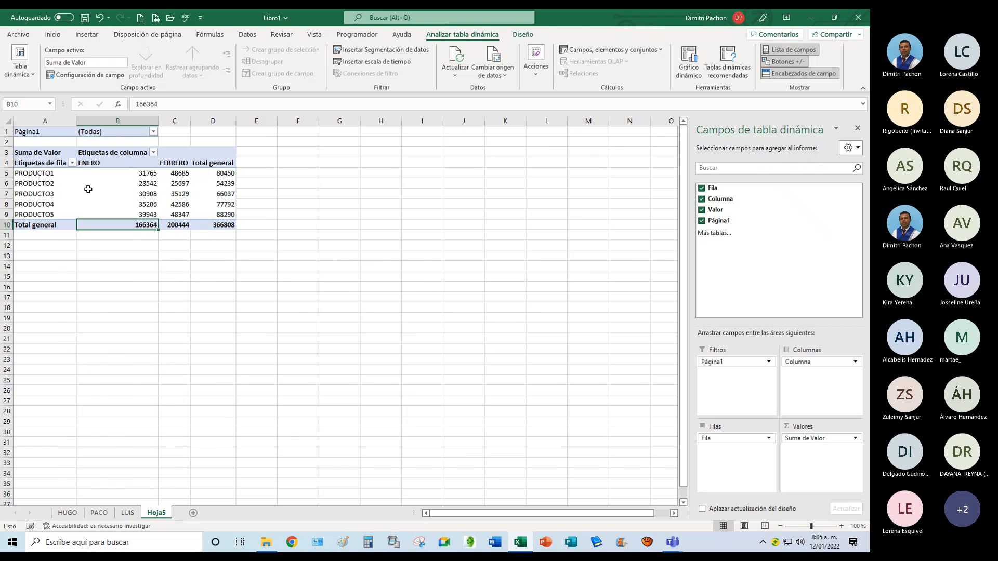
left_click(73, 164)
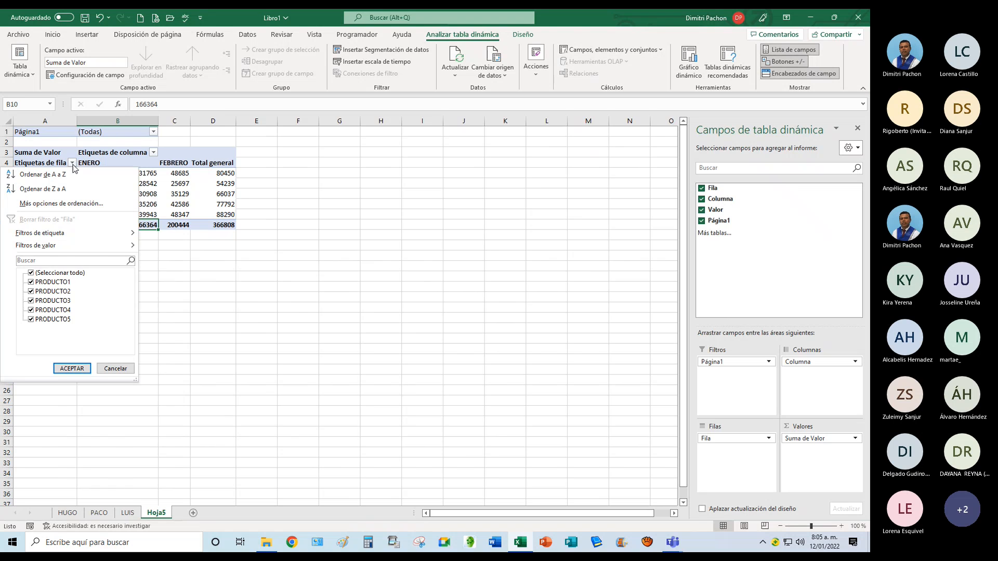
left_click(73, 164)
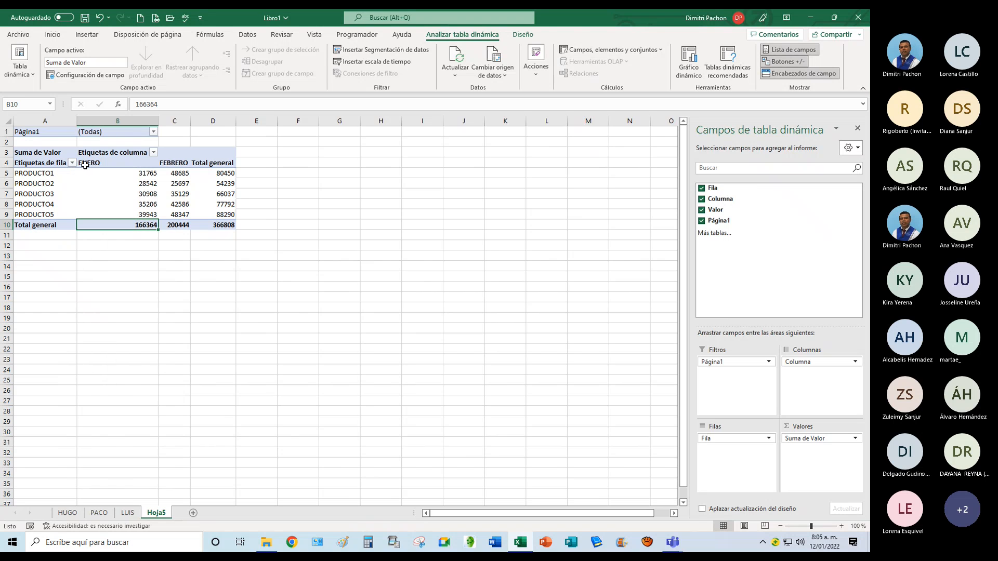
left_click(153, 153)
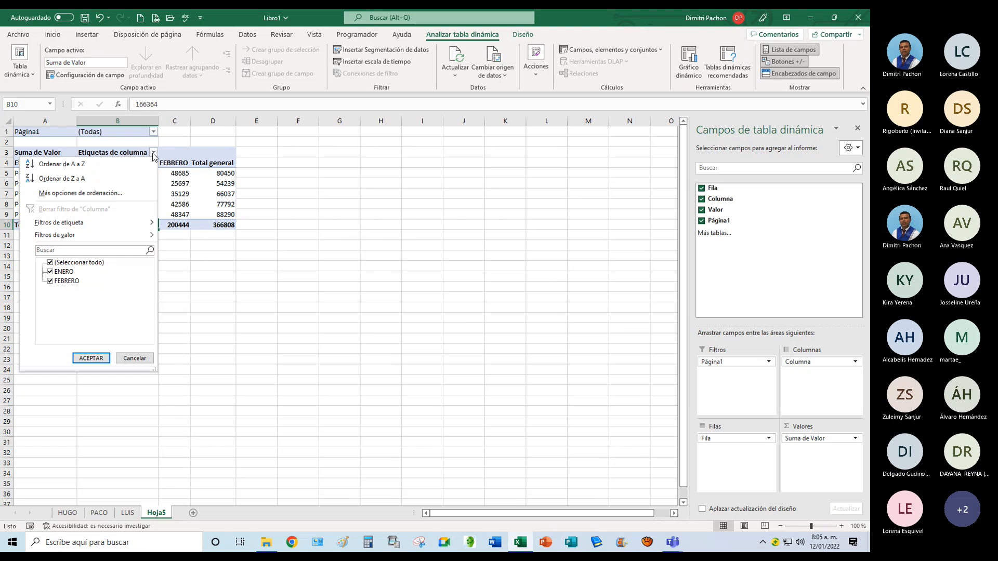
left_click(208, 208)
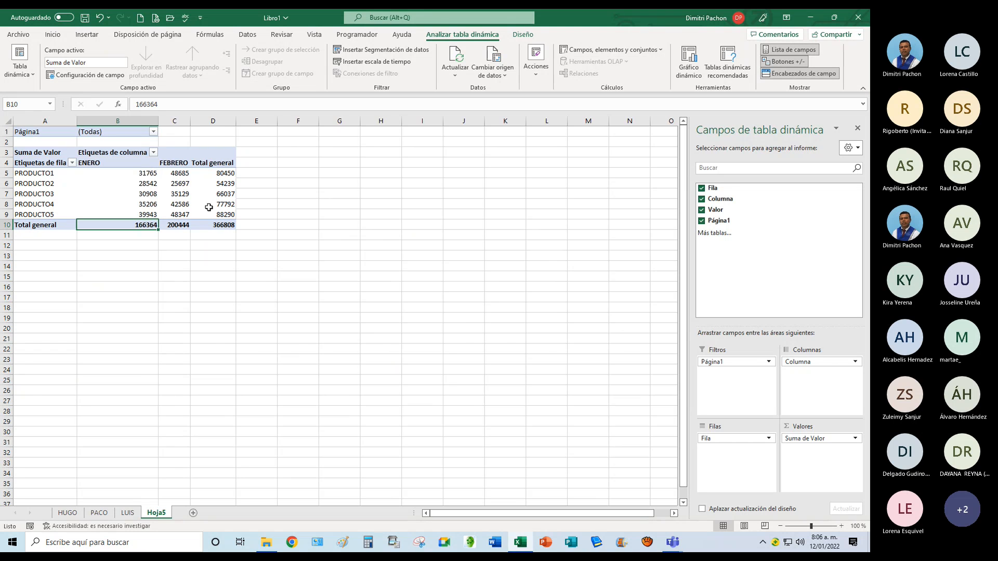
Filter the pivot table's Página1 field by Elemento1 and, after that, by Elemento2.
left_click(153, 132)
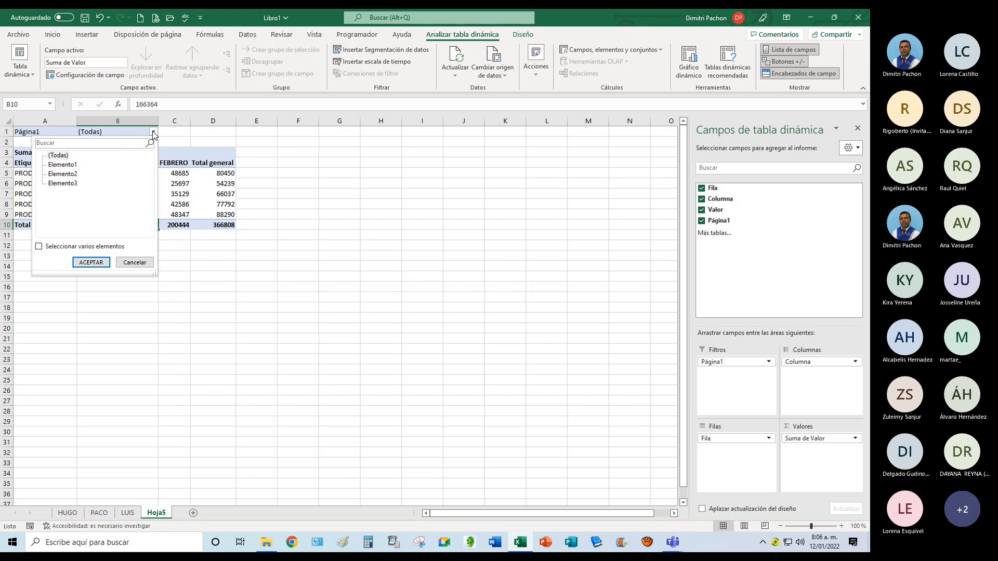
left_click(62, 165)
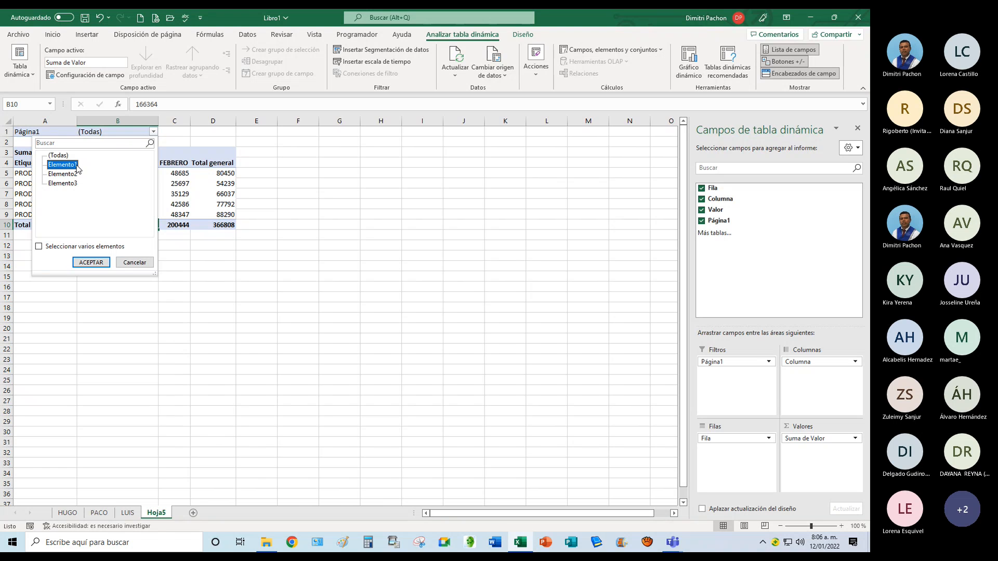
left_click(87, 262)
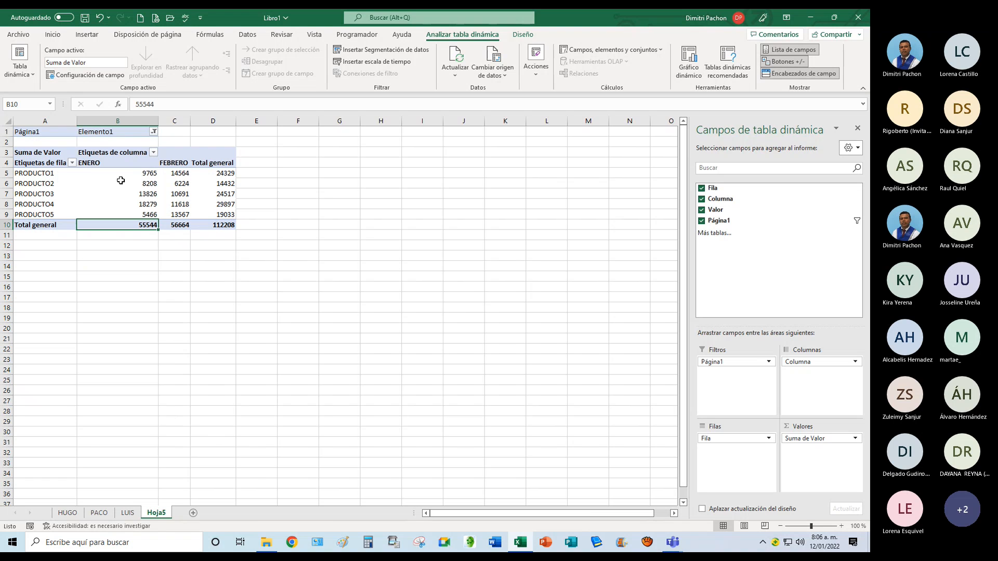
left_click(153, 131)
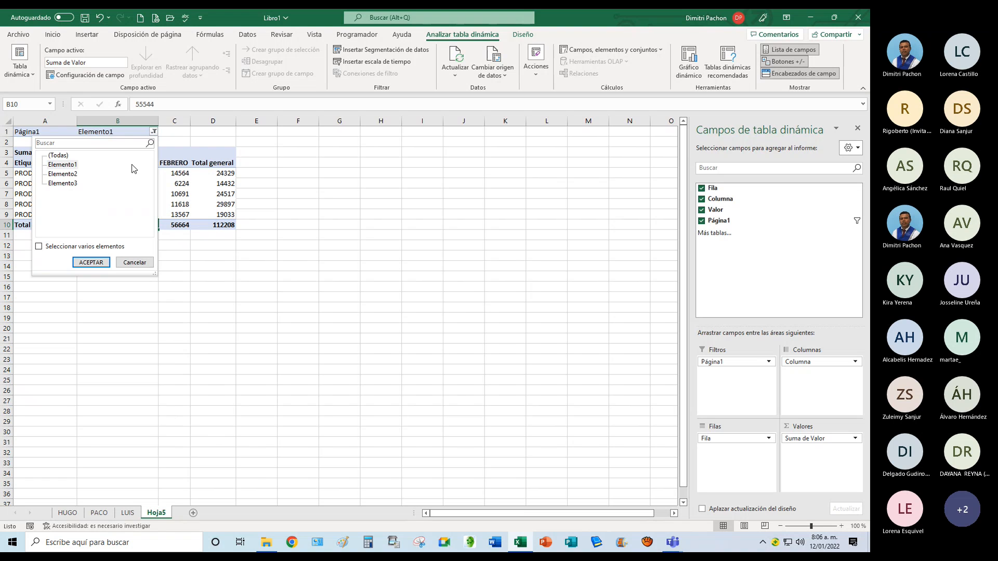
left_click(76, 175)
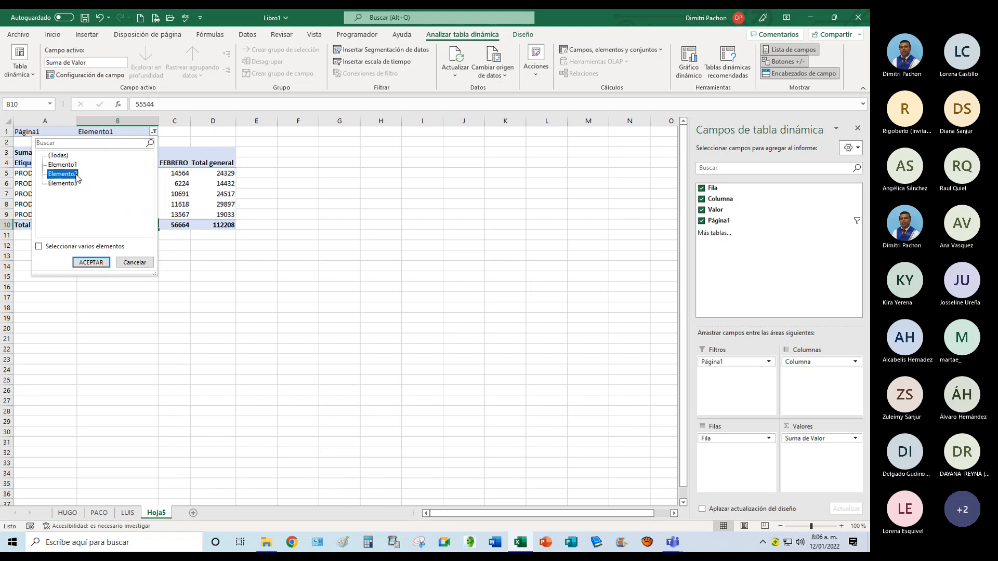
left_click(85, 262)
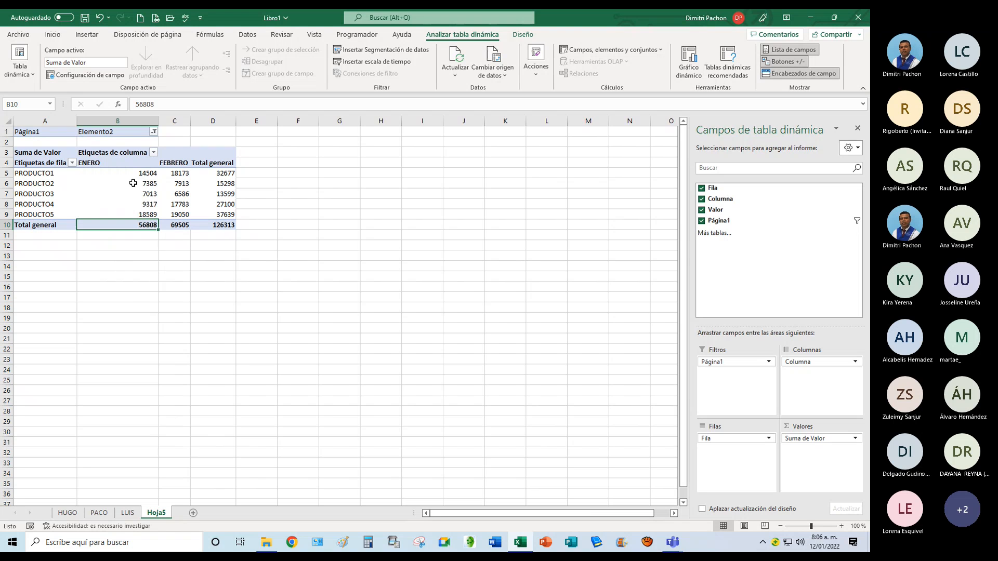
Filter the pivot table's Página1 field by Elemento3.
left_click(154, 132)
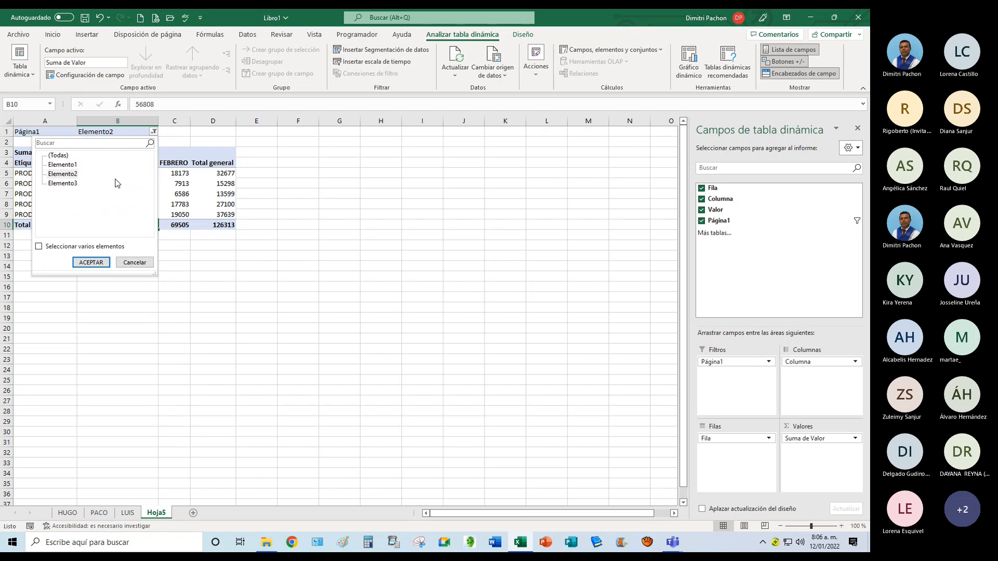
left_click(73, 185)
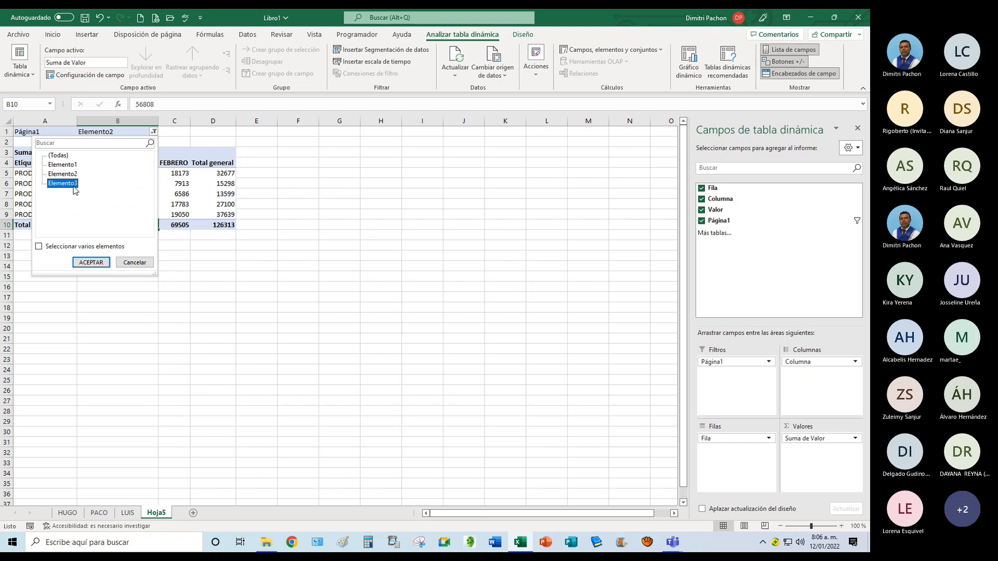
left_click(87, 265)
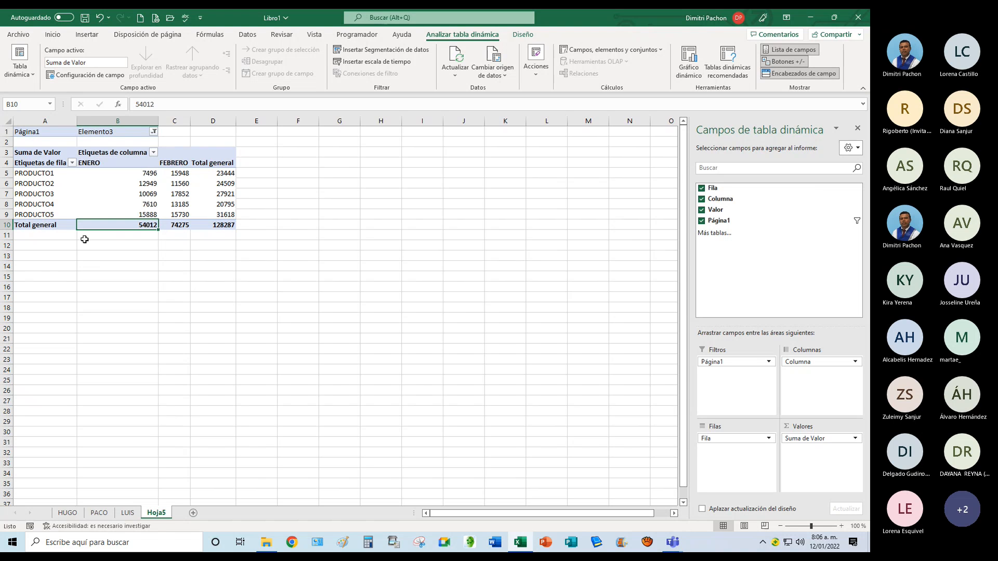
Close the pivot table field list and delete the whole pivot table from Hoja5.
left_click(116, 181)
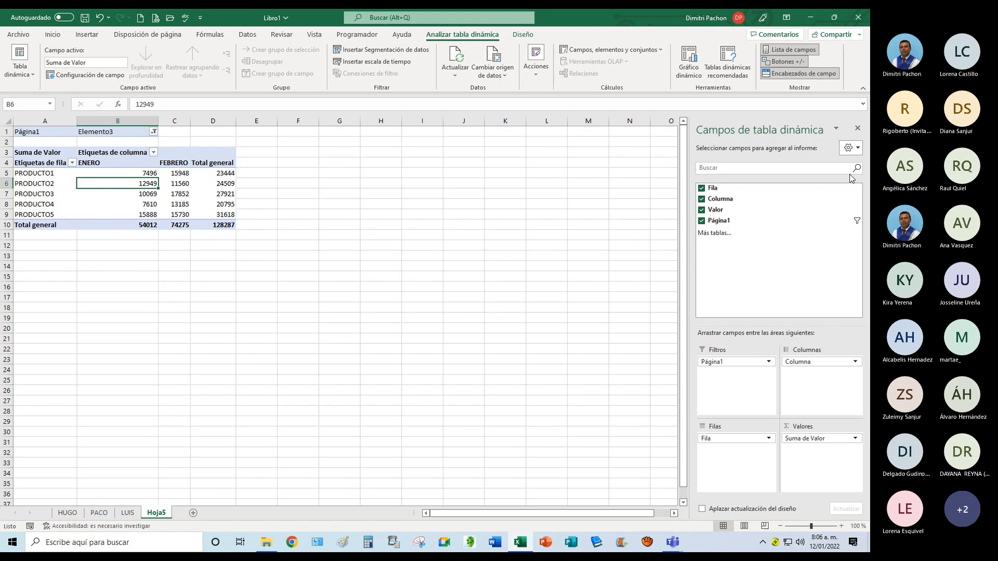
left_click(858, 129)
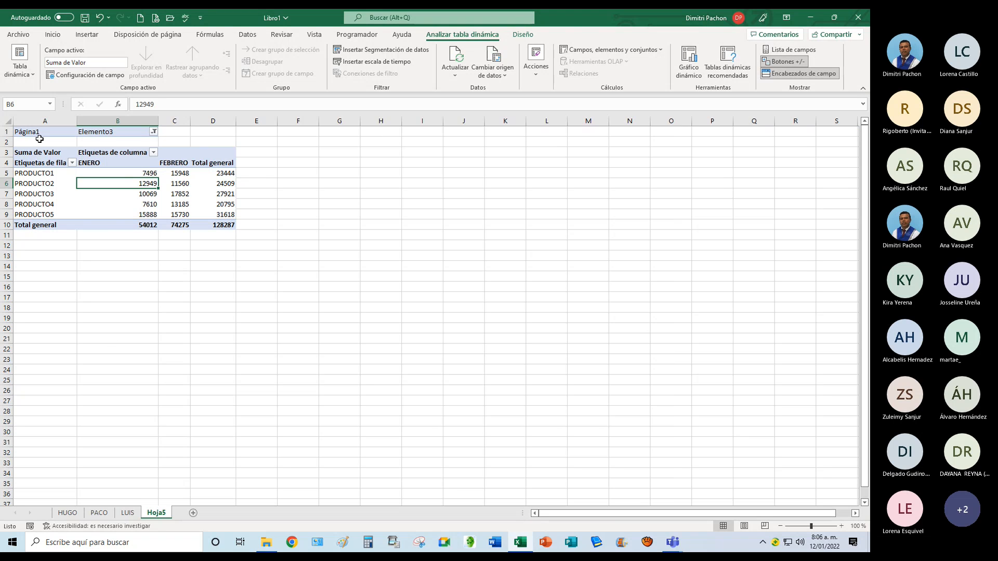
left_click_drag(39, 133, 220, 230)
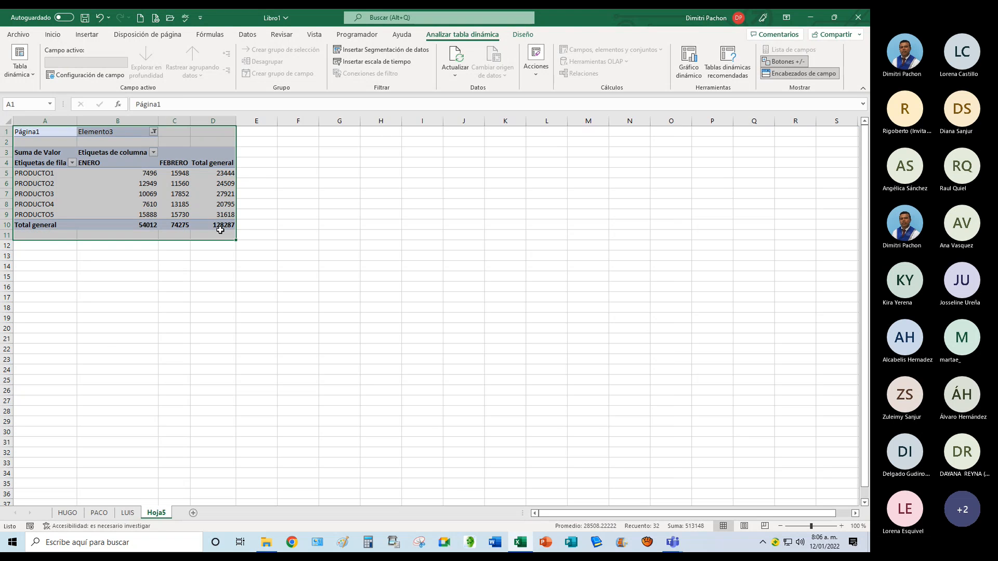
key("Delete")
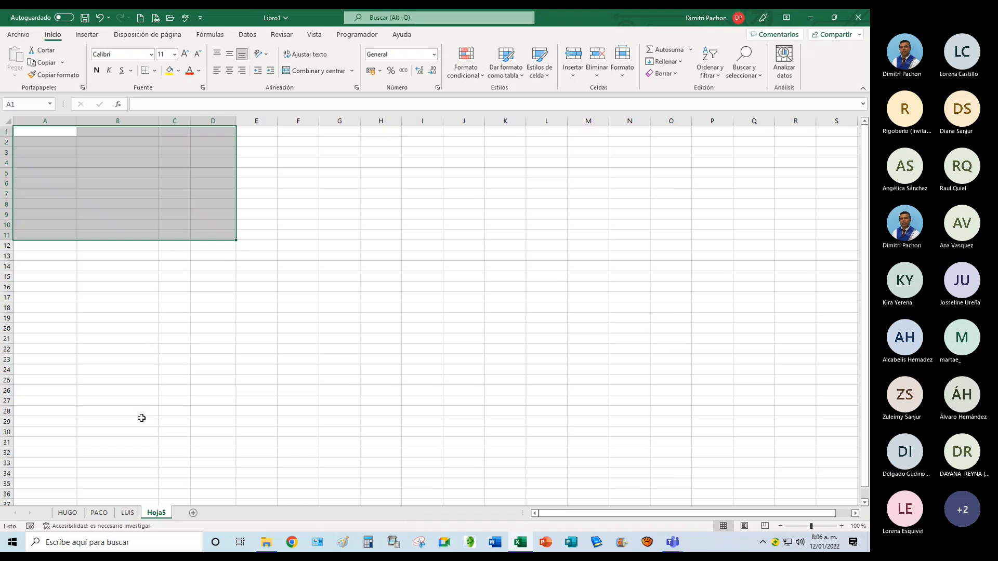
key("Down")
key("Up")
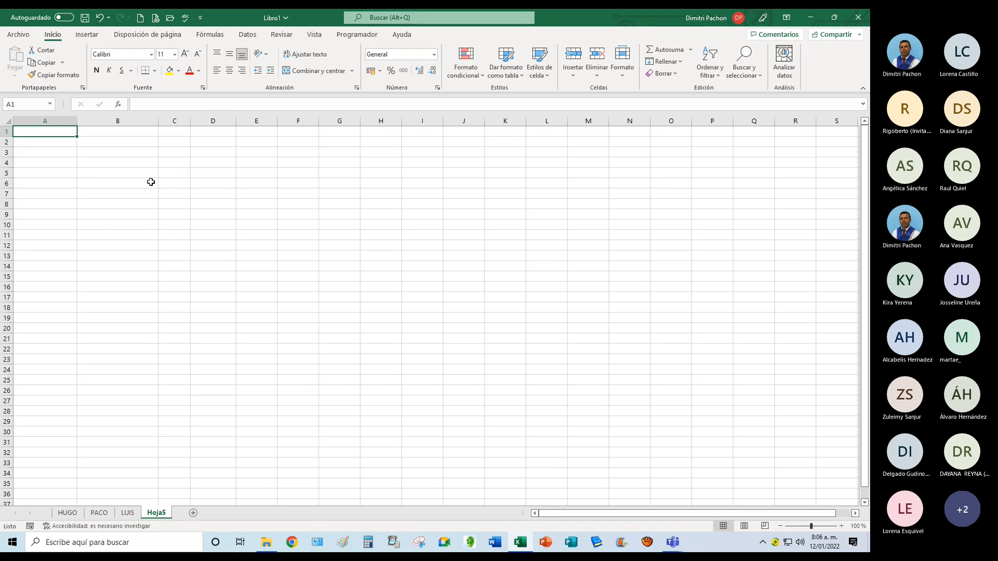
Start the pivot table wizard with multiple consolidation ranges, a pivot table report and custom page fields.
key("alt")
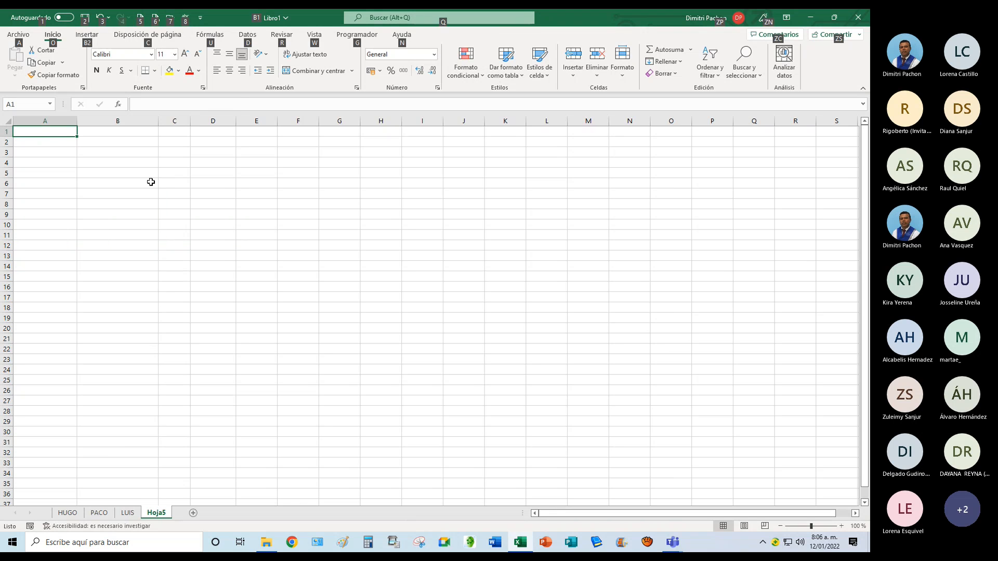
key("t")
key("b")
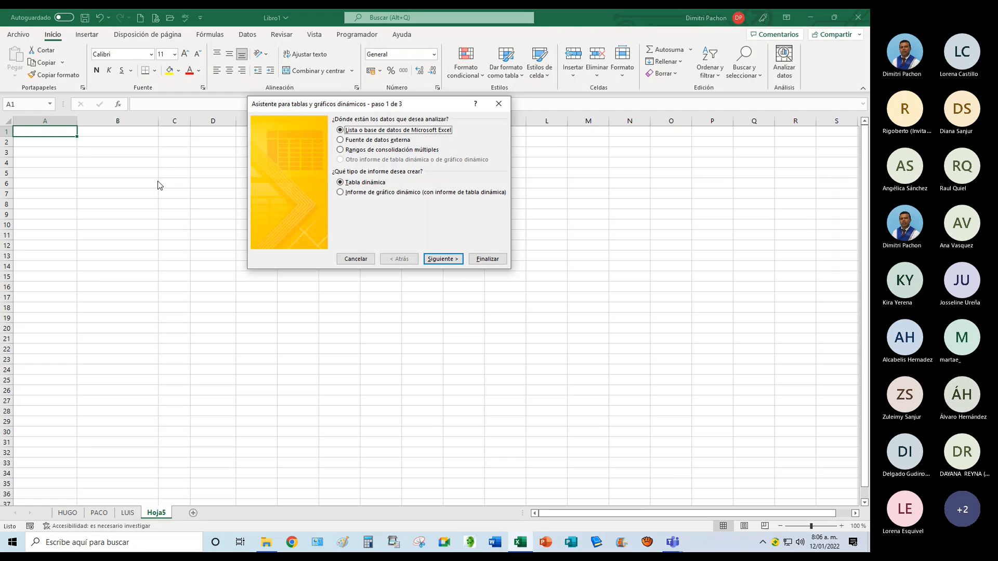
left_click(341, 150)
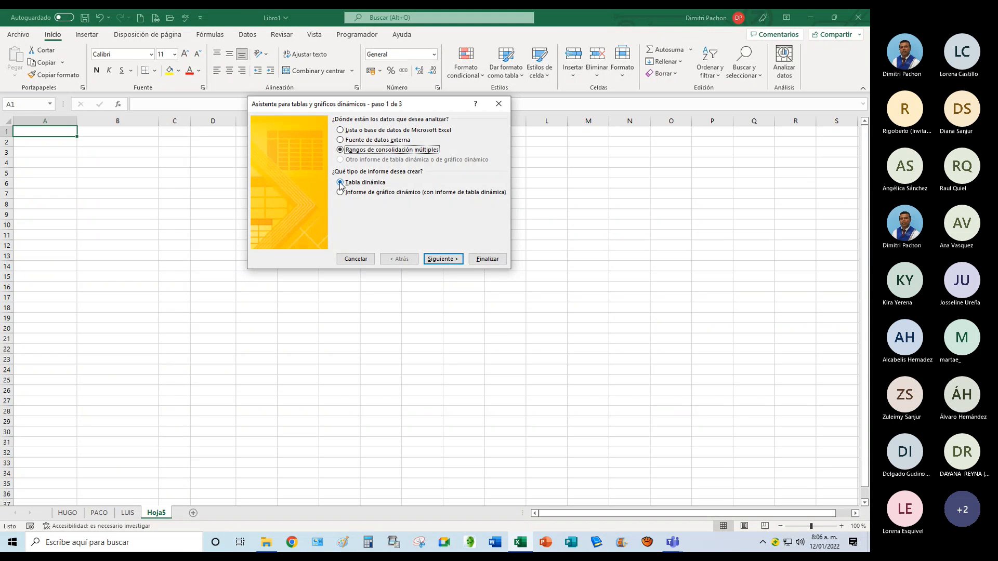
left_click(447, 264)
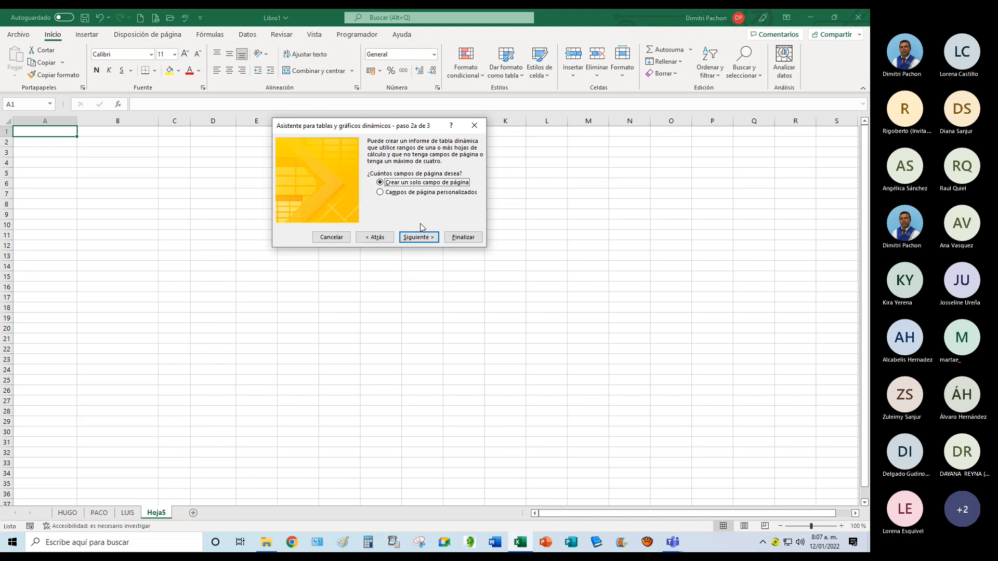
left_click(380, 193)
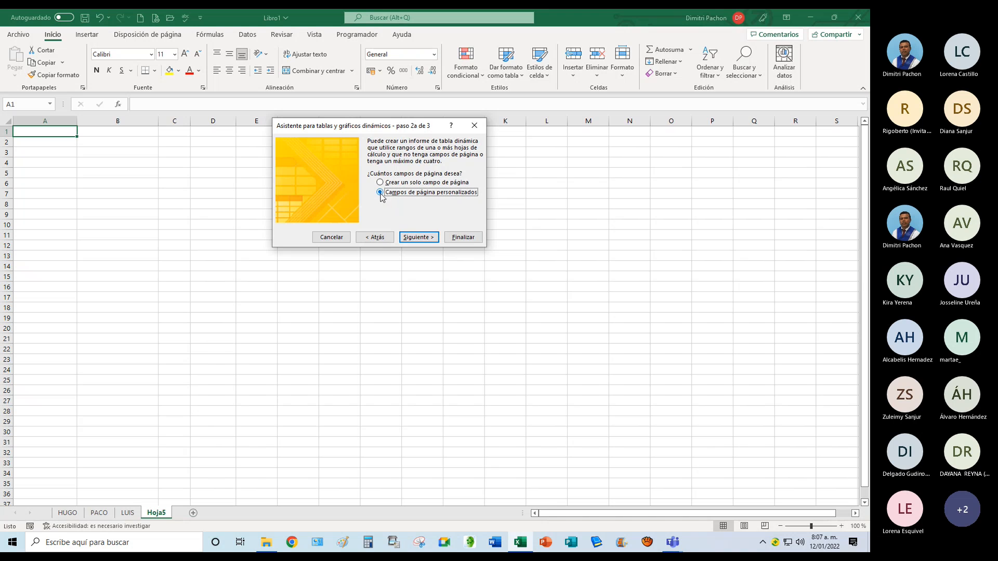
left_click(414, 237)
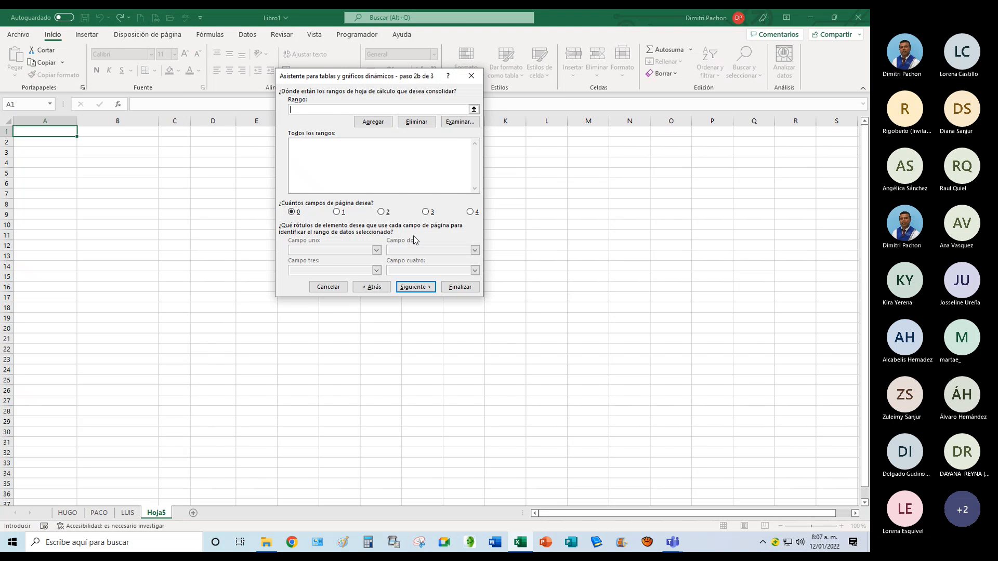
Add range A1:C6 of the HUGO sheet to the ranges to consolidate.
left_click(474, 110)
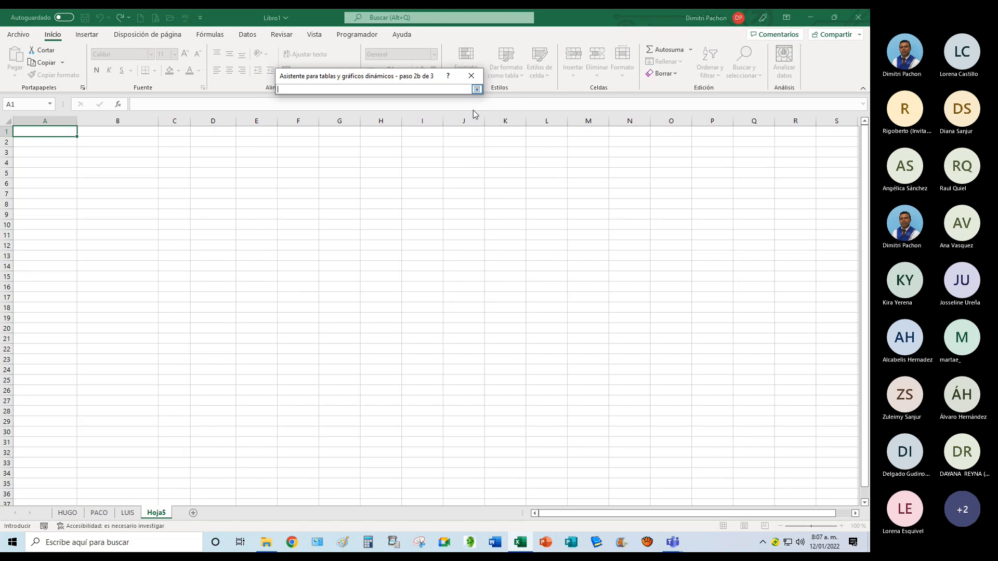
left_click(68, 513)
left_click_drag(73, 147, 267, 253)
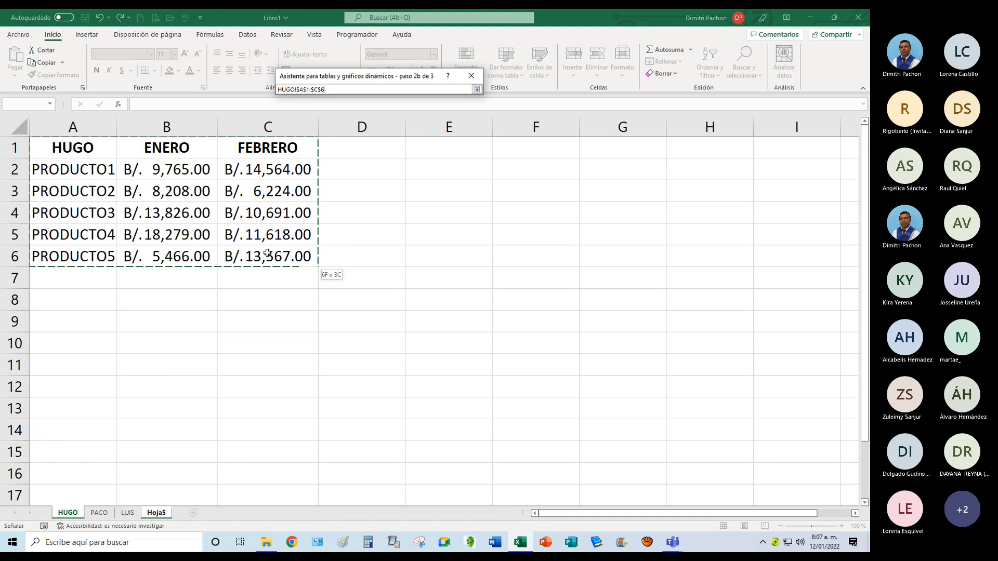
left_click(476, 88)
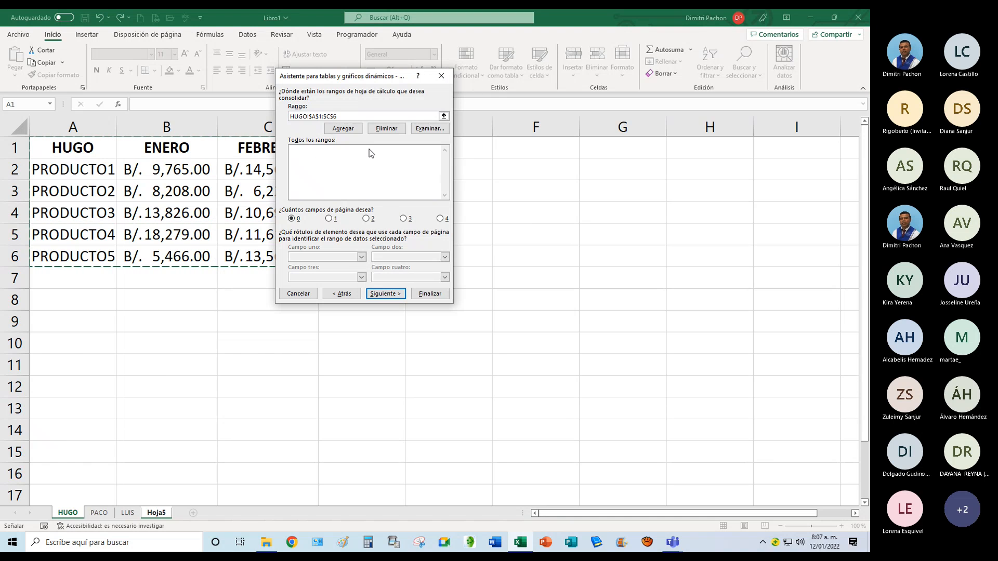
left_click(343, 128)
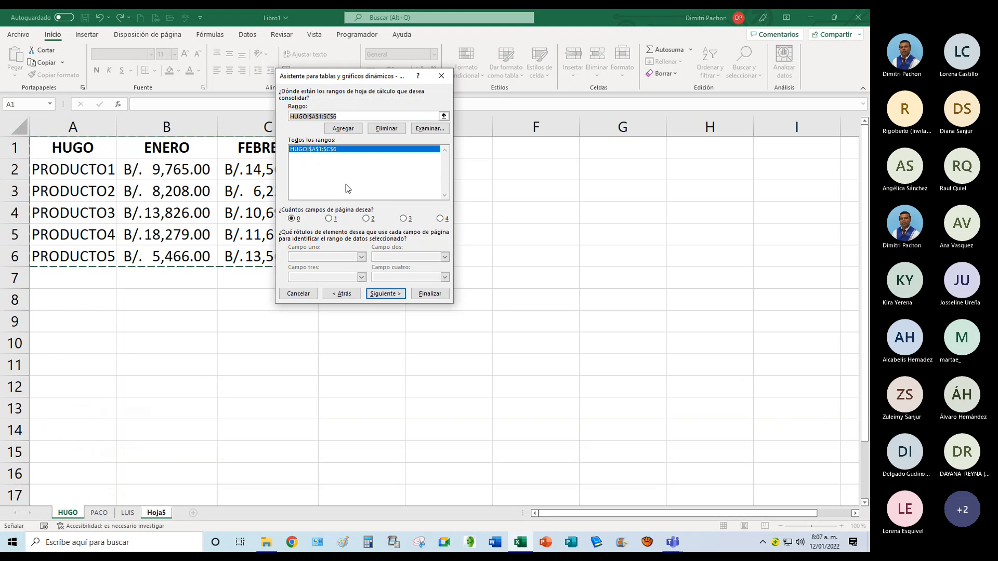
Add range A1:C6 of the PACO sheet to the ranges to consolidate.
left_click(443, 116)
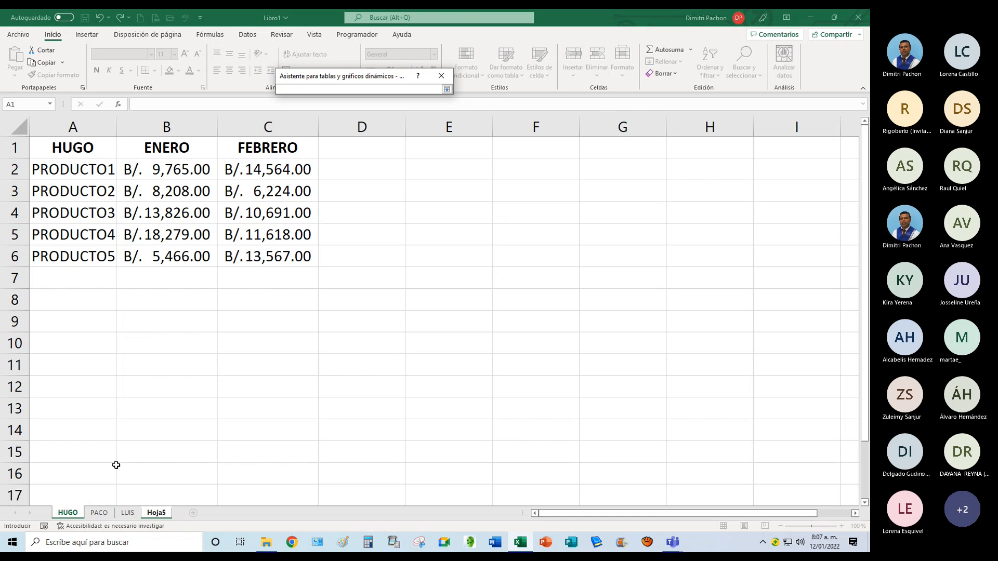
left_click(98, 512)
left_click_drag(73, 148, 270, 251)
left_click(447, 89)
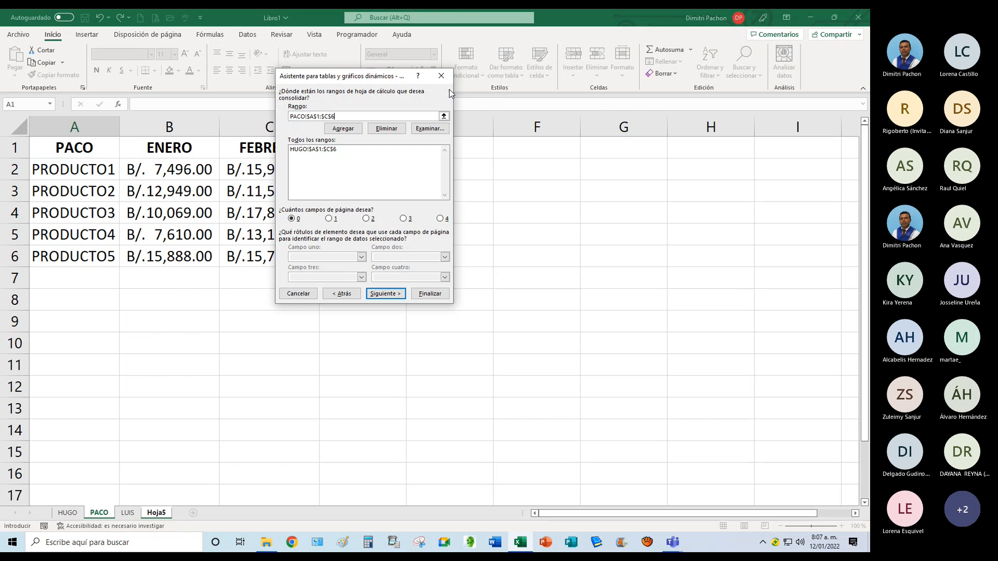
left_click(343, 128)
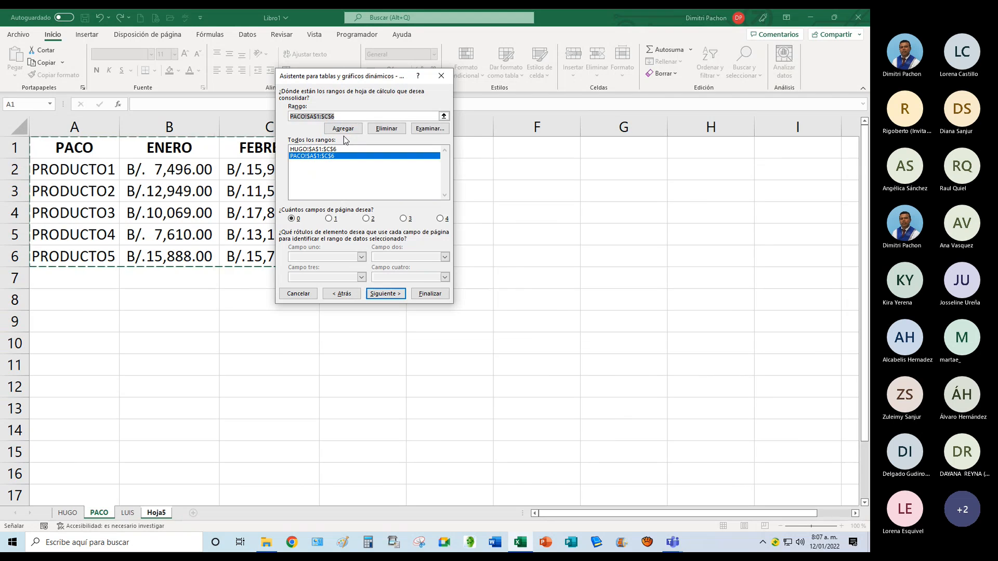
Add range A1:C6 of the LUIS sheet to the ranges to consolidate and clear the range entry.
left_click(443, 115)
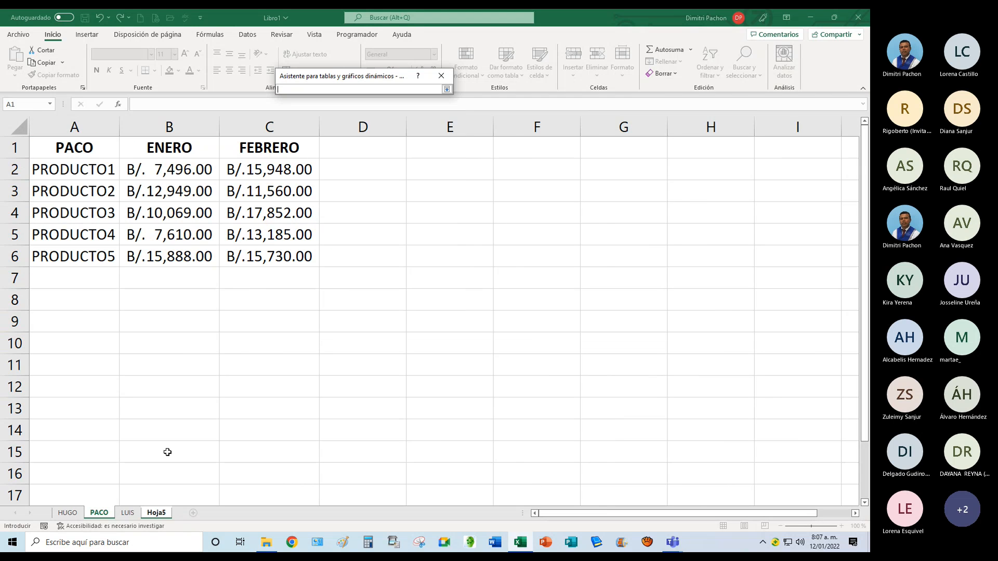
left_click(127, 513)
left_click_drag(102, 156, 277, 261)
left_click(446, 89)
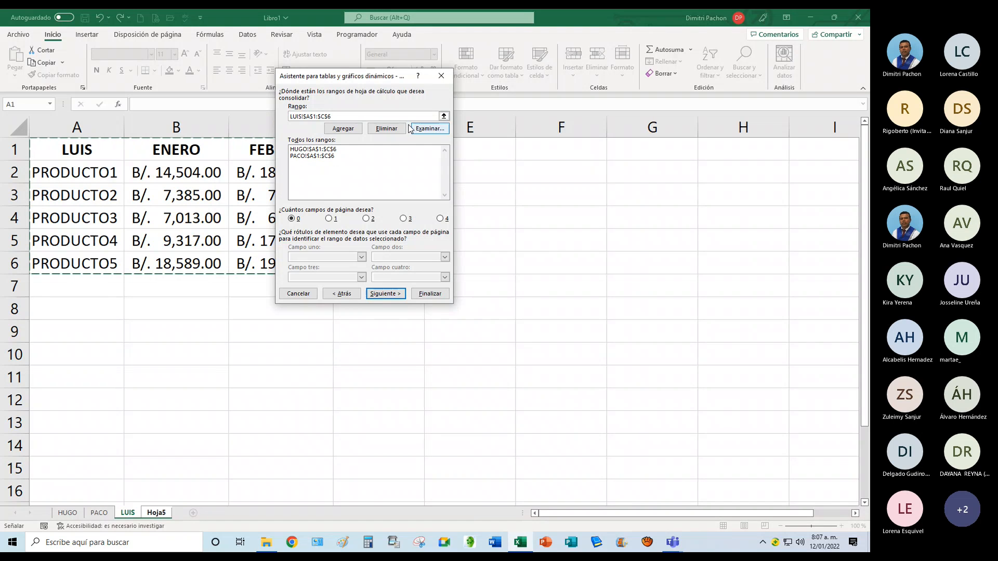
left_click(343, 128)
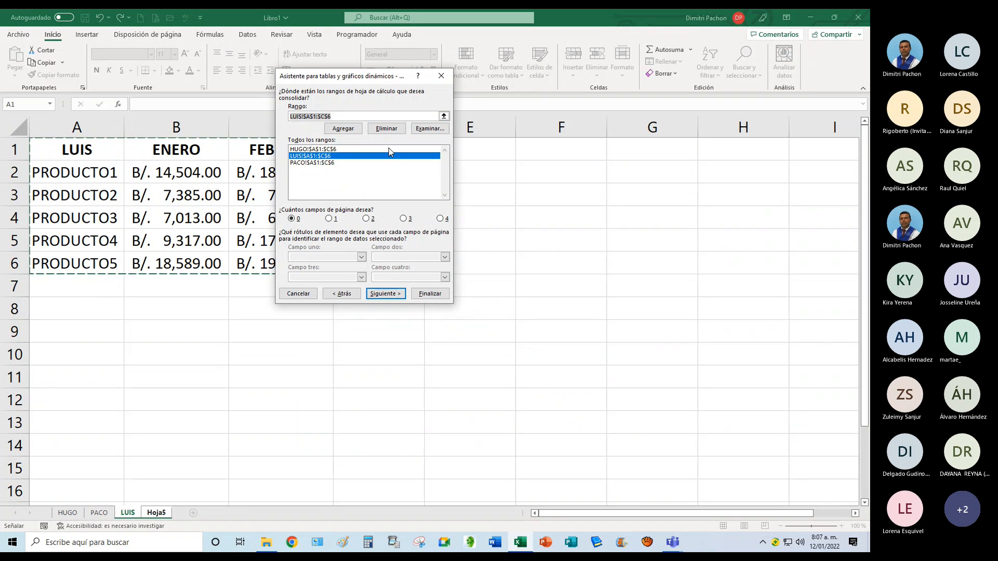
key("Delete")
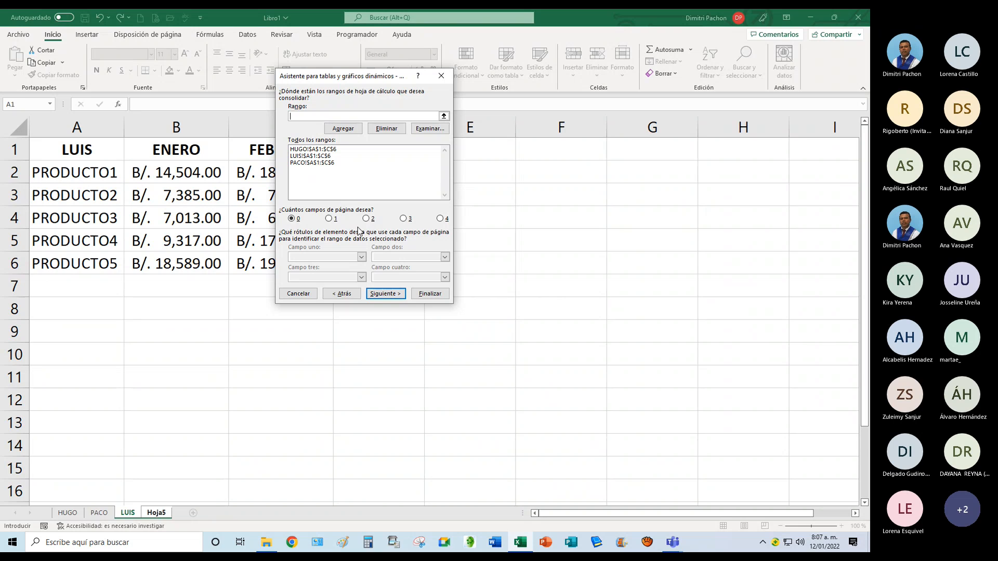
Set the number of page fields to 3, fill in the item labels with HUGO for field one, and accept the ranges.
left_click(403, 218)
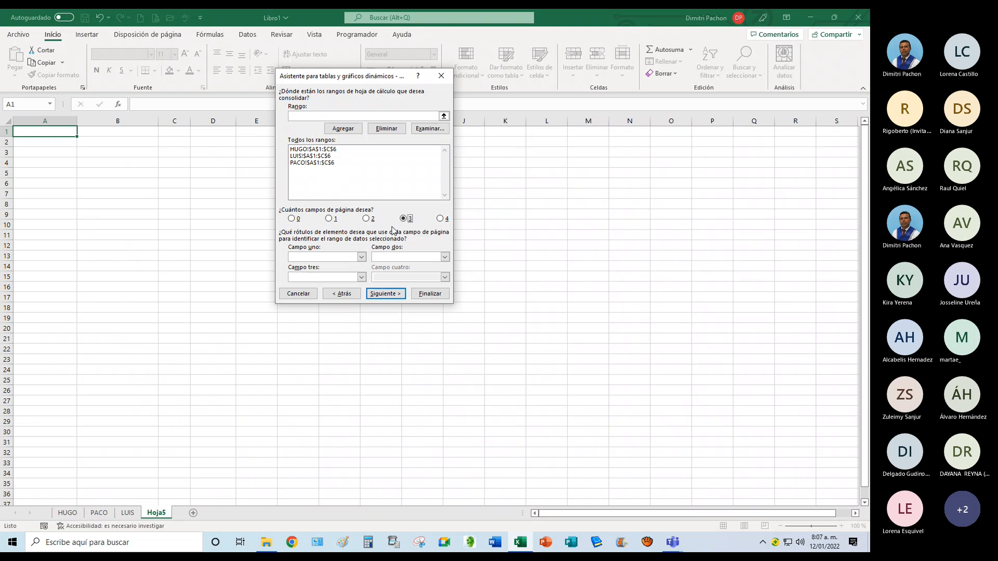
left_click(336, 257)
left_click(322, 278)
left_click(385, 293)
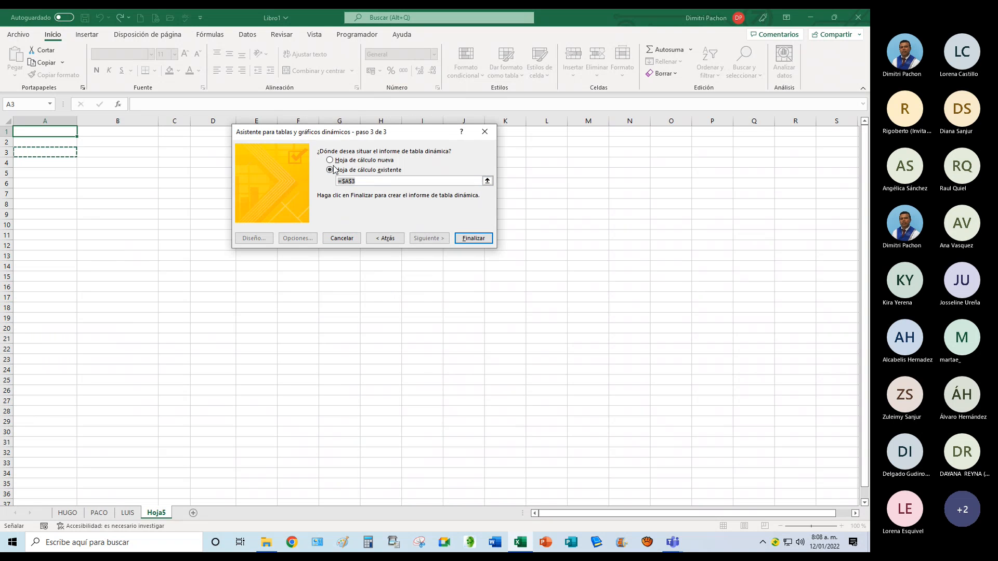
Create the pivot table on the existing sheet Hoja5 at cell A1.
left_click(331, 161)
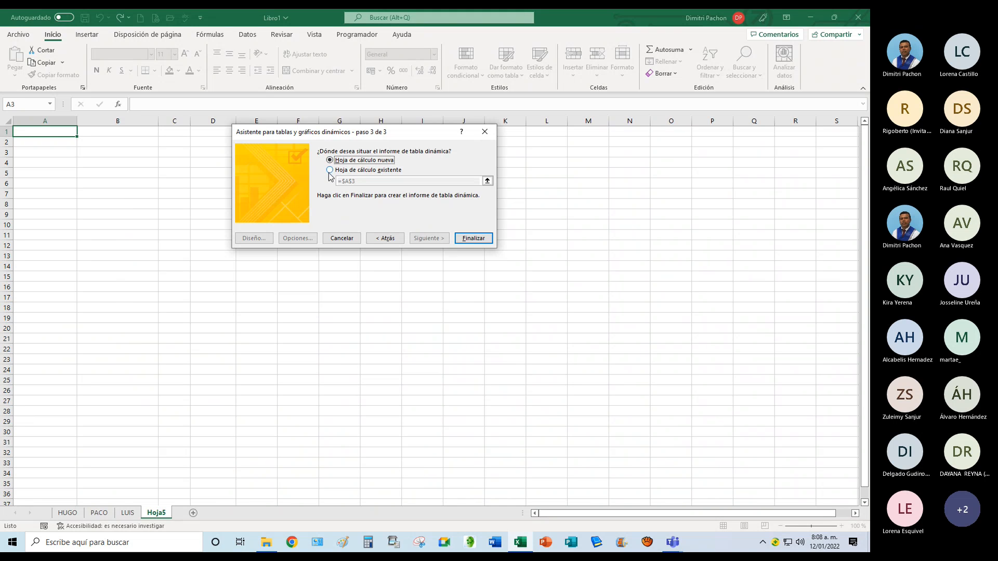
left_click(330, 170)
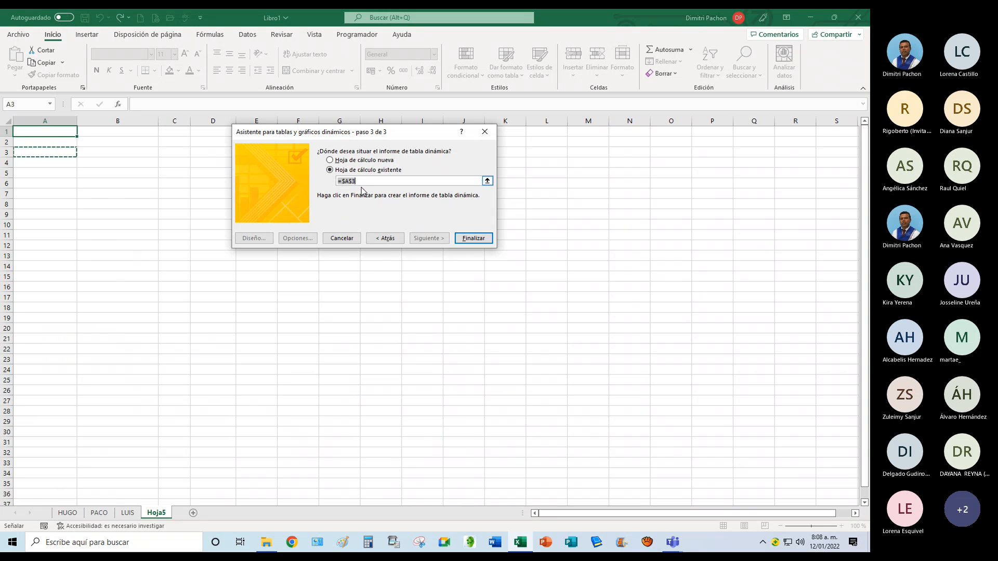
left_click(53, 134)
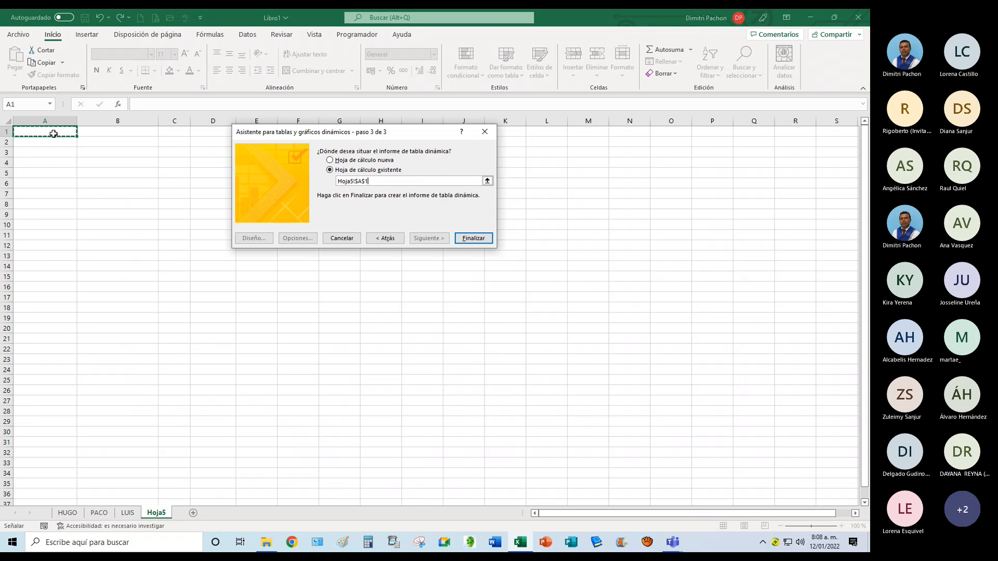
left_click(474, 238)
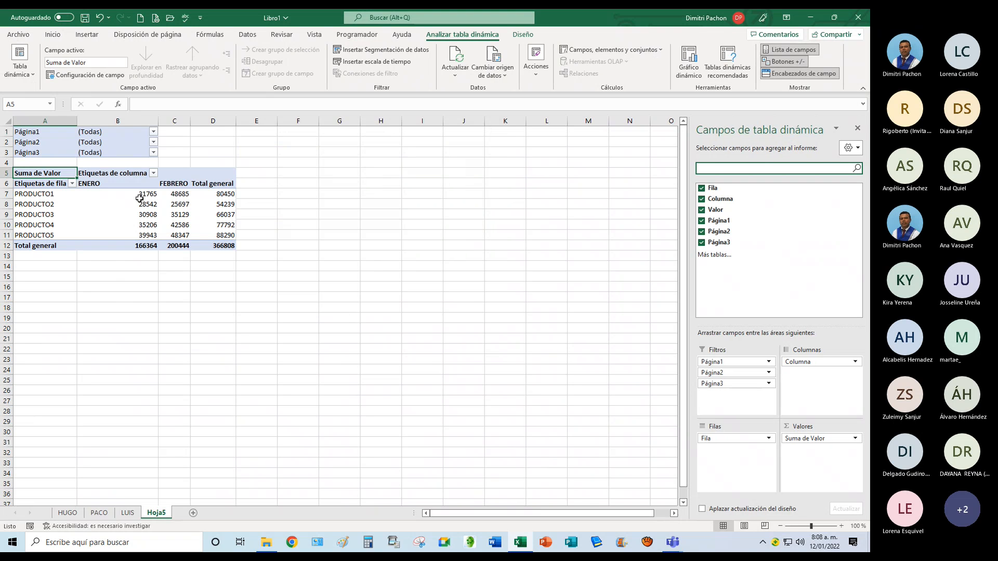
left_click(63, 134)
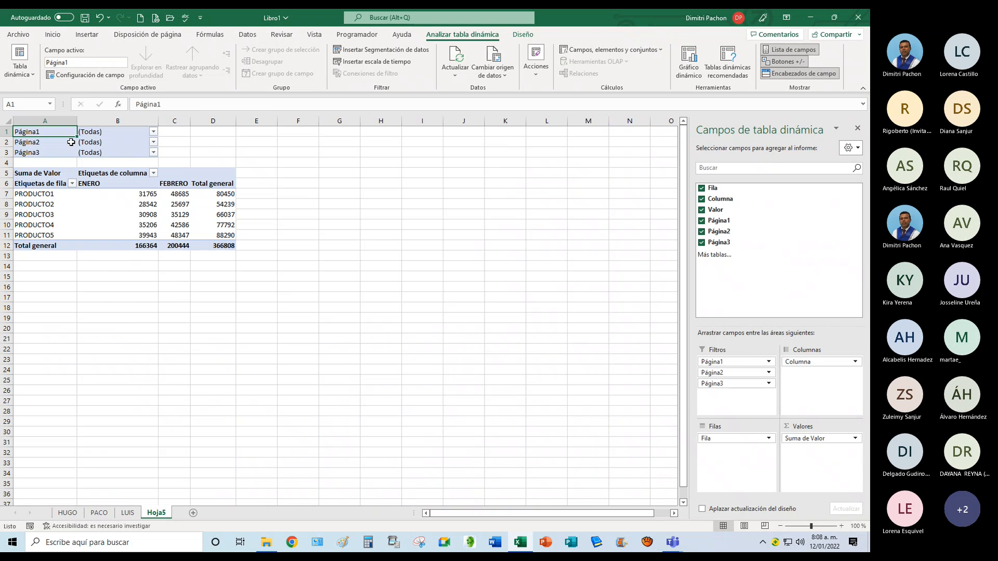
key("F2")
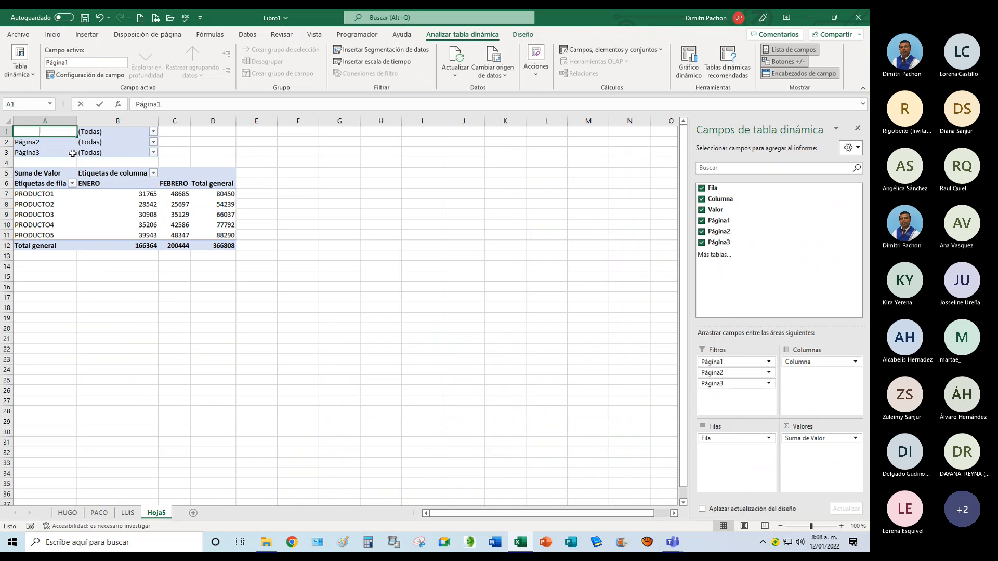
key("BackSpace")
key("BackSpace")
key("BackSpace")
key("BackSpace")
key("BackSpace")
key("BackSpace")
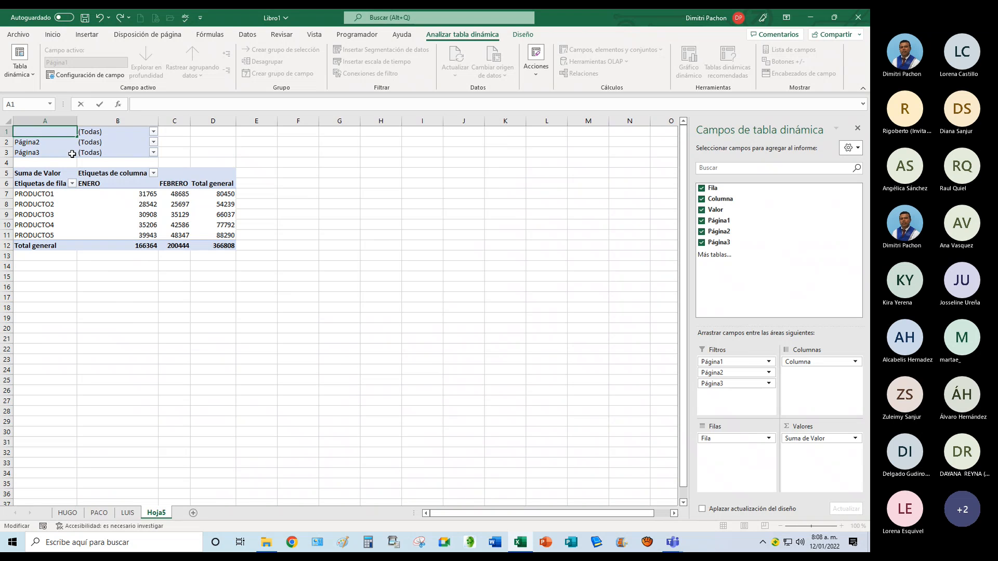
key("Escape")
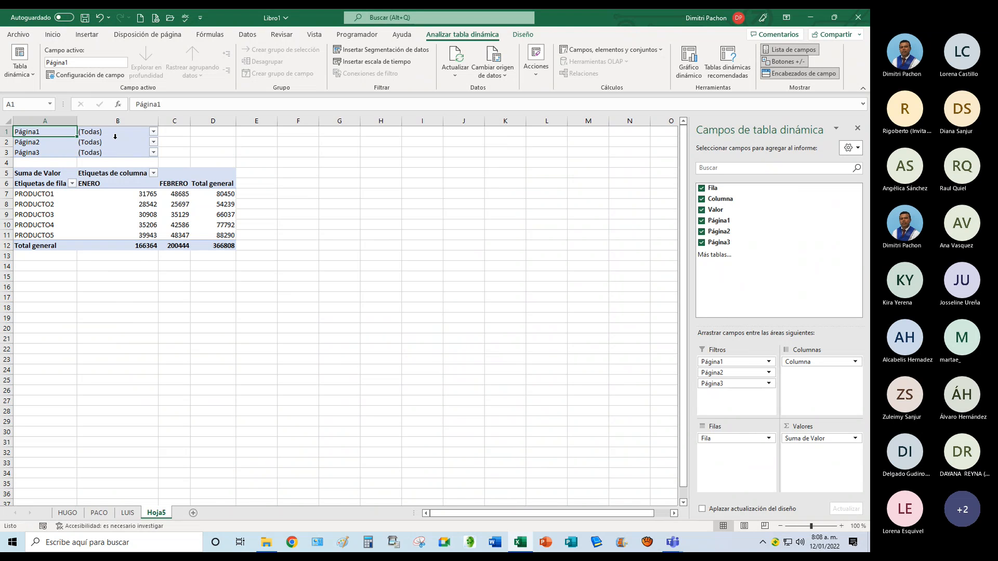
Filter the pivot table's Página1 field by HUGO and select the Página2 filter cell.
left_click(152, 132)
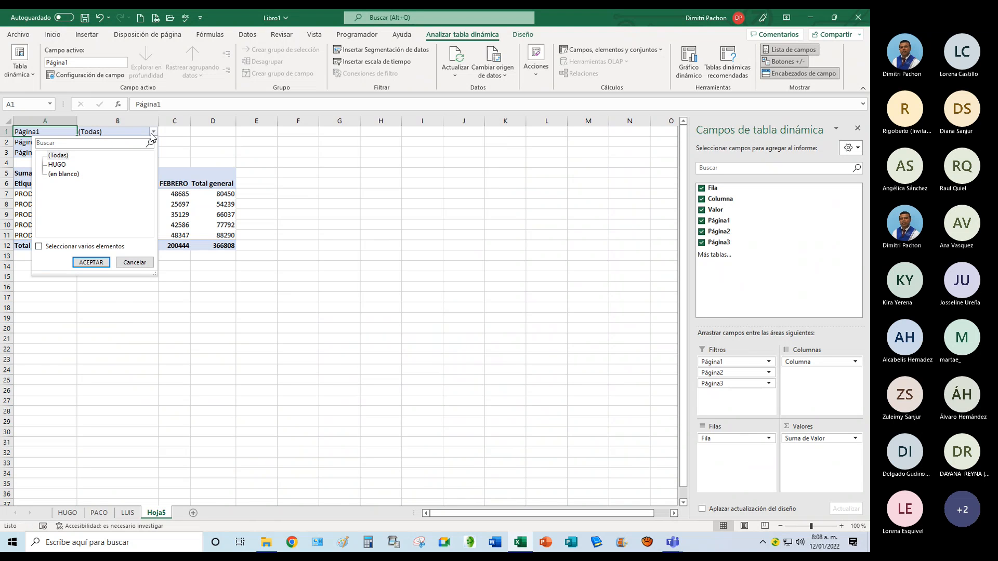
left_click(58, 165)
left_click(91, 262)
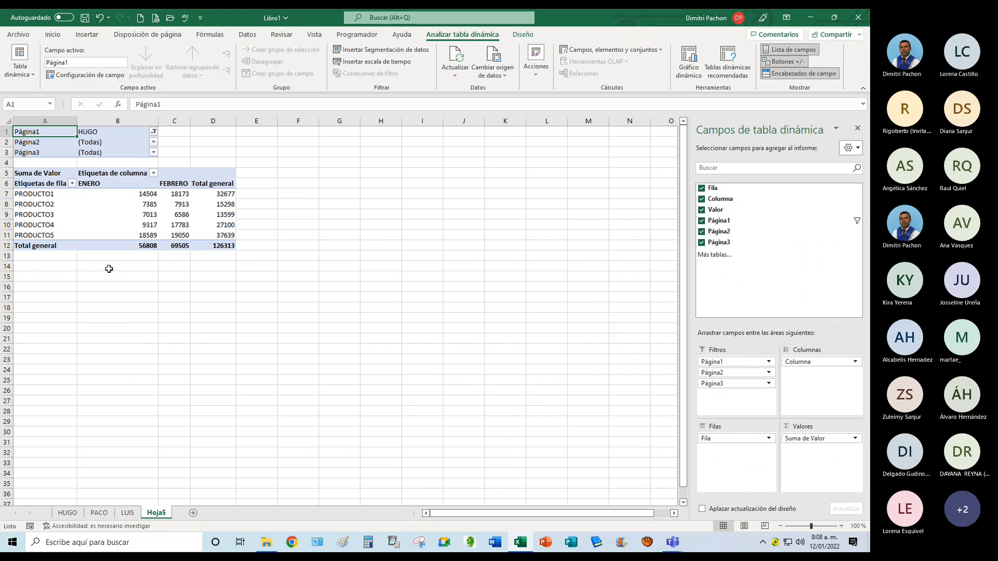
left_click(136, 144)
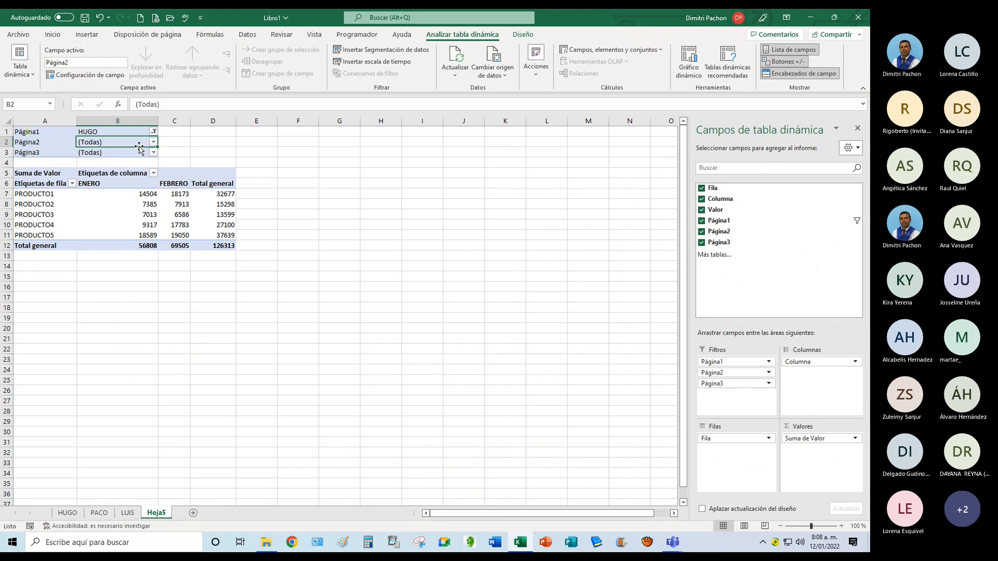
Filter the pivot table's Página2 field by PACO and its Página3 field by LUIS.
left_click(155, 145)
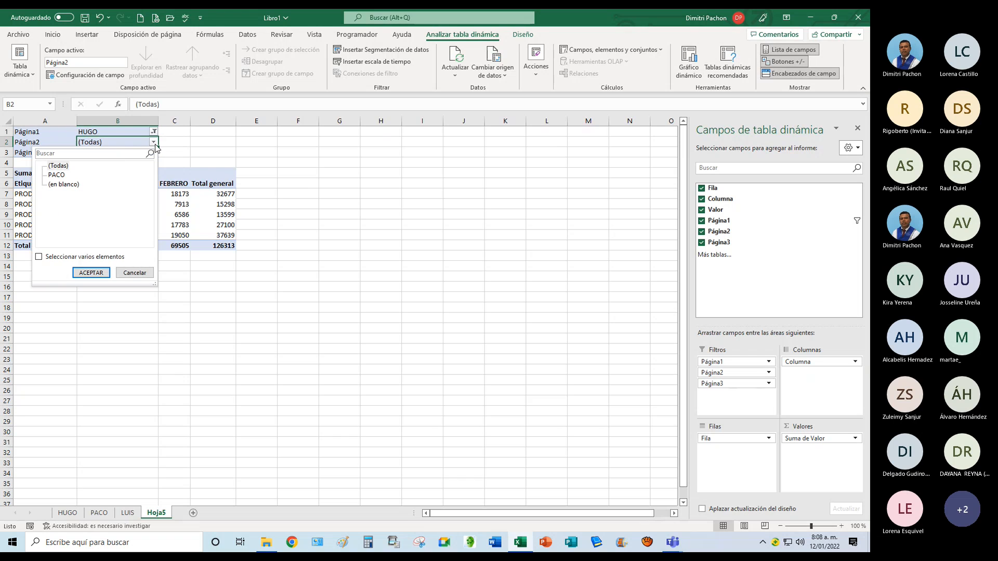
left_click(57, 175)
left_click(91, 273)
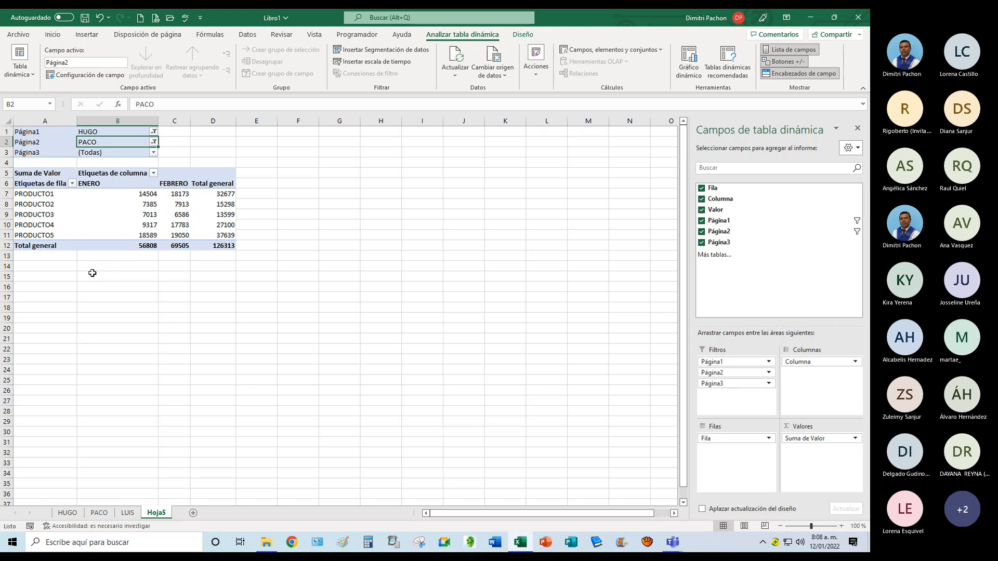
left_click(153, 152)
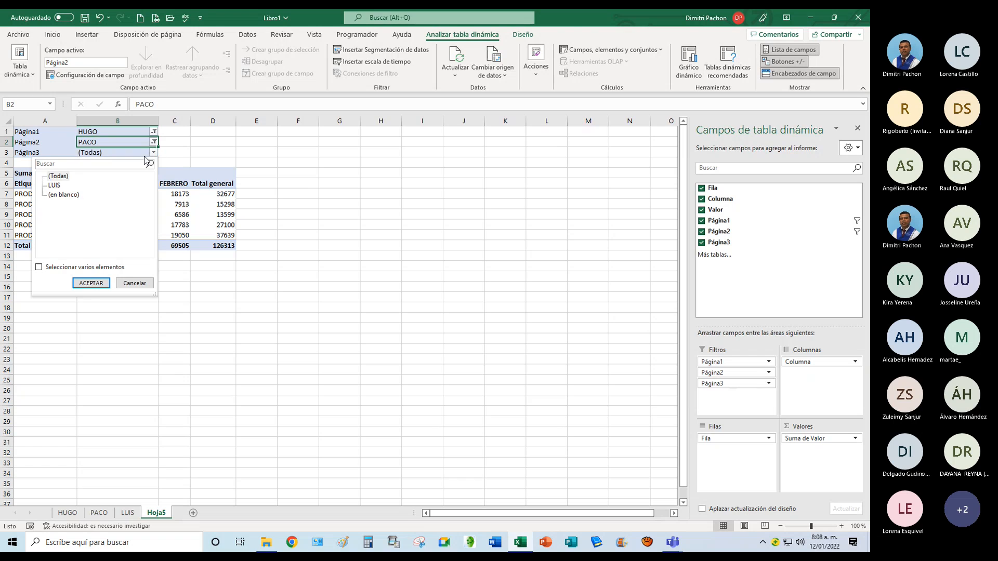
left_click(58, 186)
left_click(90, 283)
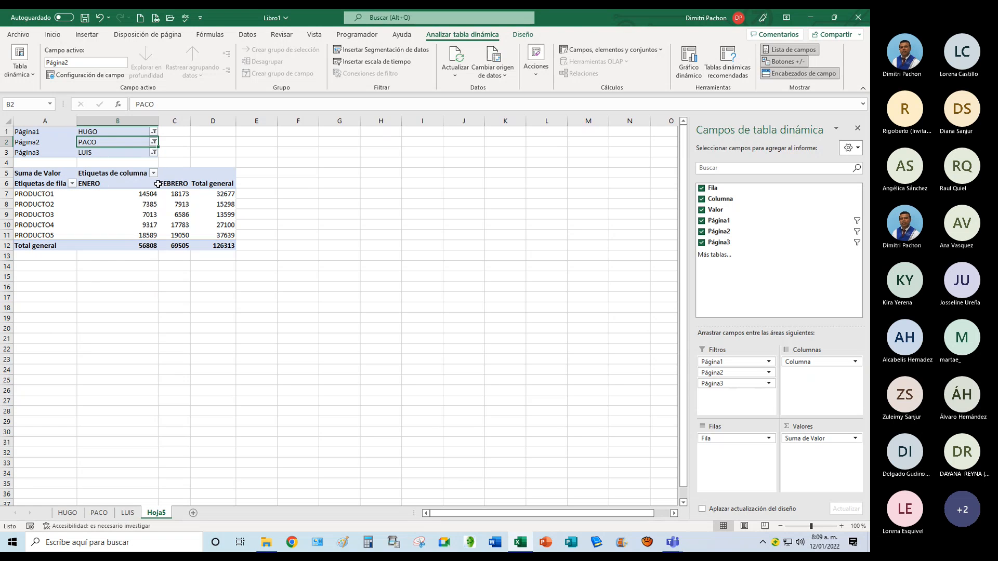
Filter the Página1 field by (en blanco) and reapply PACO as the Página2 filter.
left_click(154, 132)
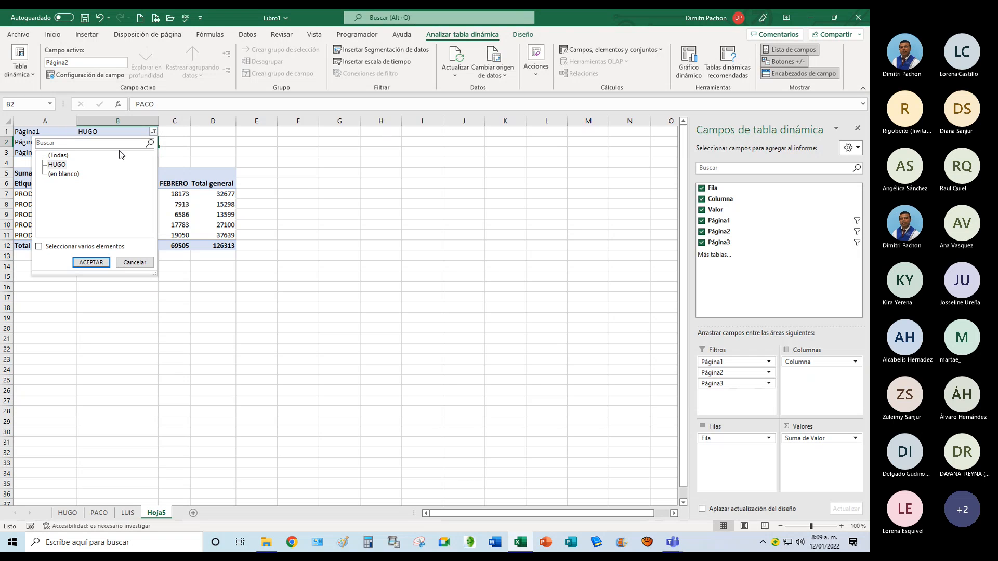
left_click(65, 175)
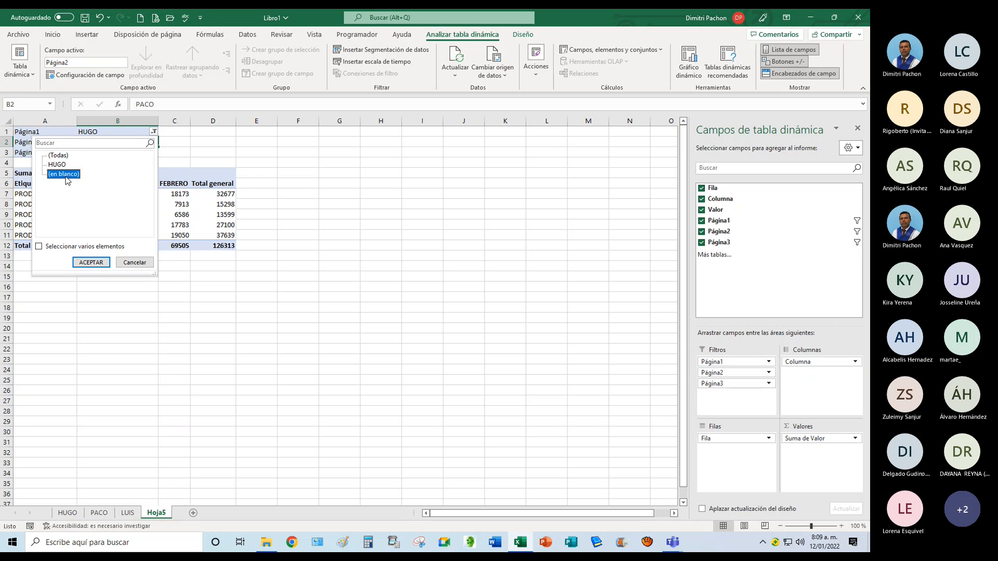
left_click(87, 262)
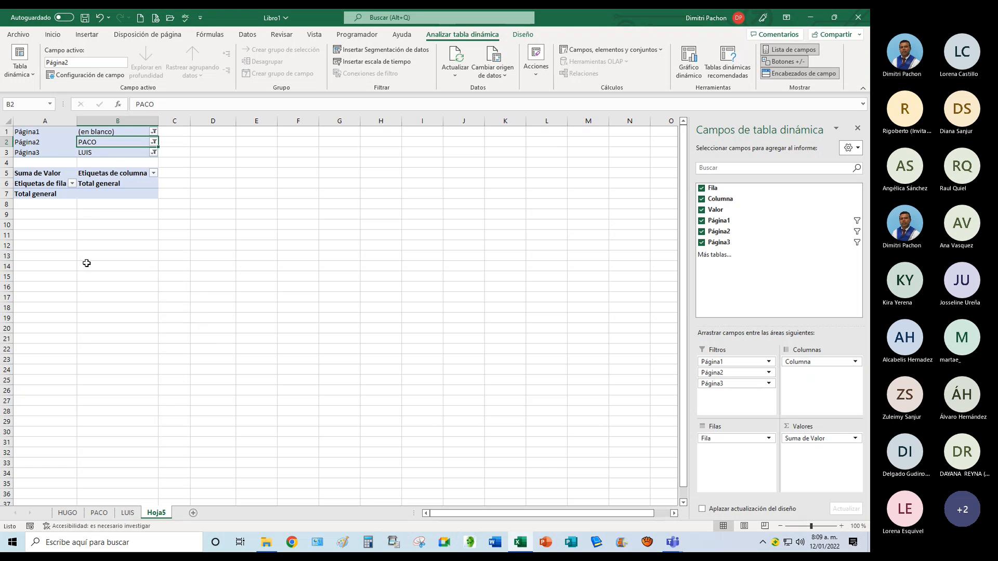
left_click(154, 142)
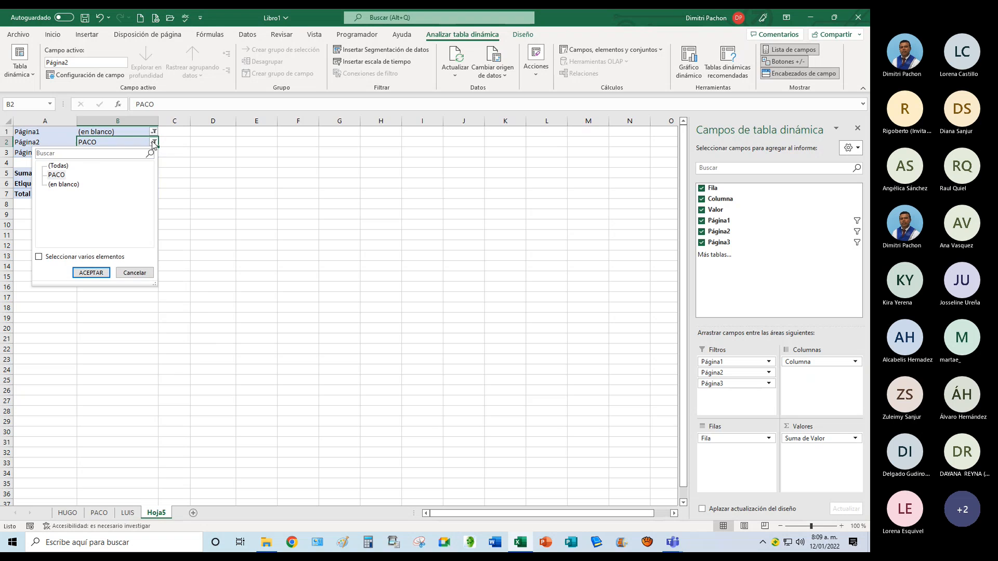
left_click(54, 176)
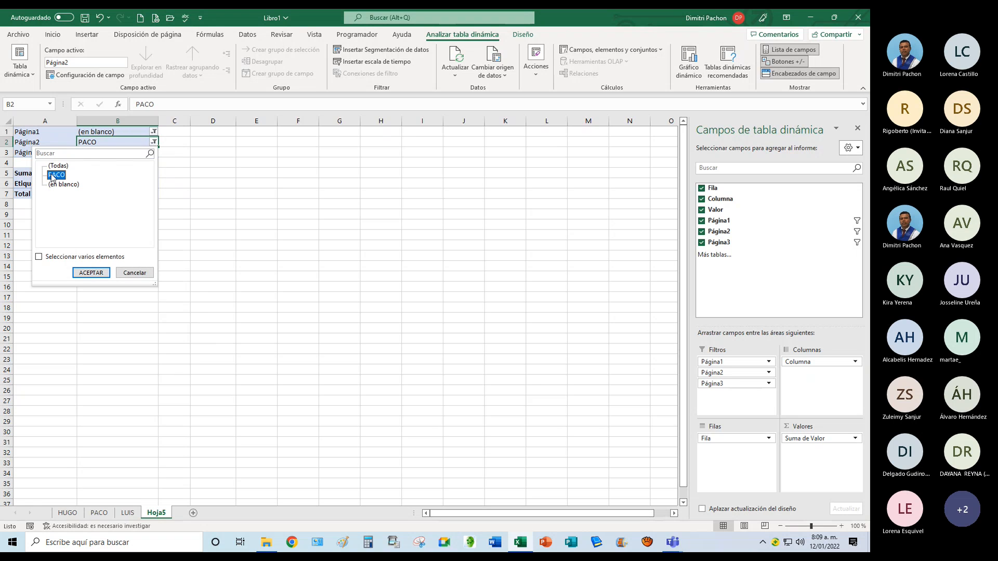
left_click(83, 273)
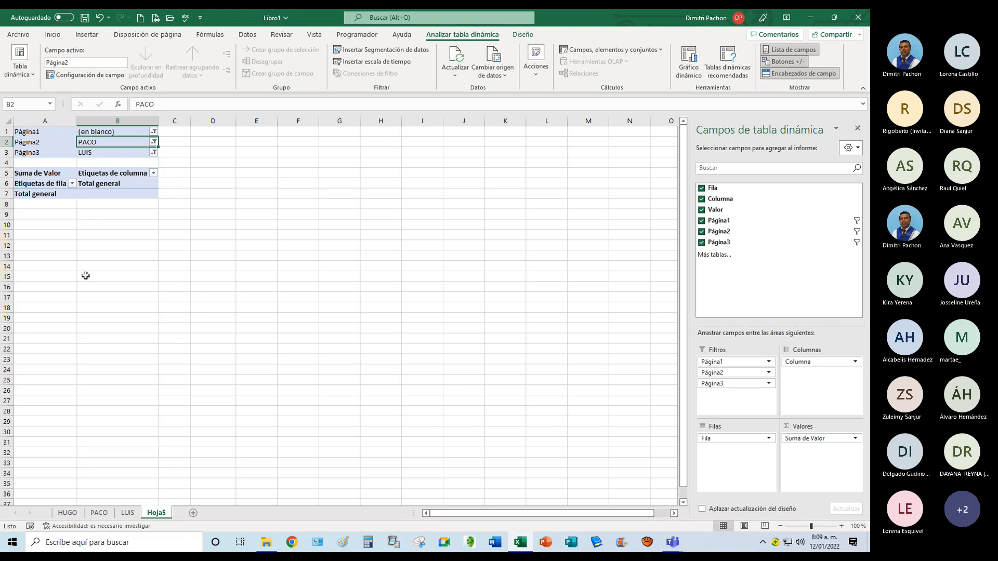
Set the pivot table's Página1 filter back to HUGO.
left_click(154, 132)
left_click(154, 133)
left_click(154, 132)
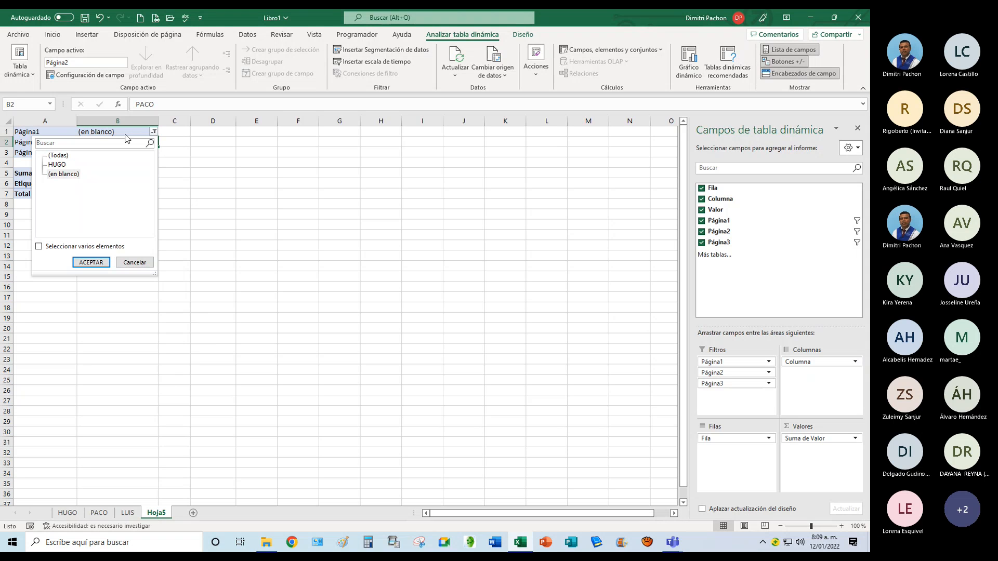
left_click(57, 164)
left_click(97, 263)
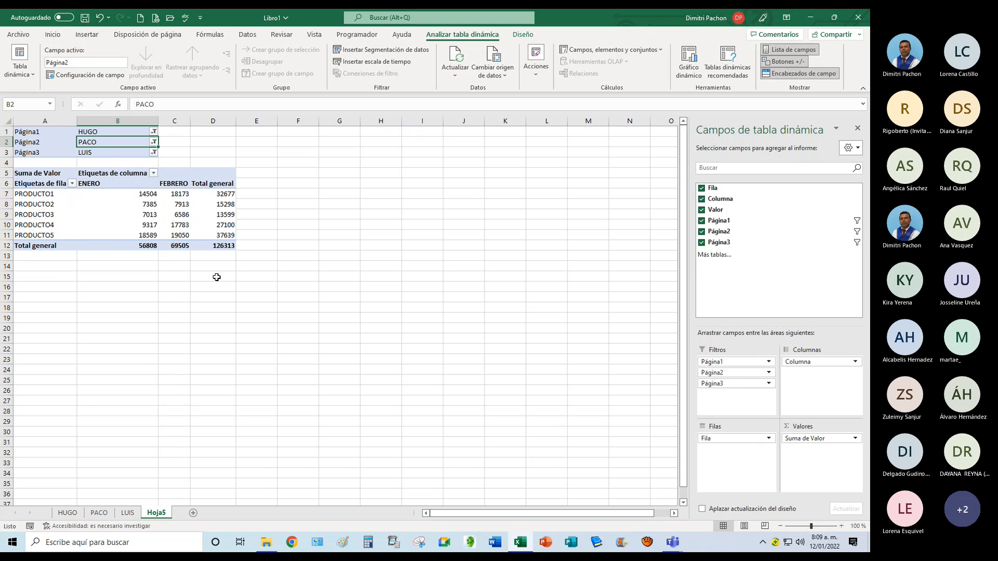
Select the PRODUCTO1 value for ENERO in cell B7 and hide the pivot table's field list.
left_click(128, 205)
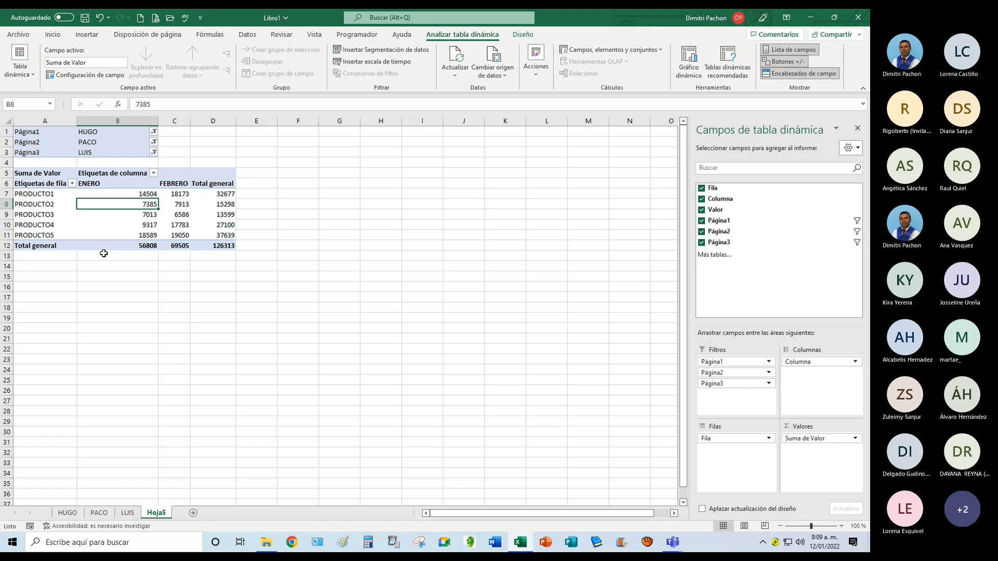
left_click(150, 192)
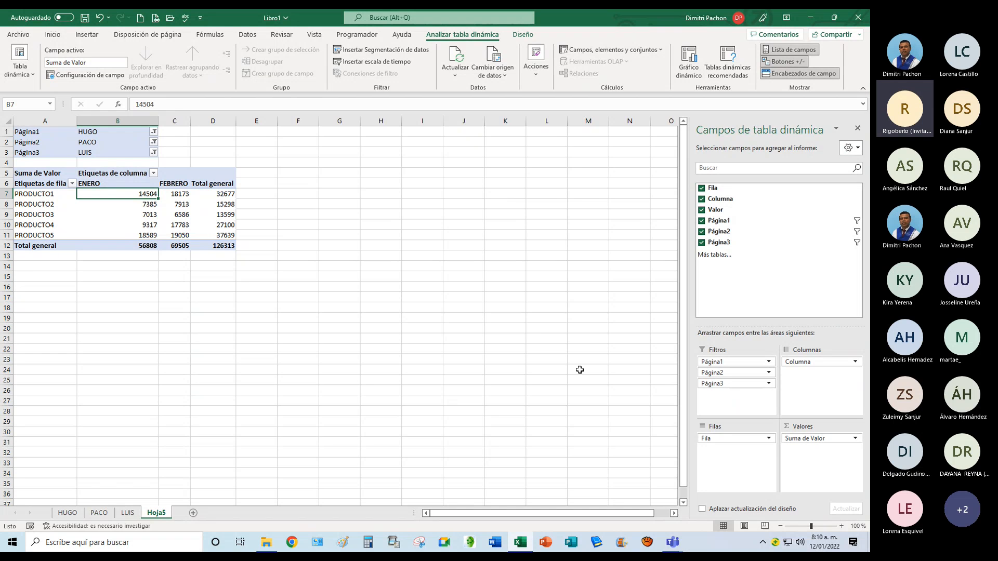
left_click(858, 129)
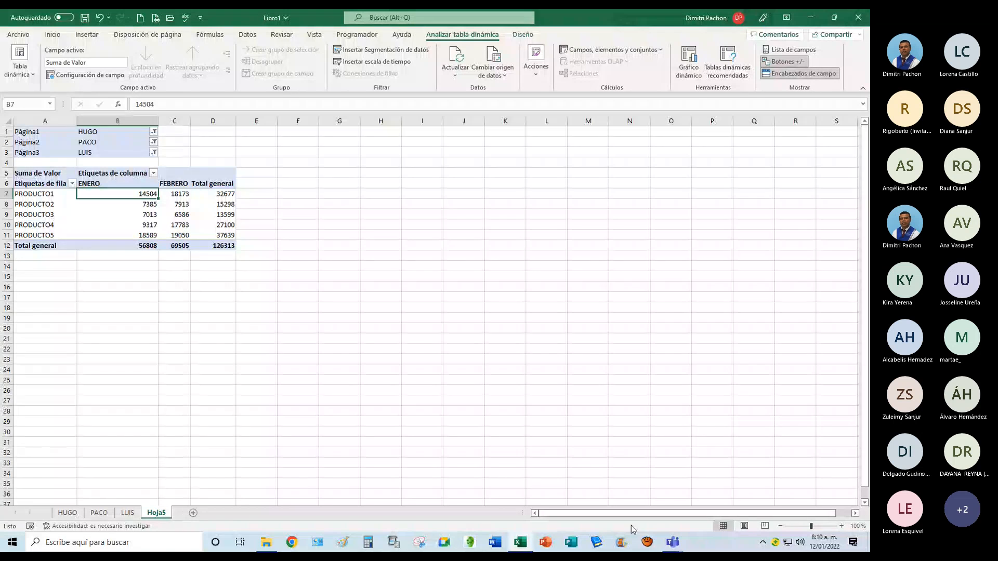
Check the meeting window in Microsoft Teams and return to the Libro1 workbook in Excel.
mouse_move(673, 543)
left_click(666, 507)
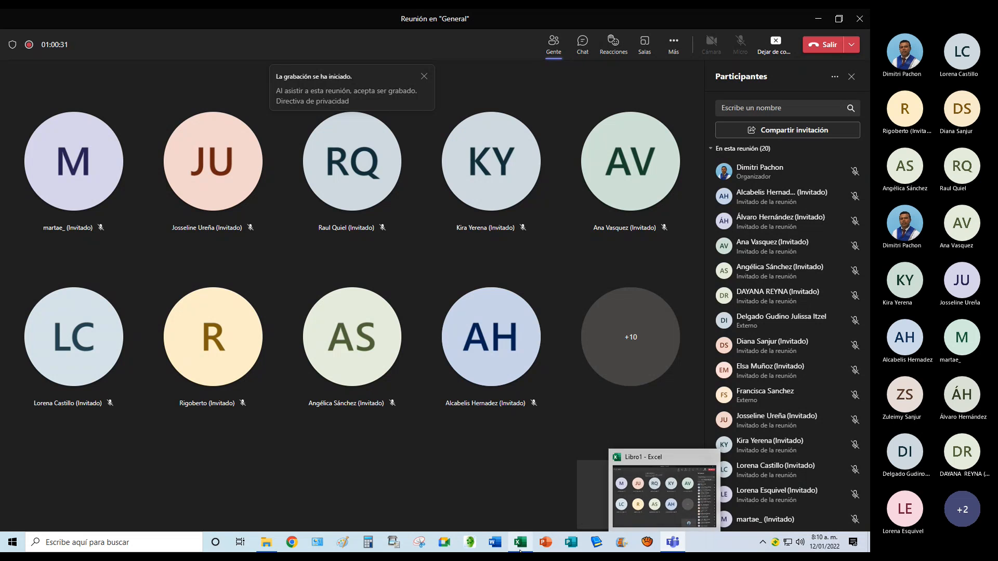
mouse_move(527, 547)
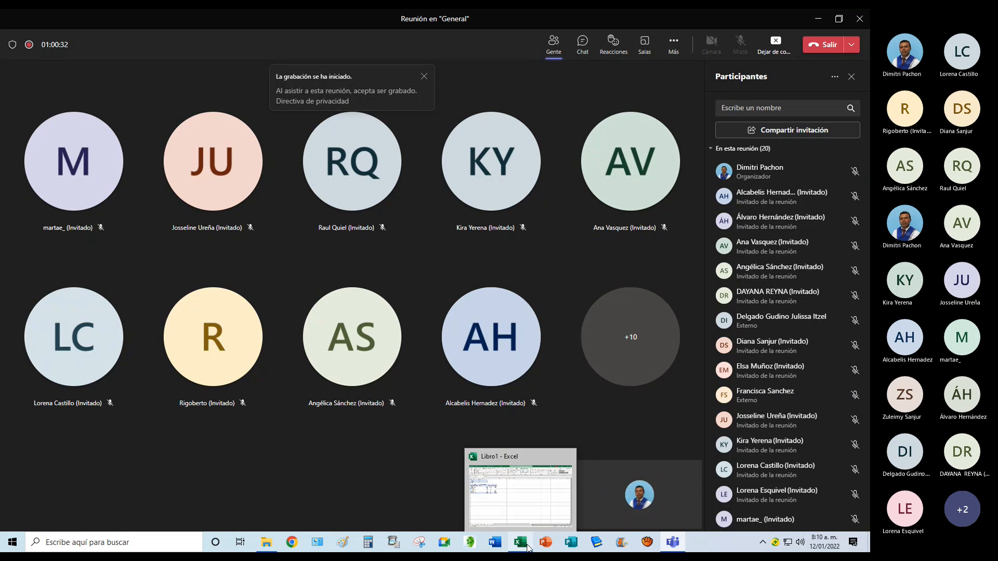
left_click(525, 510)
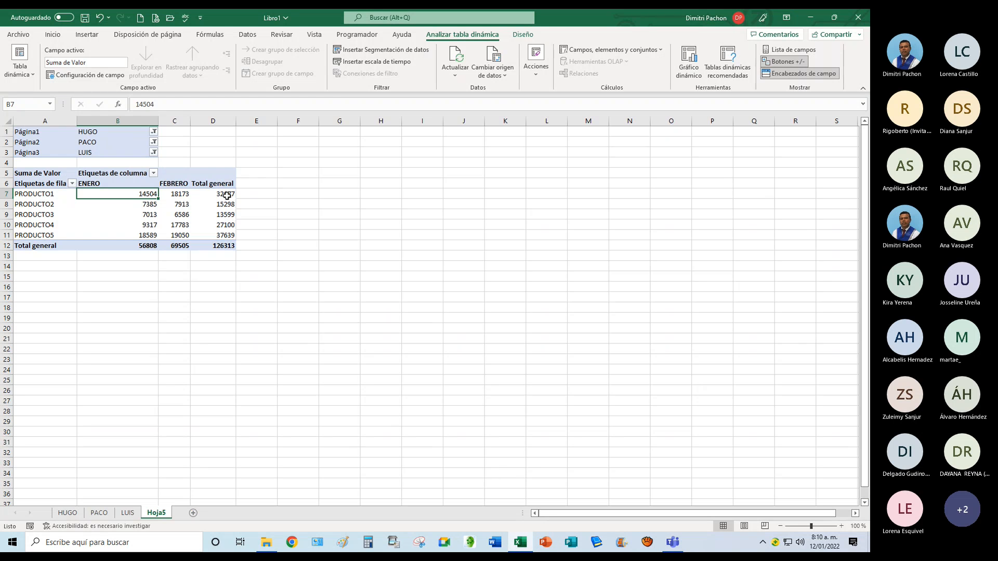
Close the Libro1 workbook without saving its changes.
left_click(857, 20)
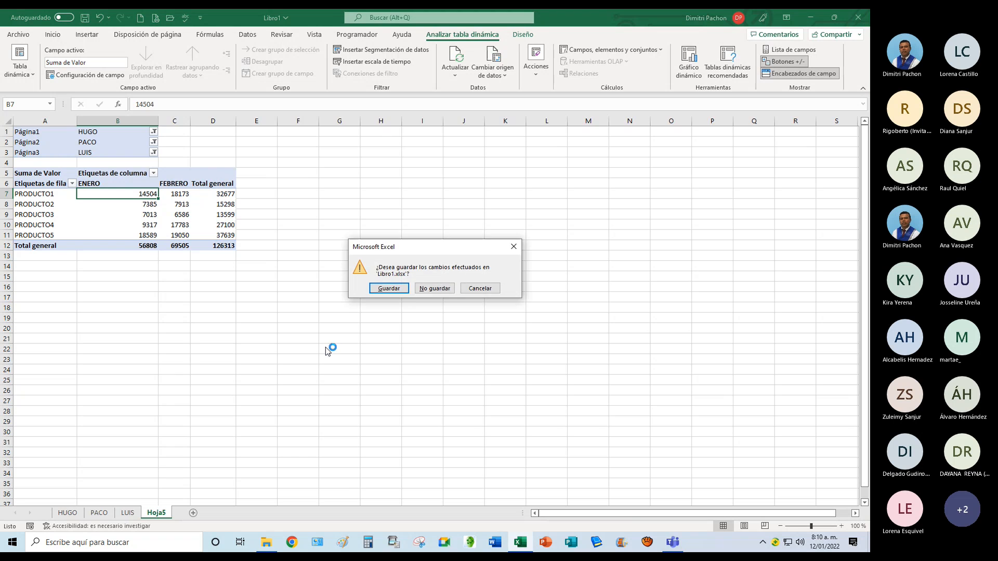
left_click(418, 292)
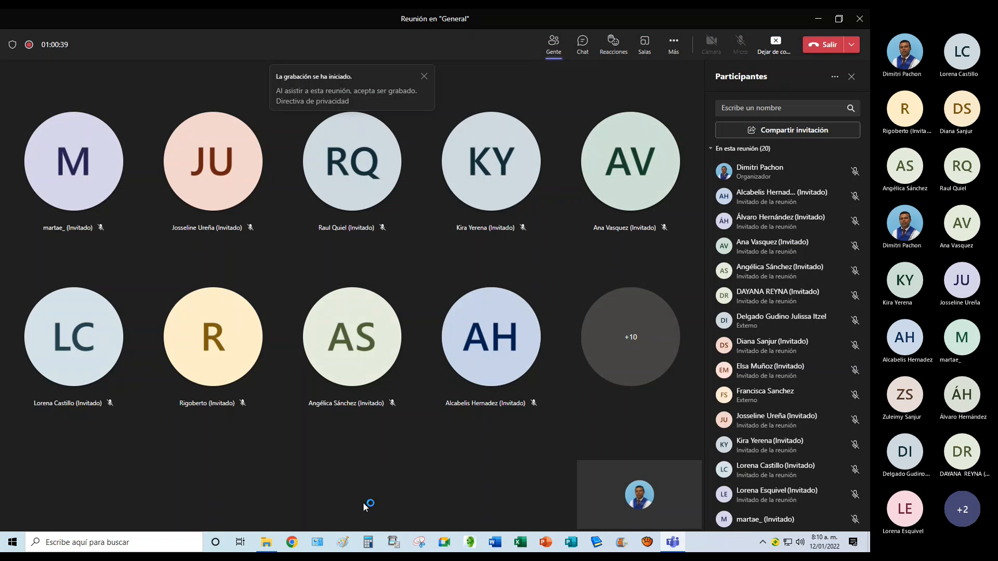
In File Explorer, open PRÁCTICA #1-CONSOLIDAR CON TABLA DINÁMICA from the CONSOLIDACIÓN DE DATOS folder of HOJA AVANZADA - 7 NOVIEMBRE, under CURSOS VIRTUALES, 2022.
left_click(268, 542)
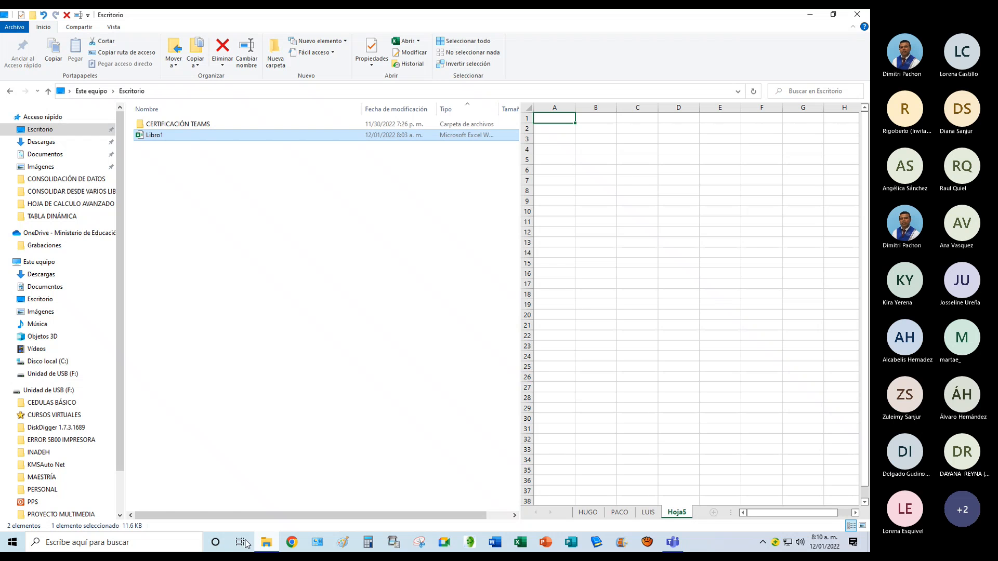
left_click(80, 418)
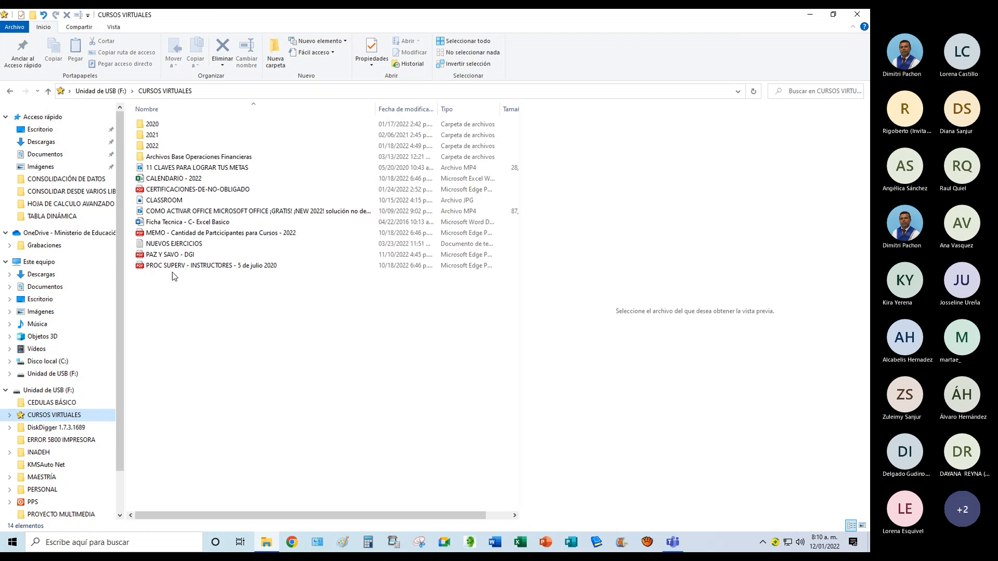
double_click(159, 145)
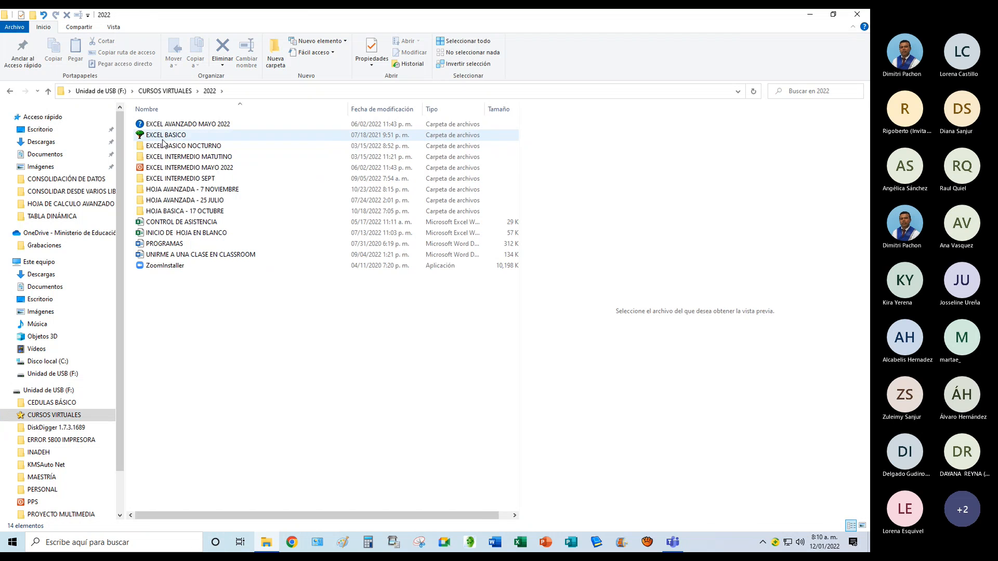
double_click(174, 189)
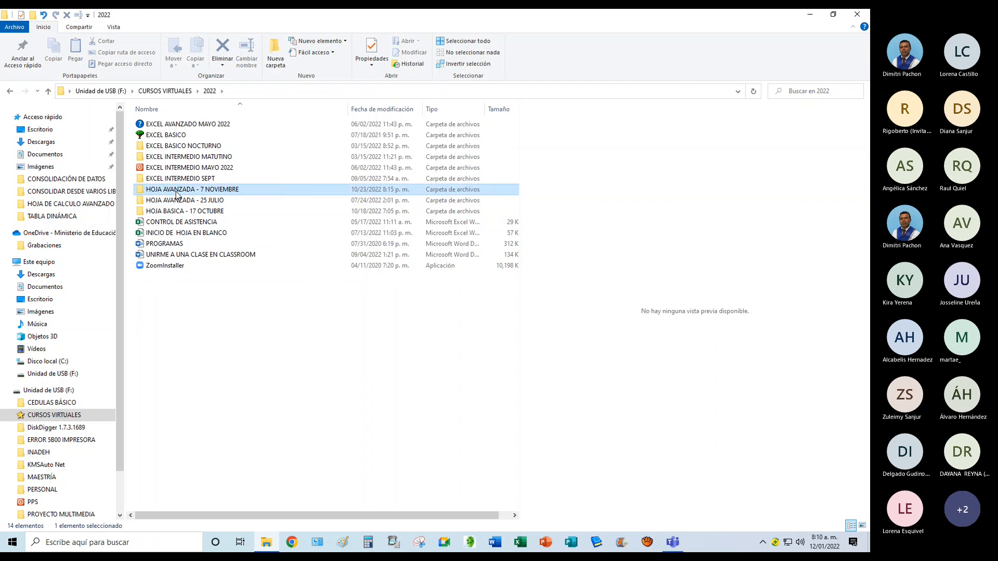
double_click(176, 126)
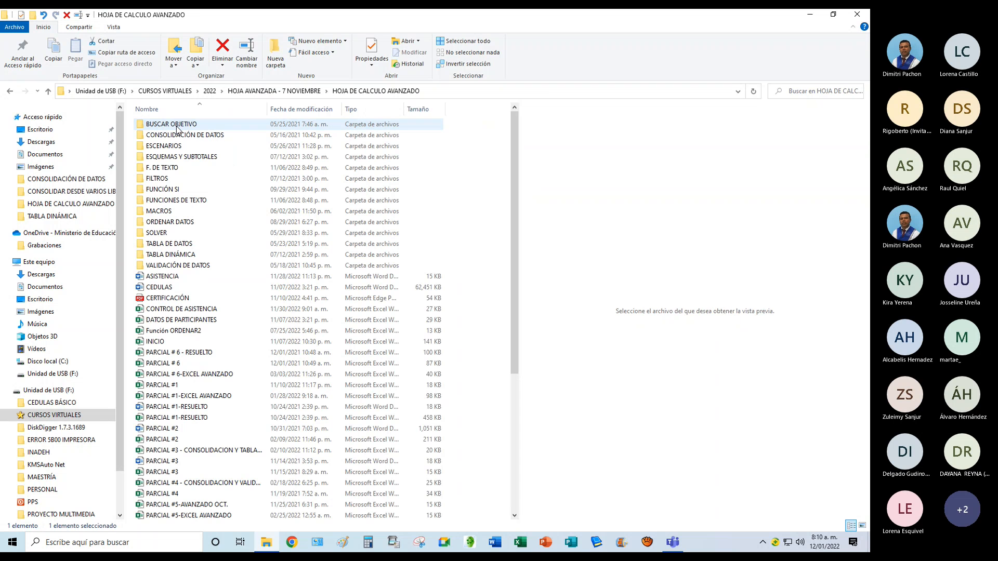
double_click(178, 134)
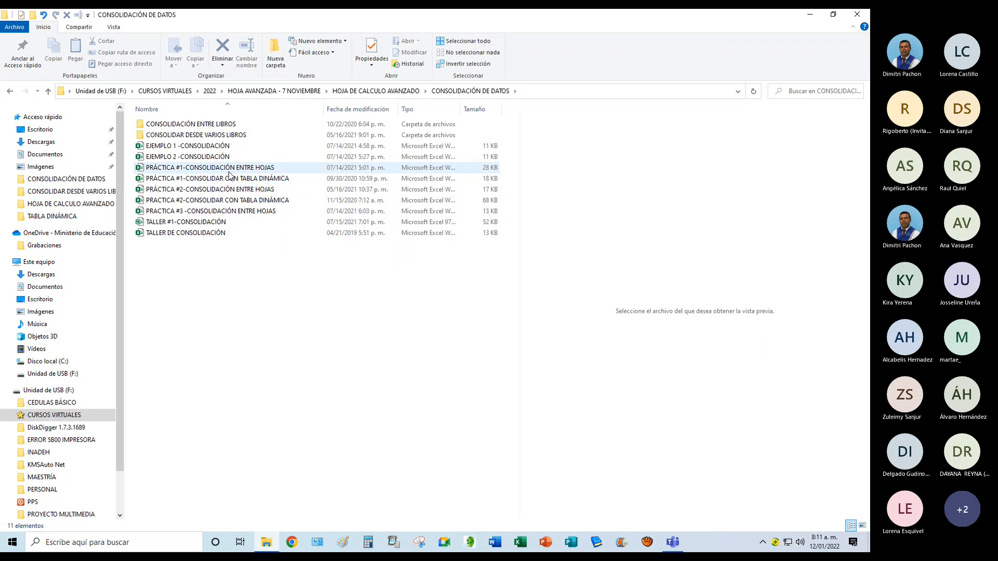
double_click(231, 178)
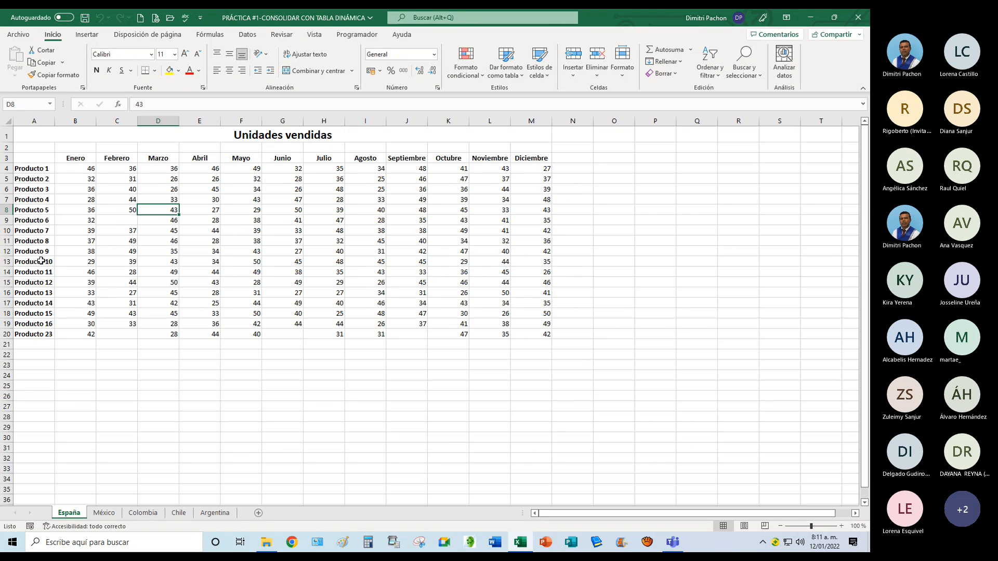
Examine the product and month labels on the España sheet and compare the tables on the México, Colombia, Chile and Argentina sheets.
left_click_drag(34, 168, 28, 344)
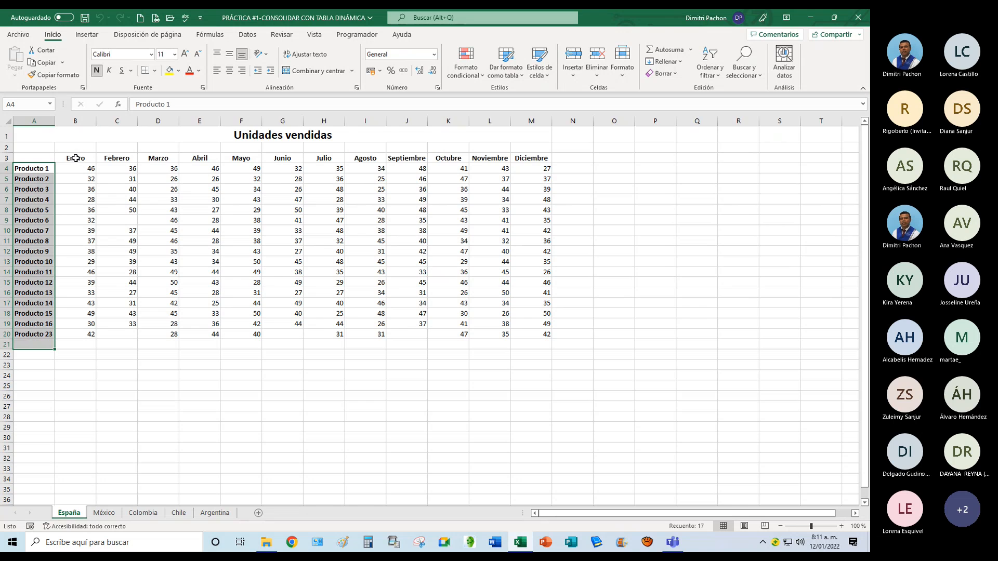
left_click_drag(77, 157, 543, 156)
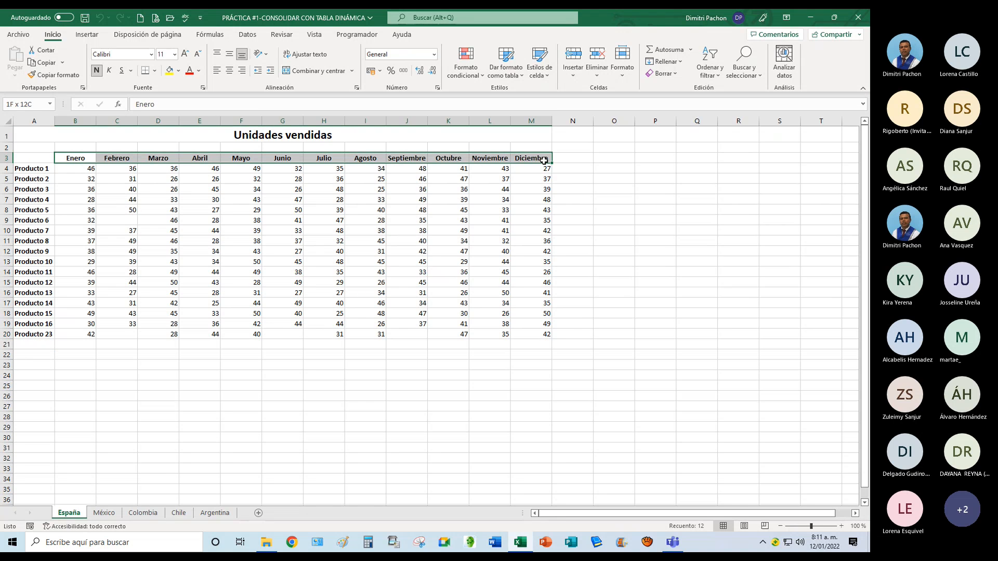
left_click(102, 513)
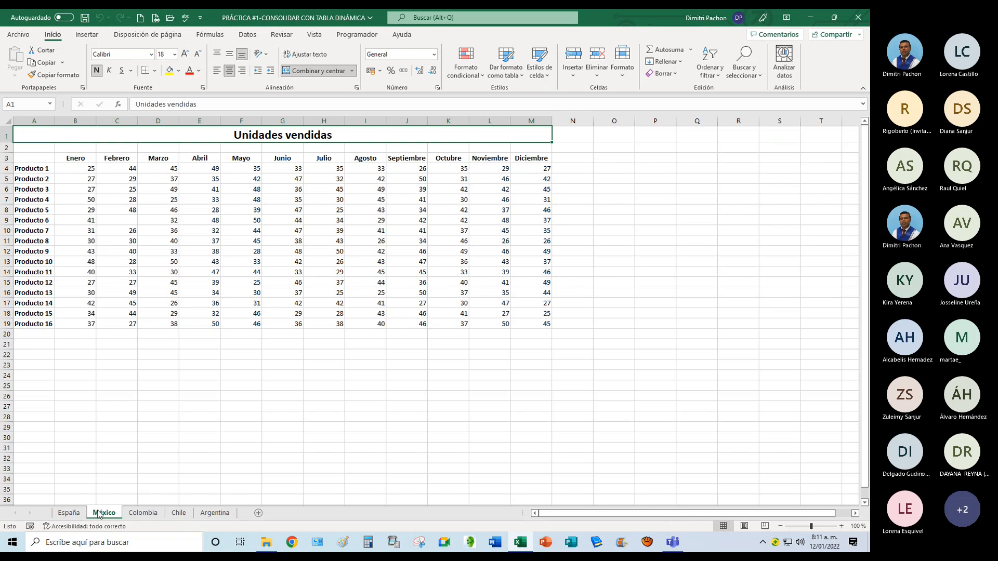
left_click(135, 514)
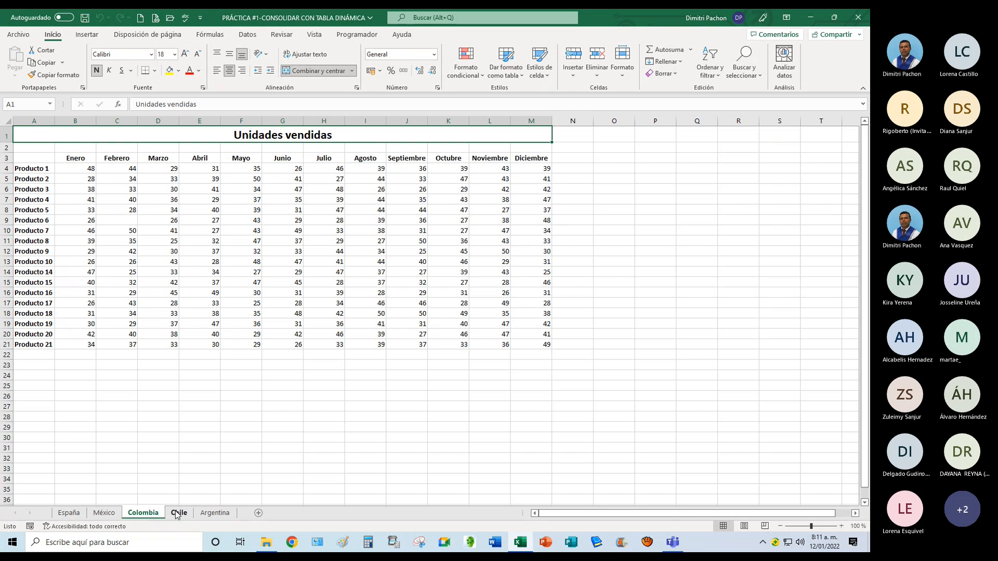
left_click(177, 515)
left_click(214, 514)
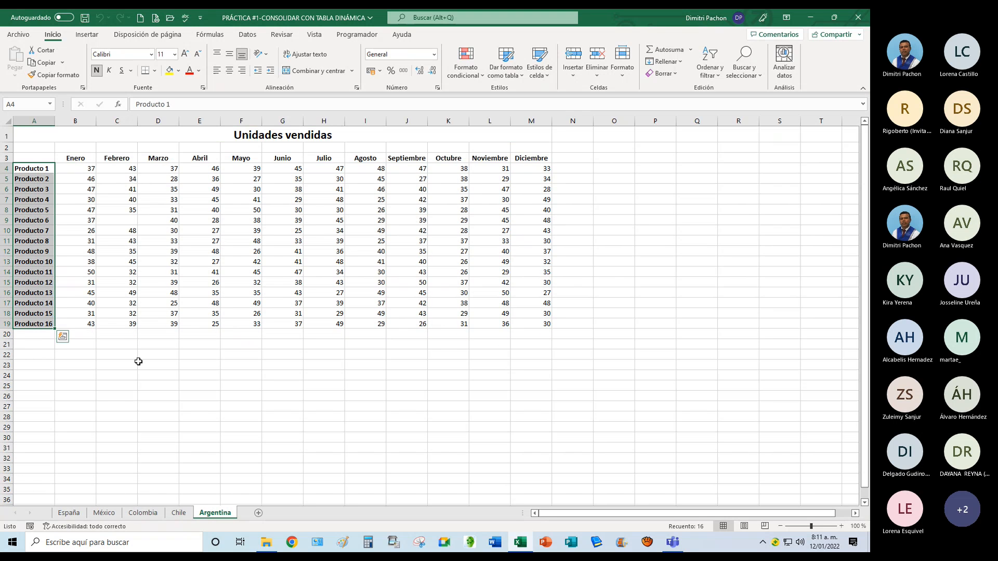
left_click(186, 270)
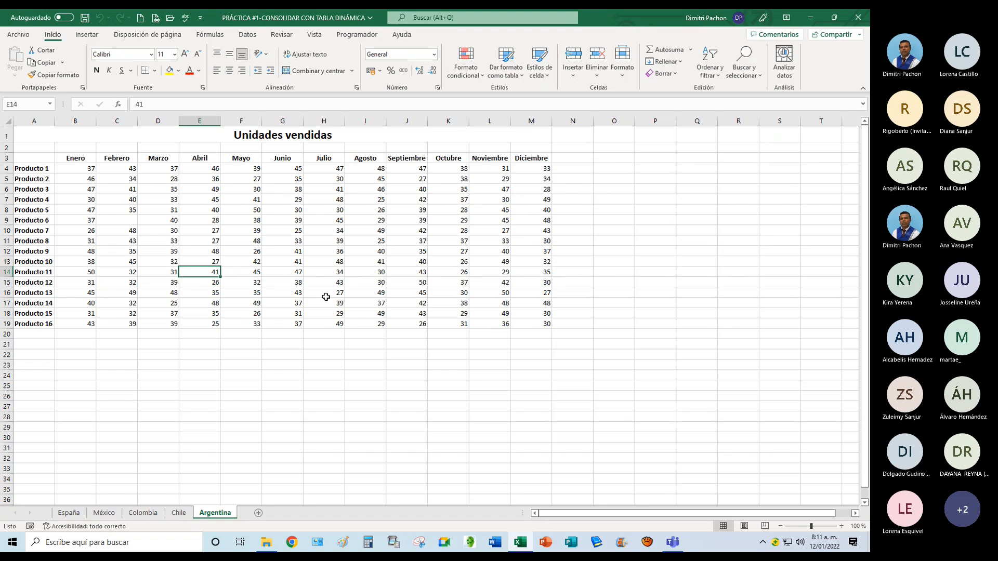
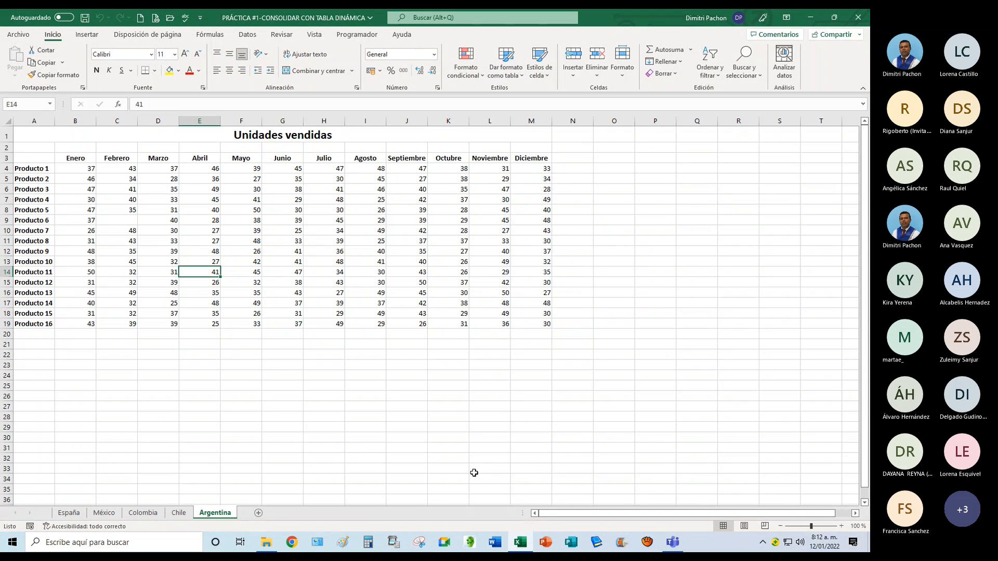
Switch to the Microsoft Teams meeting, admit everyone in the waiting room, and return to the practice workbook in Excel.
left_click(672, 543)
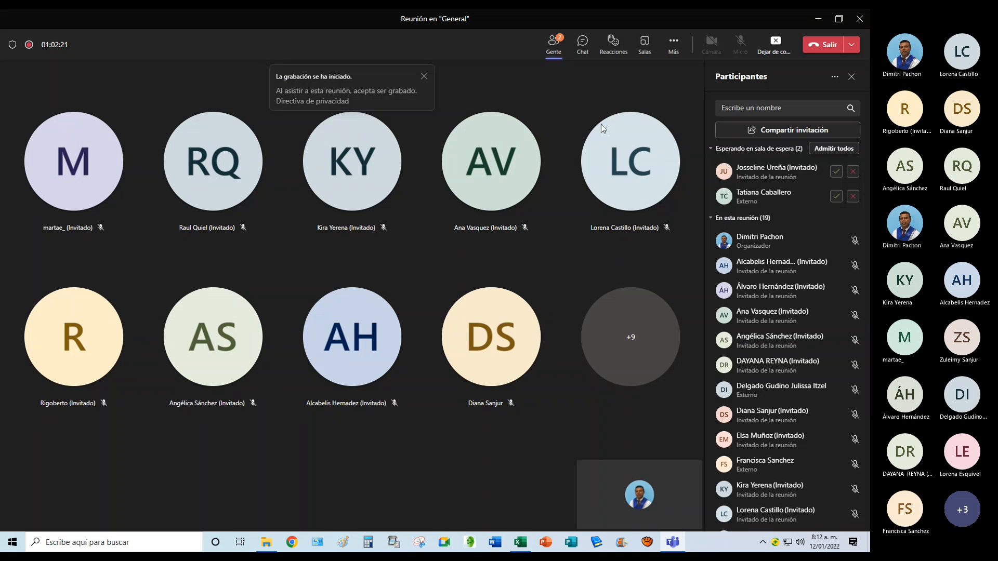
left_click(846, 149)
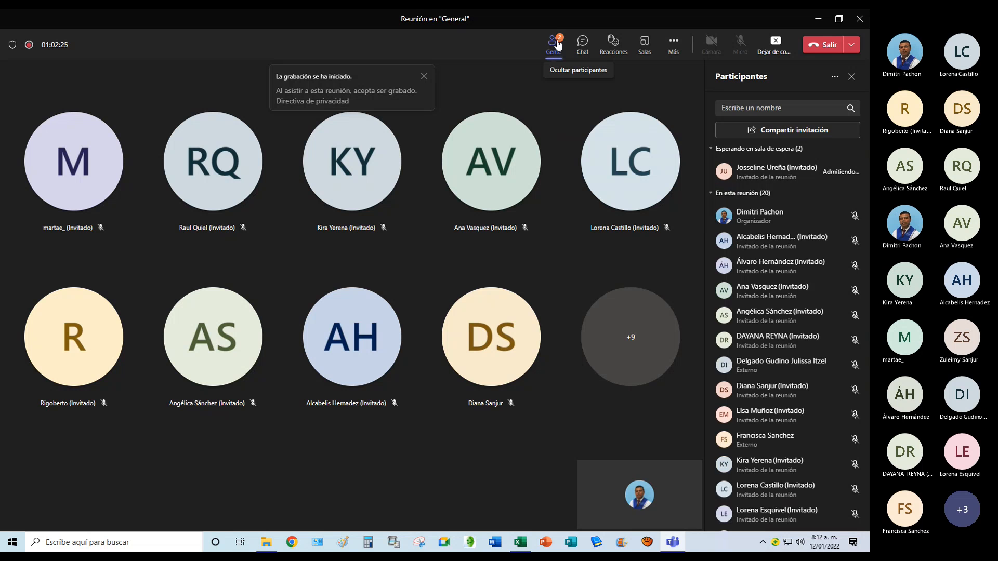
left_click(818, 21)
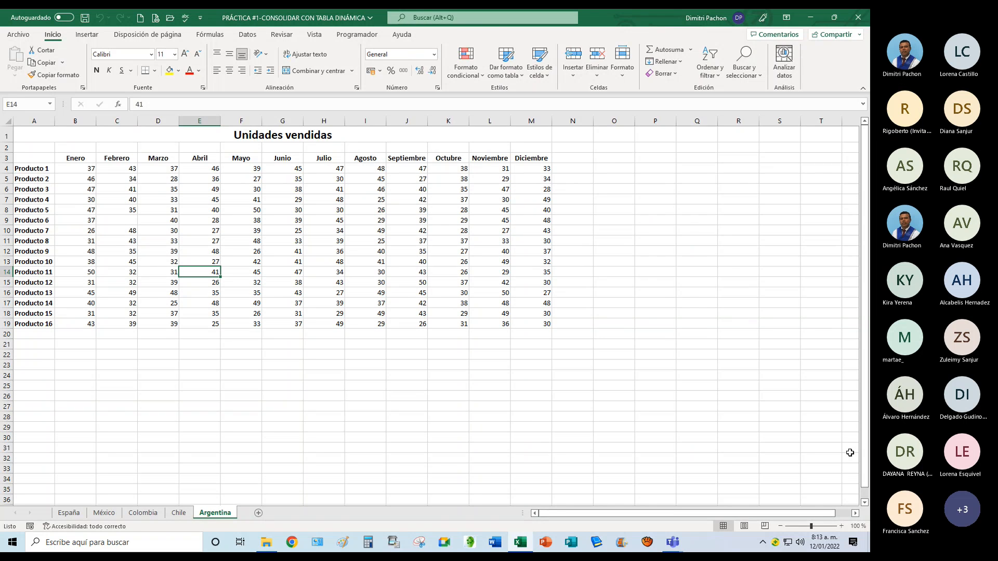
Start the PivotTable and PivotChart Wizard for a pivot table from multiple consolidation ranges with a single page field.
key("alt")
key("d")
key("p")
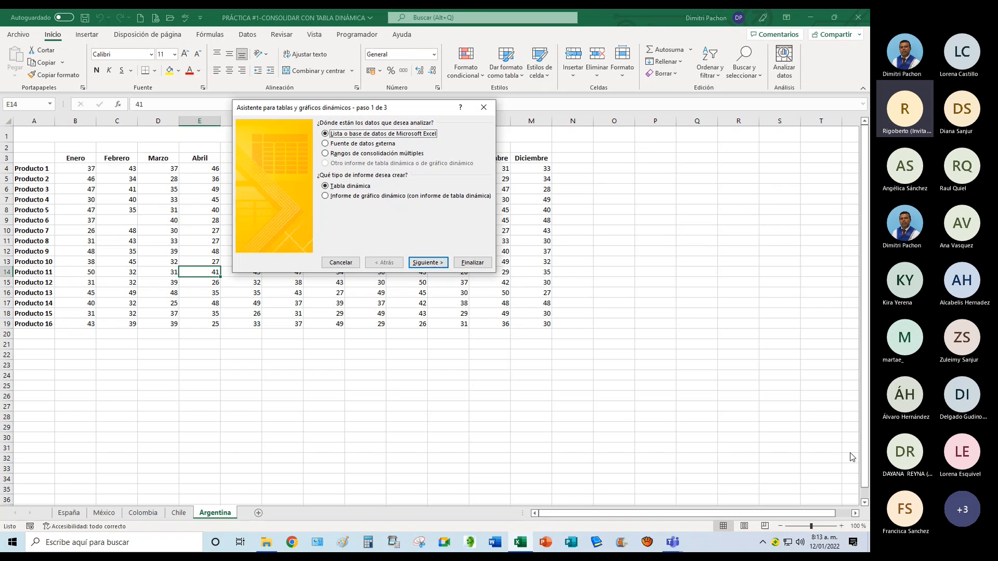
left_click(371, 154)
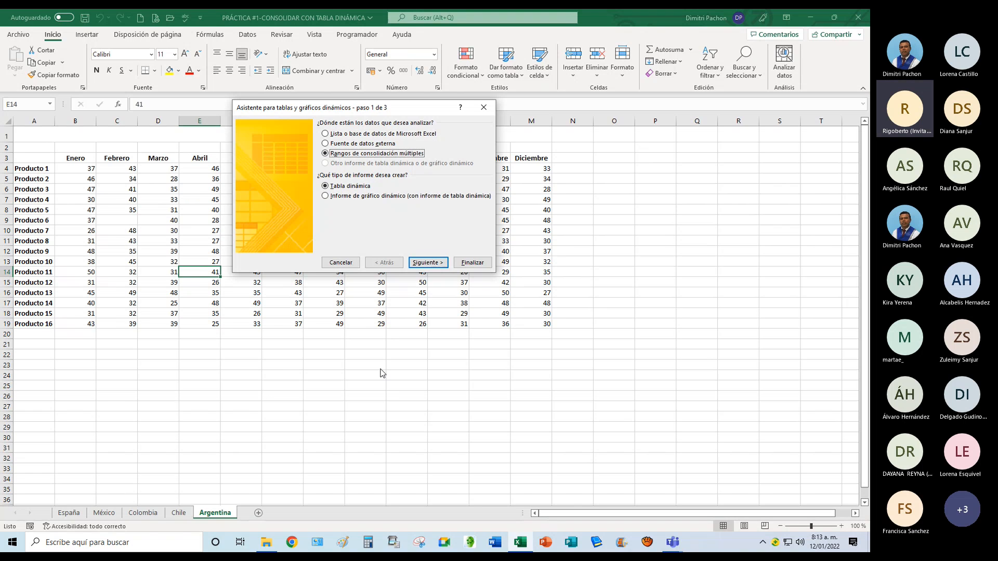
left_click(411, 260)
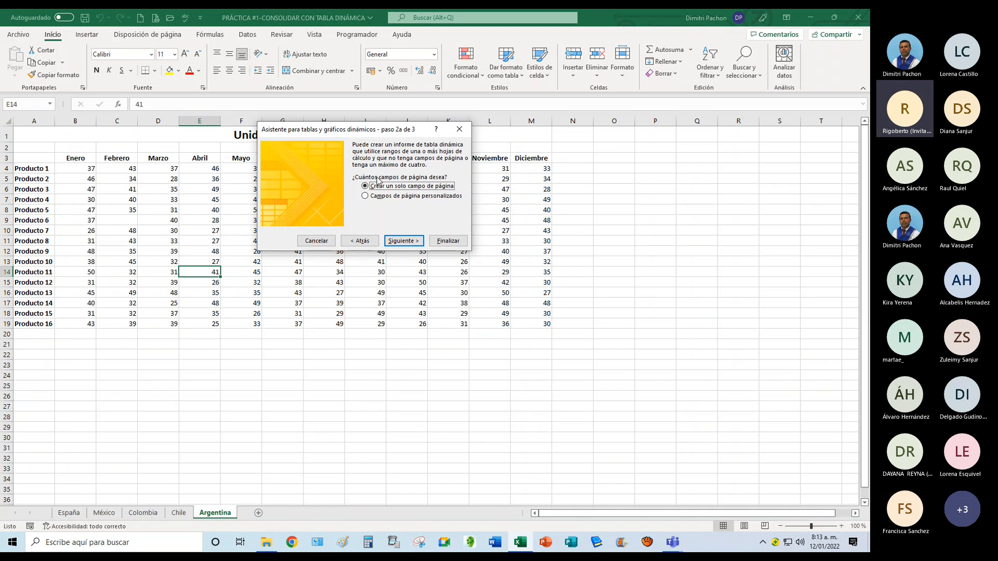
left_click(415, 243)
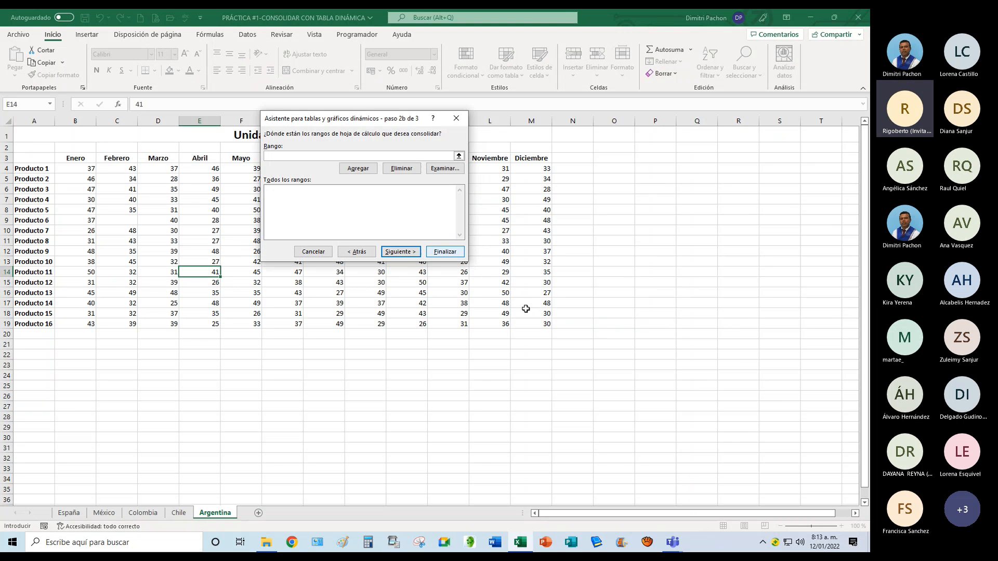
Add the range A1:M20 of the España sheet to the consolidation ranges.
left_click(458, 157)
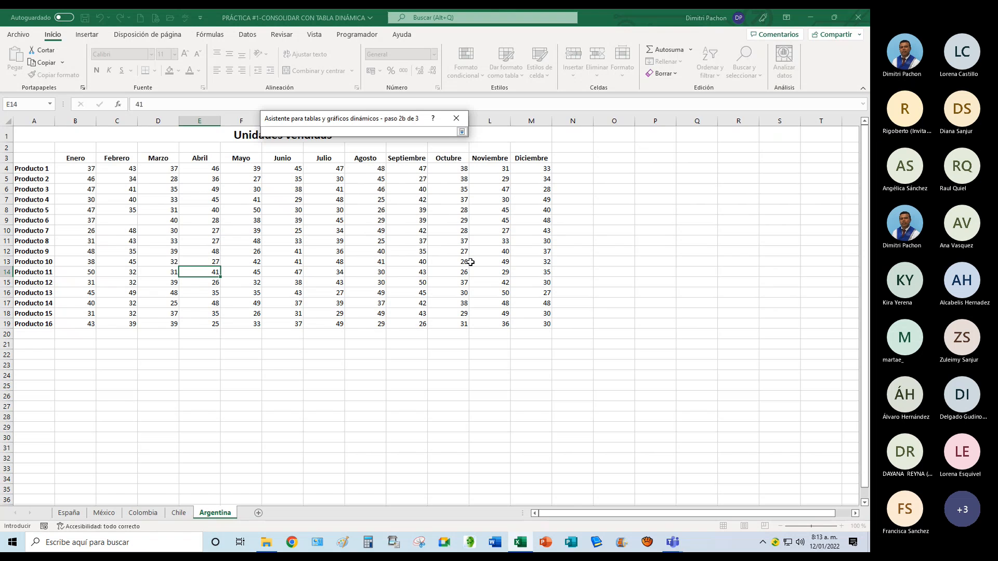
left_click(76, 513)
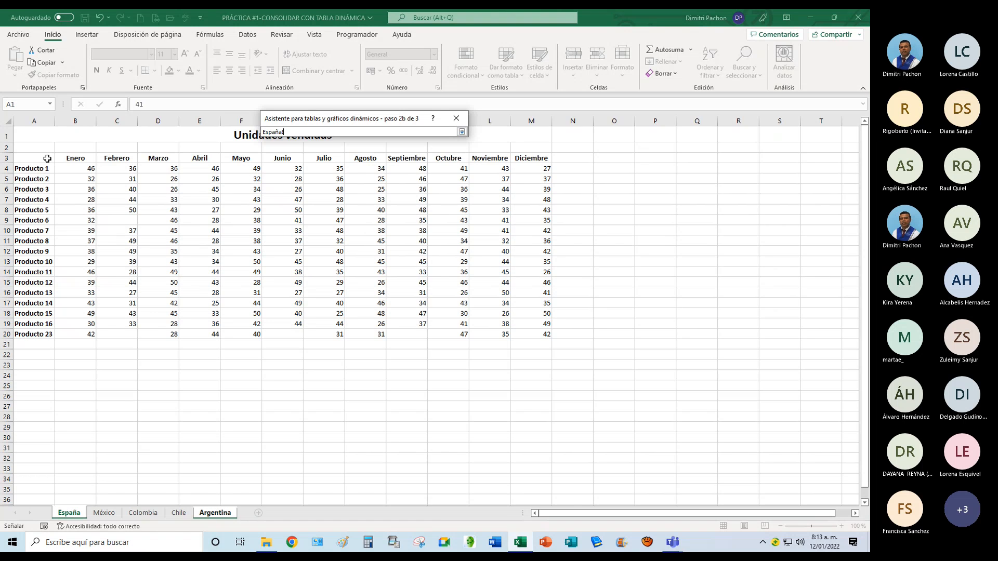
left_click_drag(66, 136, 364, 334)
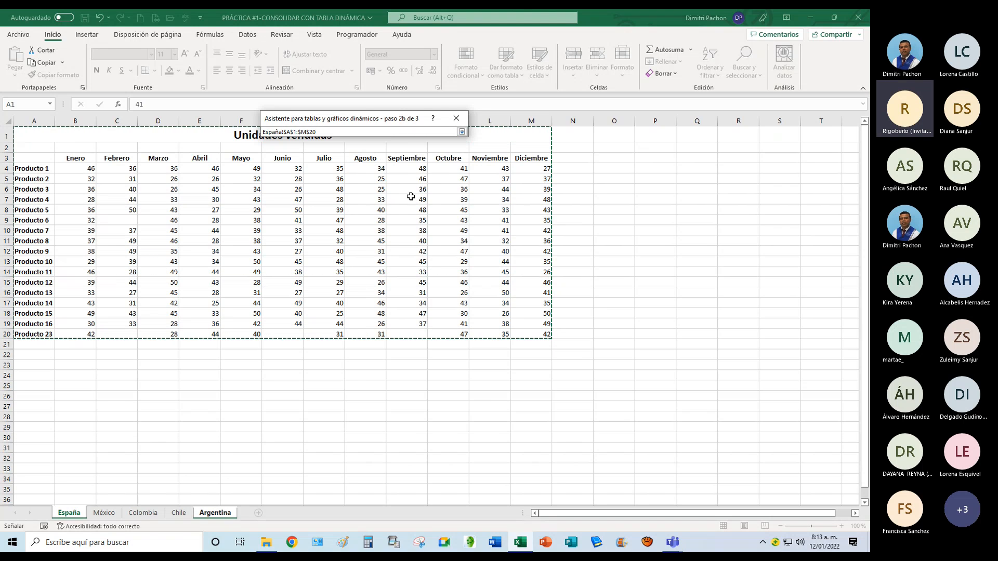
left_click(462, 132)
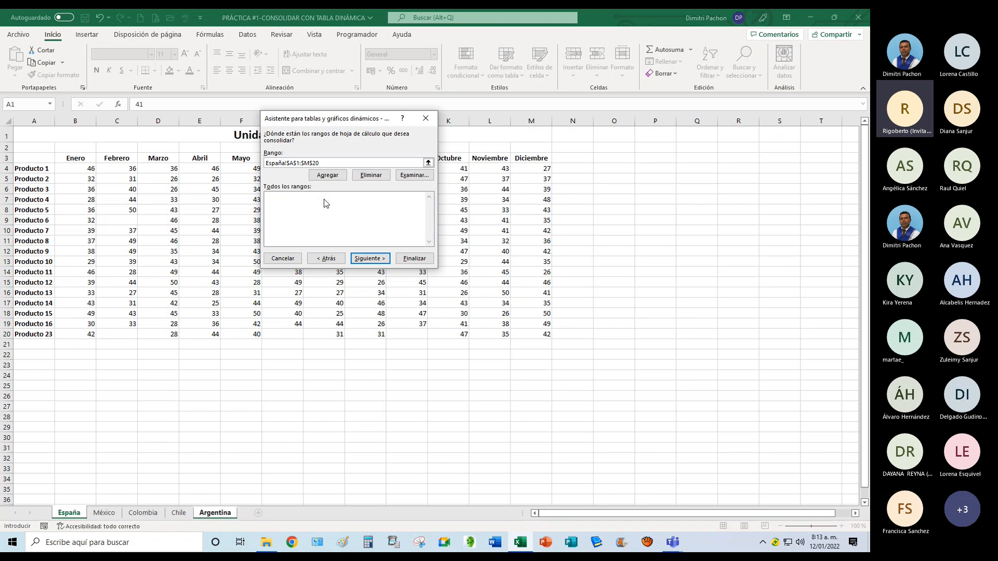
left_click_drag(357, 121, 562, 216)
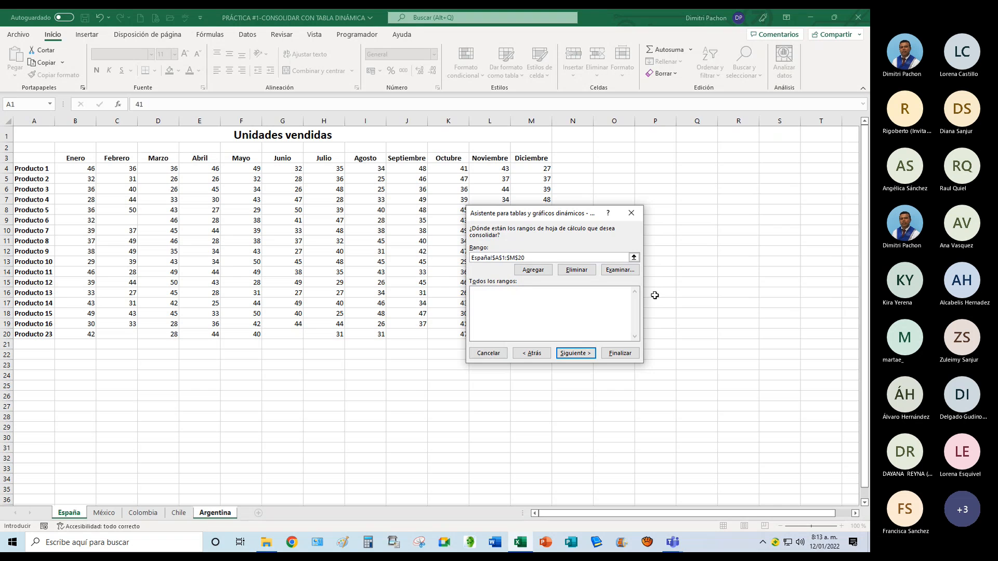
left_click(533, 270)
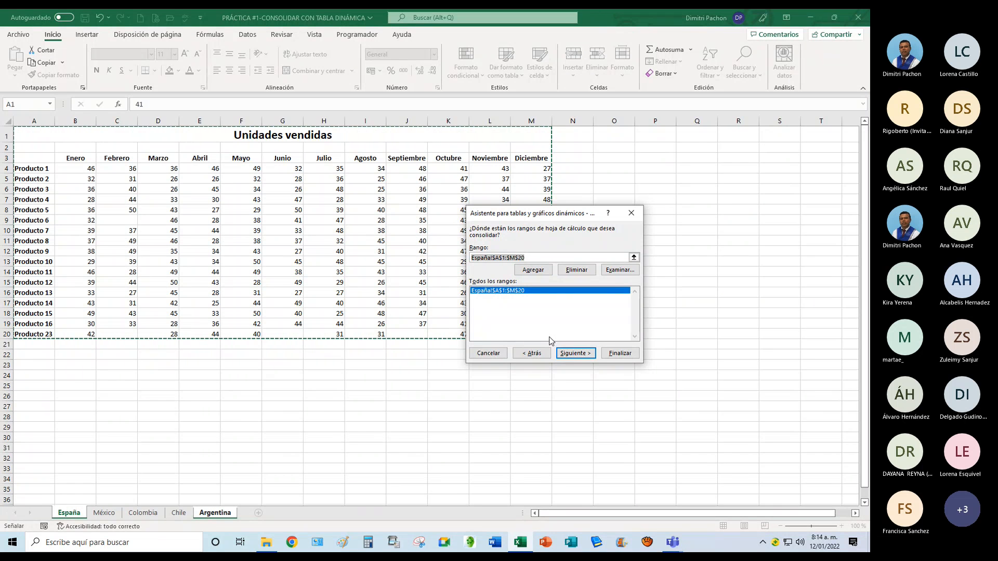
Add the range A1:M19 of the México sheet to the consolidation ranges and empty the range entry.
left_click(633, 258)
left_click(104, 512)
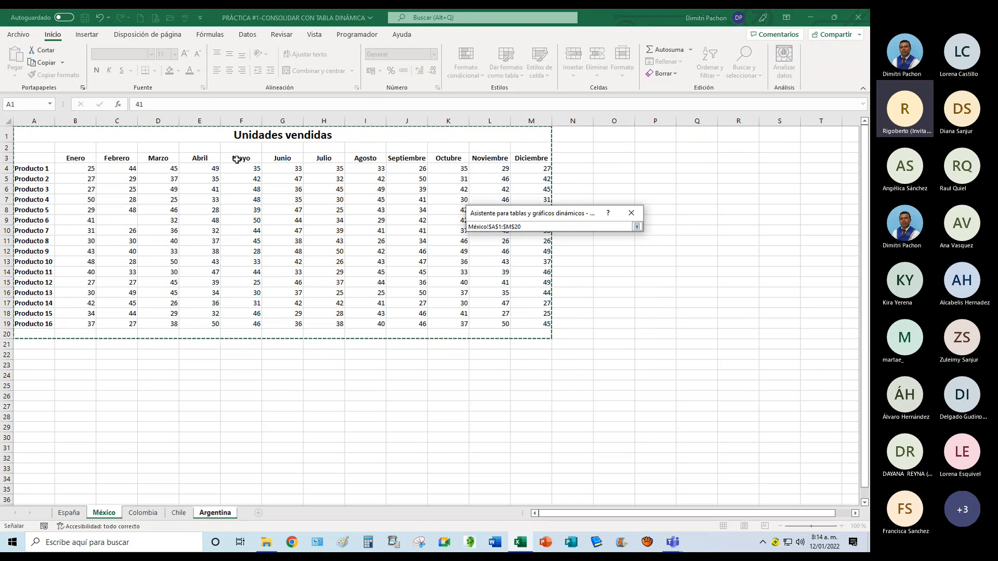
left_click_drag(273, 136, 348, 322)
left_click(636, 227)
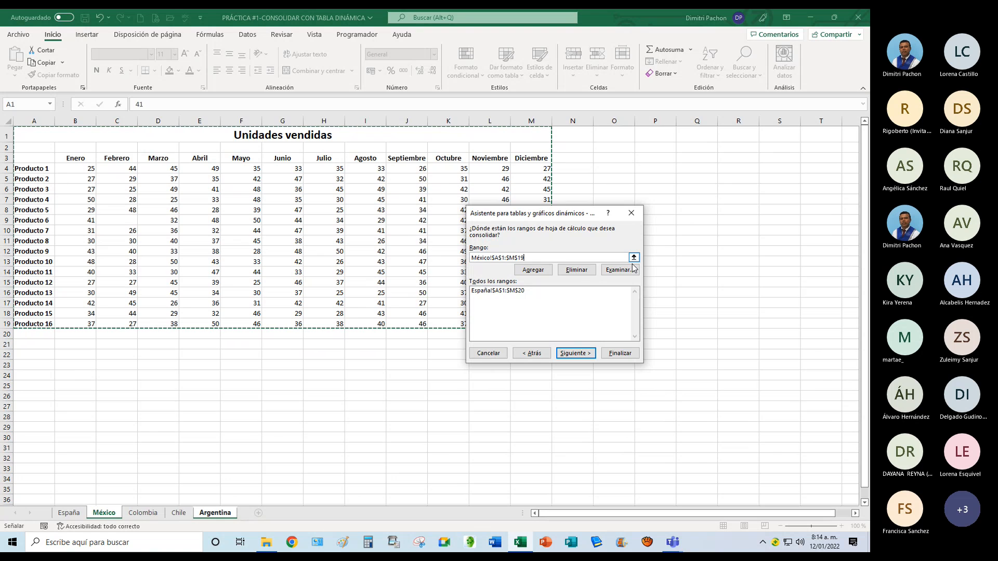
left_click(549, 274)
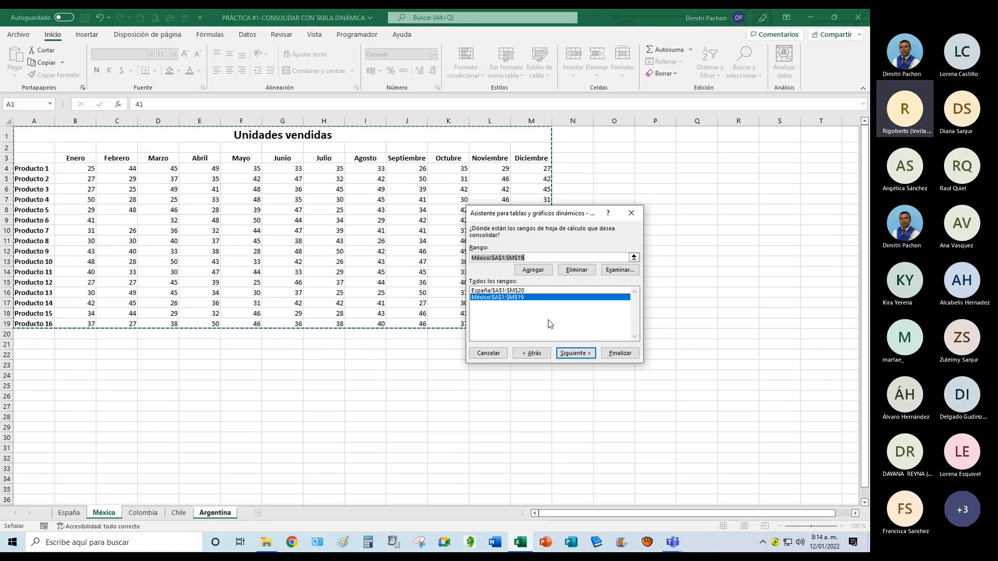
key("Delete")
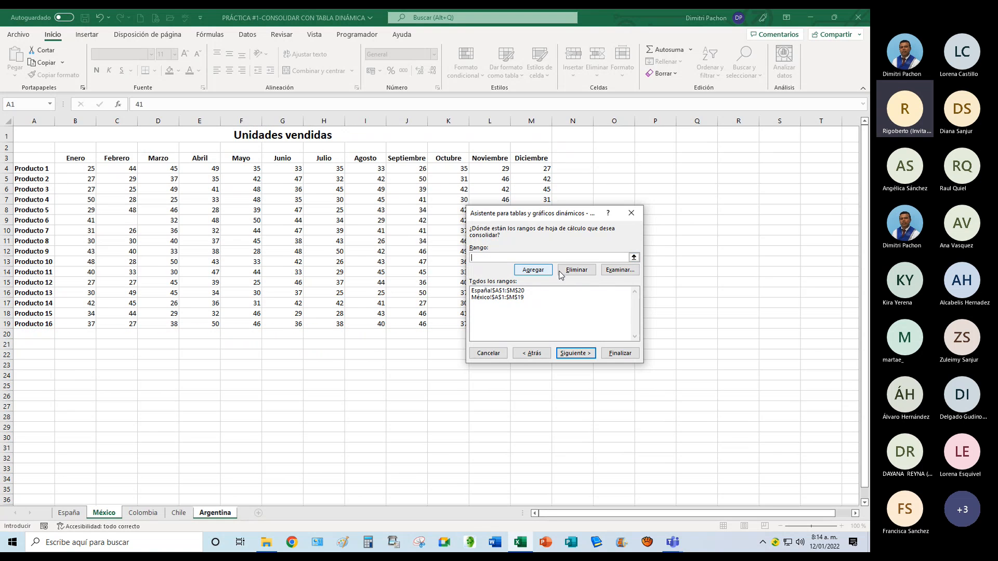
Add the range A1:M21 of the Colombia sheet to the consolidation ranges and empty the range entry.
left_click(633, 257)
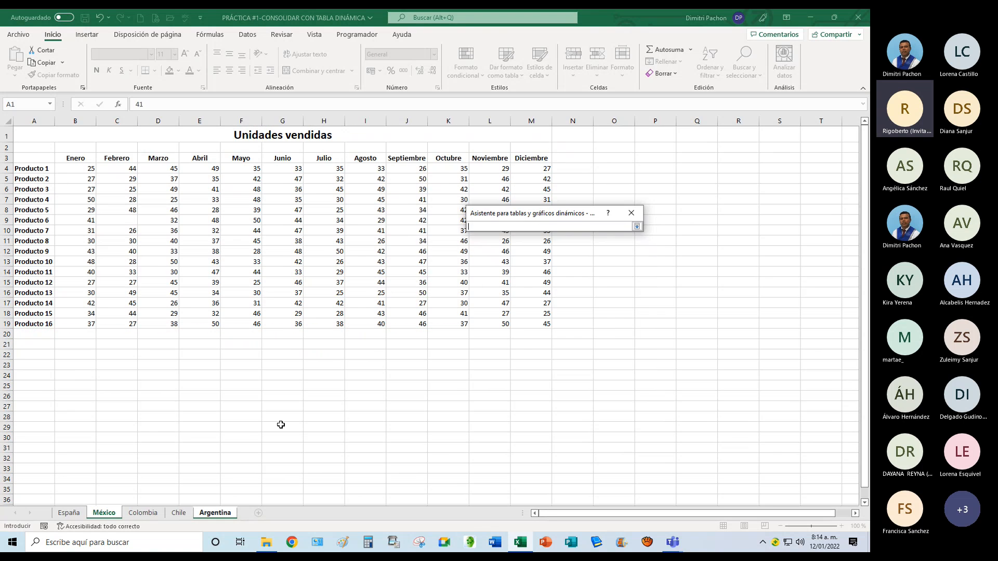
left_click(143, 513)
left_click_drag(91, 137, 116, 345)
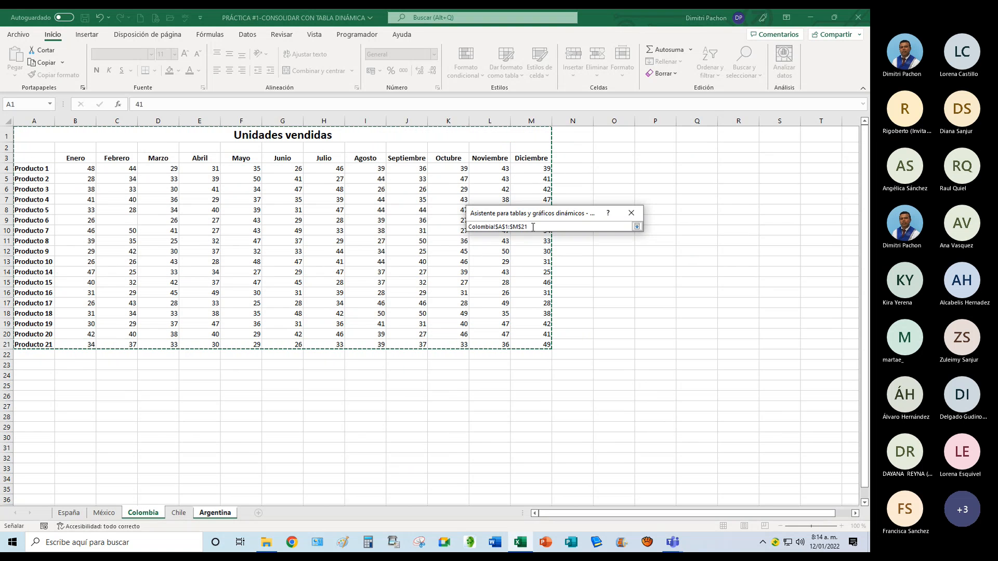
left_click(637, 227)
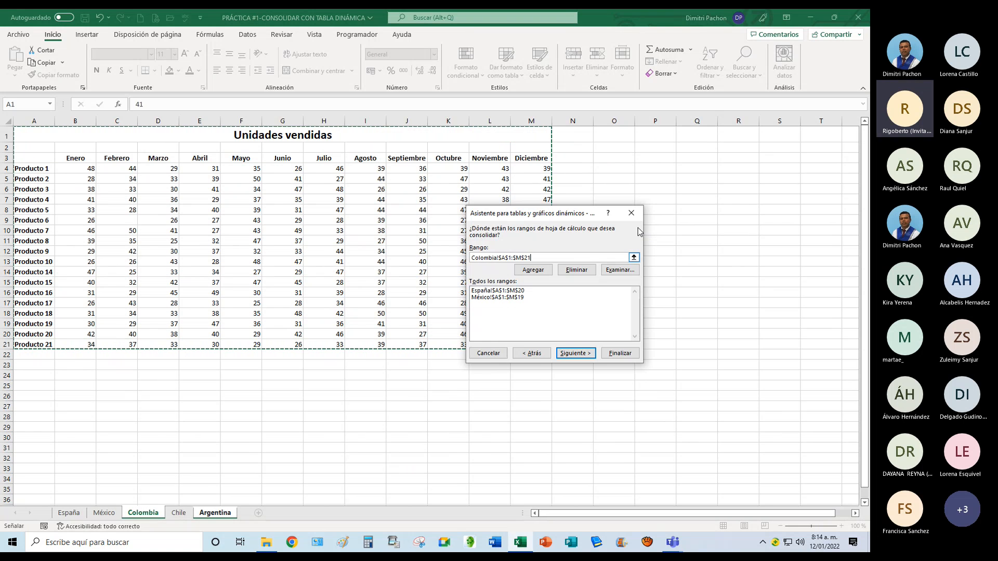
left_click(540, 274)
key("Delete")
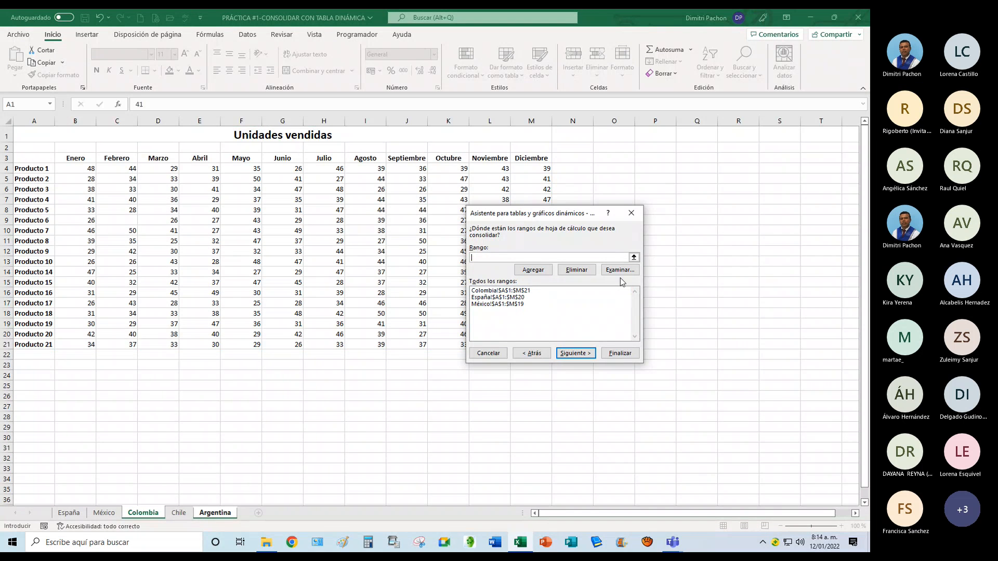
Add the range A1:M21 of the Chile sheet to the consolidation ranges.
left_click(633, 257)
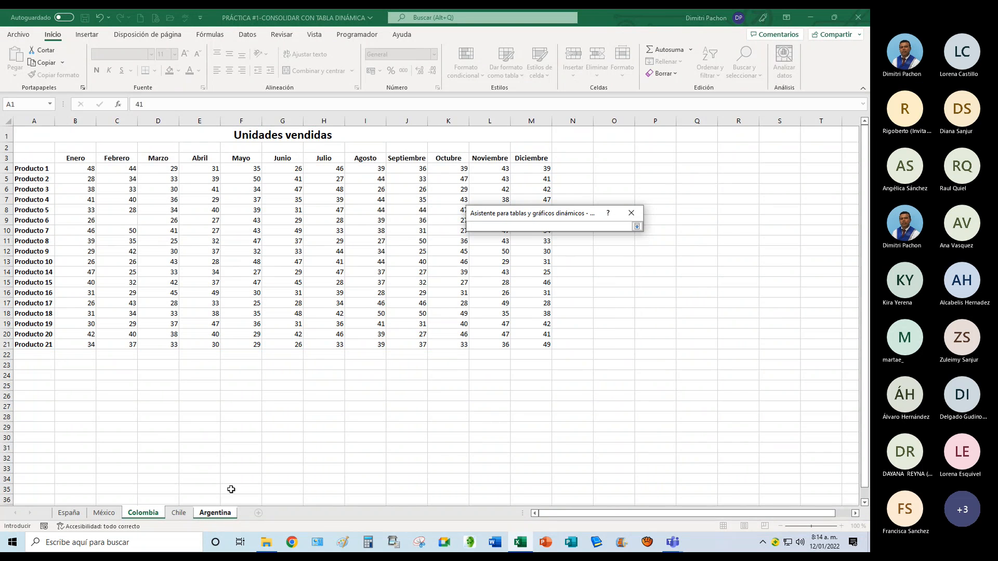
left_click(184, 517)
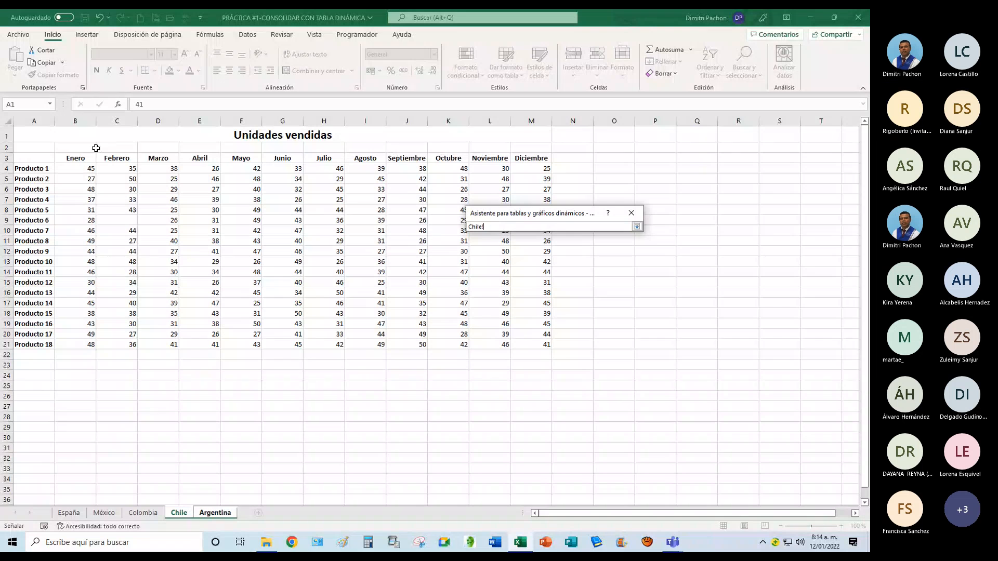
left_click_drag(104, 137, 545, 344)
left_click(637, 227)
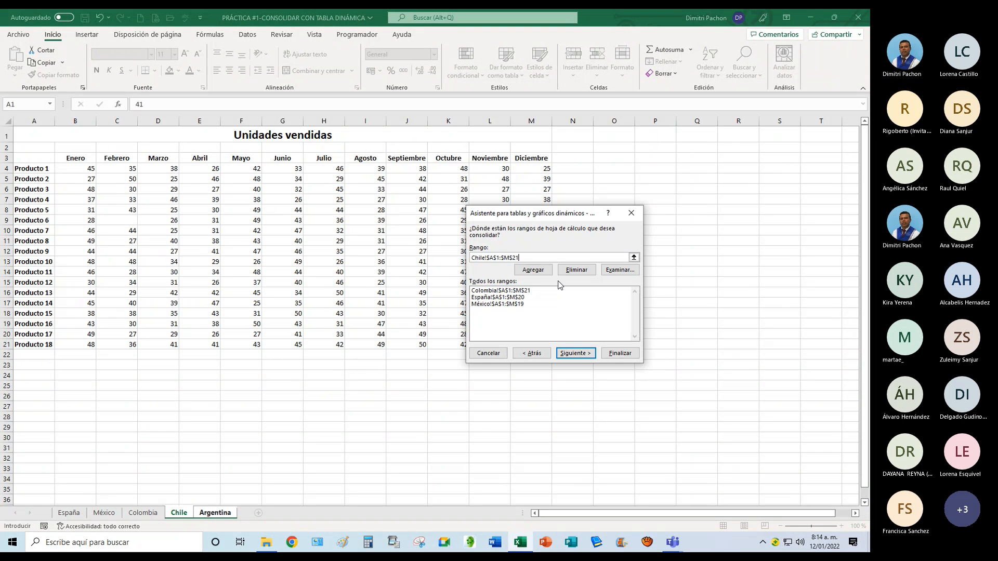
left_click(533, 269)
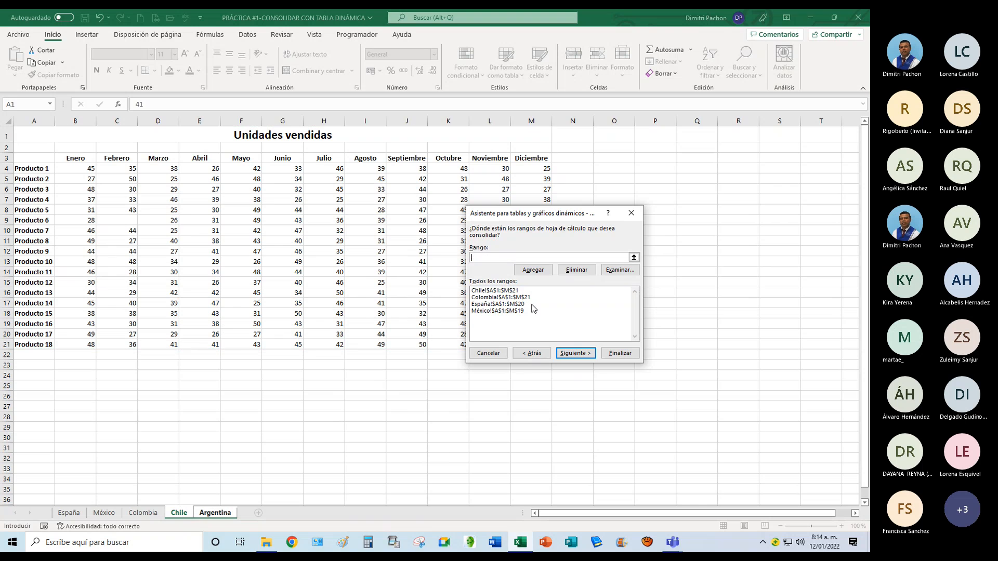
Add the range A1:M19 of the Argentina sheet to the consolidation ranges.
left_click(633, 257)
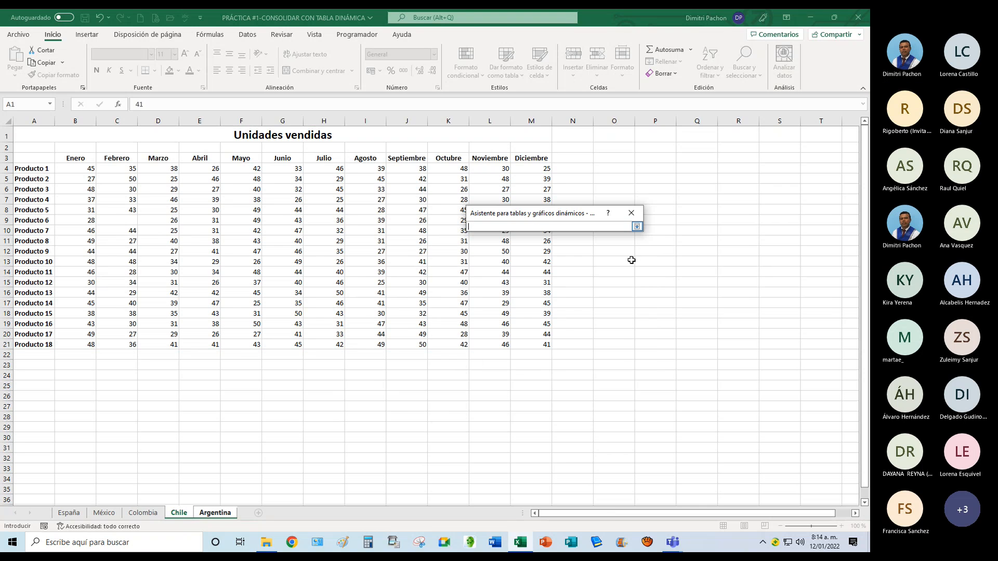
left_click(215, 512)
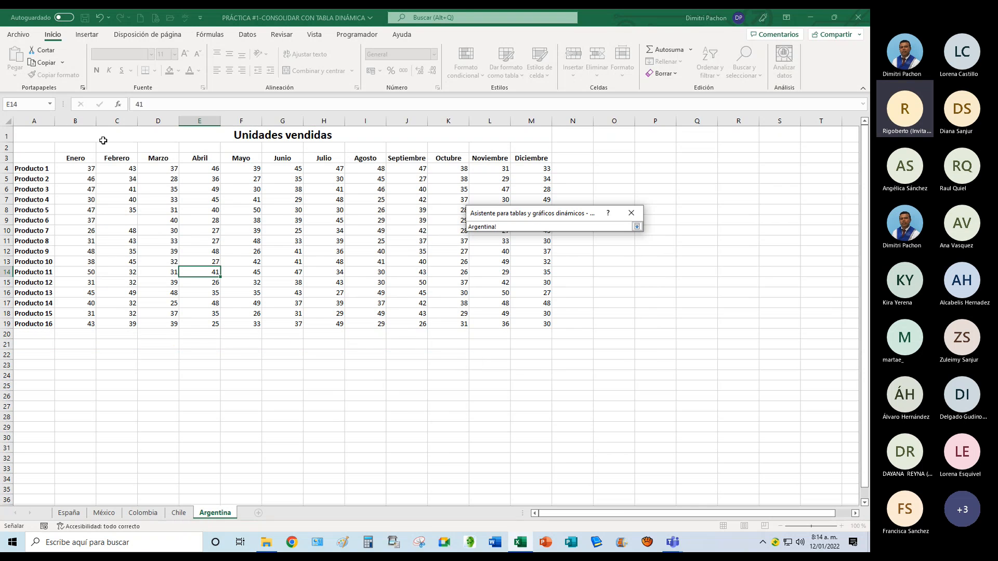
left_click_drag(103, 139, 129, 324)
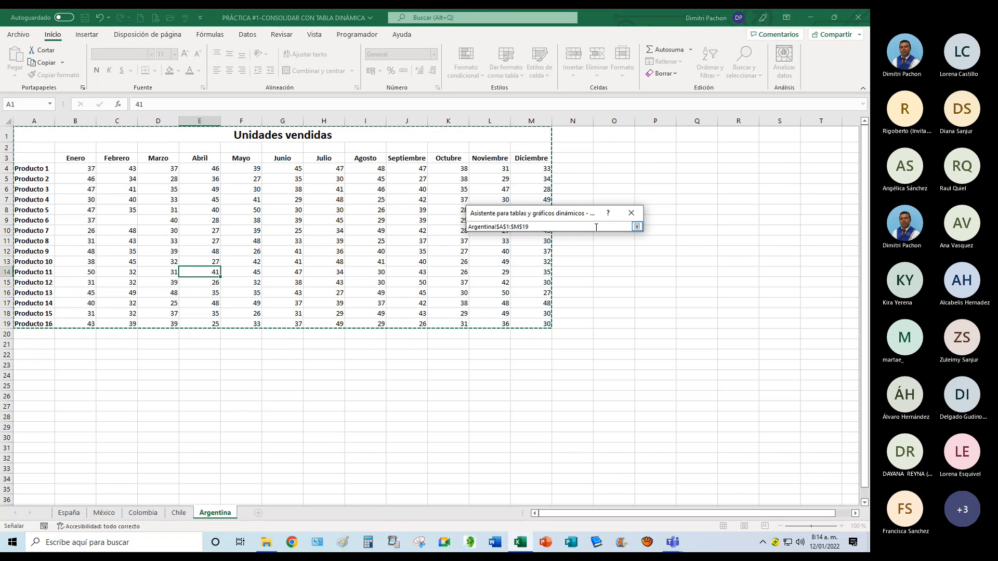
left_click(636, 227)
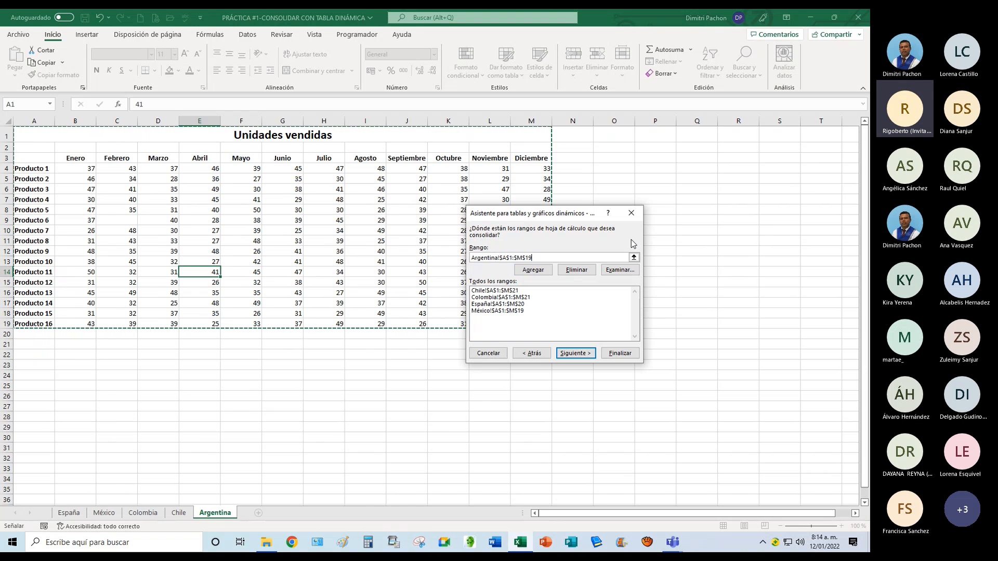
left_click(551, 269)
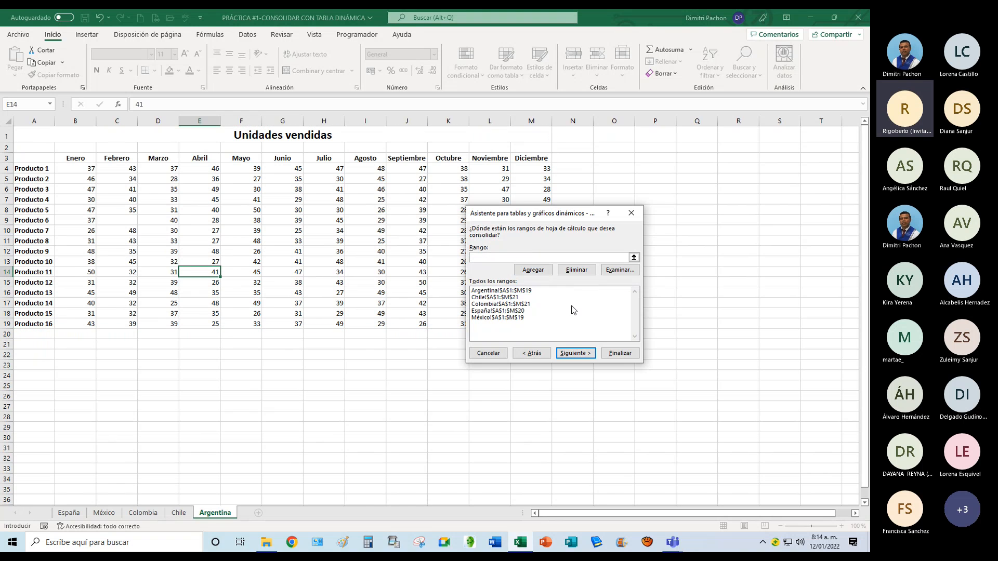
Finish the wizard, placing the consolidated pivot table on a new worksheet.
left_click(577, 354)
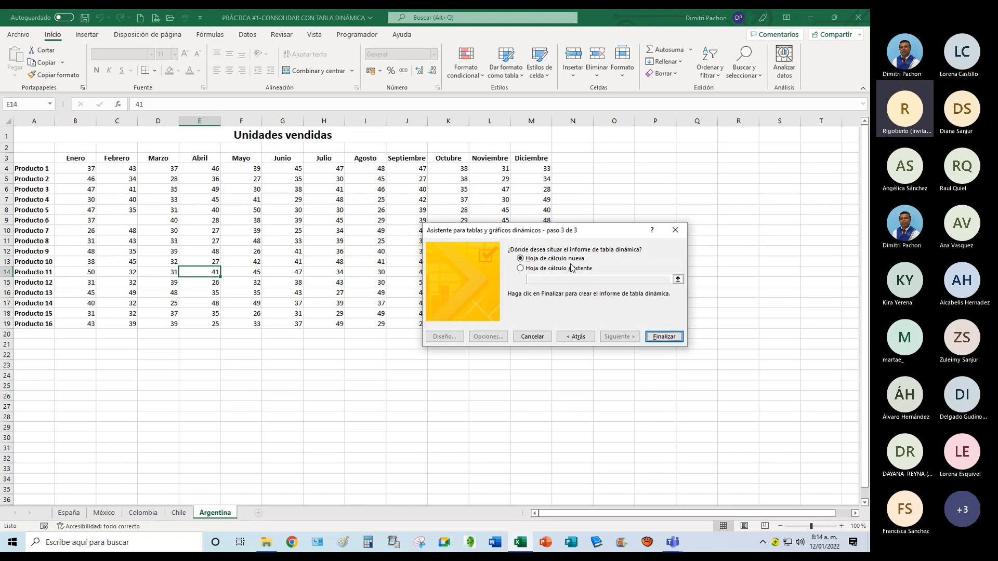
left_click_drag(562, 239, 548, 184)
left_click(647, 277)
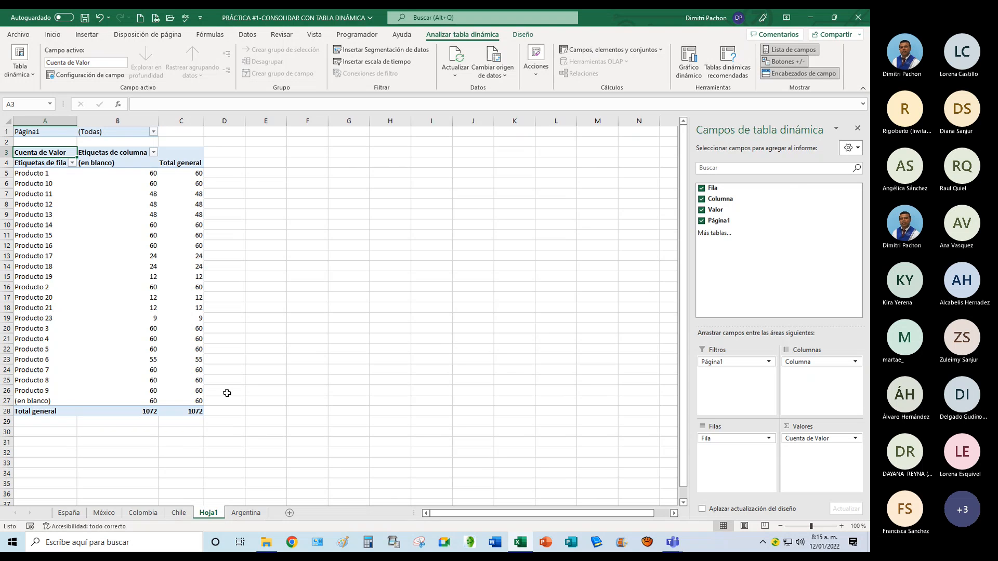
Relabel the pivot table's row labels header in A4 as PRODUCTOS.
left_click(39, 167)
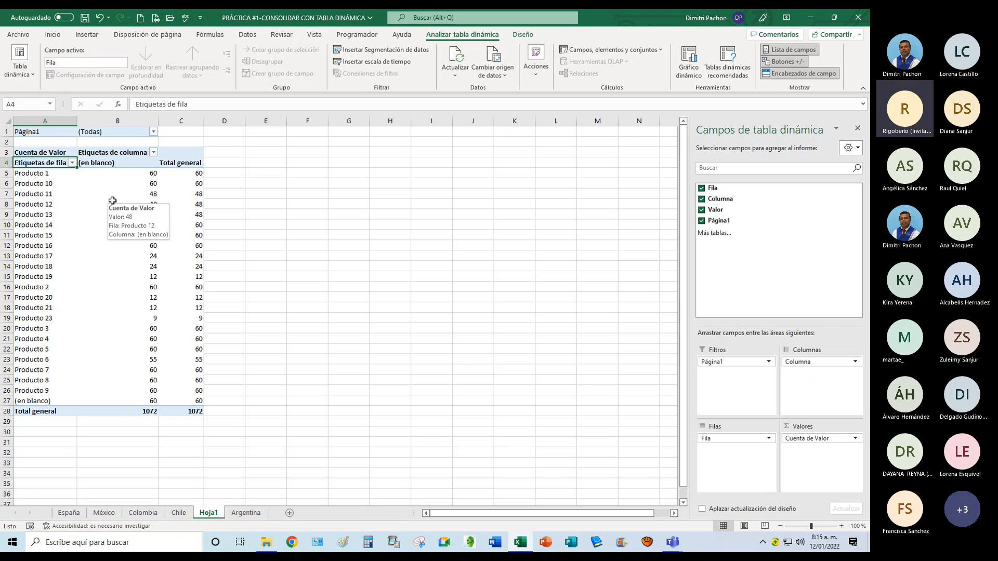
key("F2")
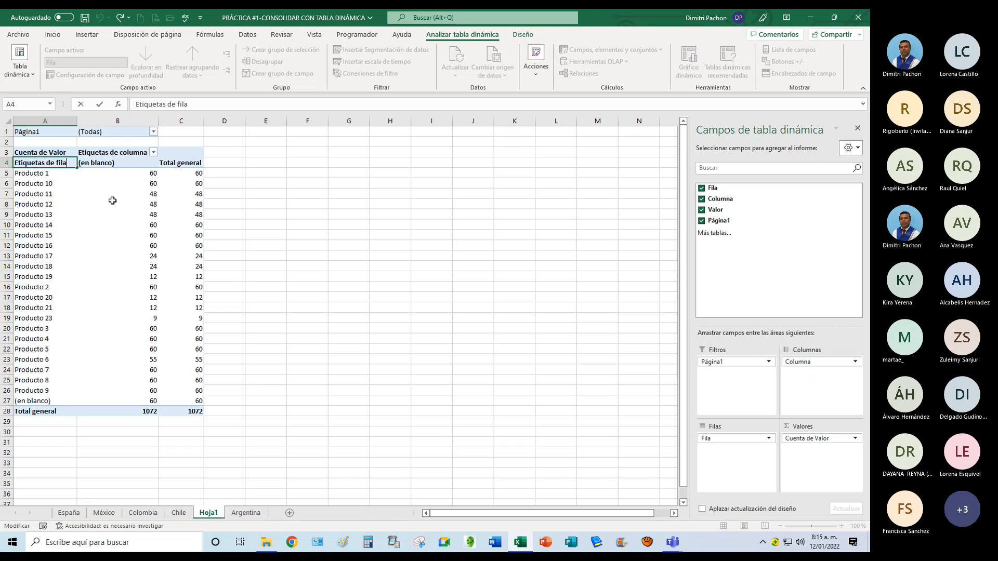
key("BackSpace")
key("BackSpace")
key("BackSpace")
key("BackSpace")
key("BackSpace")
key("BackSpace")
key("BackSpace")
key("BackSpace")
key("BackSpace")
key("BackSpace")
key("BackSpace")
key("BackSpace")
key("BackSpace")
key("BackSpace")
key("BackSpace")
key("BackSpace")
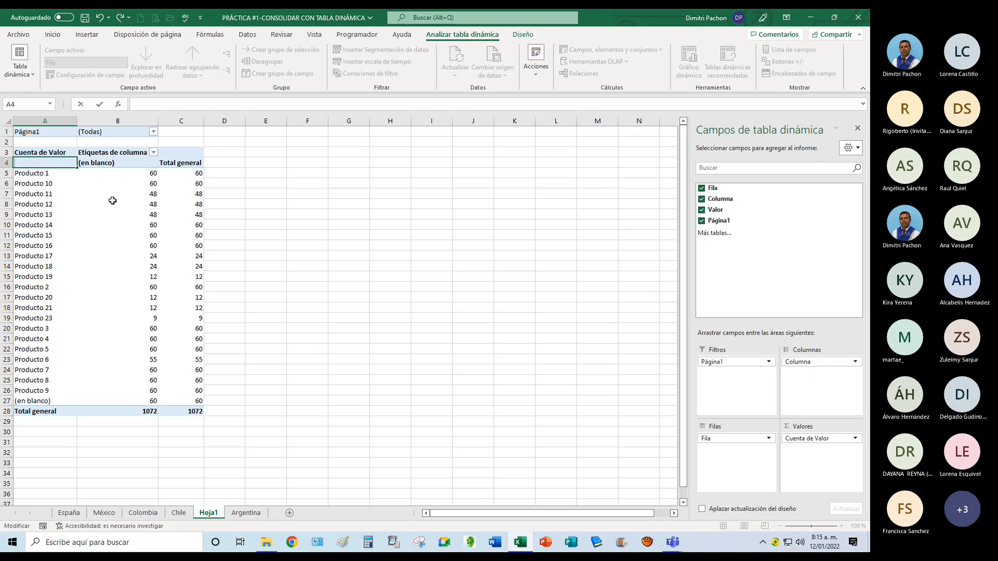
type("PRODUCTOS")
key("Return")
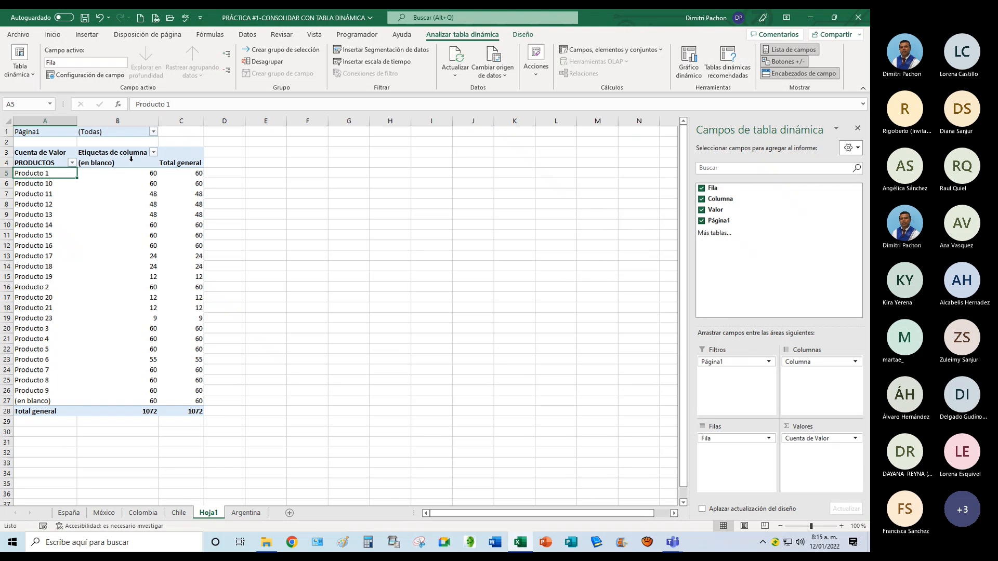
left_click(153, 153)
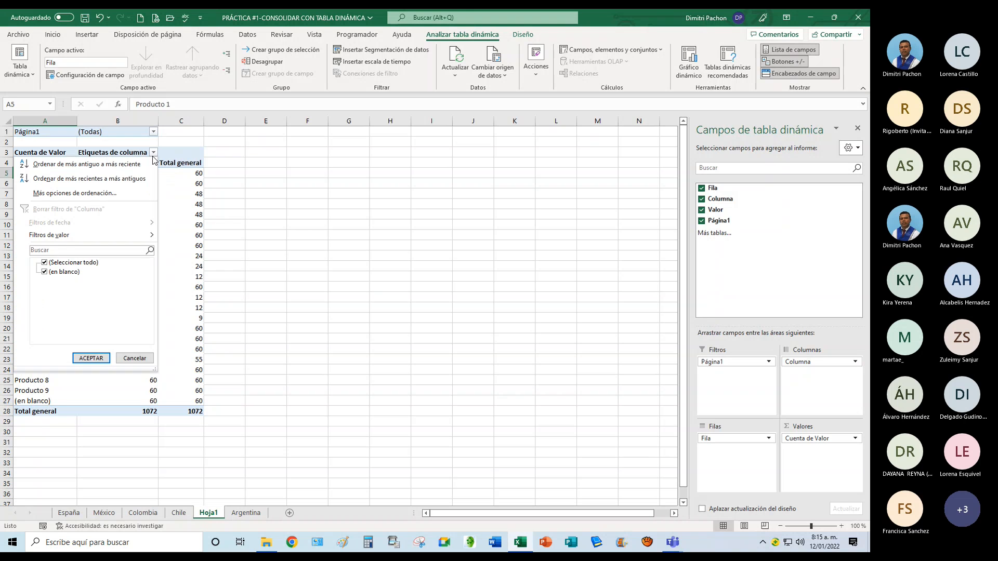
key("Escape")
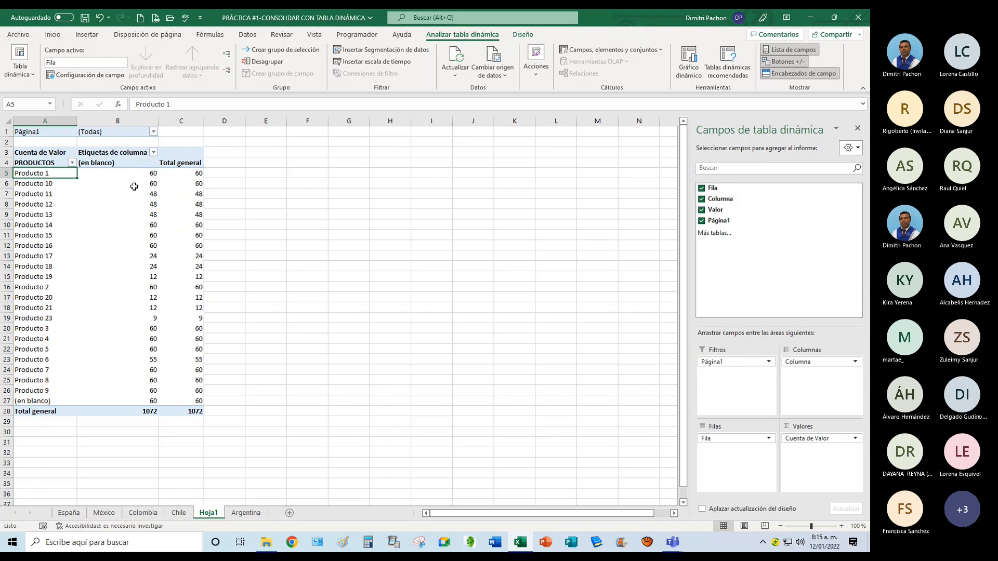
left_click(138, 173)
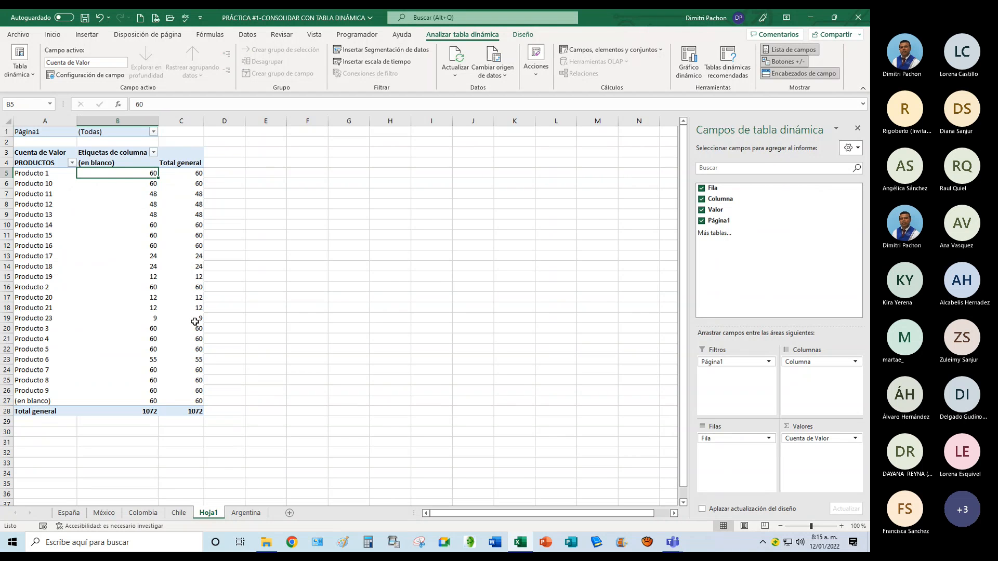
Check the title used on the country sheets and relabel the pivot table's column labels header in B3 as UNIDADES VENDIDAS.
left_click(129, 154)
left_click(129, 152)
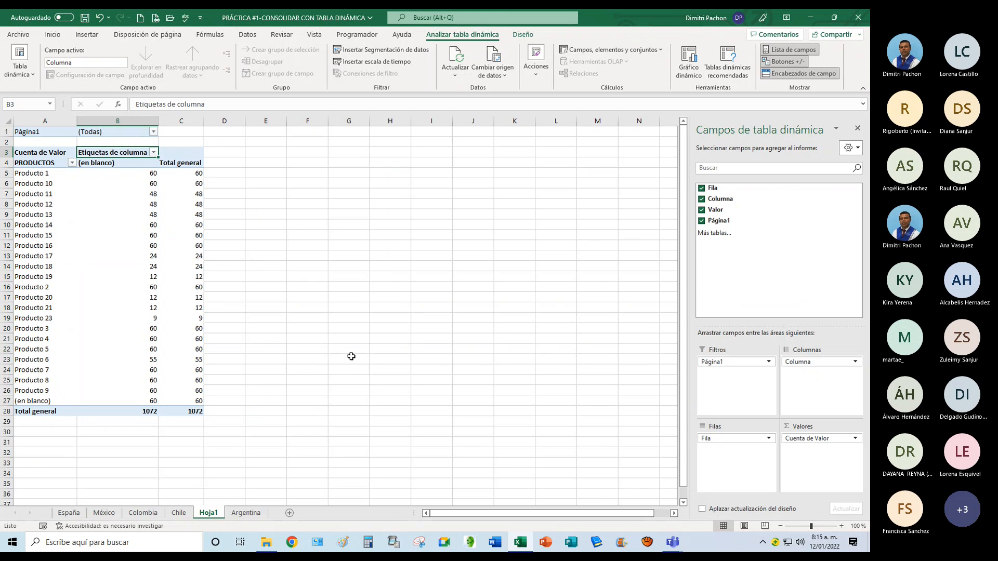
left_click(180, 514)
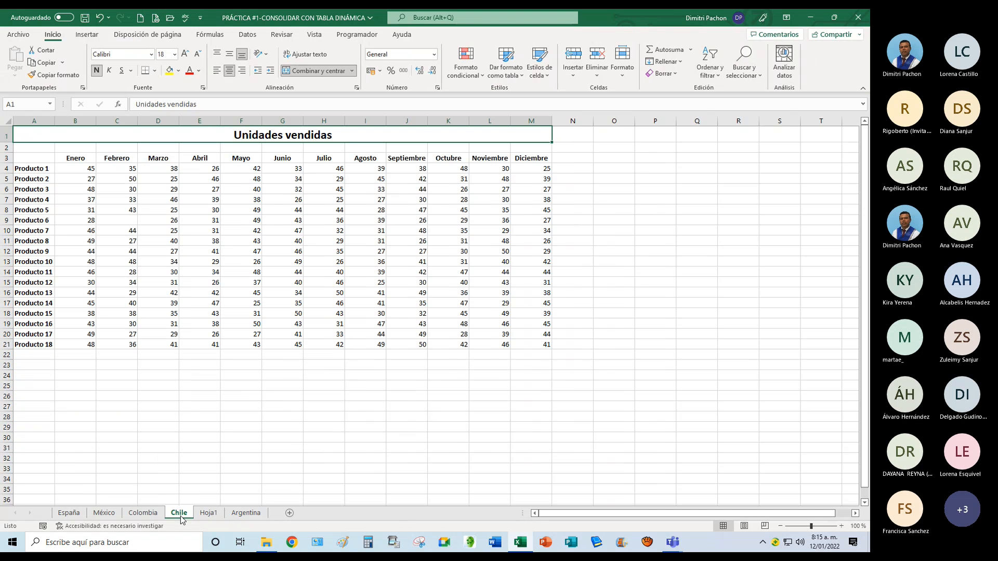
left_click(246, 513)
left_click(208, 513)
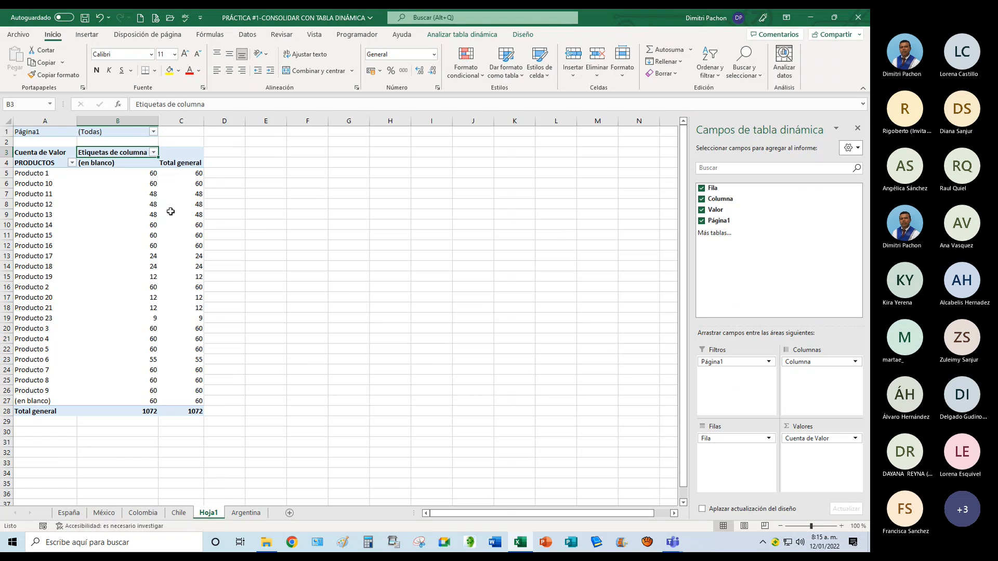
key("F2")
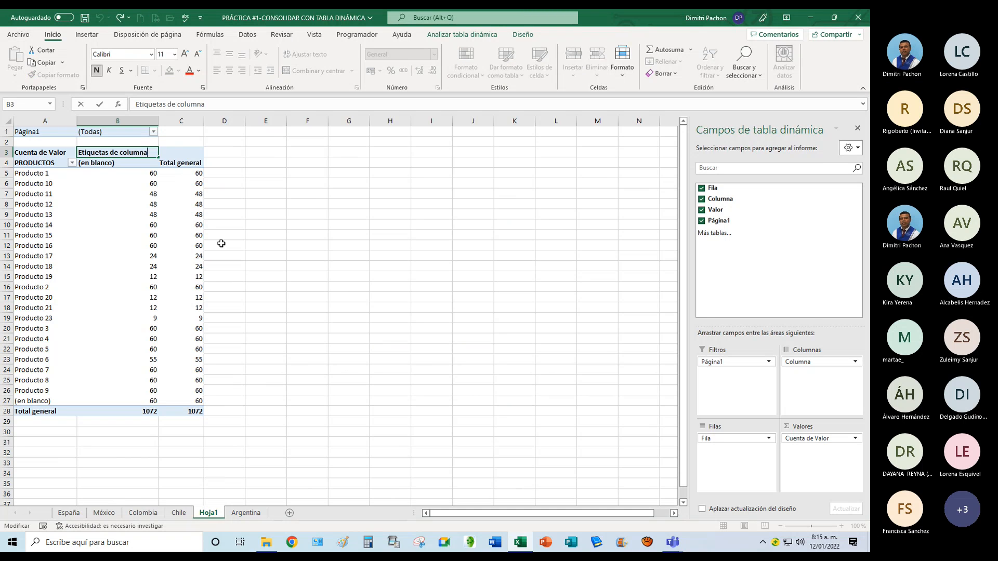
key("BackSpace")
key("BackSpace")
key("BackSpace")
key("BackSpace")
key("BackSpace")
key("BackSpace")
key("BackSpace")
key("BackSpace")
key("BackSpace")
key("BackSpace")
key("BackSpace")
key("BackSpace")
key("BackSpace")
key("BackSpace")
key("BackSpace")
key("BackSpace")
key("BackSpace")
key("BackSpace")
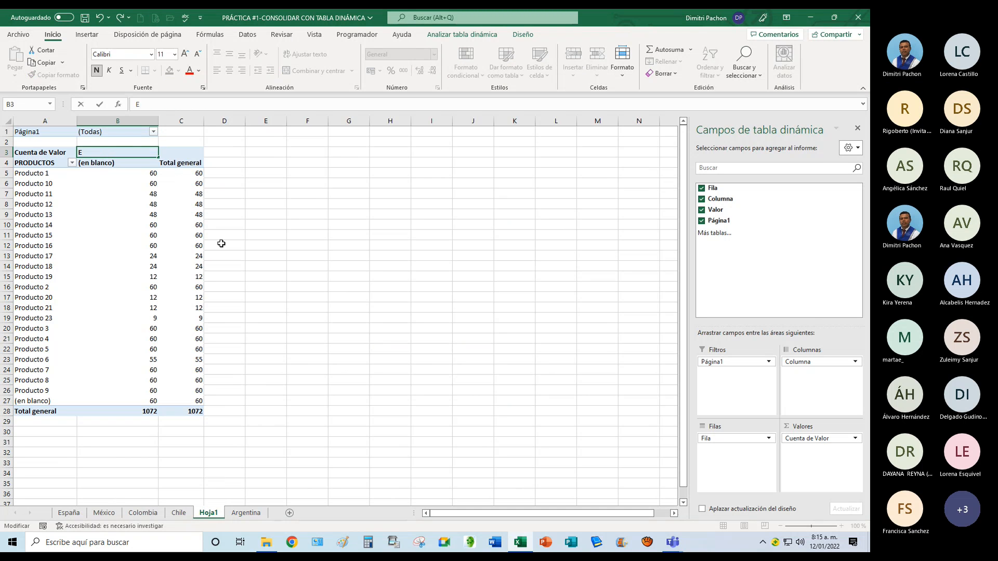
type("UNIDADES VENDI")
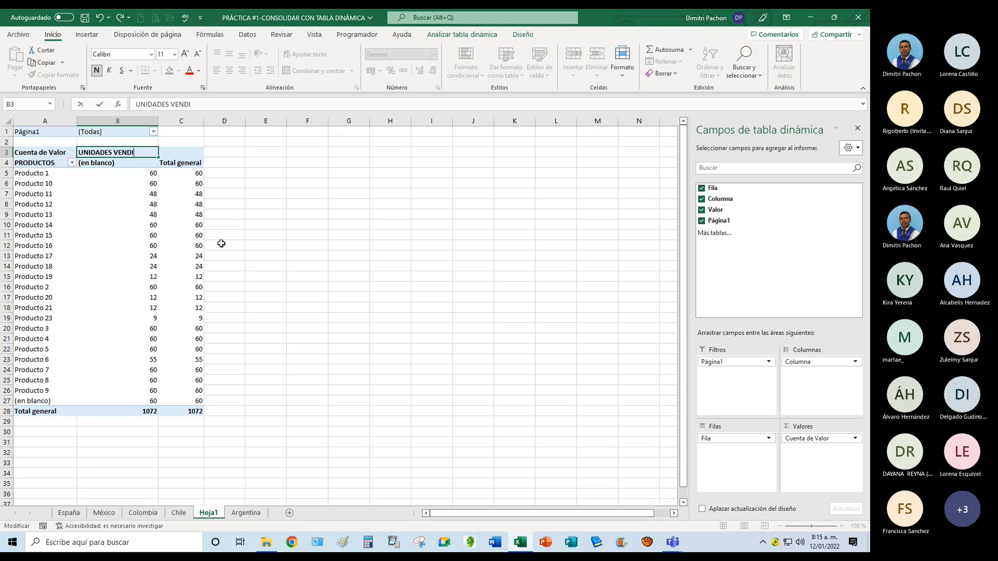
type("DAS")
key("Return")
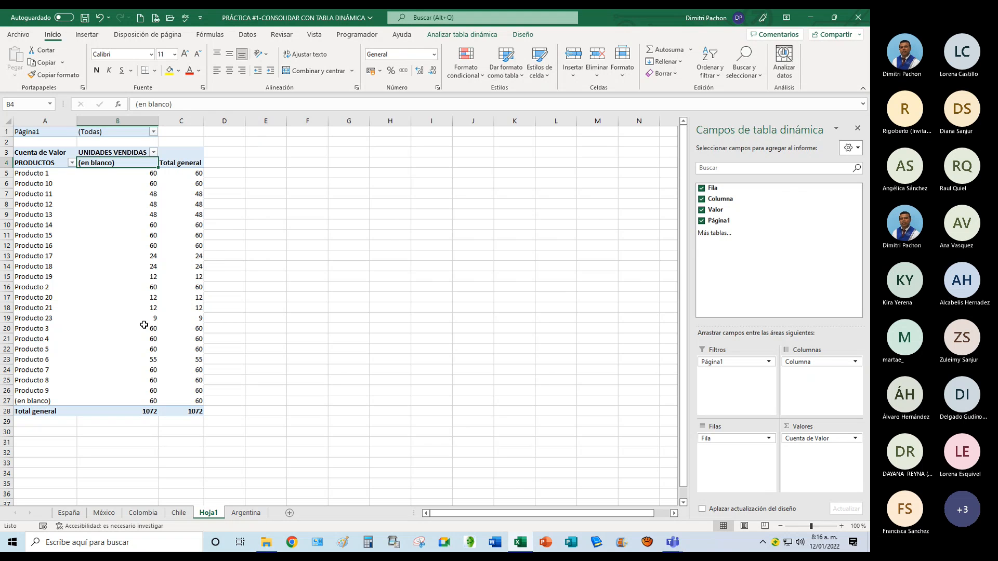
Sort the pivot table's product row labels from A to Z.
left_click(31, 174)
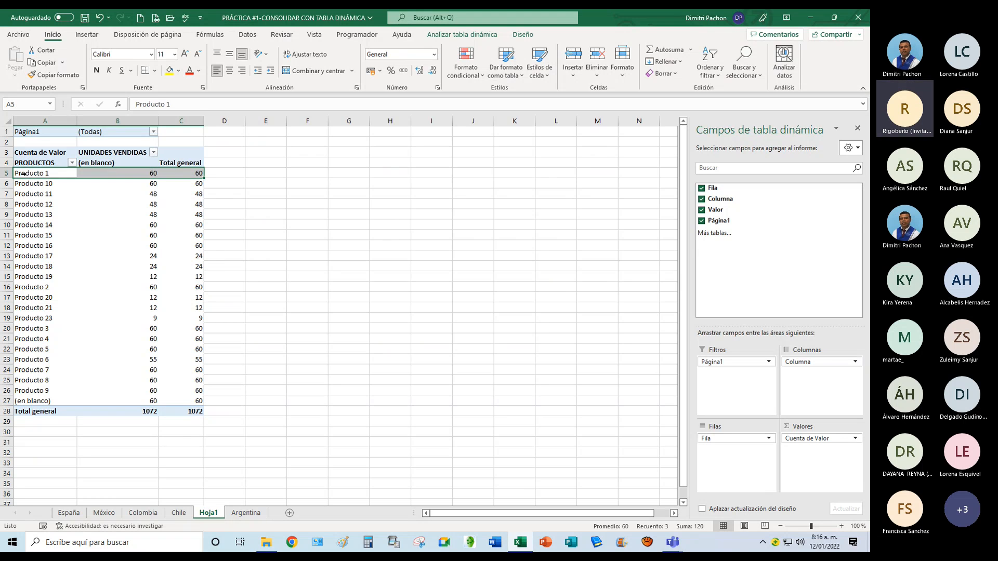
left_click(32, 185)
left_click(31, 176)
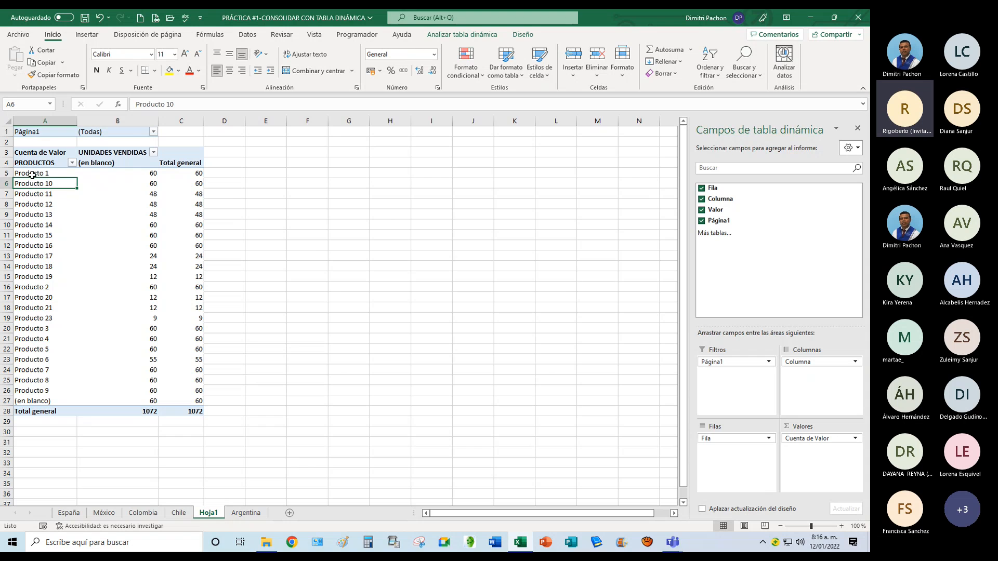
right_click(33, 177)
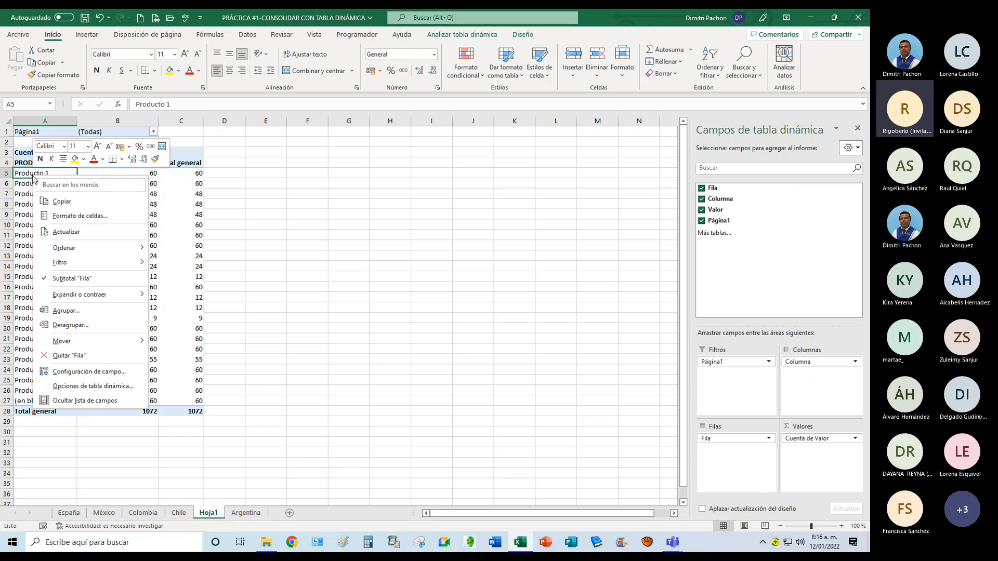
mouse_move(64, 251)
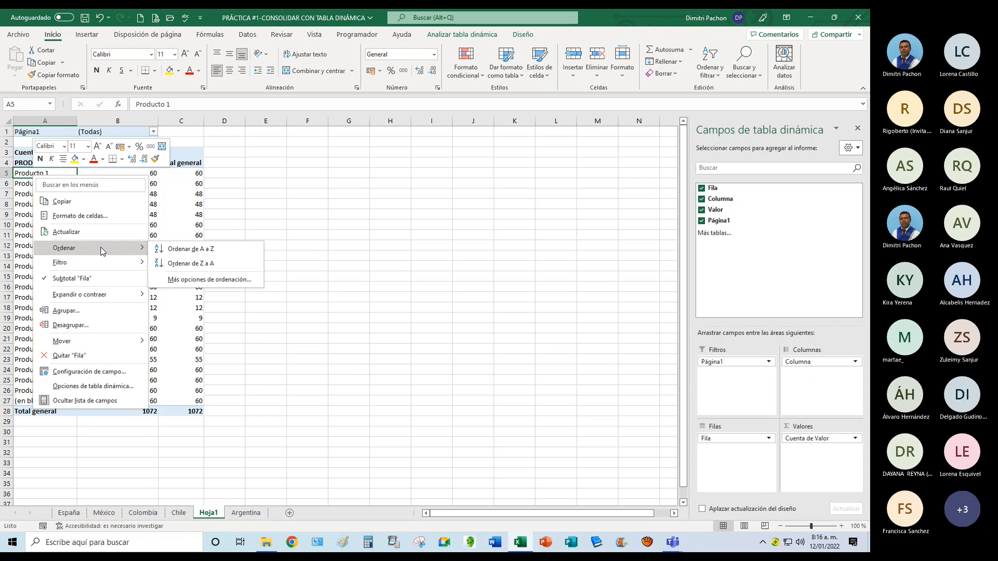
left_click(183, 250)
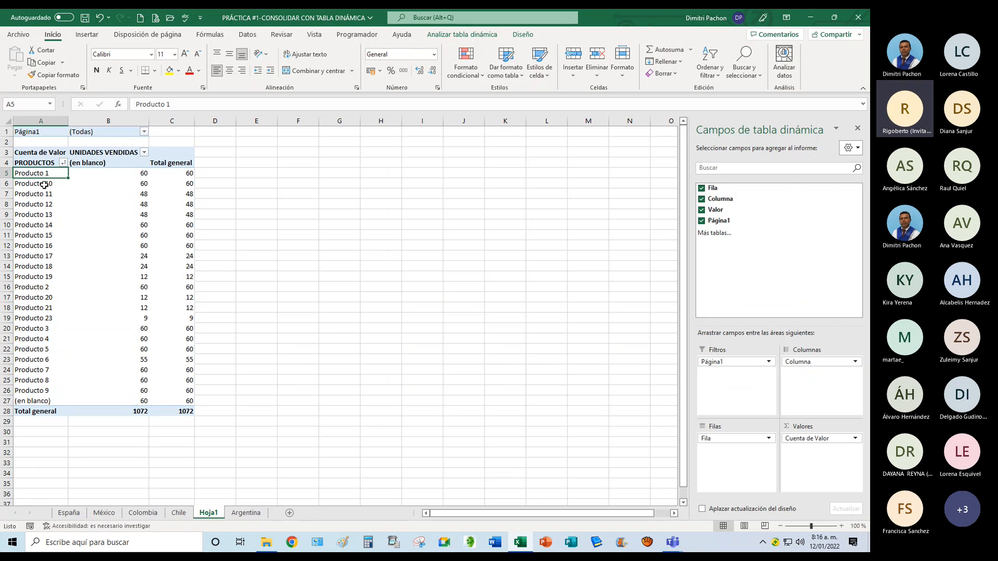
left_click_drag(43, 175, 48, 388)
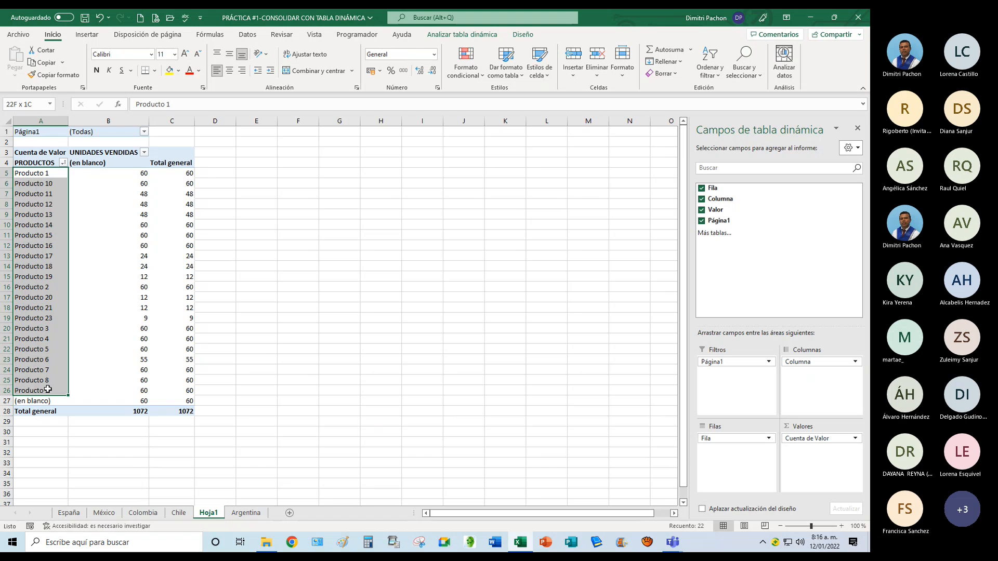
left_click_drag(47, 389, 48, 386)
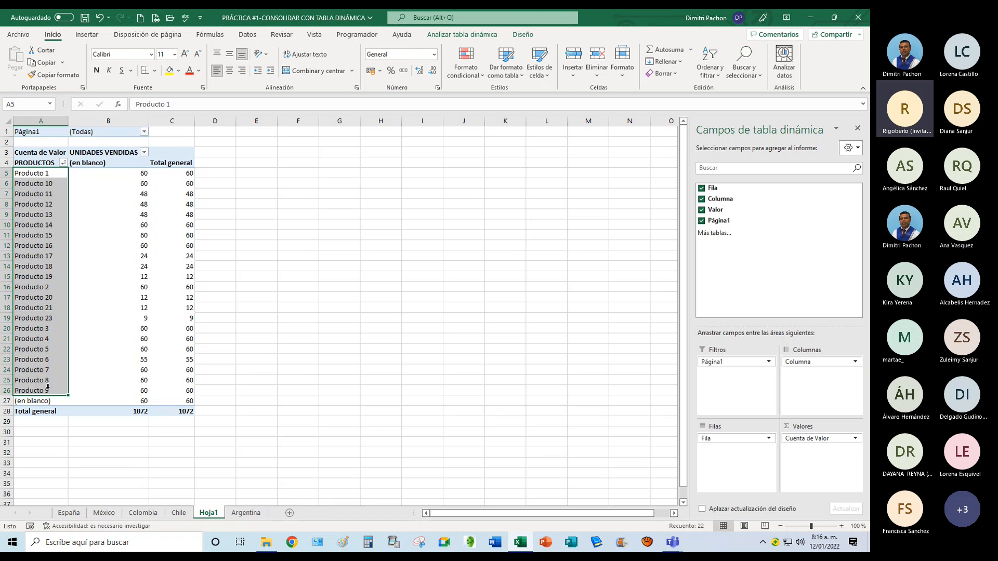
right_click(38, 175)
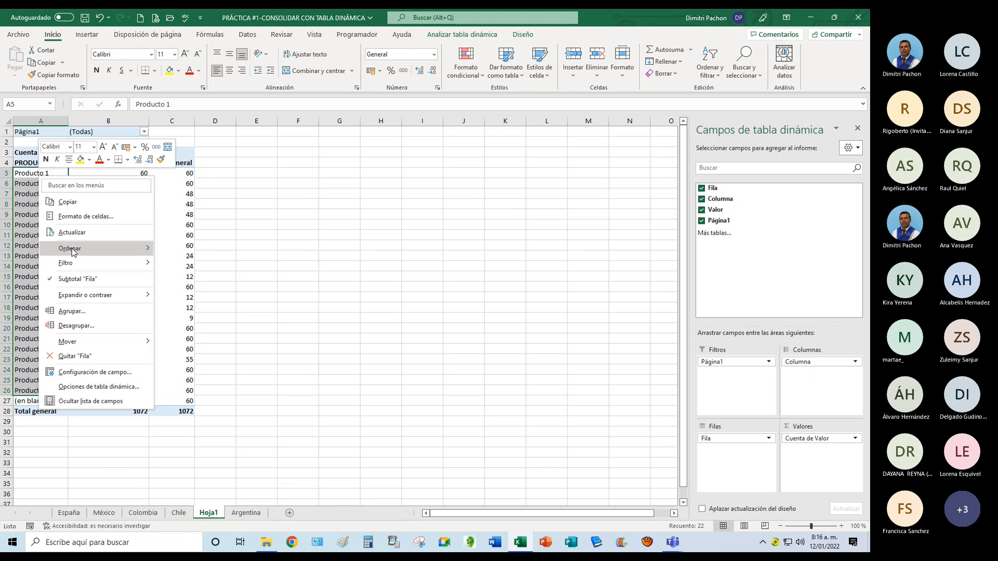
mouse_move(63, 263)
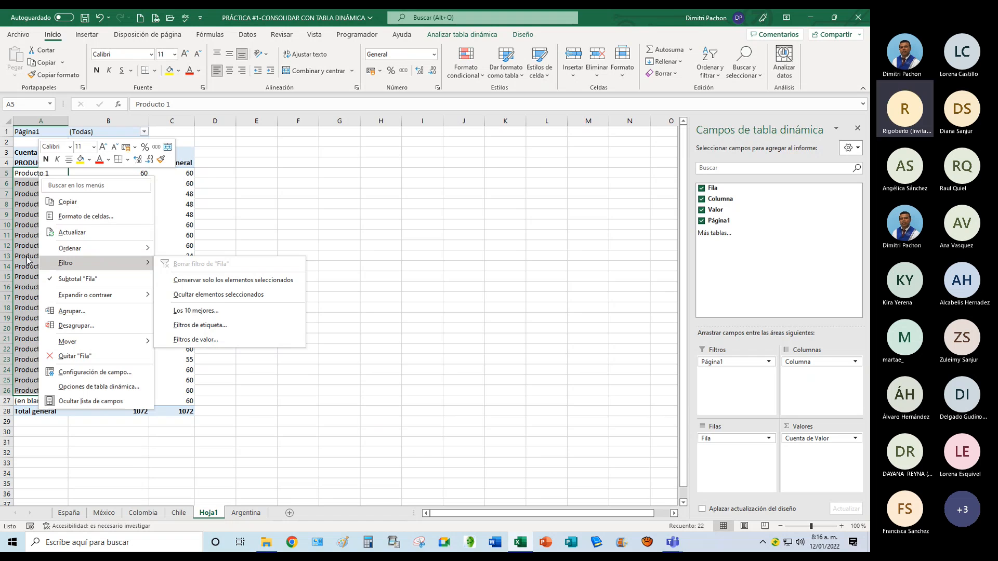
left_click(21, 218)
left_click(36, 176)
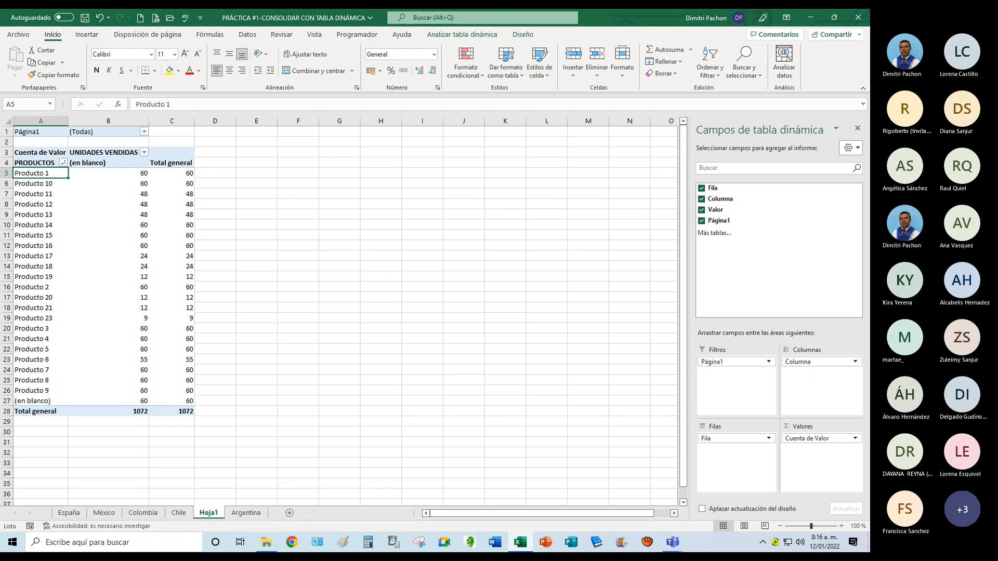
Reapply the A to Z sort to the product labels, starting from Producto 1.
right_click(38, 173)
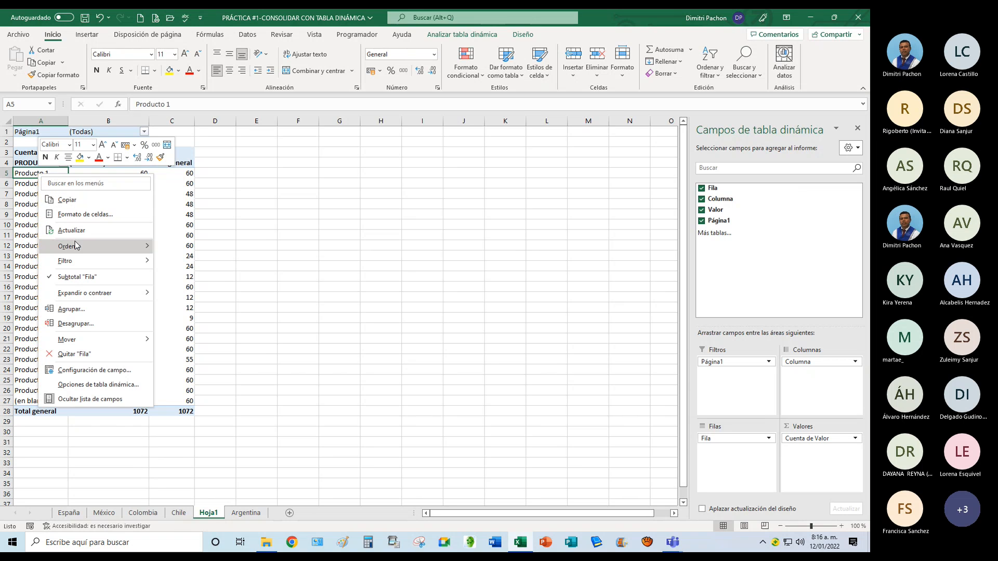
mouse_move(148, 247)
left_click(187, 247)
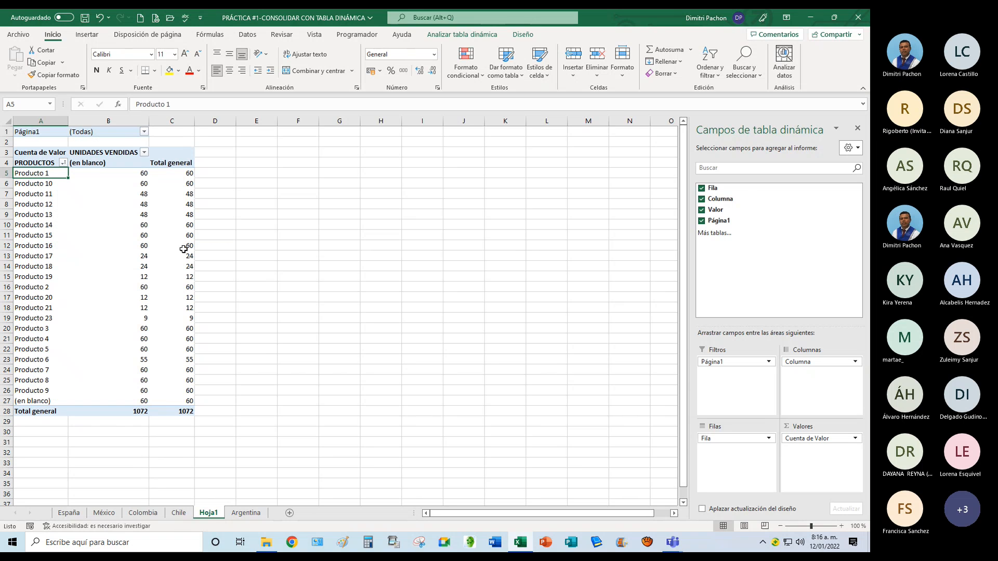
left_click(50, 245)
left_click(31, 393)
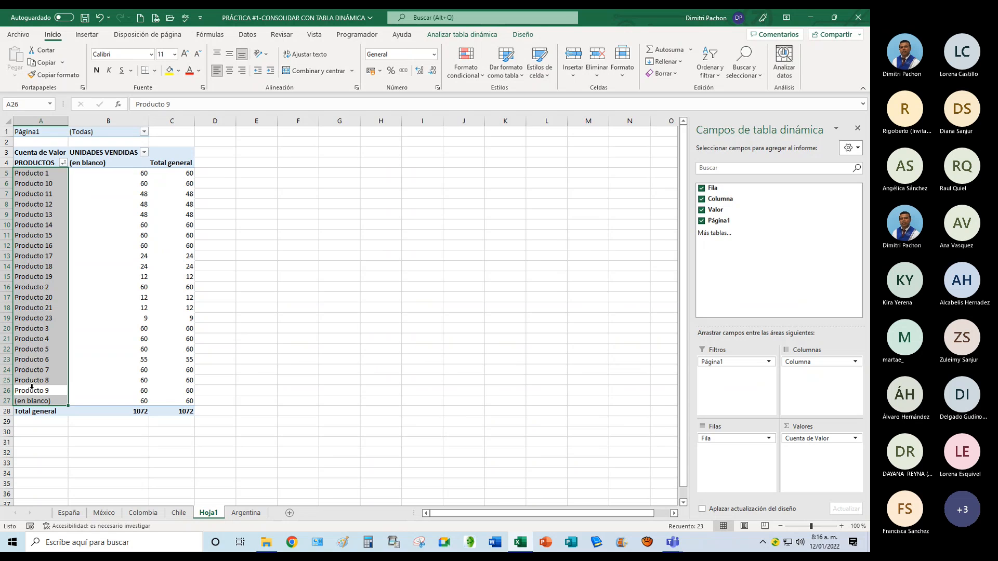
left_click(53, 175)
left_click_drag(52, 175, 52, 394)
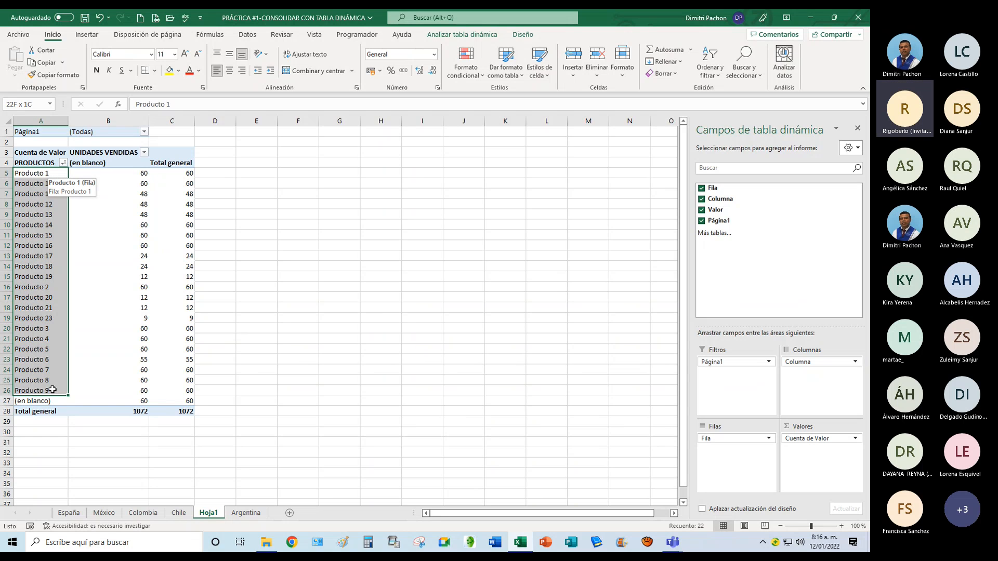
right_click(31, 298)
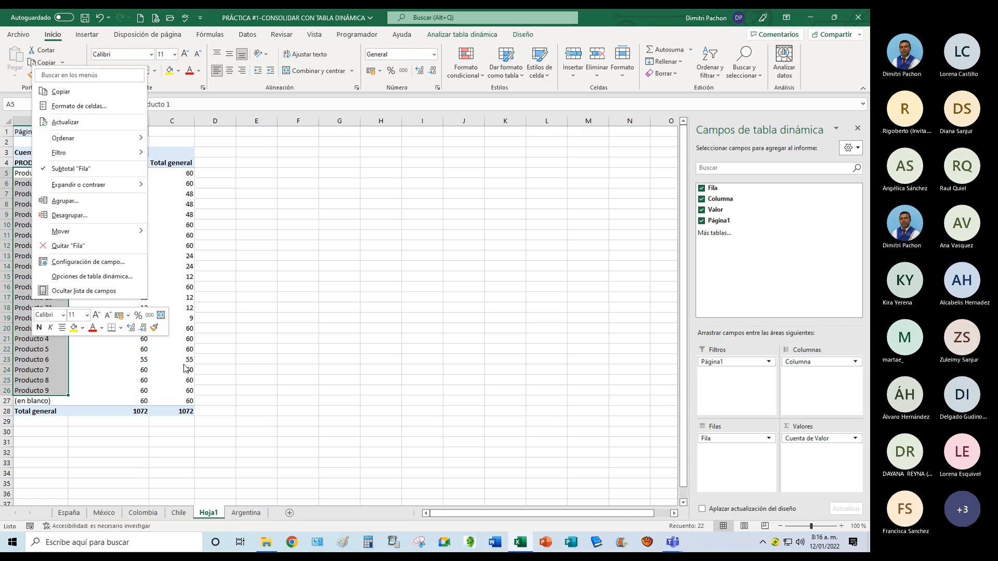
key("Escape")
left_click(34, 215)
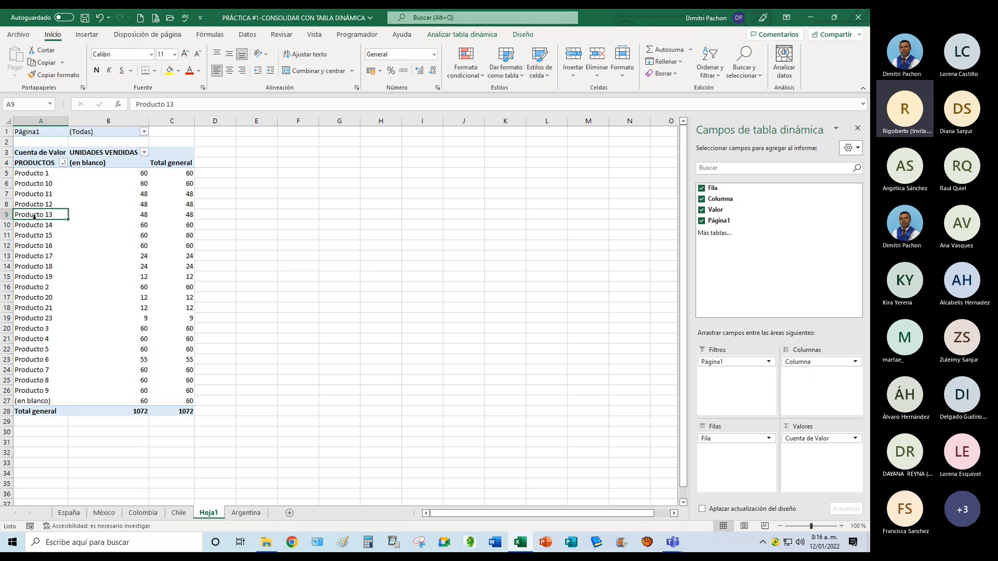
left_click(48, 184)
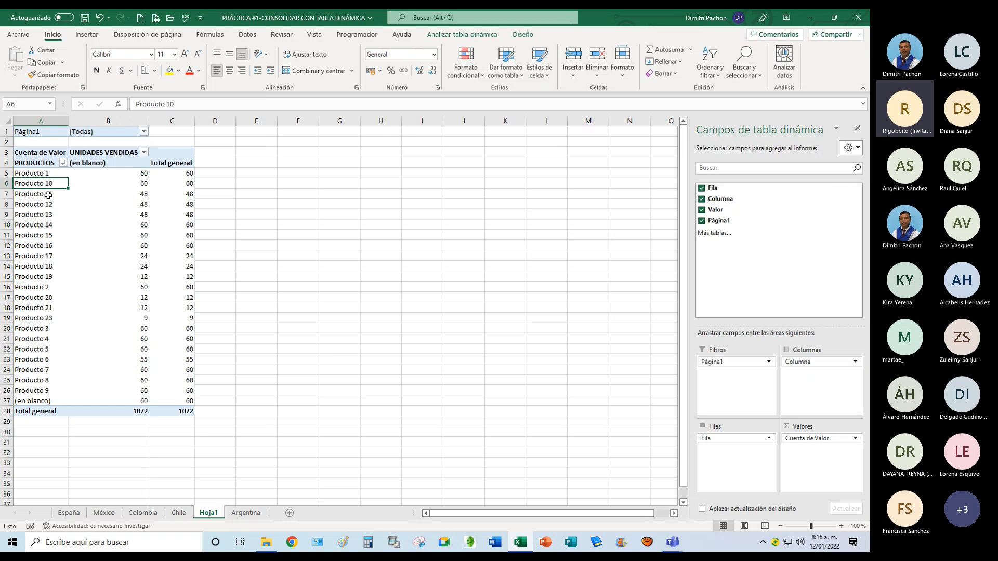
Try to delete sheet row 27, which holds the pivot table's (en blanco) item.
left_click(32, 401)
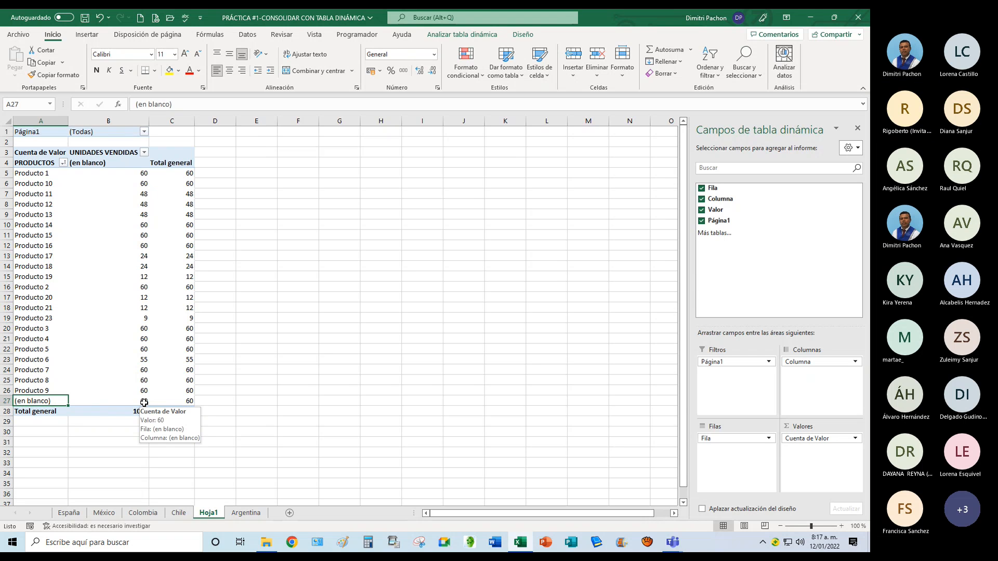
right_click(9, 401)
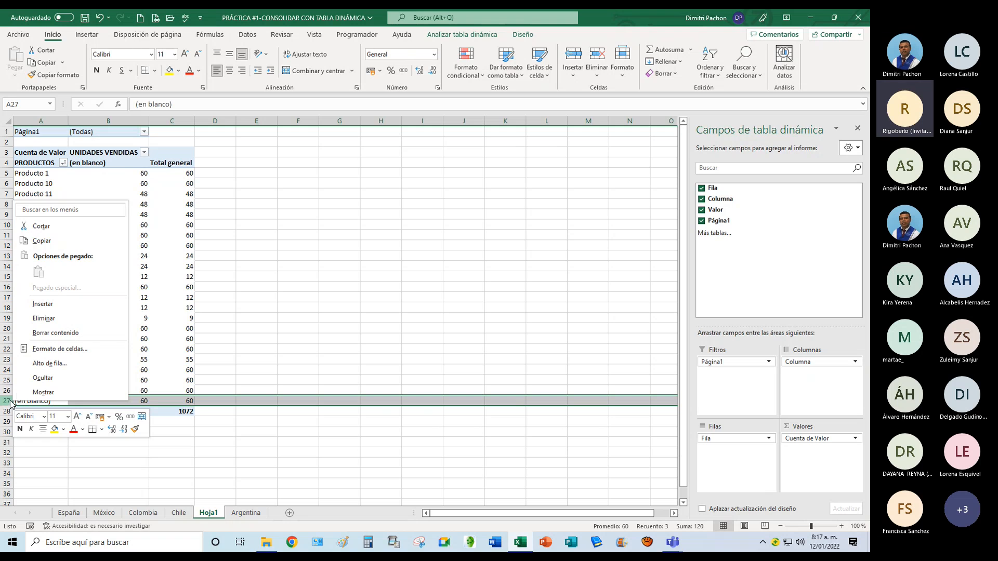
left_click(47, 322)
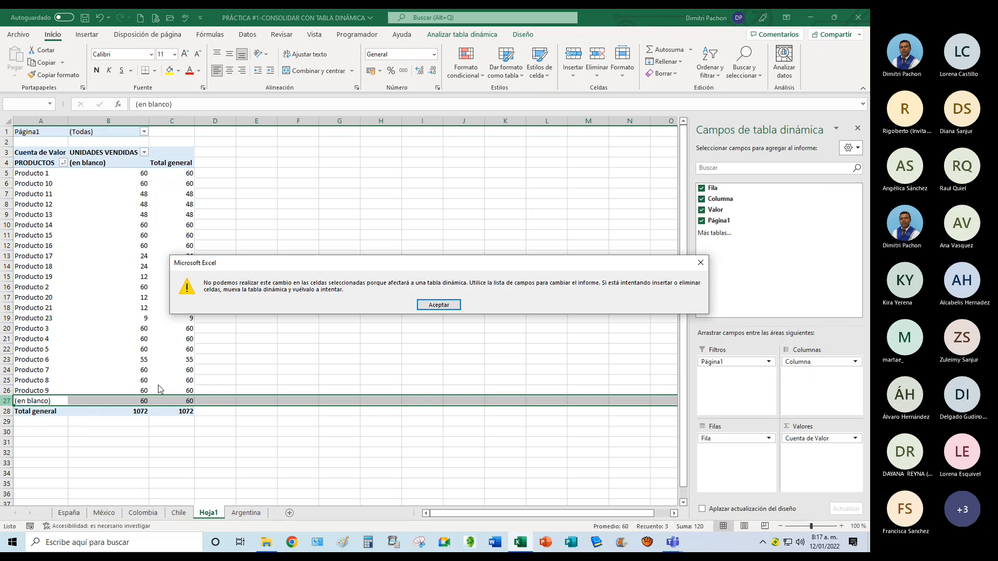
left_click(421, 305)
left_click(167, 347)
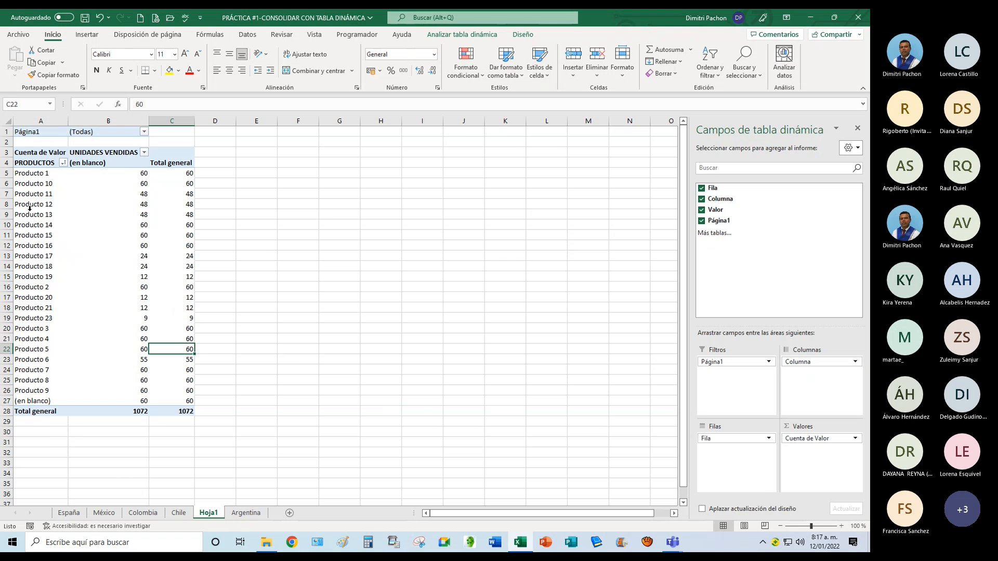
Apply the A to Z sort once more to the PRODUCTOS row labels of the pivot table.
left_click(32, 204)
left_click_drag(37, 174, 36, 401)
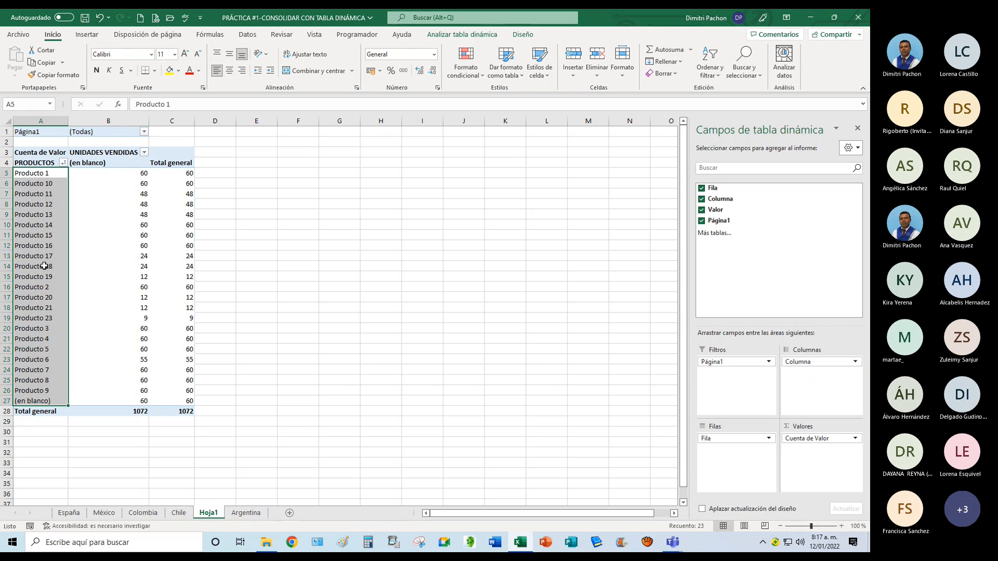
left_click(720, 76)
left_click(720, 76)
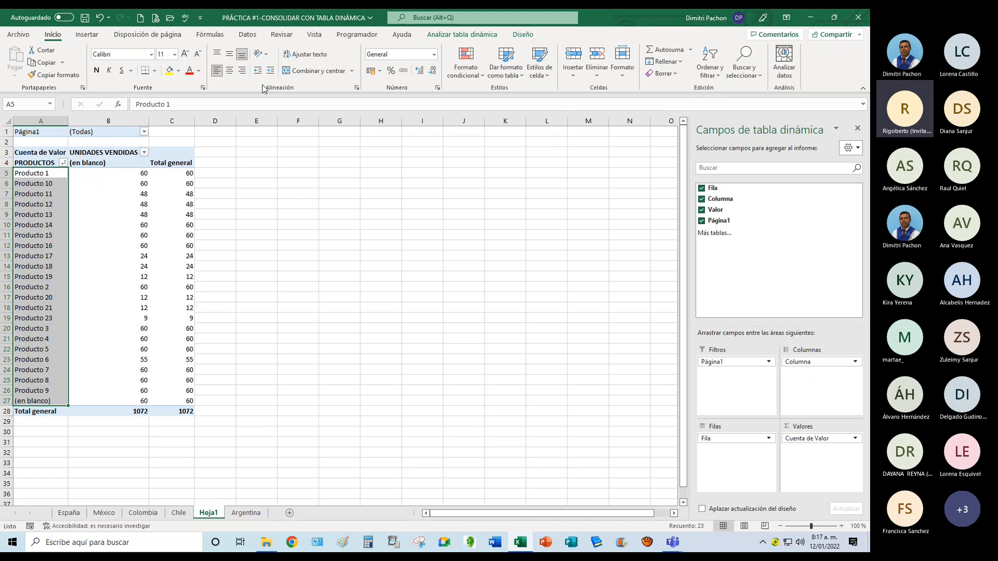
left_click(19, 203)
left_click(39, 174)
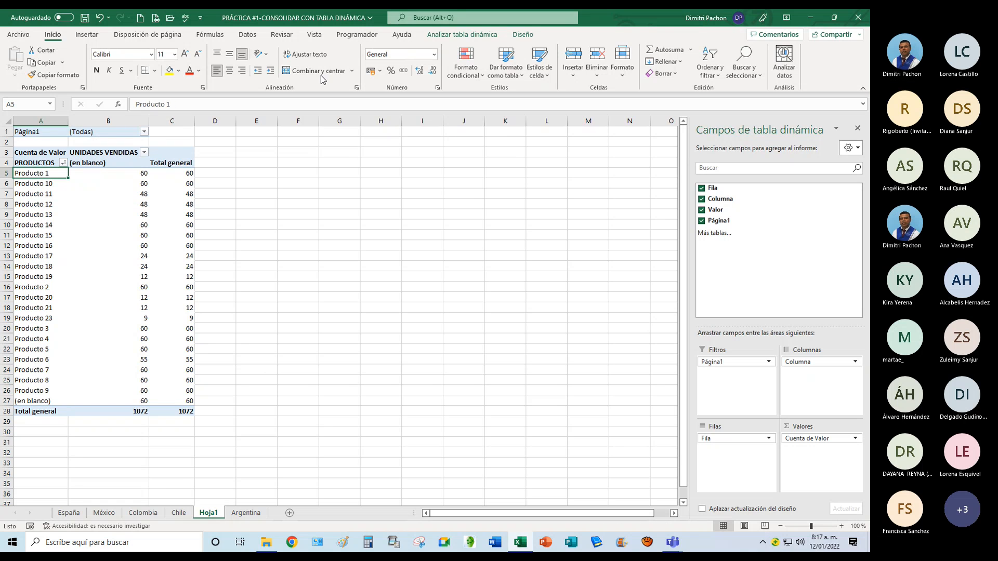
left_click(247, 35)
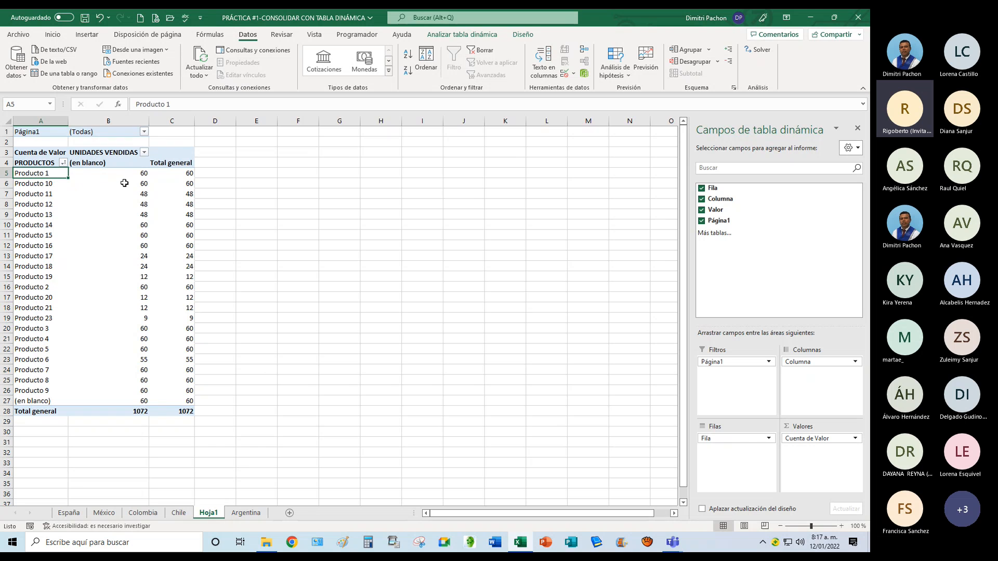
left_click(63, 163)
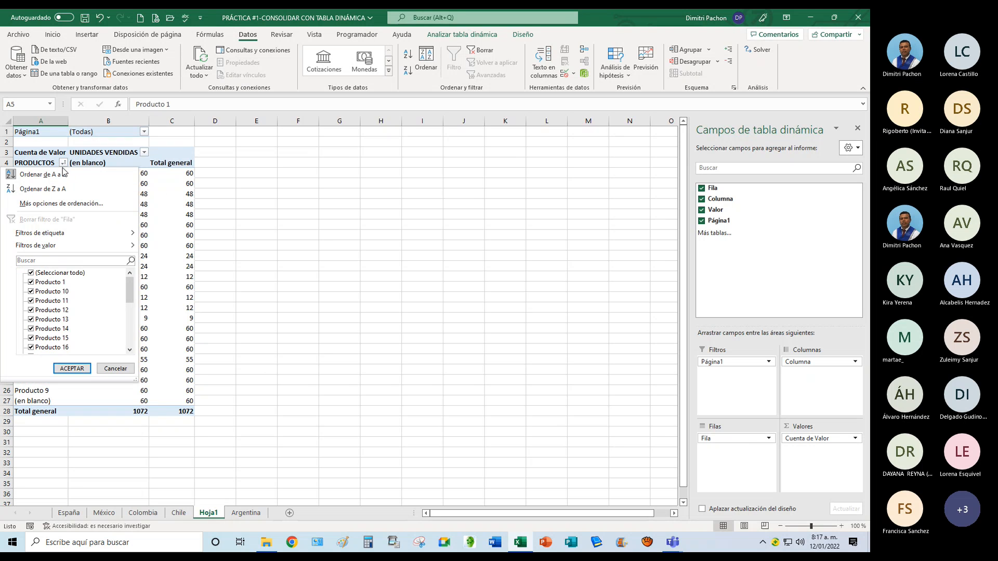
left_click(60, 175)
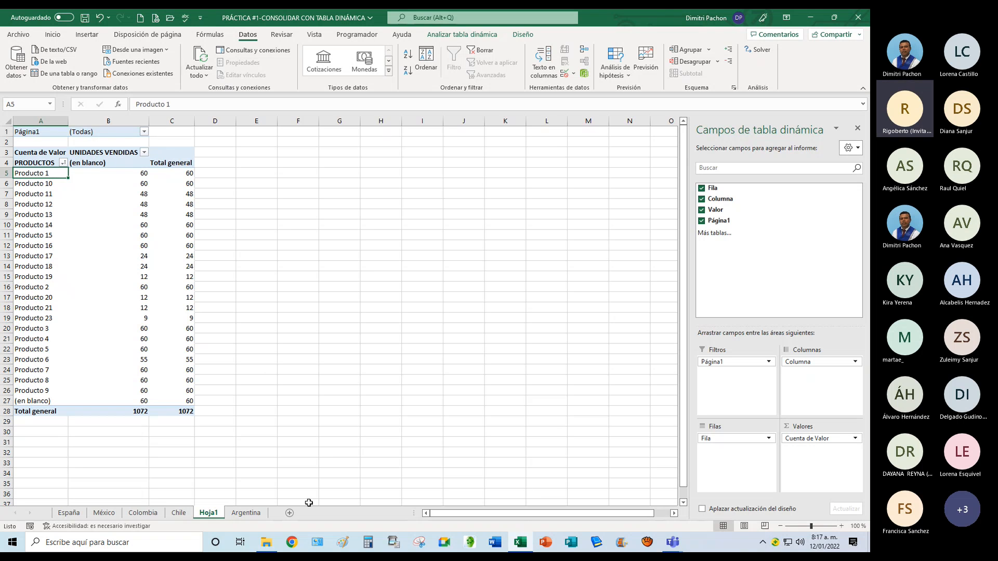
Compare the product lists on the España, México, Colombia, Chile and Argentina sheets with the pivot table's first product labels.
left_click(85, 512)
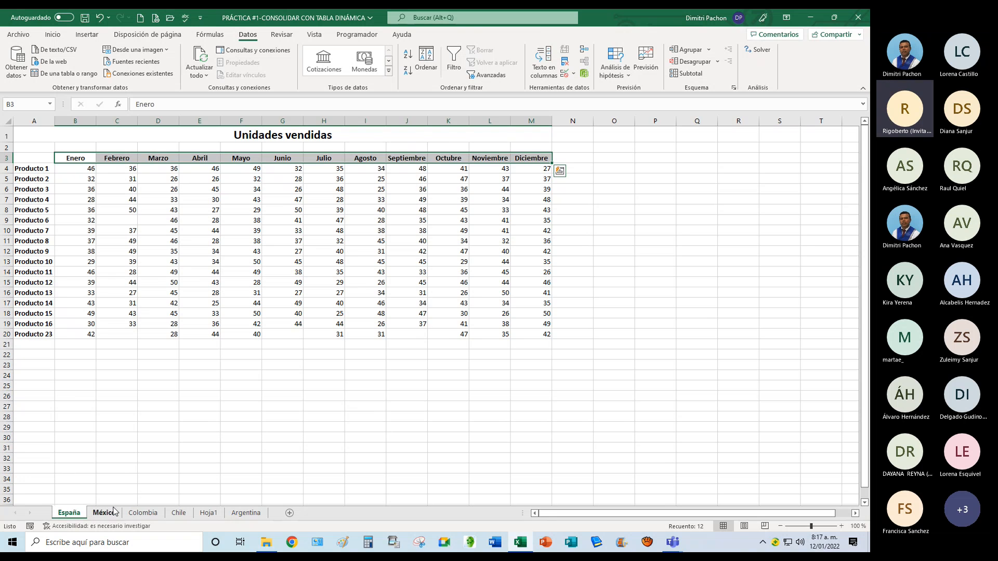
left_click(110, 513)
left_click(142, 513)
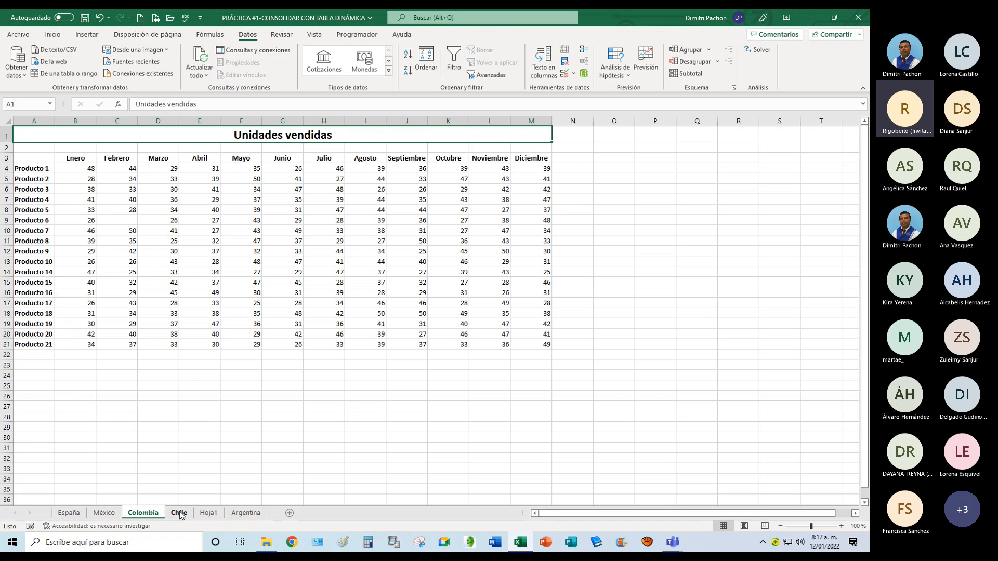
left_click(180, 512)
left_click(208, 513)
left_click(230, 515)
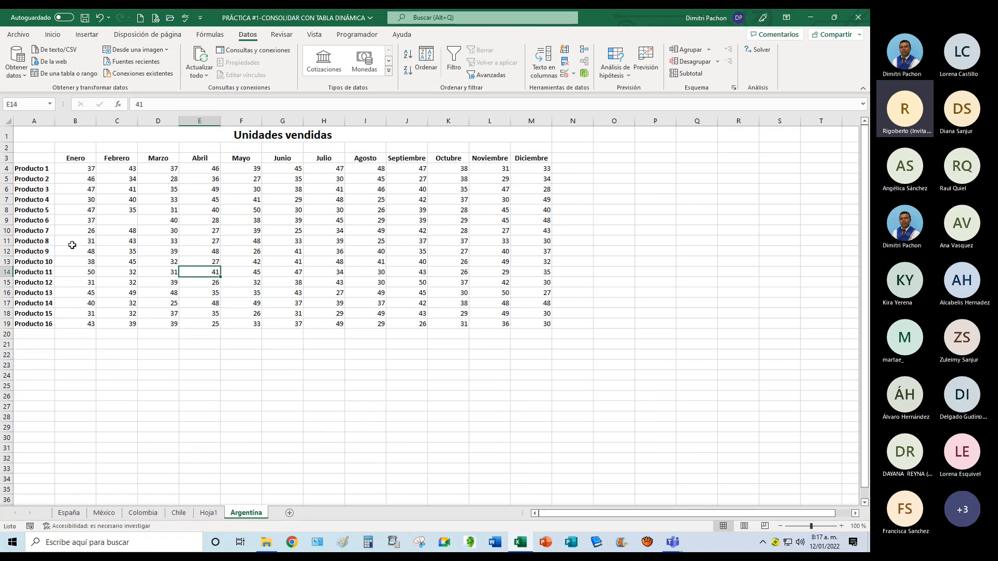
left_click(207, 514)
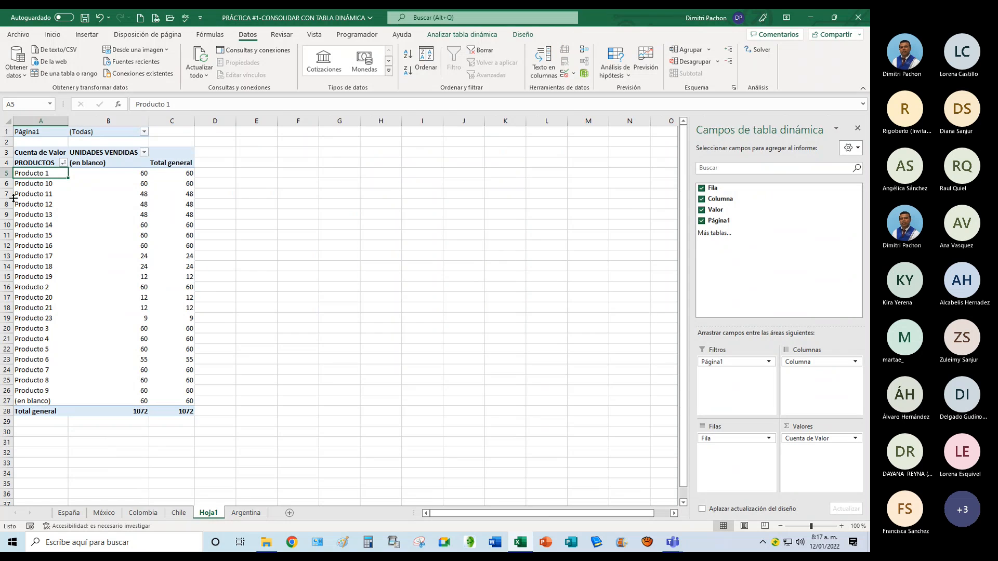
left_click(40, 184)
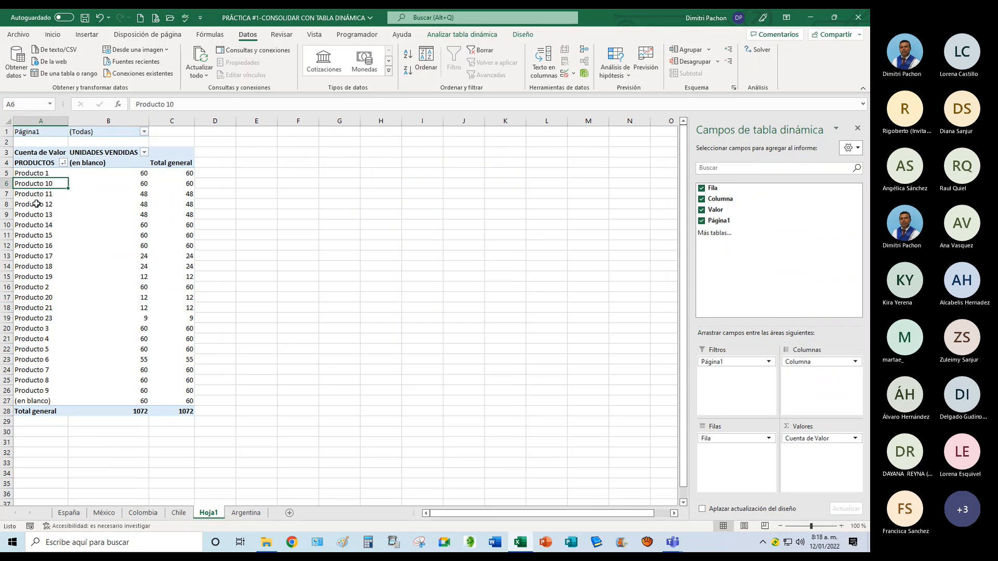
left_click(44, 175)
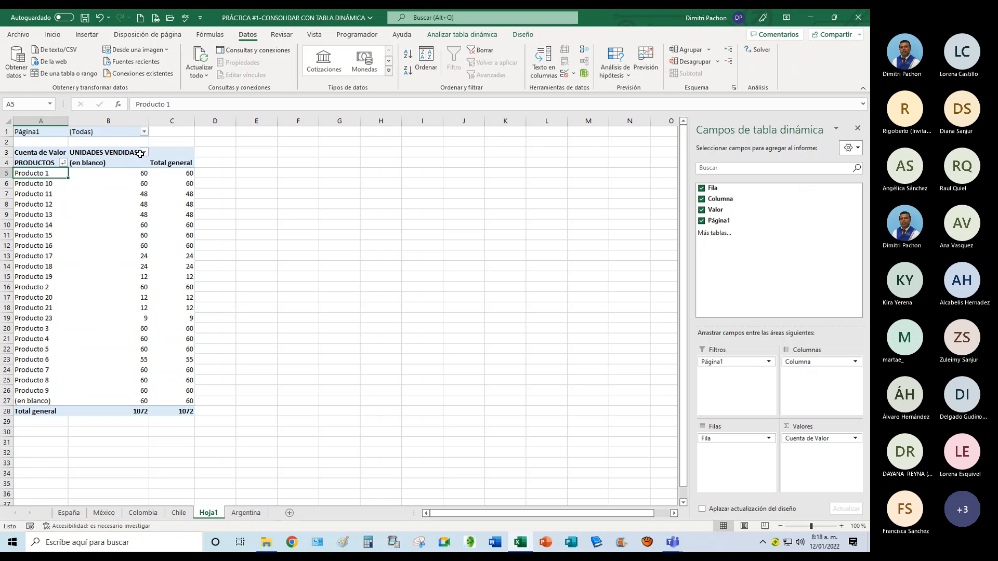
Inspect the items available in the pivot table's Página1 filter without changing the selection.
left_click(144, 133)
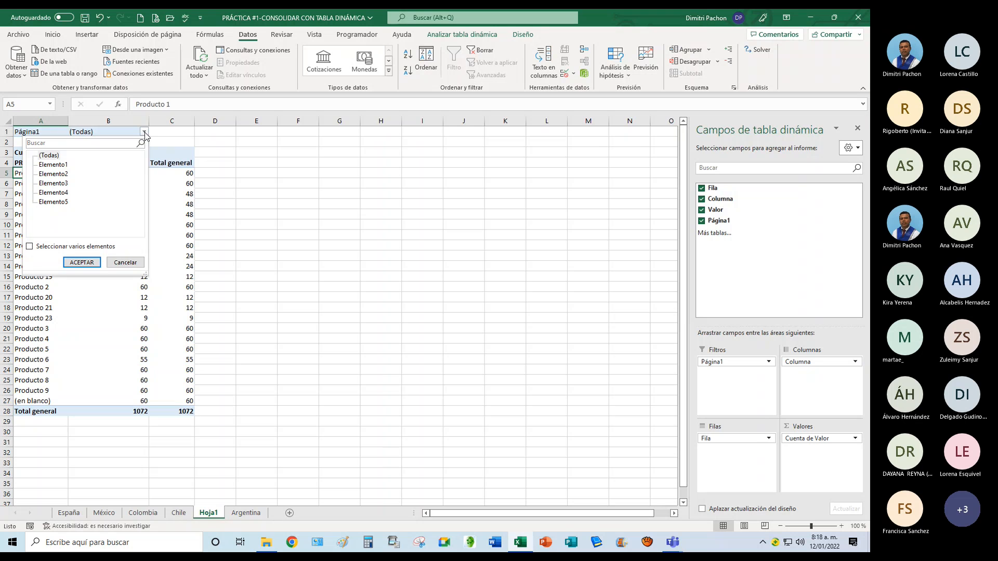
left_click(43, 360)
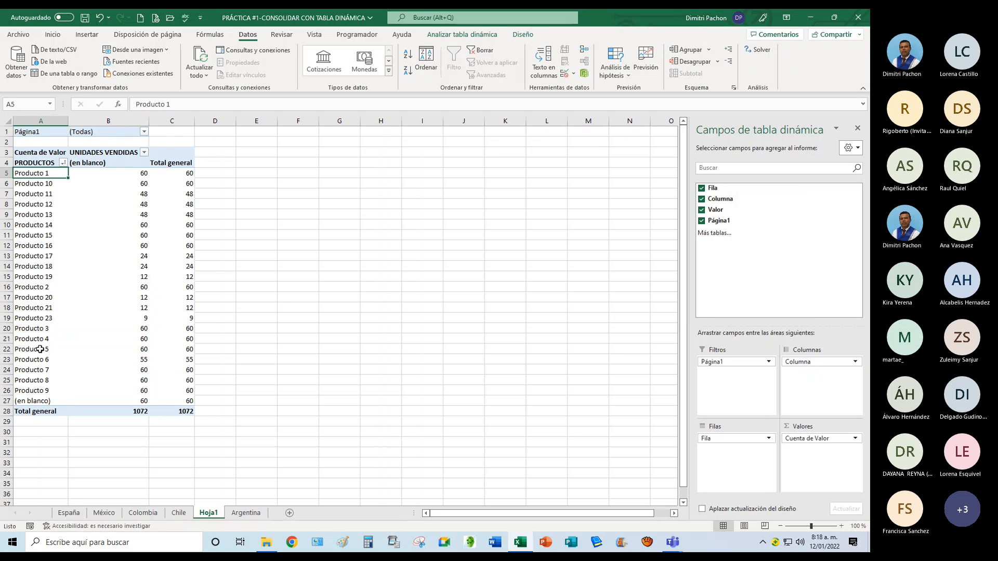
left_click(145, 133)
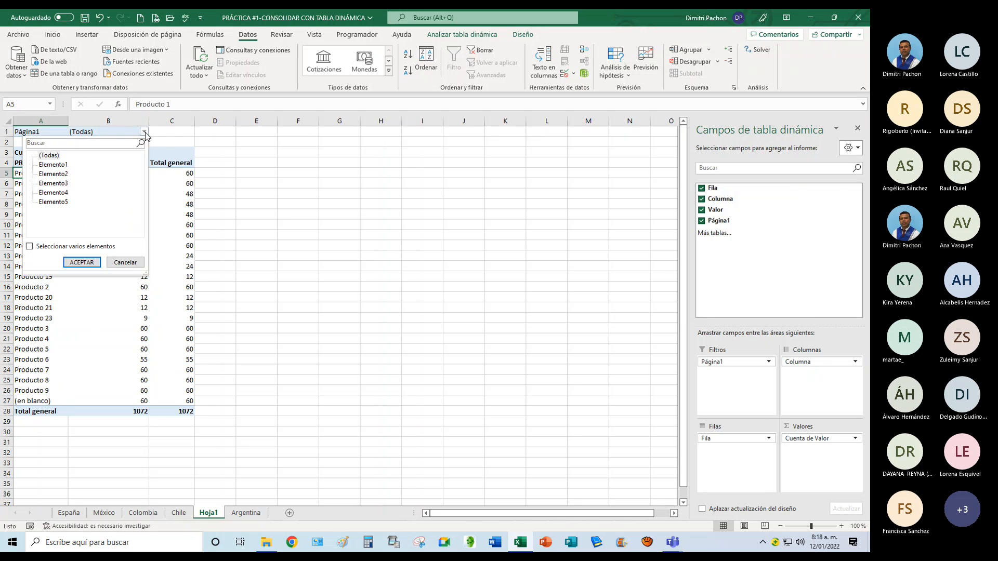
left_click(39, 339)
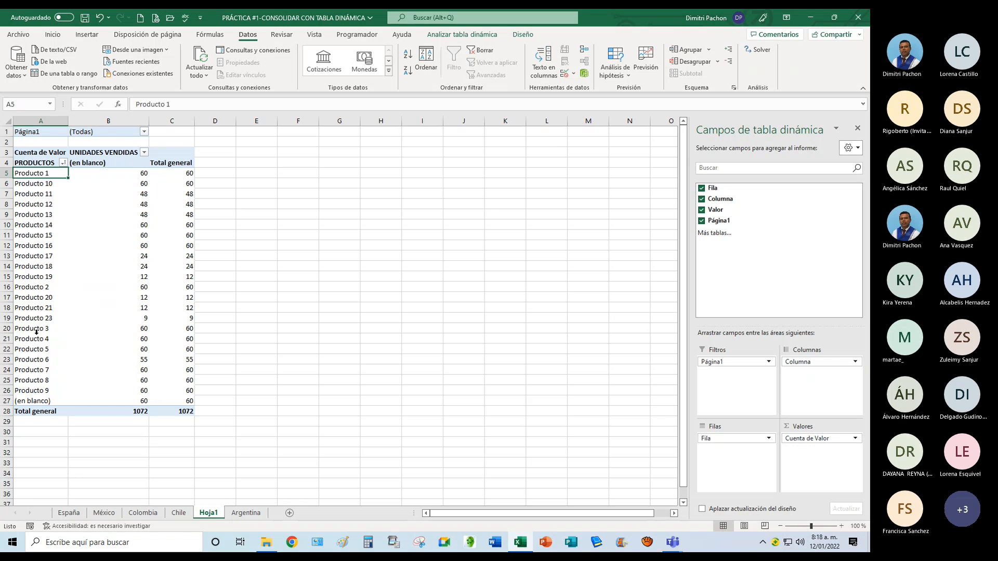
Move the Hoja1 sheet with the pivot table to the end, after the Argentina sheet.
key("ctrl+space")
key("Right")
key("Right")
key("Right")
key("Up")
key("Up")
key("Up")
key("Up")
key("Up")
key("Up")
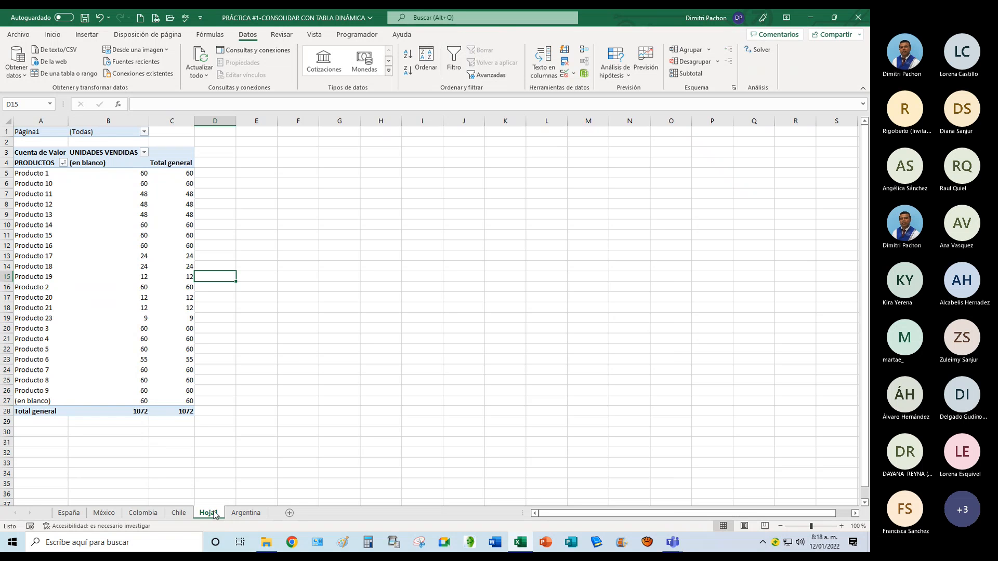
left_click_drag(214, 514, 274, 503)
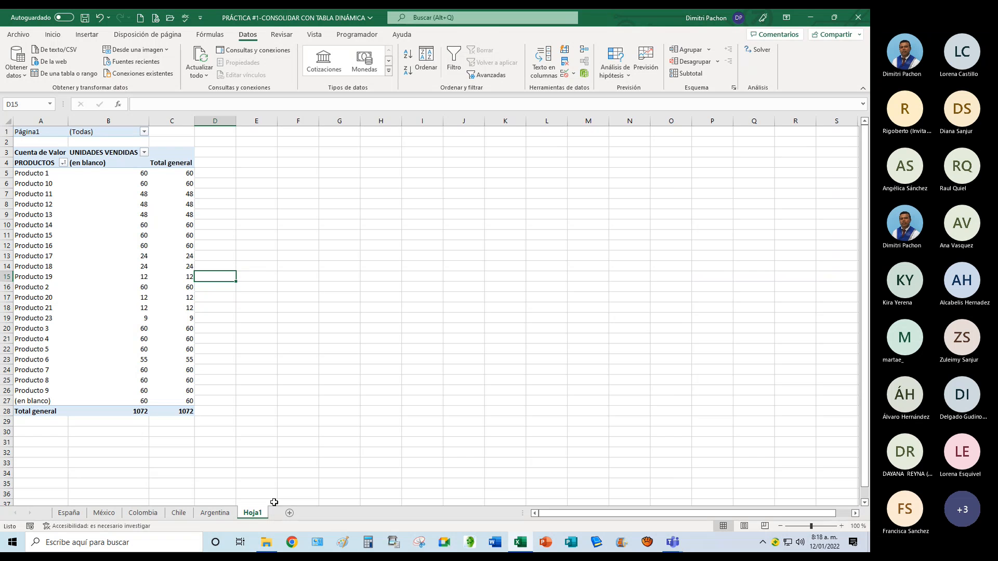
Review the Página1 filter's elements again, keeping (Todas) selected, and look over the pivot table.
left_click(88, 215)
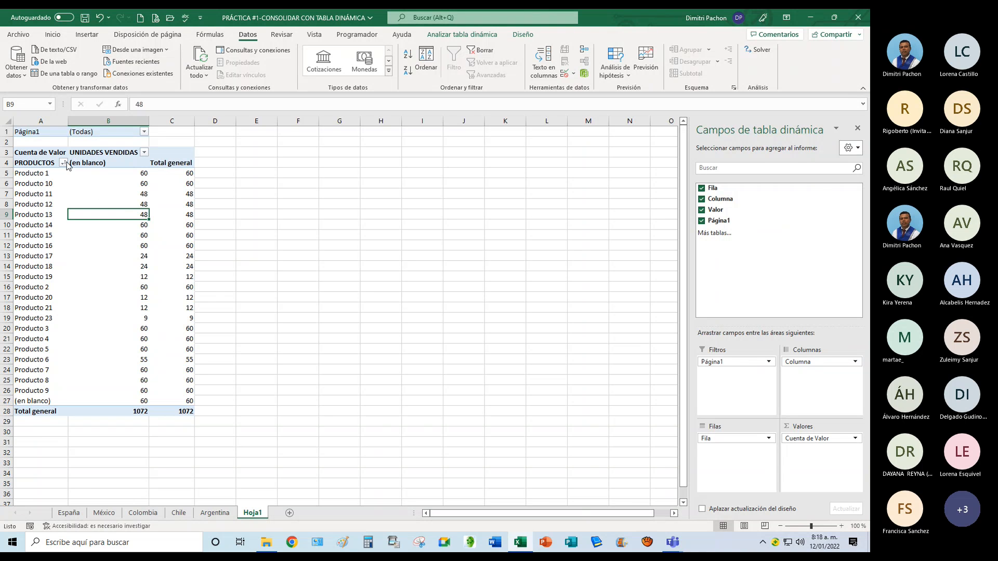
left_click(82, 132)
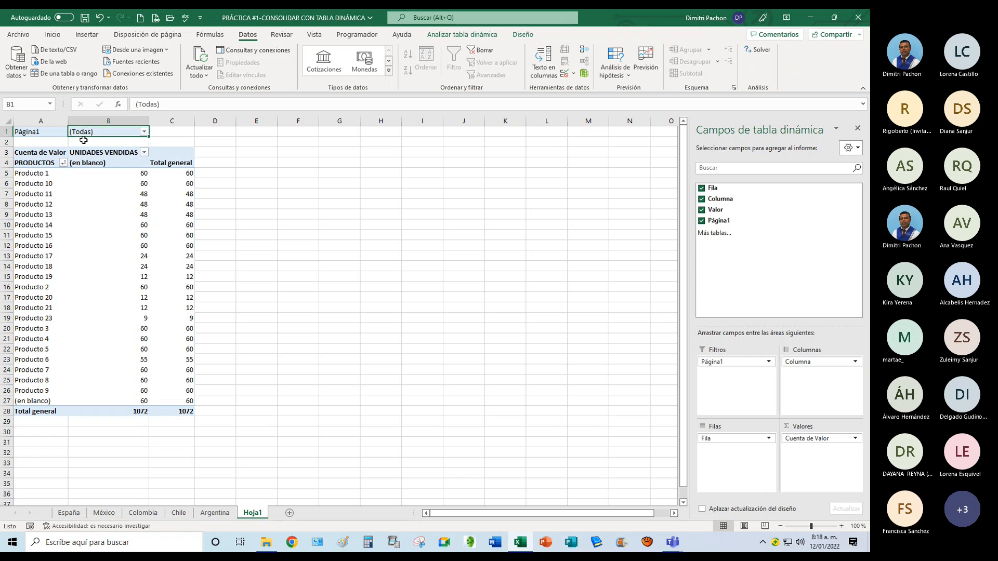
left_click(145, 132)
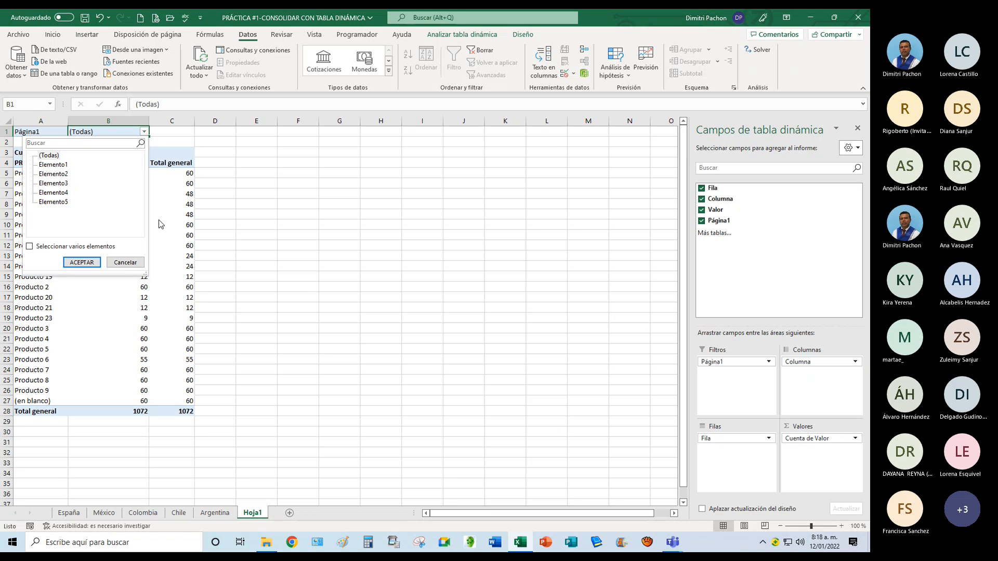
left_click(80, 262)
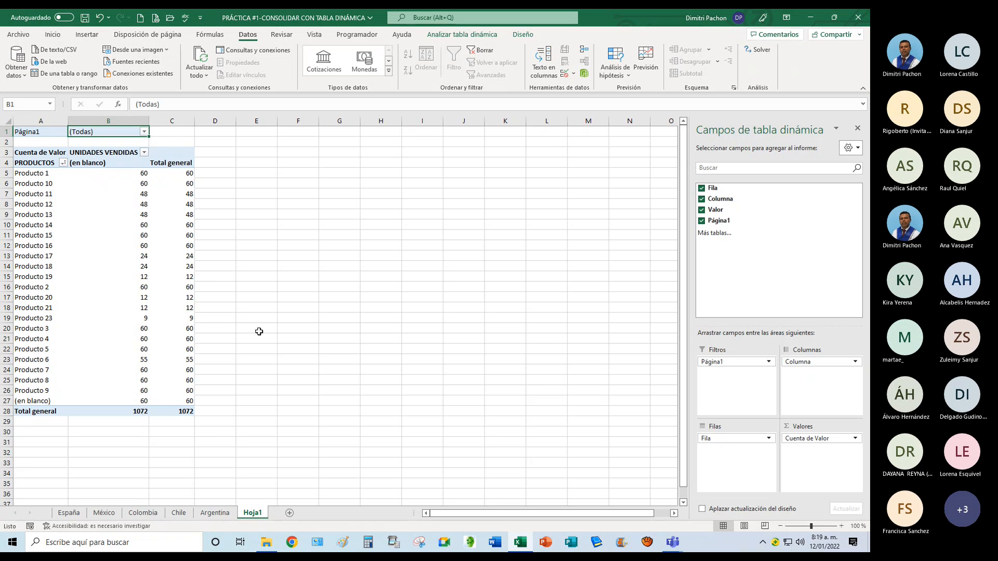
left_click(352, 184)
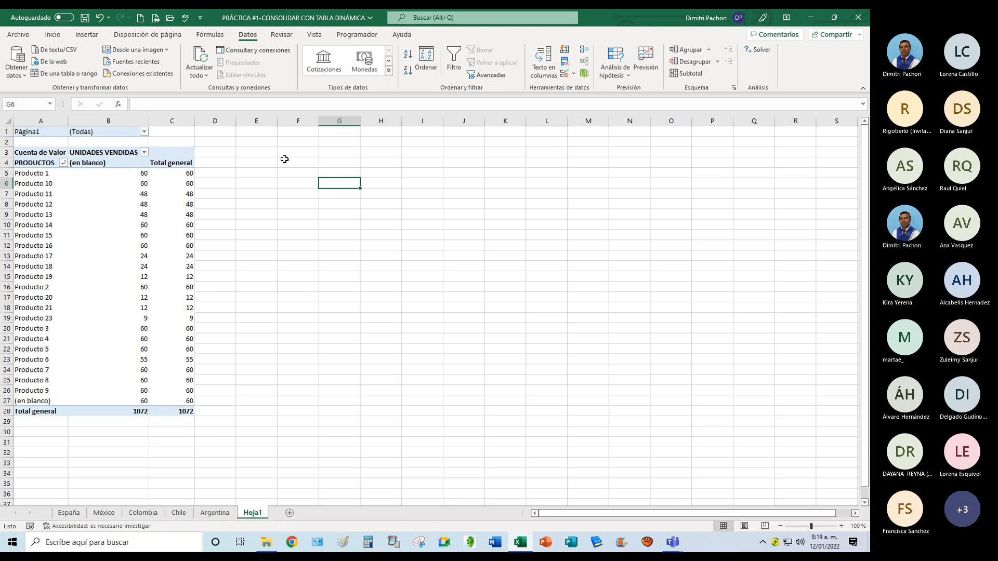
left_click(158, 249)
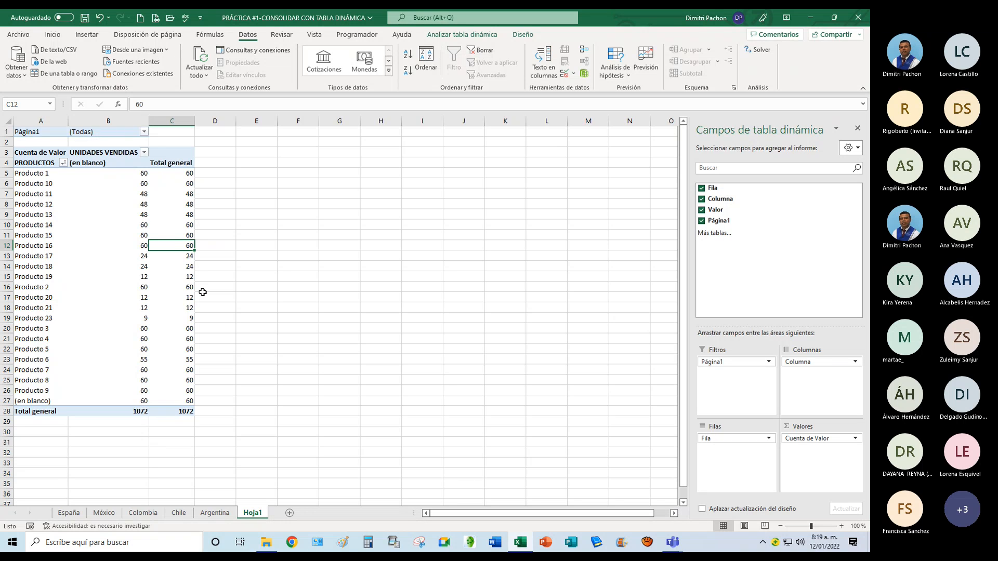
Close the PRÁCTICA #1 workbook without saving and open PRACTICA #2-CONSOLIDAR CON TABLA DINÁMICA from the CONSOLIDACIÓN DE DATOS folder.
left_click(866, 18)
left_click(447, 294)
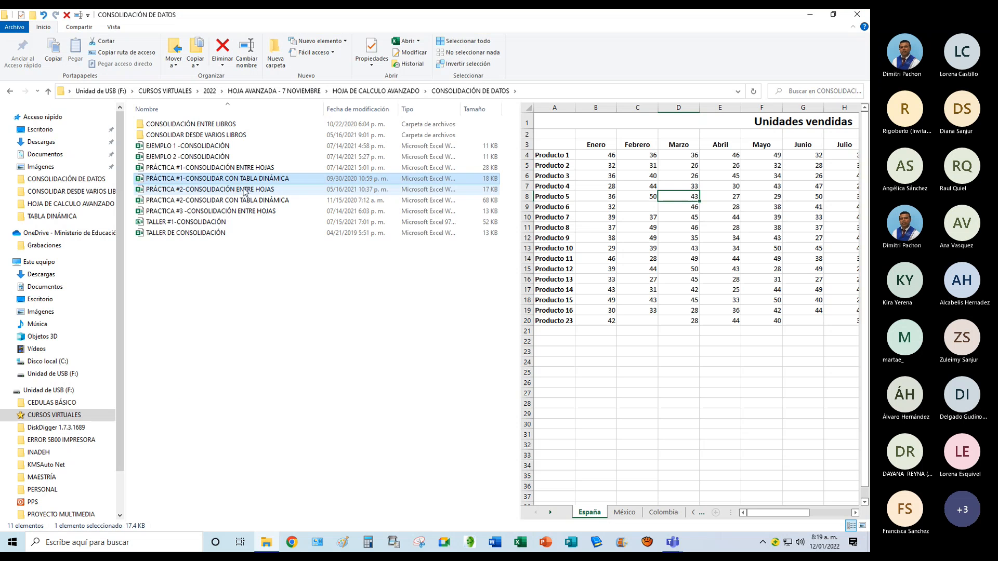
left_click(243, 201)
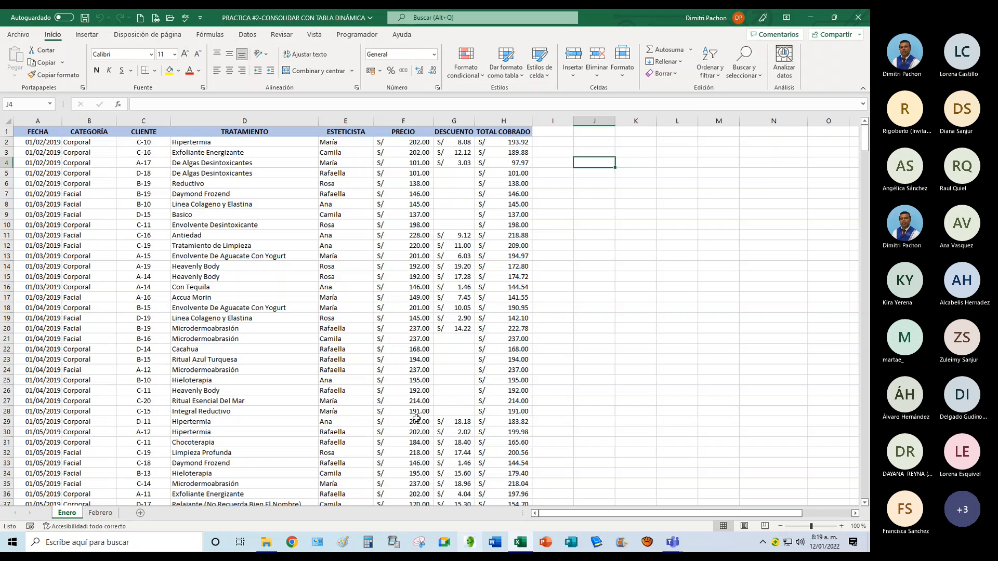
Examine the treatment records on the Enero and Febrero sheets, including the TOTAL COBRADO formula in H2 of Enero.
left_click(439, 318)
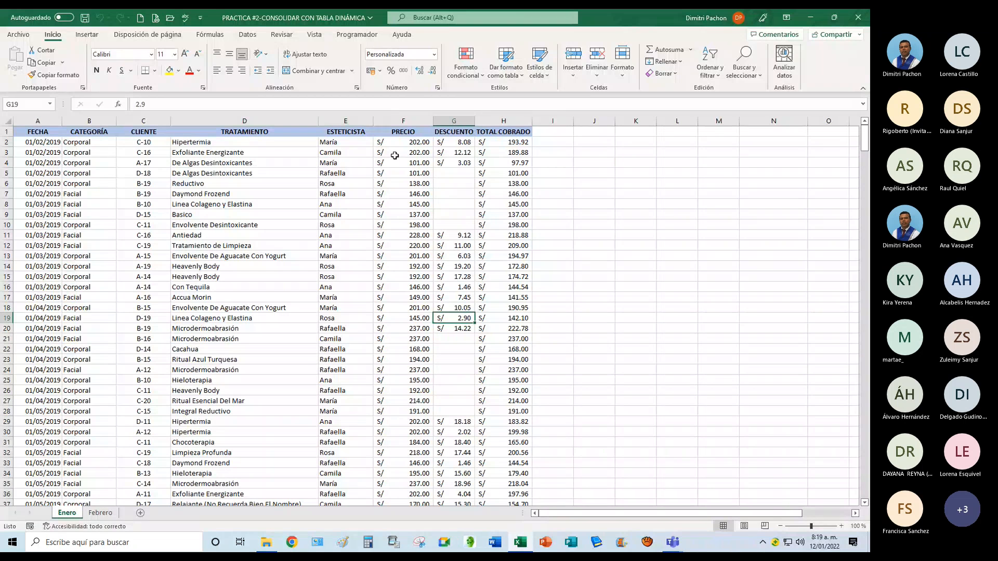
left_click(501, 140)
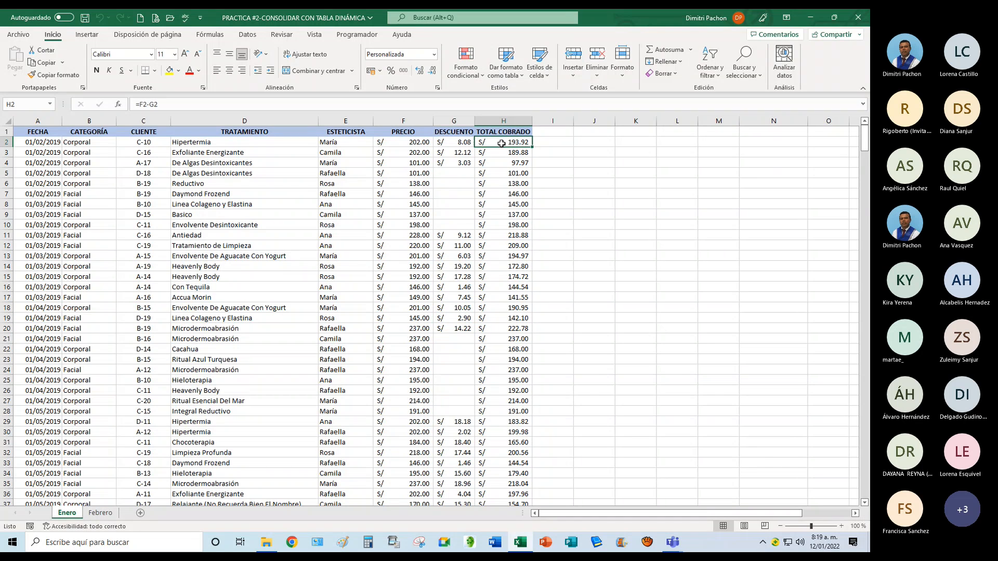
left_click(98, 514)
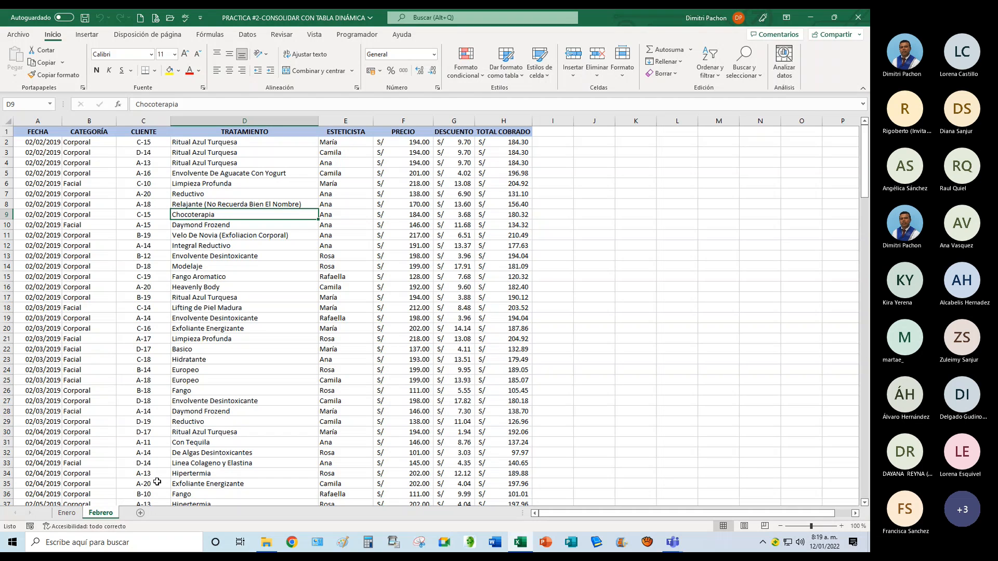
left_click(327, 196)
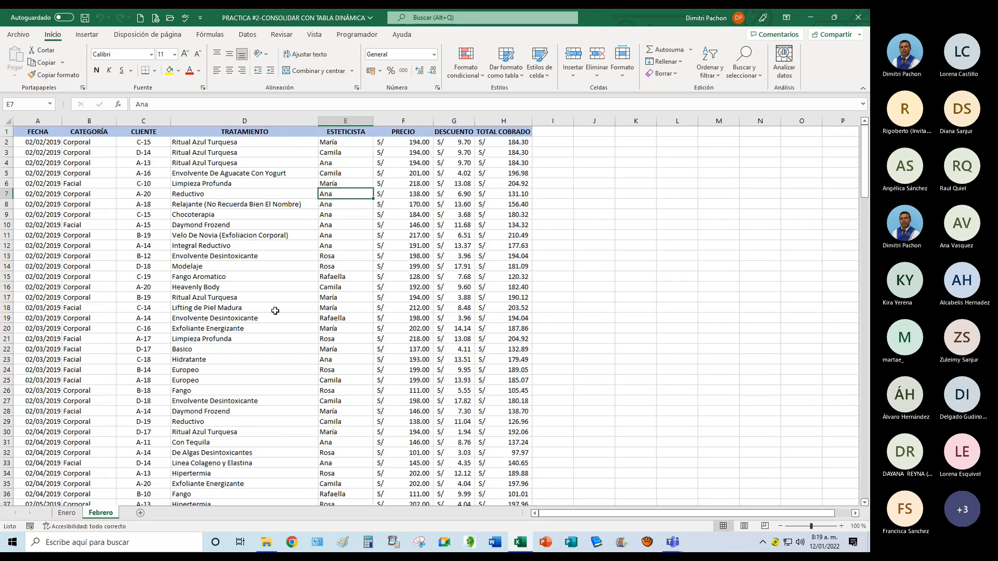
Add a blank sheet after Febrero and set up a pivot table there from multiple consolidation ranges with a single page field.
left_click(140, 513)
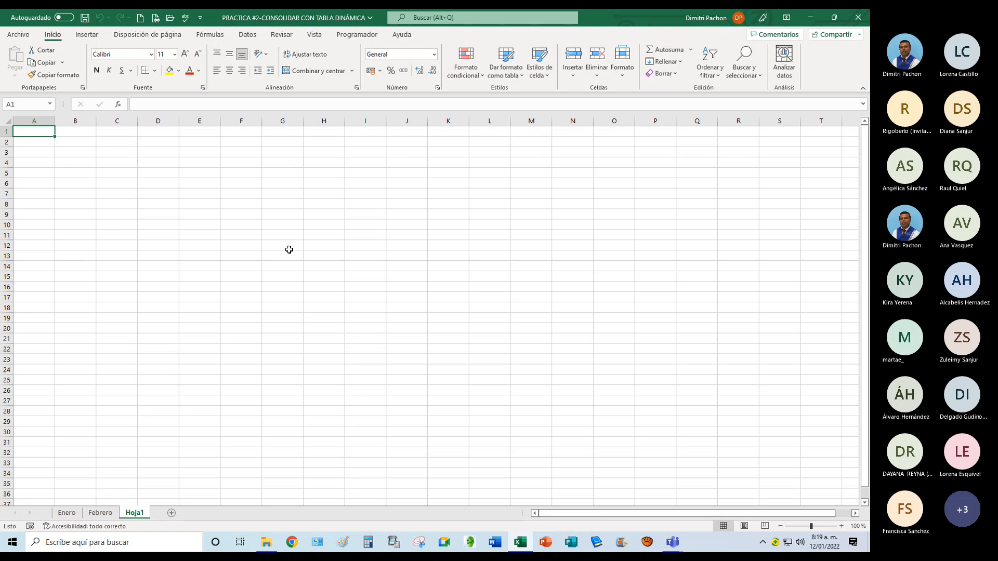
key("alt+t")
key("b")
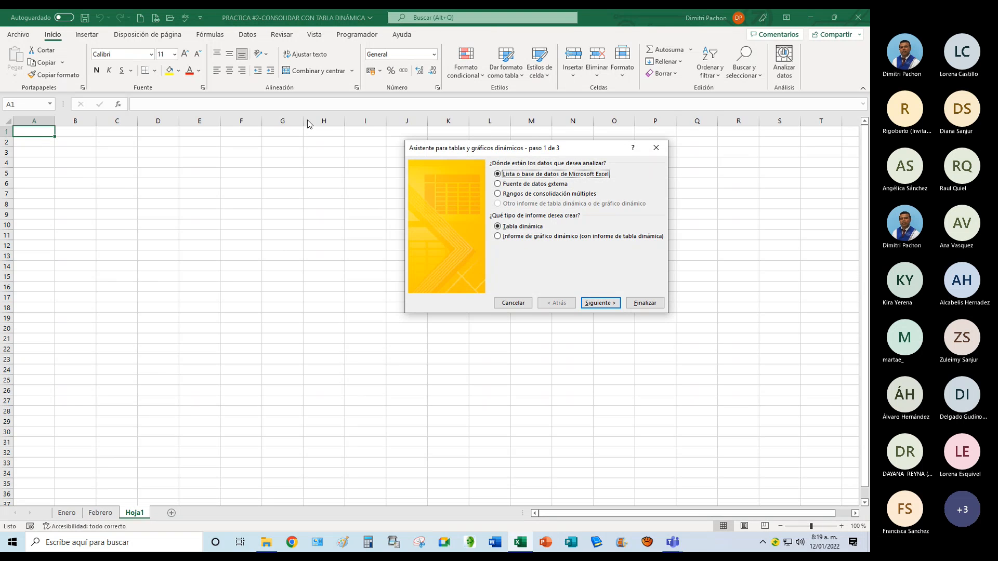
left_click(538, 195)
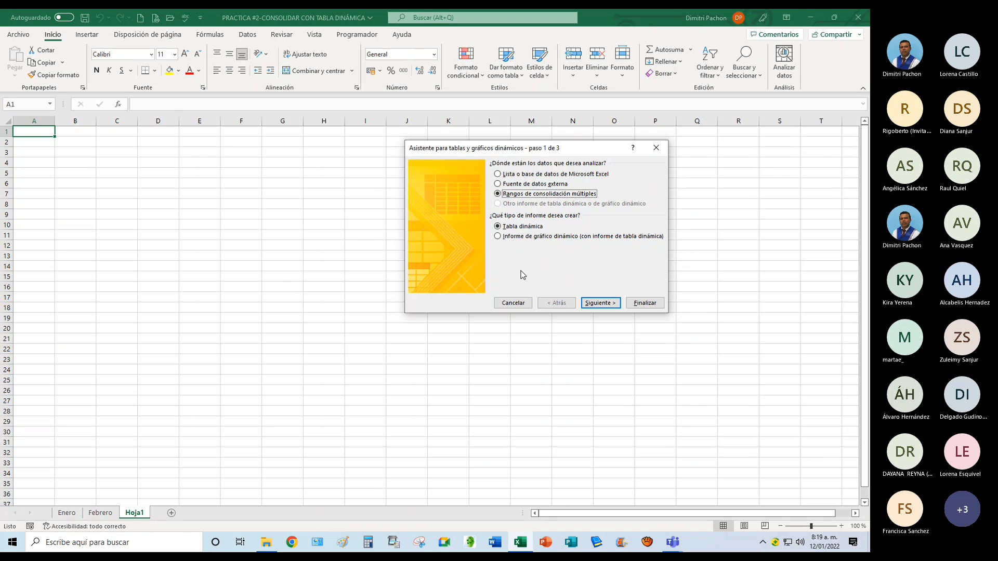
left_click(601, 303)
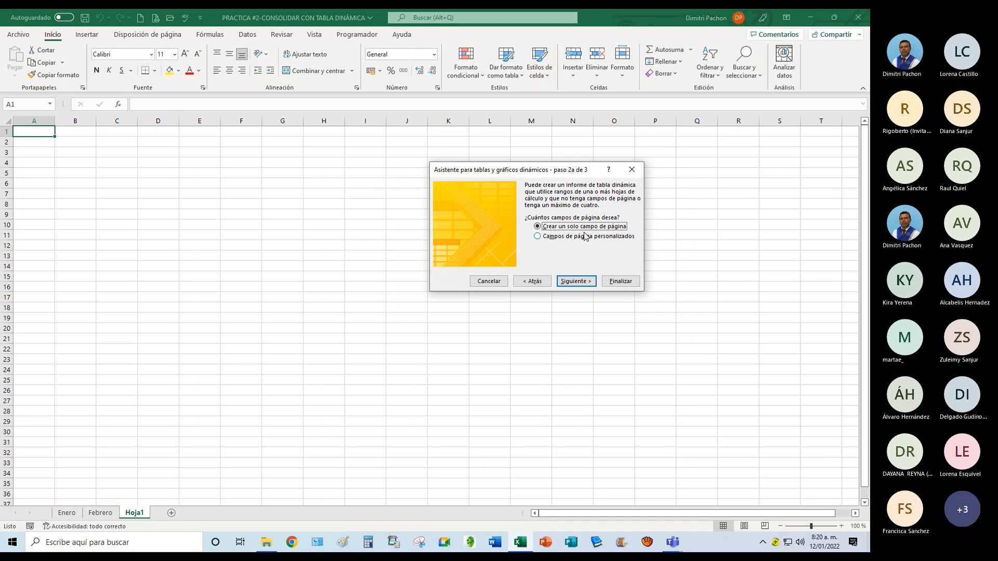
left_click(572, 279)
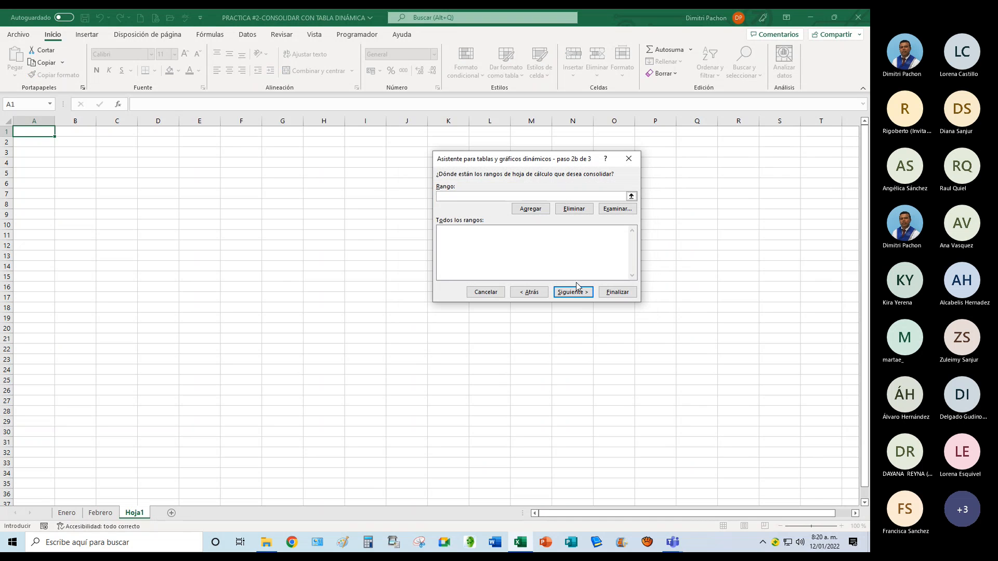
Add the range A1:H345 of the Enero sheet to the list of ranges to consolidate.
left_click(631, 196)
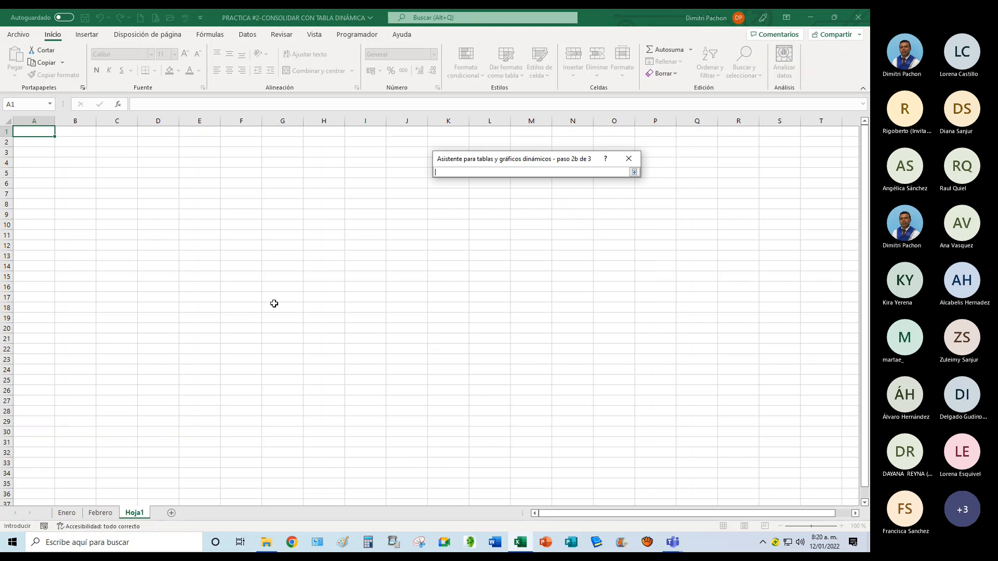
left_click(67, 513)
left_click_drag(49, 134, 498, 444)
left_click(634, 172)
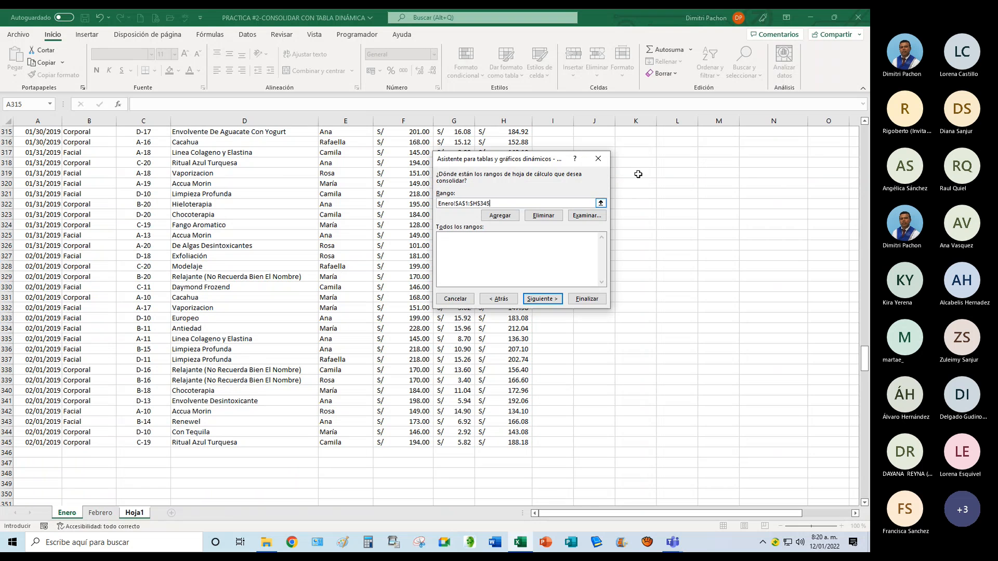
left_click(503, 216)
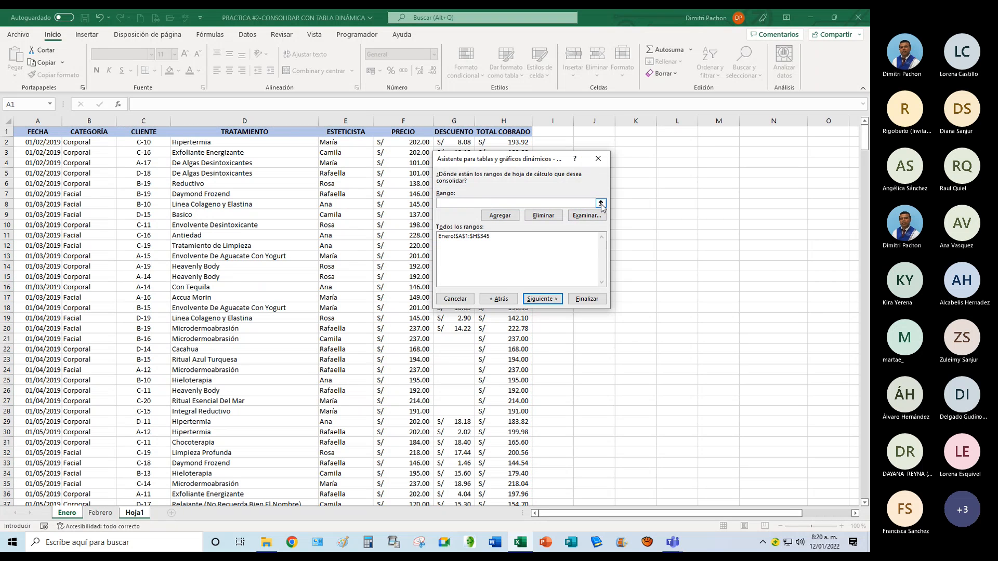
Add the range A1:H194 of the Febrero sheet to the consolidation ranges.
left_click(600, 203)
left_click(101, 512)
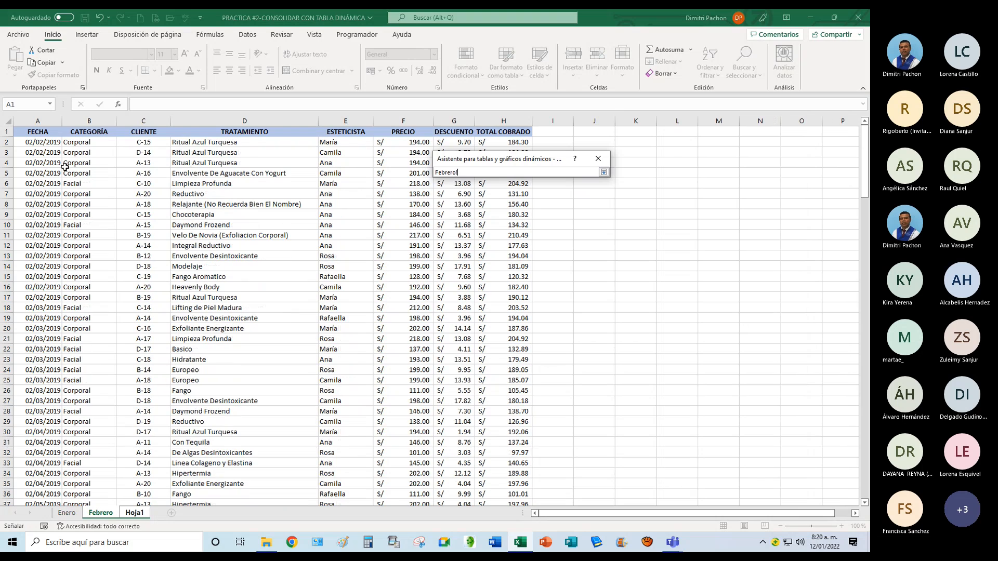
left_click_drag(44, 131, 487, 433)
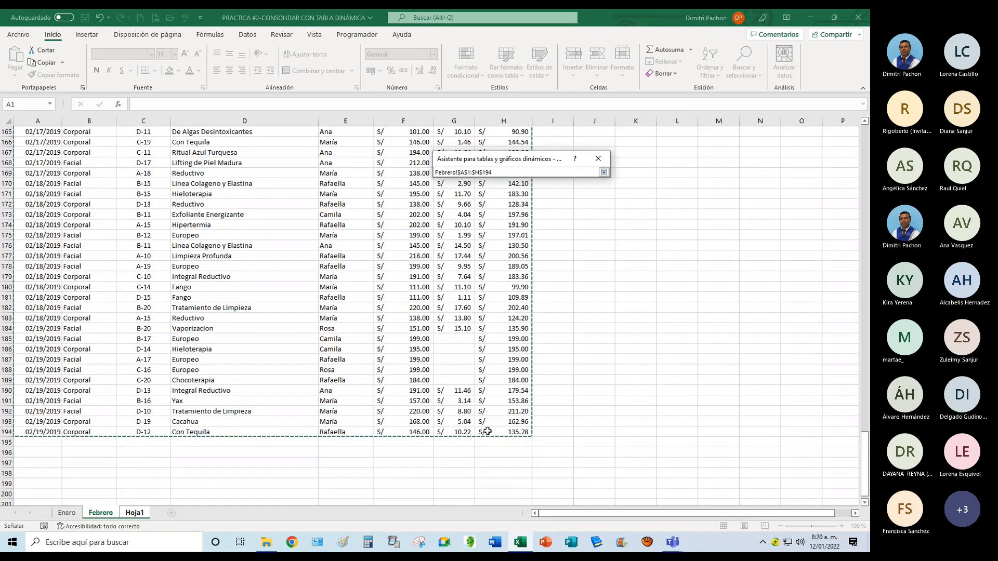
left_click(604, 172)
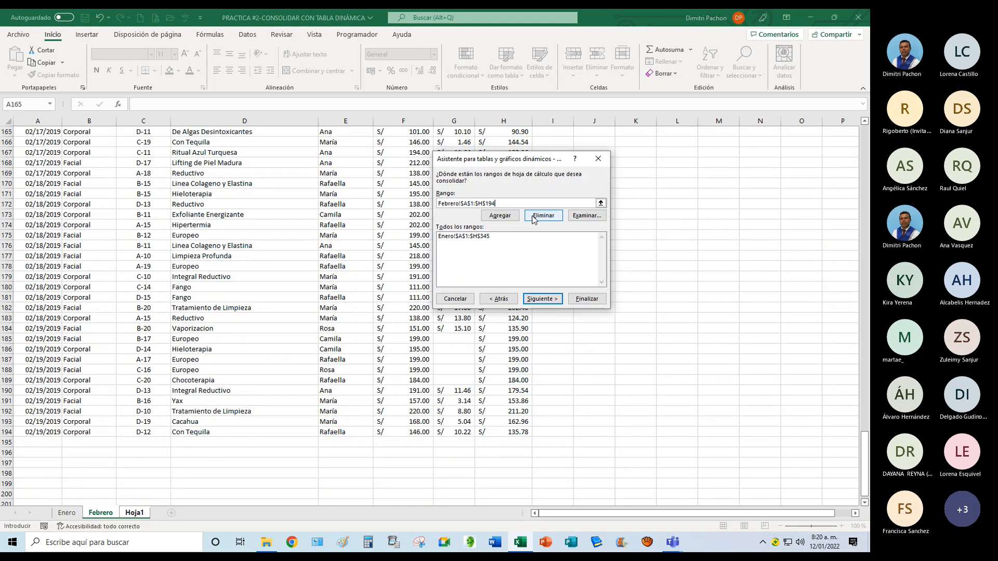
left_click(498, 217)
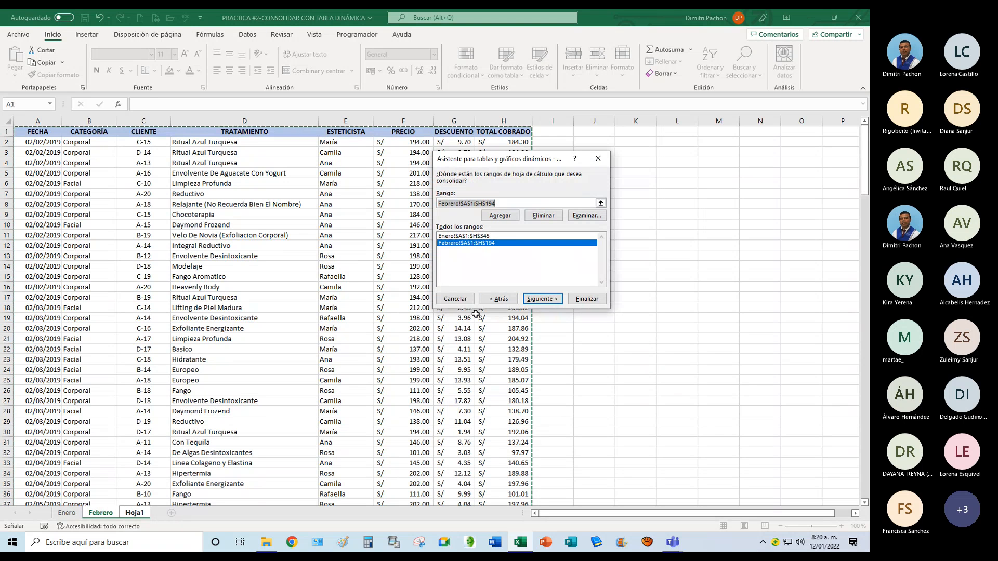
left_click(523, 271)
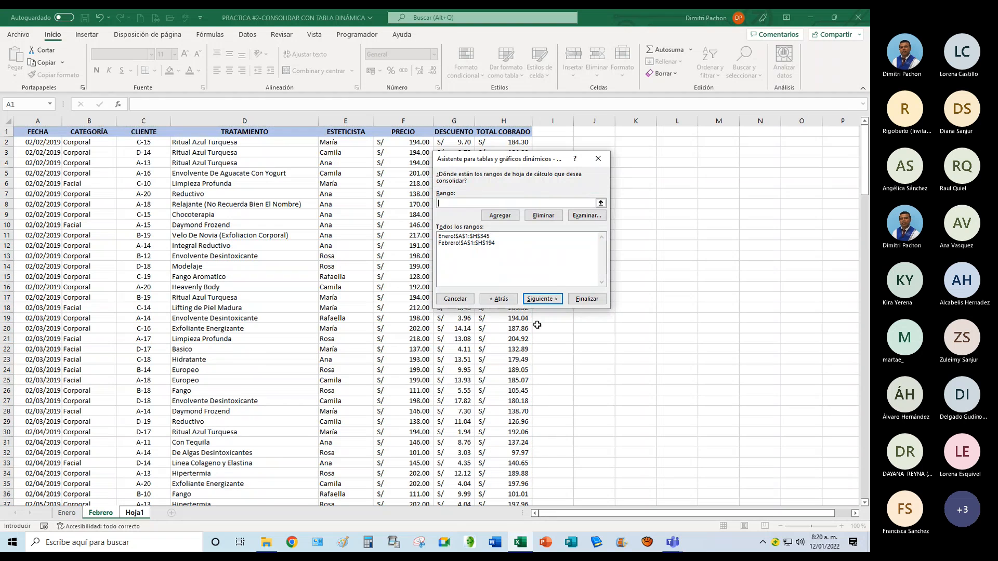
Place the consolidated pivot table on the existing sheet Hoja1 at cell A1 and finish the wizard.
left_click(541, 298)
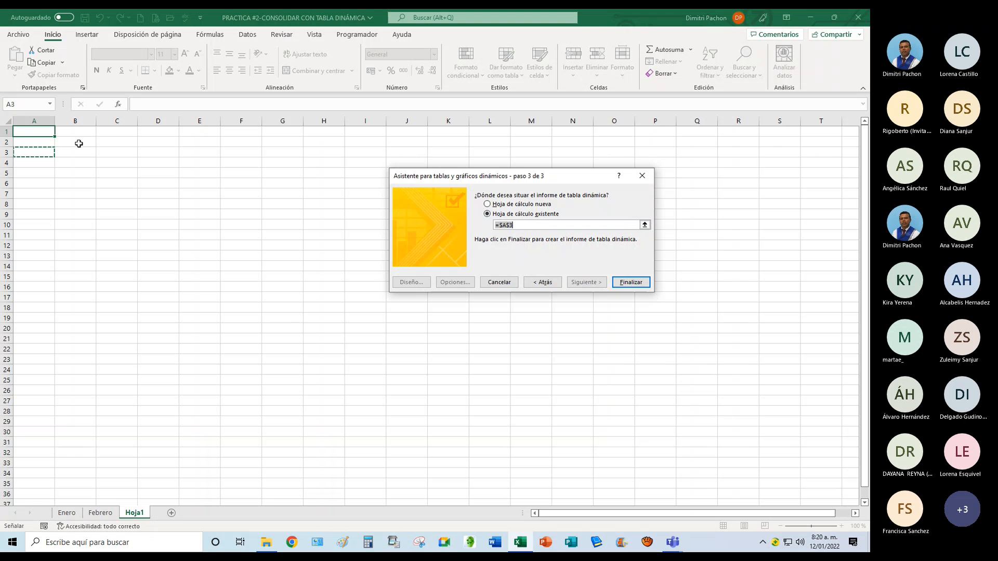
left_click(45, 133)
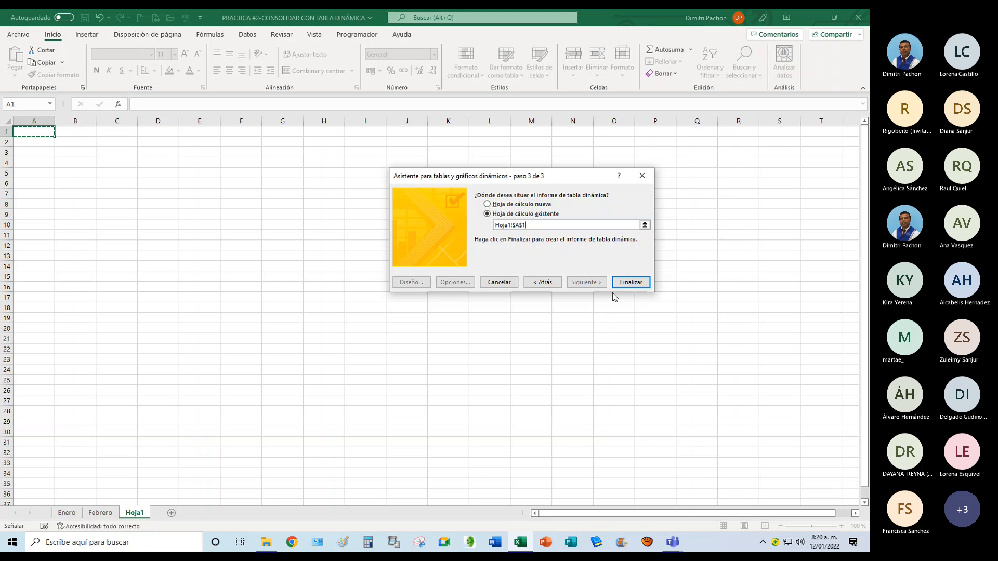
left_click(626, 283)
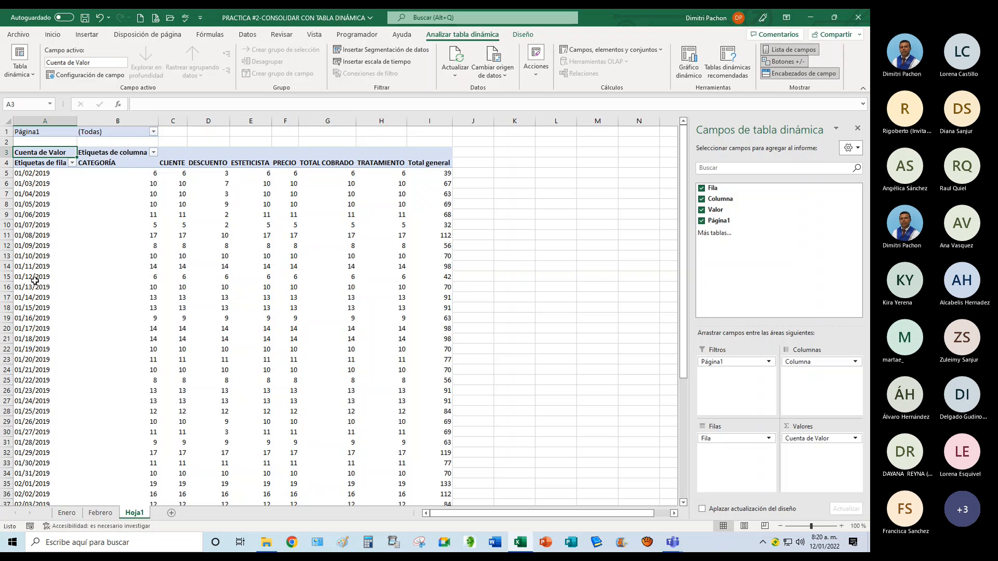
Examine the pivot table's row date and column heading filter lists, and compare its dates with the records on the Enero sheet.
left_click(58, 237)
left_click(268, 244)
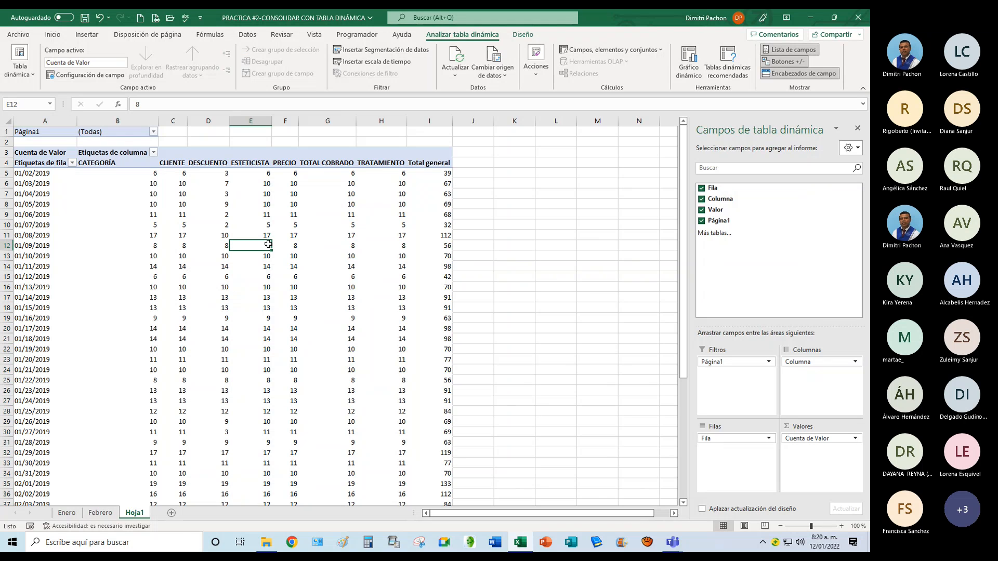
left_click(72, 163)
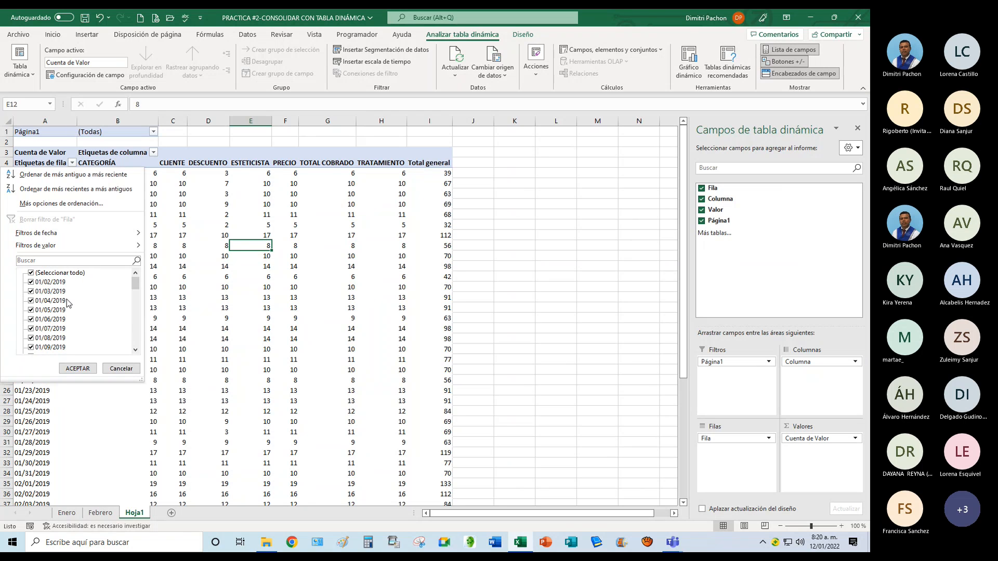
scroll(68, 303, "down", 10)
scroll(68, 303, "up", 10)
left_click(113, 234)
key("Escape")
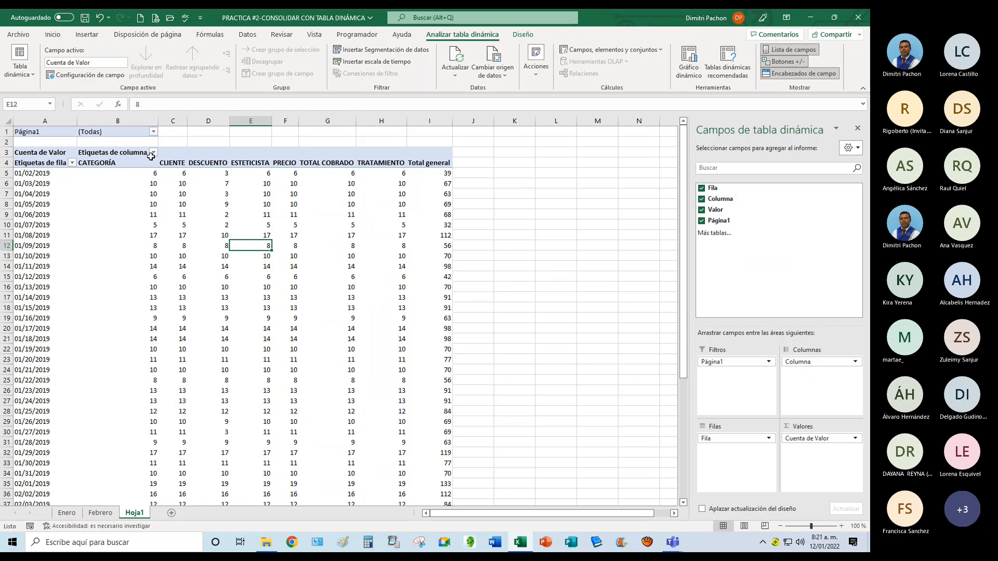
left_click(153, 153)
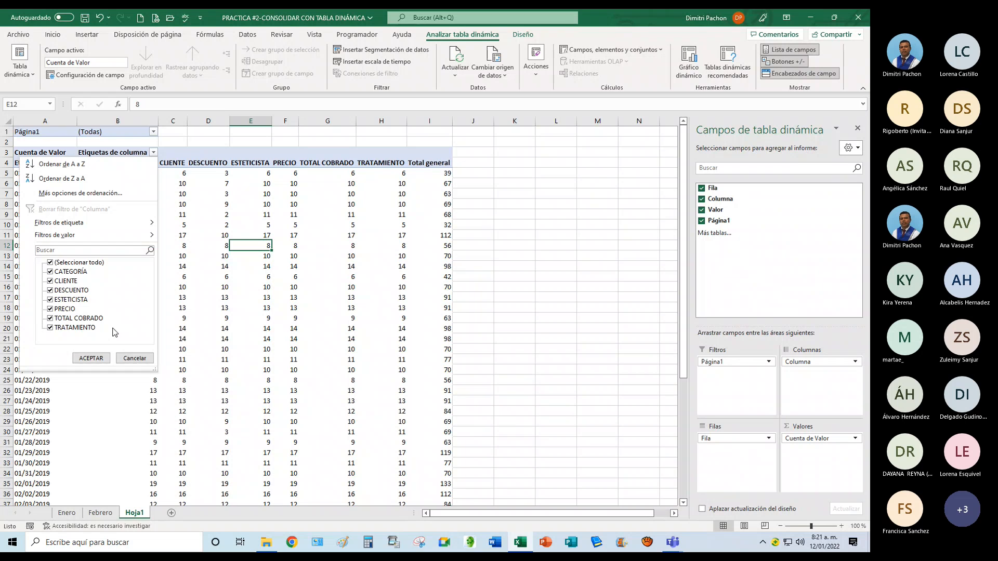
left_click(91, 358)
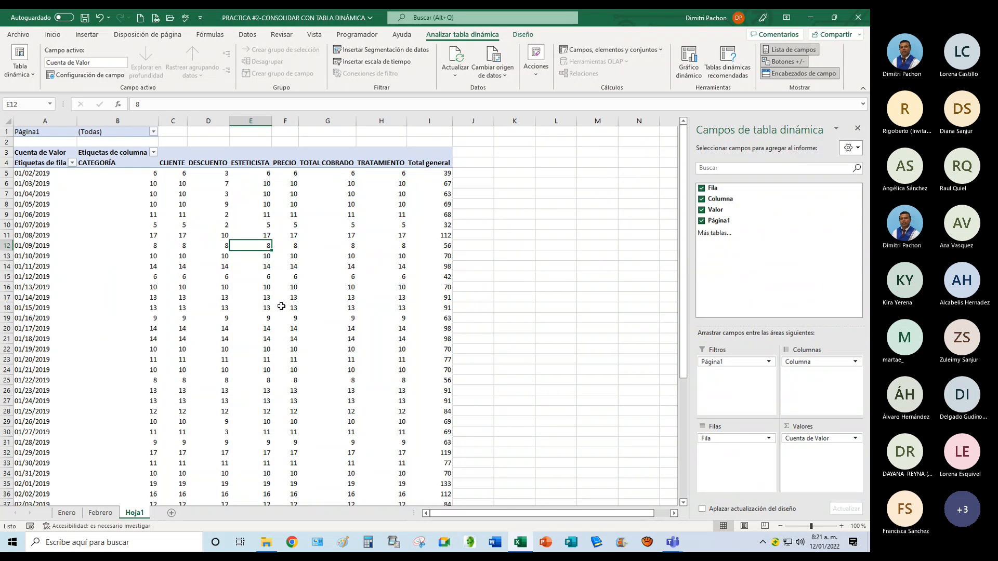
left_click(189, 300)
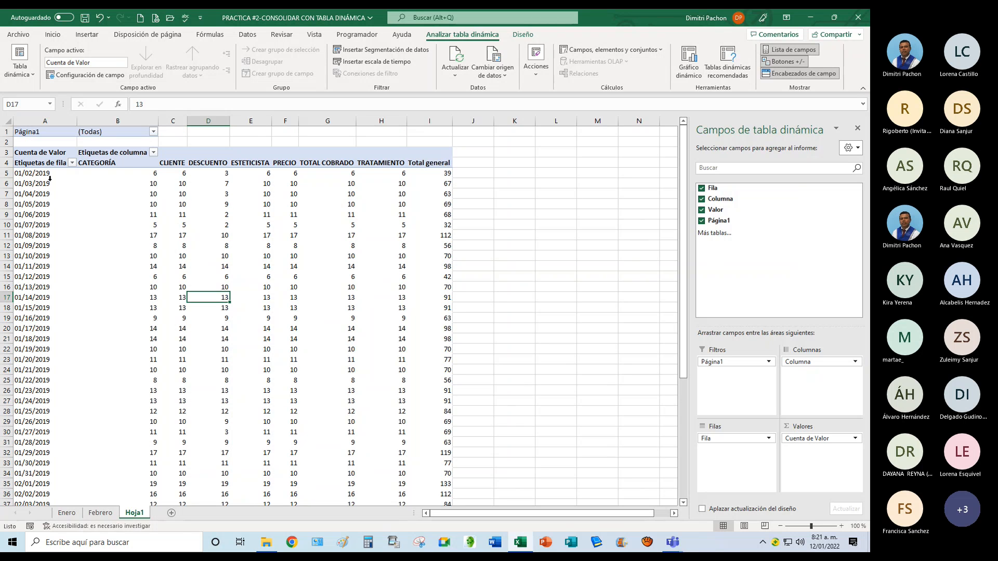
left_click(68, 513)
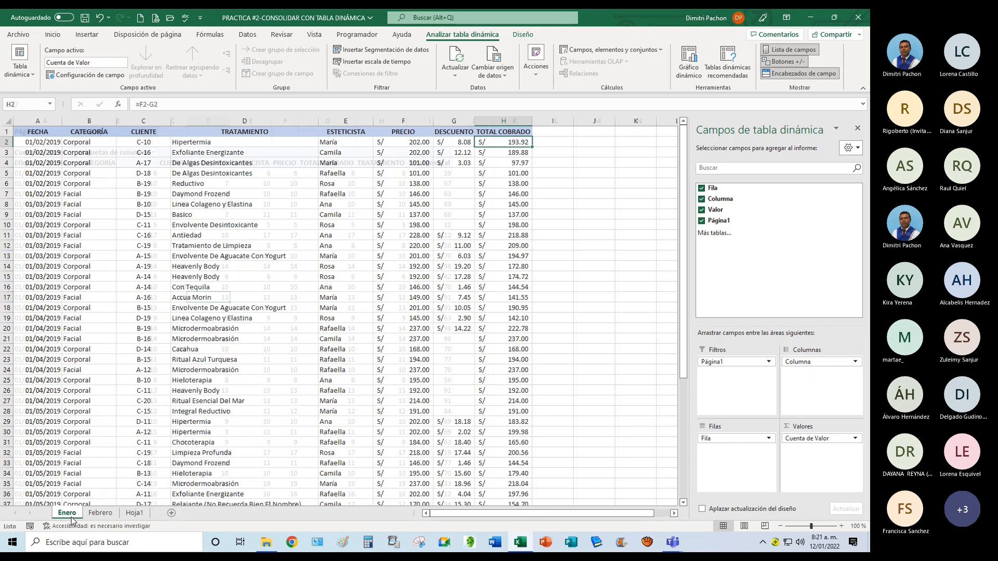
left_click(40, 143)
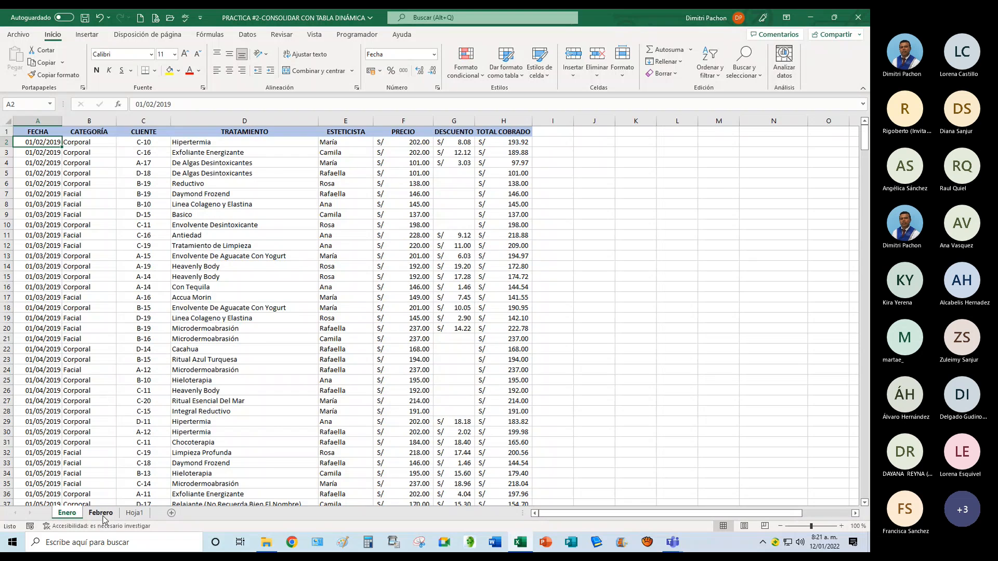
left_click(134, 512)
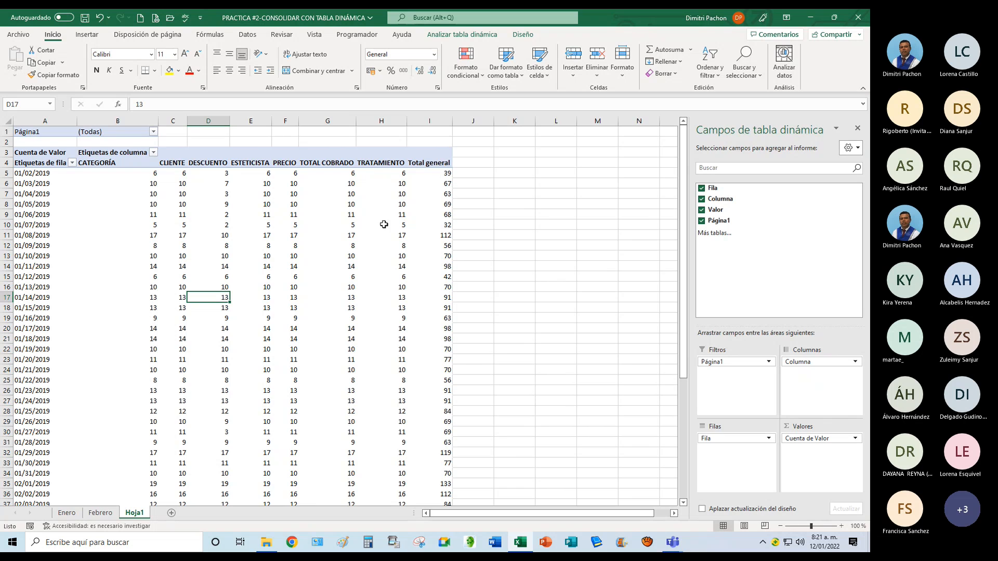
Reopen the pivot table wizard for the Hoja1 table, review its page field option and consolidation ranges, and close it without changes.
left_click(174, 203)
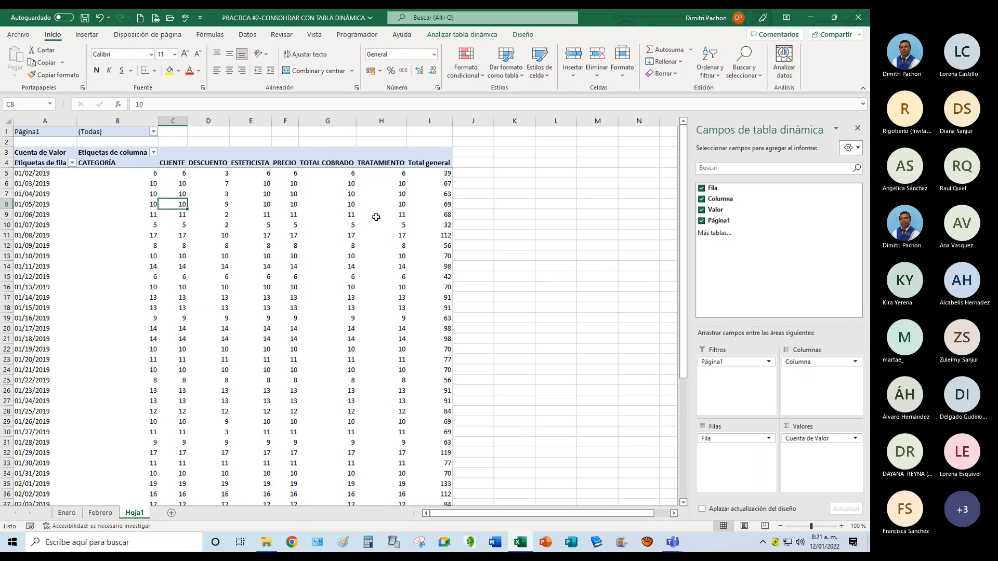
mouse_move(375, 217)
key("alt+d")
key("p")
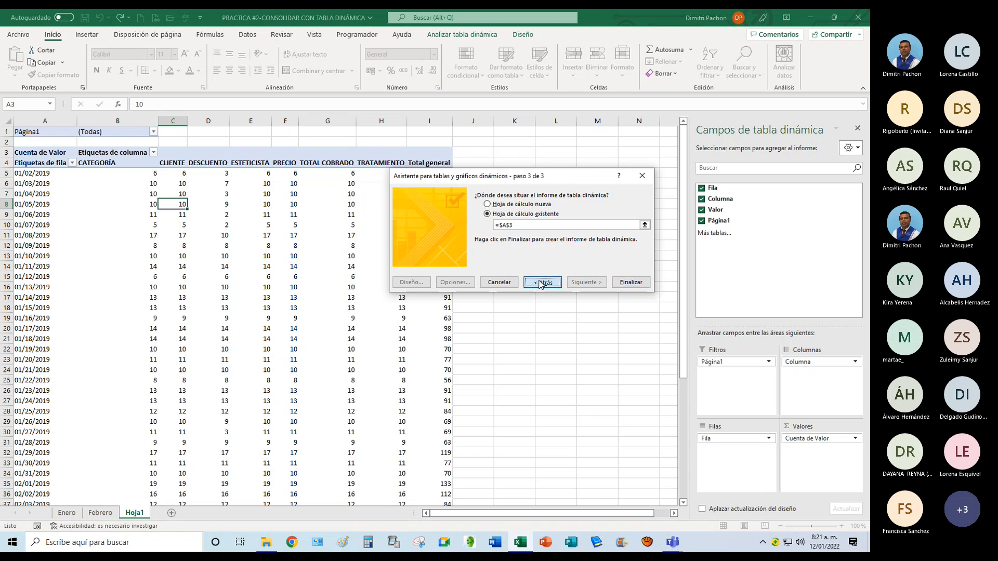
left_click(542, 281)
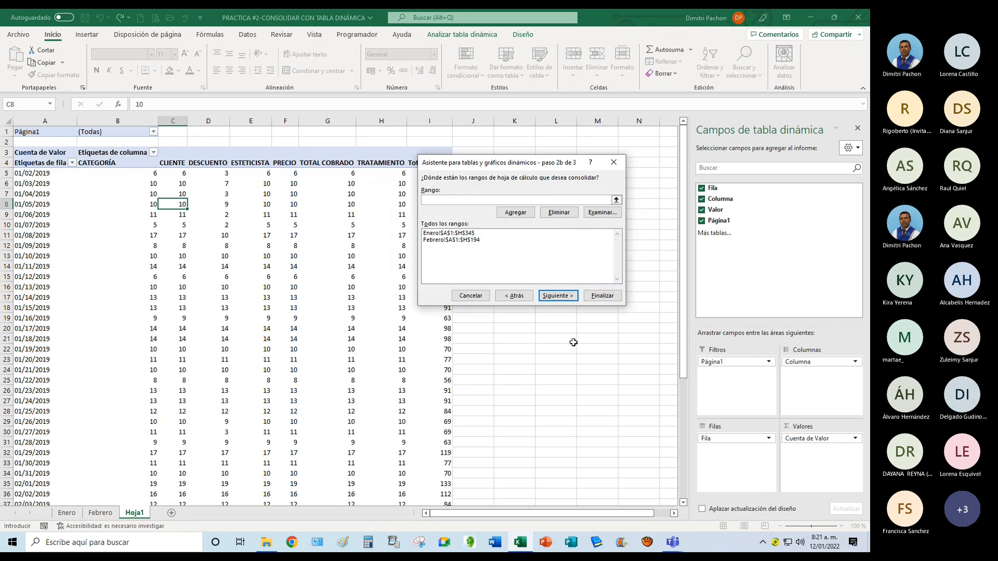
left_click(514, 295)
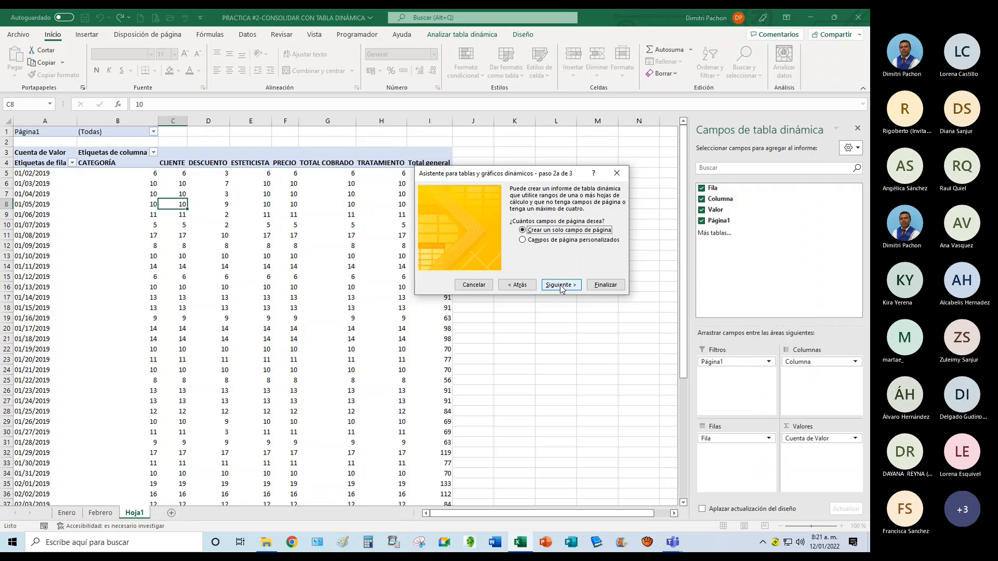
left_click(566, 286)
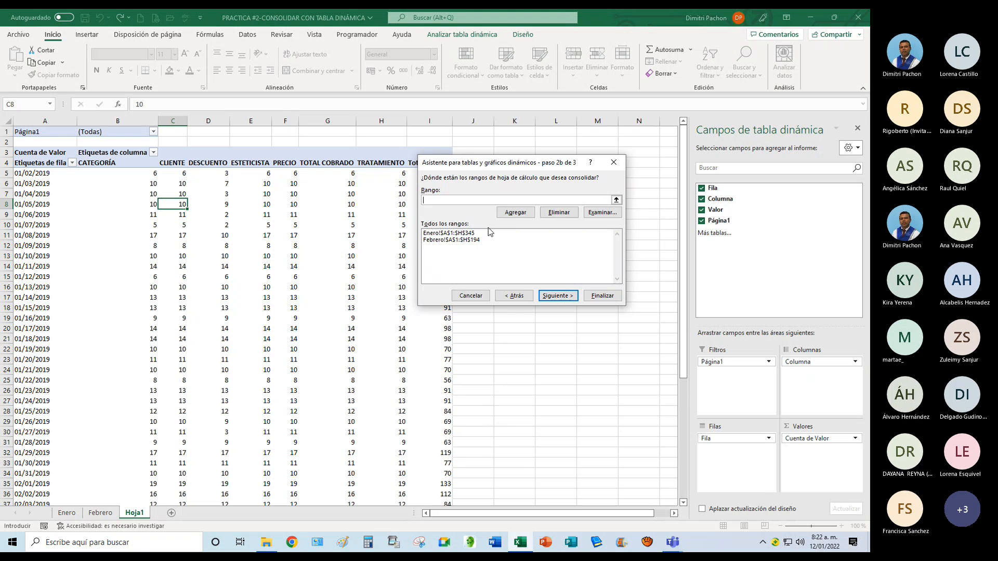
left_click(613, 162)
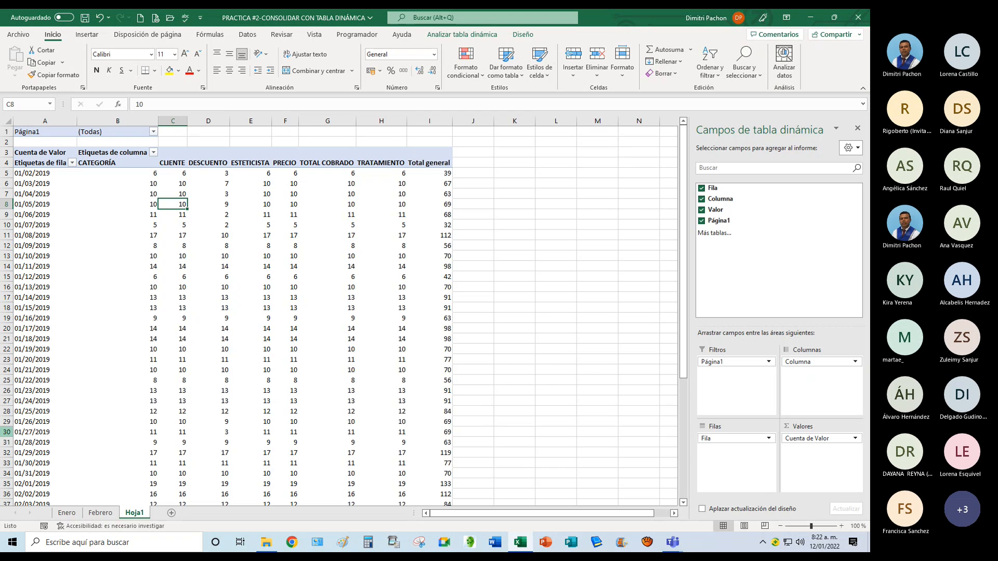
Check the summary settings of the Cuenta de Valor field and the row label filter without changing anything.
left_click(789, 441)
left_click(779, 424)
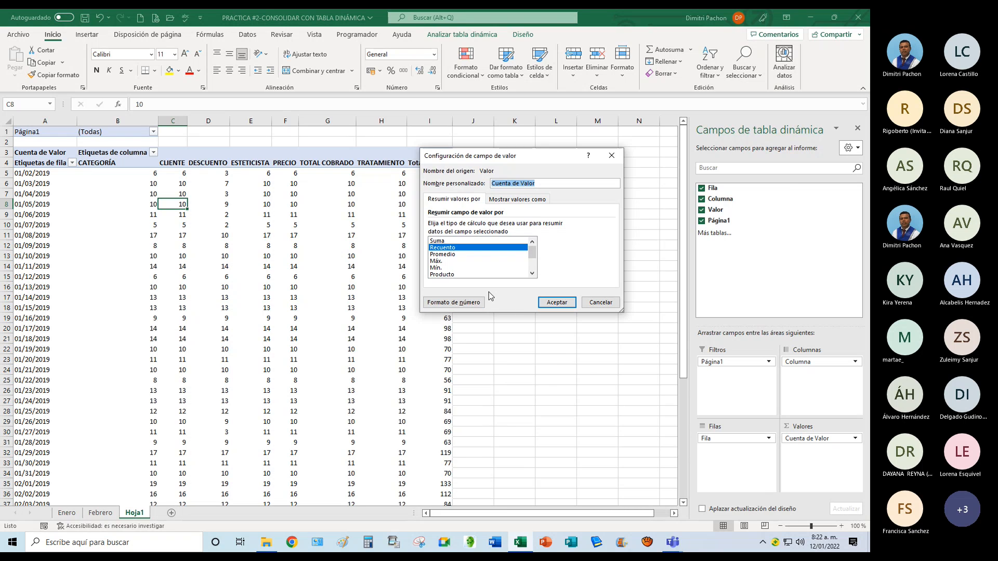
left_click(609, 161)
left_click(222, 359)
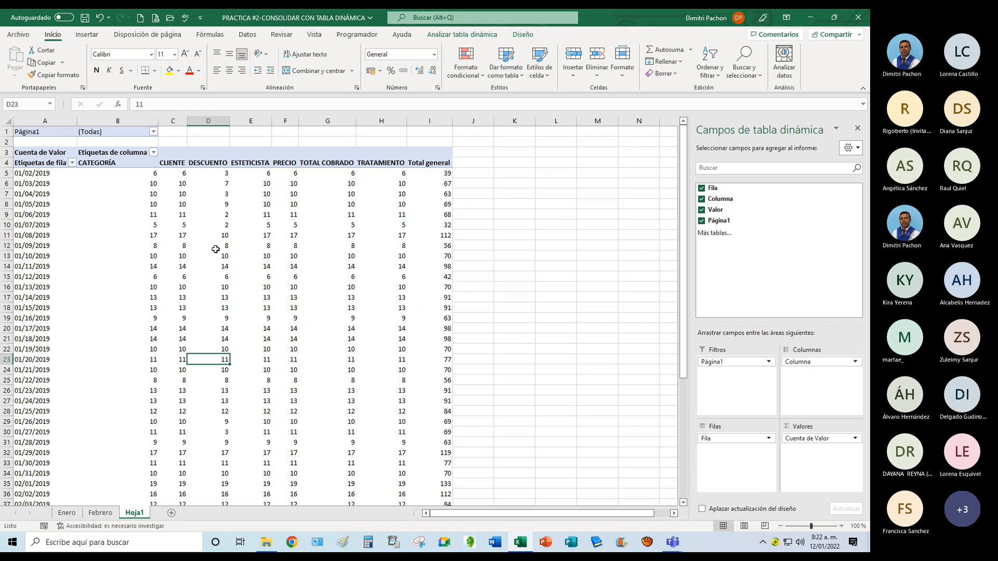
left_click(72, 163)
left_click(72, 164)
Add a blank sheet after Hoja1, open the pivot table wizard from cell D12 and close it without creating a table.
left_click(171, 513)
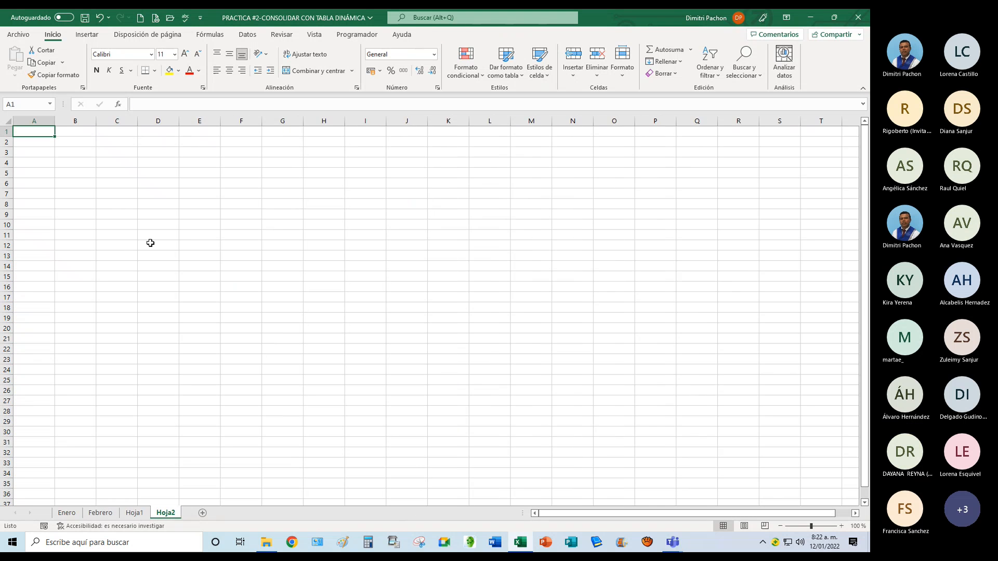
left_click(150, 243)
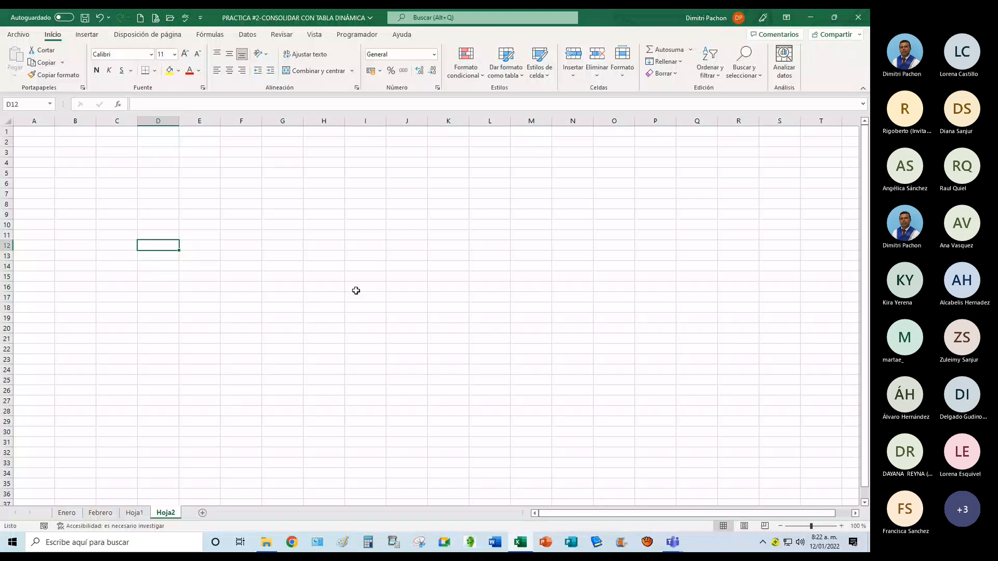
key("alt+d")
key("p")
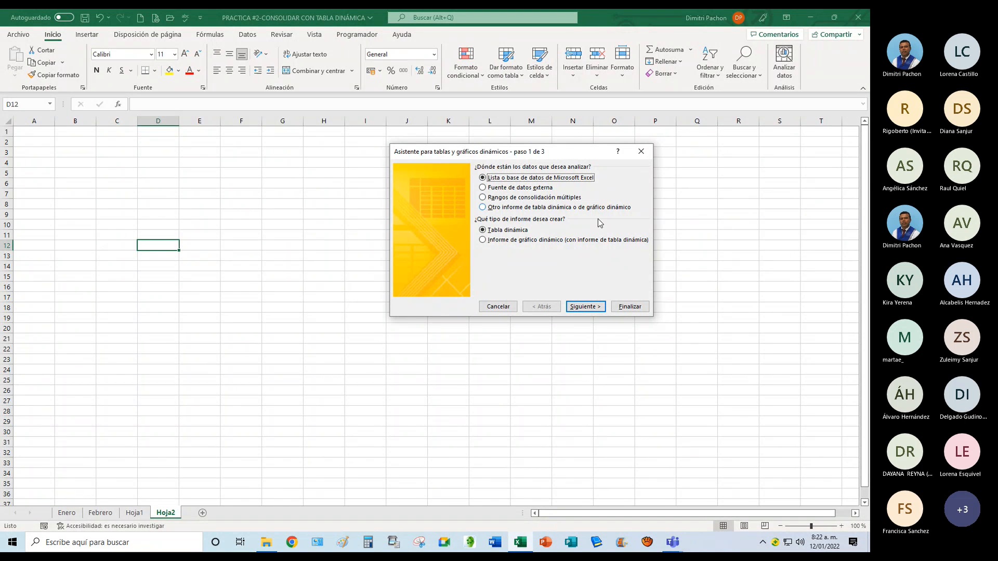
left_click(642, 154)
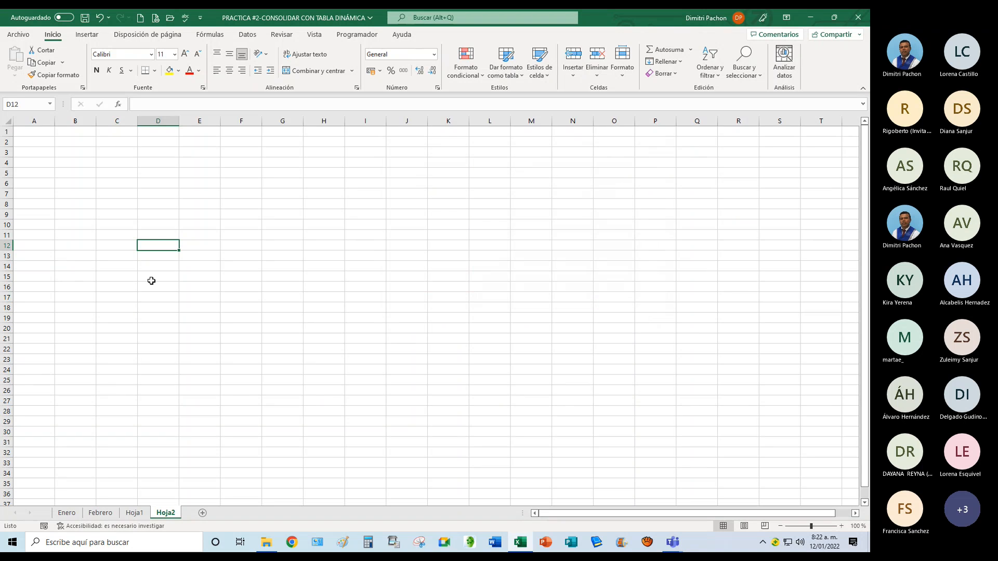
Enter the shortcut note "ALT + T + B" in cell D12 of Hoja2 and enlarge its font.
type("ALT + T + B")
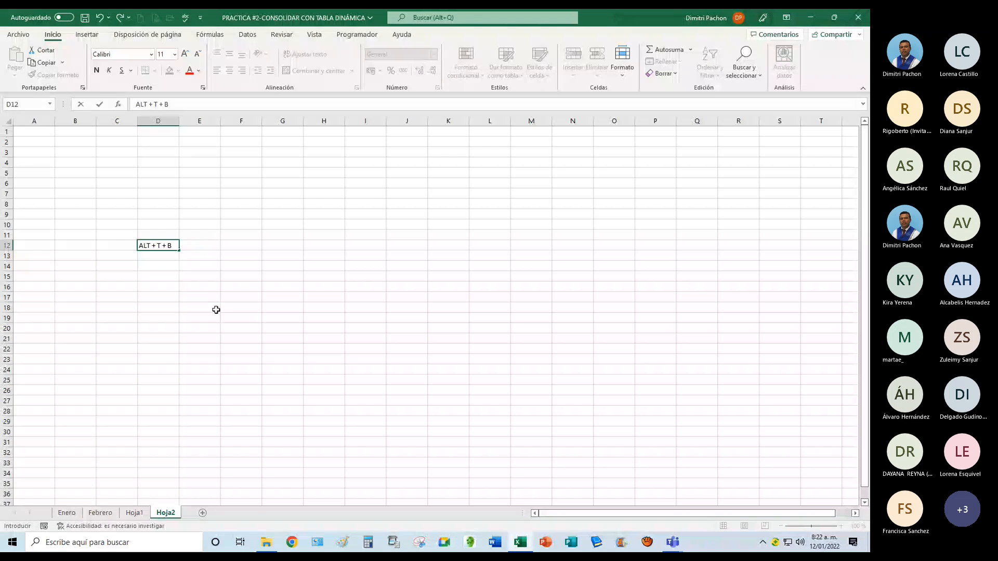
key("ctrl+Return")
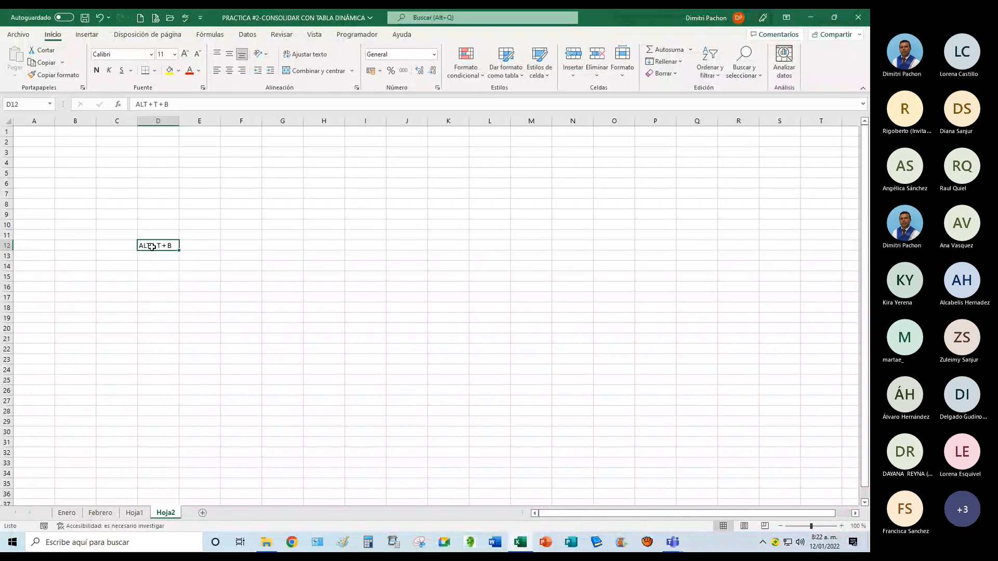
left_click(184, 54)
left_click(184, 53)
left_click(185, 53)
left_click(184, 53)
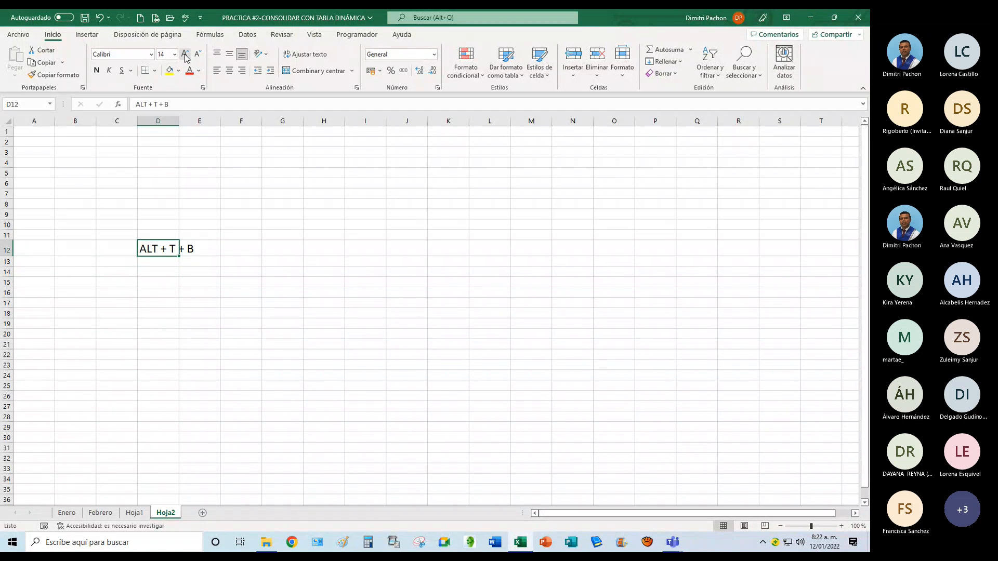
Enlarge the font of the shortcut note in cell D12 of Hoja2 several more sizes.
left_click(185, 53)
left_click(184, 53)
left_click(185, 54)
left_click(184, 54)
left_click(260, 341)
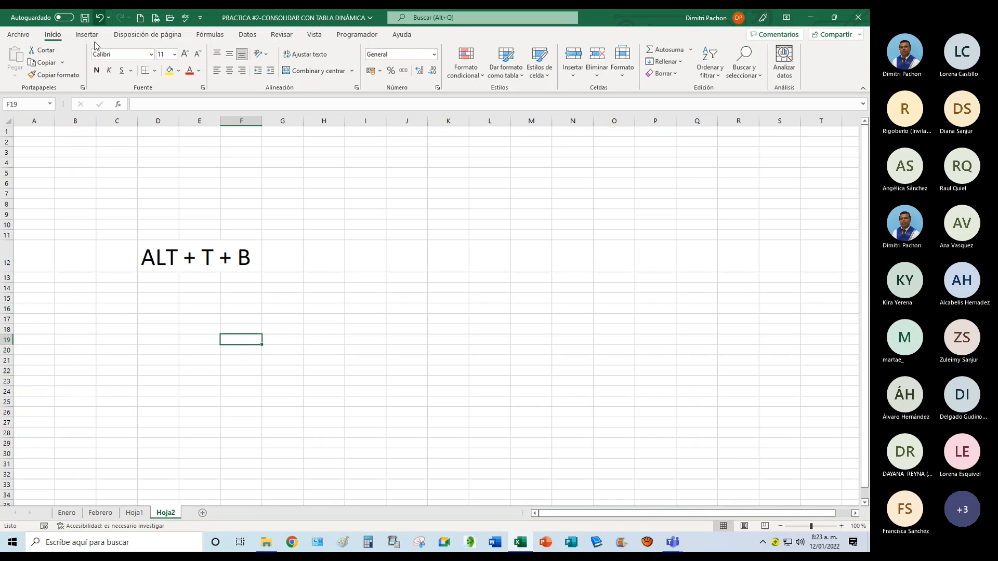
Delete the Hoja2 sheet that holds the shortcut note.
right_click(173, 512)
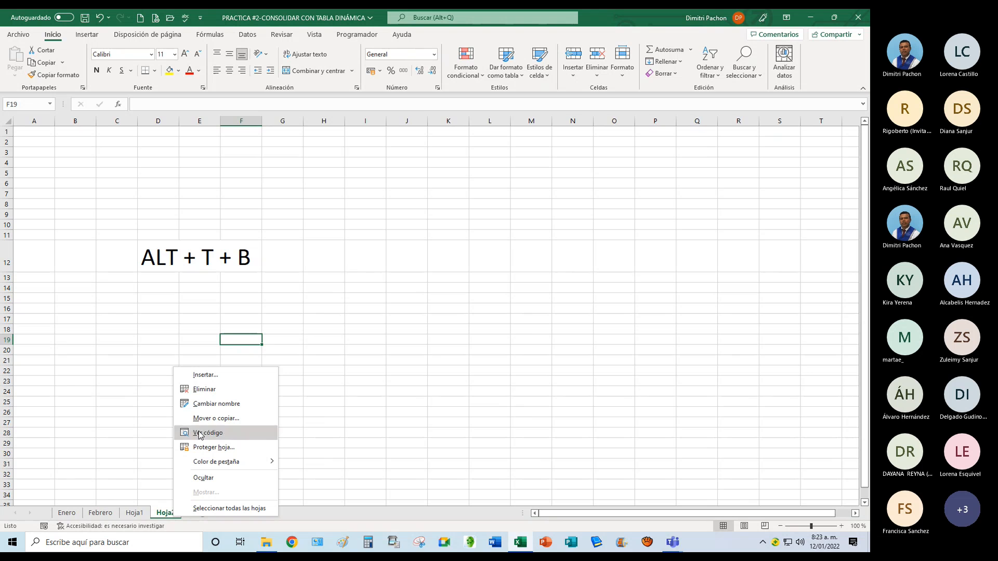
left_click(198, 389)
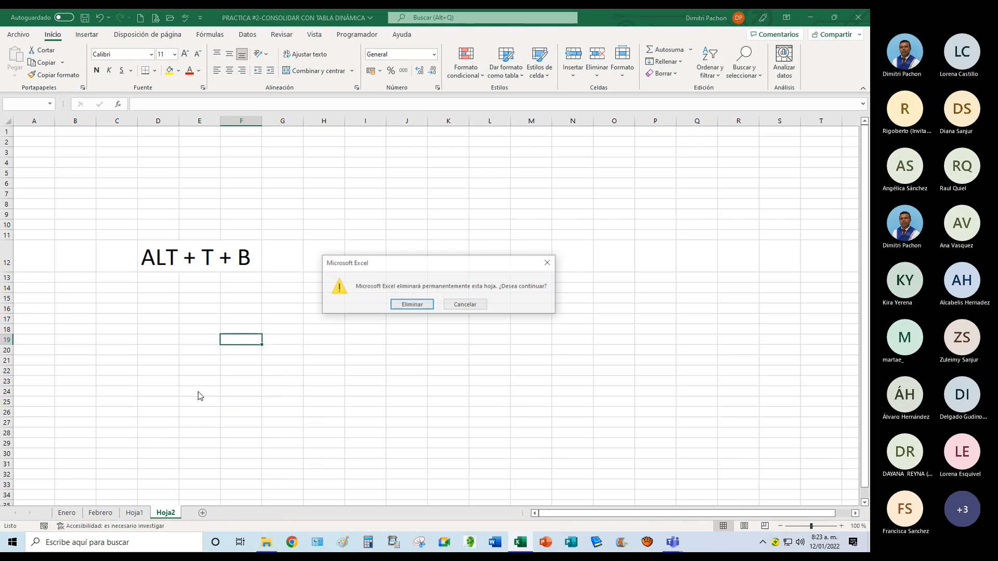
left_click(409, 305)
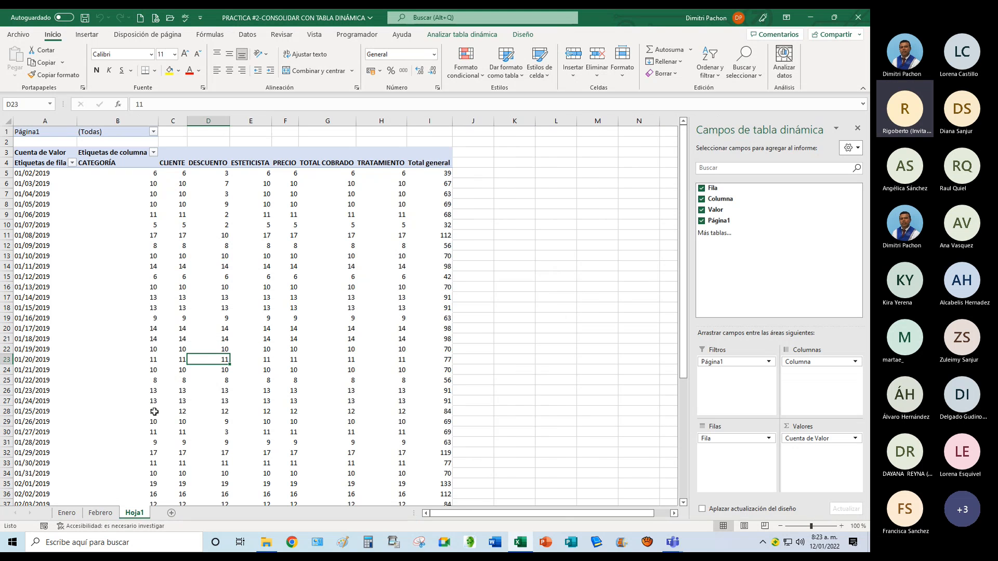
Reopen the pivot table wizard for the Hoja1 table, go back through its stages to the first one, and close it without changes.
left_click(113, 272)
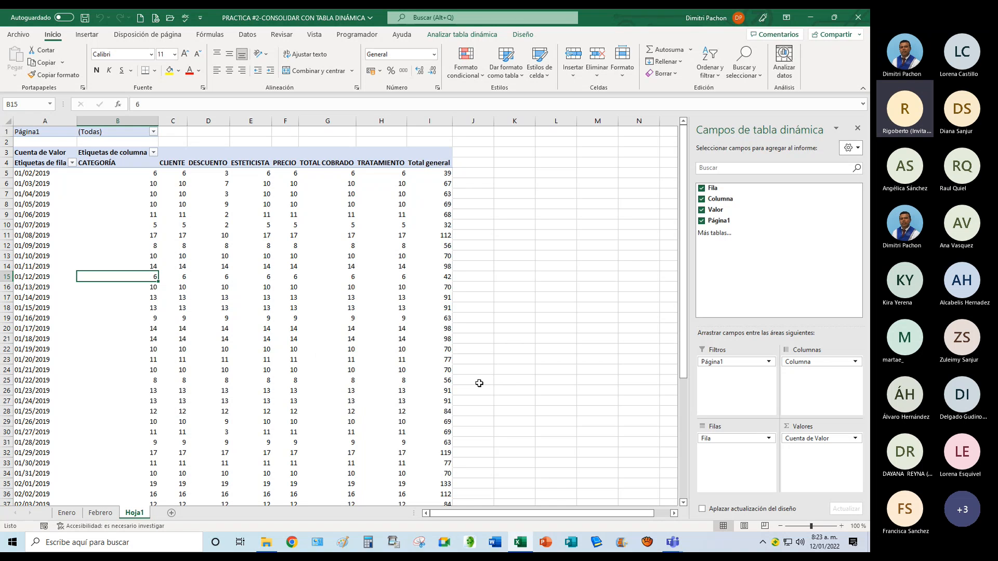
key("alt+d")
key("p")
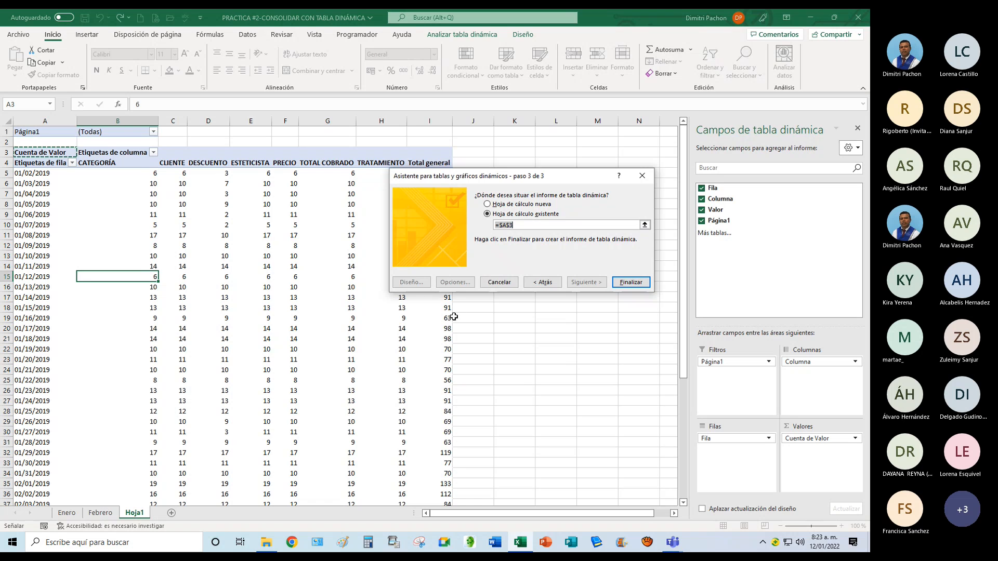
left_click(544, 282)
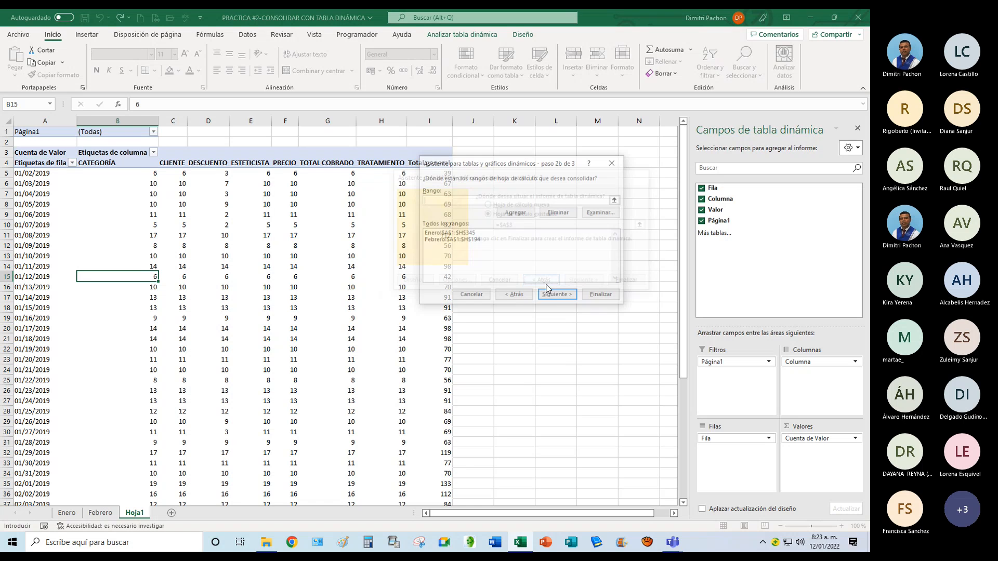
left_click(522, 298)
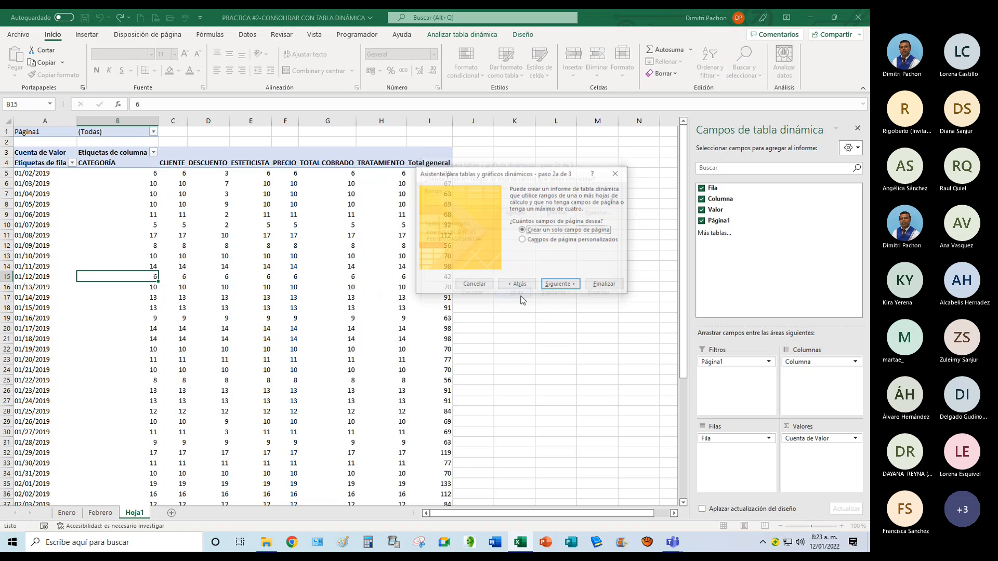
left_click(520, 284)
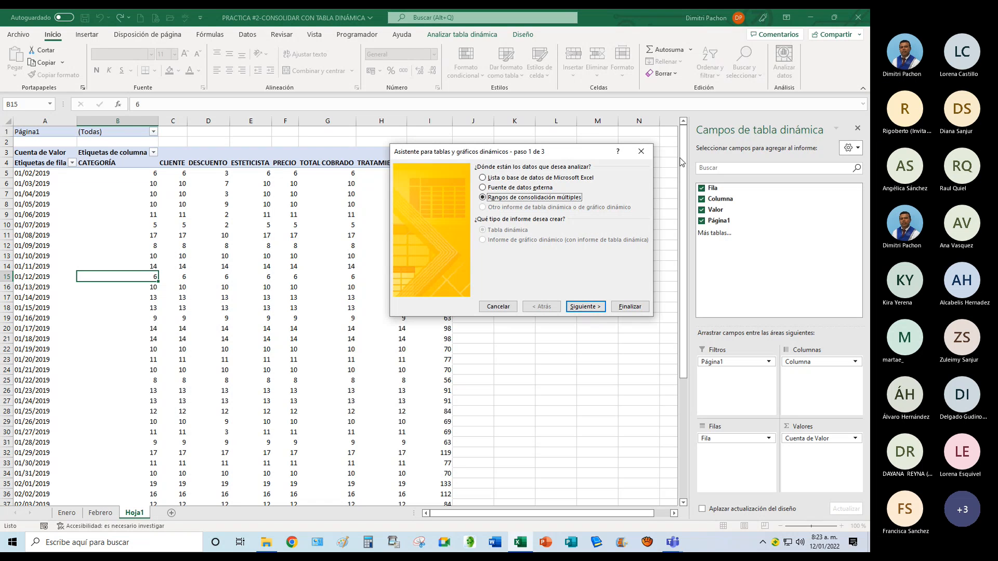
left_click(640, 151)
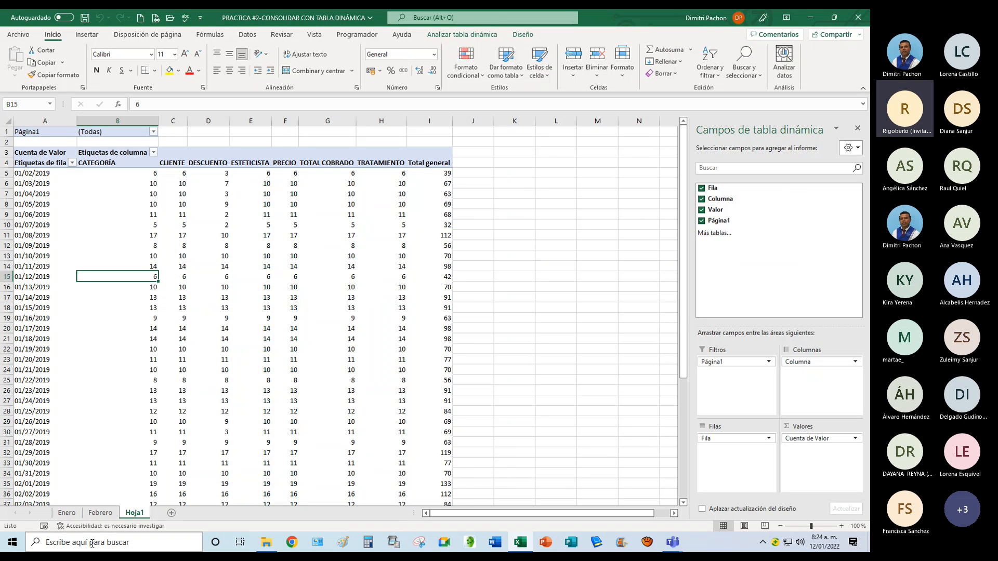
Look at the Enero source sheet and close the PRACTICA #2 workbook without saving.
left_click(108, 517)
left_click(66, 513)
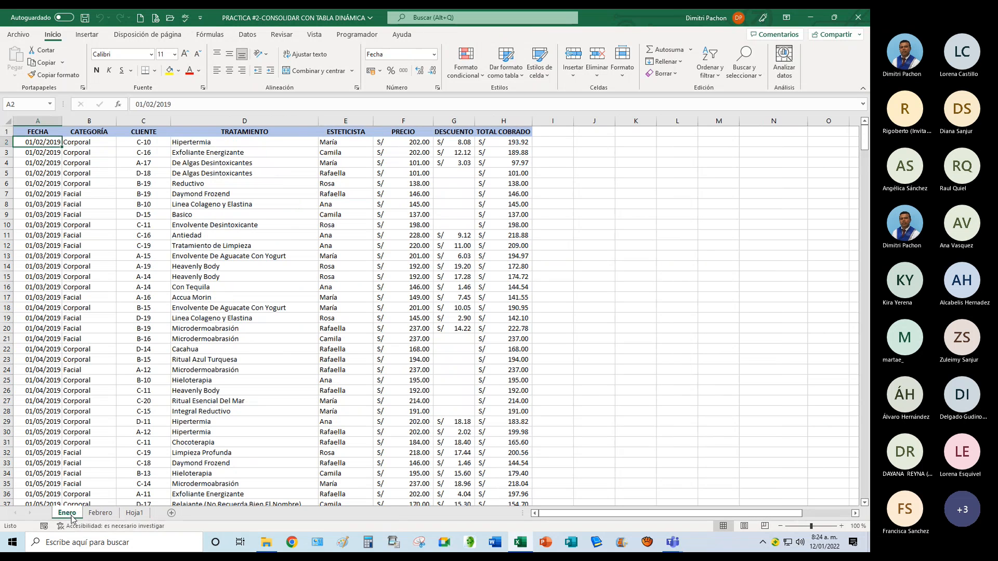
left_click(858, 17)
left_click(434, 292)
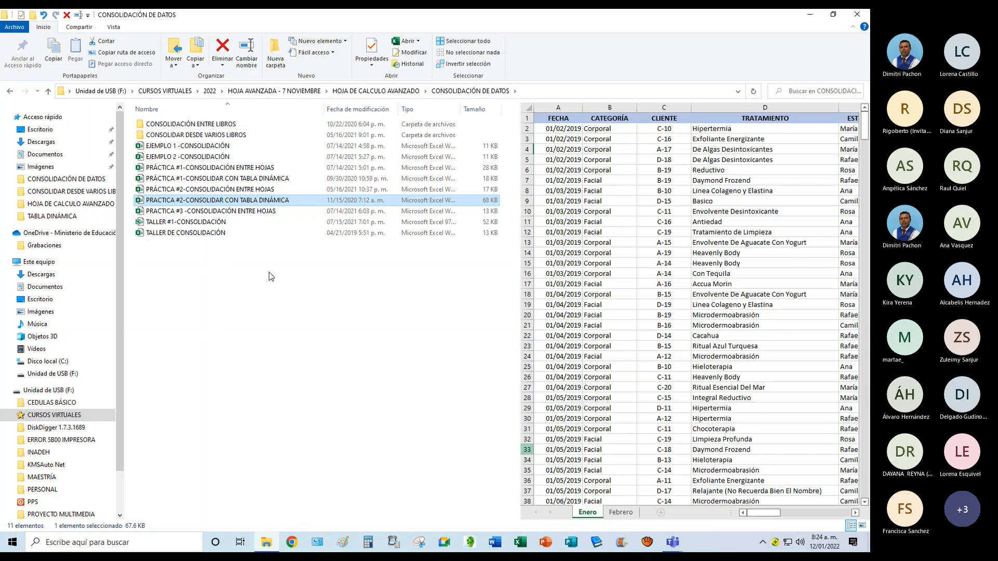
Open the workbook PRACTICA #3 -CONSOLIDACIÓN ENTRE HOJAS from the CONSOLIDACIÓN DE DATOS folder.
left_click(234, 214)
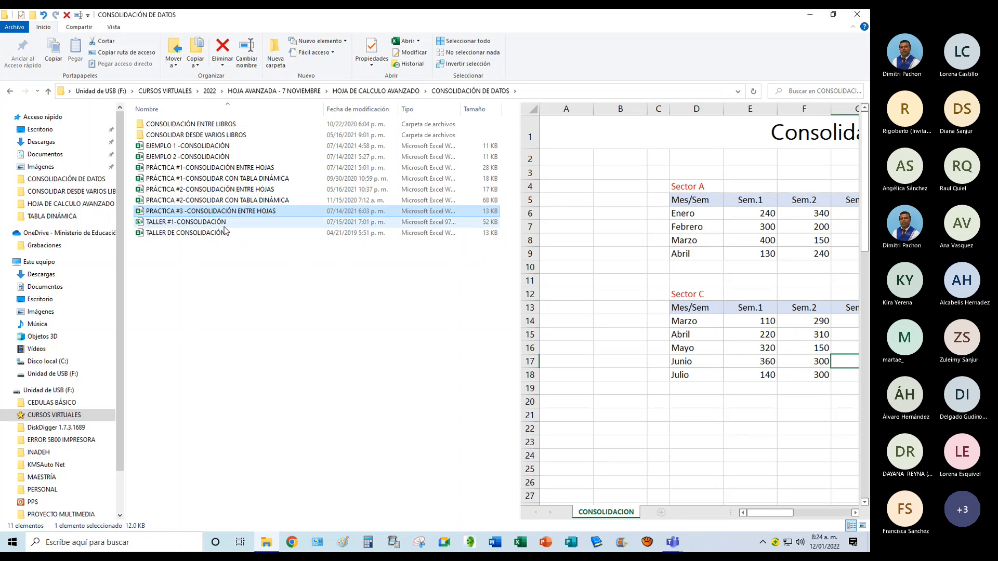
left_click(9, 92)
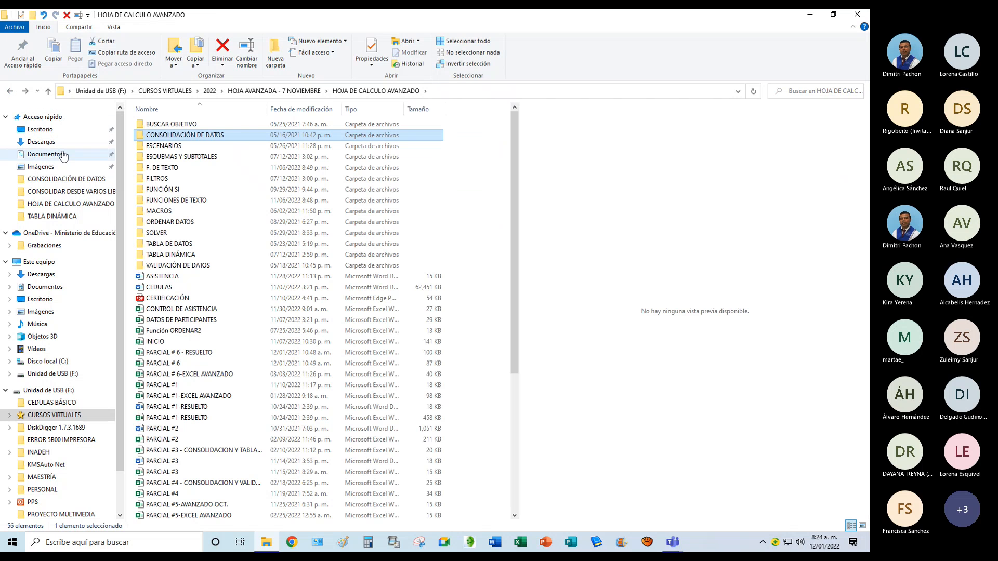
double_click(170, 136)
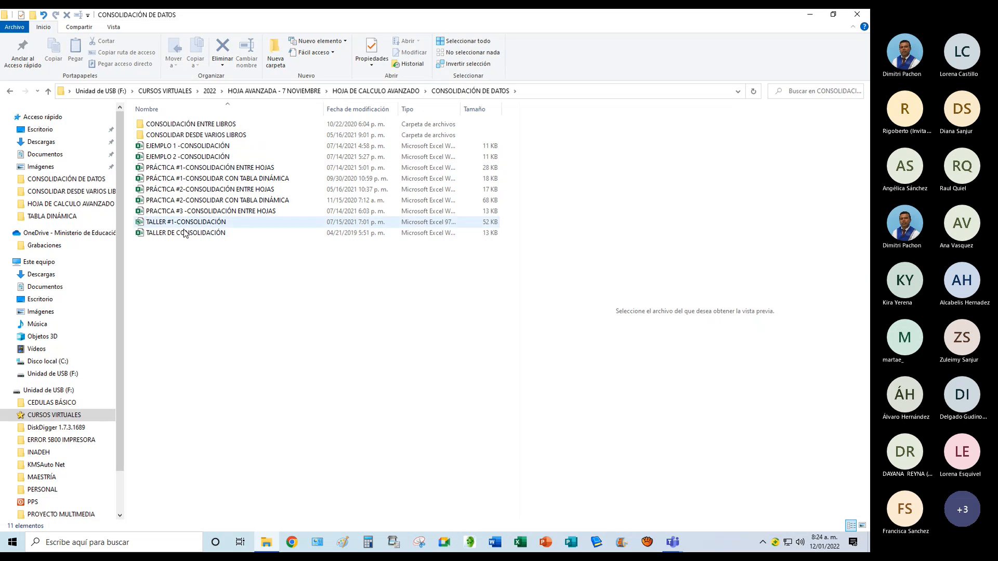
left_click(211, 215)
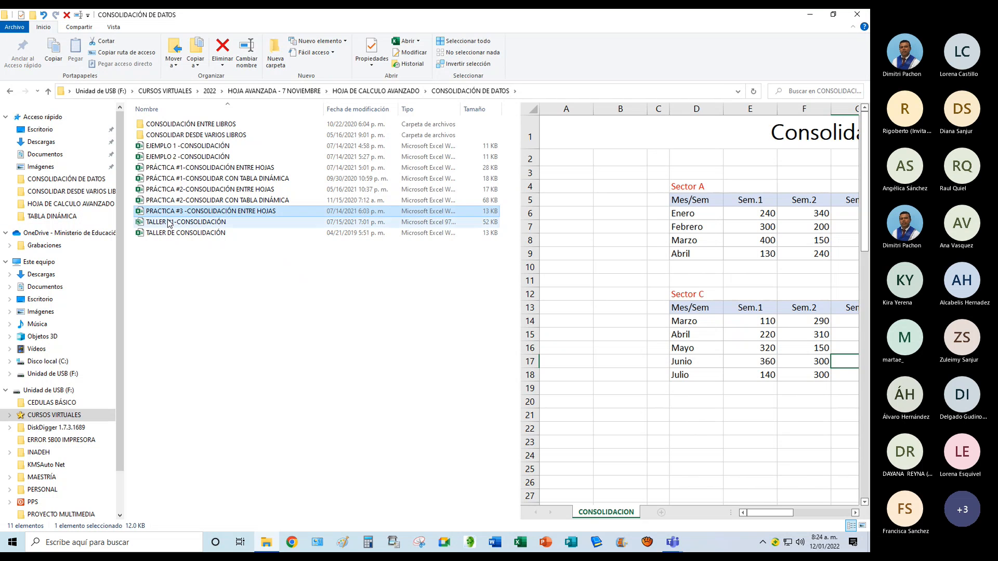
double_click(172, 215)
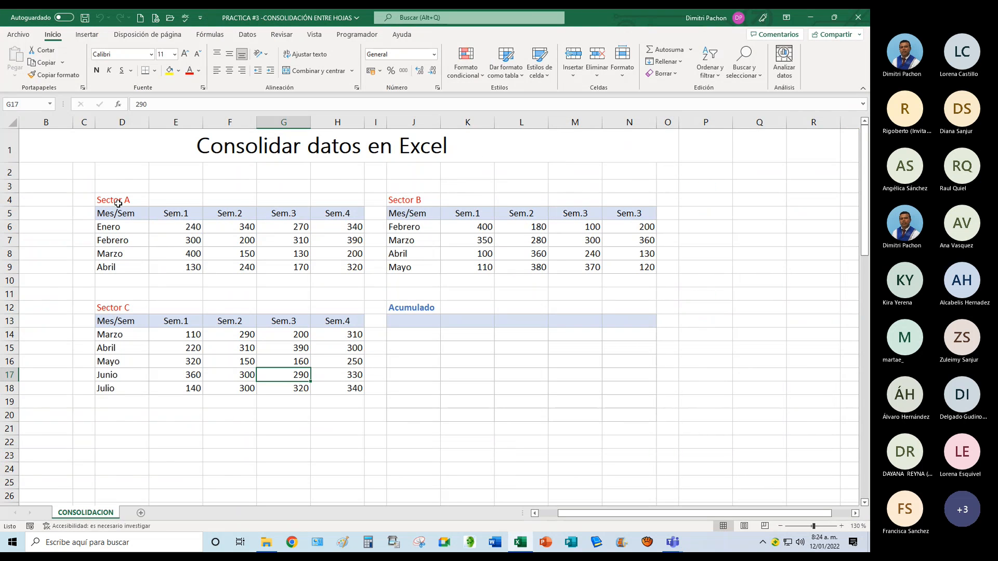
Copy the Sector A table, D4:H9, into cell A1 of a new blank workbook.
left_click(117, 203)
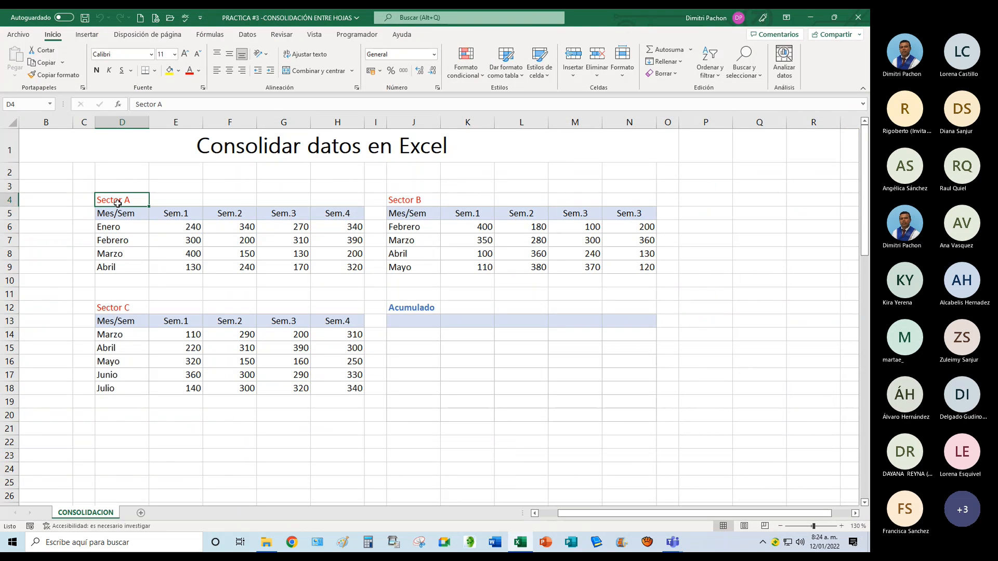
left_click_drag(117, 203, 317, 267)
key("ctrl+c")
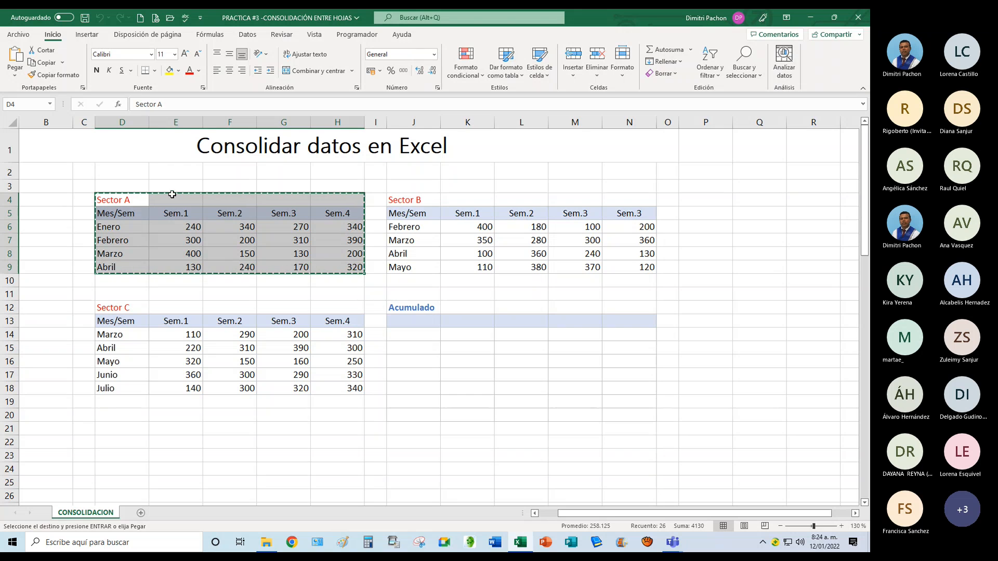
left_click(140, 18)
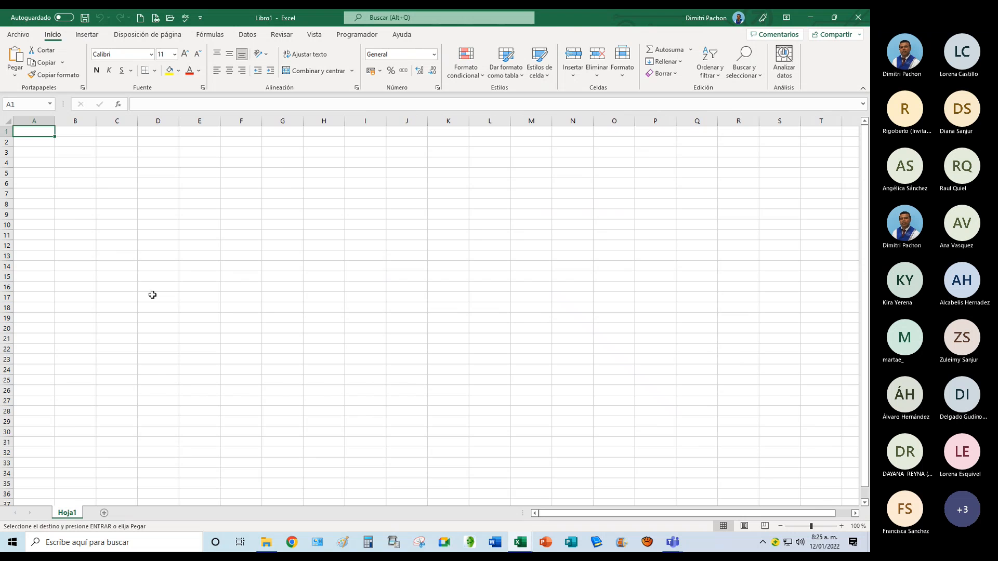
left_click(15, 56)
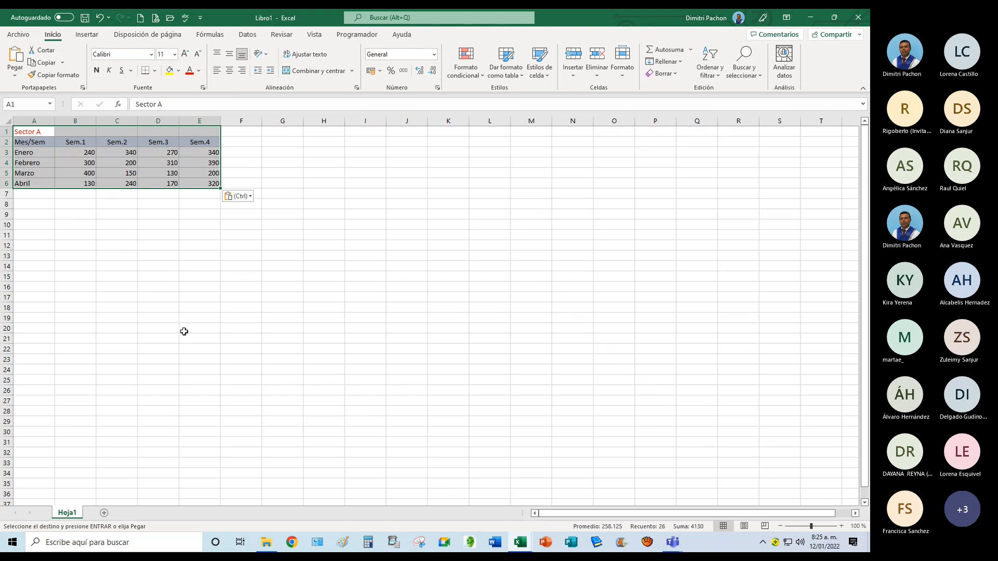
left_click(163, 315)
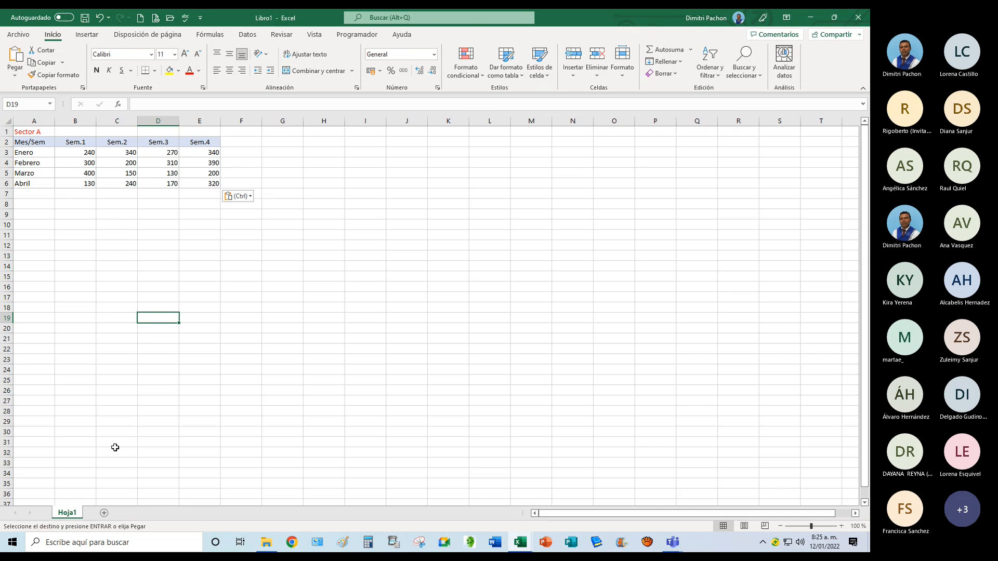
Add a second sheet to the new workbook and copy the Sector B table, J4:N9 of PRACTICA #3, into its cell A1.
left_click(103, 513)
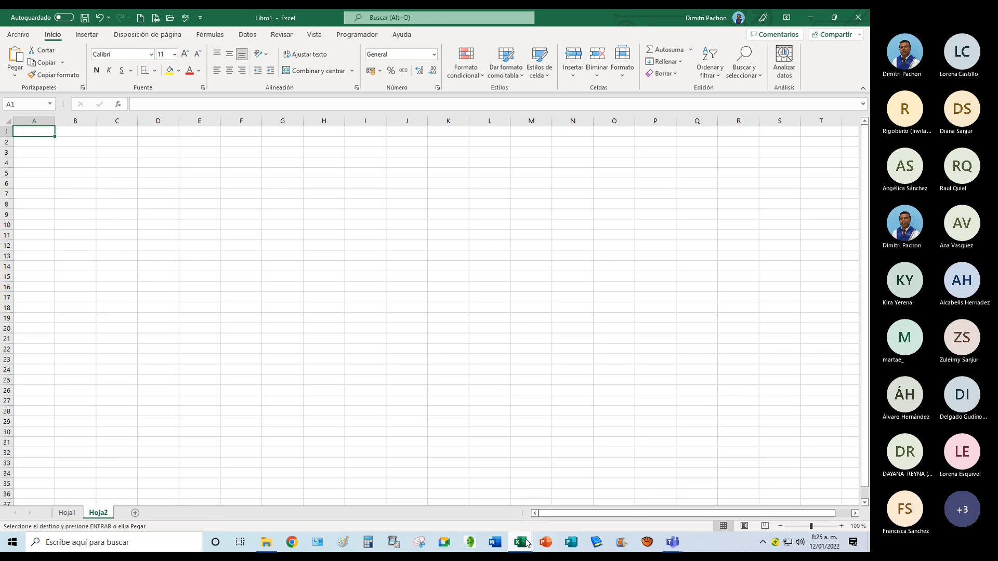
mouse_move(526, 543)
left_click(499, 513)
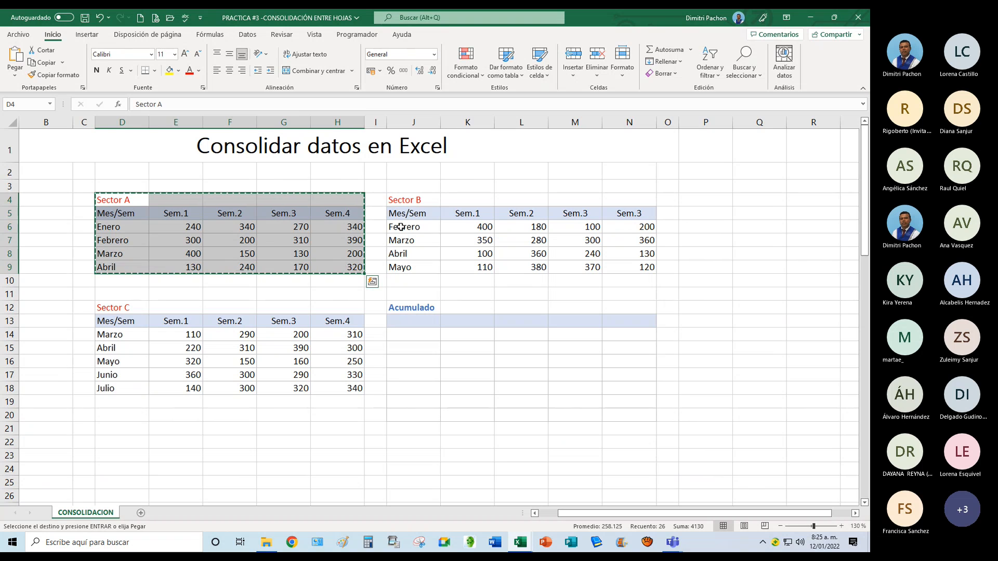
key("Escape")
left_click_drag(400, 200, 624, 274)
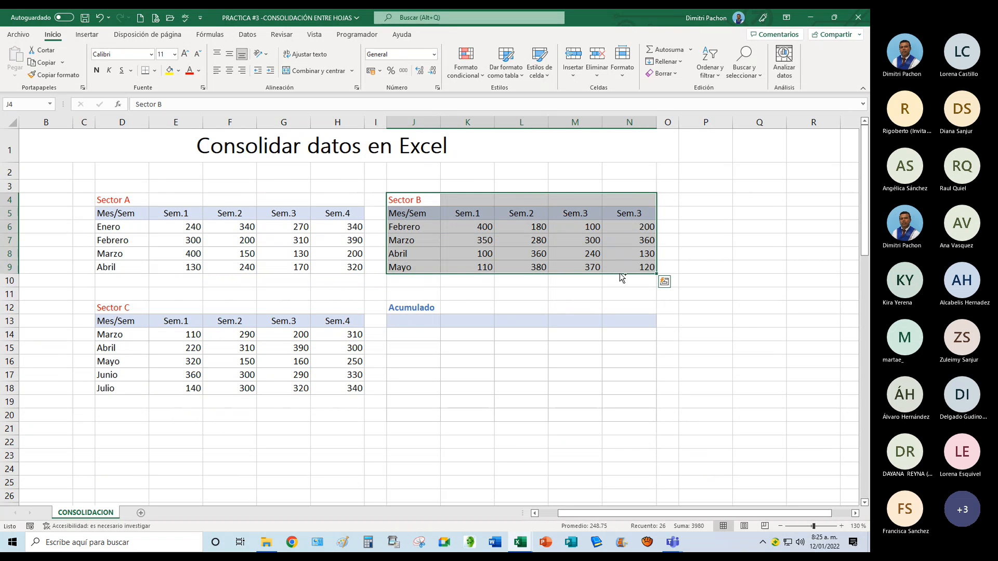
key("ctrl+c")
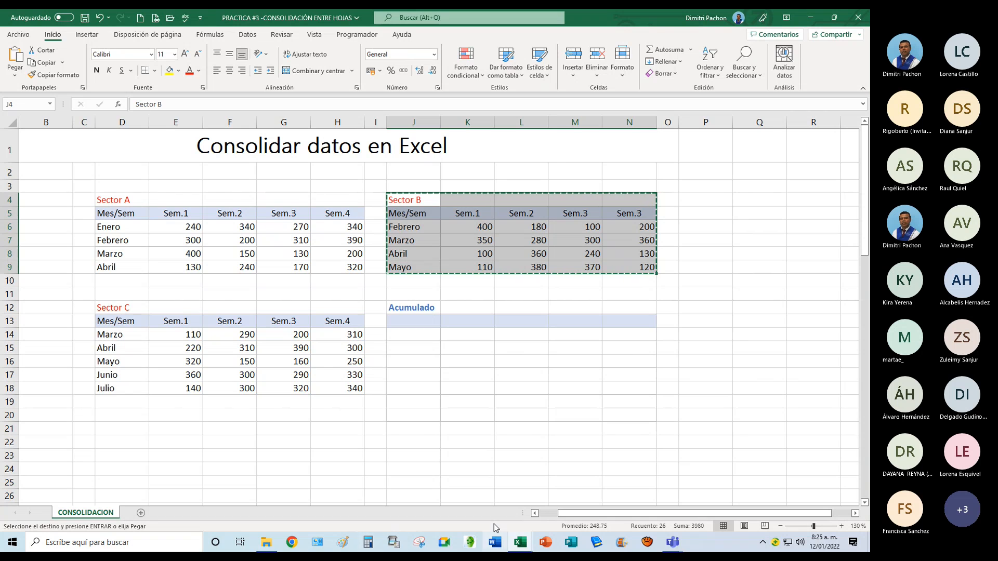
mouse_move(519, 542)
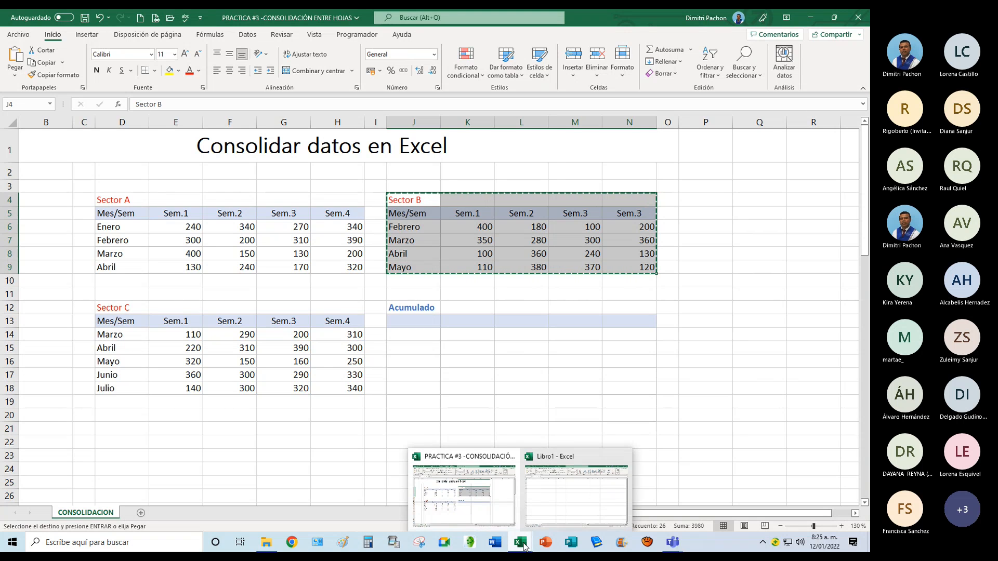
left_click(546, 509)
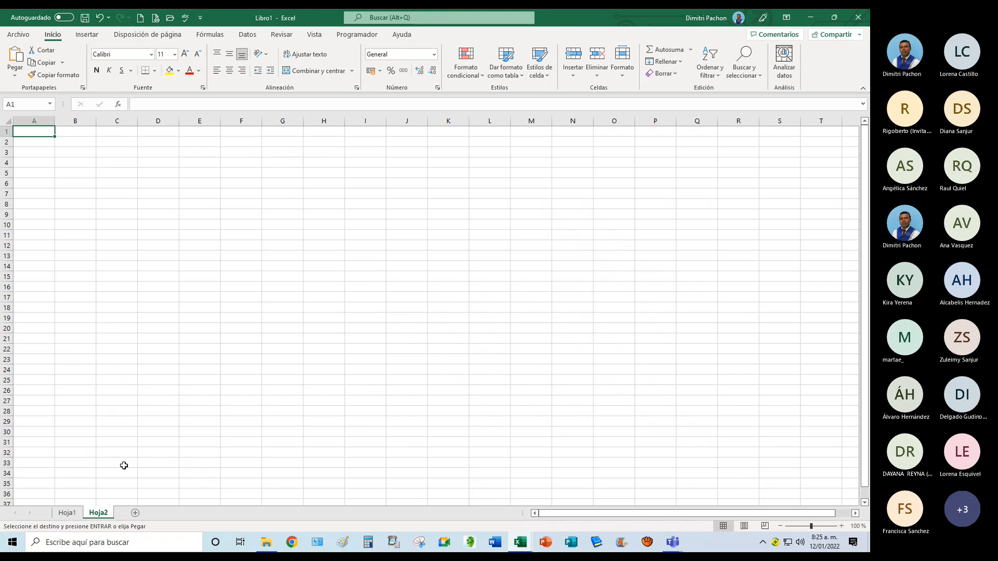
left_click(15, 54)
left_click(111, 278)
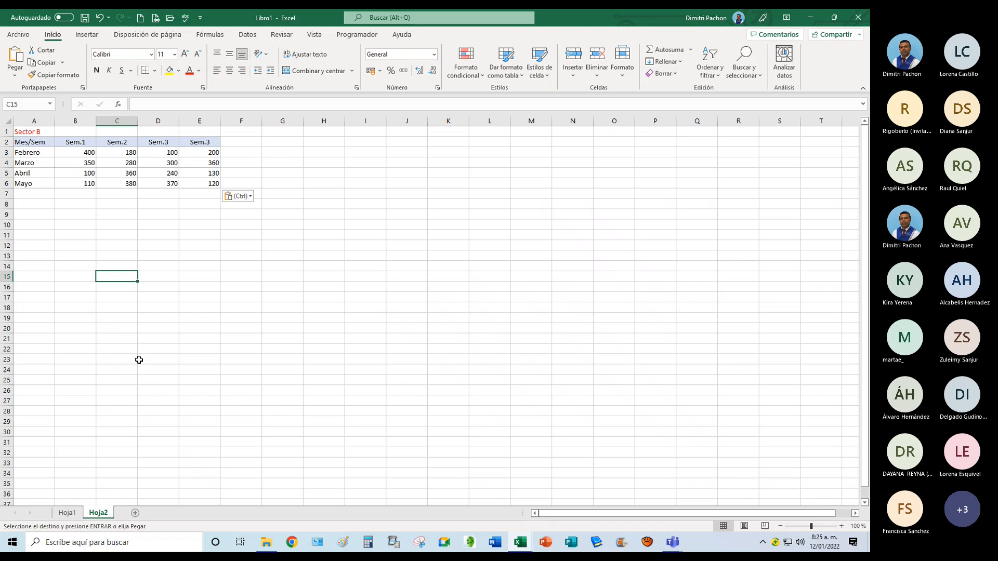
Add a third sheet to the new workbook and copy the Sector C table, D12:H18 of PRACTICA #3, into its cell A1.
left_click(133, 514)
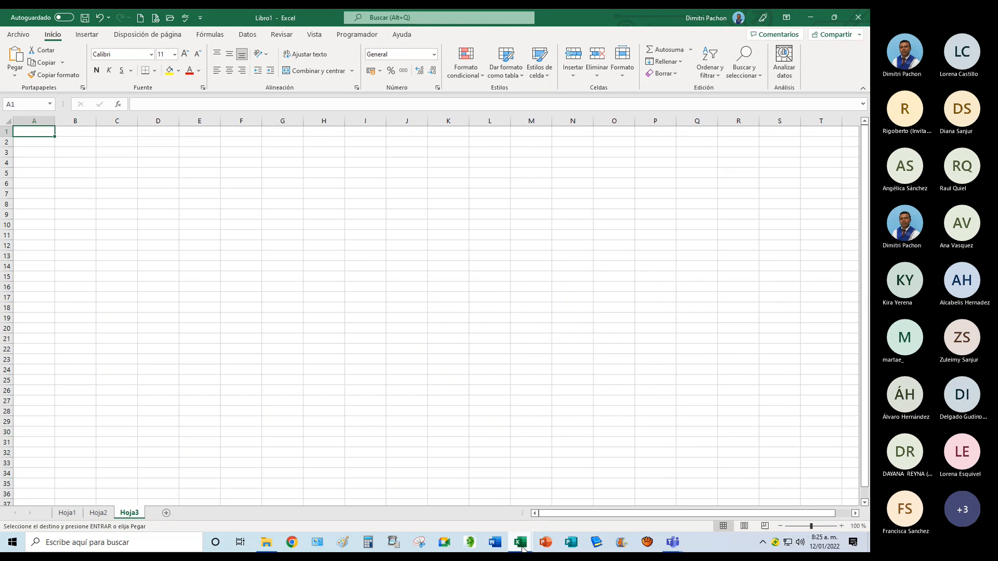
mouse_move(521, 547)
left_click(483, 514)
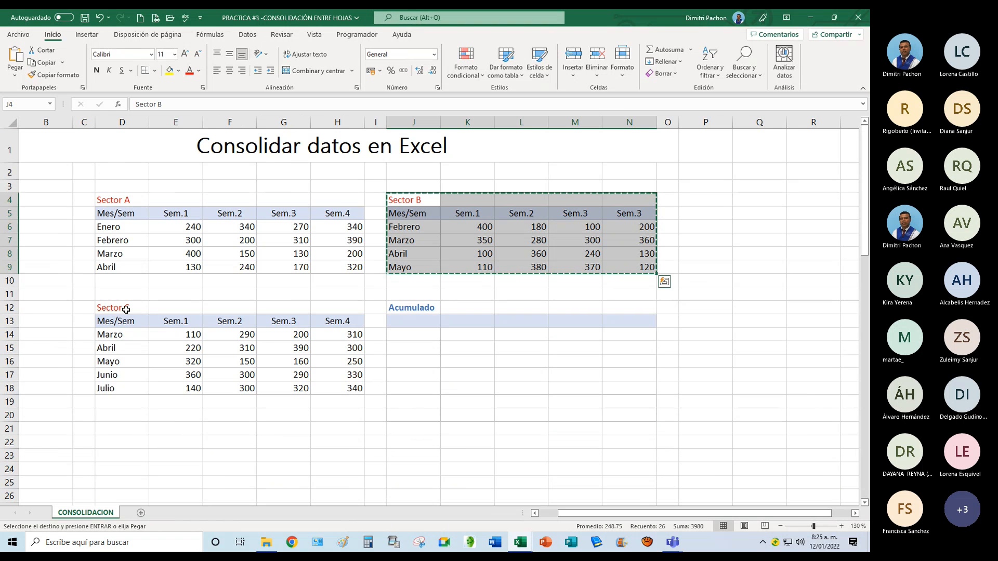
left_click_drag(125, 310, 362, 391)
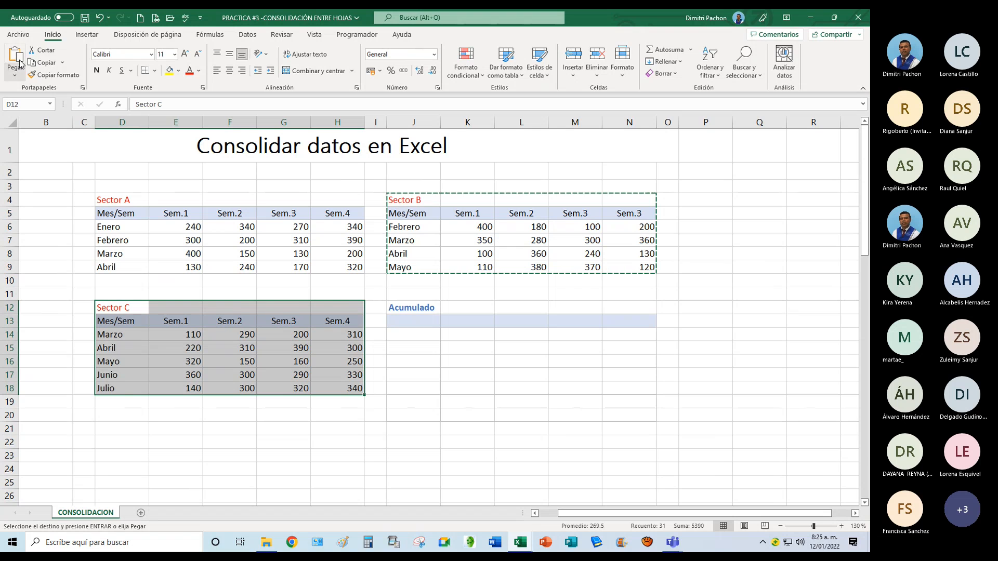
left_click(45, 63)
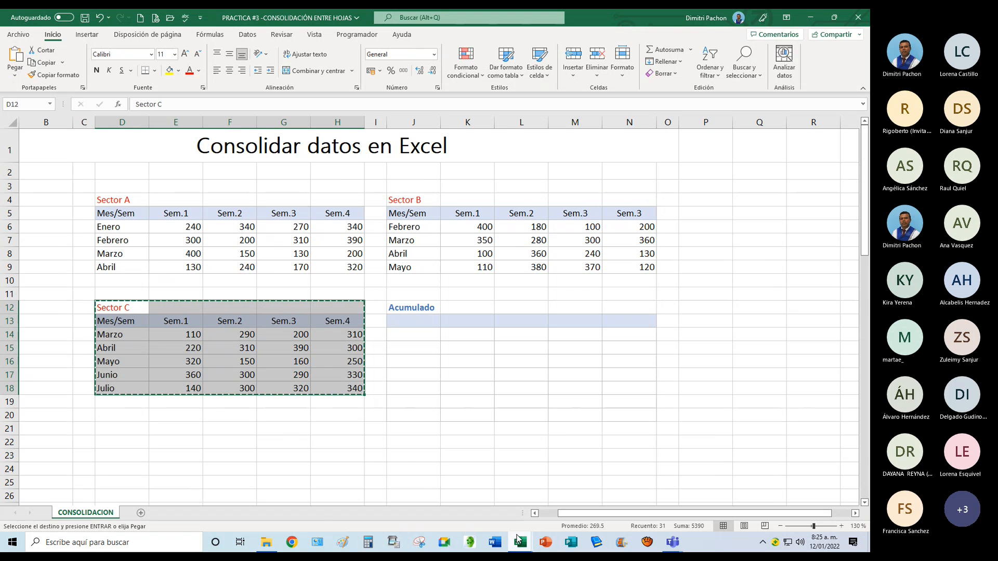
mouse_move(518, 540)
left_click(571, 525)
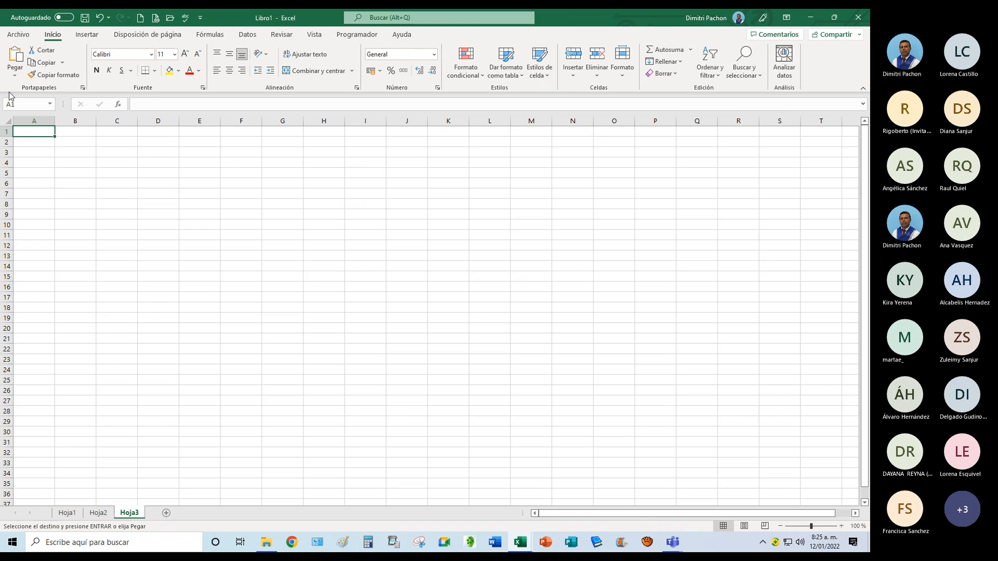
left_click(14, 56)
left_click(143, 248)
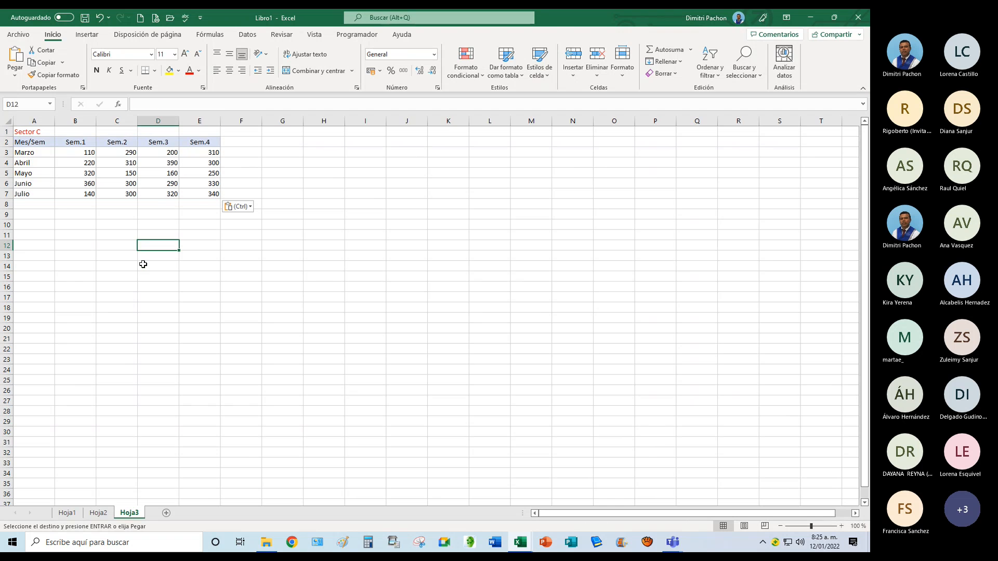
Close the PRACTICA #3 workbook, leaving the new workbook with the three copied sector tables open.
mouse_move(524, 550)
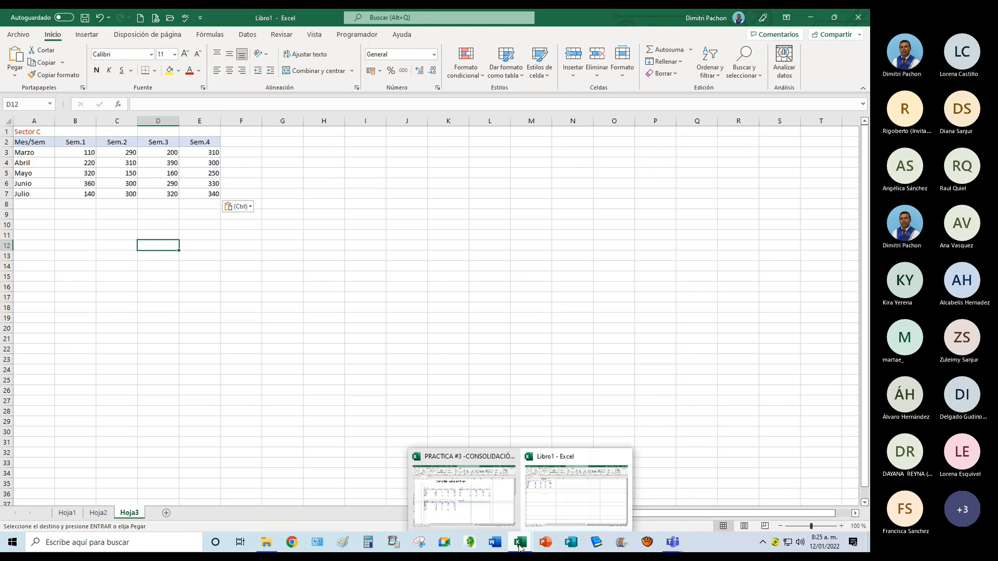
left_click(462, 486)
left_click(852, 24)
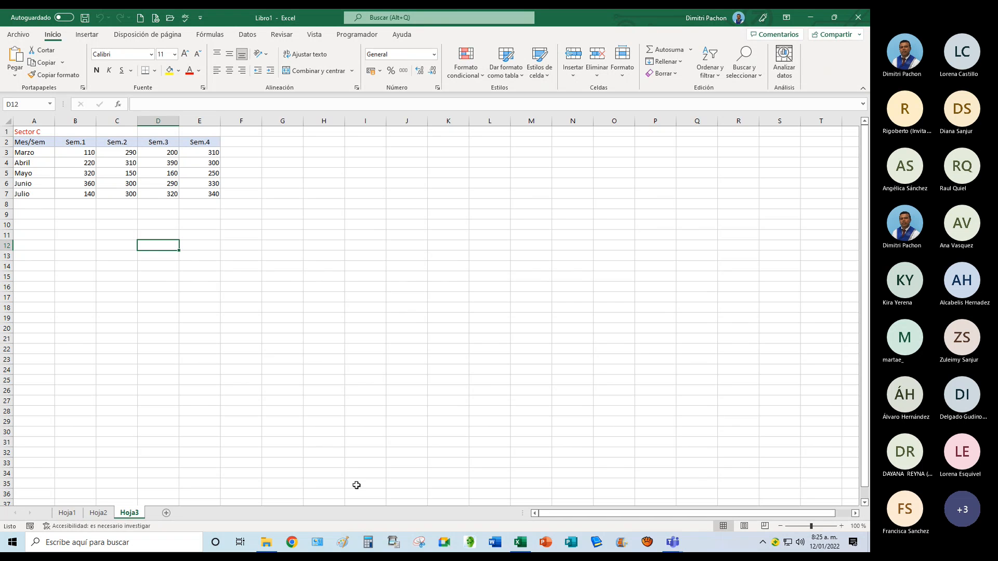
Rename the sheet Hoja1, which holds the Sector A table, as A and the Sector B sheet Hoja2 as B.
left_click(99, 513)
left_click(78, 512)
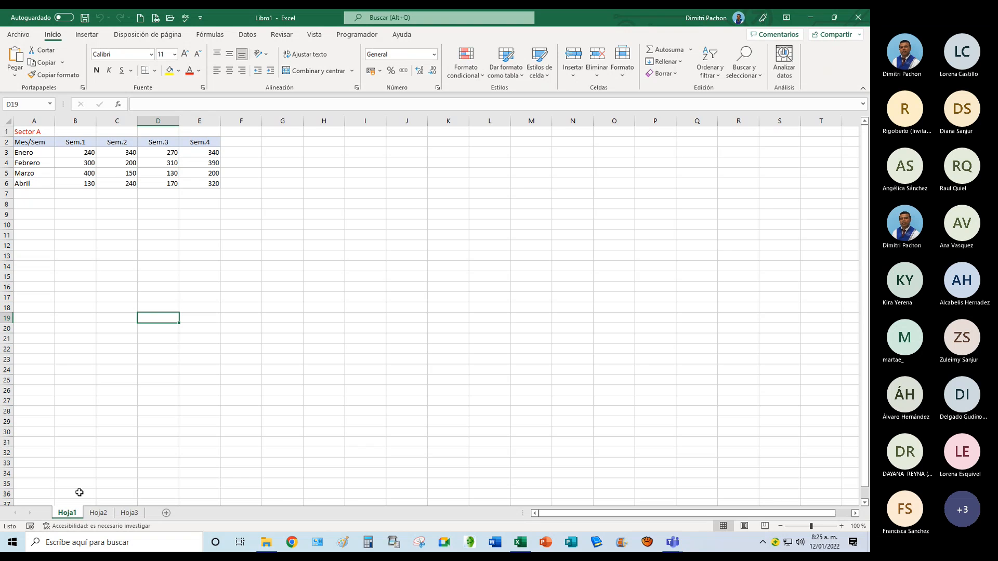
left_click(98, 512)
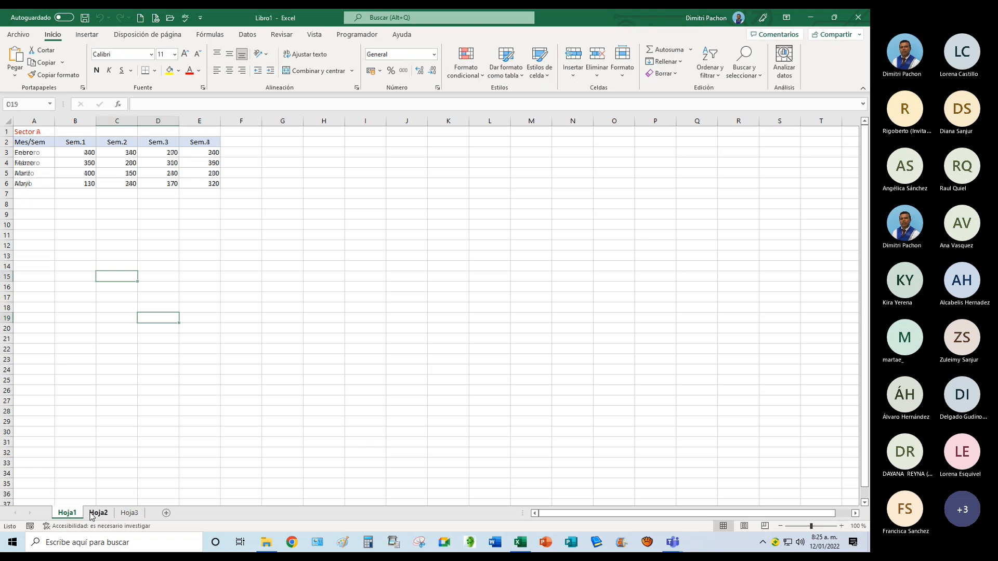
left_click(128, 513)
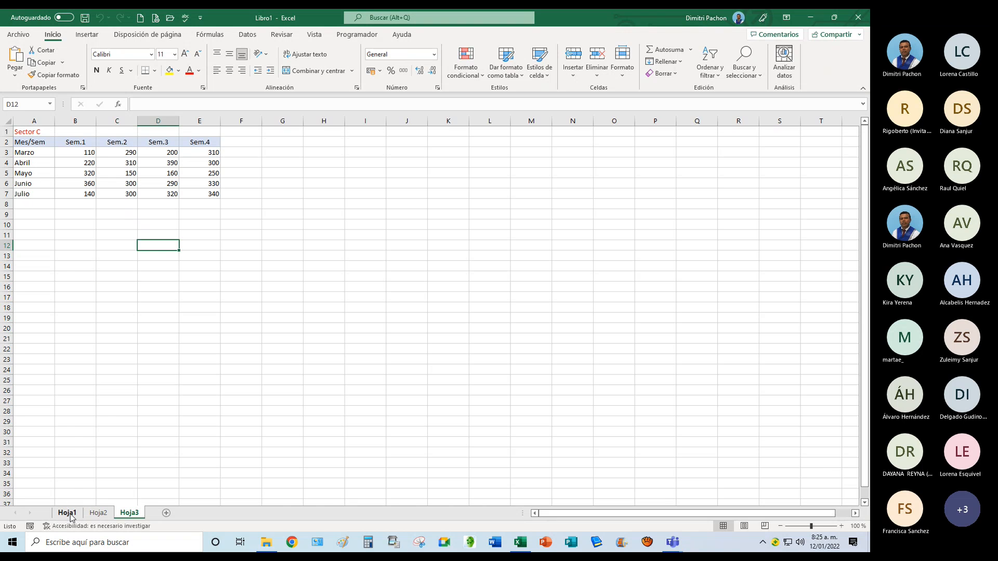
left_click(71, 514)
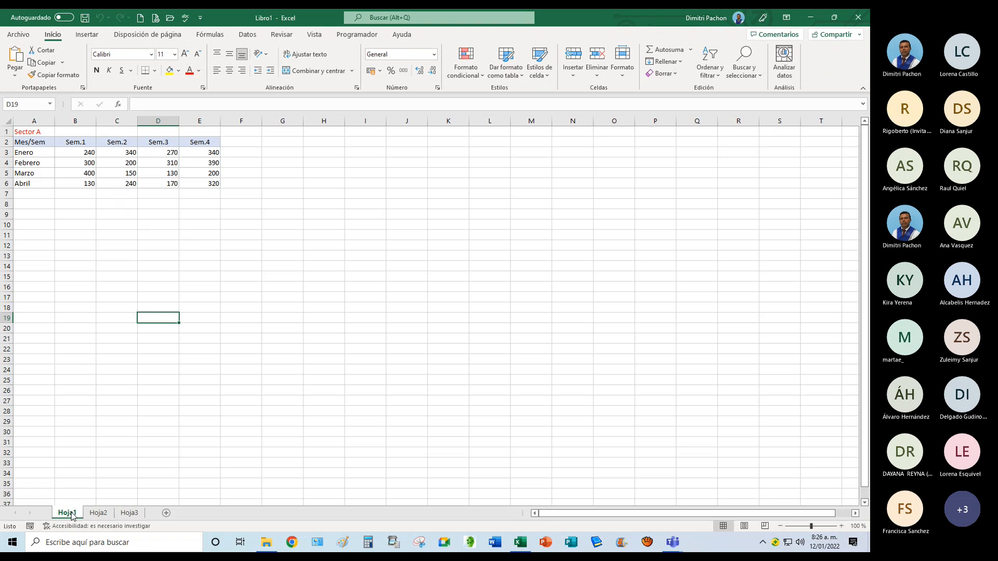
double_click(67, 513)
type("A")
left_click(87, 513)
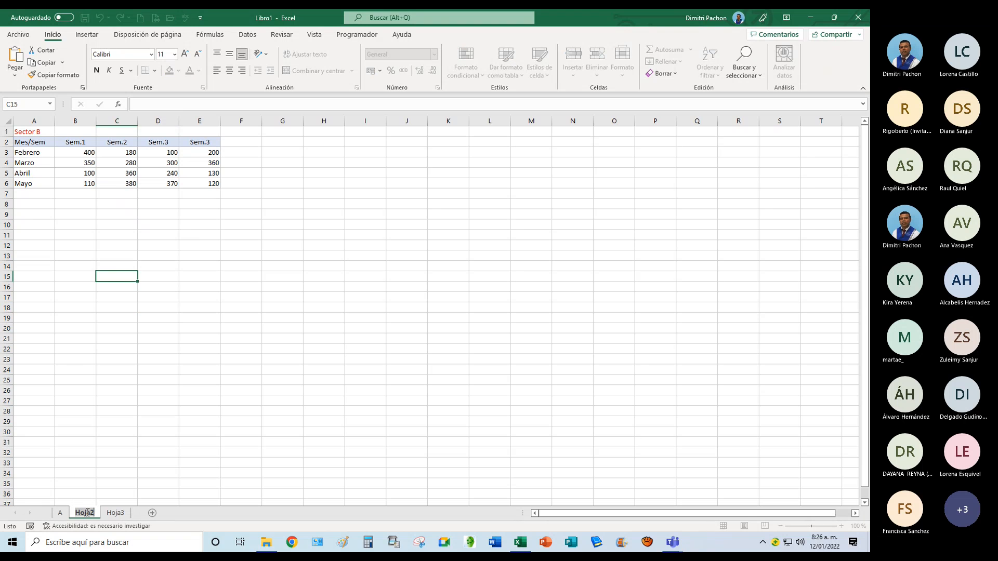
double_click(84, 513)
type("B")
key("Return")
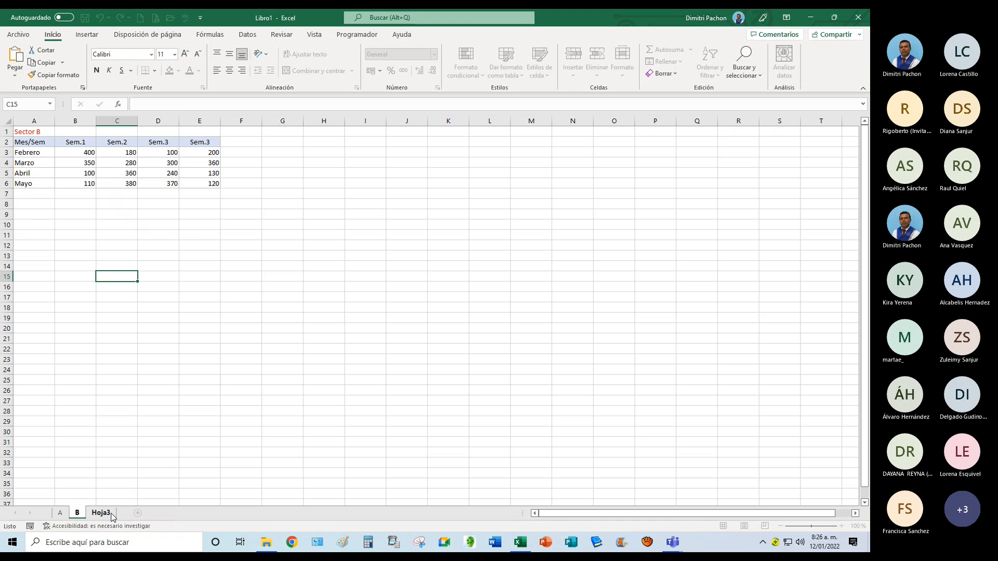
Rename the sheet Hoja3 as C.
left_click(111, 514)
type("C")
key("Return")
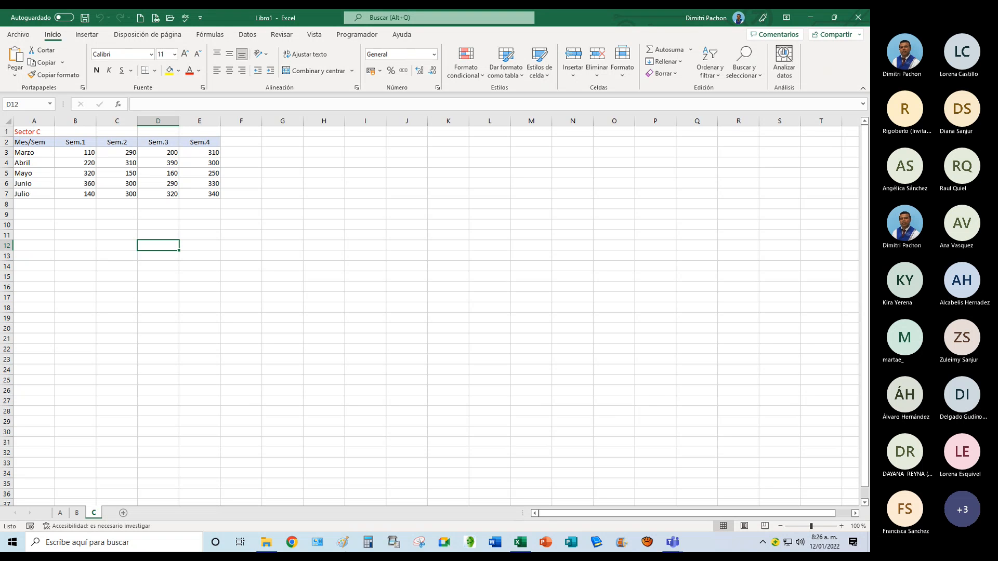
mouse_move(670, 543)
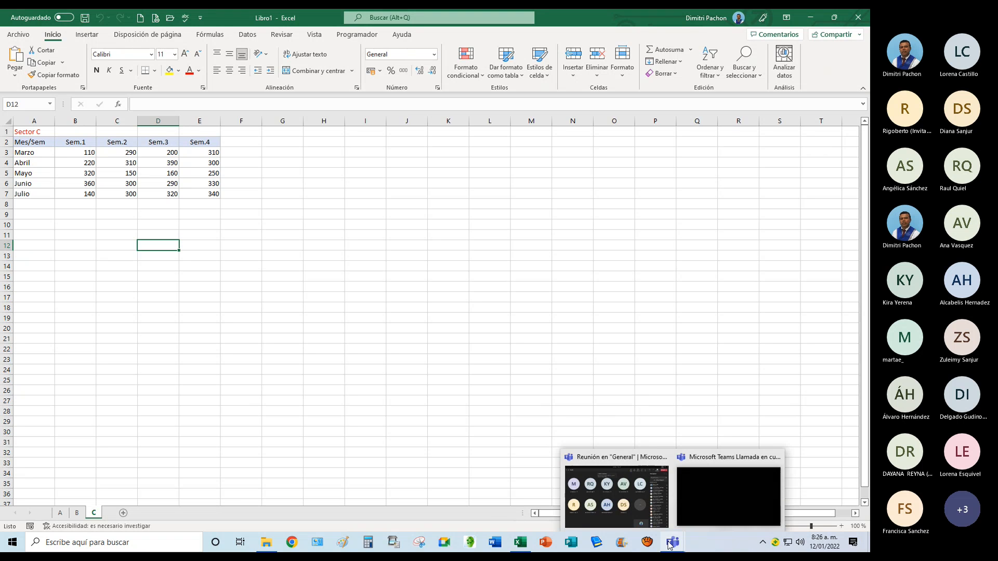
left_click(655, 518)
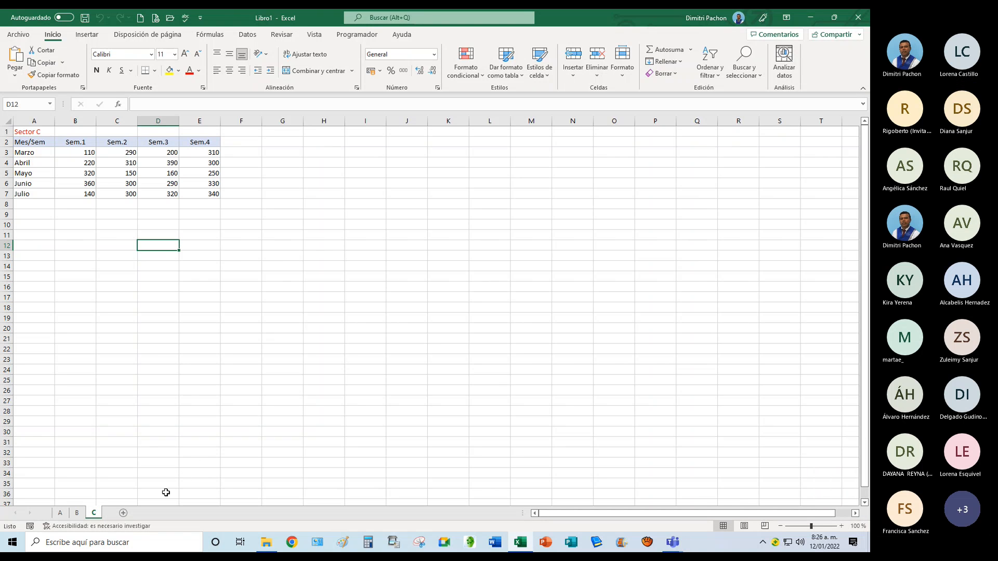
Add a new blank worksheet after sheet C.
left_click(123, 513)
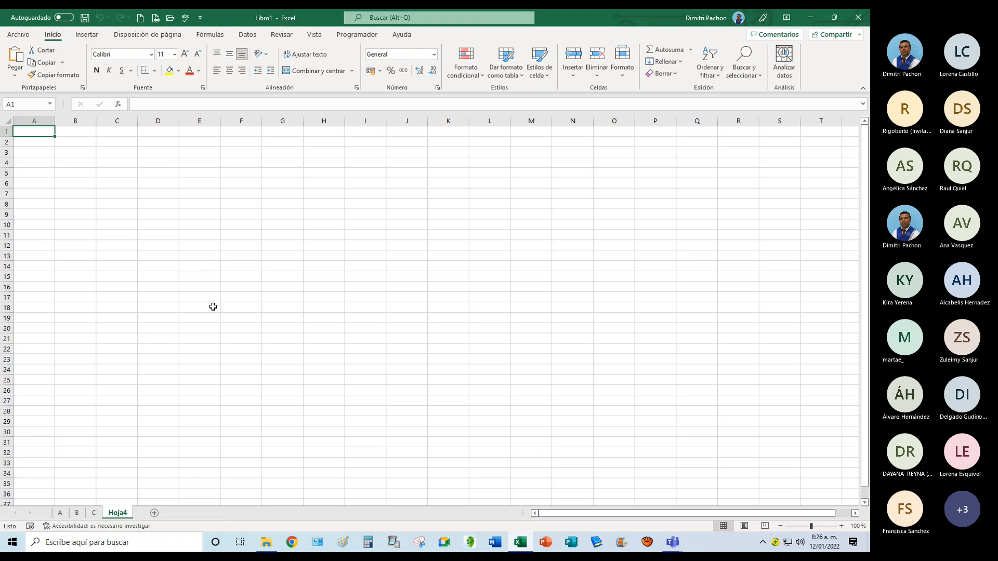
left_click(842, 527)
left_click(842, 526)
left_click(842, 526)
left_click(842, 526)
left_click(842, 526)
left_click(842, 526)
left_click(842, 526)
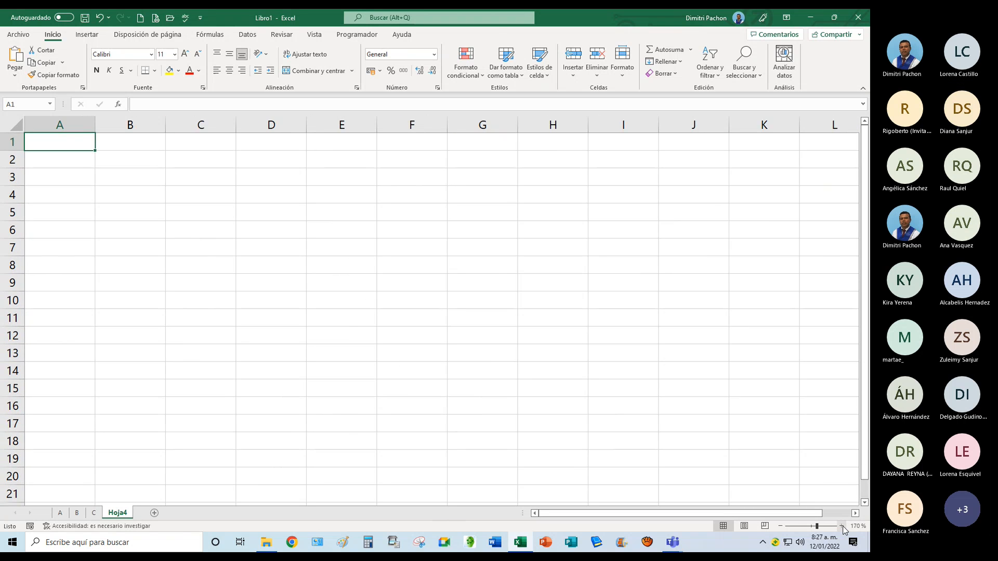
Start the PivotTable and PivotChart wizard for a pivot table from multiple consolidation ranges with a single page field.
key("alt")
key("d")
key("p")
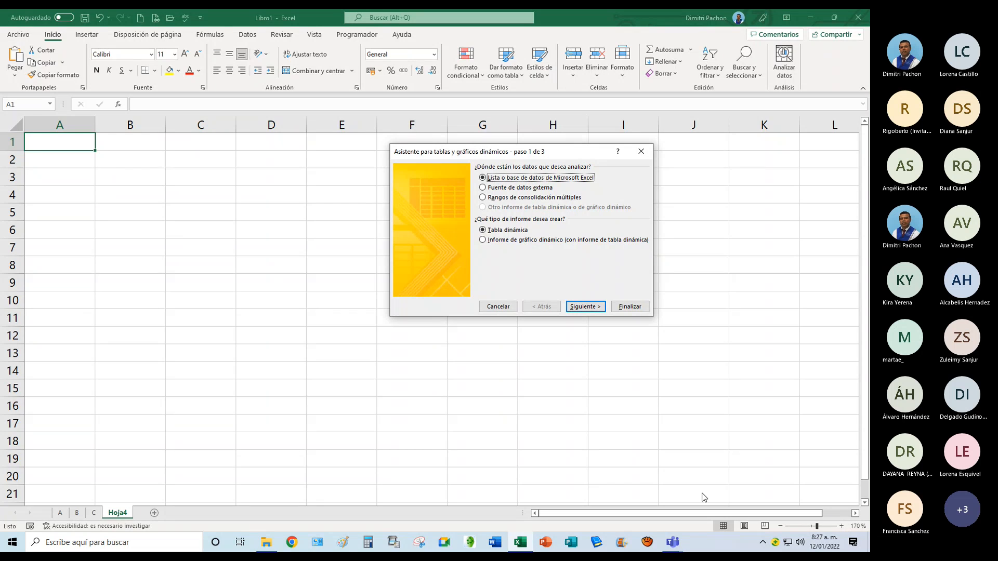
left_click(548, 198)
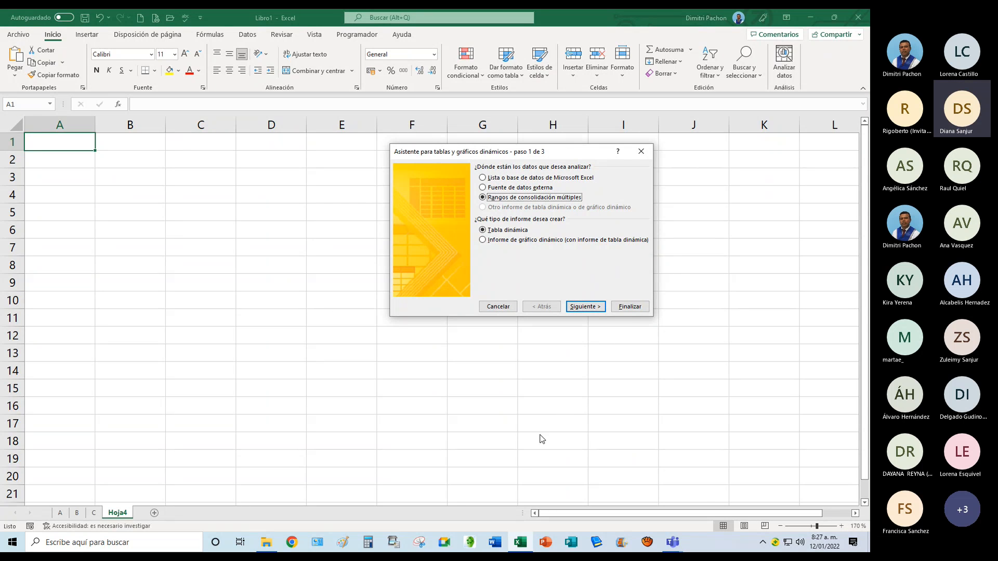
left_click(580, 308)
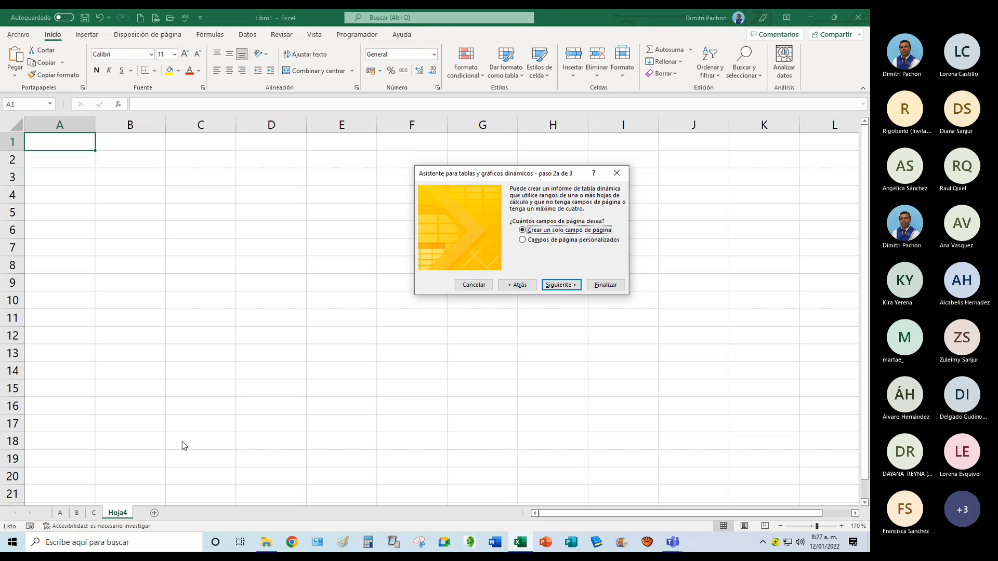
left_click_drag(518, 177, 401, 172)
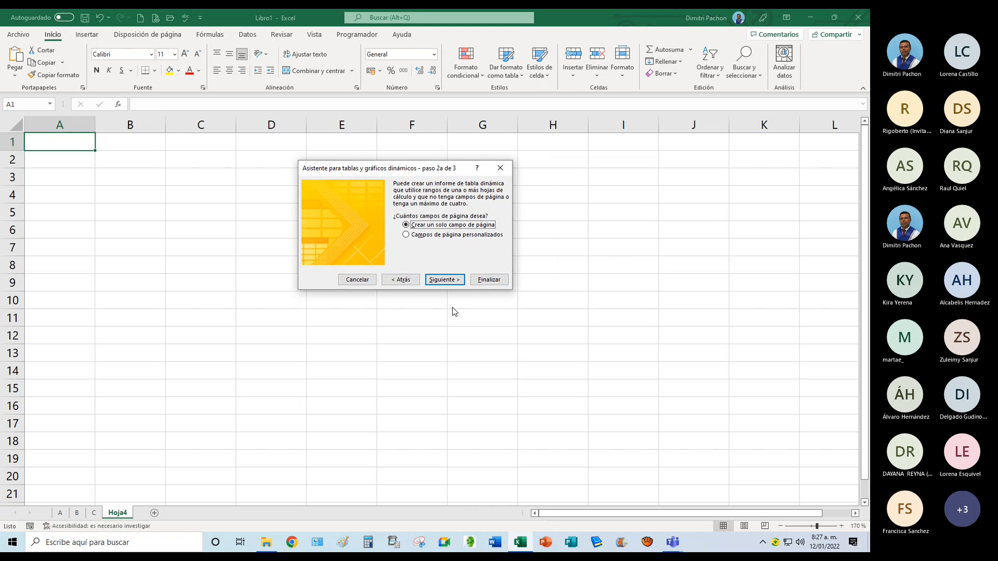
left_click(453, 281)
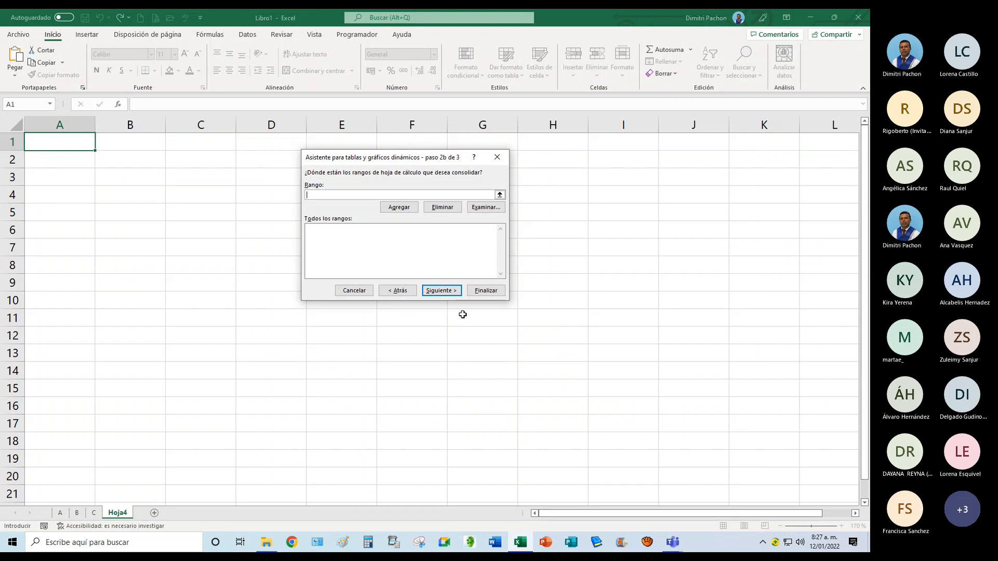
Add the Sector A table, A!$A$2:$E$6, to the ranges to consolidate.
left_click(500, 194)
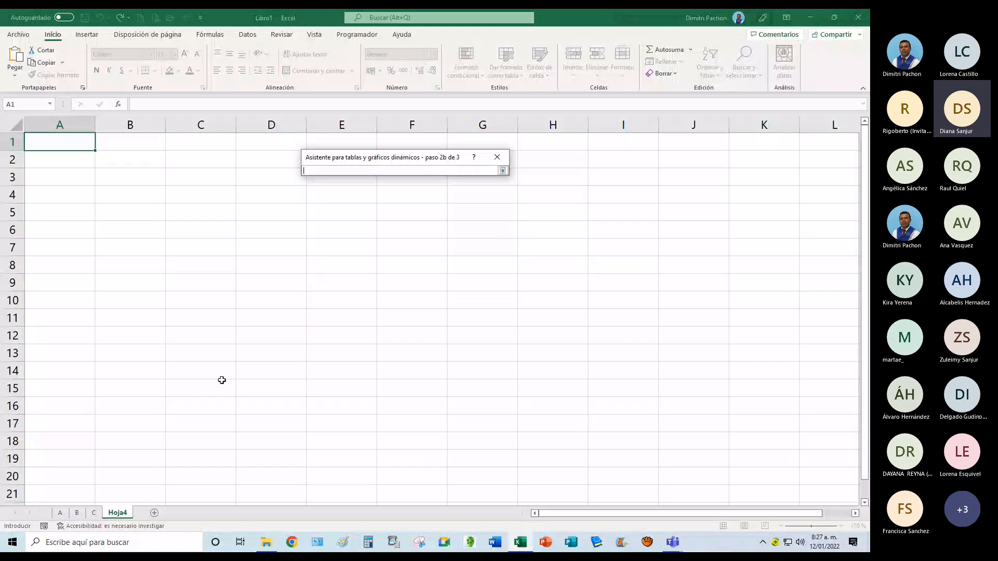
left_click(60, 512)
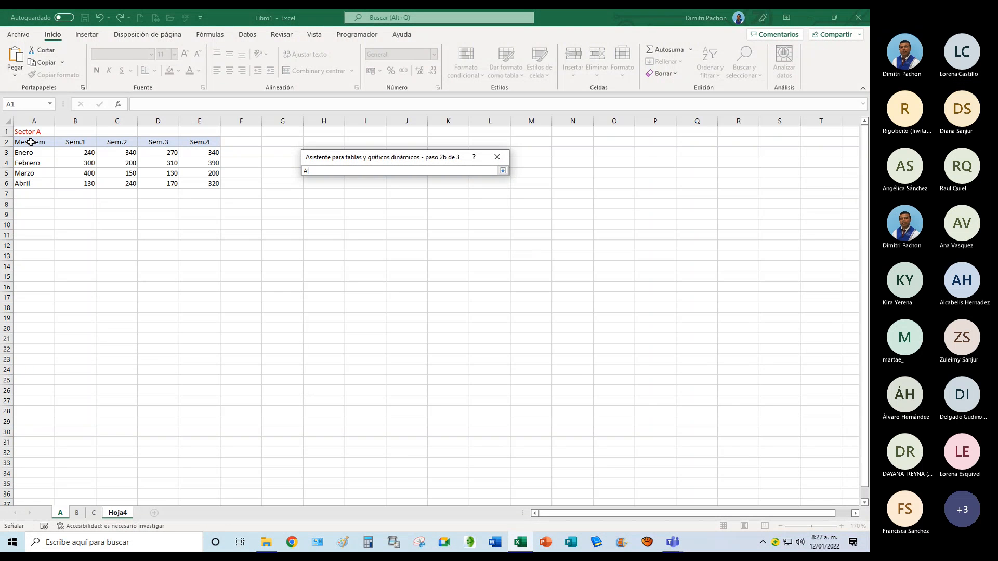
left_click_drag(31, 142, 196, 182)
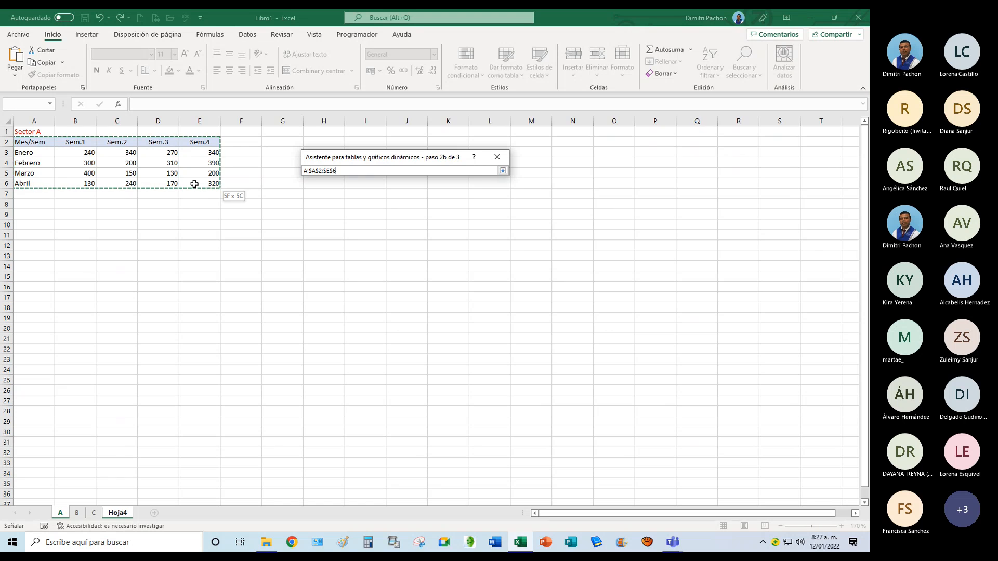
left_click(503, 170)
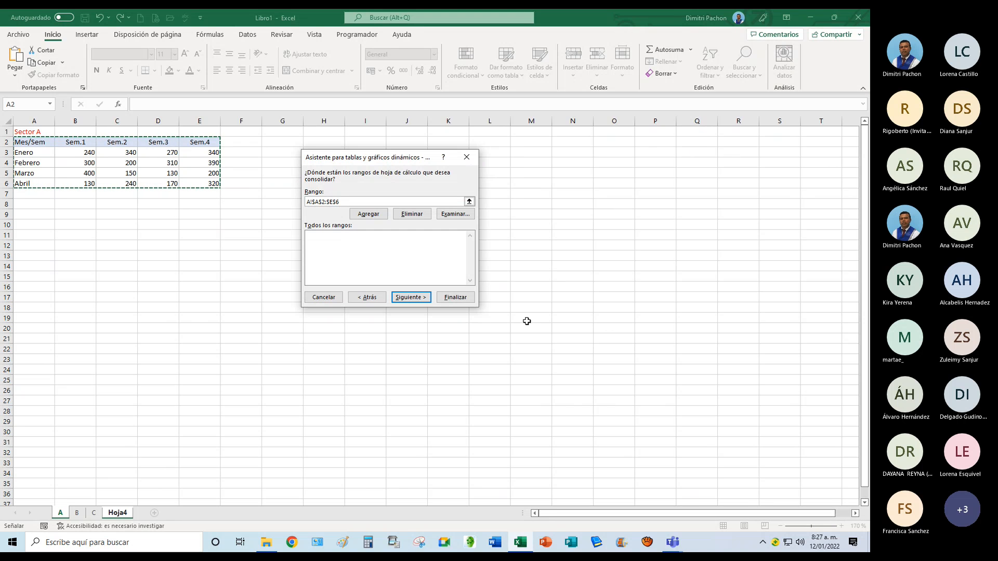
left_click(370, 215)
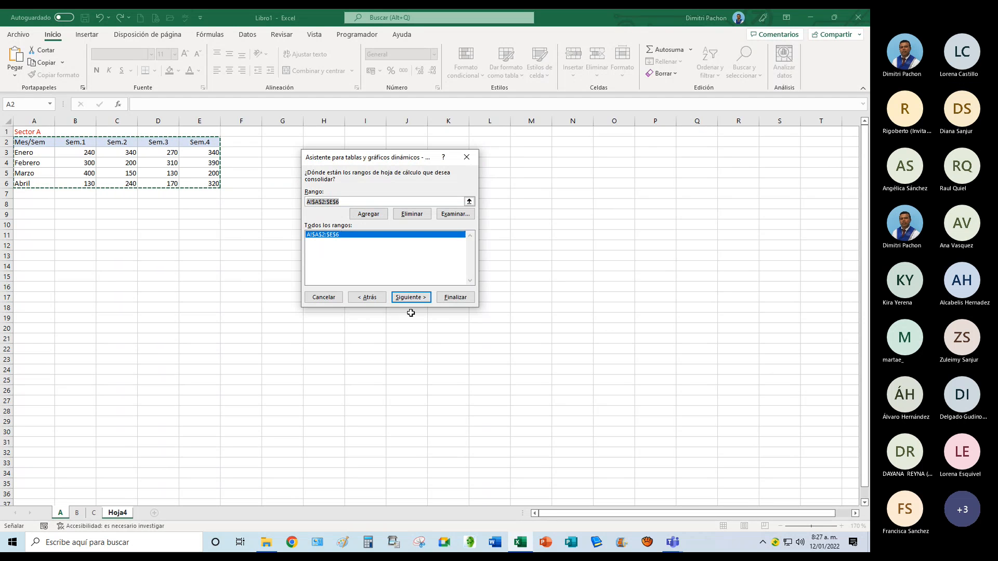
Add the Sector B table, B!$A$2:$E$6, to the ranges to consolidate.
key("Delete")
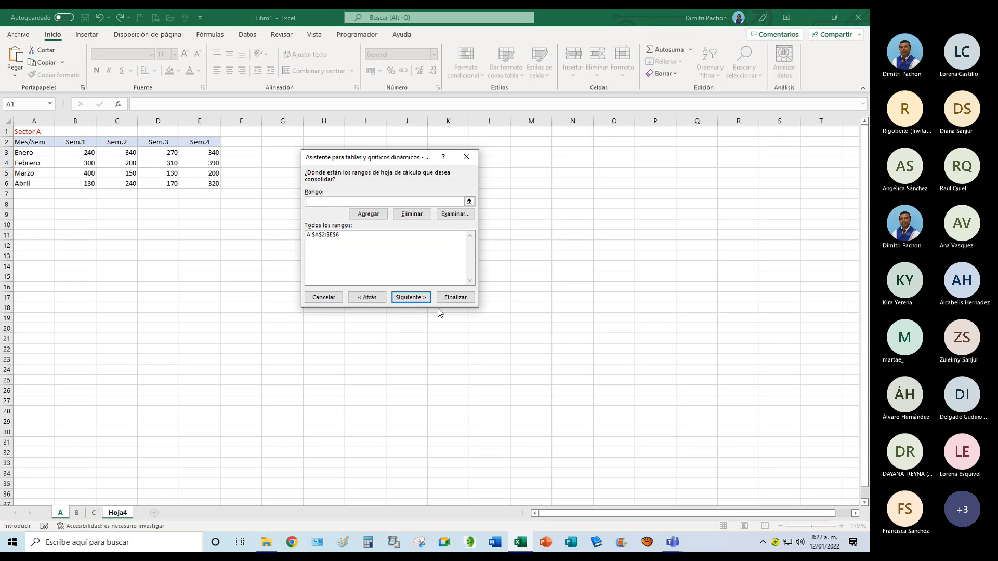
left_click(468, 201)
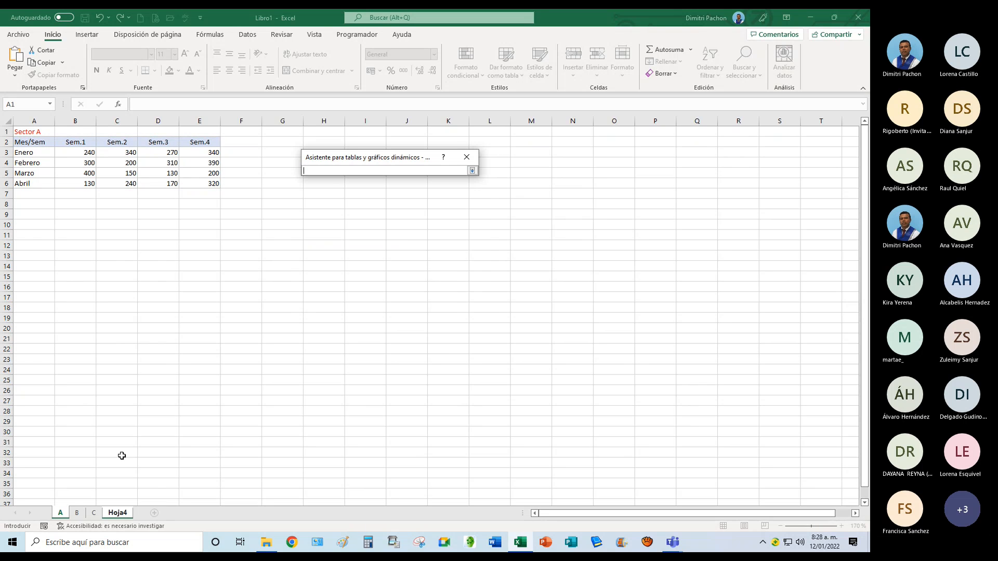
left_click(77, 513)
left_click_drag(43, 152, 208, 185)
left_click(471, 171)
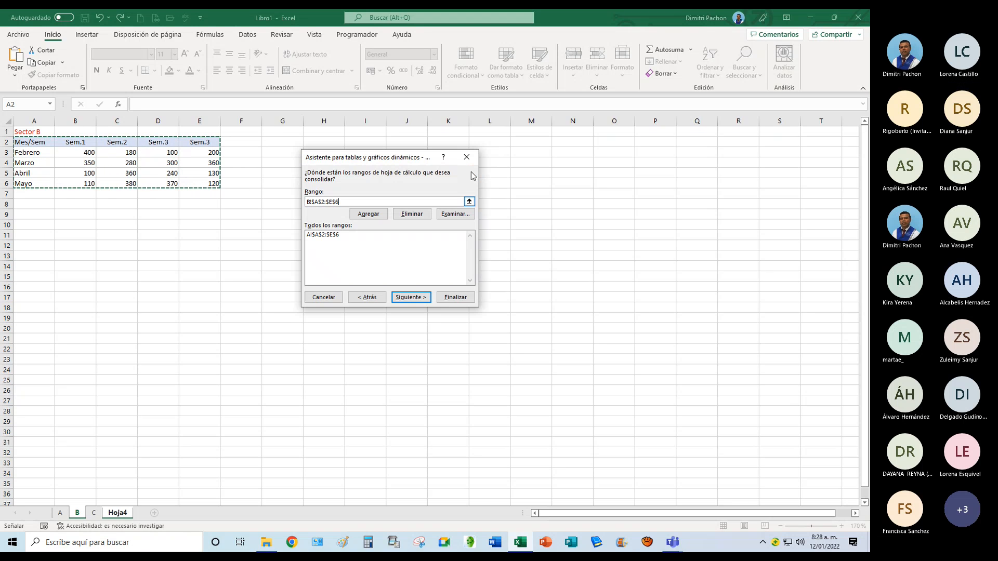
left_click(369, 214)
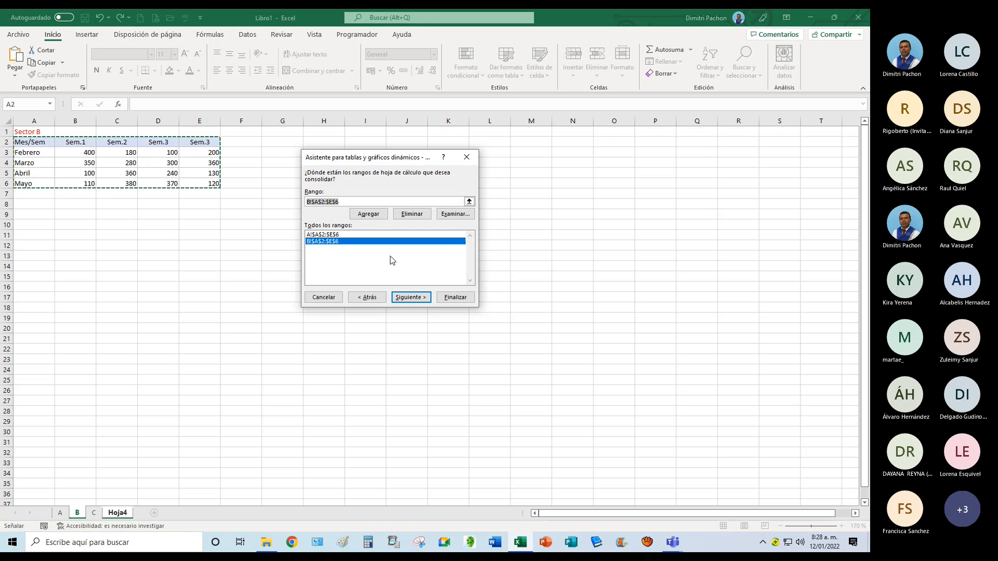
Add the Sector C table, 'C'!$A$2:$E$7, to the ranges to consolidate.
left_click(469, 201)
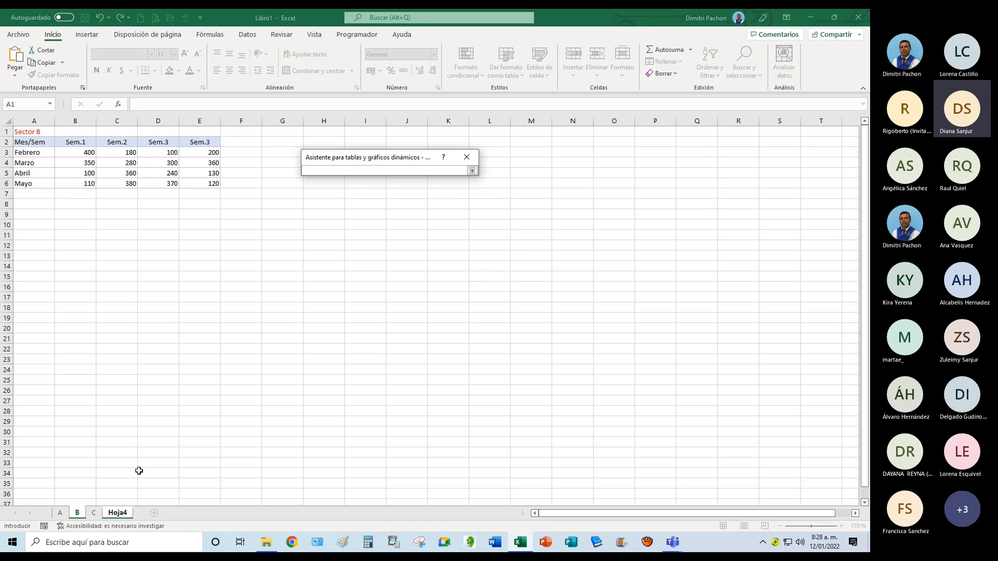
left_click(94, 513)
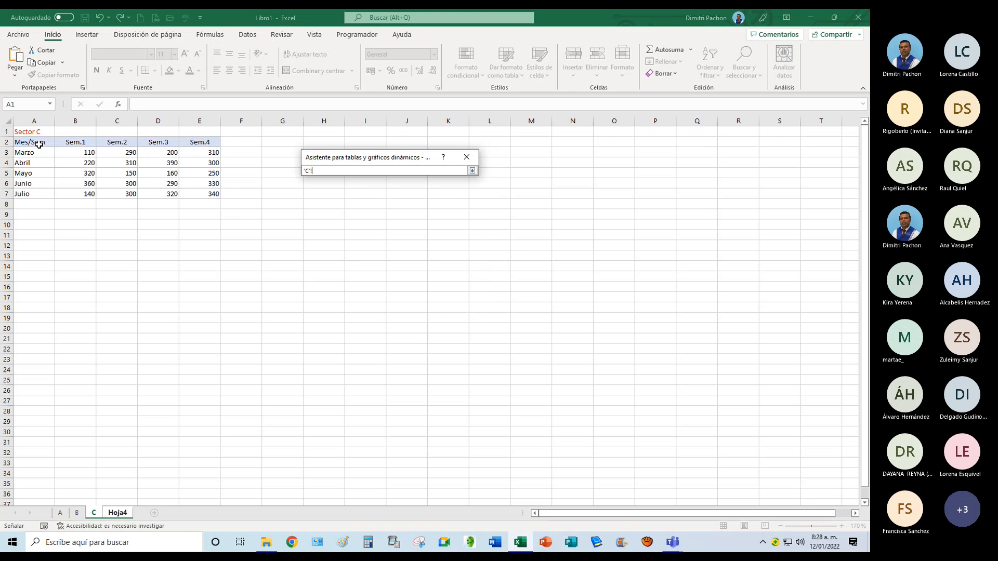
left_click_drag(38, 145, 204, 194)
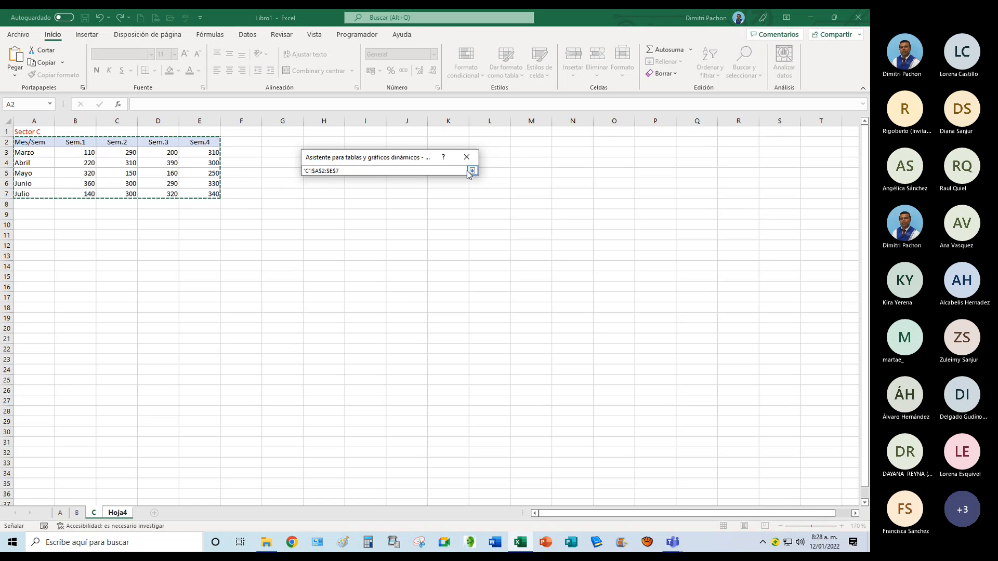
left_click(472, 170)
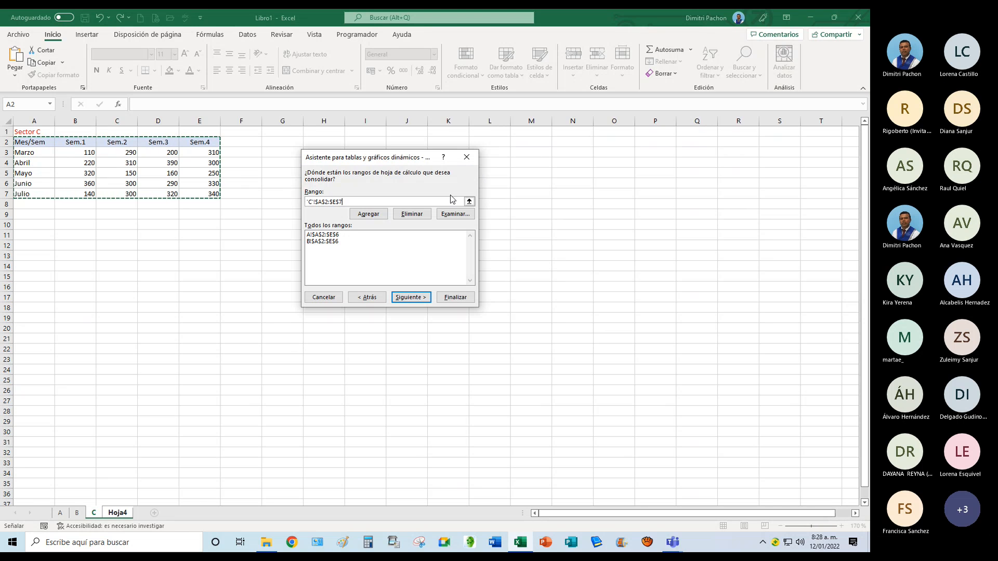
left_click(370, 214)
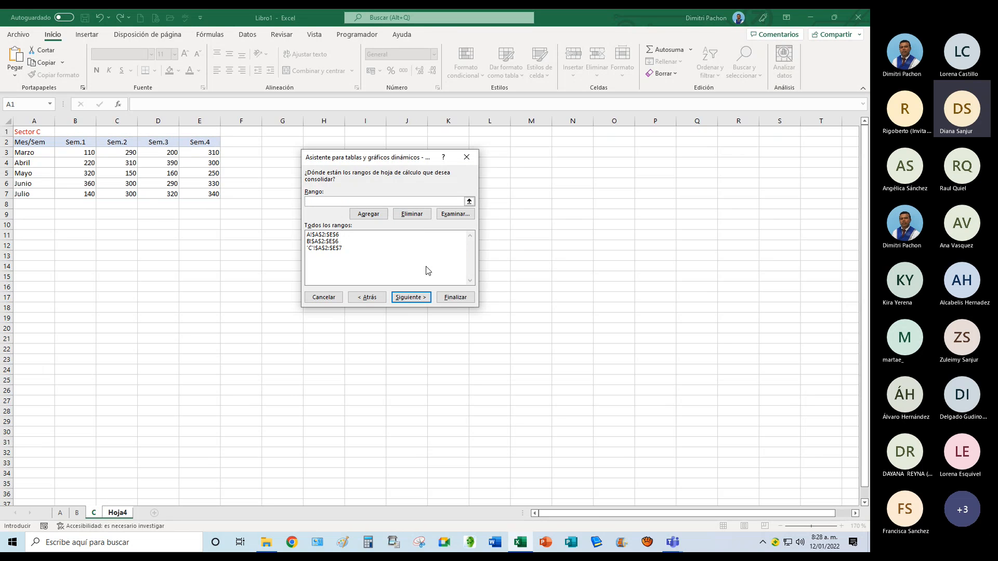
Place the pivot table in the existing worksheet at Hoja4!$A$1 and finish the wizard.
left_click(411, 297)
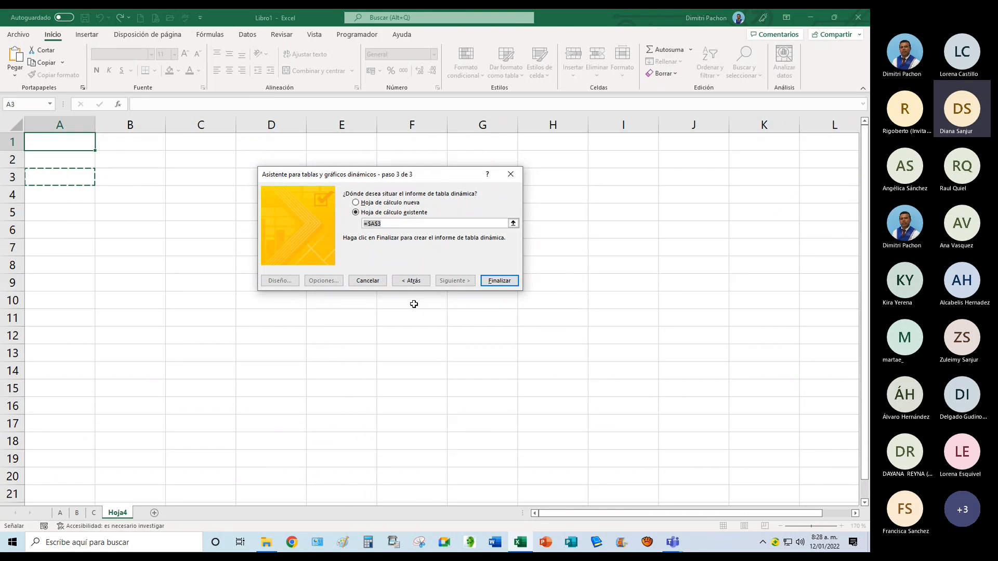
left_click(55, 142)
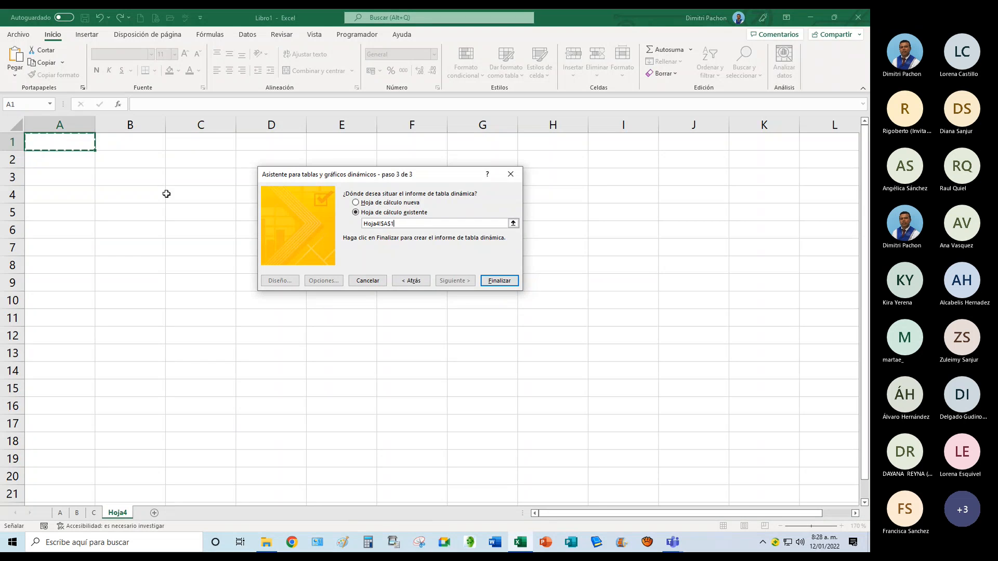
left_click(498, 281)
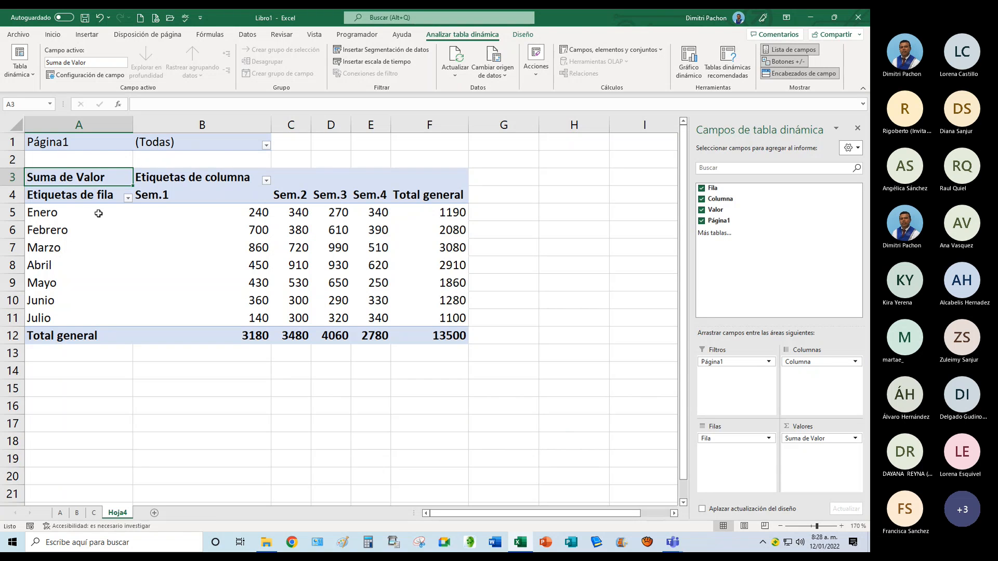
Filter the pivot table's row labels to show only Enero and Julio.
left_click(128, 198)
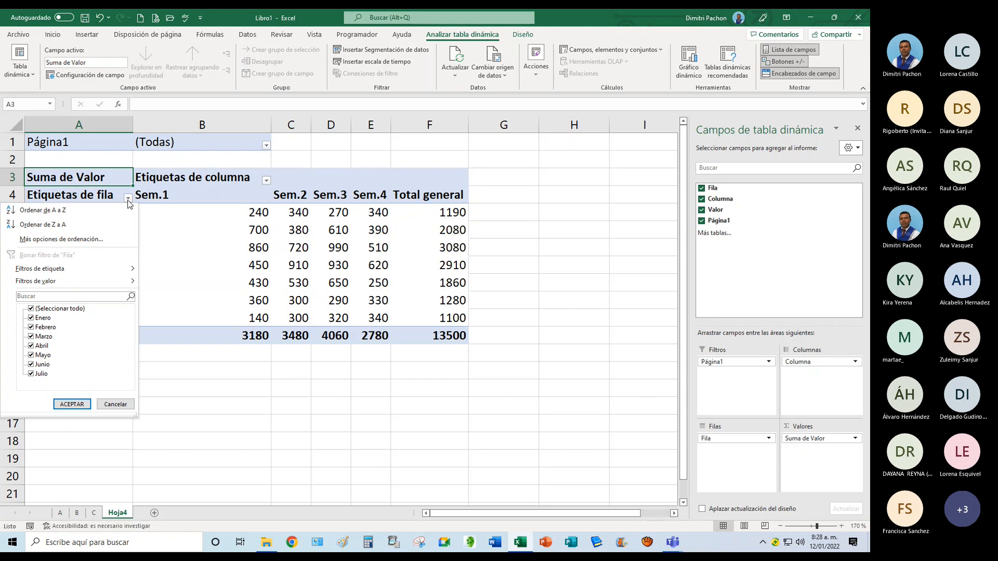
left_click(31, 309)
left_click(31, 318)
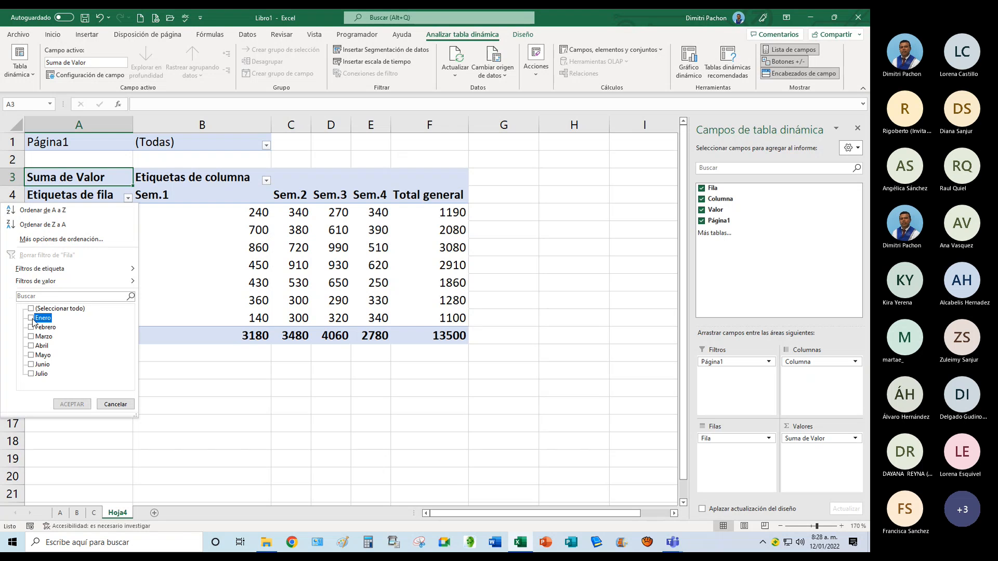
left_click(31, 374)
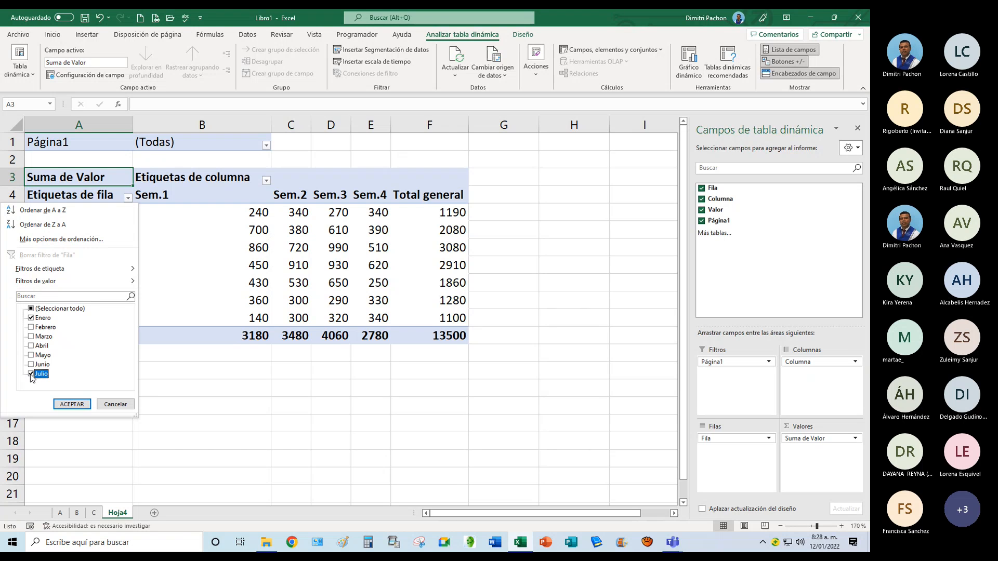
left_click(71, 404)
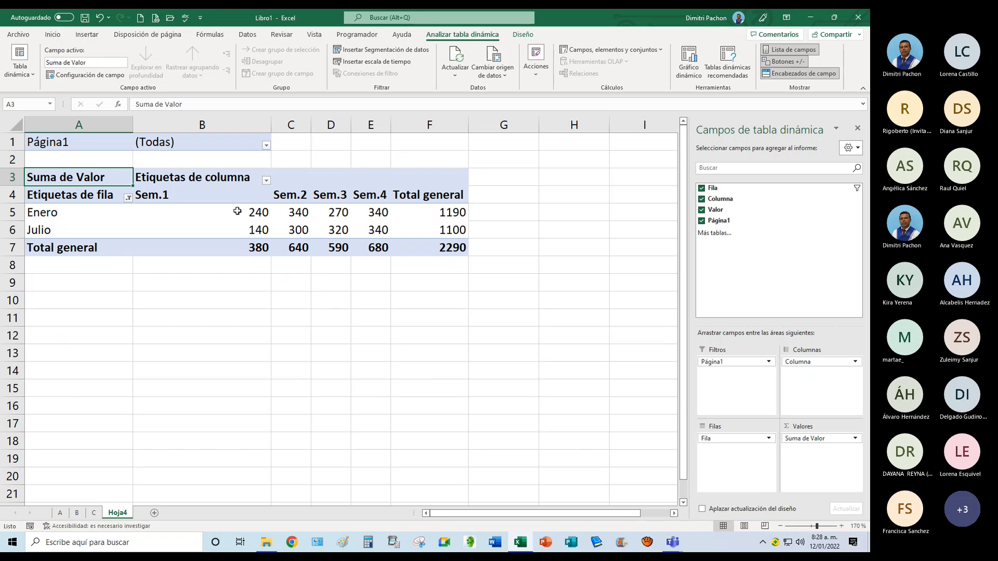
Filter the pivot table's column labels to show only Sem.2 and Sem.3.
left_click(266, 181)
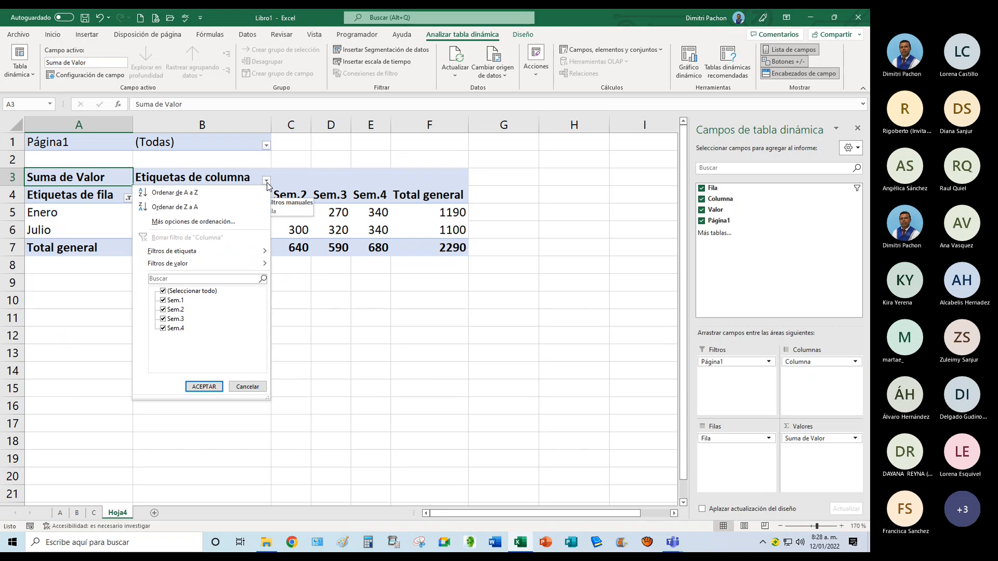
left_click(163, 292)
left_click(163, 310)
left_click(163, 319)
left_click(201, 386)
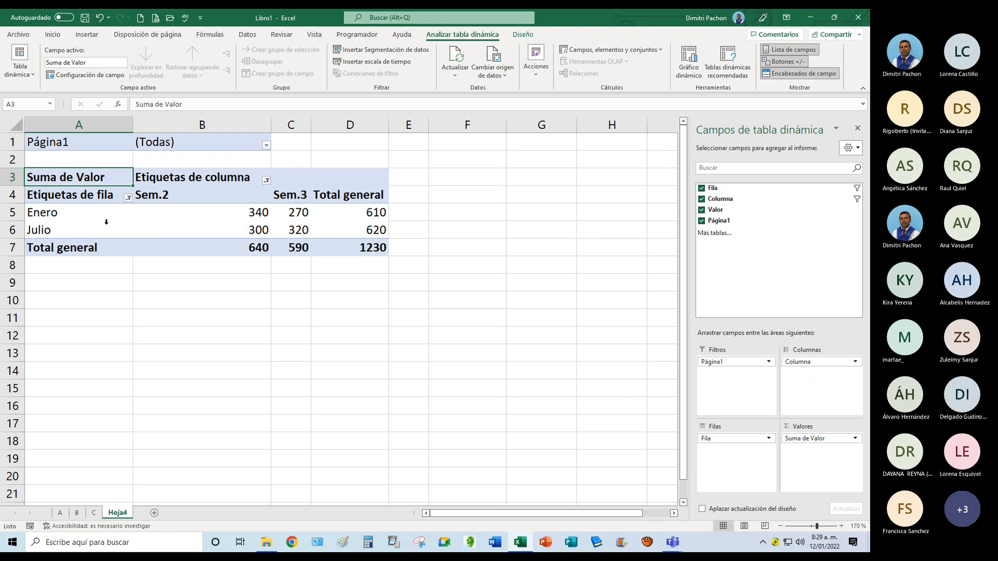
Review the source tables on sheets A and B, and return to cell B5 of the pivot table on Hoja4.
left_click(61, 513)
left_click(75, 513)
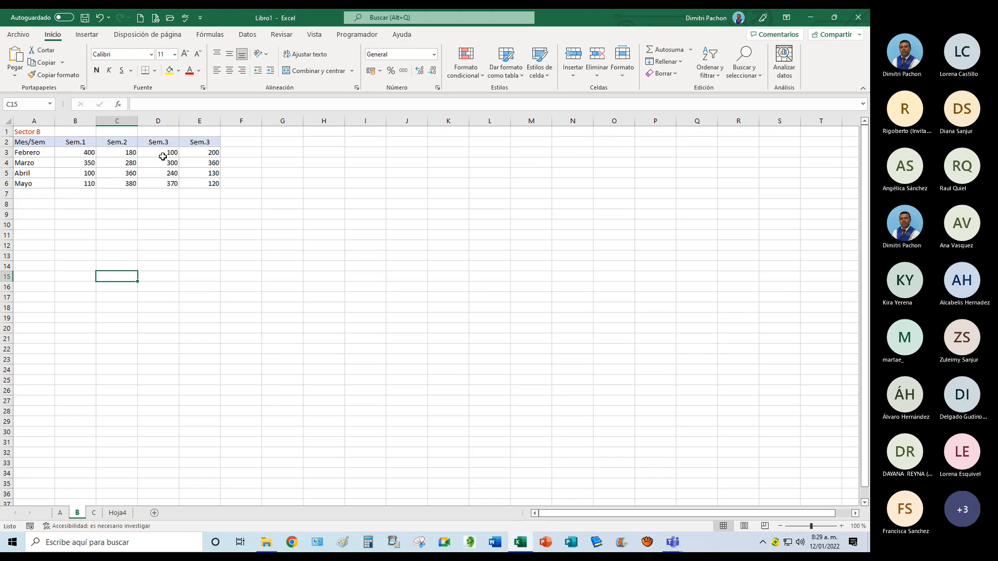
left_click(61, 513)
left_click(77, 514)
left_click(117, 513)
left_click(224, 213)
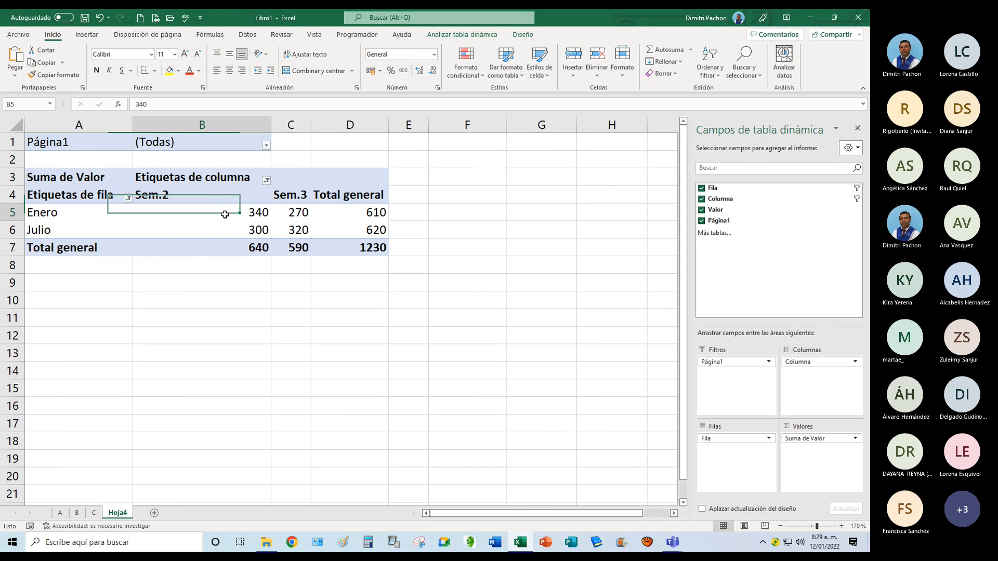
Review the Promedio, Máx. and Mín. summary functions for the Suma de Valor field and the items in the Página1 filter, cancelling both.
left_click(823, 440)
left_click(800, 424)
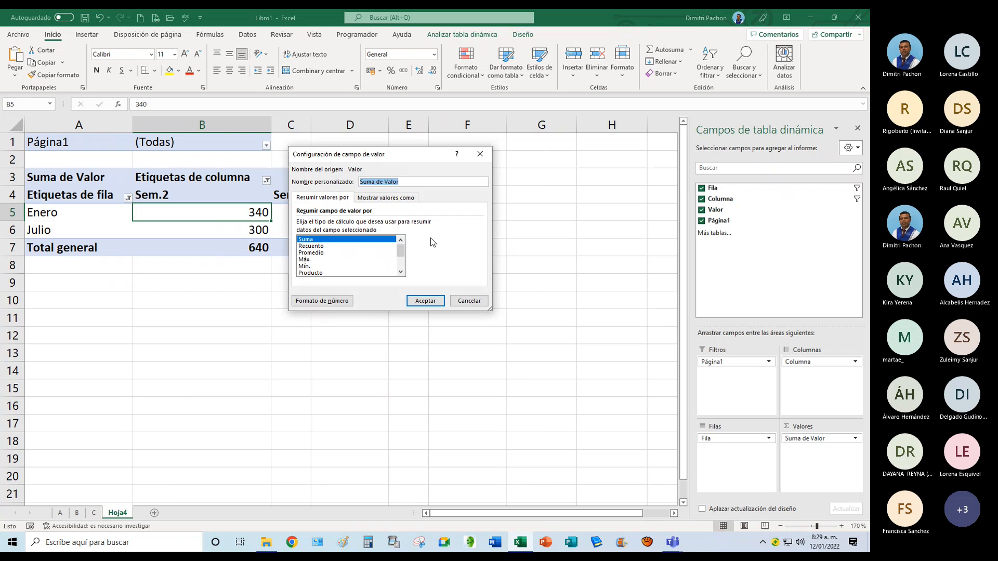
left_click(322, 253)
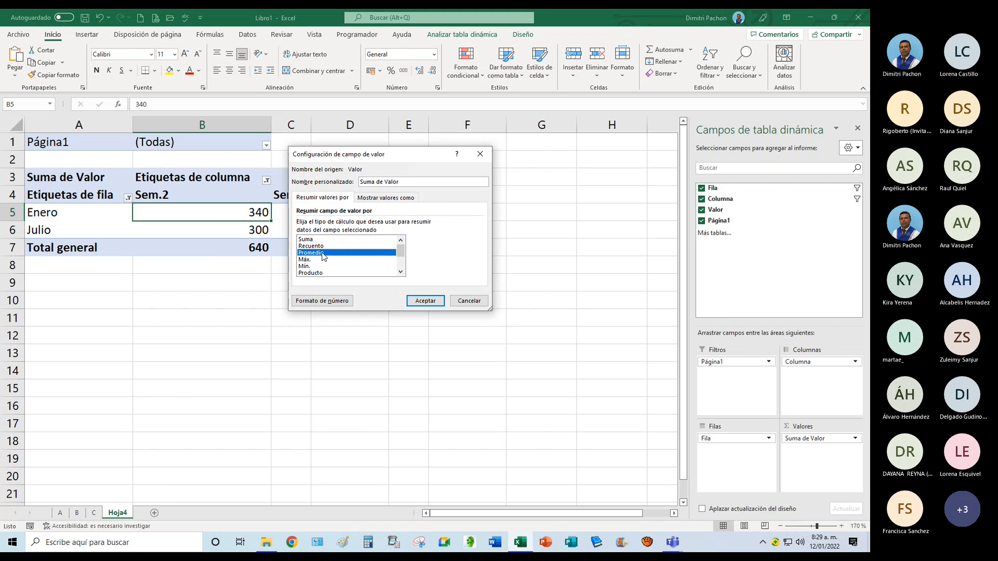
left_click(308, 260)
left_click(309, 266)
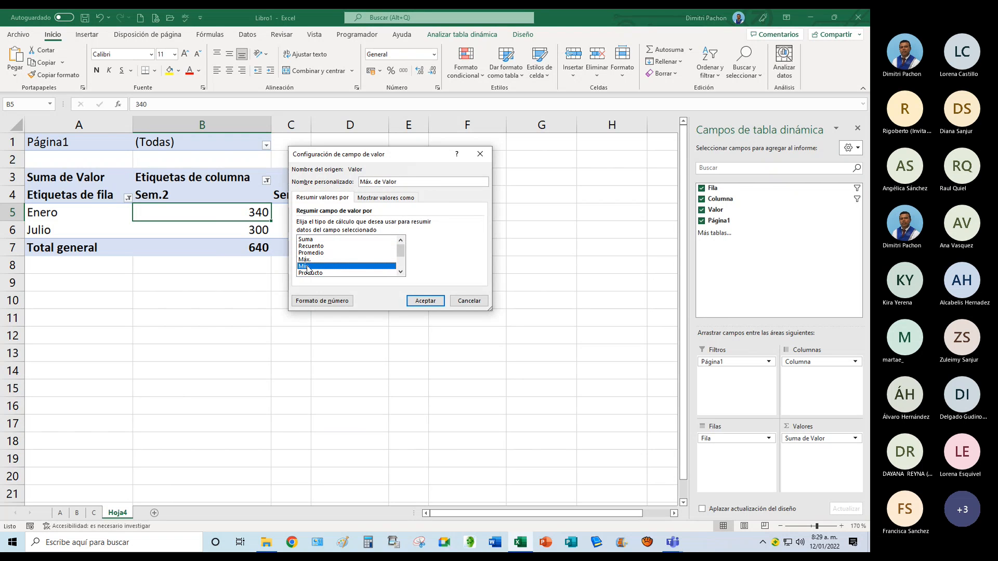
left_click(469, 302)
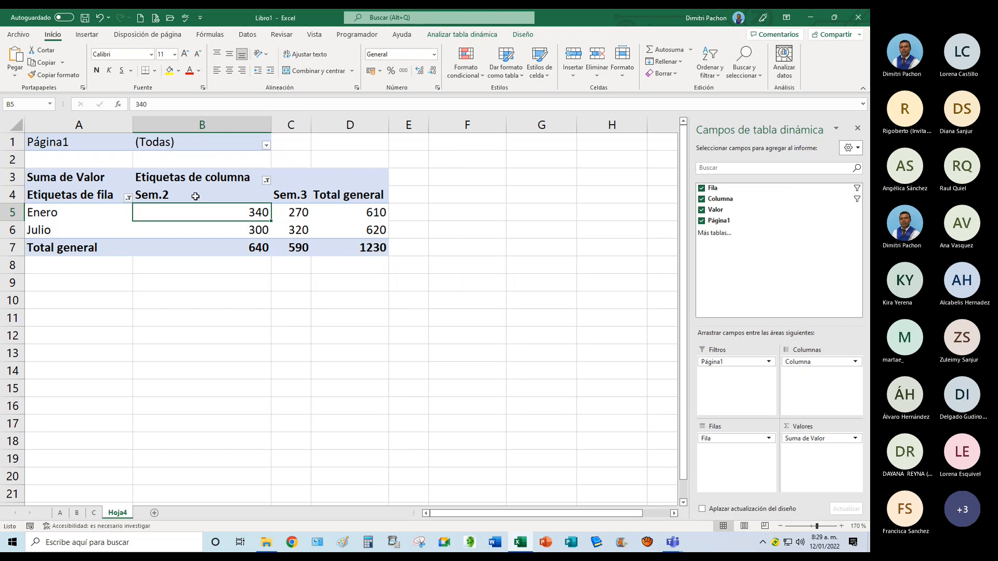
left_click(266, 145)
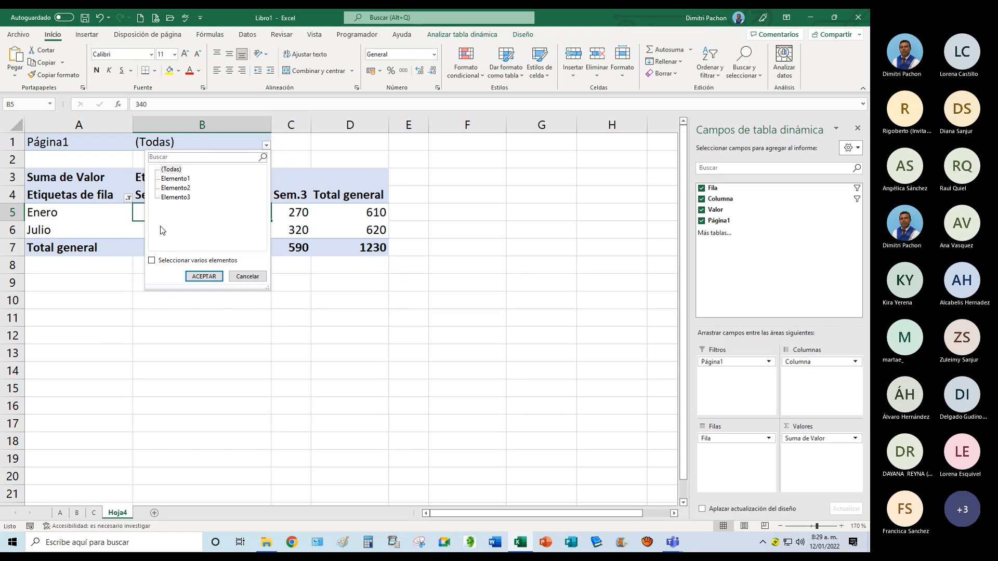
left_click(247, 278)
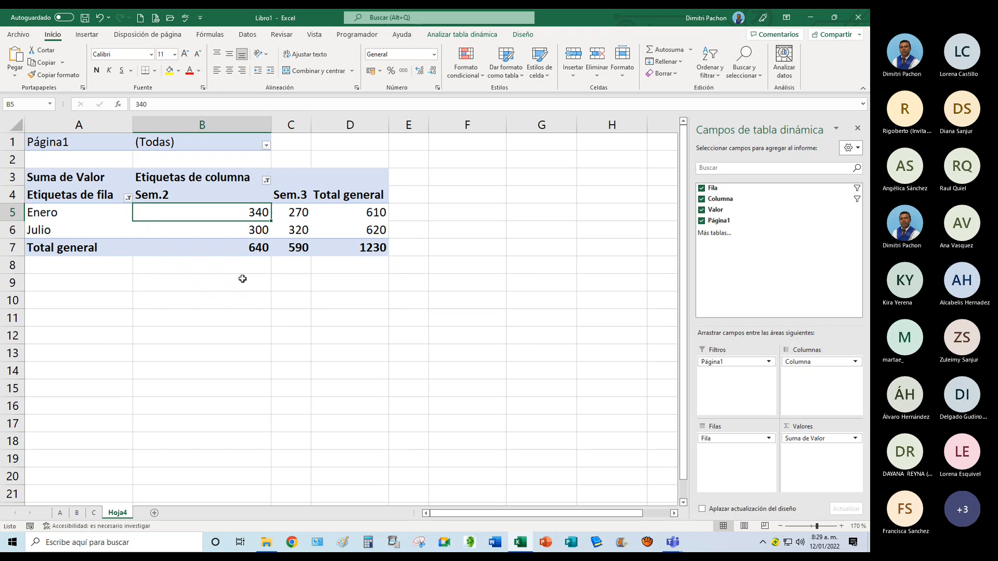
Reselect all items in the pivot table's row-label and column-label filters to include every month and week.
left_click(128, 198)
left_click(31, 310)
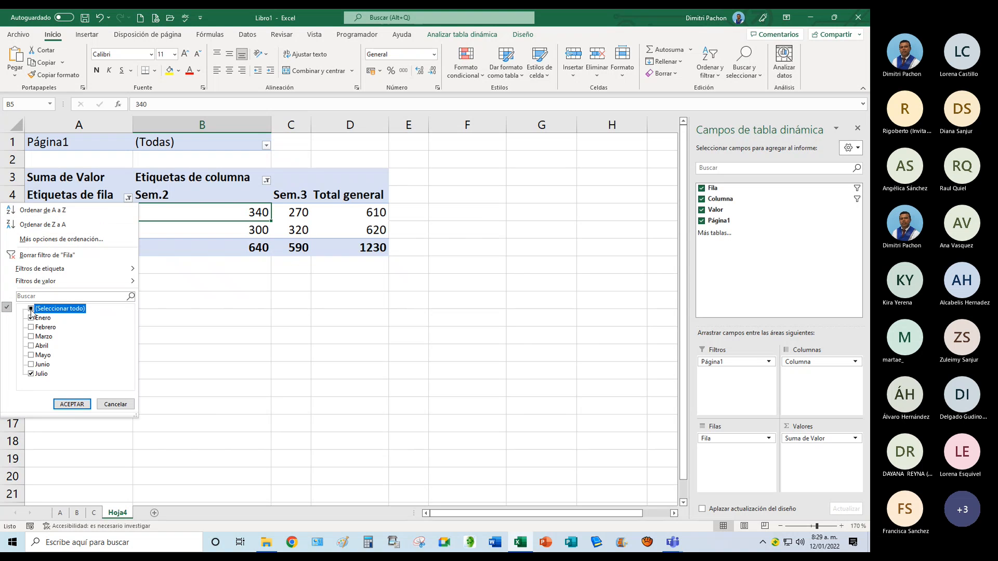
left_click(78, 405)
left_click(267, 181)
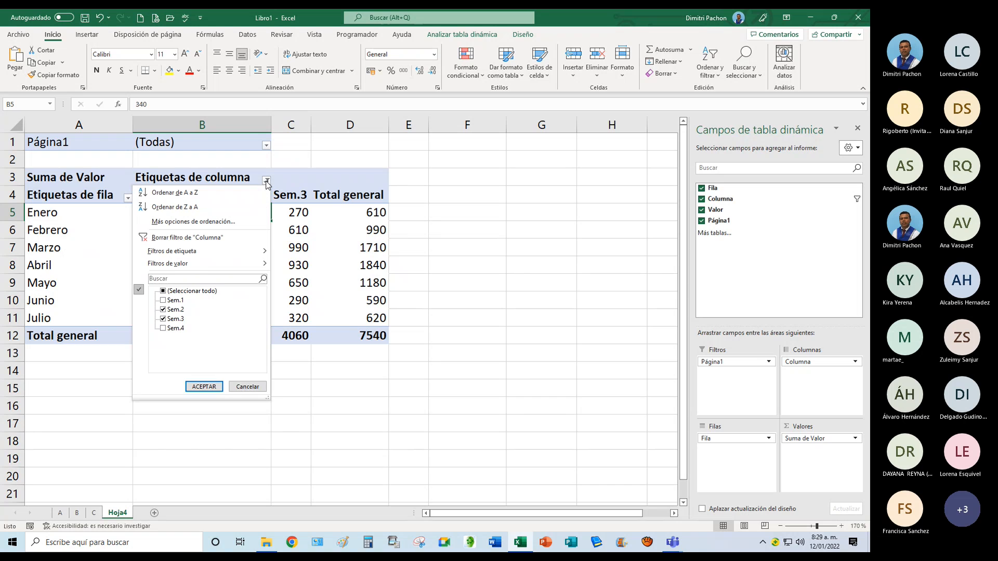
left_click(163, 291)
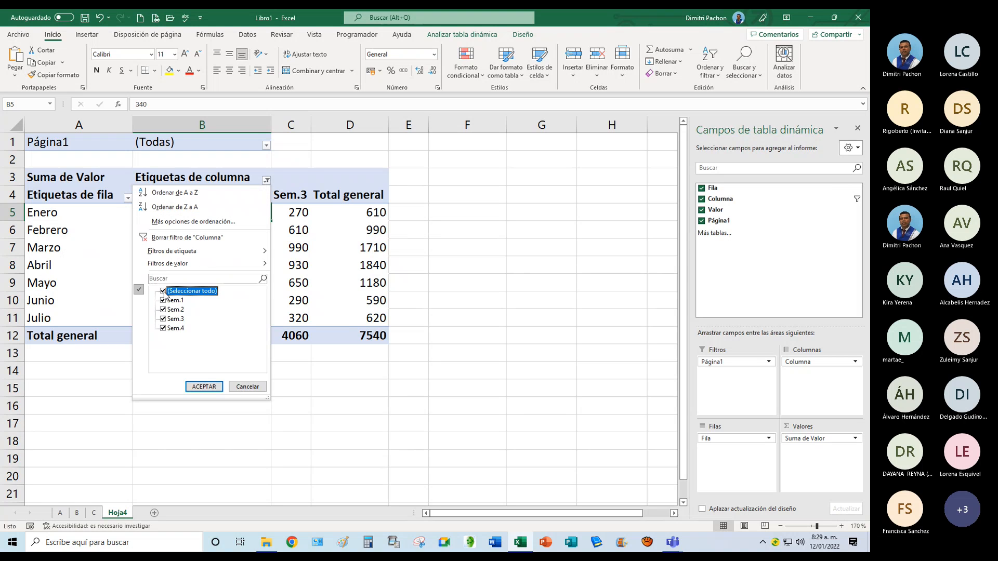
left_click(203, 387)
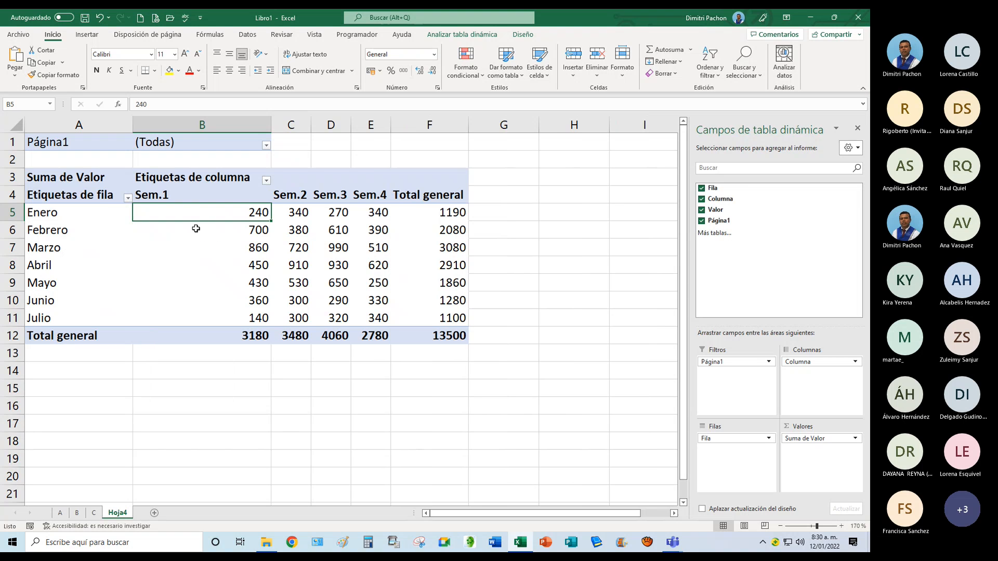
Reopen the pivot table wizard, go back to step 2a and choose Campos de página personalizados.
mouse_move(196, 228)
key("alt+t")
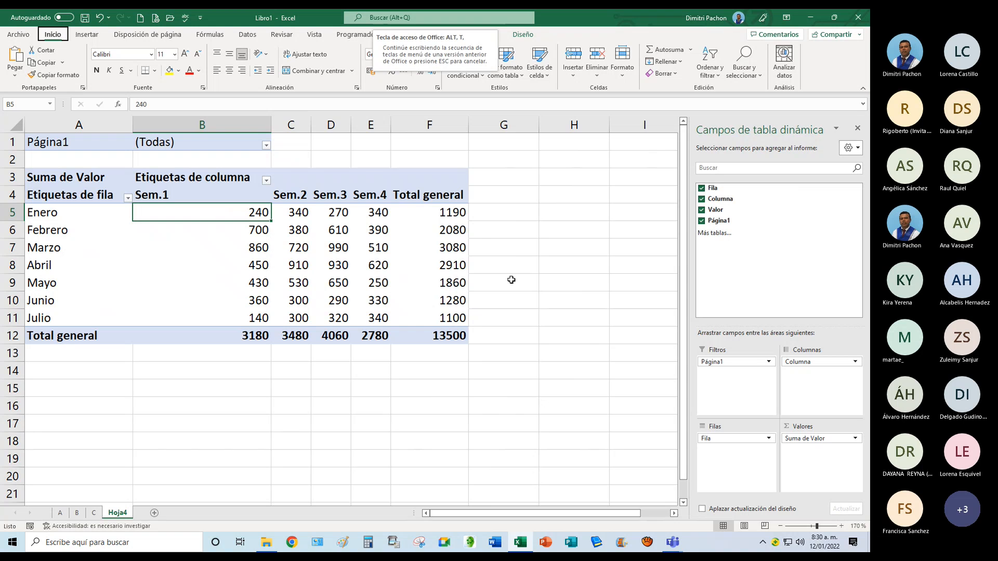
key("b")
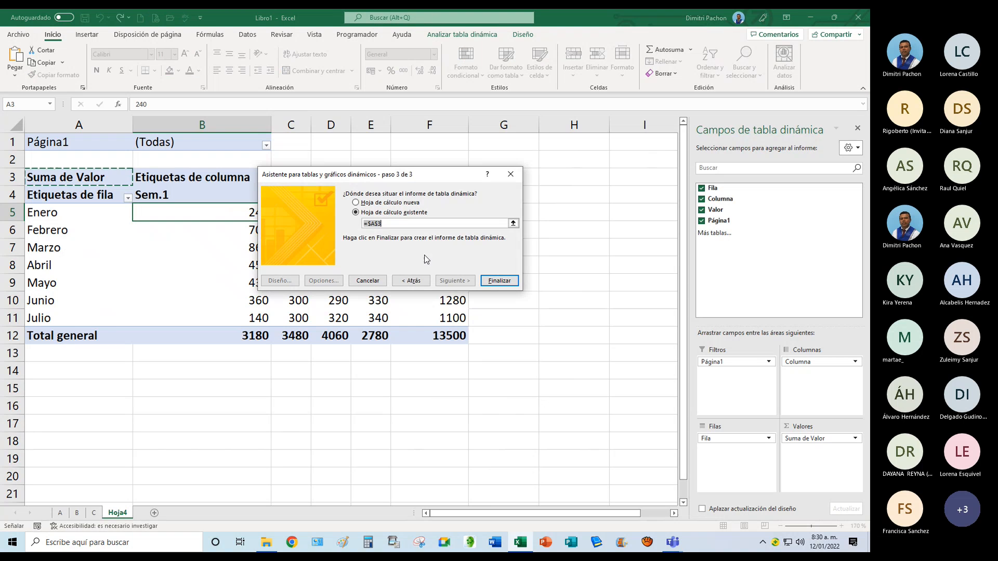
left_click(408, 282)
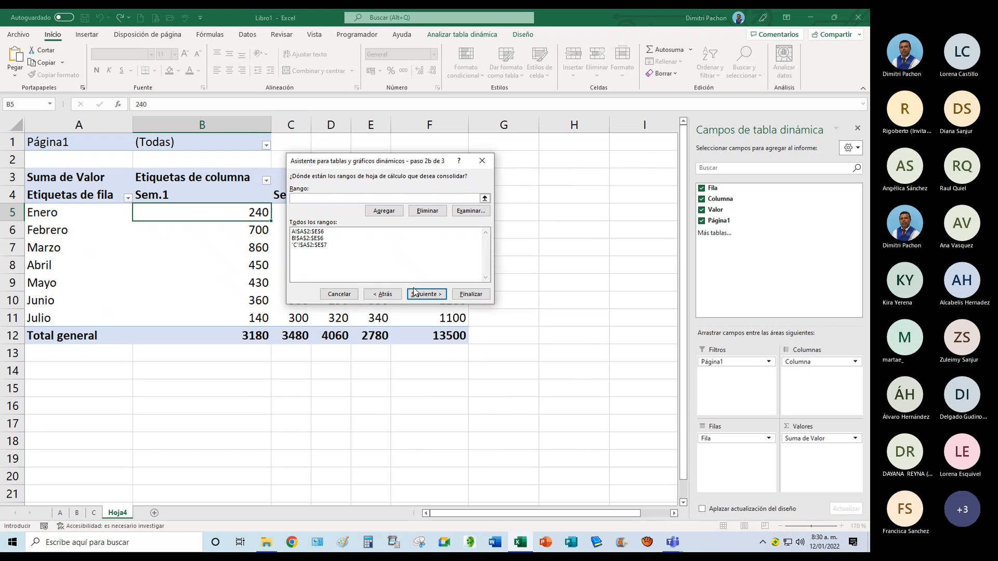
left_click(384, 294)
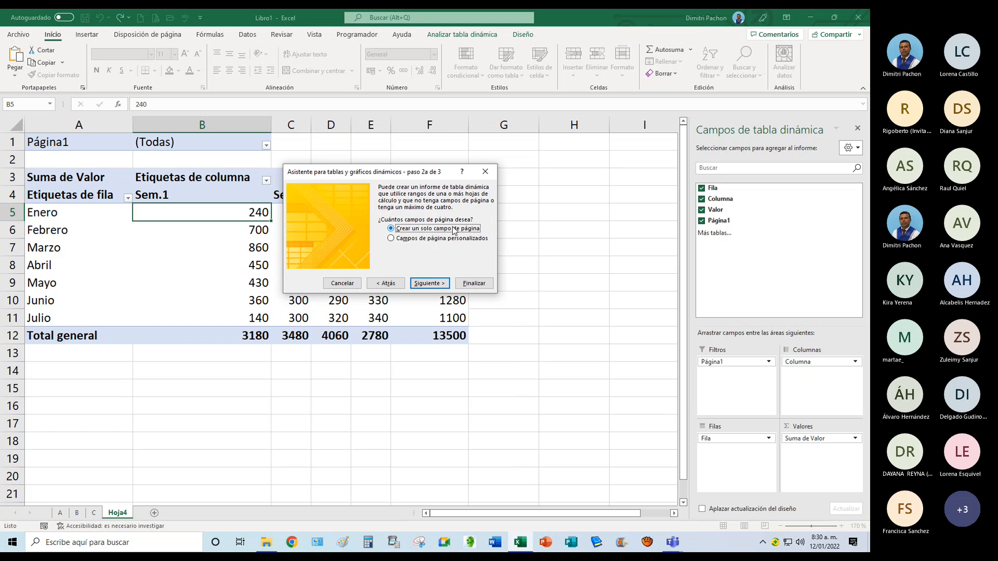
left_click(408, 239)
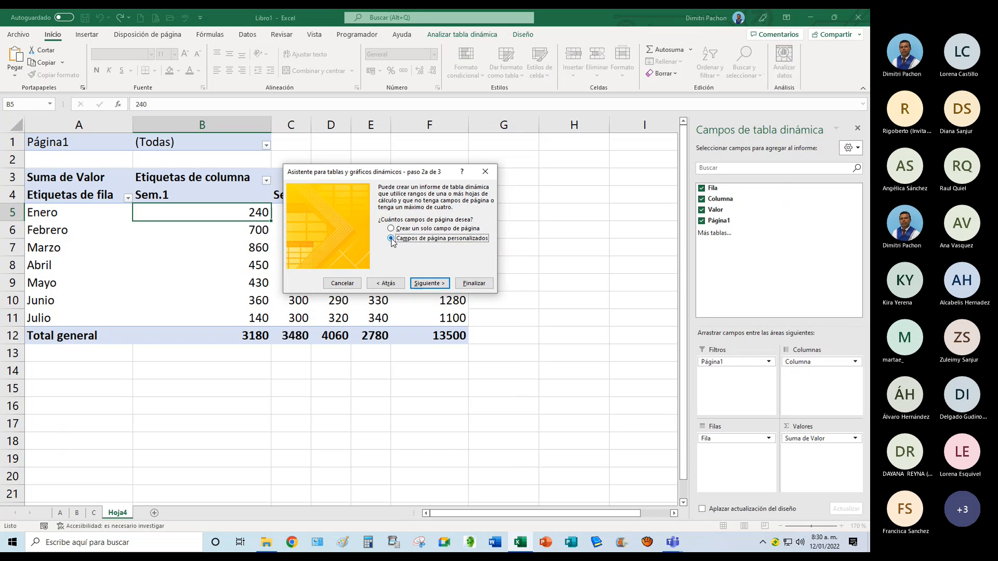
left_click(430, 284)
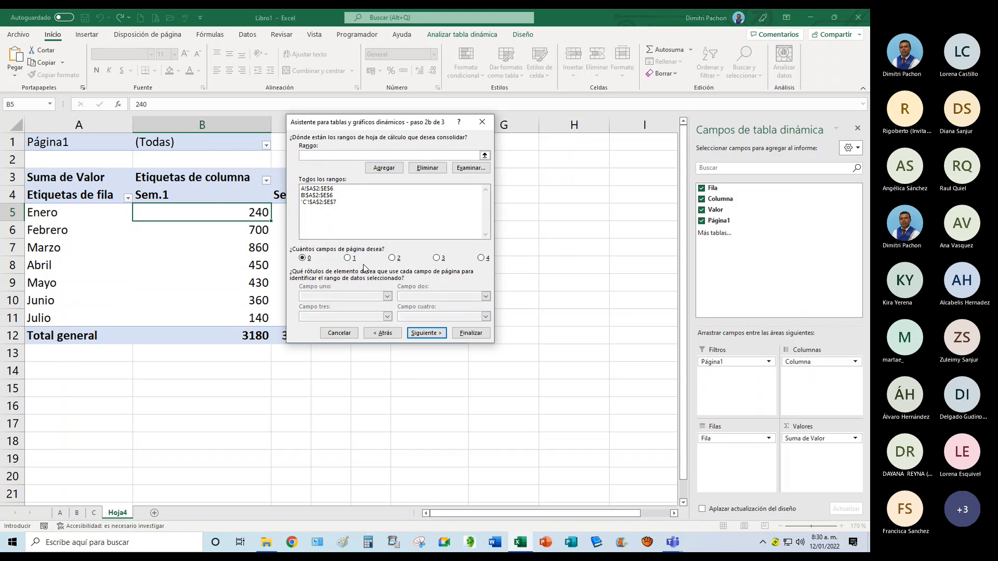
Set the number of page fields to 3, enter A as the label for Campo uno, and finish the wizard.
left_click(436, 258)
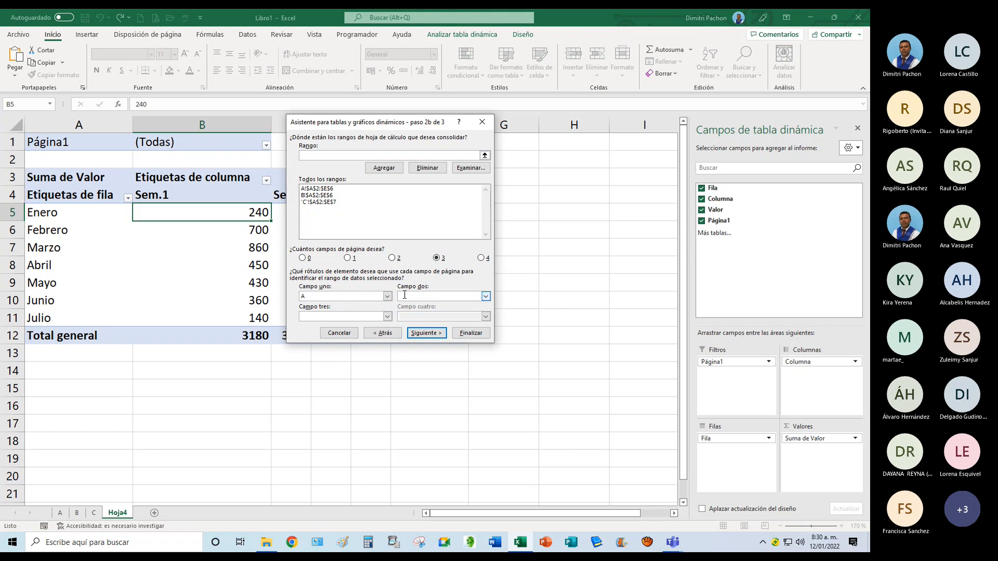
left_click(323, 317)
left_click(483, 334)
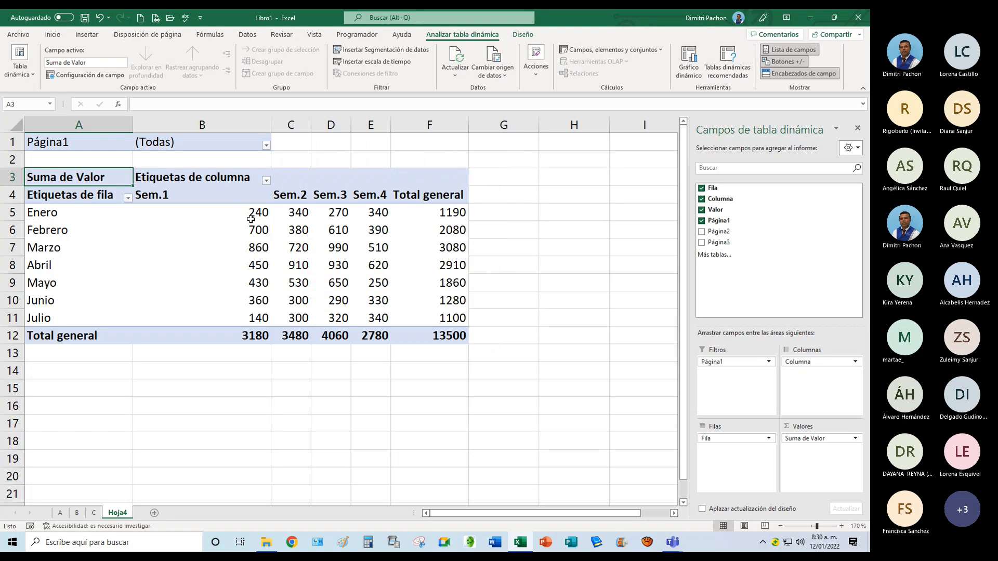
Check the items offered by the pivot table's Página1 filter and select cell B7.
left_click(266, 145)
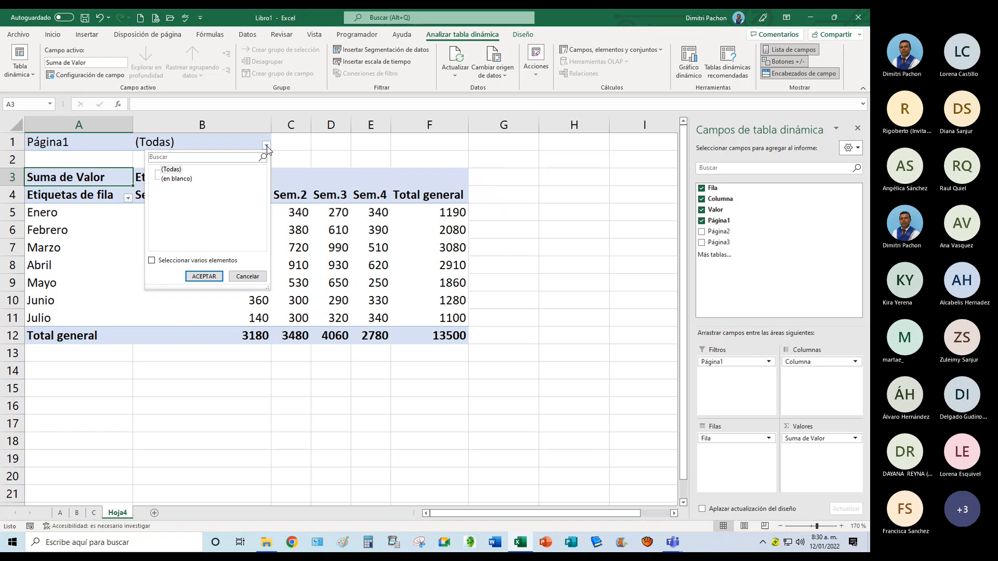
left_click(215, 275)
left_click(207, 250)
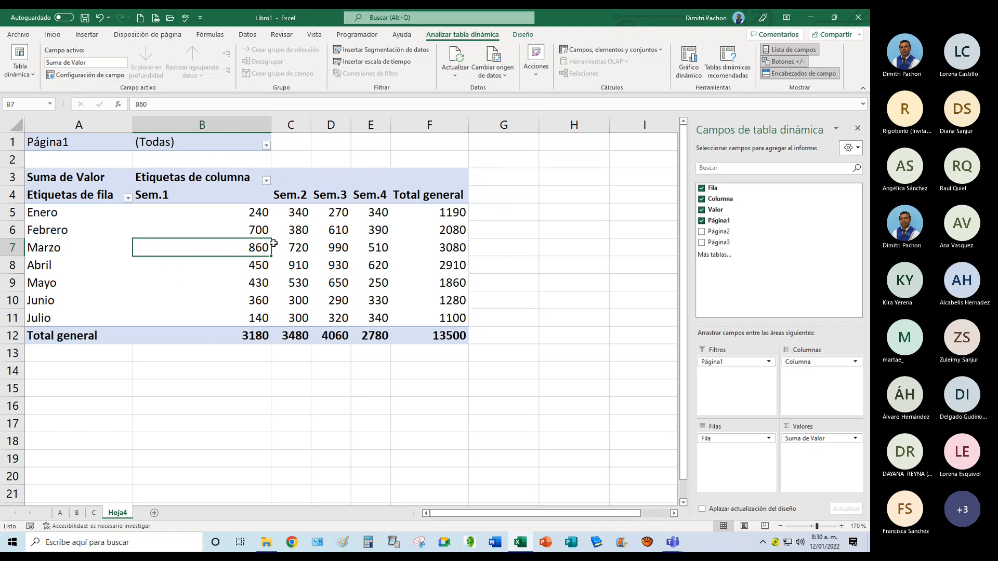
Reopen the pivot table wizard at step 2b, fill in the page field labels with C for Campo tres, and continue to step 3.
key("alt+d")
key("p")
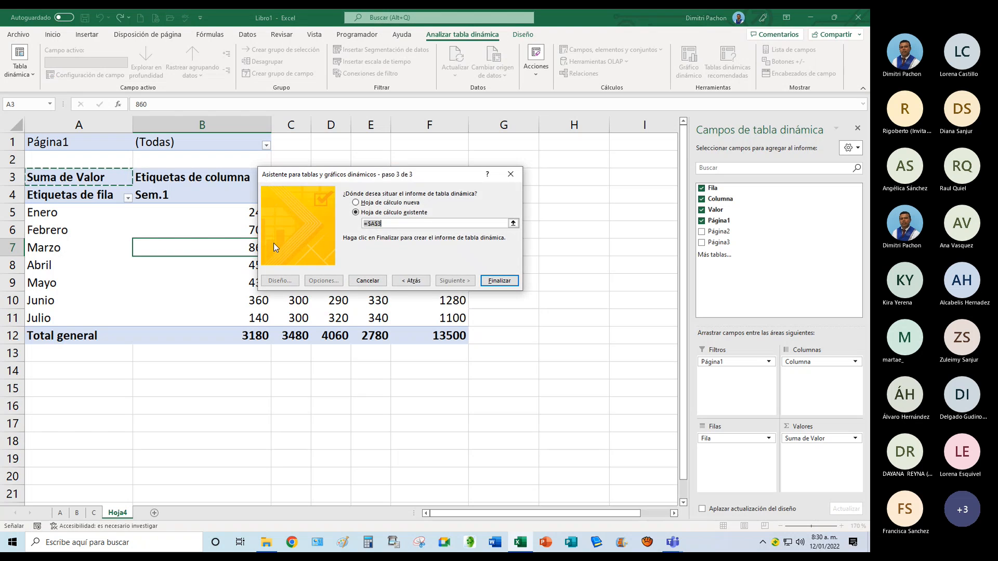
left_click(405, 284)
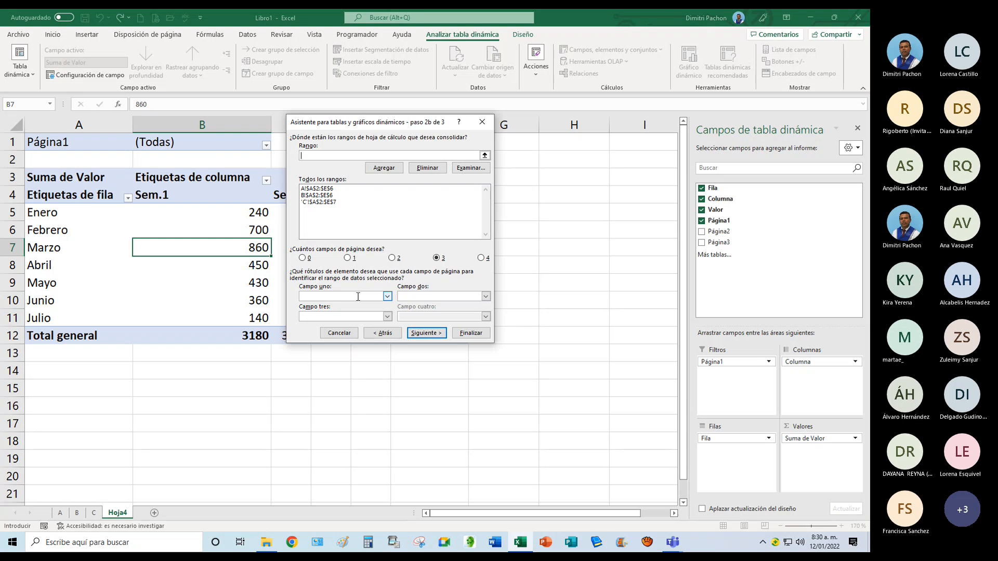
left_click(357, 296)
key("Tab")
left_click(325, 318)
type("C")
left_click(425, 333)
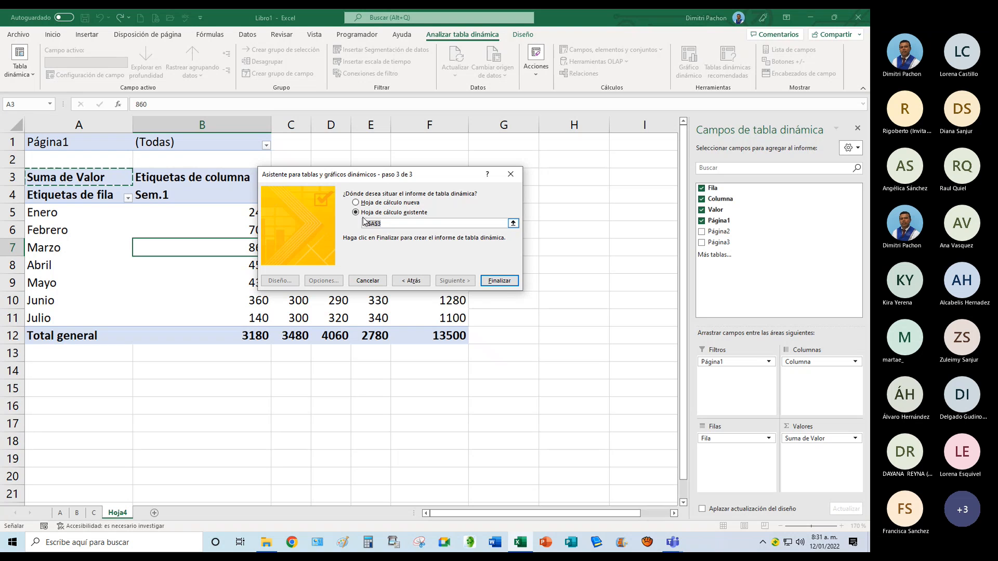
Set the report's existing-worksheet location to Hoja4!$A$1 and finish the wizard.
left_click(513, 223)
left_click(67, 143)
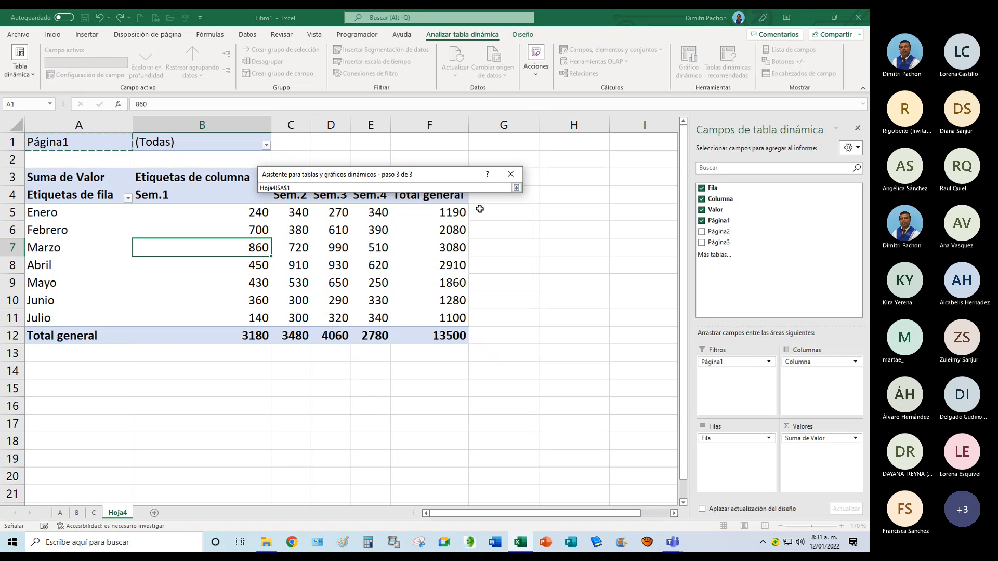
left_click(516, 187)
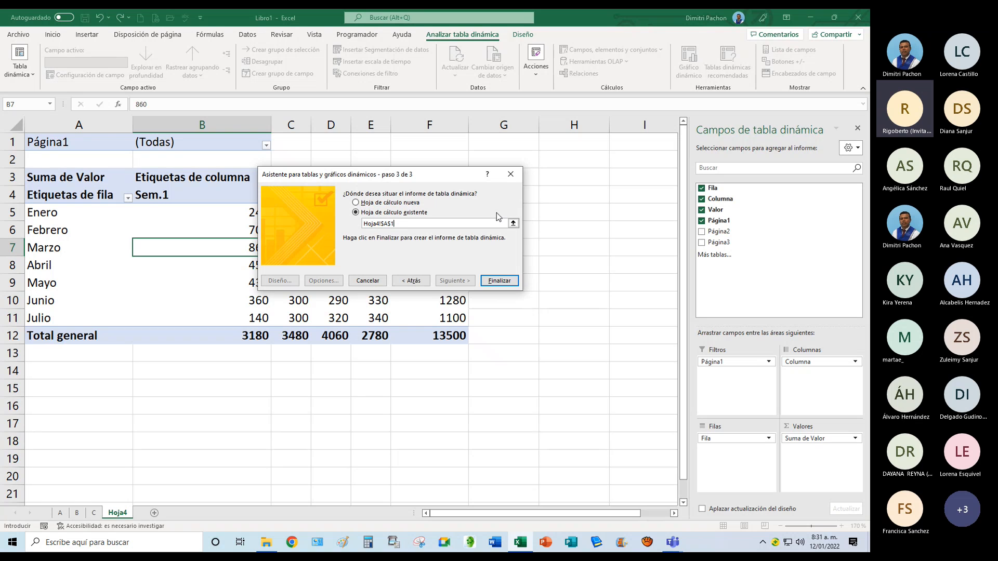
left_click(486, 281)
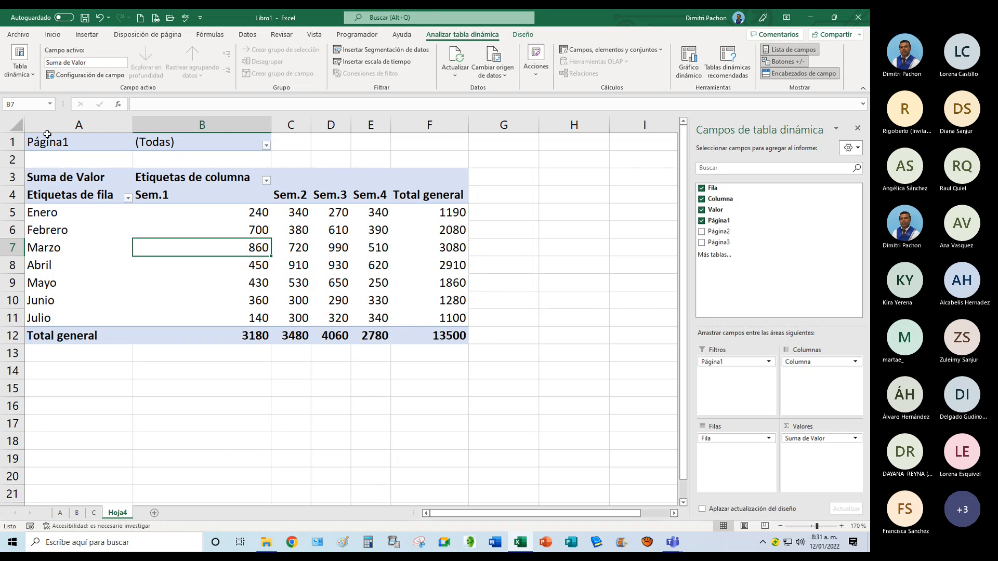
Recheck the Página1 filter's items and select the pivot table area A1:F13 to examine its values.
left_click(69, 141)
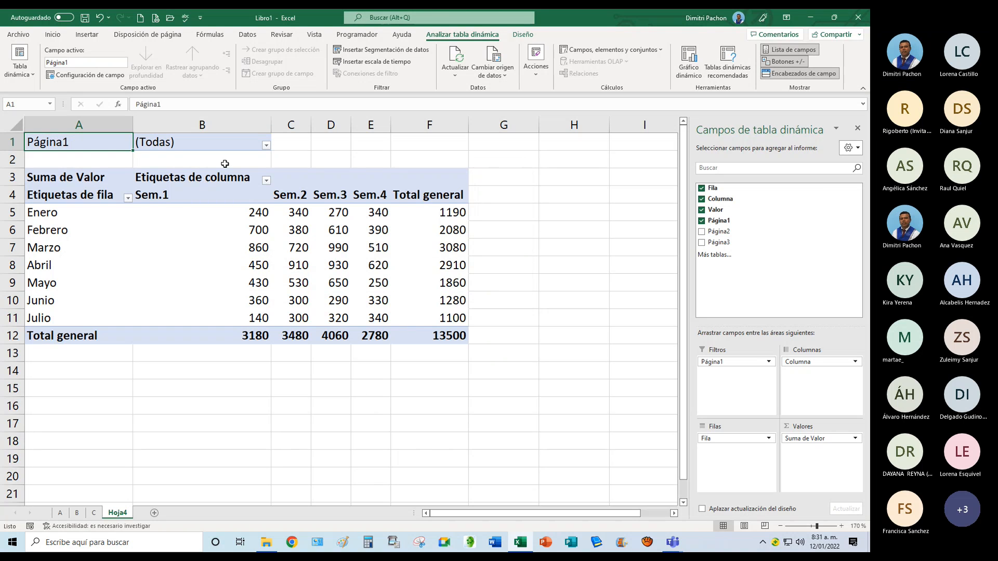
left_click(266, 146)
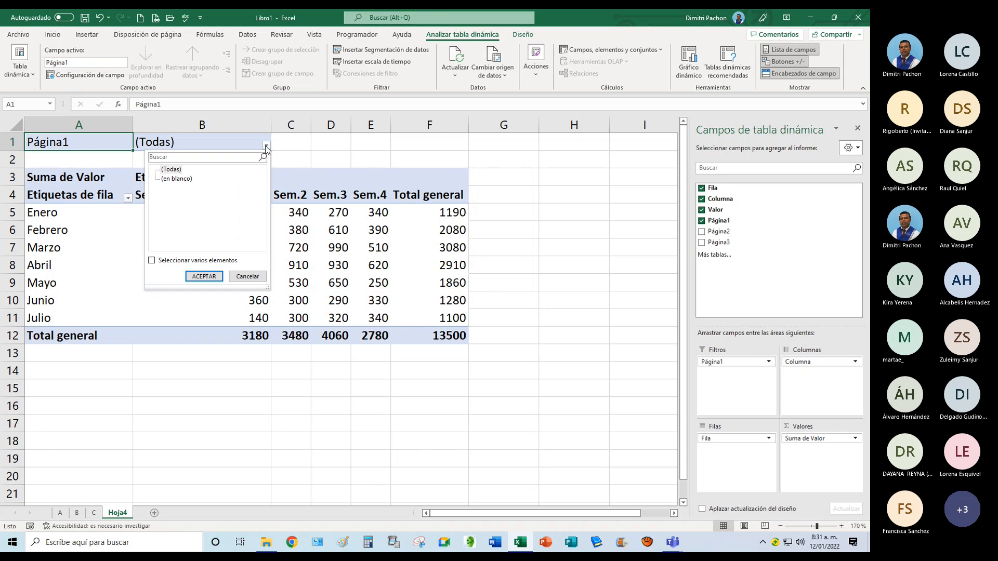
left_click(322, 295)
left_click_drag(61, 146, 430, 347)
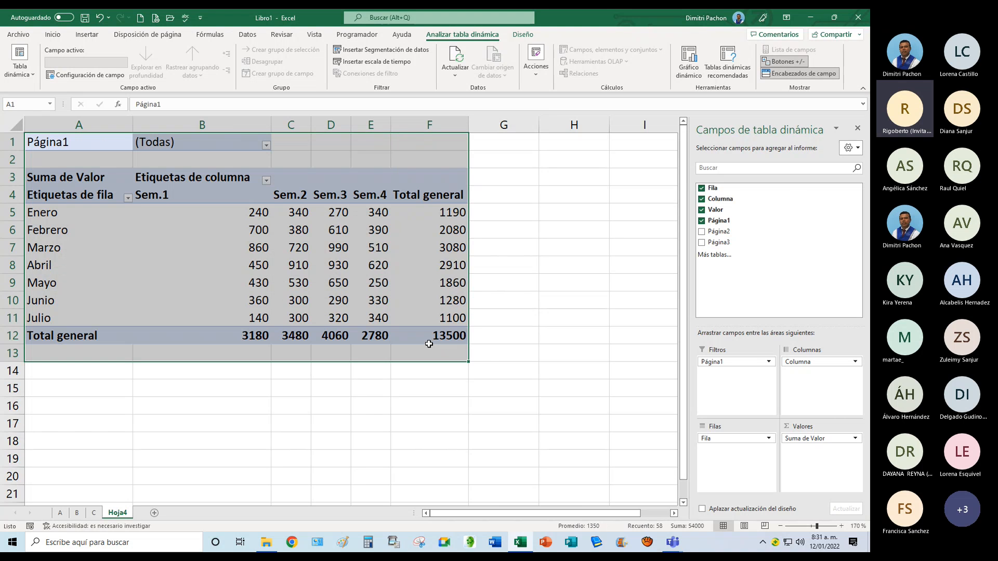
mouse_move(378, 334)
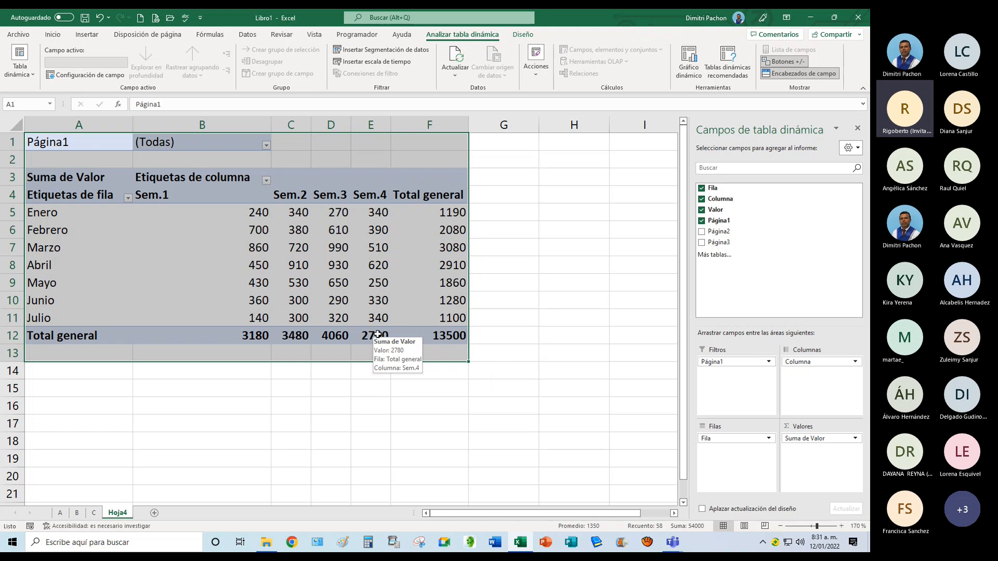
mouse_move(184, 307)
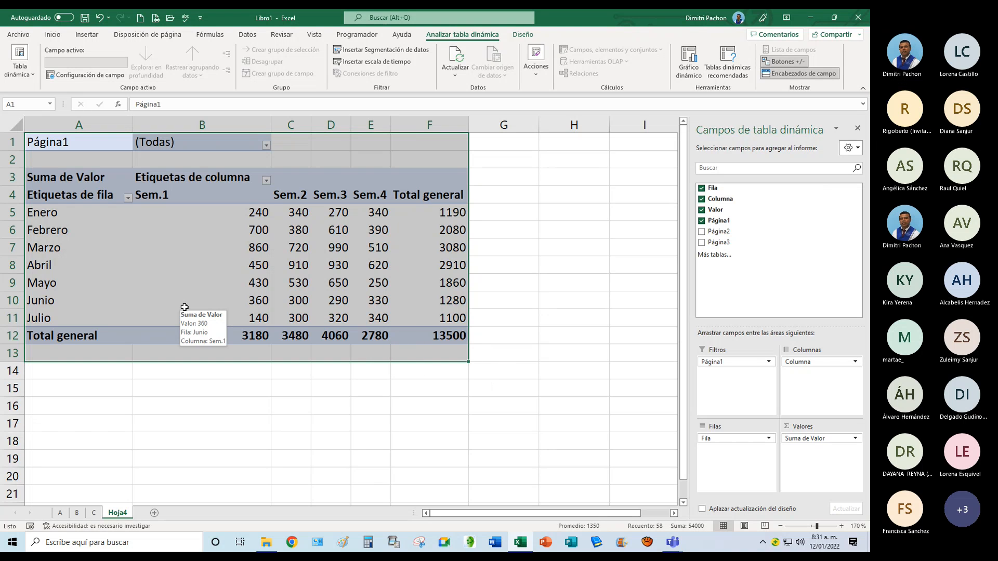
Reopen the pivot table wizard at step 2b and enter page field labels A for Campo uno, B for Campo dos and C for Campo tres.
left_click(151, 214)
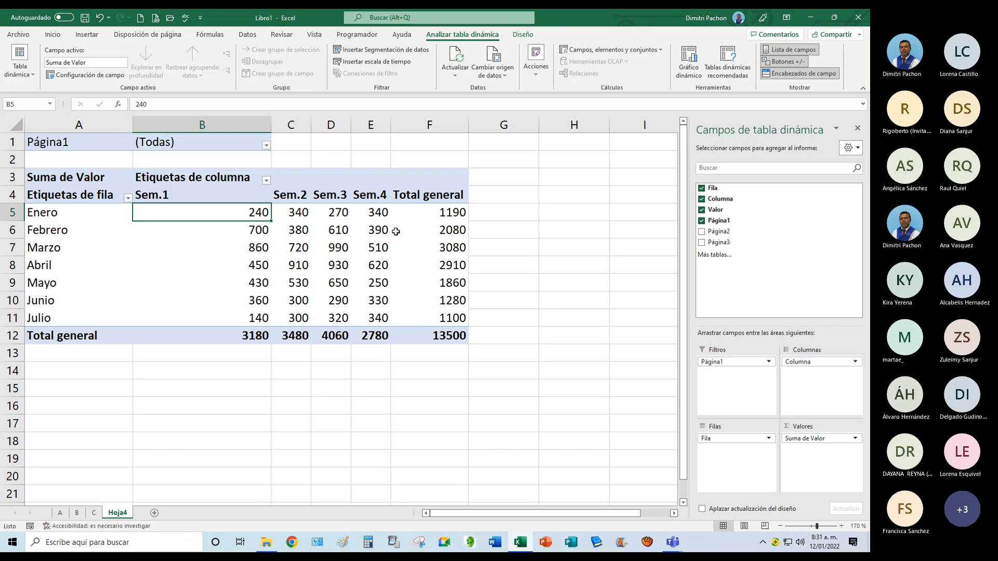
key("alt+d")
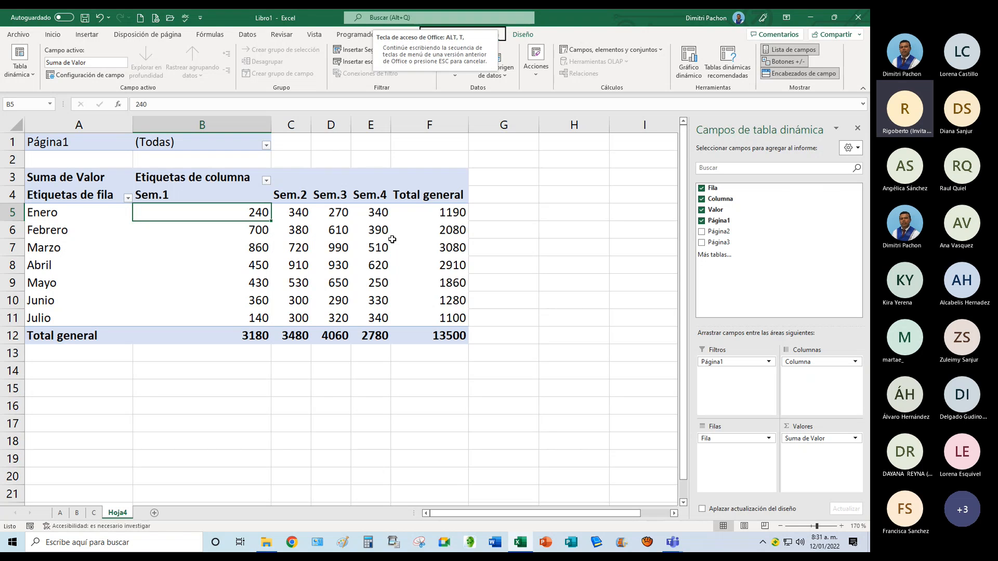
key("p")
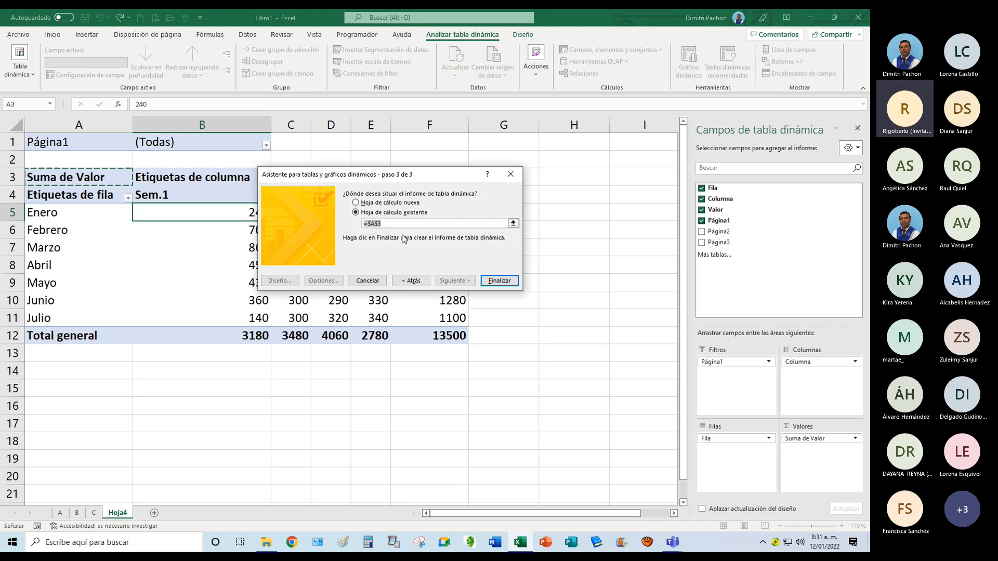
left_click(411, 280)
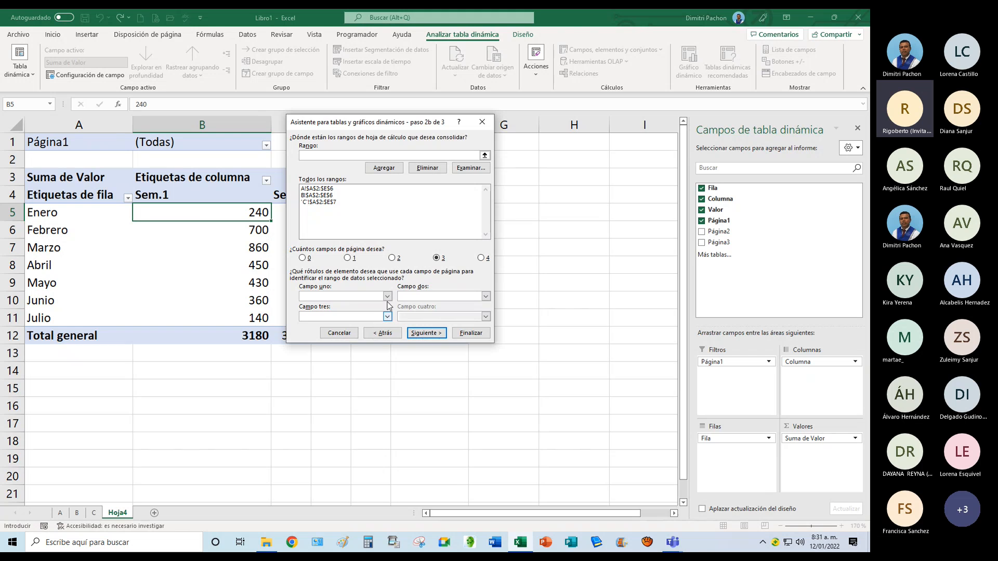
left_click(387, 297)
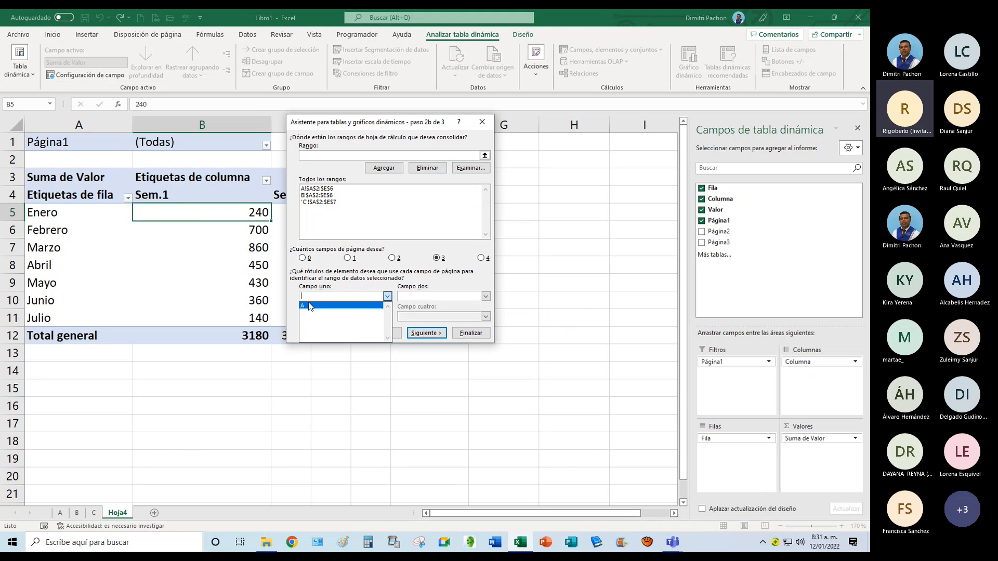
left_click(374, 306)
left_click(423, 300)
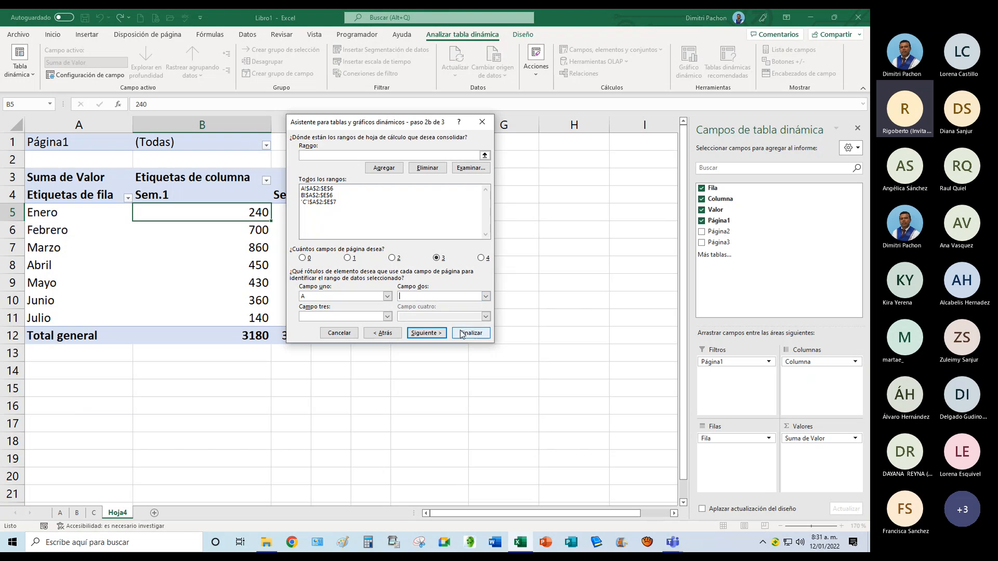
type("B")
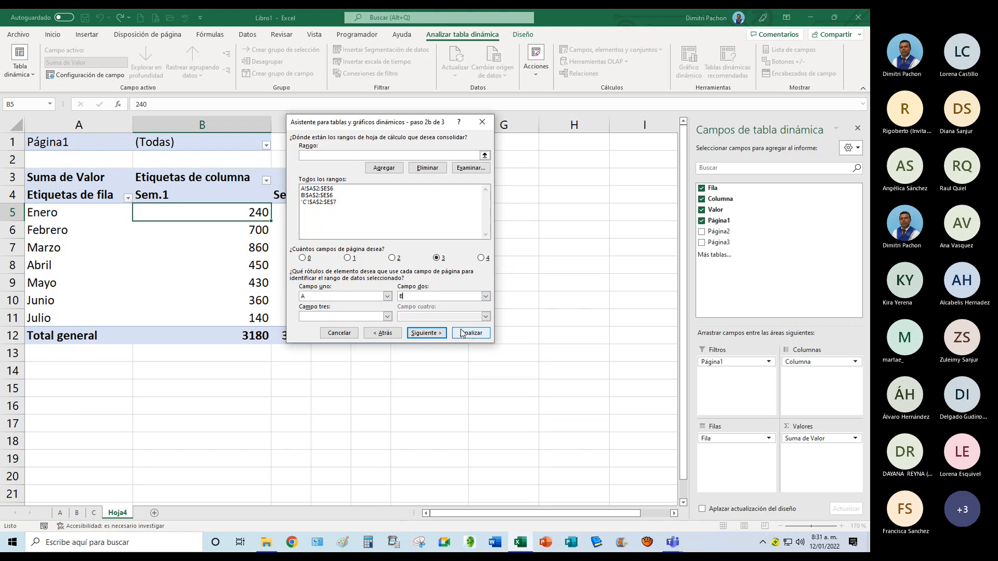
left_click(330, 316)
type("C")
Continue to step 3, place the report at Hoja4!$A$1 on the existing worksheet and finish the wizard.
left_click(426, 332)
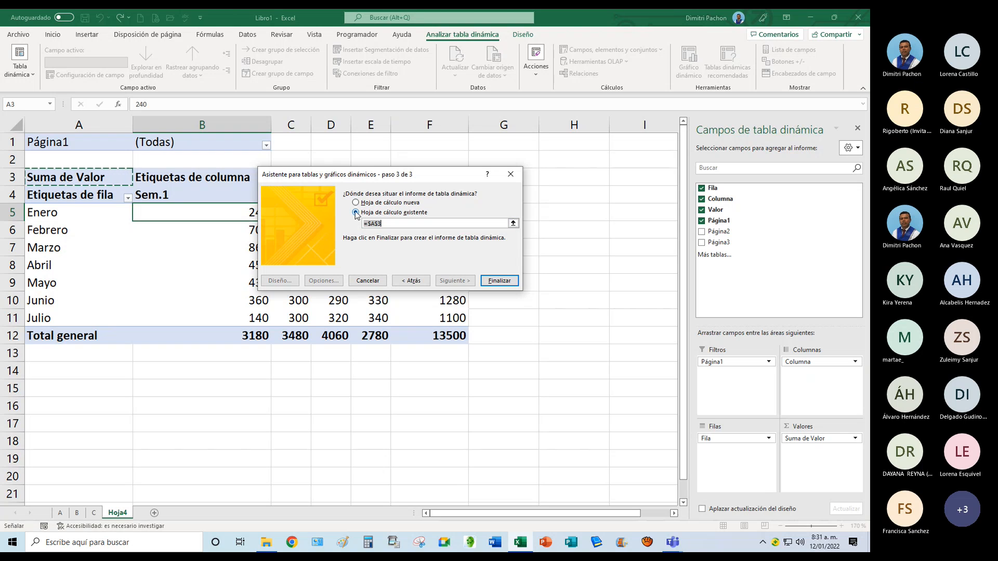
left_click(67, 147)
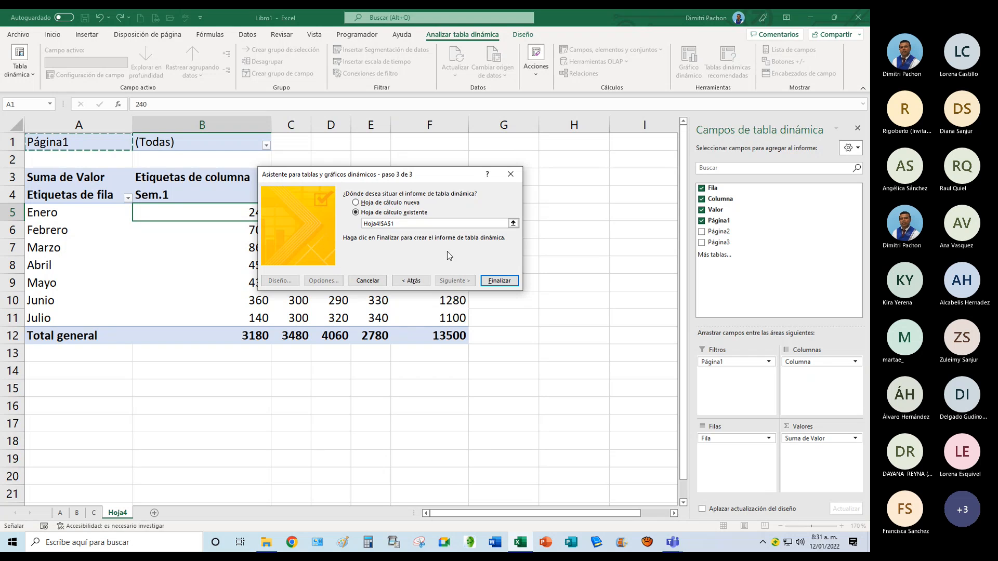
left_click(497, 282)
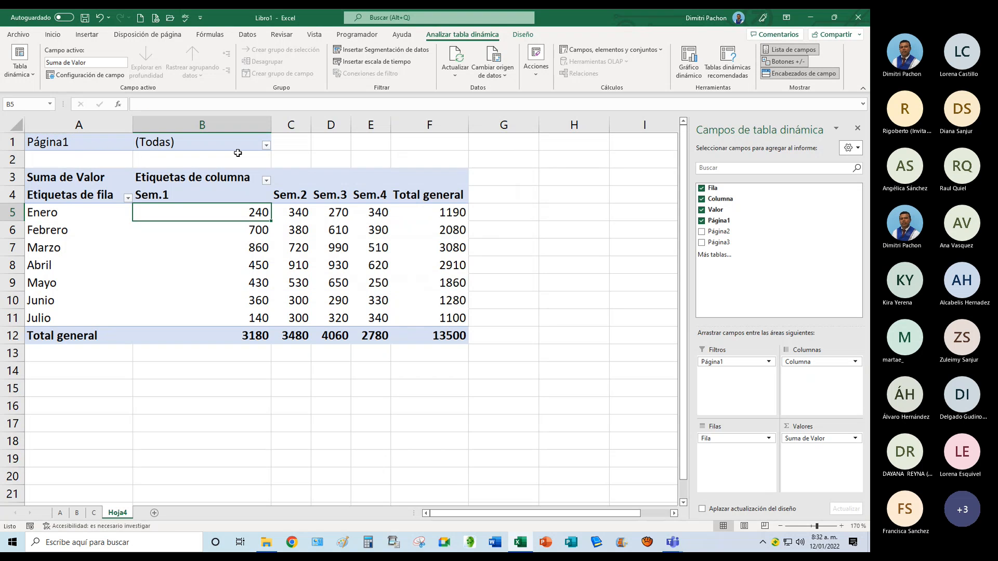
Check the items offered by the Página1 filter, close its list and select cell B8.
left_click(266, 145)
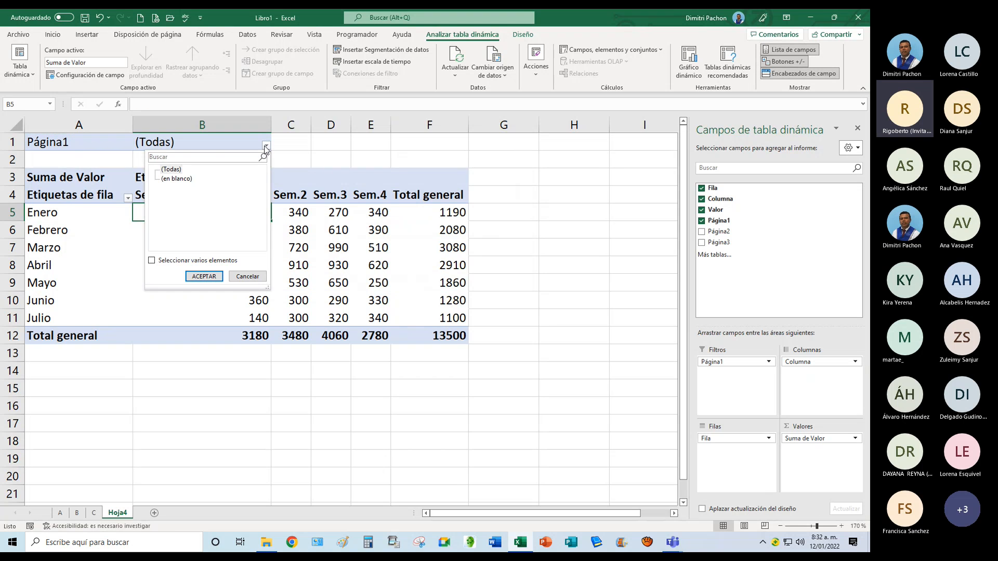
left_click(284, 159)
left_click(201, 266)
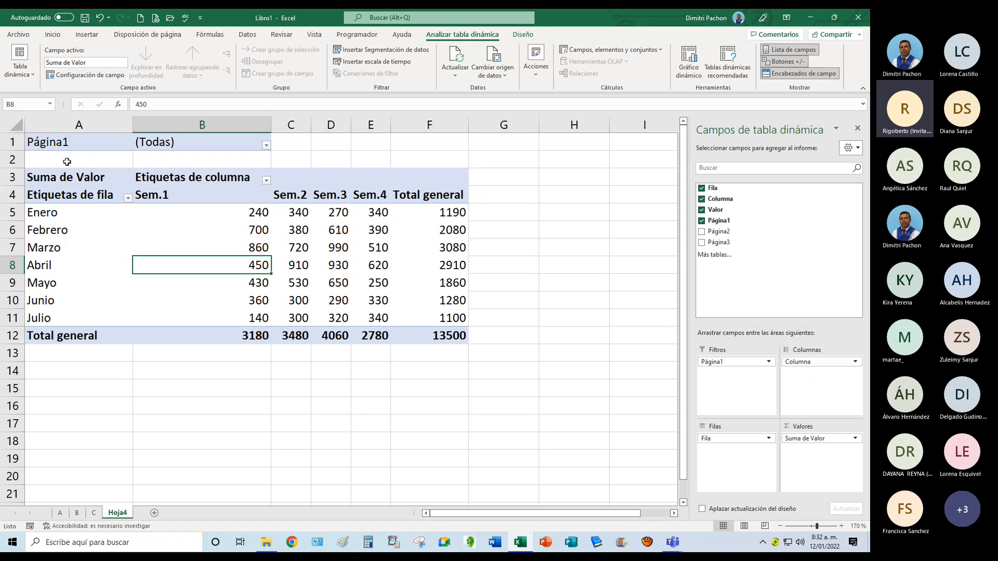
Delete the whole pivot table in A1:F13 of Hoja4 and select cell A1.
left_click_drag(67, 148, 465, 345)
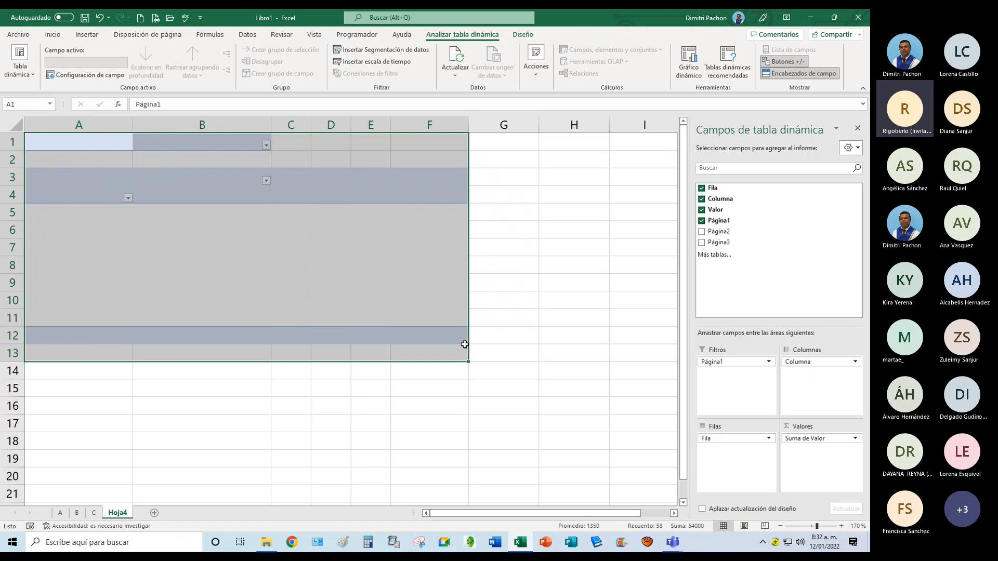
key("Delete")
left_click(72, 145)
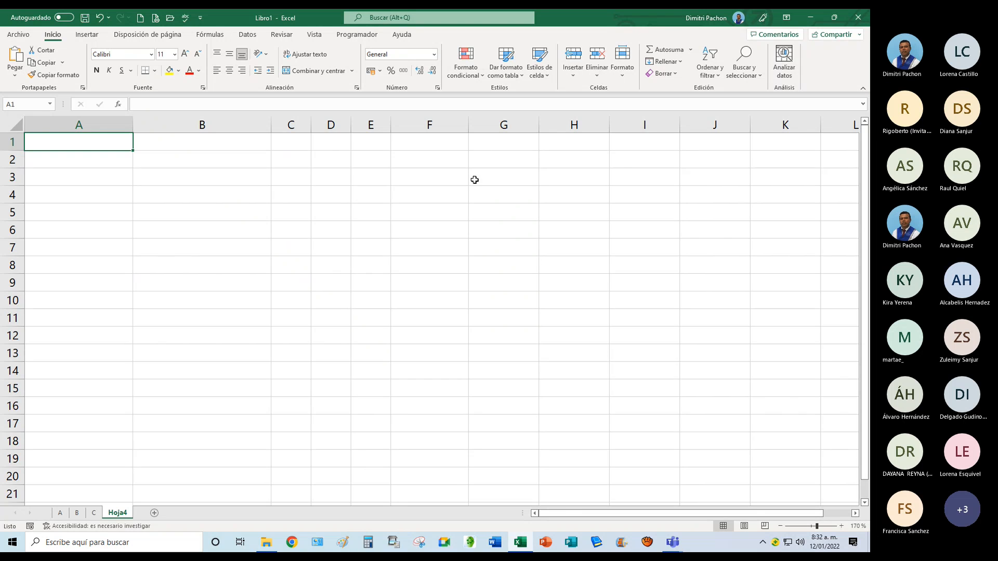
Start a new pivot table from multiple consolidation ranges with custom page fields and continue to step 2b of the wizard.
key("alt+d")
key("p")
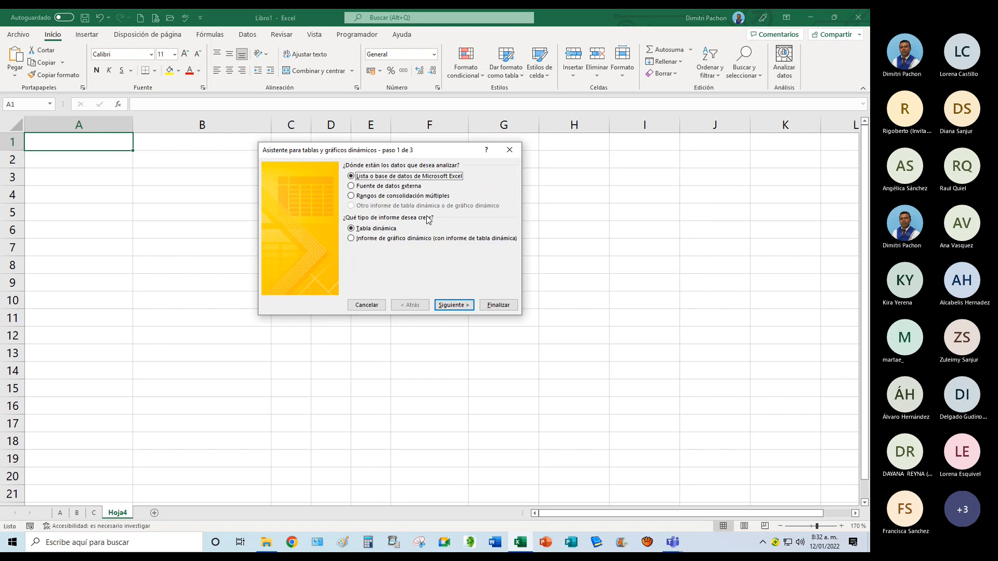
left_click(403, 197)
left_click(453, 304)
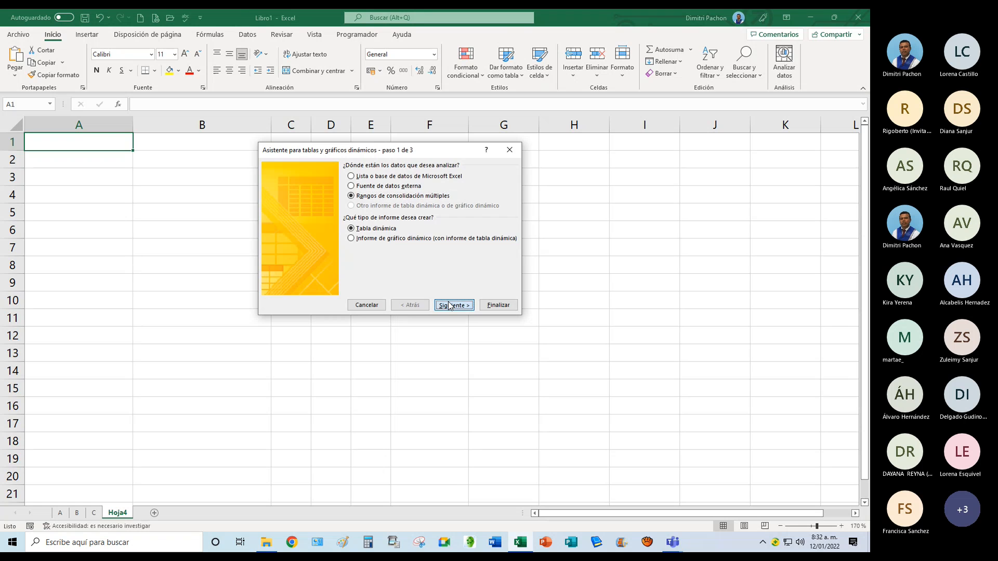
left_click(423, 240)
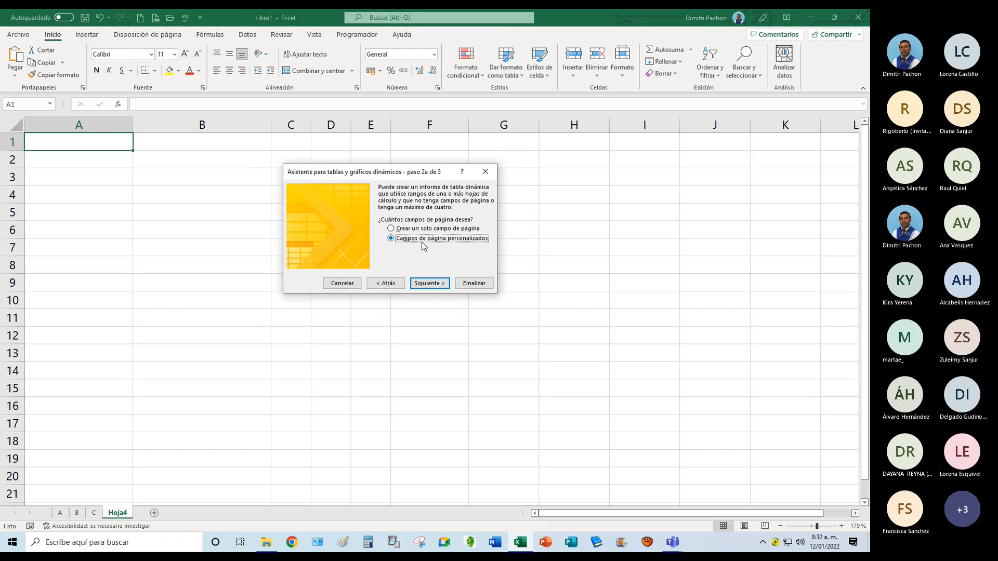
left_click(428, 288)
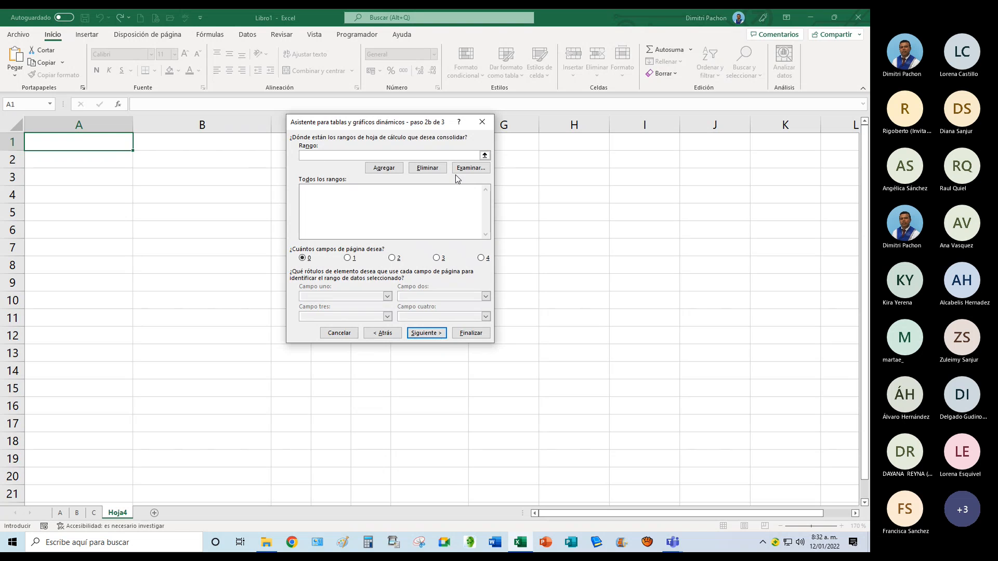
Add range $A$2:$E$6 of sheet A to the ranges to consolidate.
left_click(483, 156)
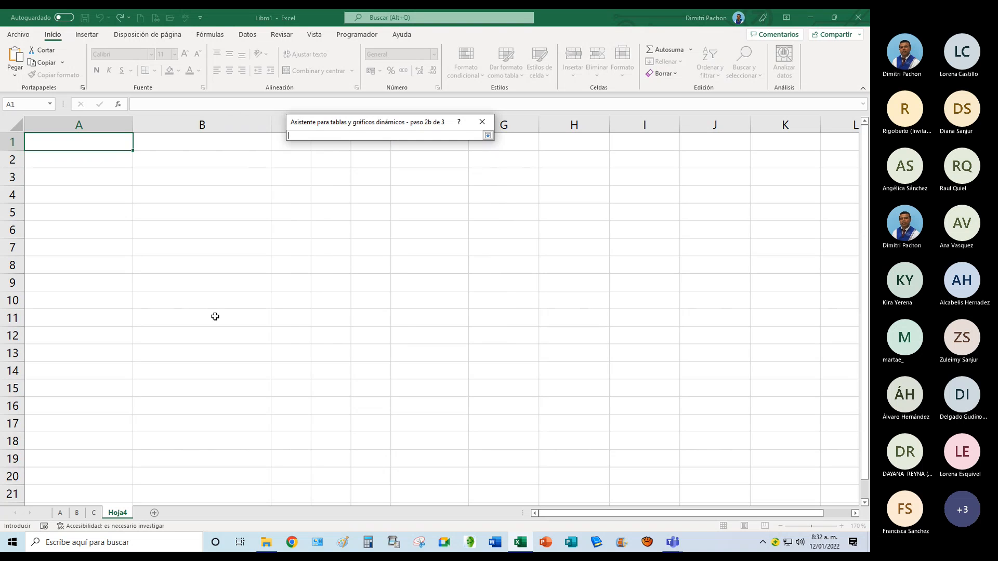
left_click(60, 513)
left_click_drag(23, 141, 210, 184)
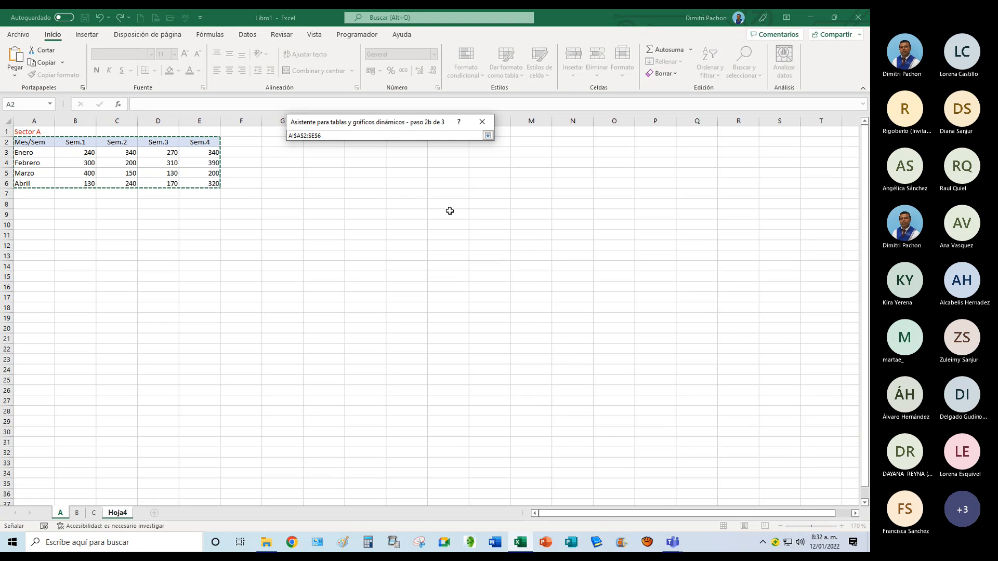
left_click(487, 135)
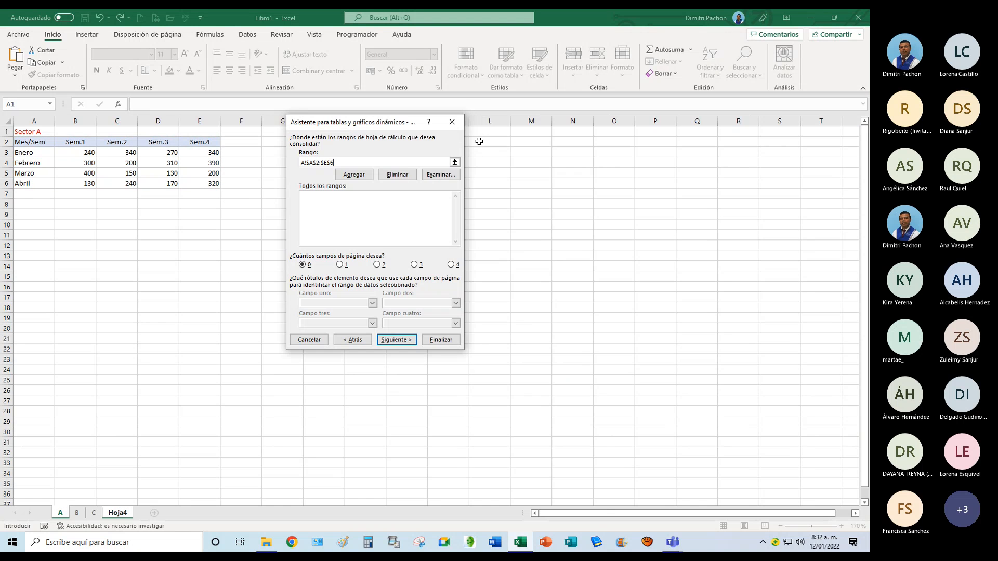
left_click(354, 175)
Add range $A$2:$E$6 of sheet B to the ranges to consolidate.
left_click(455, 162)
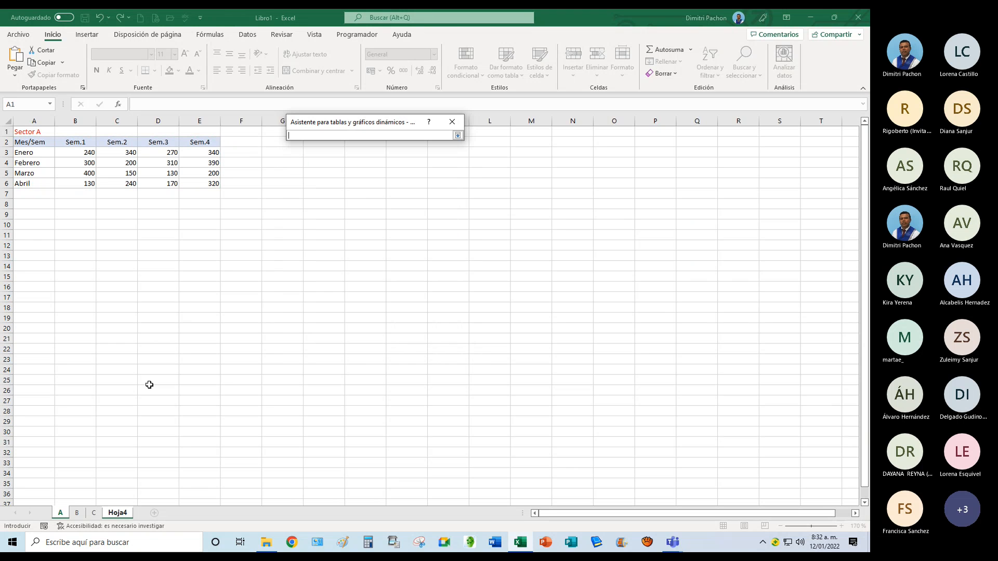
left_click(76, 512)
left_click_drag(32, 142, 199, 182)
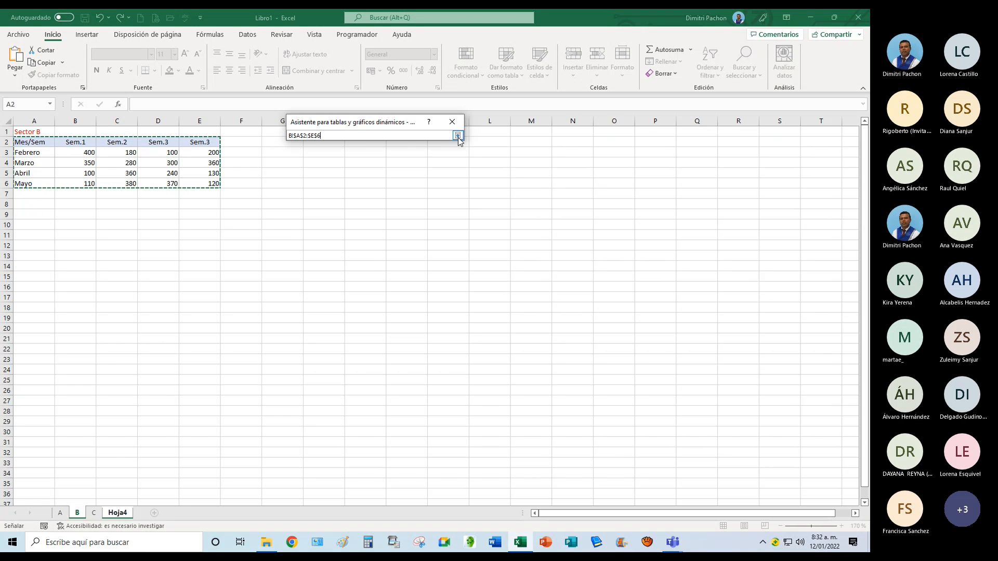
left_click(458, 136)
left_click(354, 175)
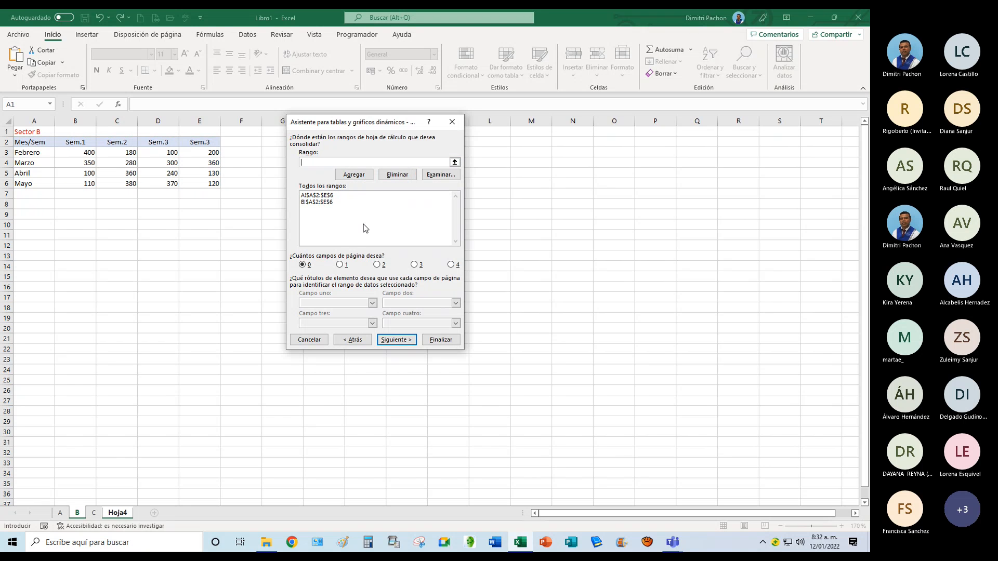
Add range $A$2:$E$7 of sheet C to the ranges to consolidate.
left_click(455, 162)
left_click(94, 512)
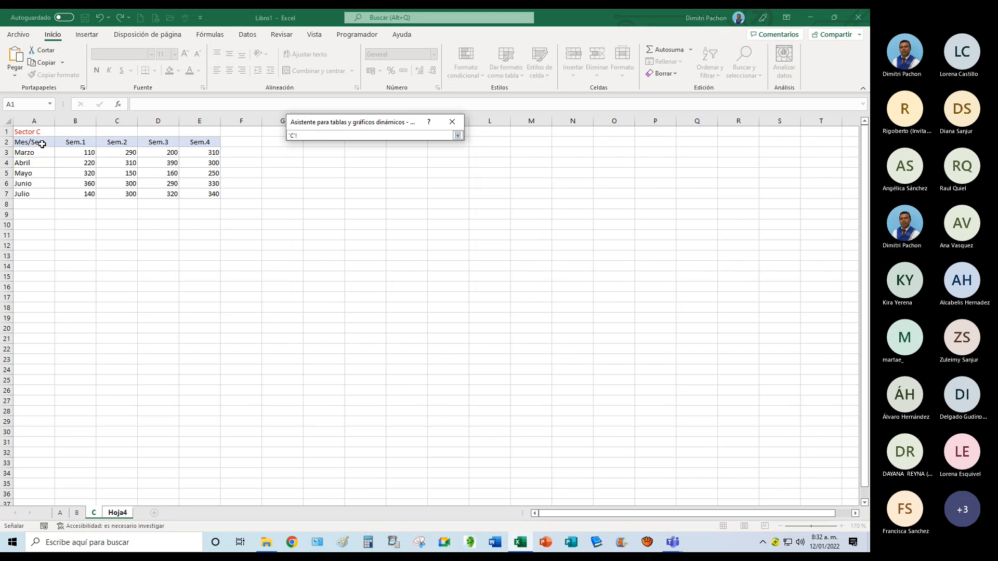
left_click_drag(23, 142, 208, 195)
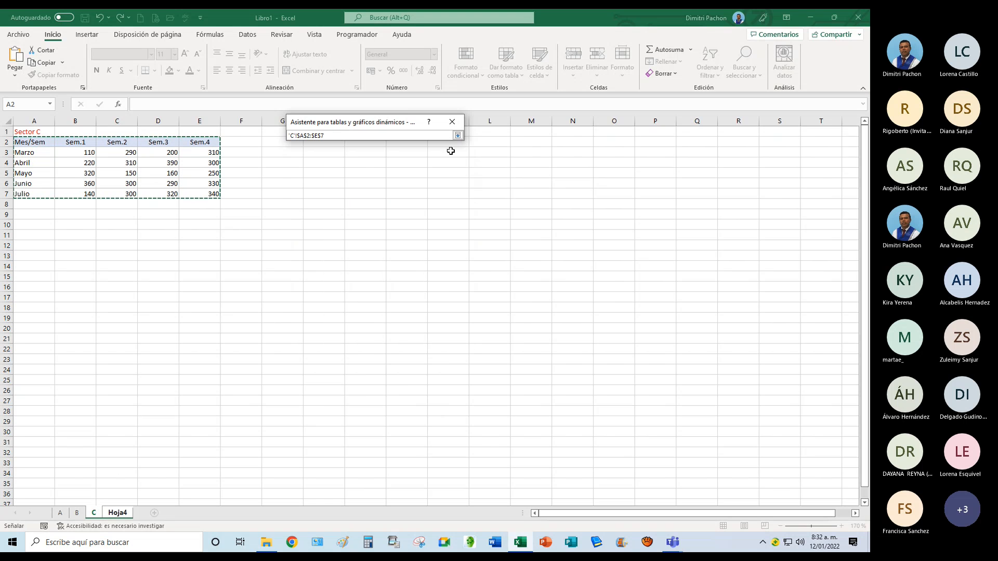
left_click(457, 136)
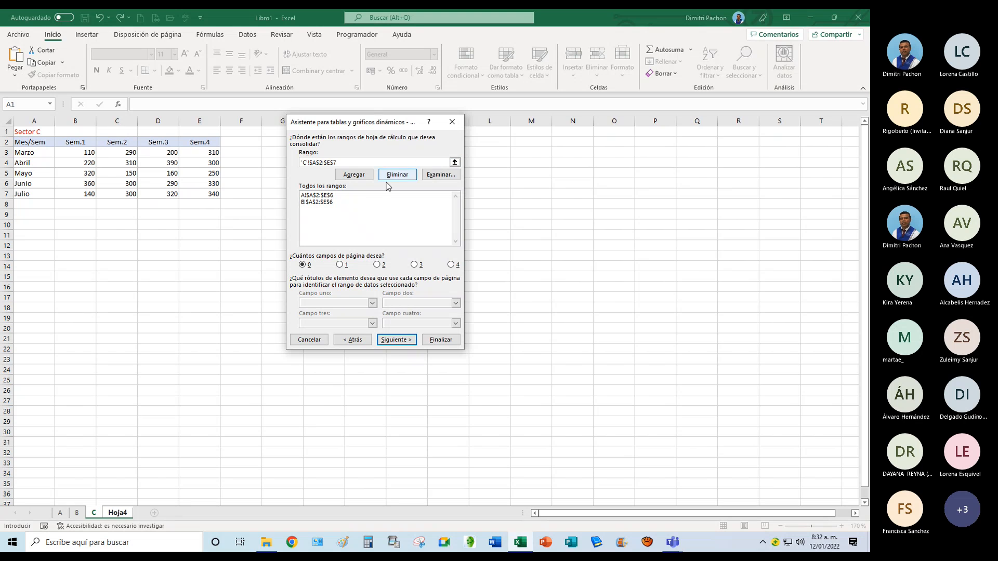
left_click(362, 179)
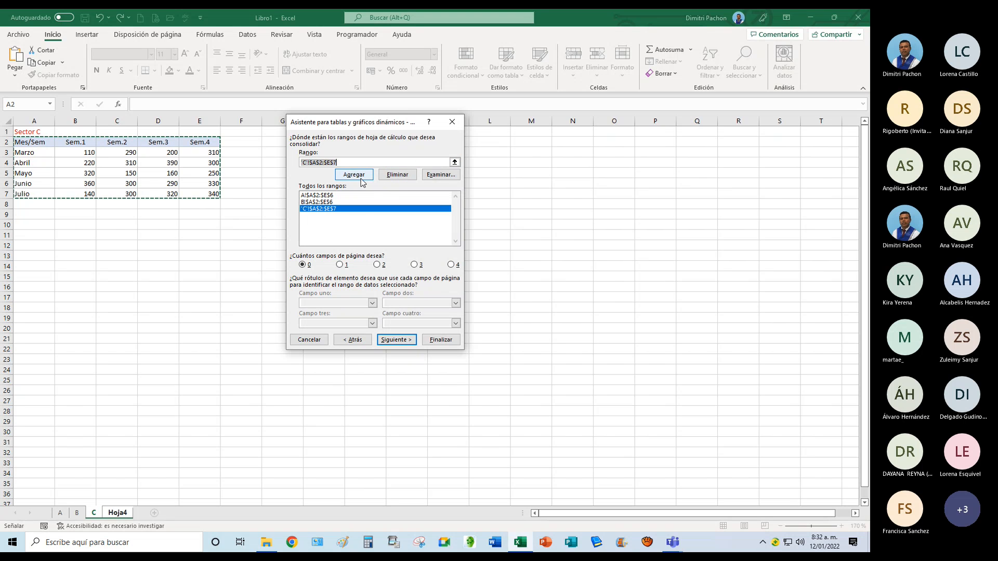
Choose 3 page fields and enter labels A for Campo uno and B for Campo dos.
left_click(414, 264)
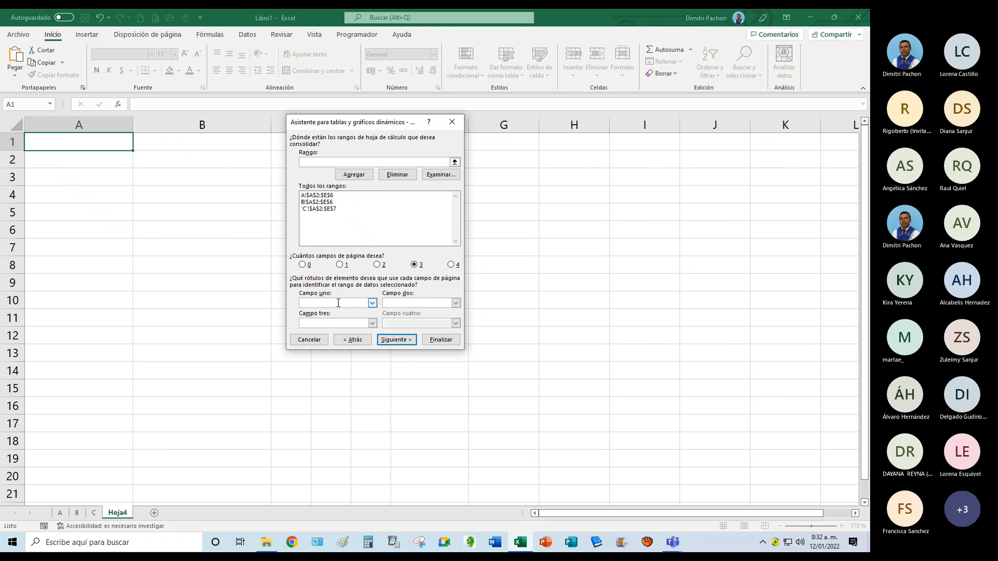
left_click(339, 303)
type("A")
left_click(397, 303)
type("B")
Proceed to step 3, set the existing-worksheet location to Hoja4!$A$1 and create the pivot table.
left_click(396, 339)
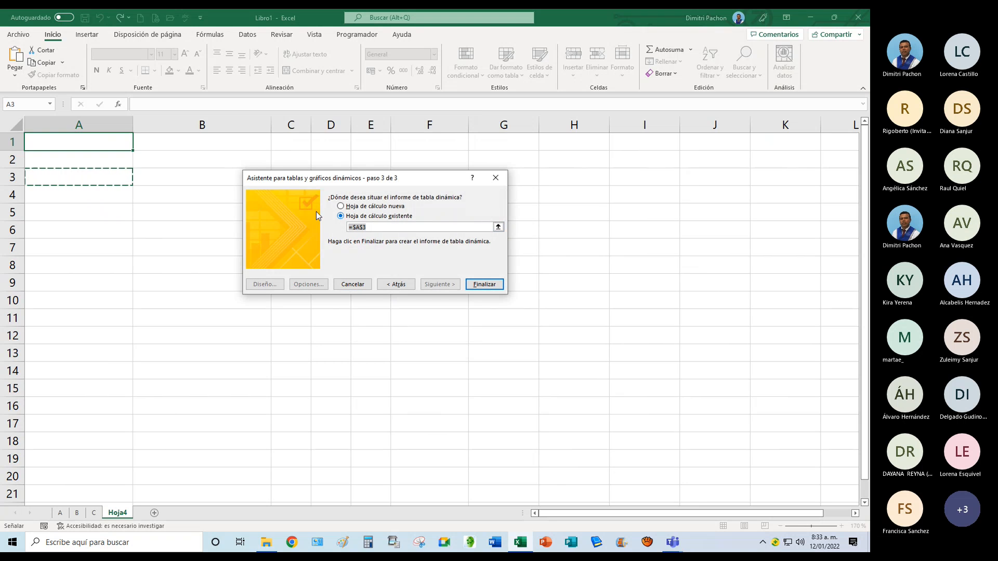
left_click(67, 147)
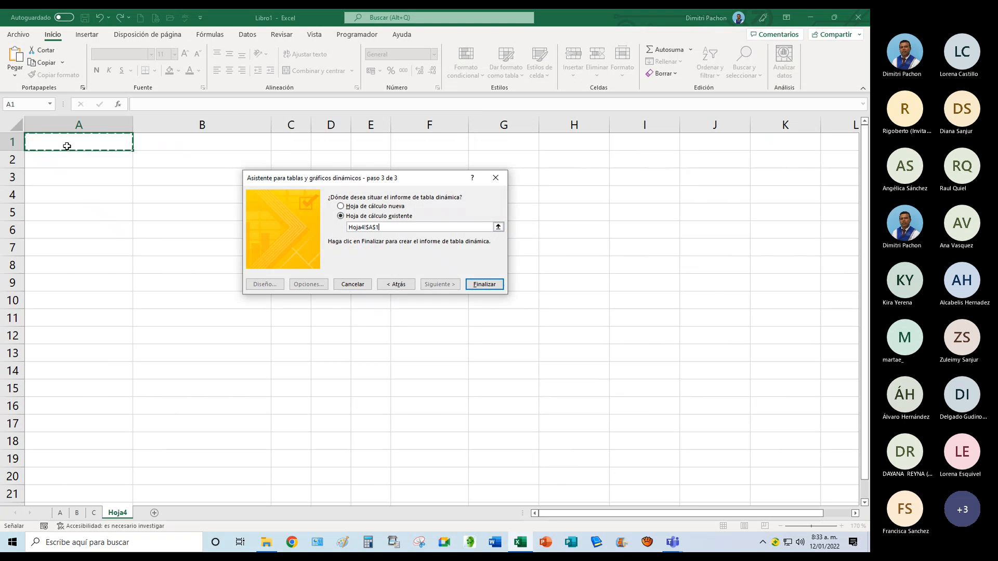
left_click(483, 285)
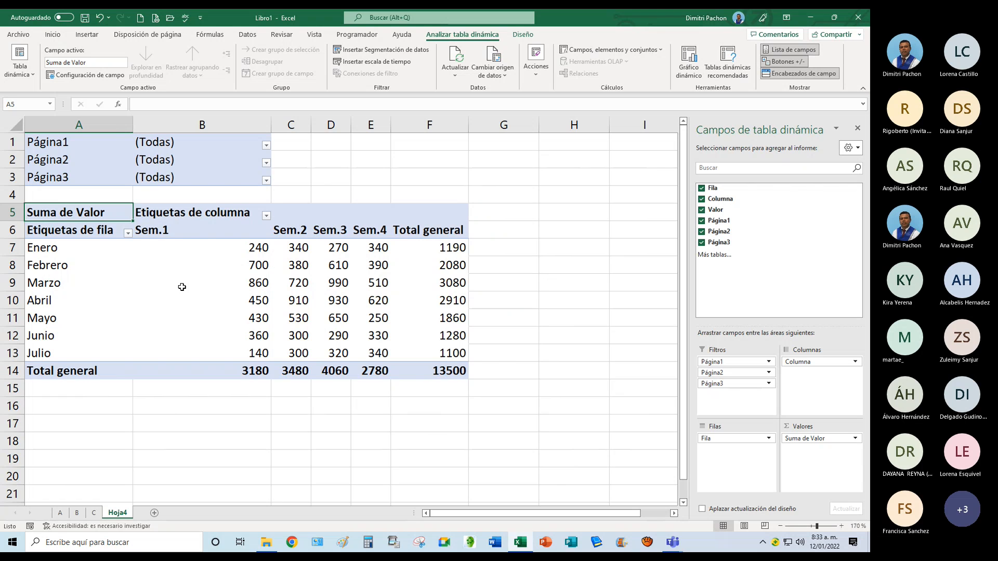
left_click(182, 287)
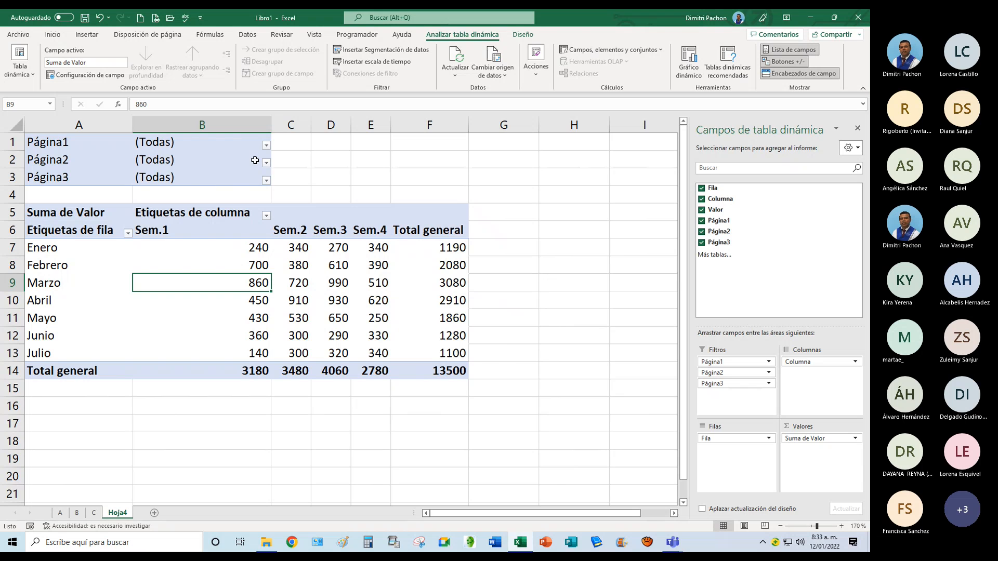
left_click(265, 268)
right_click(265, 269)
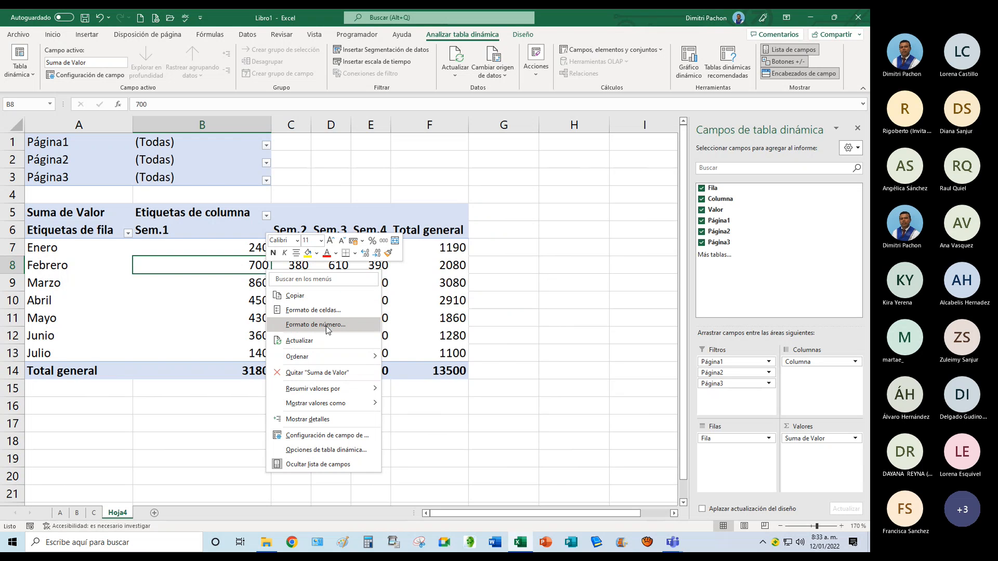
left_click(260, 146)
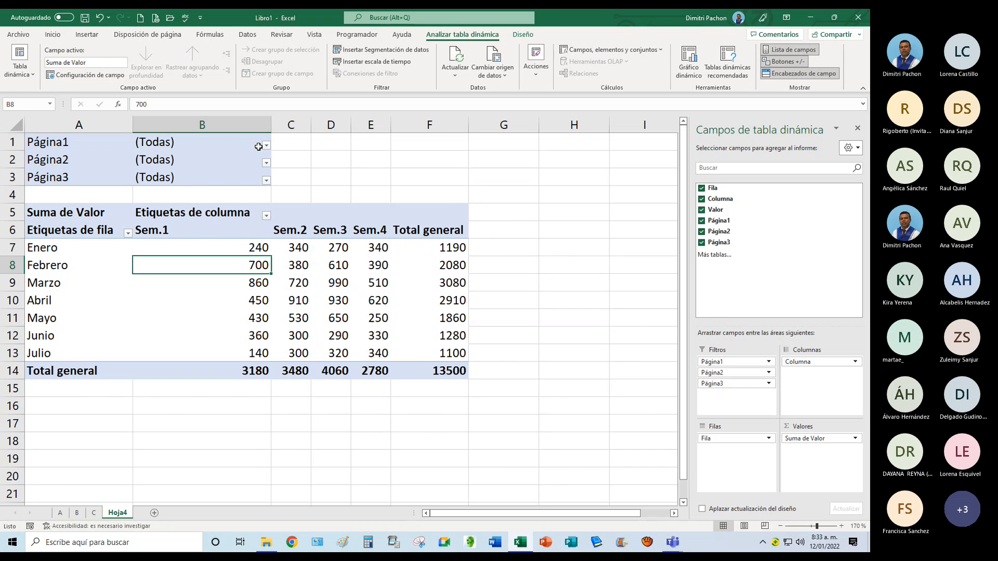
Filter the pivot table by item A of Página1 and check it against the source table on sheet A.
left_click(266, 146)
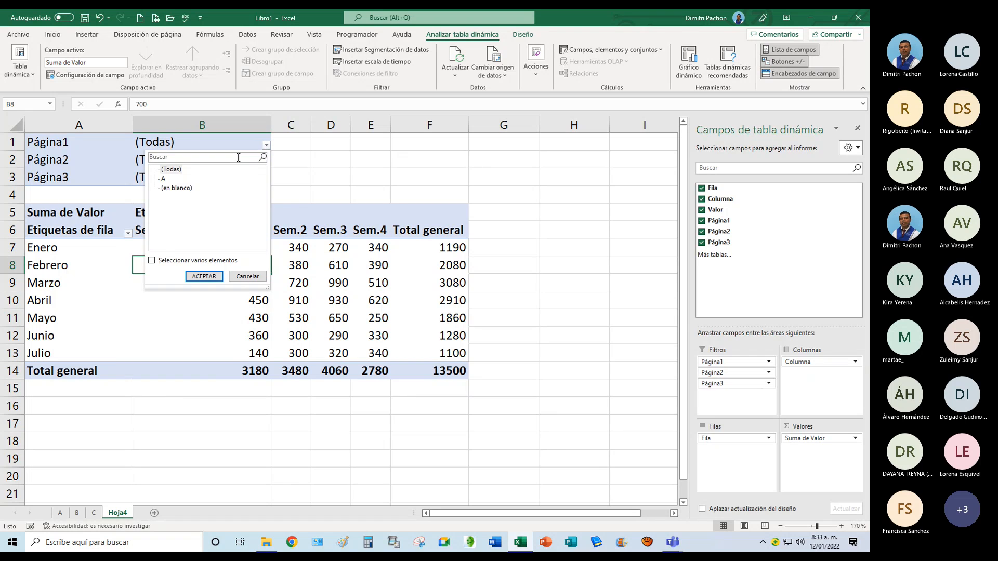
left_click(204, 276)
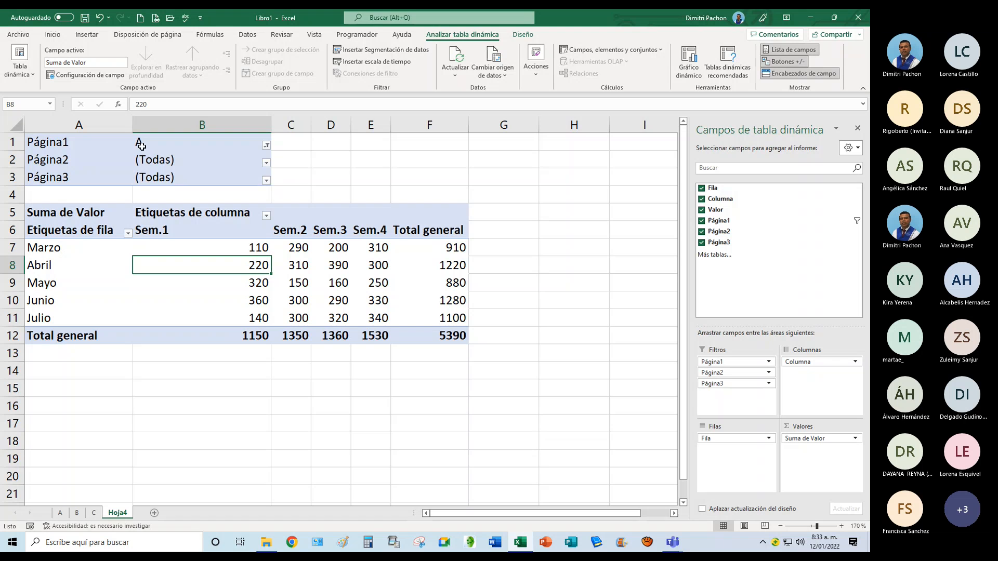
left_click(61, 513)
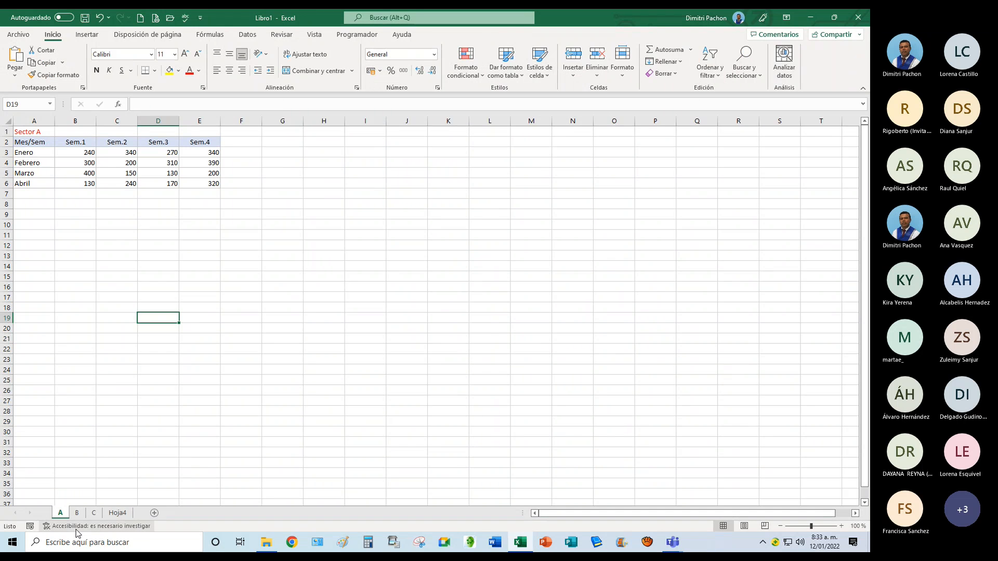
Delete the entire pivot table, including its page filters, from range A1:F12 of Hoja4.
left_click(117, 513)
left_click_drag(47, 141, 428, 337)
key("Delete")
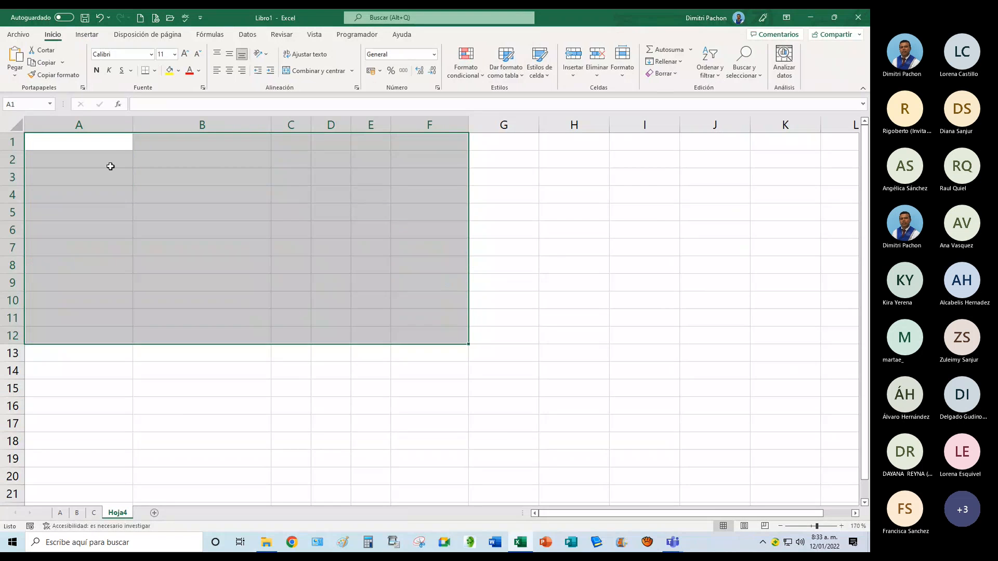
Start the pivot table wizard from cell A1 with multiple consolidation ranges and a single page field, proceeding to the range selection.
left_click(106, 146)
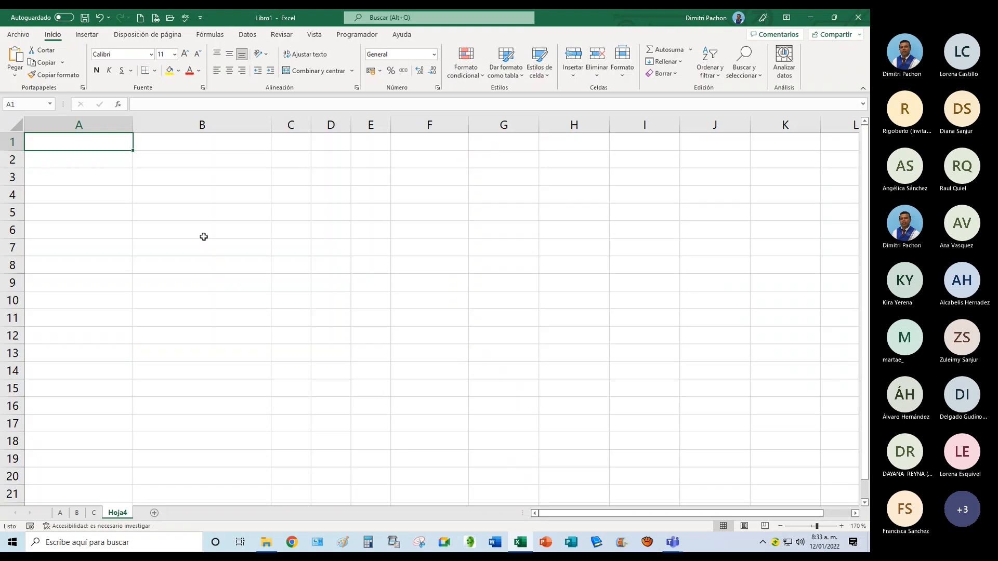
key("alt+d")
key("p")
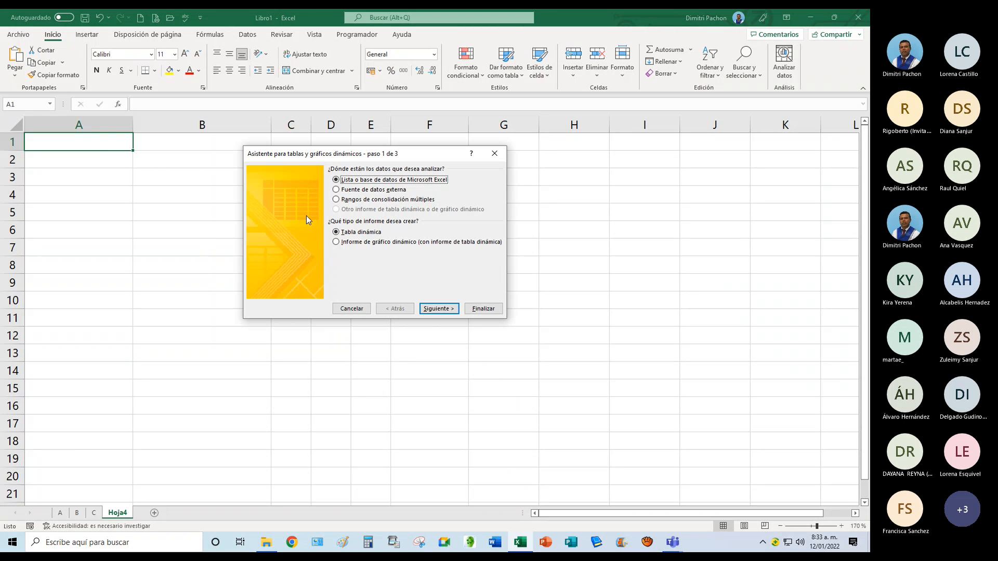
left_click(373, 200)
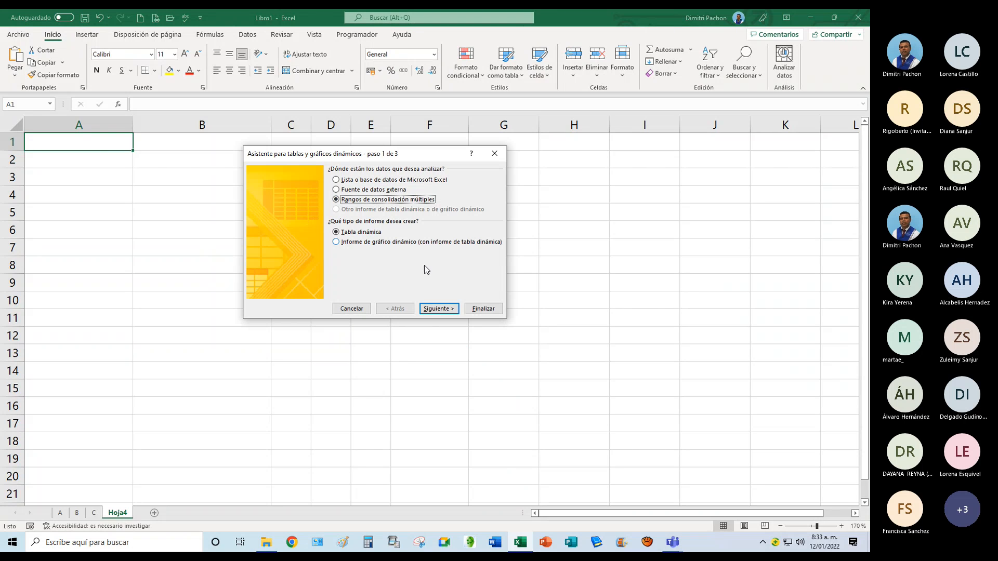
left_click(434, 308)
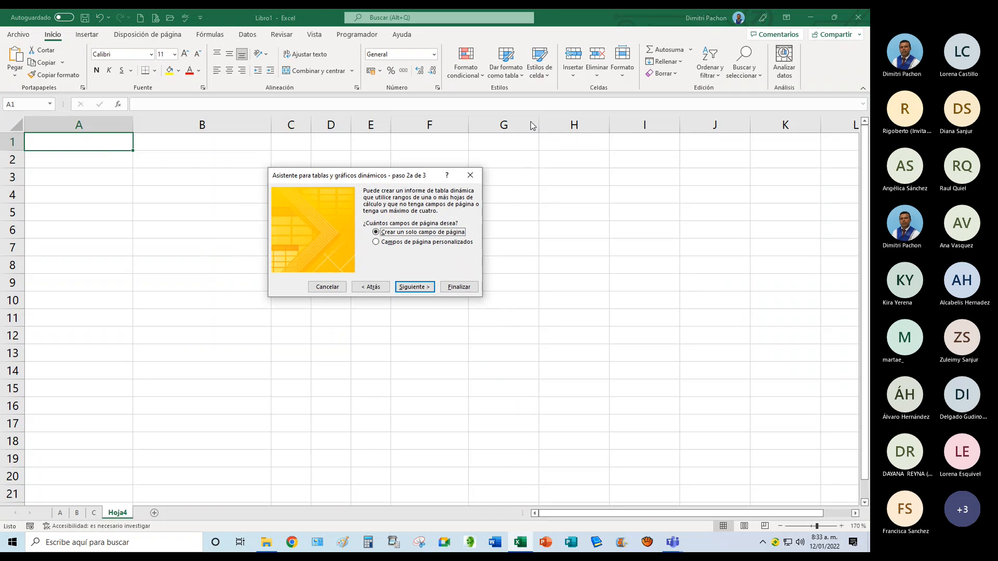
left_click(421, 289)
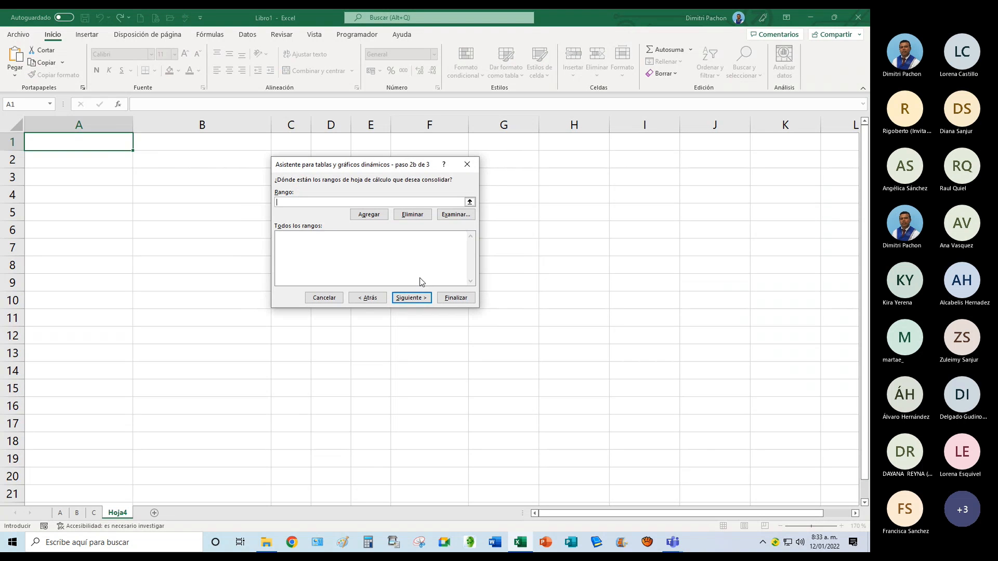
Add range $A$2:$E$6 of sheet A to the ranges to consolidate.
left_click(470, 201)
left_click(61, 513)
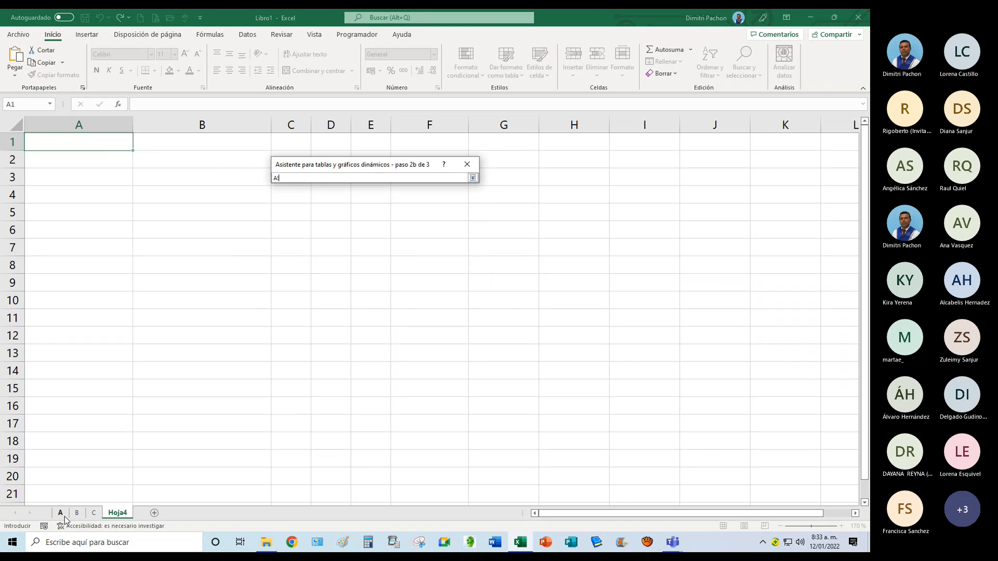
left_click_drag(31, 141, 203, 185)
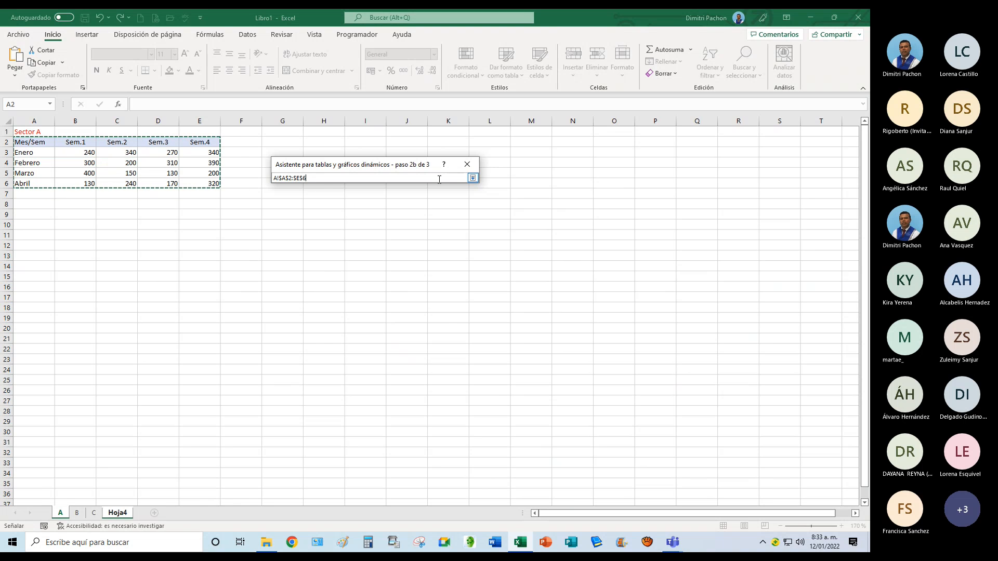
left_click(473, 178)
left_click(344, 223)
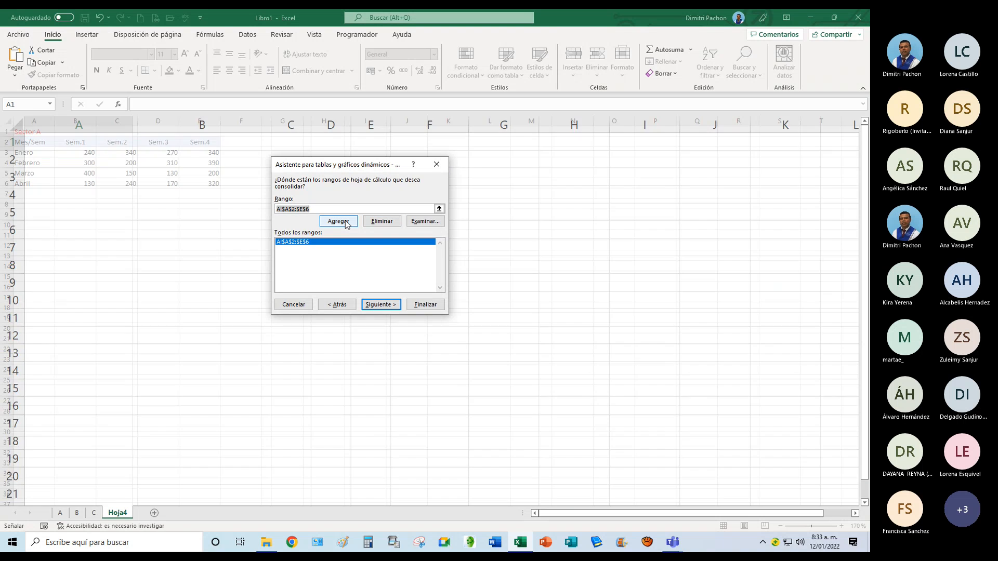
Add range $A$2:$E$6 of sheet B to the ranges to consolidate.
left_click(439, 208)
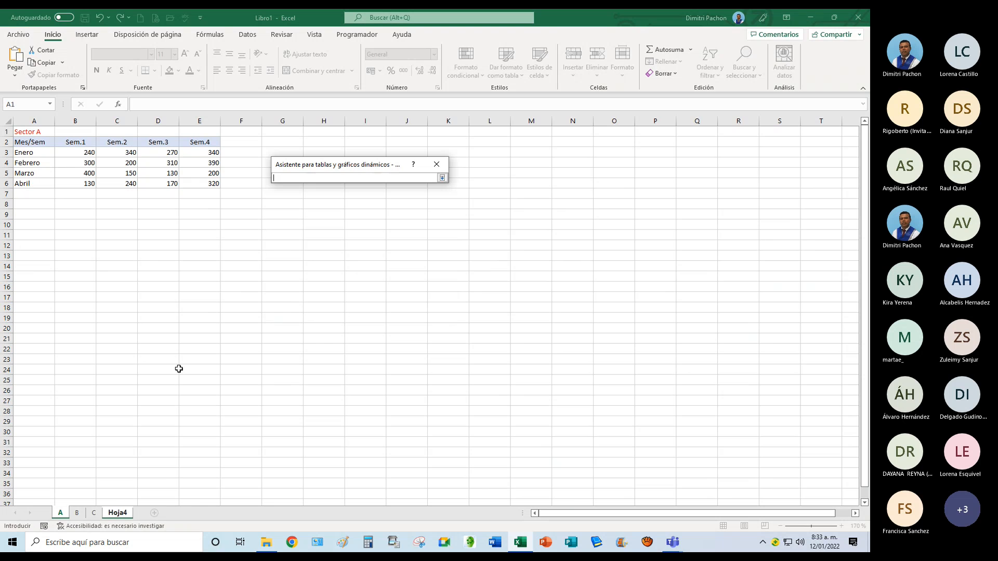
left_click(79, 513)
left_click_drag(21, 142, 200, 185)
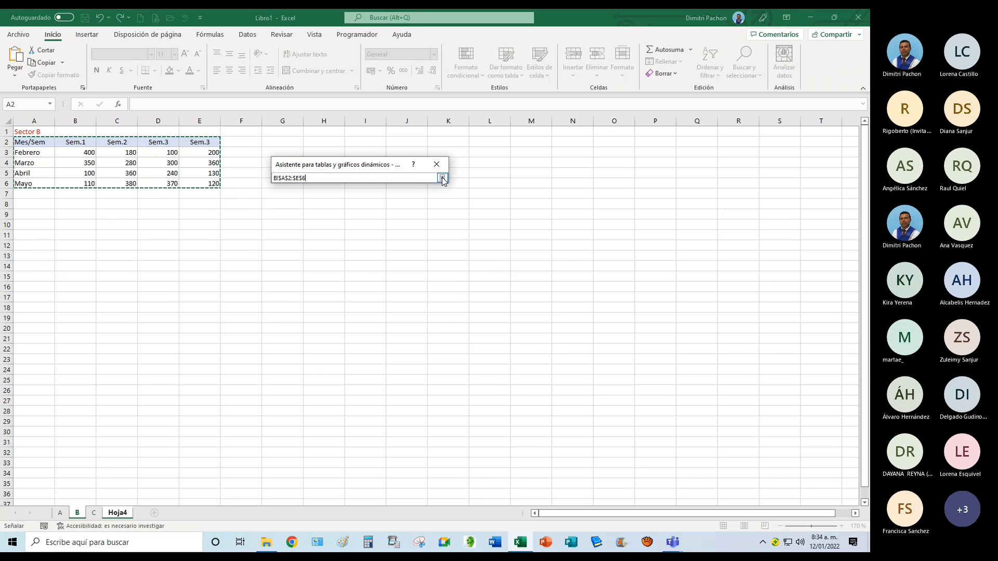
left_click(441, 178)
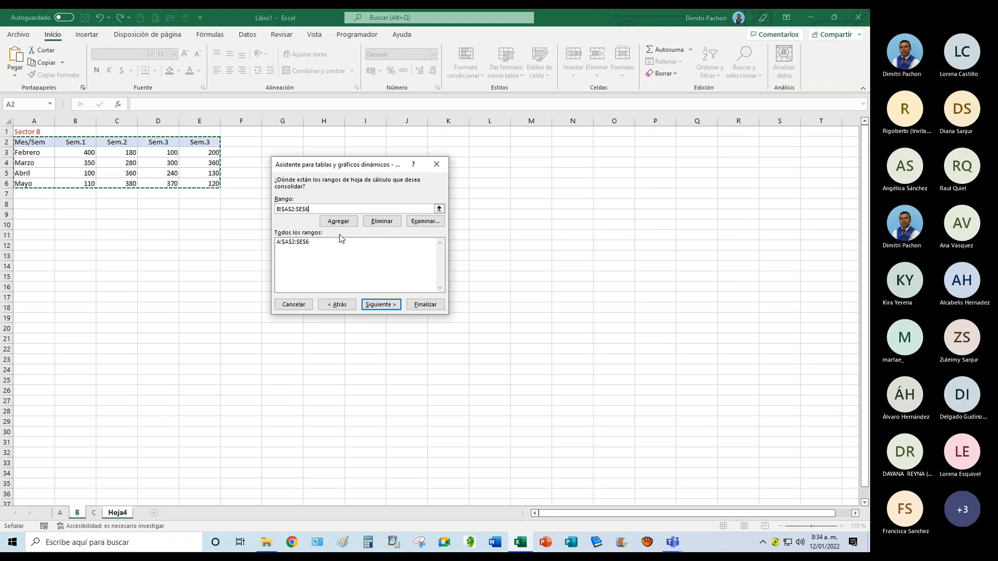
left_click(338, 221)
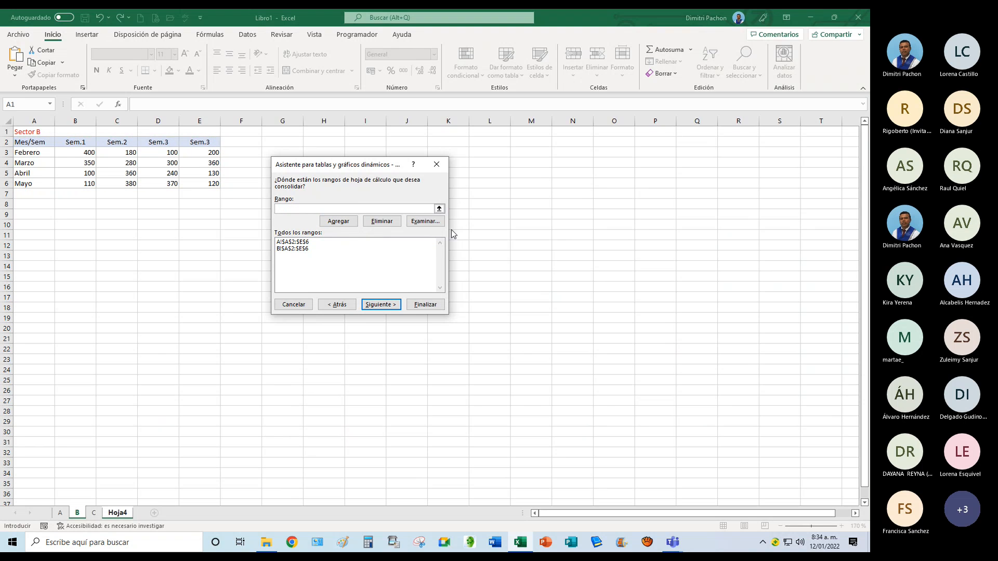
Add range $A$2:$E$7 of sheet C to the ranges to consolidate.
left_click(439, 209)
left_click(94, 512)
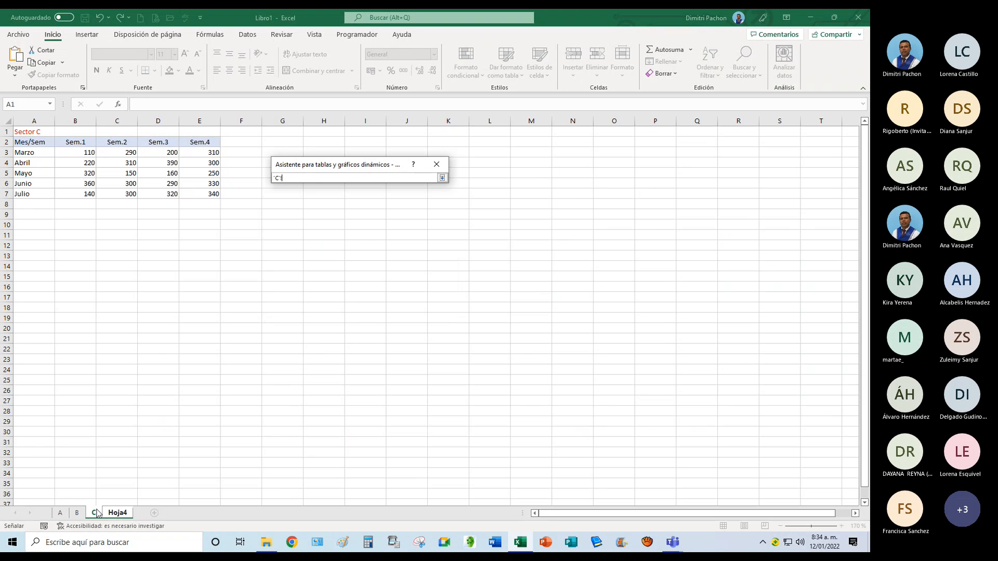
left_click_drag(25, 143, 214, 193)
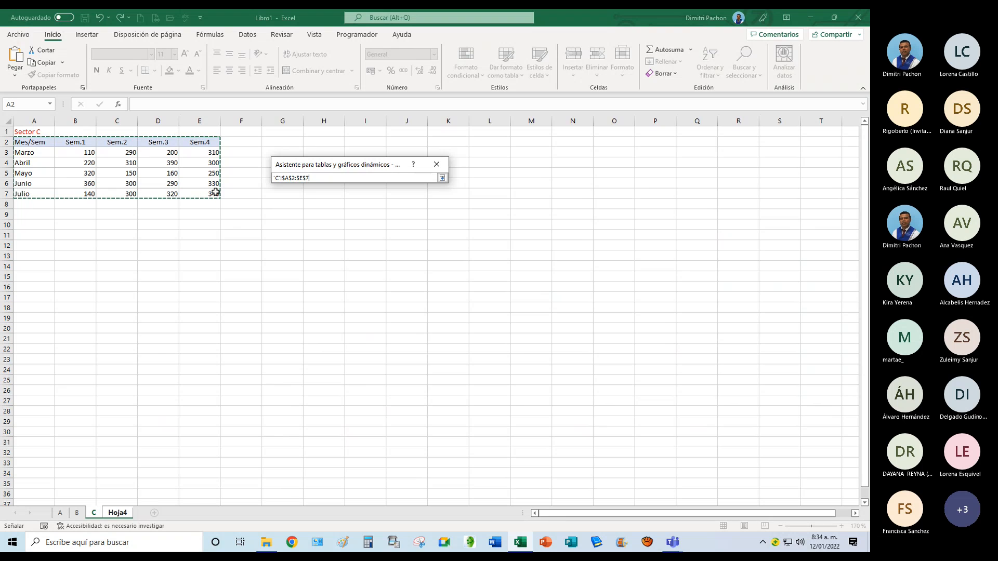
left_click(442, 178)
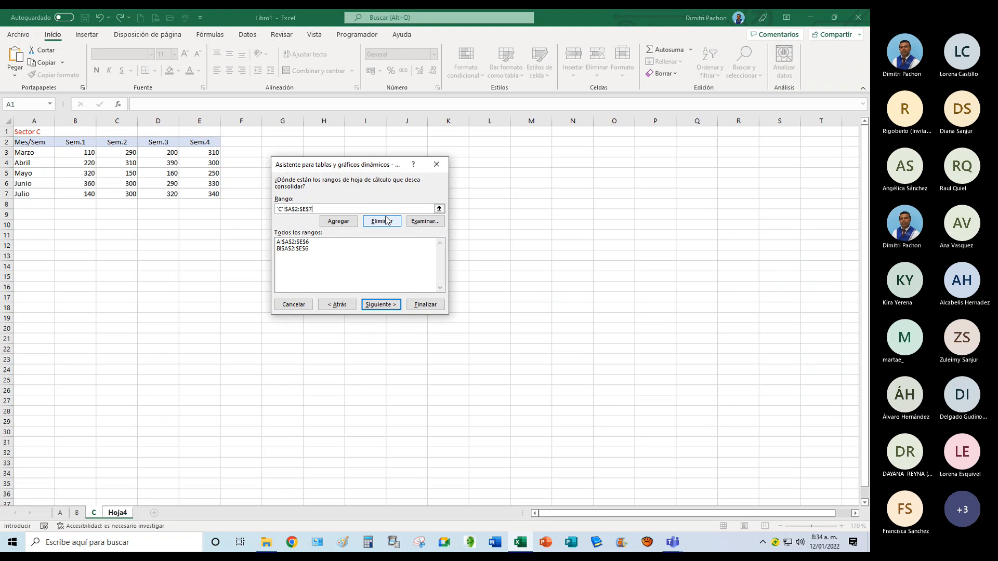
left_click(349, 222)
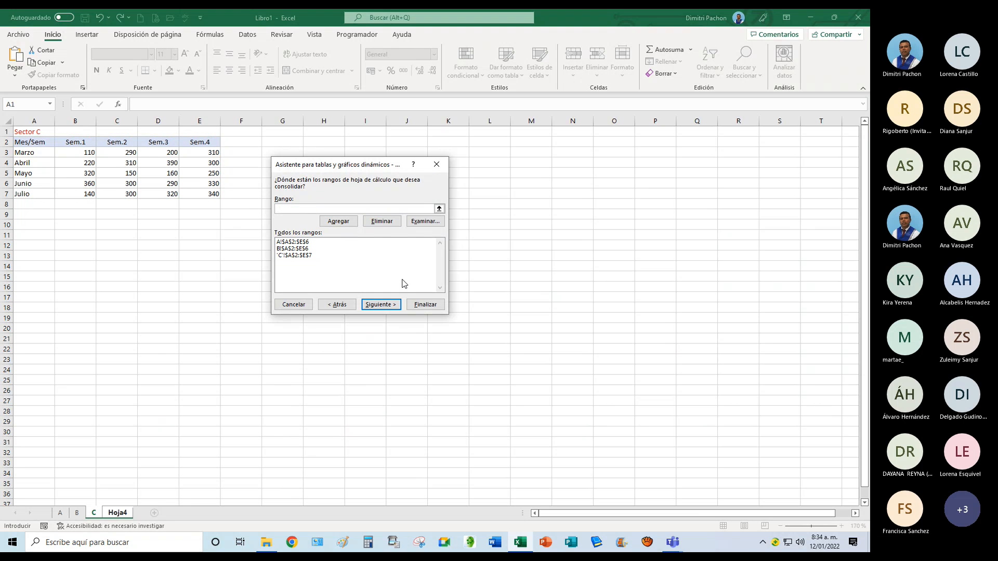
Place the pivot table on the existing worksheet at Hoja4!$A$1 and finish the wizard.
left_click(395, 311)
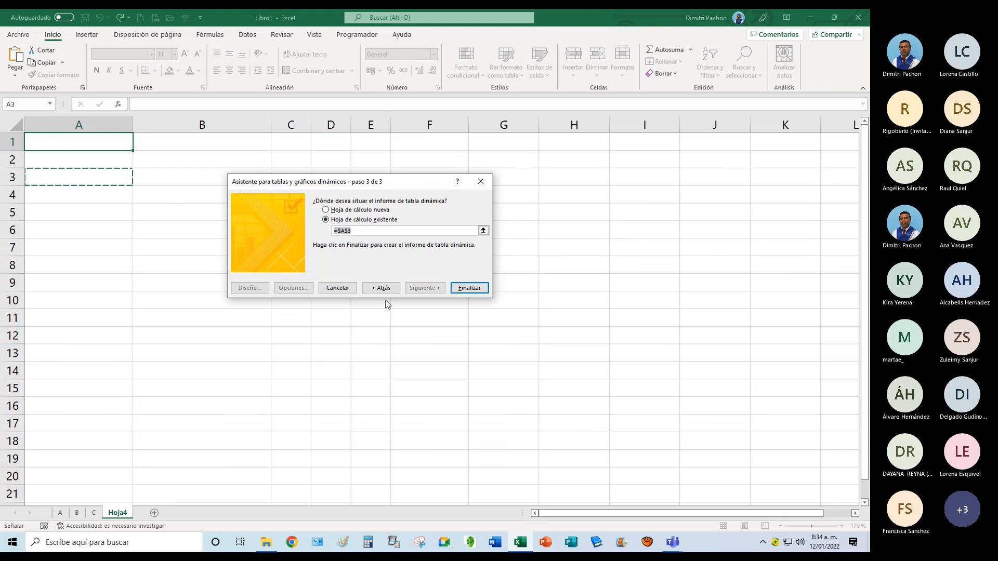
left_click(61, 141)
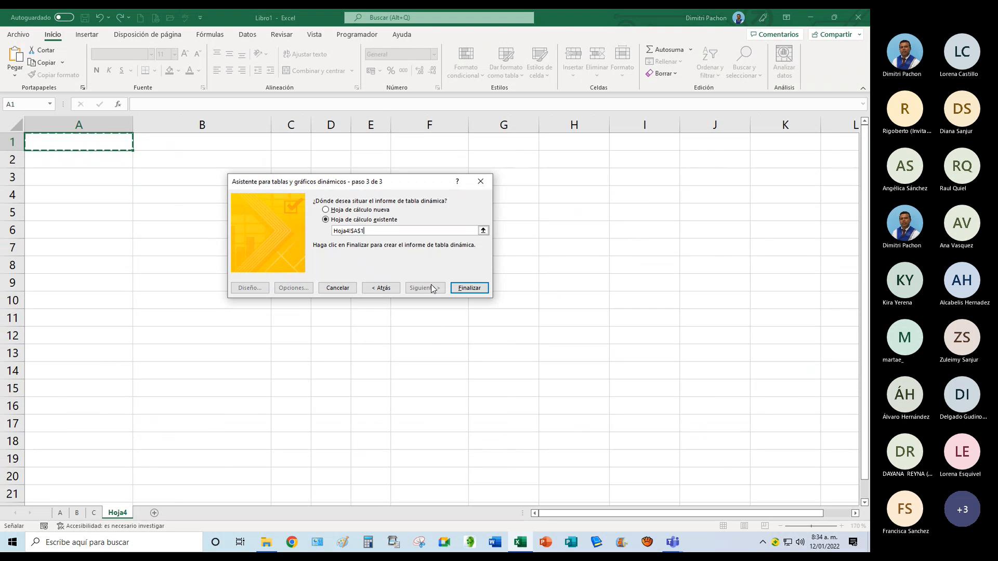
left_click(465, 290)
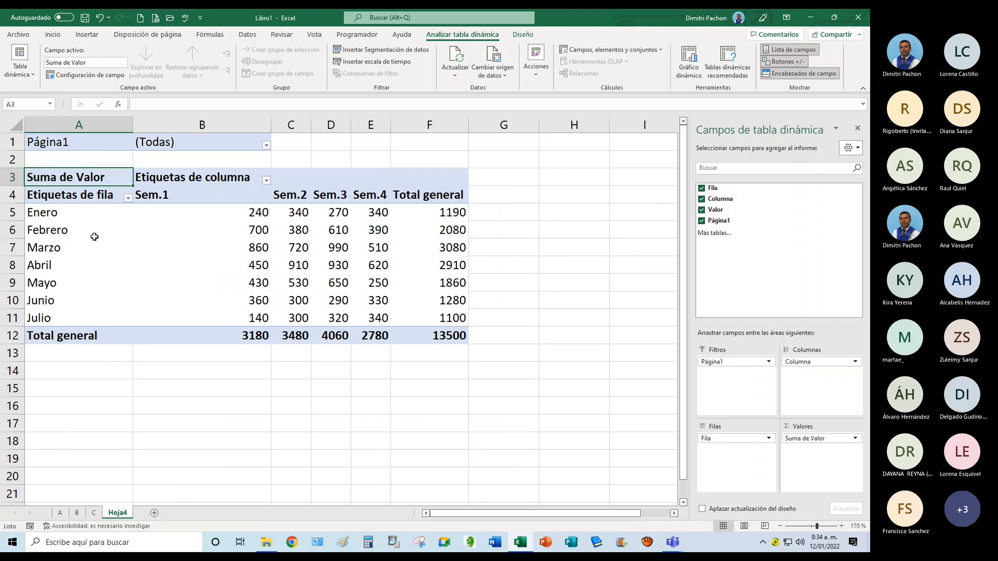
Reopen the wizard for the new pivot table, go back to step 2a and switch to custom page fields.
left_click(95, 235)
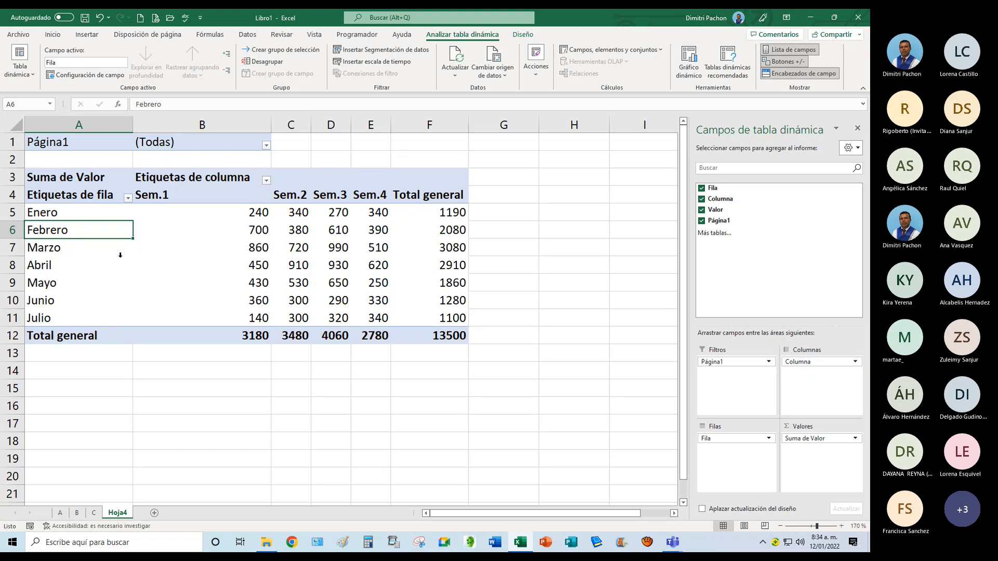
key("alt")
key("d")
key("p")
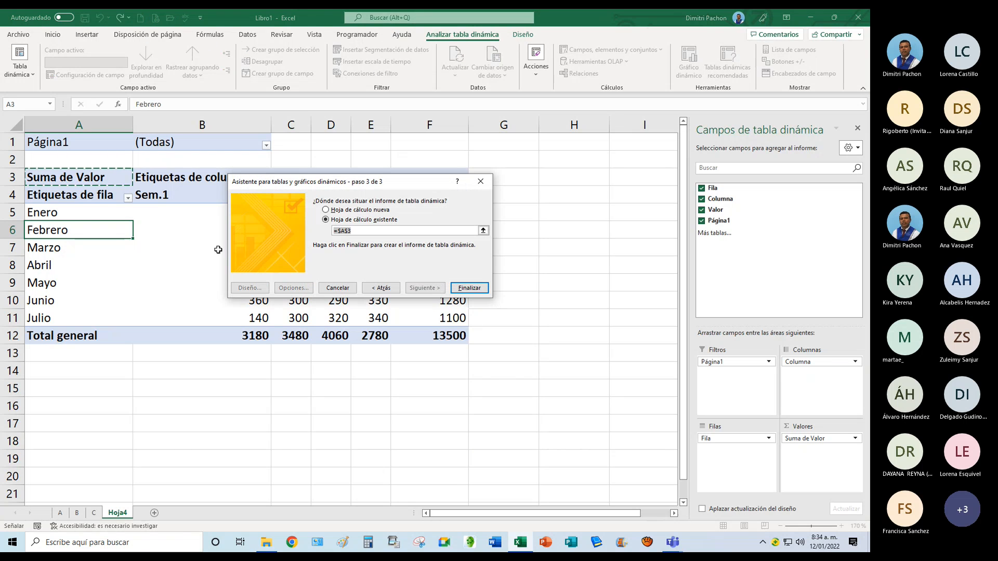
left_click(371, 286)
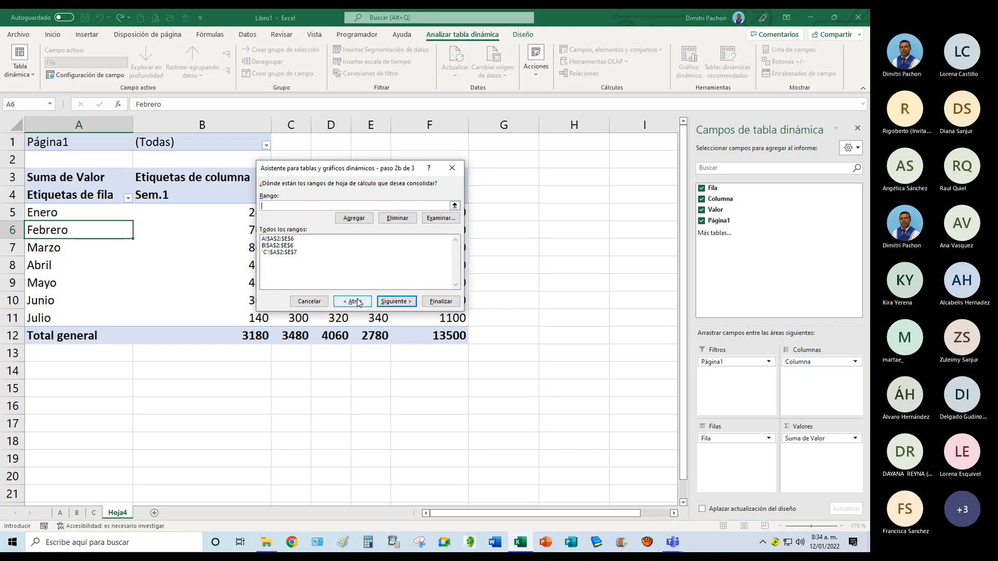
left_click(358, 301)
left_click(367, 246)
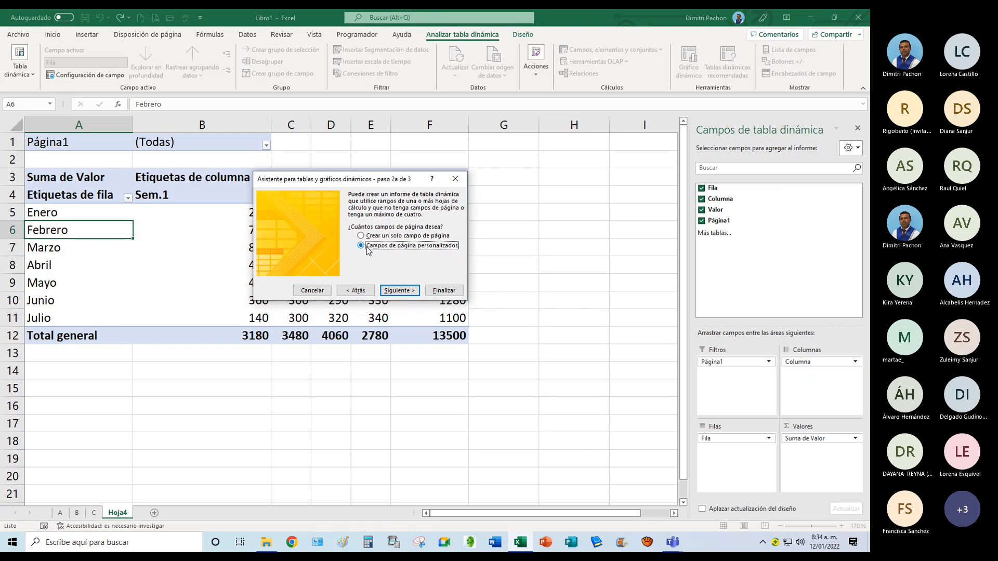
left_click(398, 291)
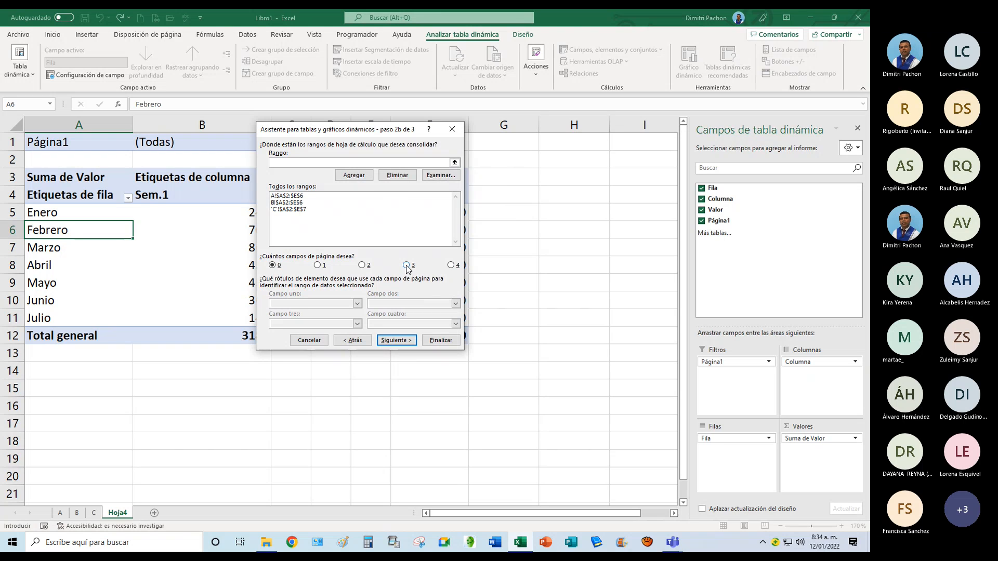
Choose 3 page fields, label Campo uno A, Campo dos B and Campo tres C, and finish the wizard.
left_click(407, 265)
left_click(288, 303)
type("A")
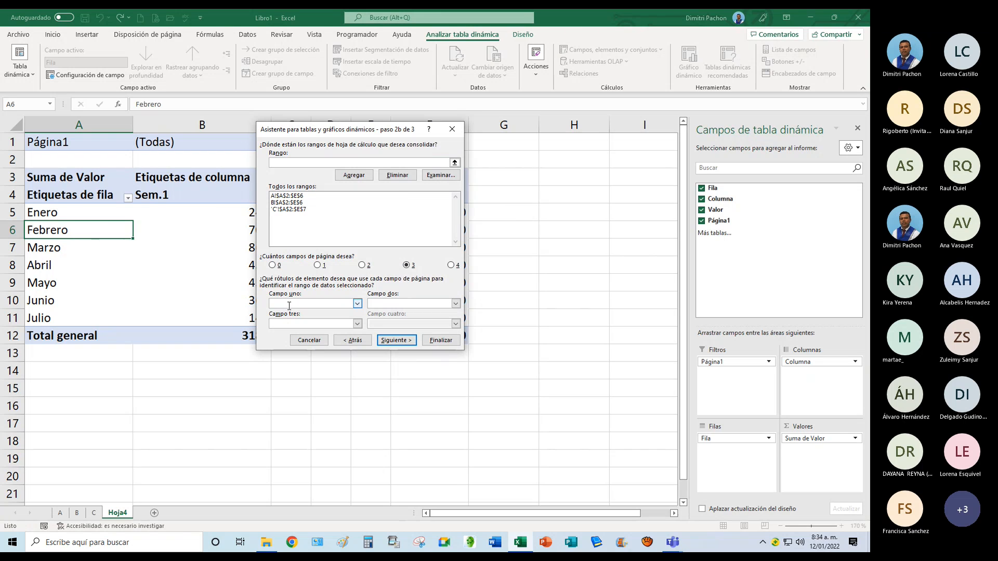
left_click(377, 302)
type("B")
left_click(300, 323)
type("C")
left_click(441, 340)
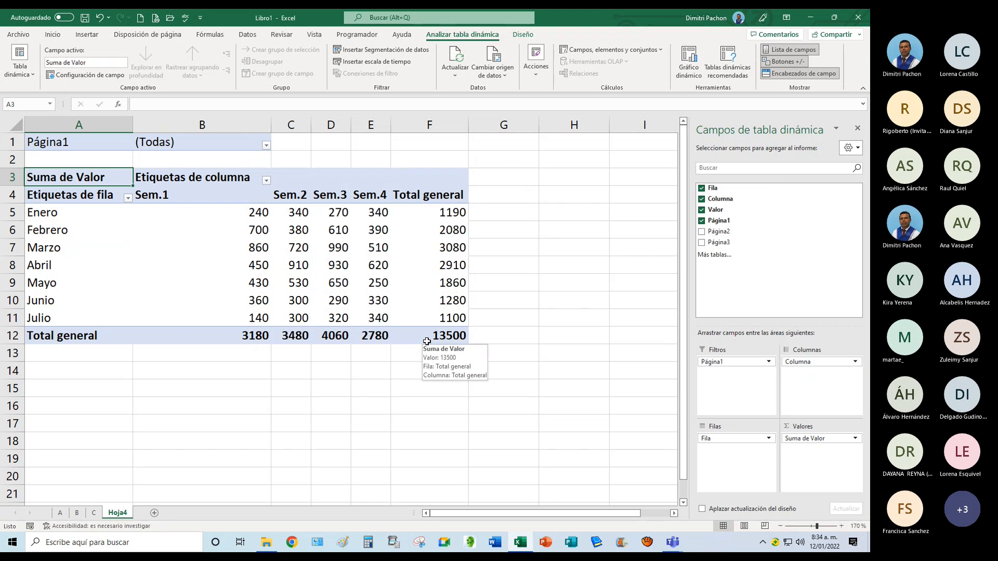
Refresh the pivot table on Hoja4 from its value cells and its page field.
right_click(218, 252)
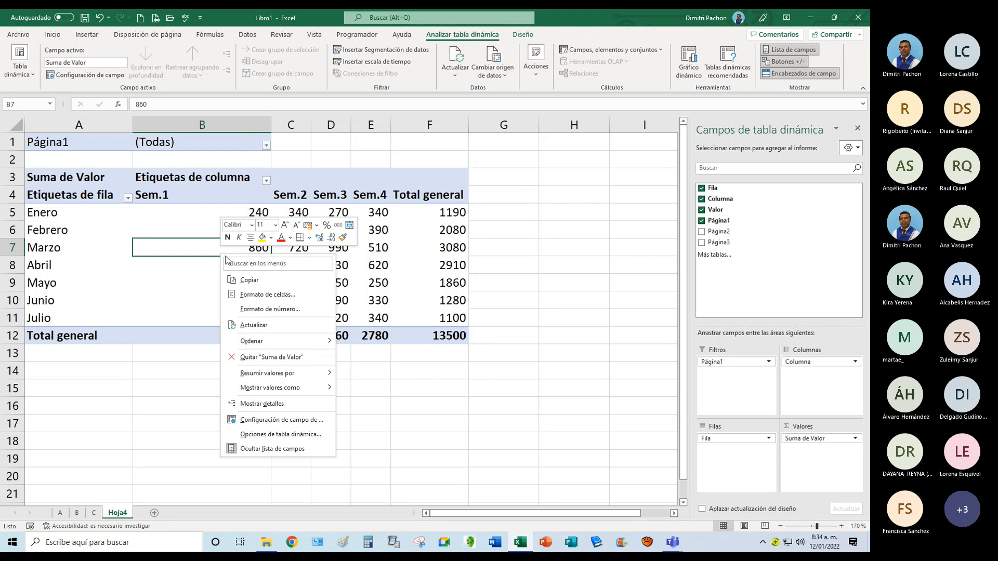
left_click(253, 326)
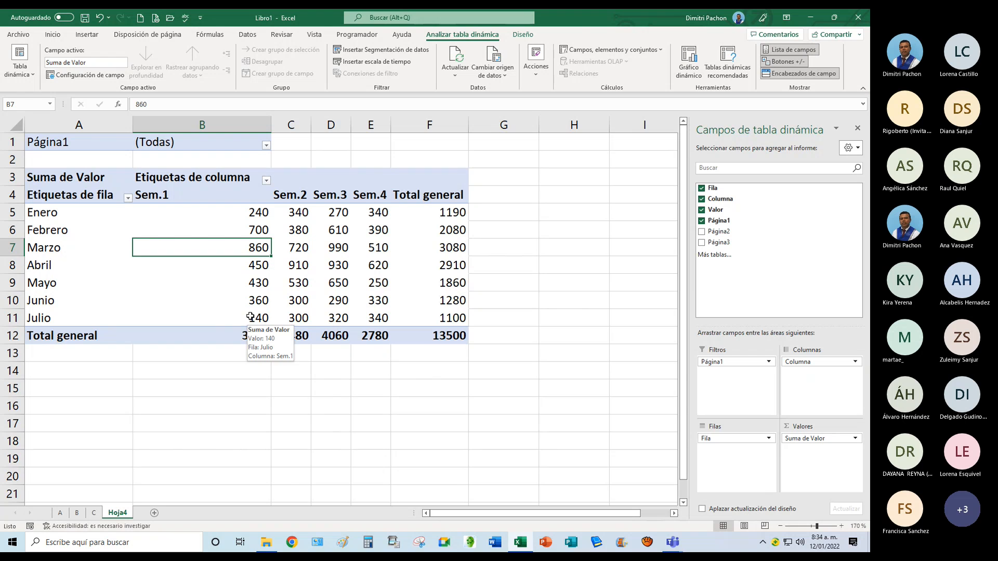
right_click(191, 143)
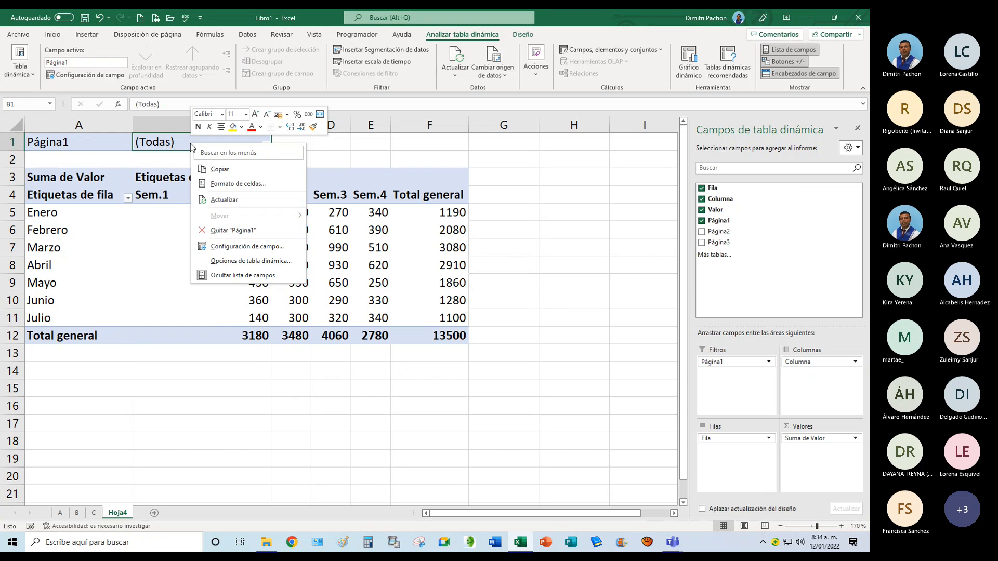
left_click(218, 196)
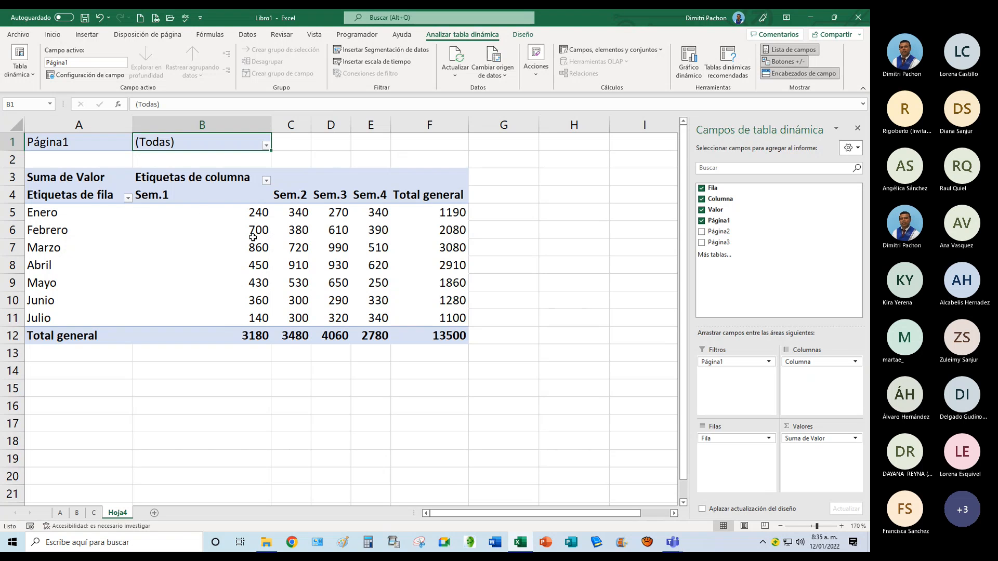
right_click(222, 246)
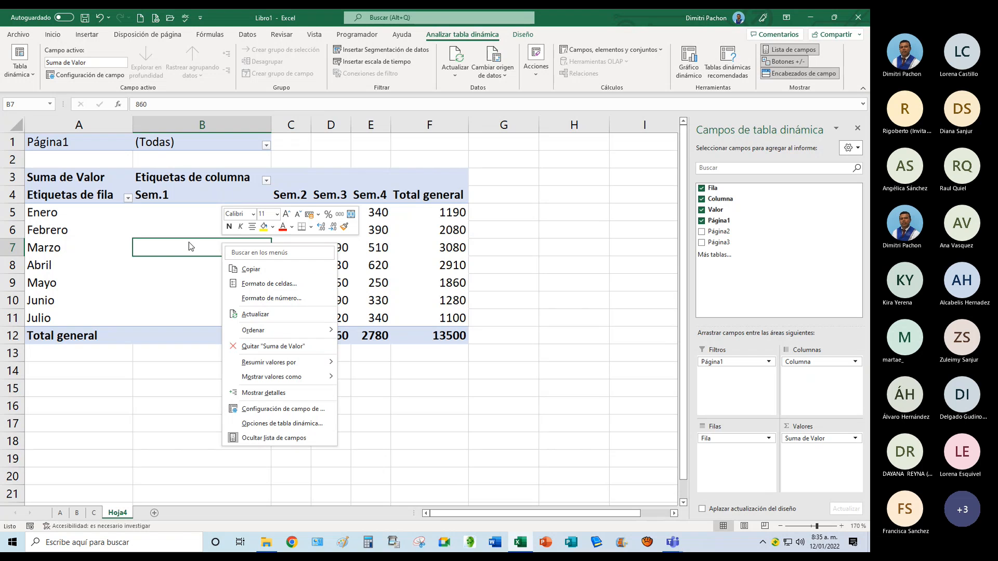
left_click(253, 314)
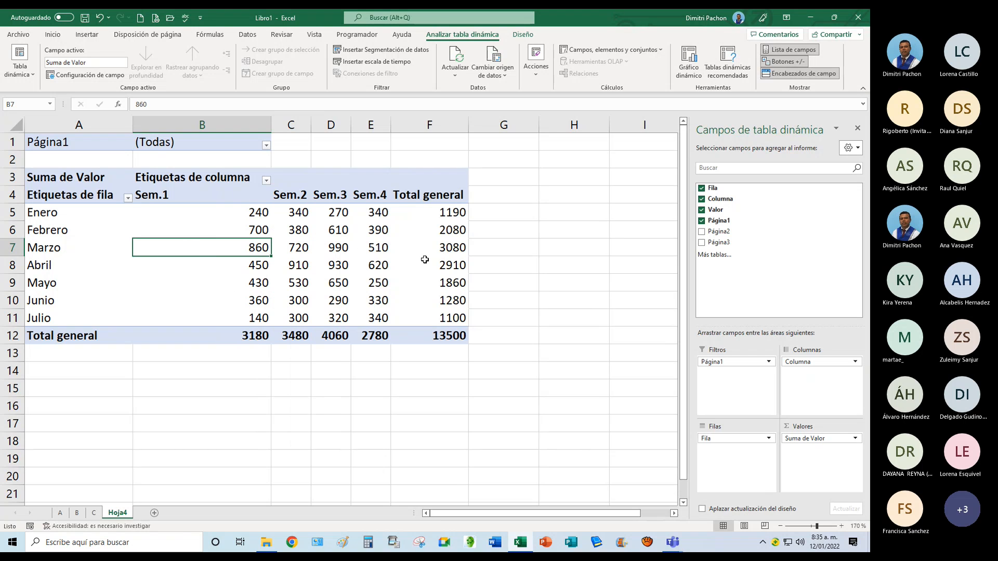
left_click(52, 214)
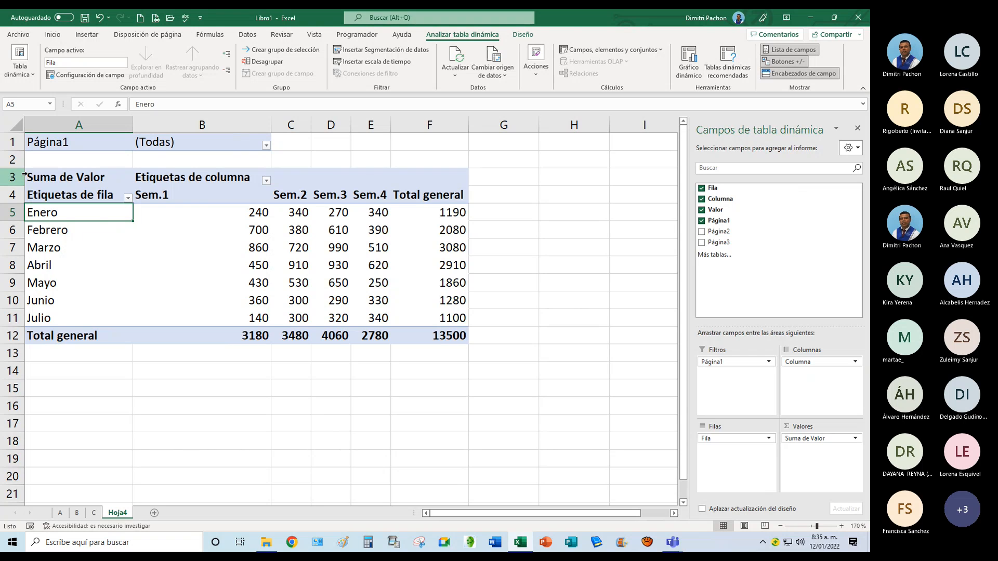
left_click(33, 144)
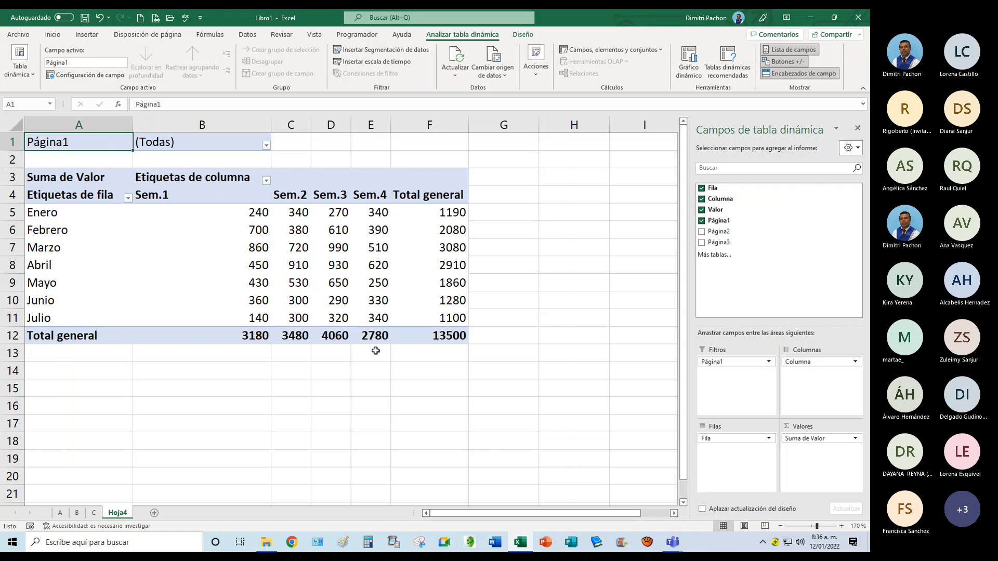
left_click(330, 232)
mouse_move(368, 298)
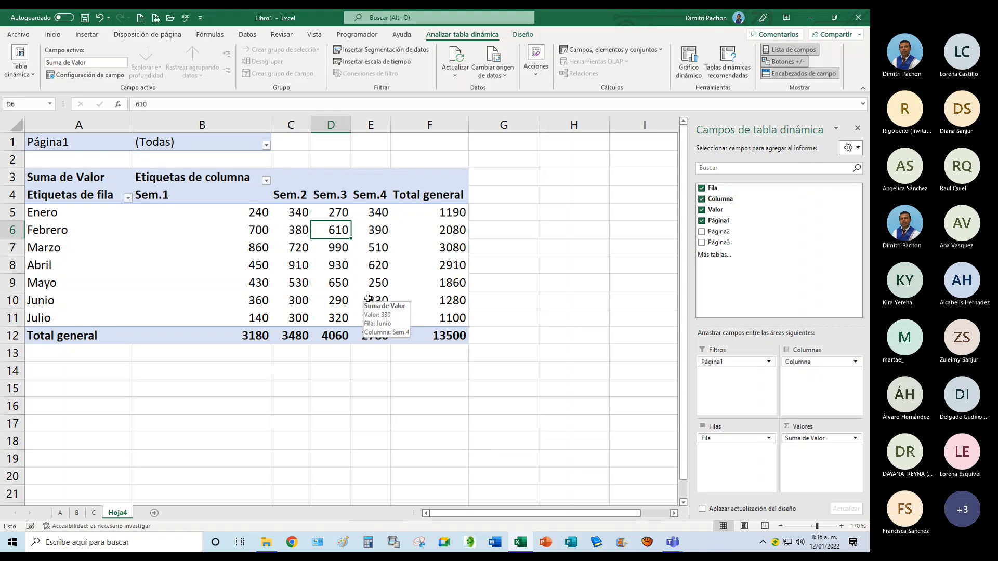
key("alt+d")
key("p")
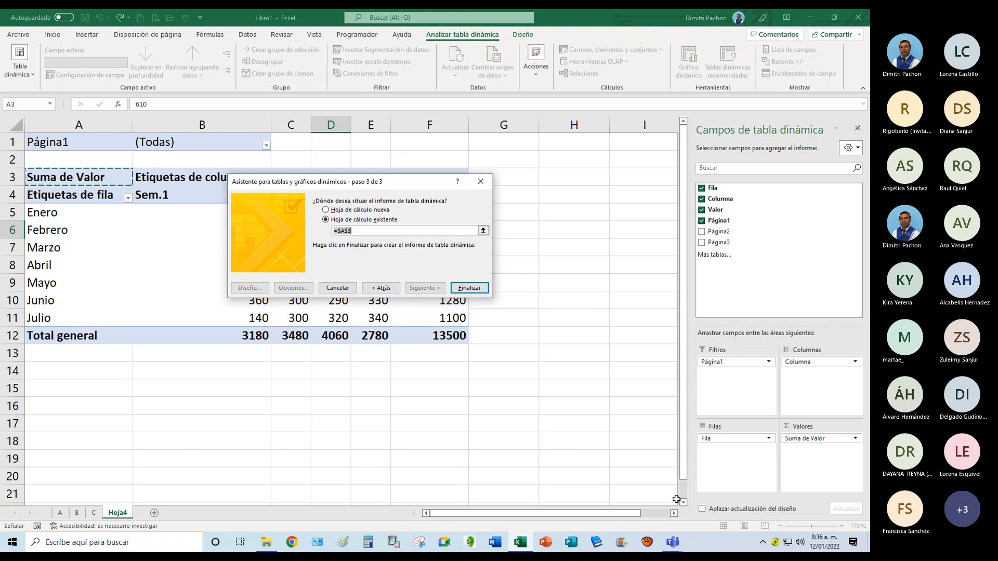
left_click(483, 184)
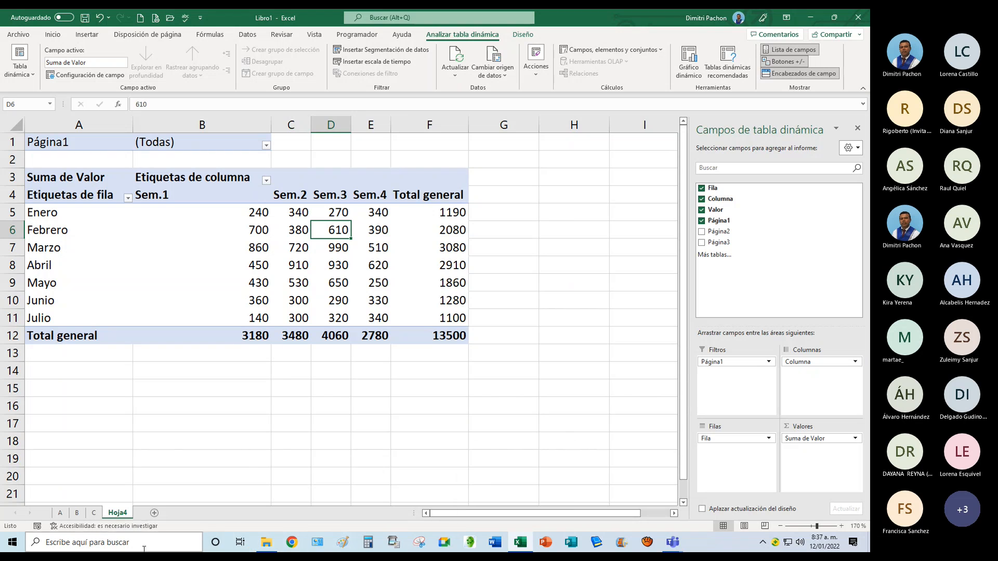
Switch to File Explorer and open the workbook PRACTICA #3 -CONSOLIDACIÓN ENTRE HOJAS from the CONSOLIDACIÓN DE DATOS folder.
mouse_move(274, 548)
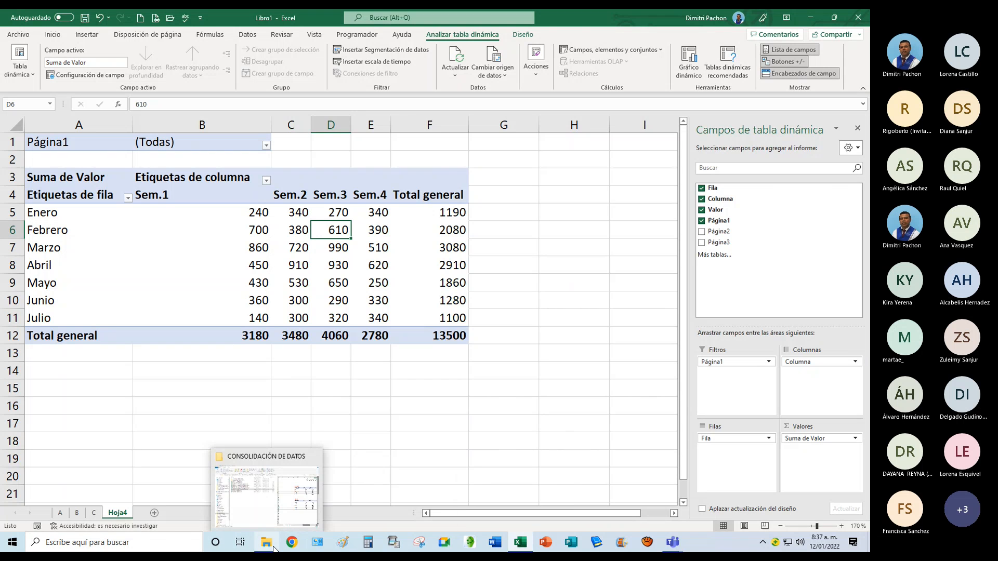
left_click(274, 548)
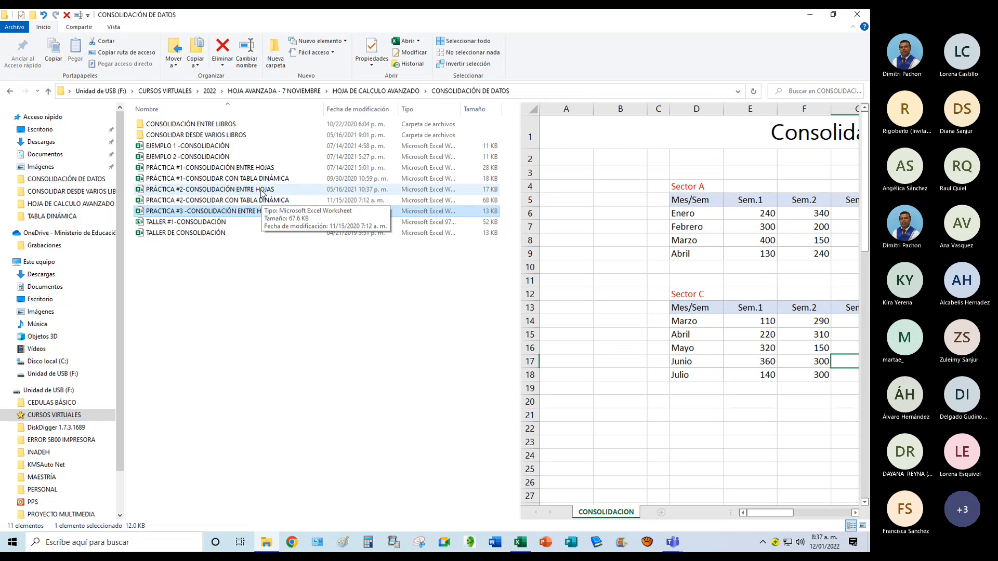
left_click(224, 222)
left_click(217, 234)
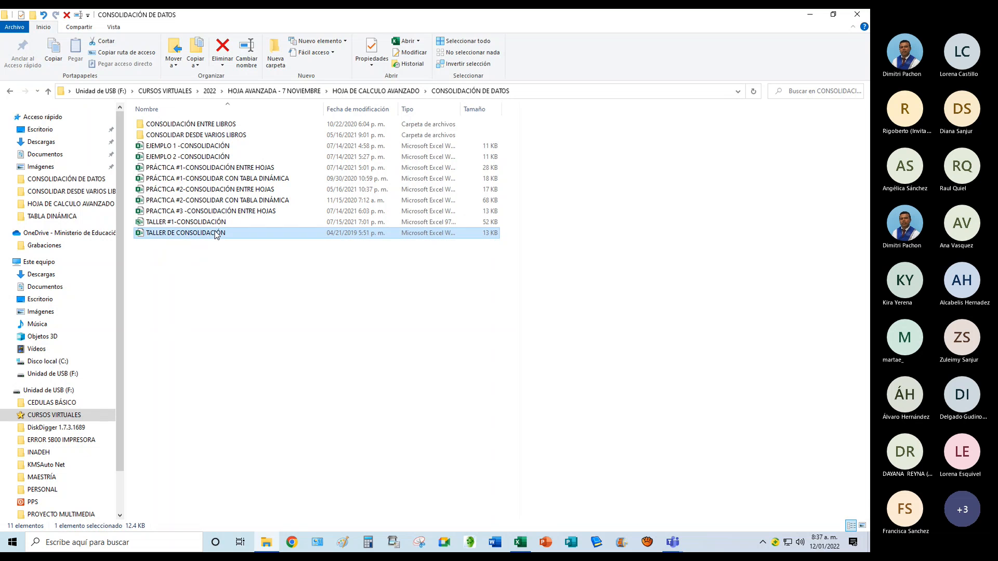
left_click(236, 210)
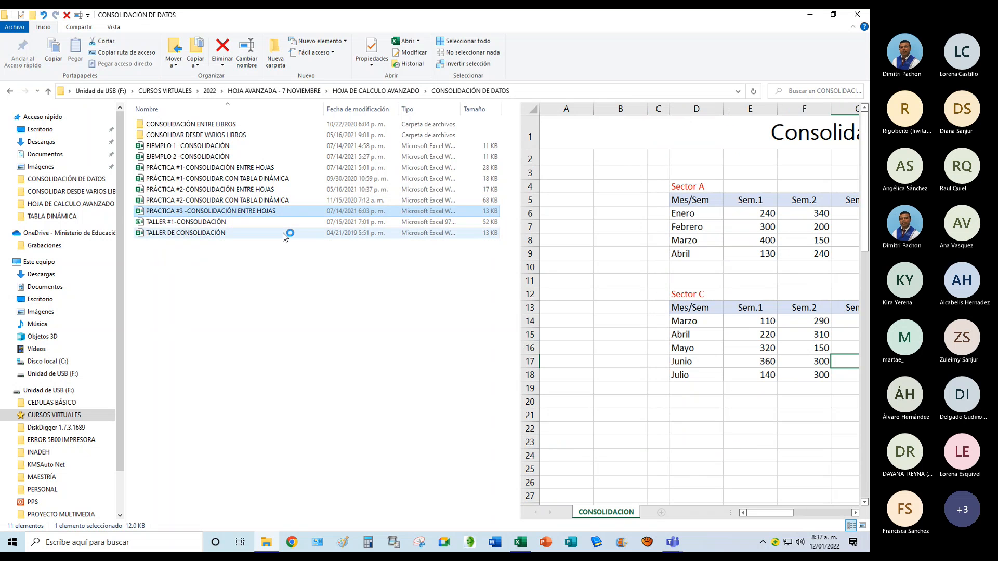
double_click(163, 213)
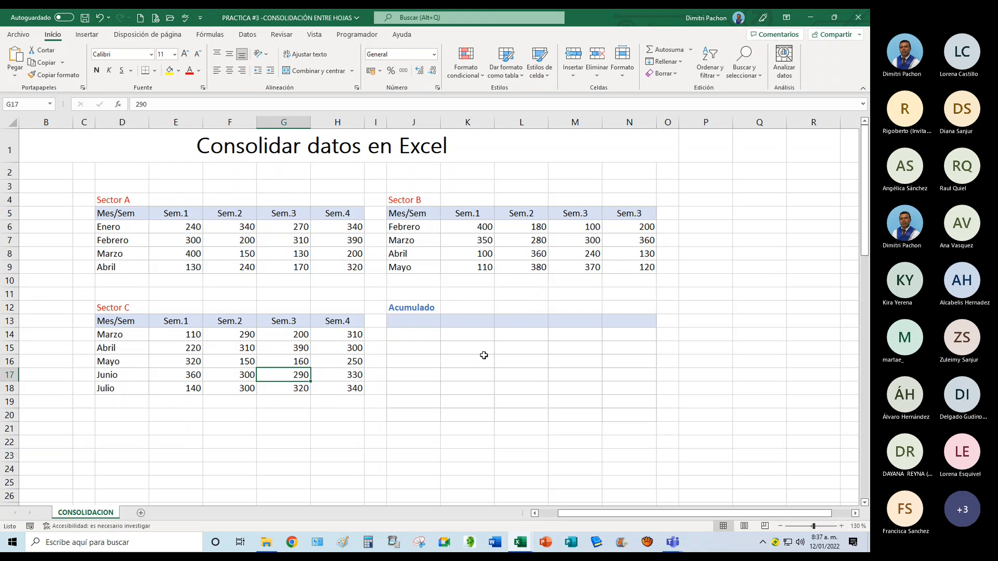
Start the PivotTable wizard from cell J13 under Acumulado, using multiple consolidation ranges and a single page field.
left_click(422, 322)
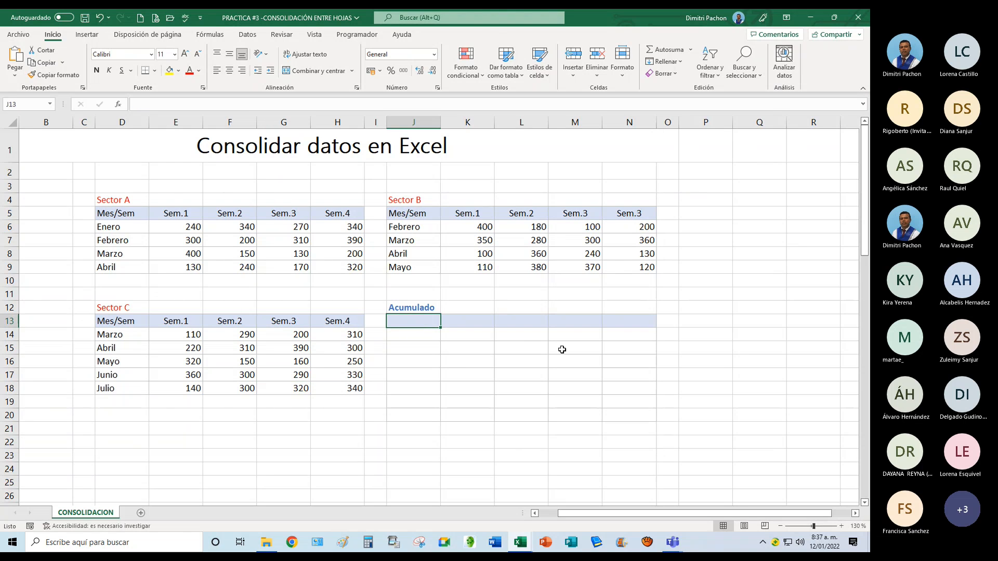
key("alt+d")
key("p")
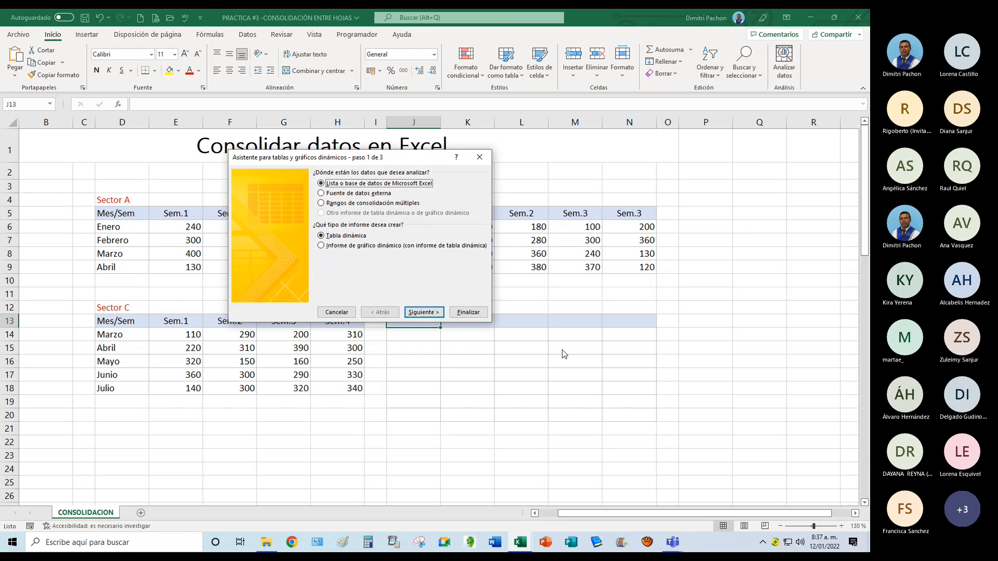
left_click(324, 204)
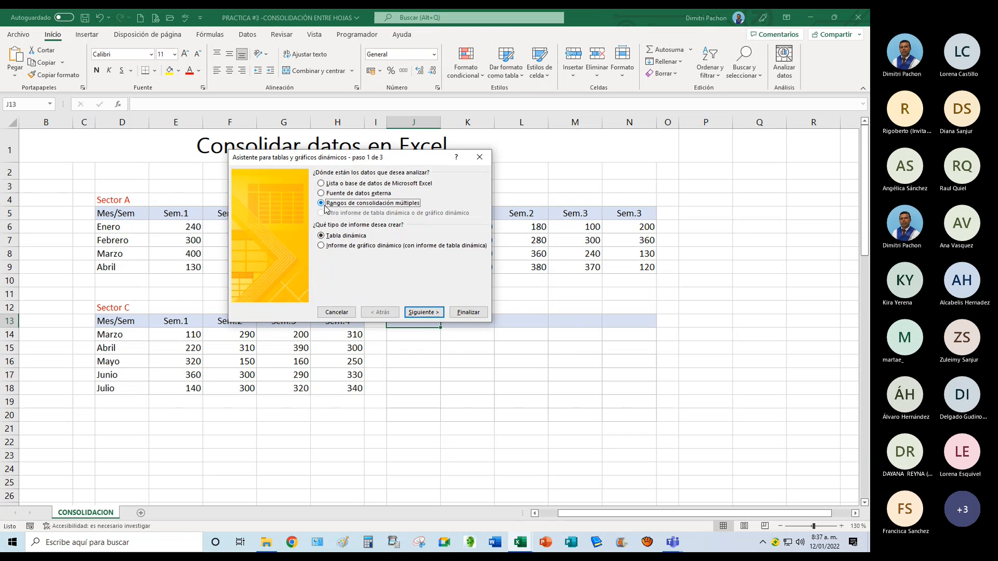
left_click(424, 312)
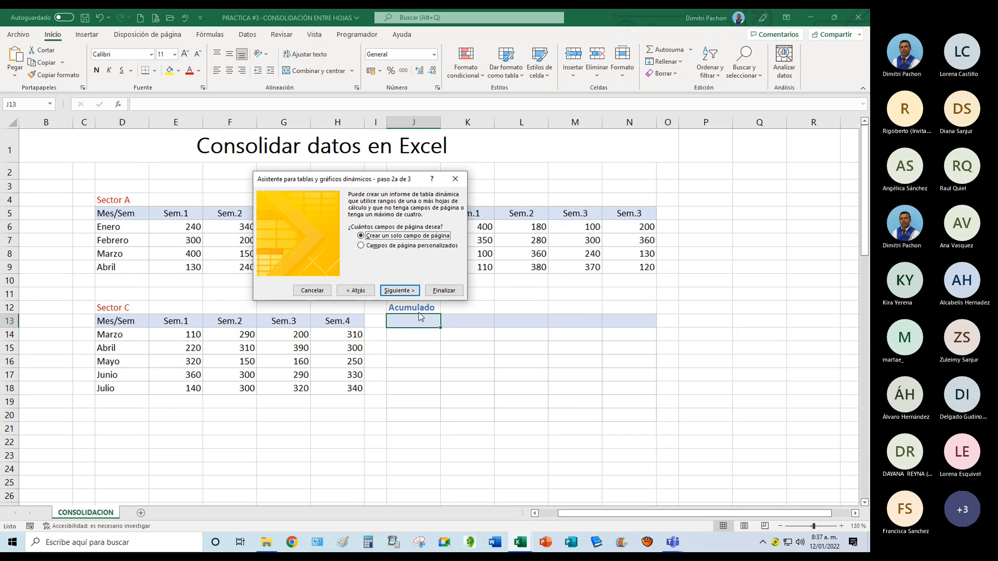
left_click(399, 289)
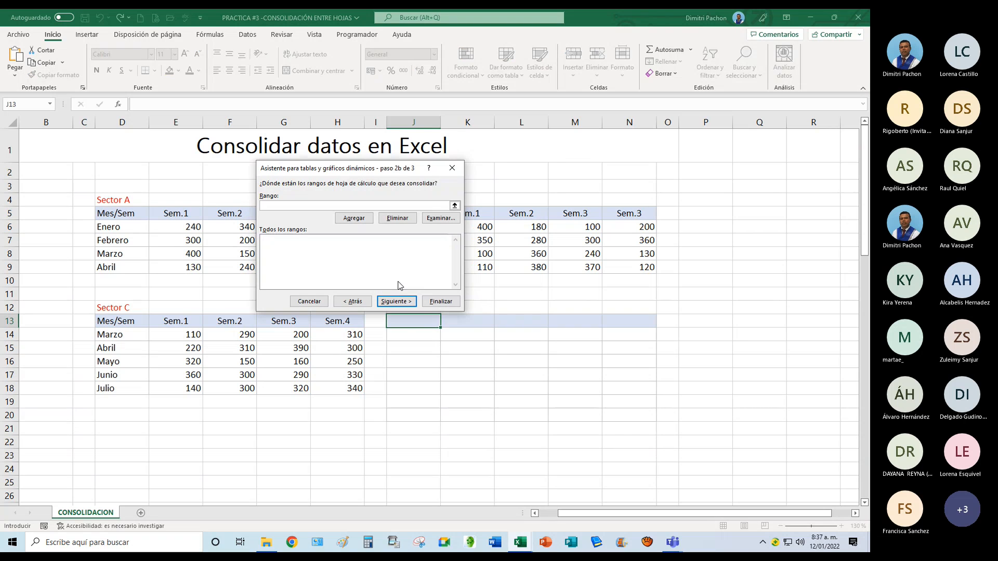
Add the Sector A table, range $D$5:$H$9 including its headers, to the ranges to consolidate.
left_click(455, 206)
left_click_drag(104, 213, 335, 267)
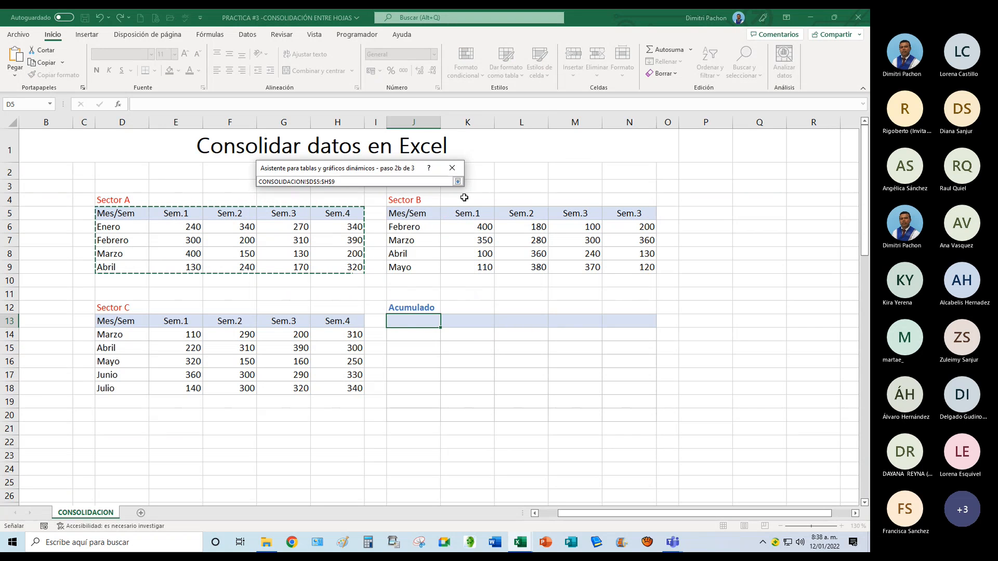
left_click(458, 182)
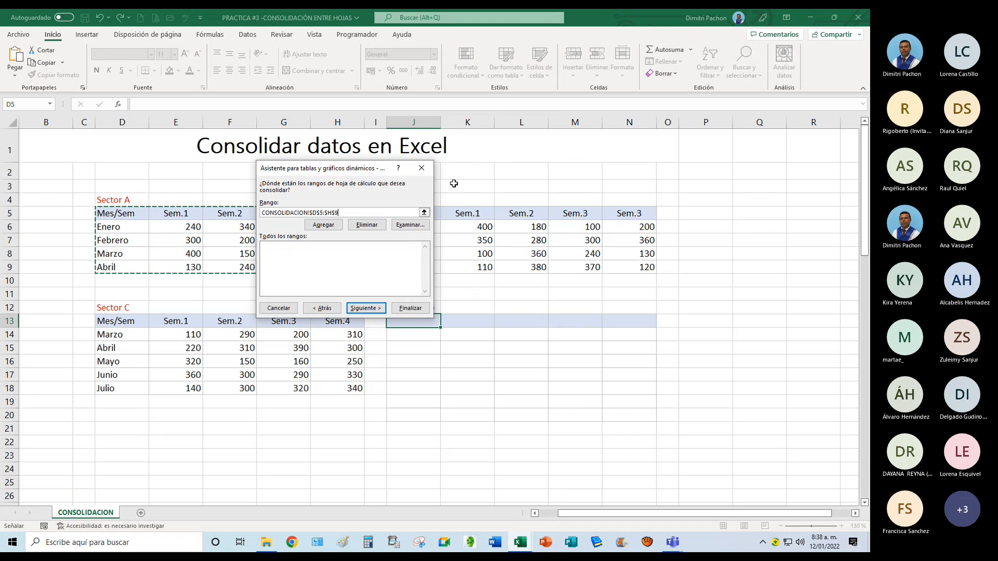
left_click(324, 225)
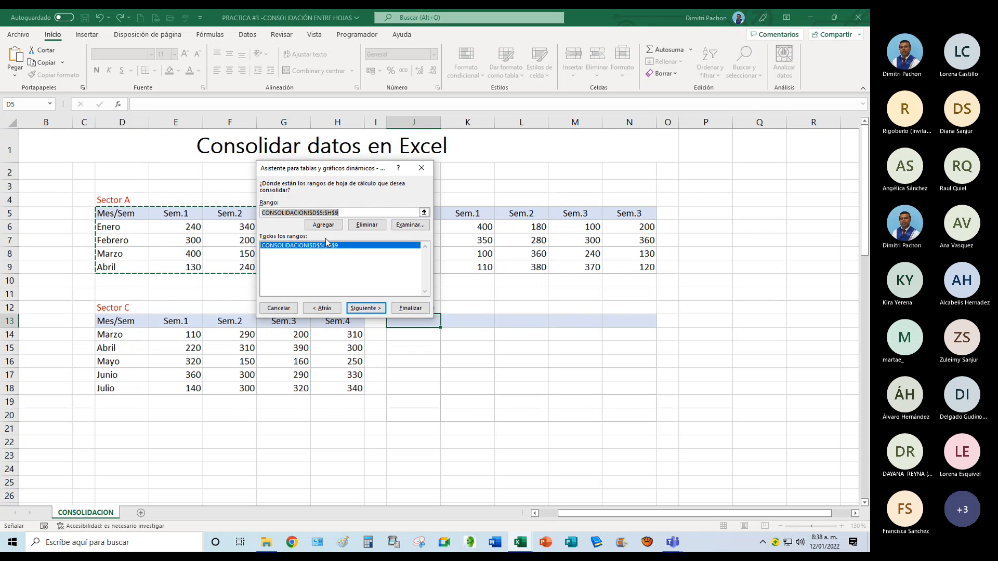
Add the Sector B table, range $J$5:$N$9 including its headers, to the ranges to consolidate.
left_click(424, 212)
left_click_drag(422, 213, 652, 266)
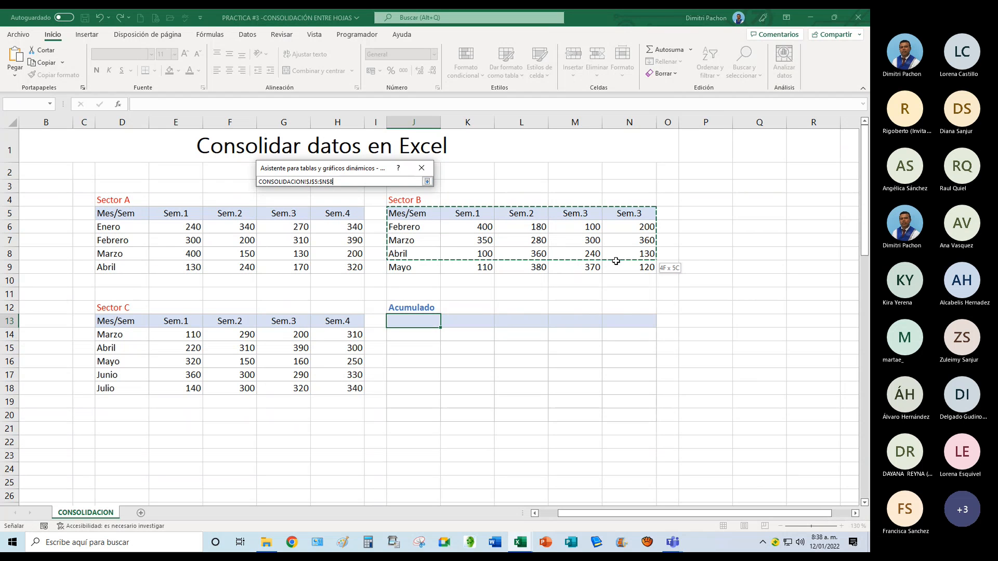
left_click(427, 182)
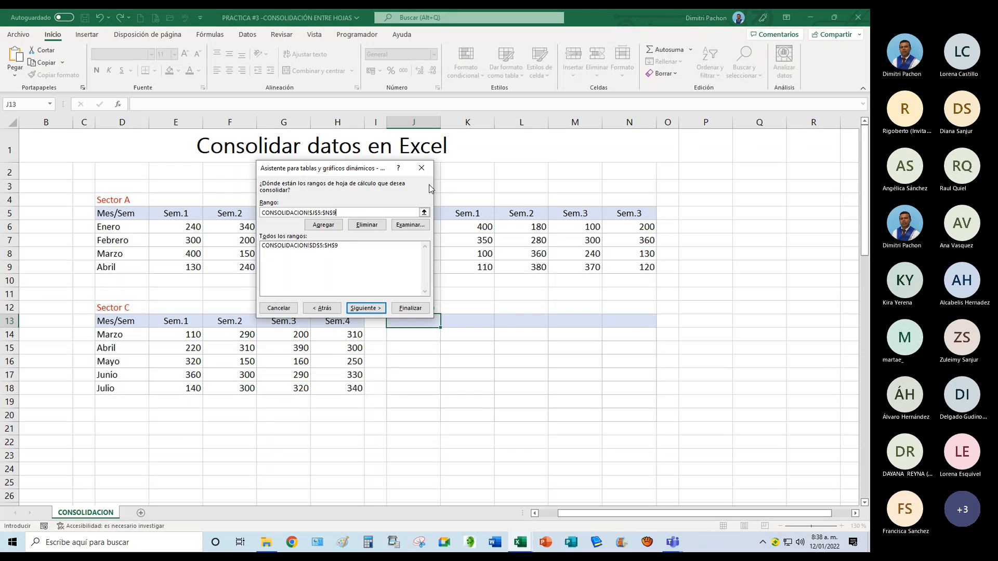
left_click(323, 225)
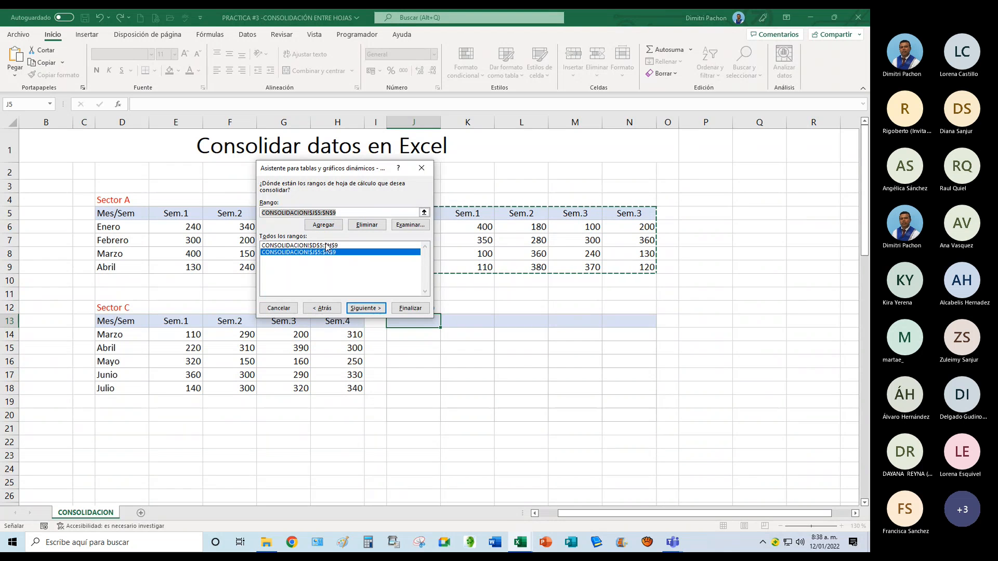
Add the Sector C table, range $D$13:$H$18, to the ranges to consolidate and clear the range entry.
left_click(424, 212)
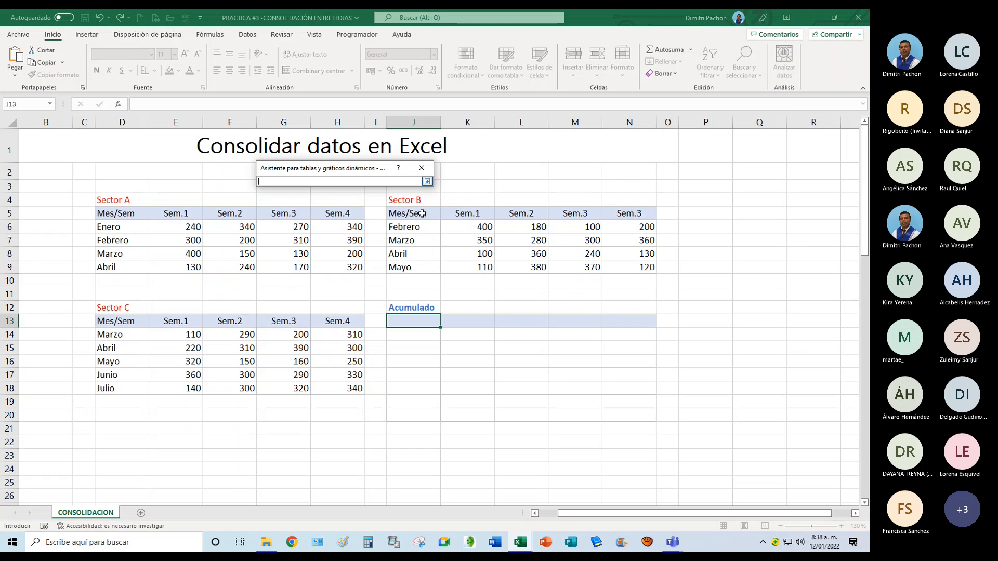
left_click_drag(114, 321, 363, 389)
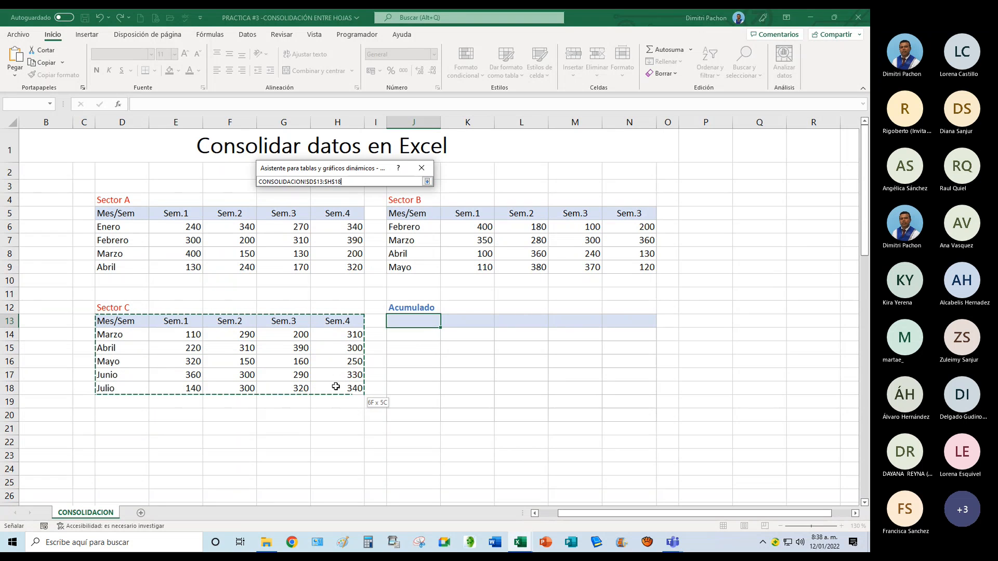
left_click(426, 181)
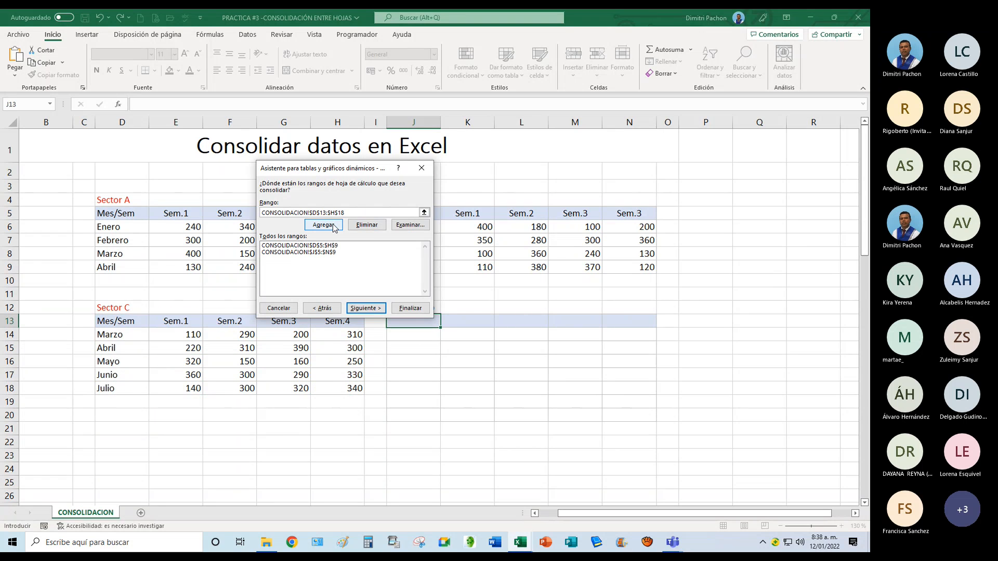
left_click(333, 227)
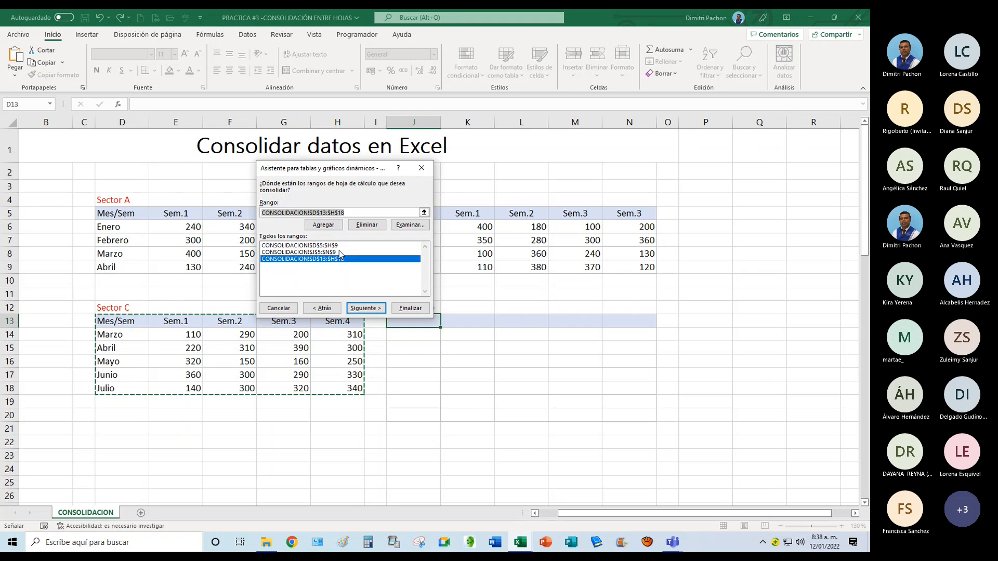
key("Delete")
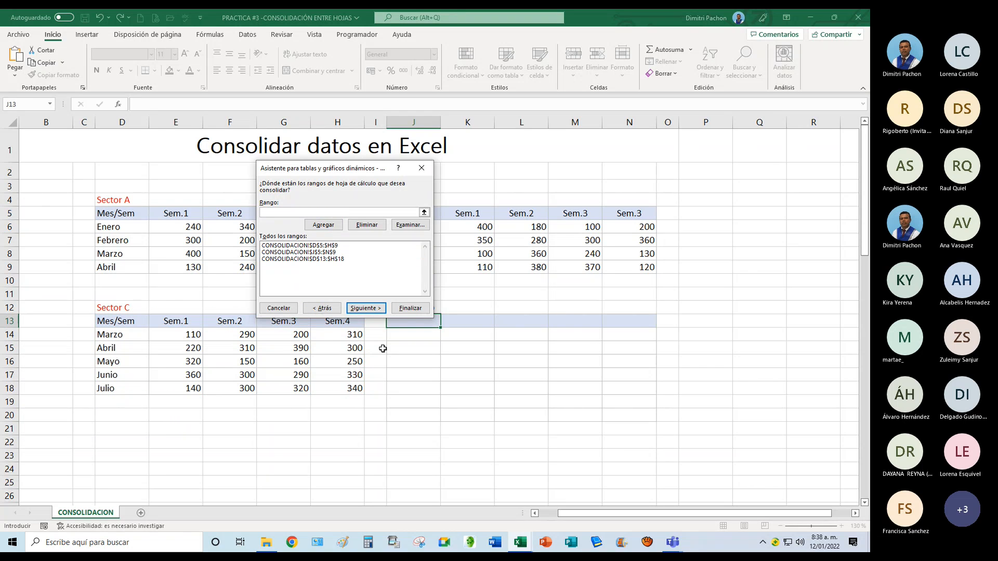
Place the consolidated pivot table on the existing CONSOLIDACION sheet at cell J13 and finish the wizard.
left_click(366, 309)
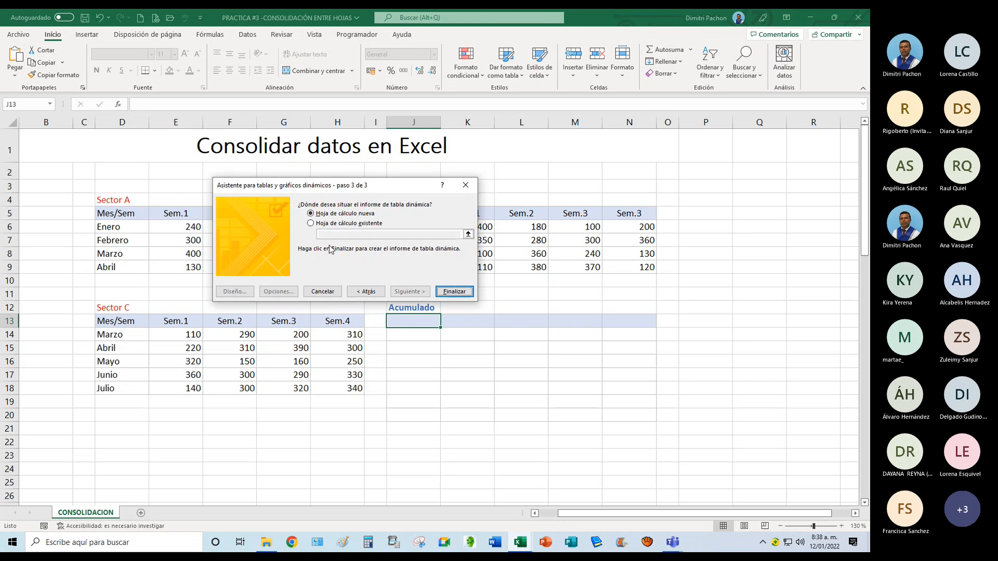
left_click(311, 223)
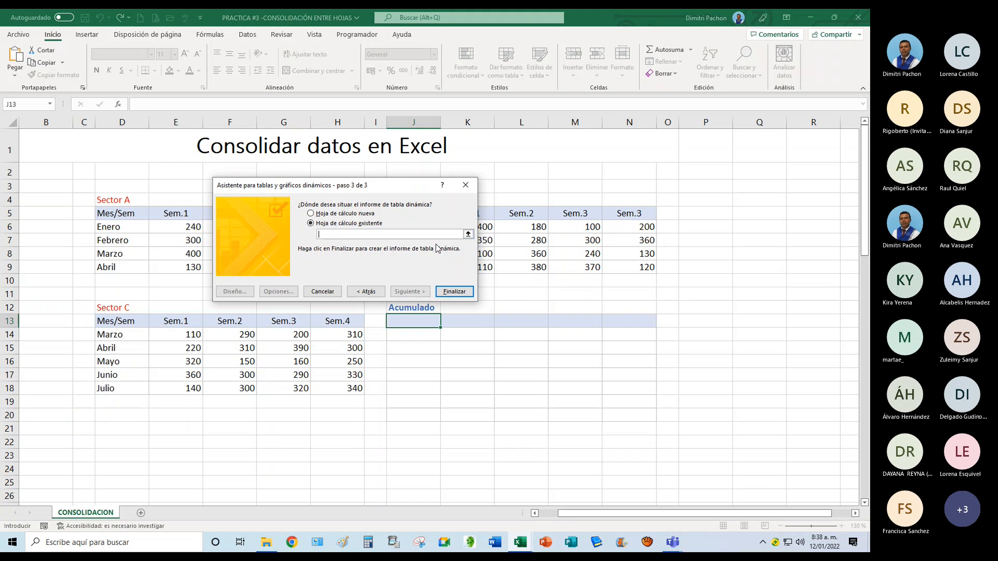
left_click(409, 319)
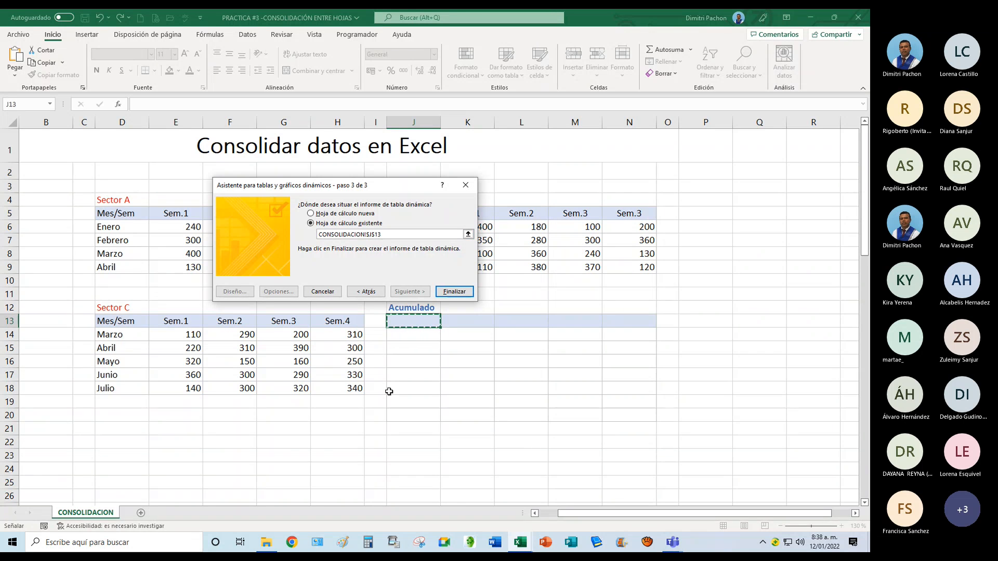
left_click(454, 292)
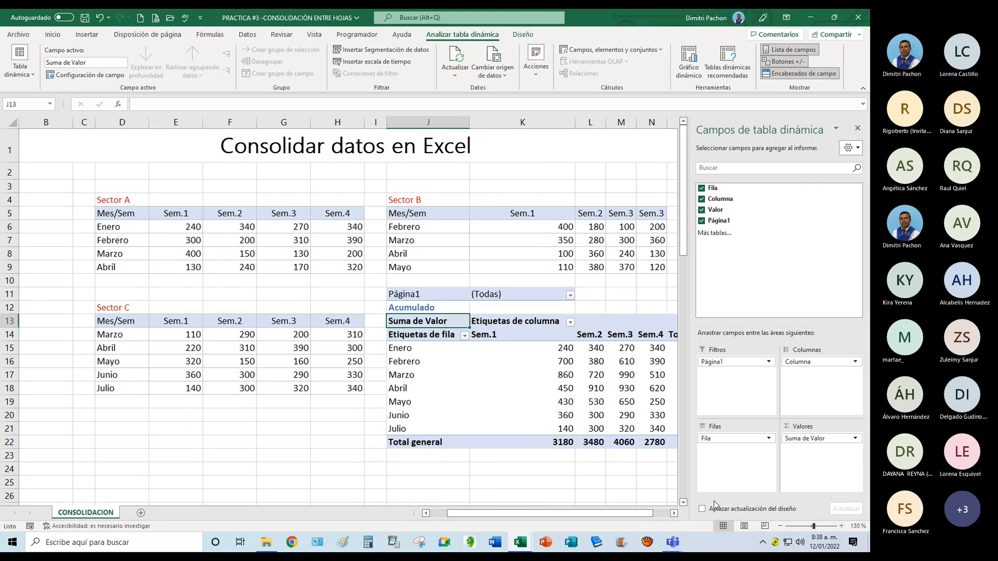
left_click(675, 514)
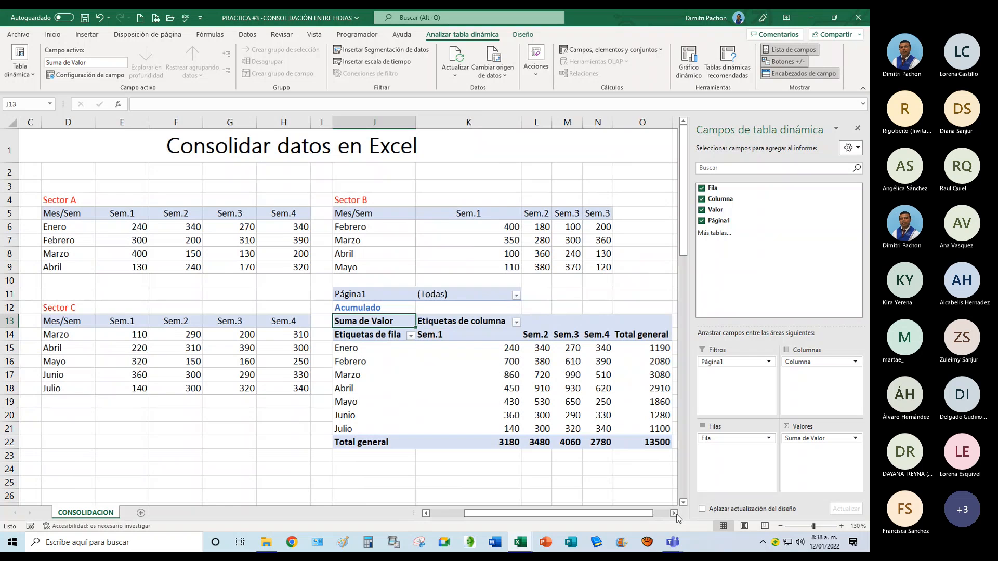
left_click(674, 513)
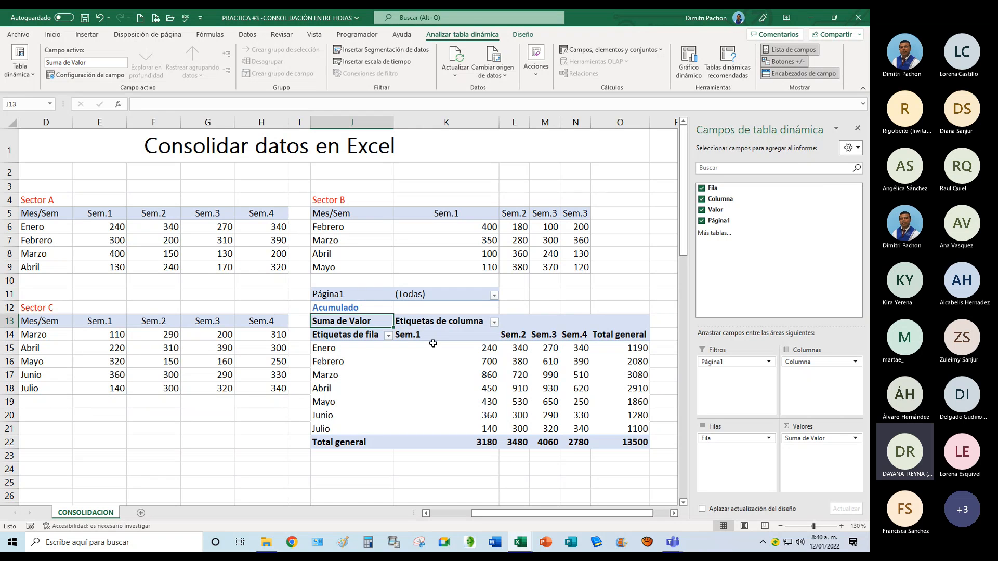
Close the field list, insert a Líneas pivot chart from the consolidated table, and move it beside the table.
left_click(343, 349)
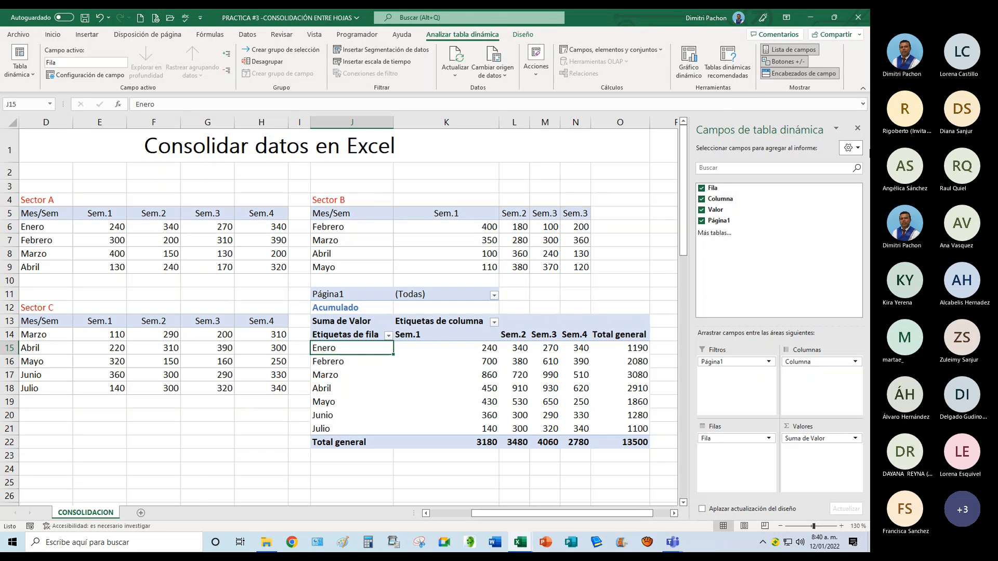
left_click(858, 130)
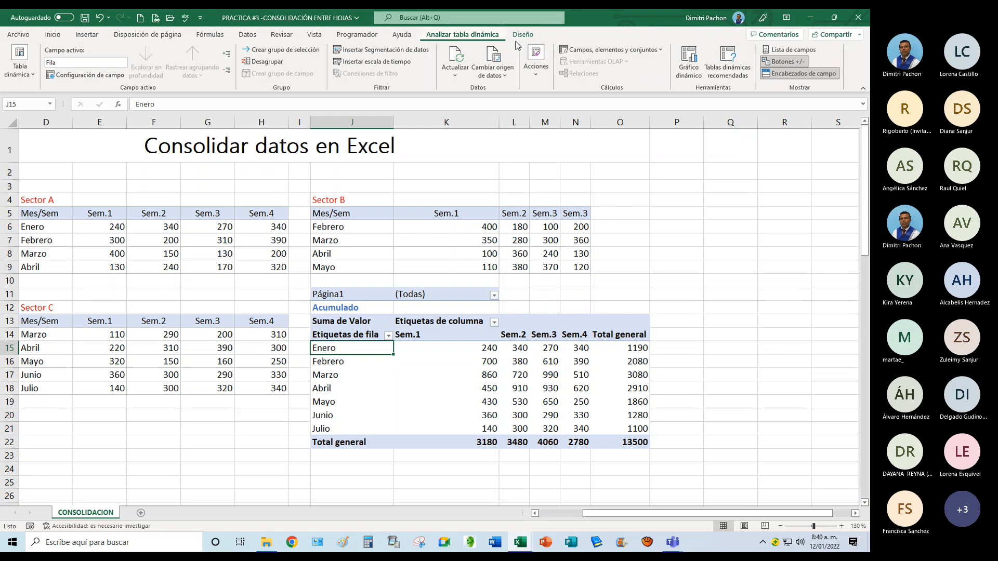
left_click(687, 52)
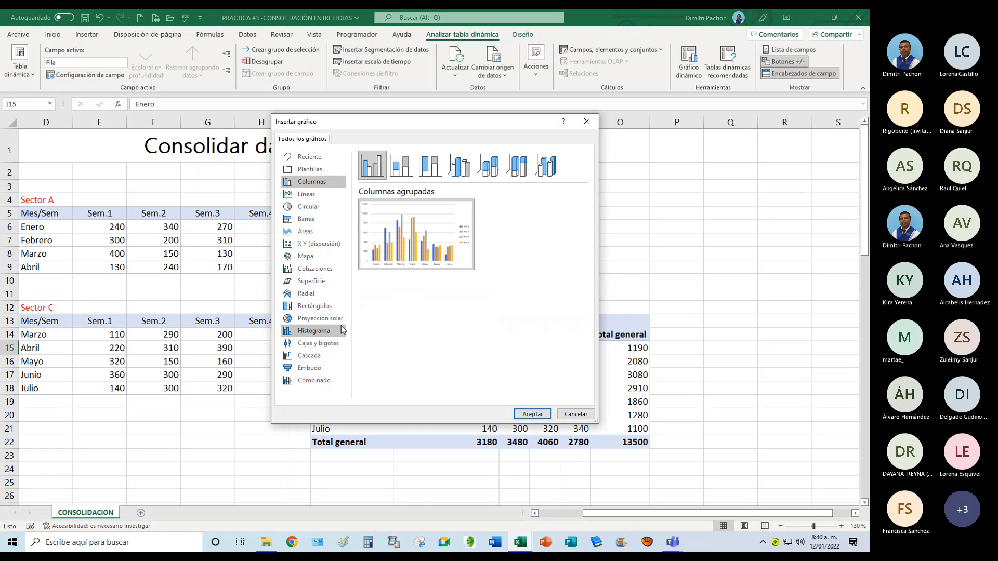
left_click(290, 195)
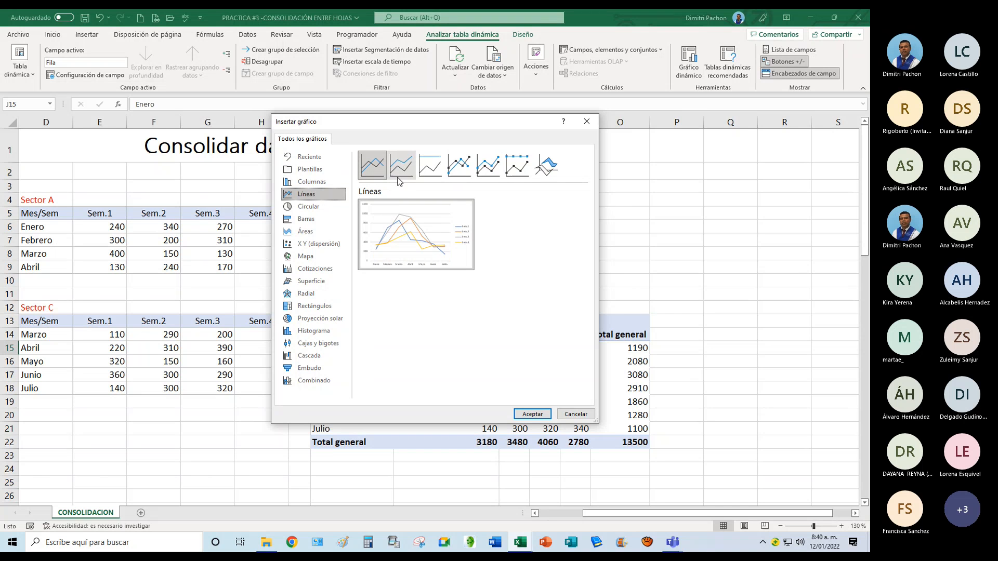
left_click(532, 414)
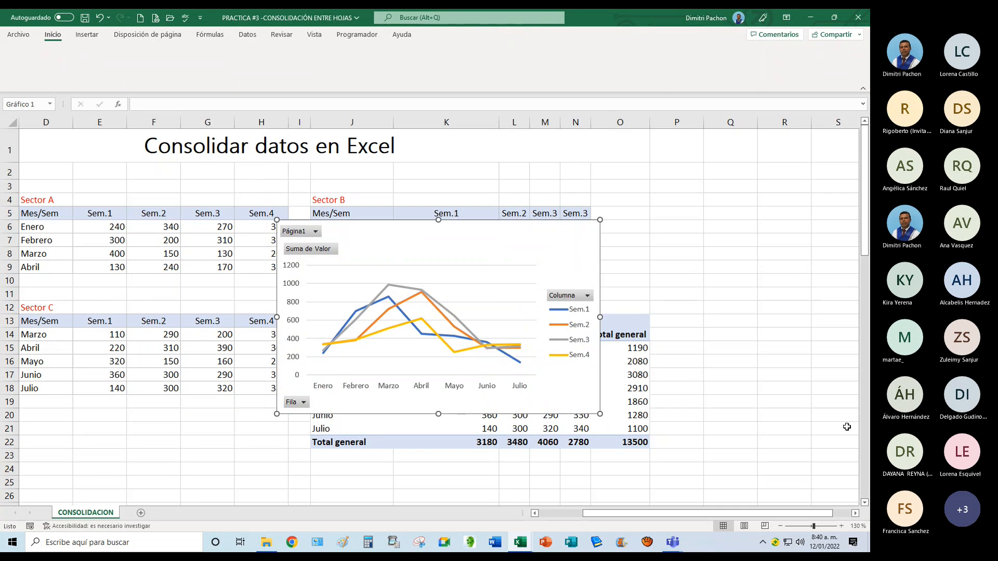
left_click_drag(529, 256, 809, 186)
left_click(854, 514)
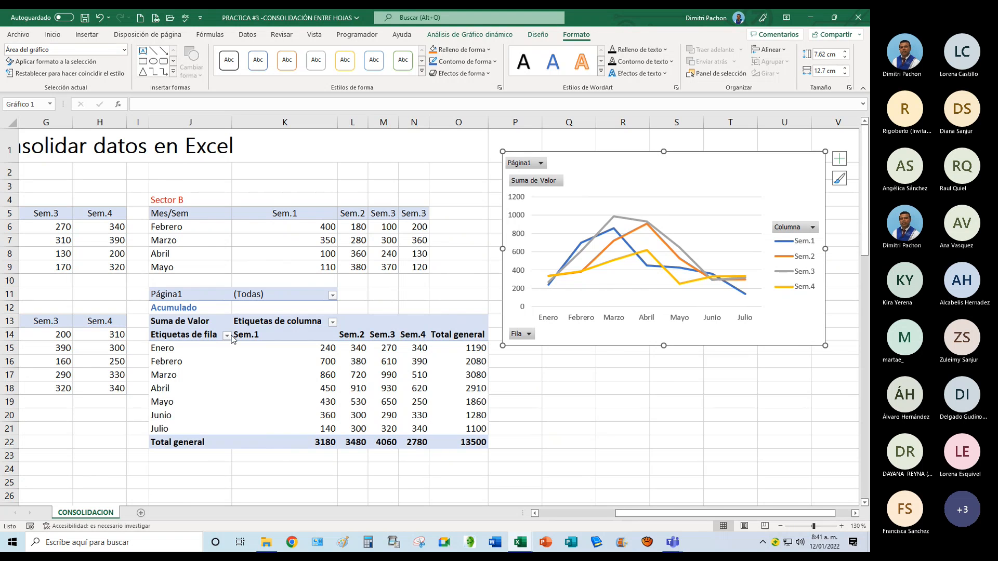
Filter the pivot table's row labels to only Enero, Abril and Julio.
left_click(227, 336)
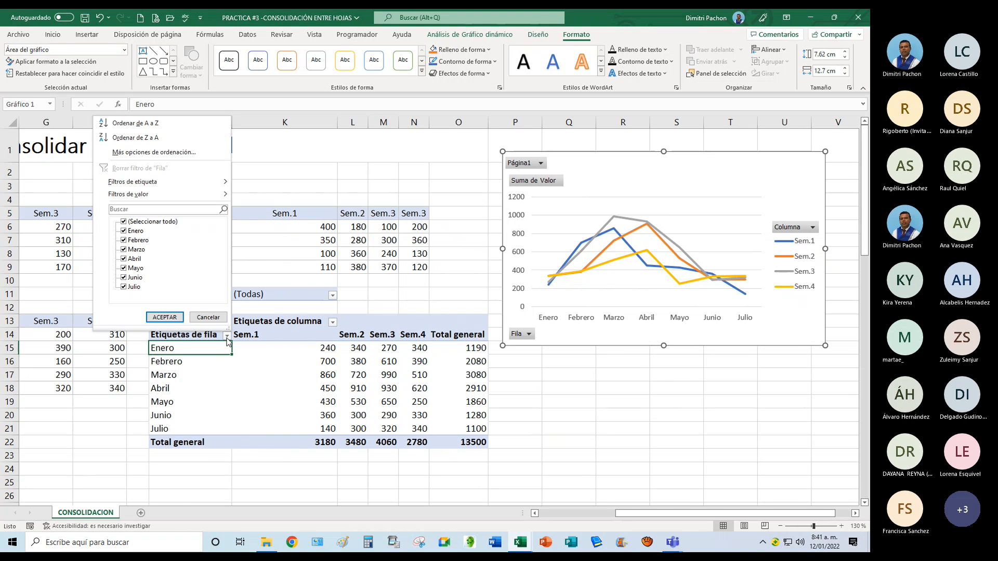
left_click(125, 223)
left_click(125, 231)
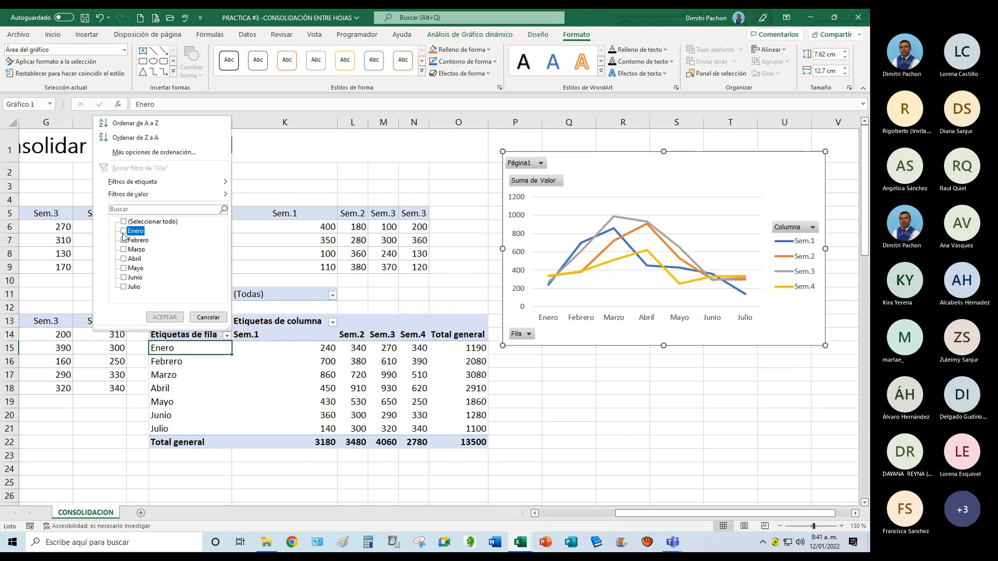
left_click(124, 259)
left_click(124, 287)
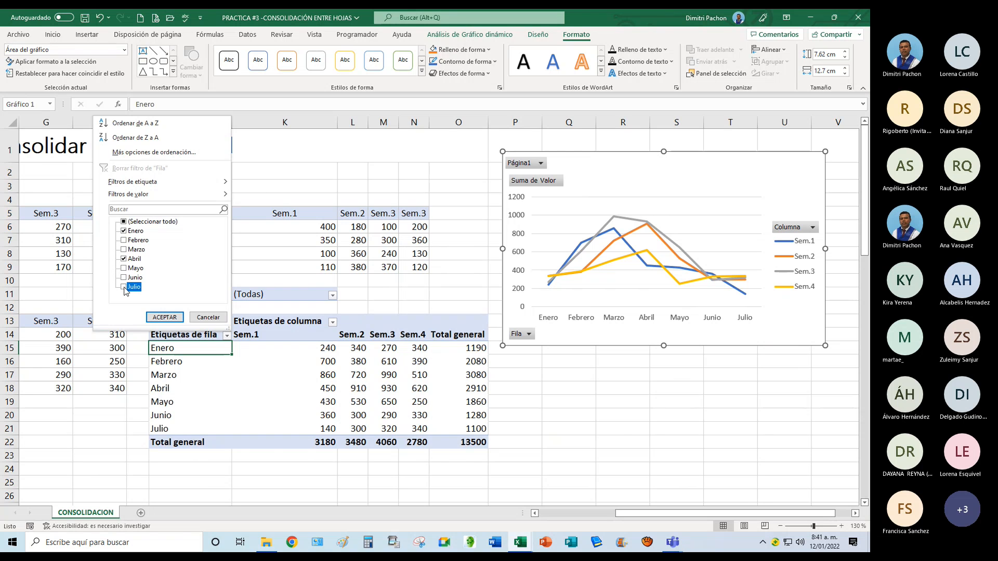
left_click(165, 317)
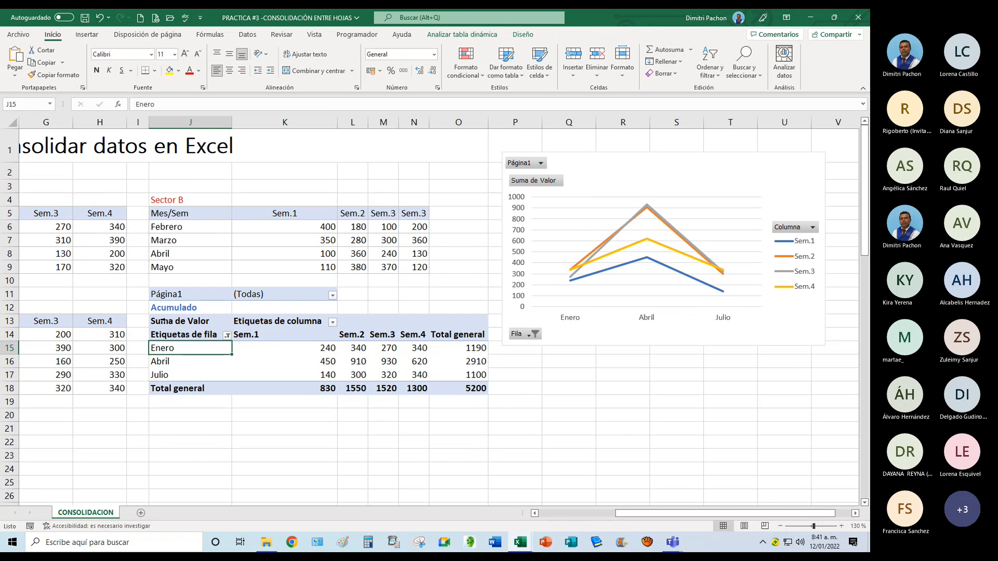
Filter the pivot table's column labels to only Sem.1 and Sem.4.
left_click(332, 323)
left_click(333, 323)
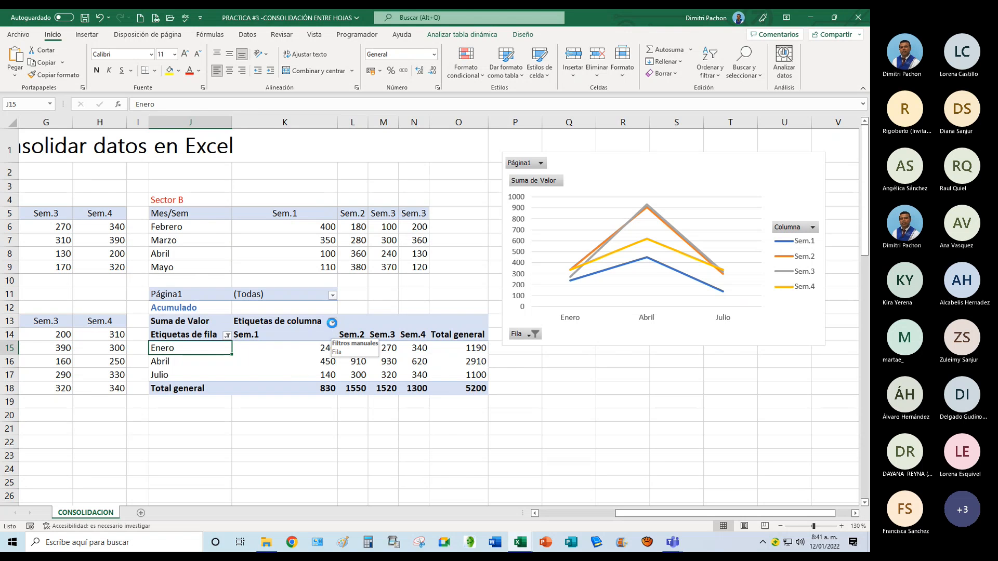
left_click(333, 323)
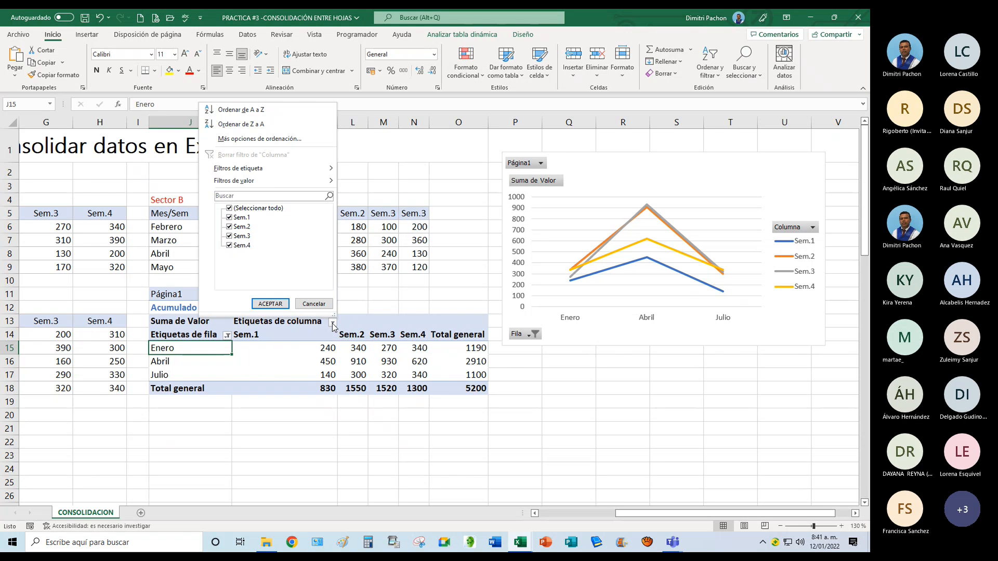
left_click(229, 209)
left_click(229, 217)
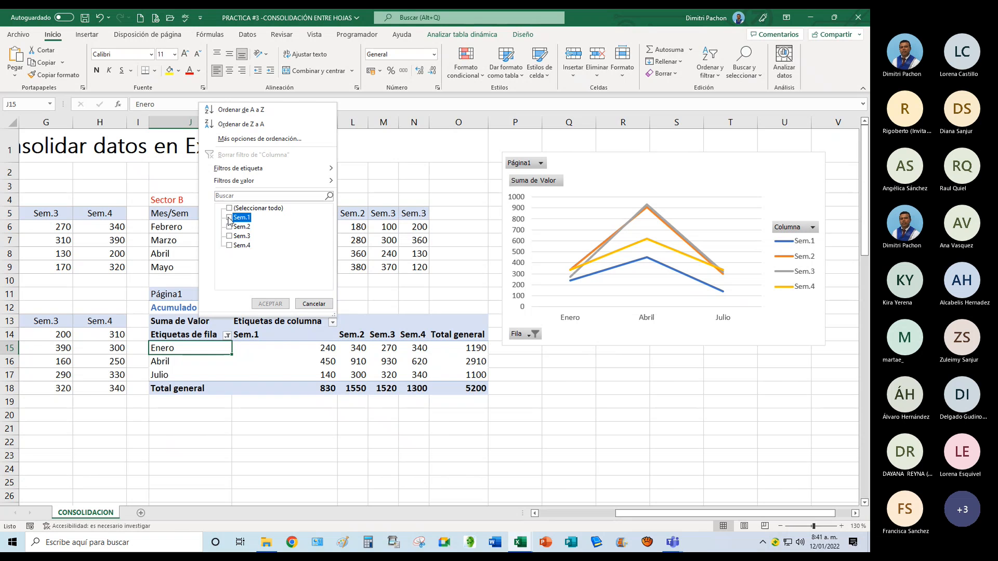
left_click(229, 245)
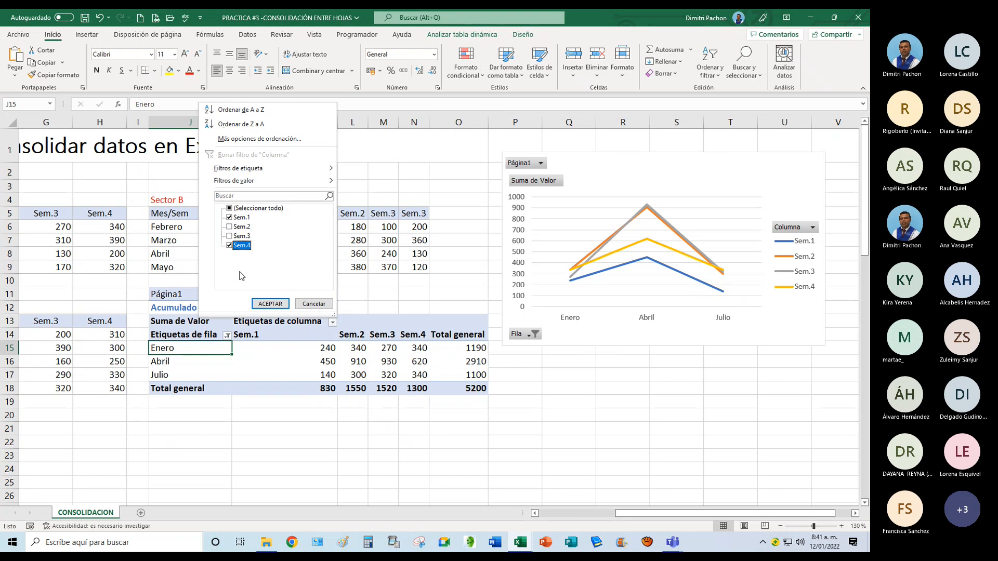
left_click(264, 304)
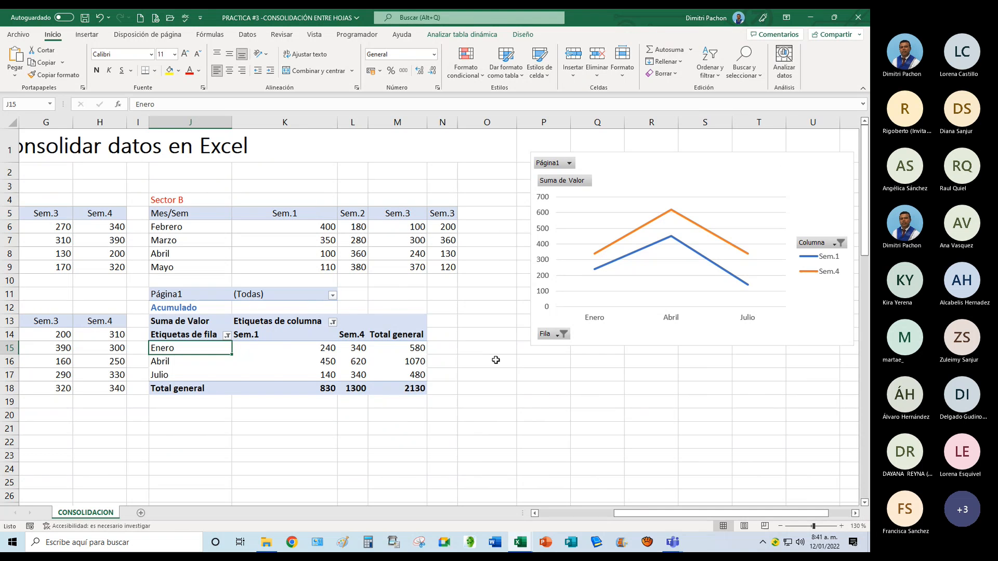
Restore all months in the Fila filter of the pivot chart.
left_click(559, 337)
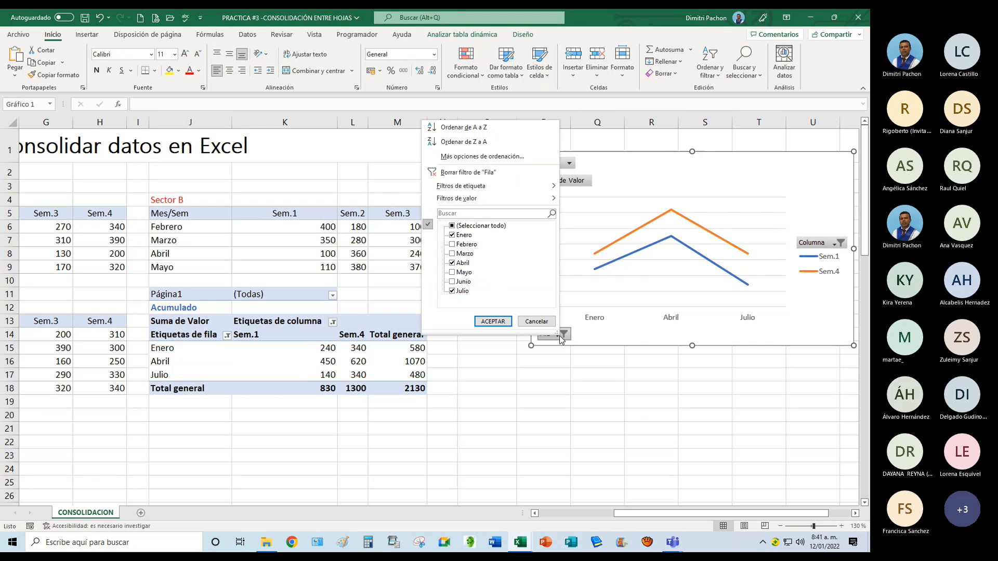
left_click(452, 226)
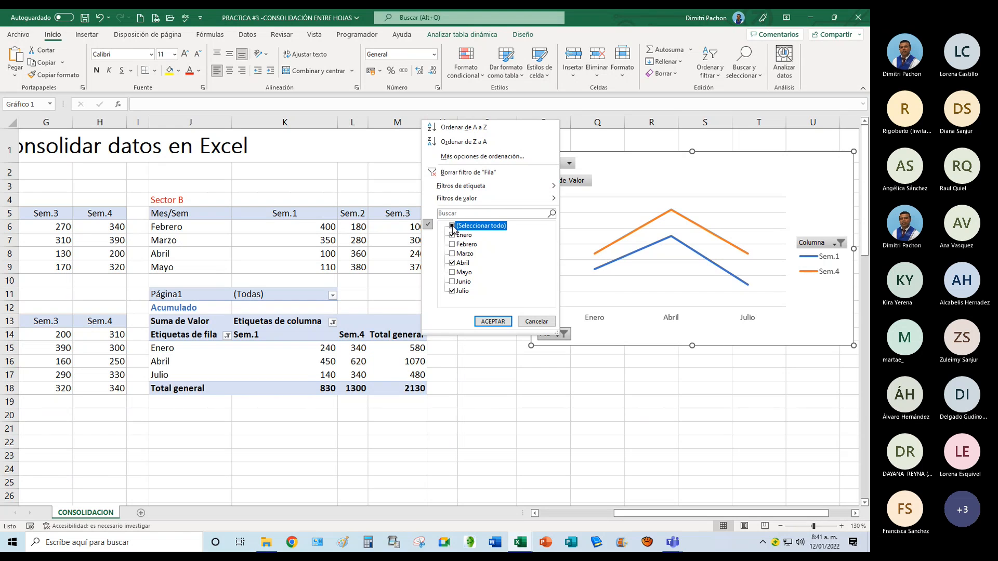
left_click(493, 321)
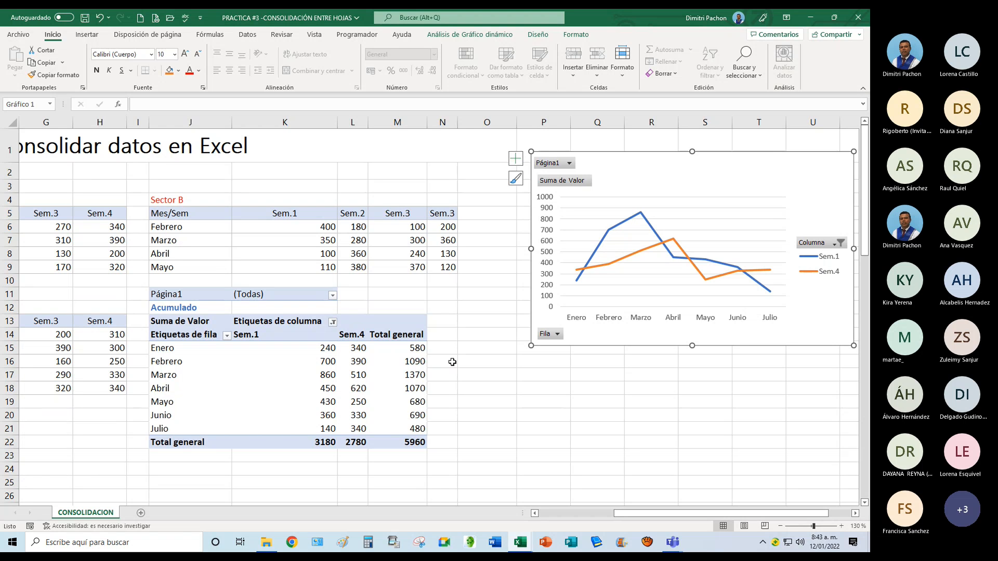
left_click(240, 271)
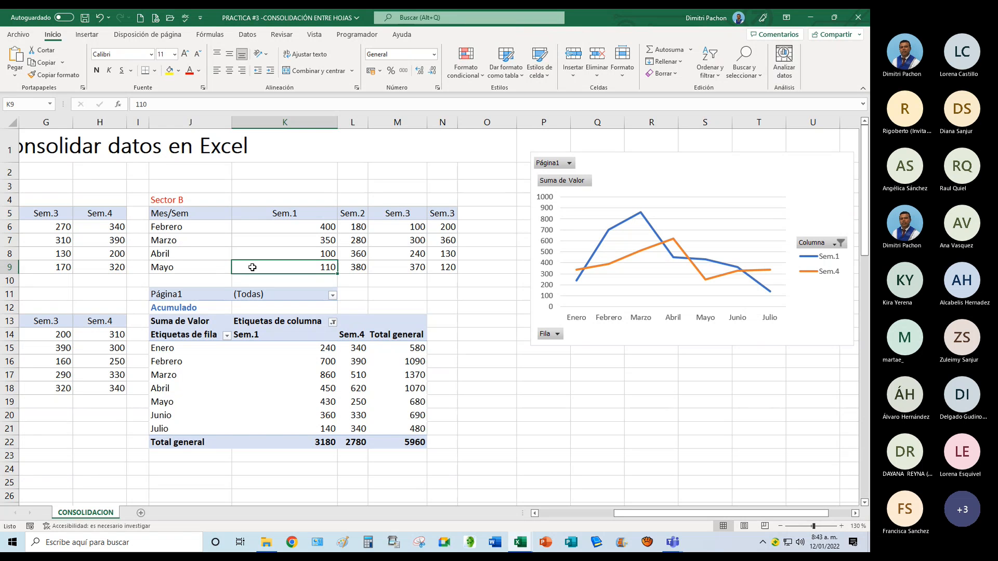
left_click(248, 36)
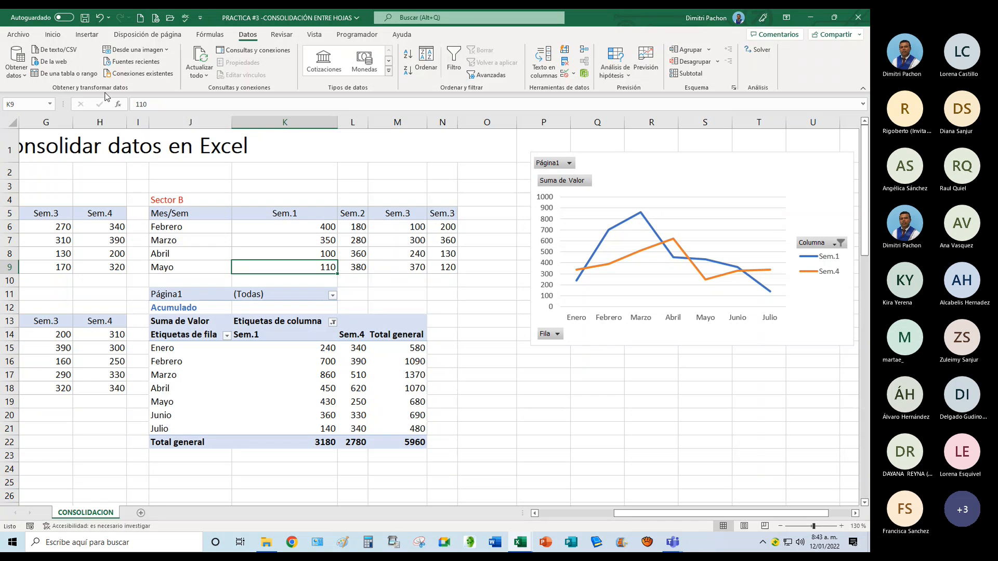
left_click(23, 75)
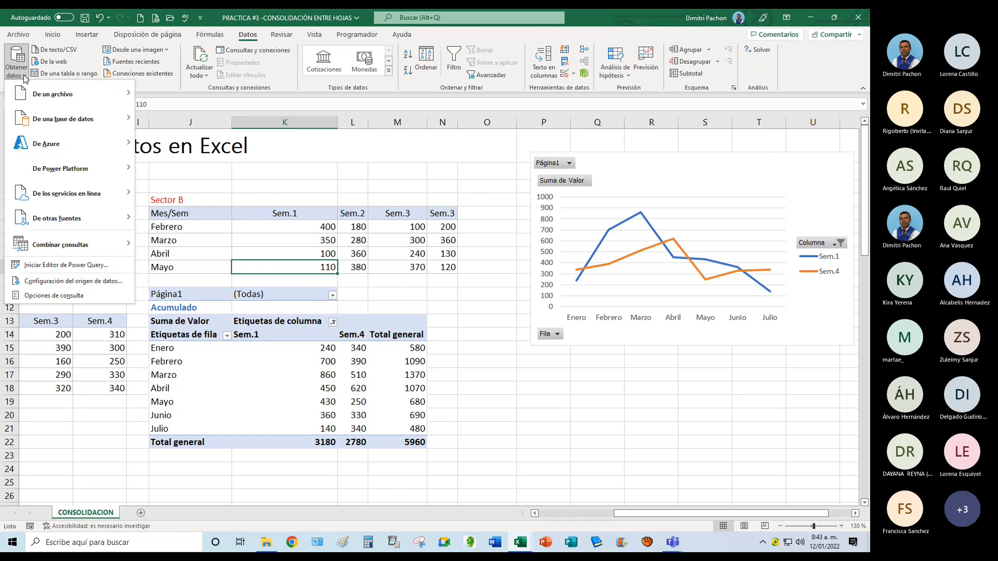
mouse_move(61, 222)
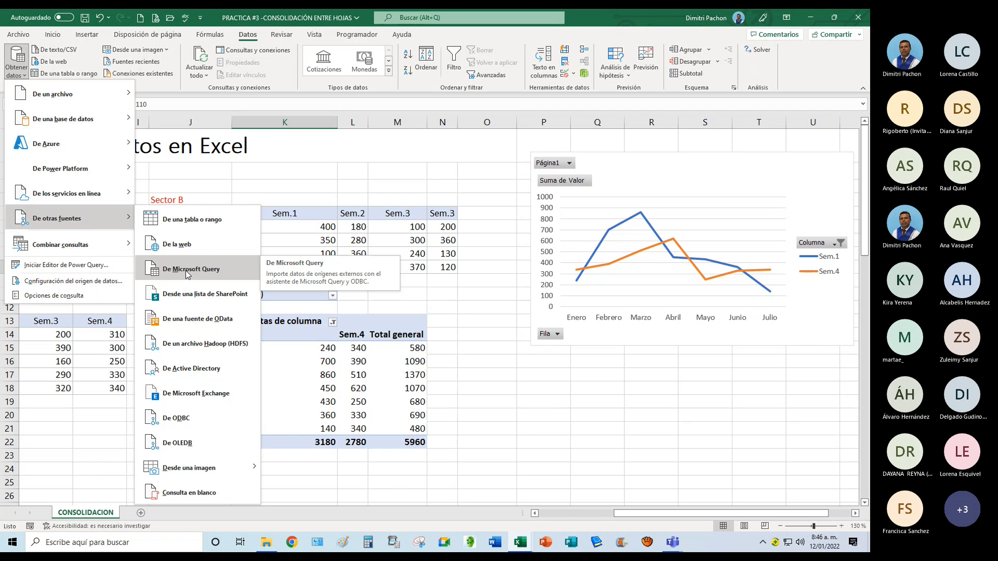
left_click(324, 181)
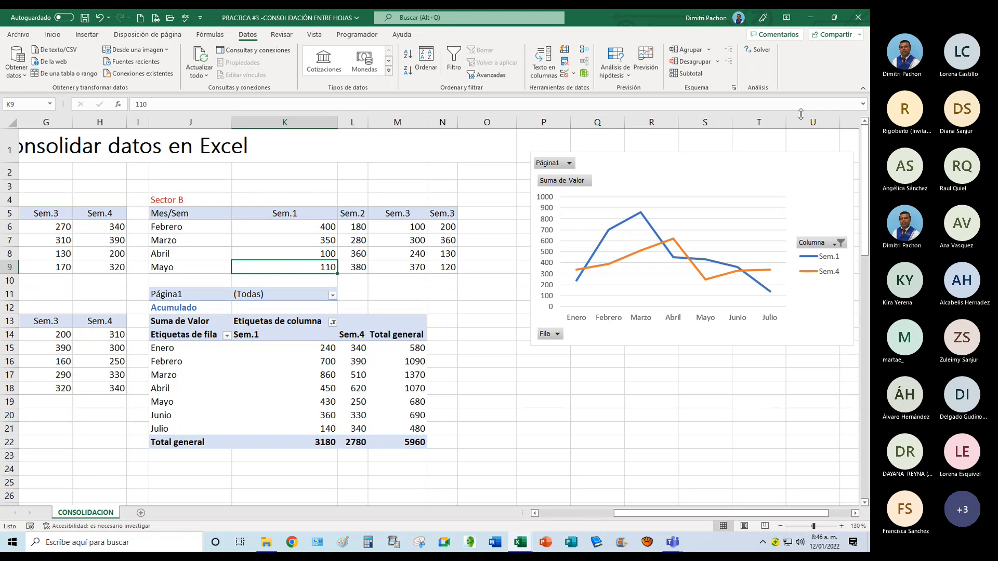
Close the PRACTICA #3 workbook without saving its changes, and close the Libro1 workbook as well.
left_click(856, 22)
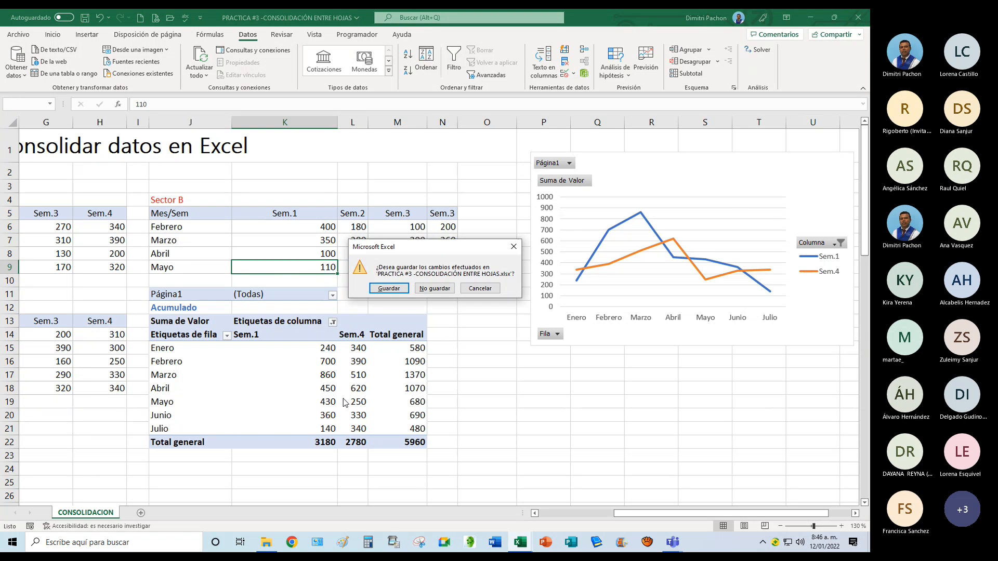
left_click(442, 291)
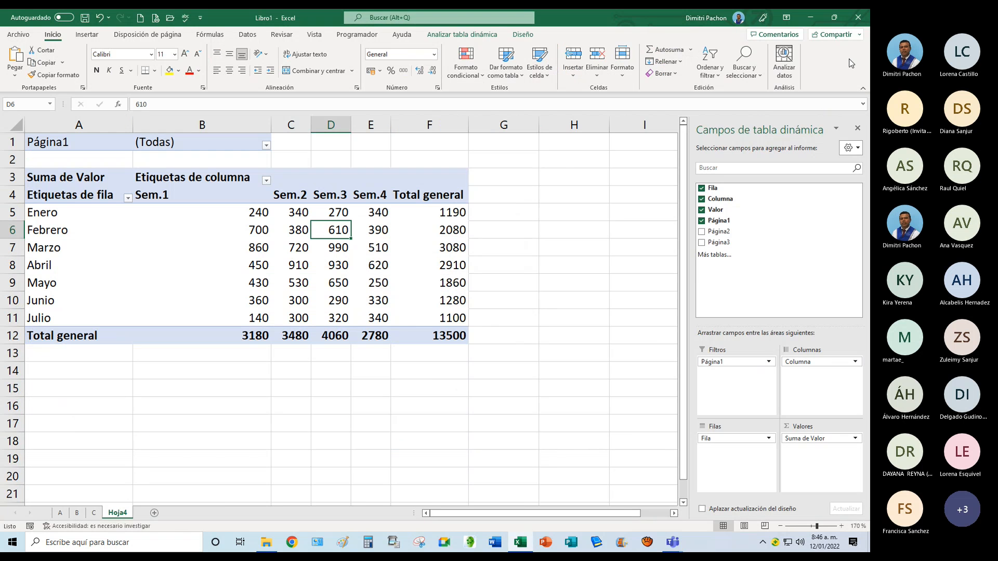
left_click(858, 17)
left_click(451, 333)
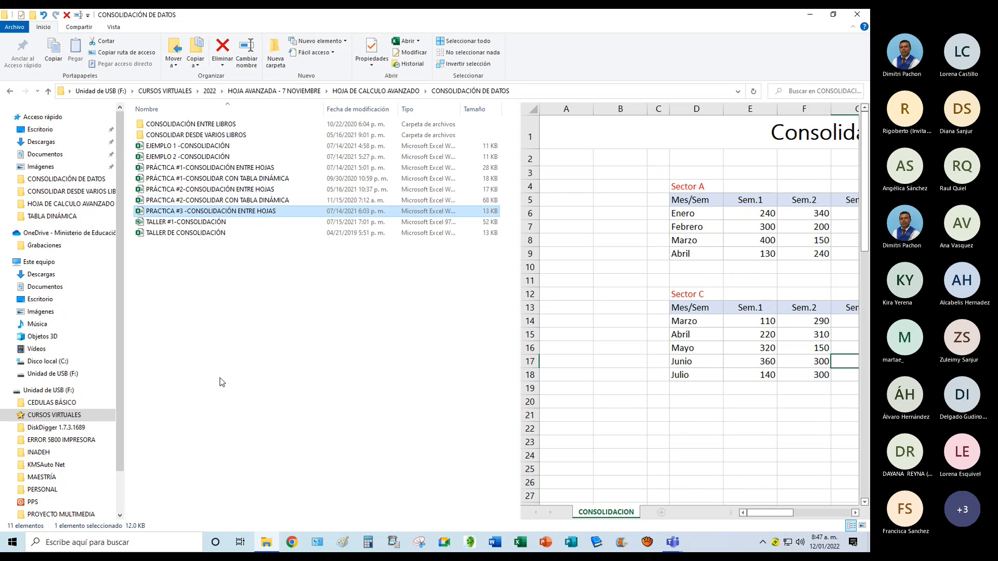
Switch from File Explorer to Excel and create a new blank workbook.
left_click(519, 543)
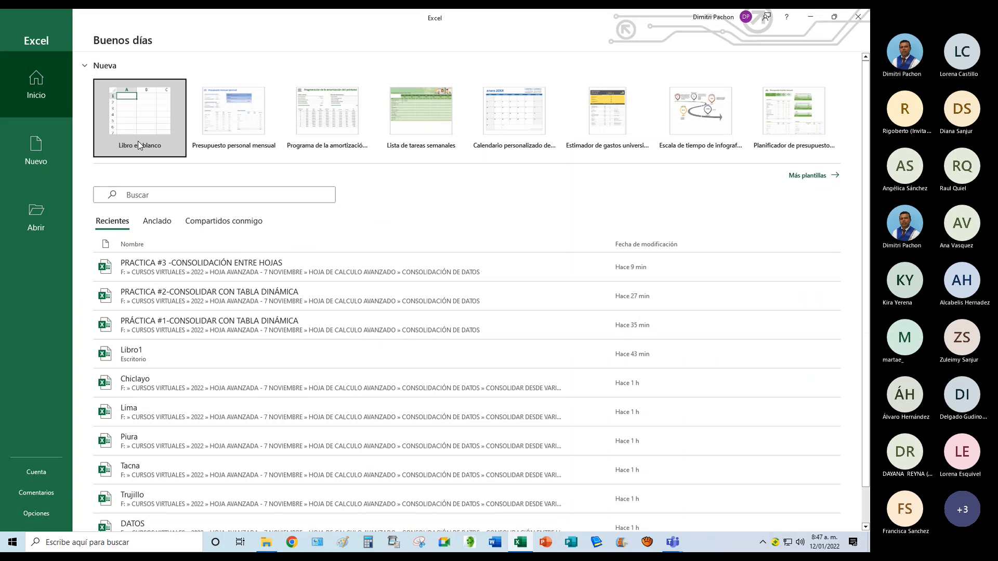
left_click(139, 122)
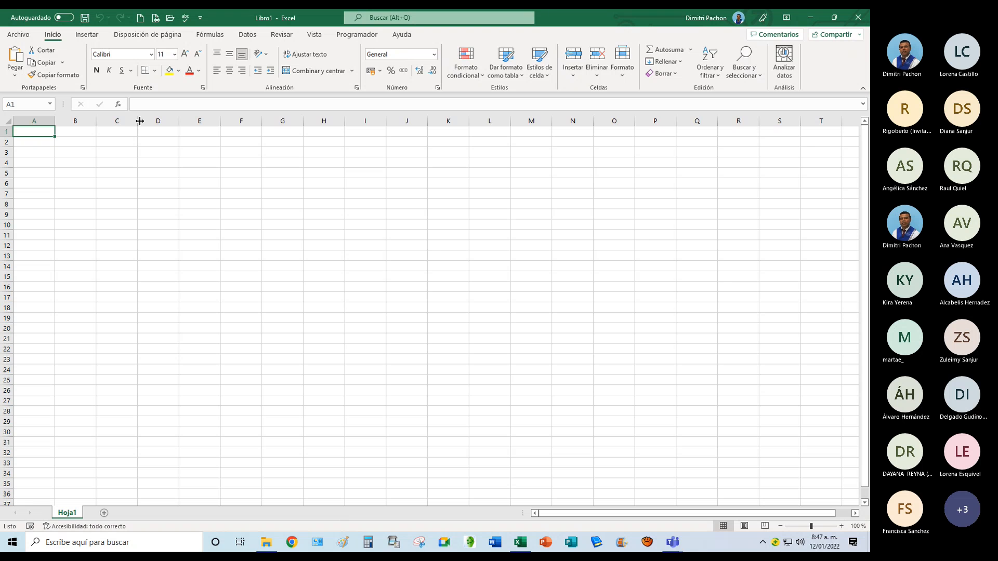
left_click(840, 526)
left_click(840, 526)
left_click(841, 526)
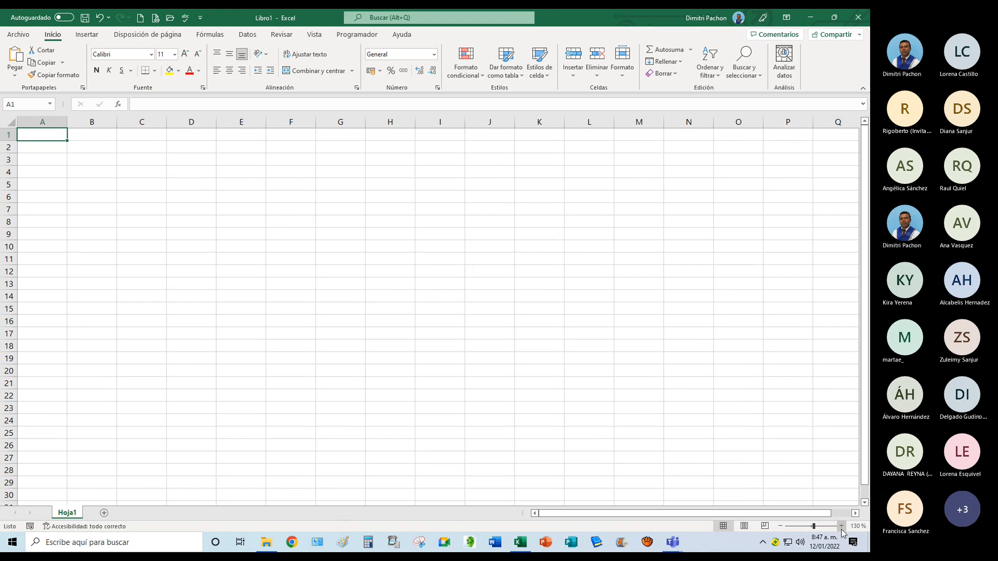
Enter the column headers ID, NOMBRE and APELLIDO in cells A1 to C1 of the blank sheet.
left_click(841, 526)
left_click(840, 526)
left_click(841, 526)
left_click(841, 526)
left_click(840, 526)
left_click(840, 526)
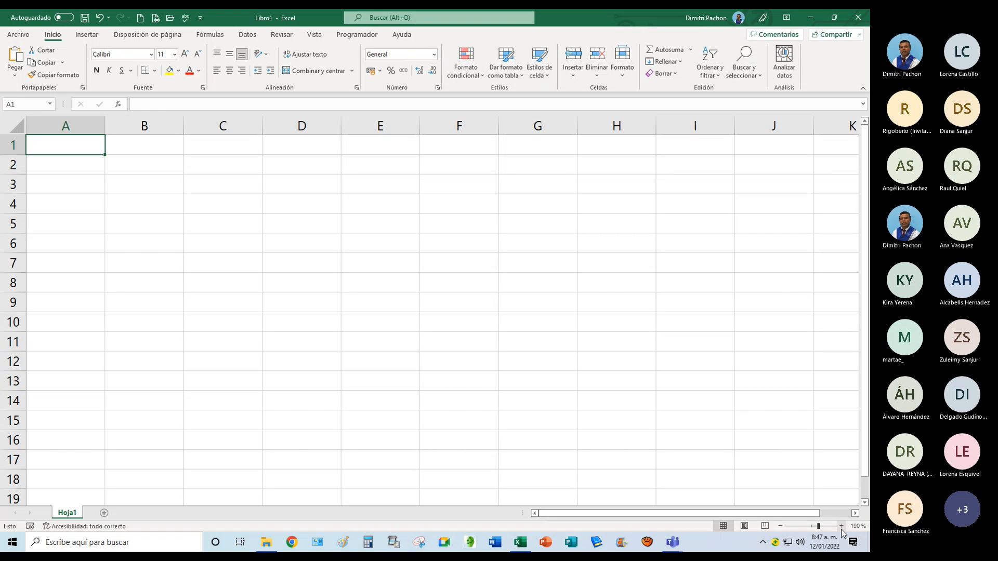
type("ID")
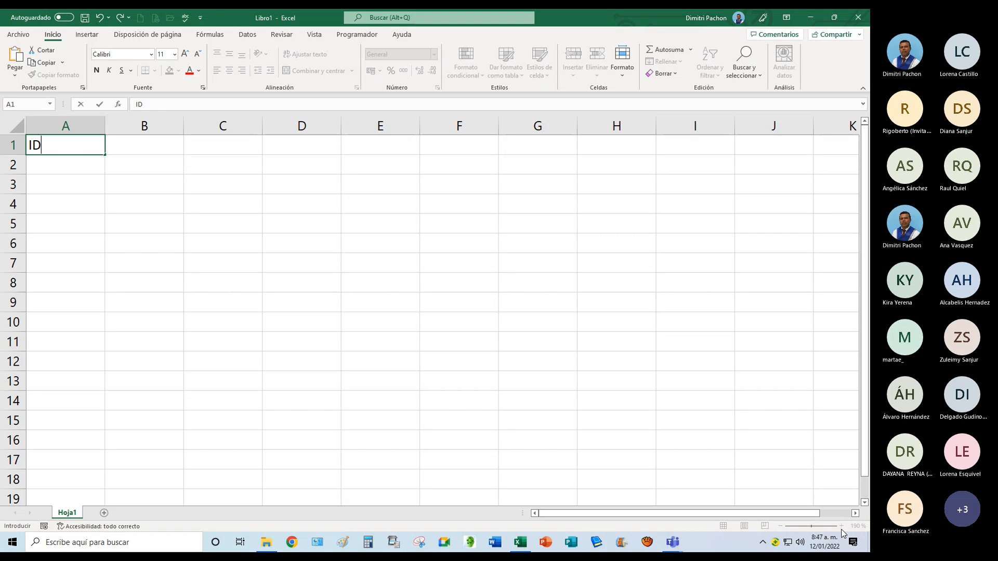
key("Tab")
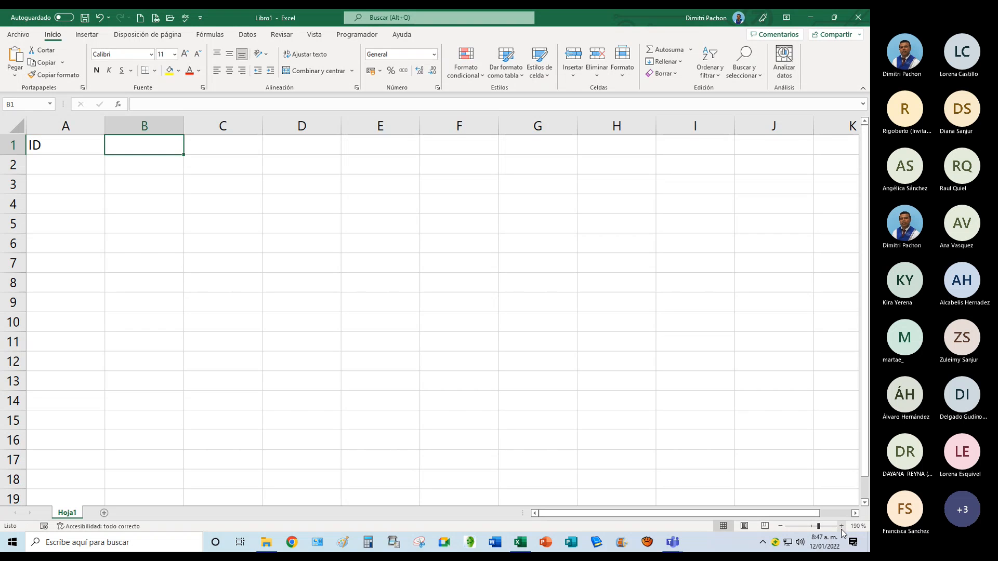
type("NOMBRE")
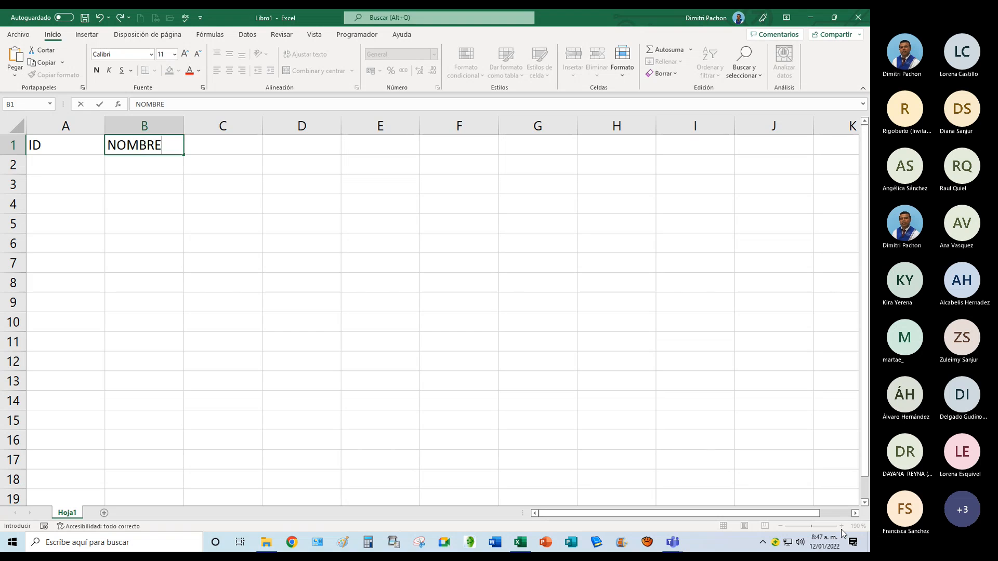
key("Tab")
type("A")
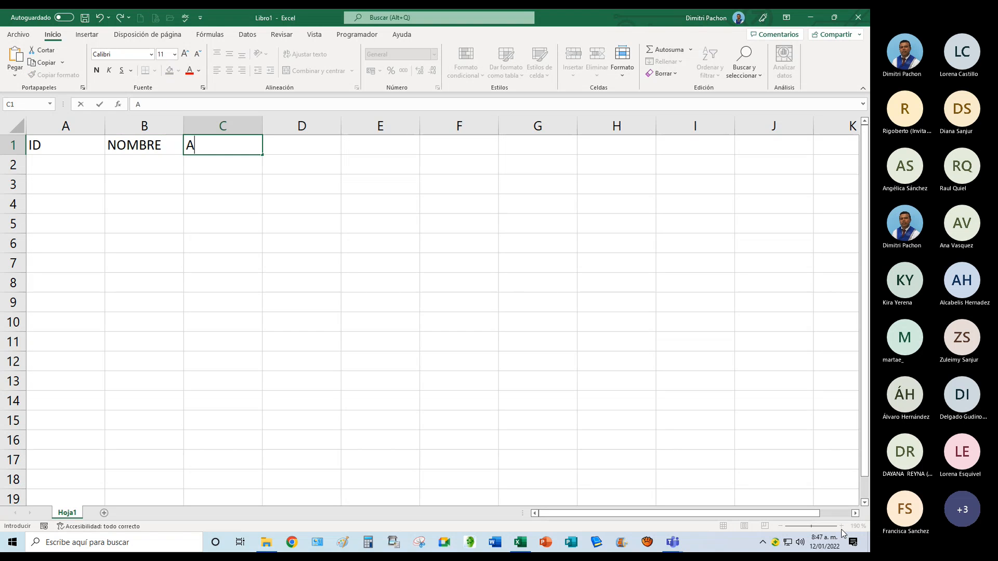
type("PELLIDO")
key("Return")
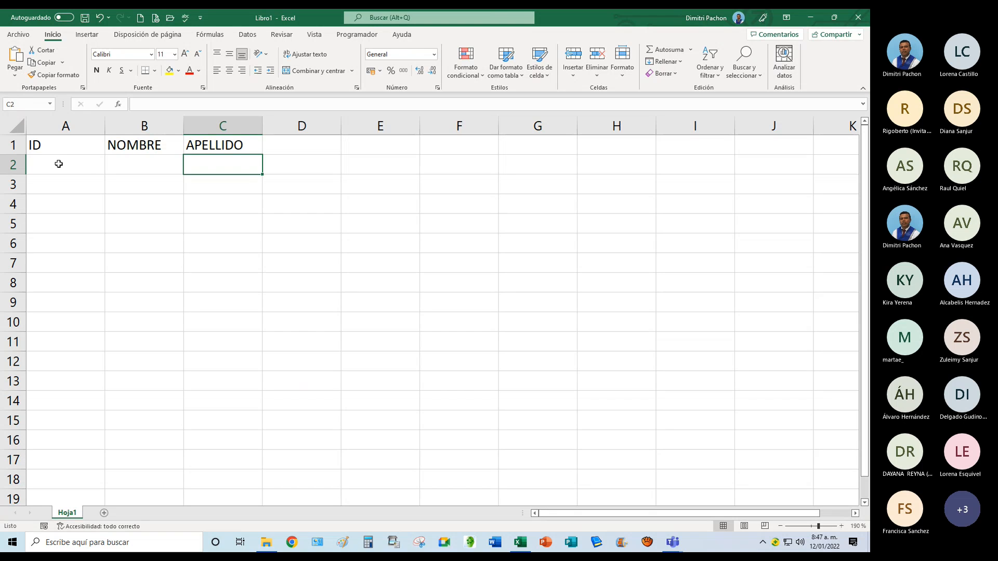
Fill the ID column with the consecutive values 80 to 84 in A2:A6 and center them.
left_click(60, 163)
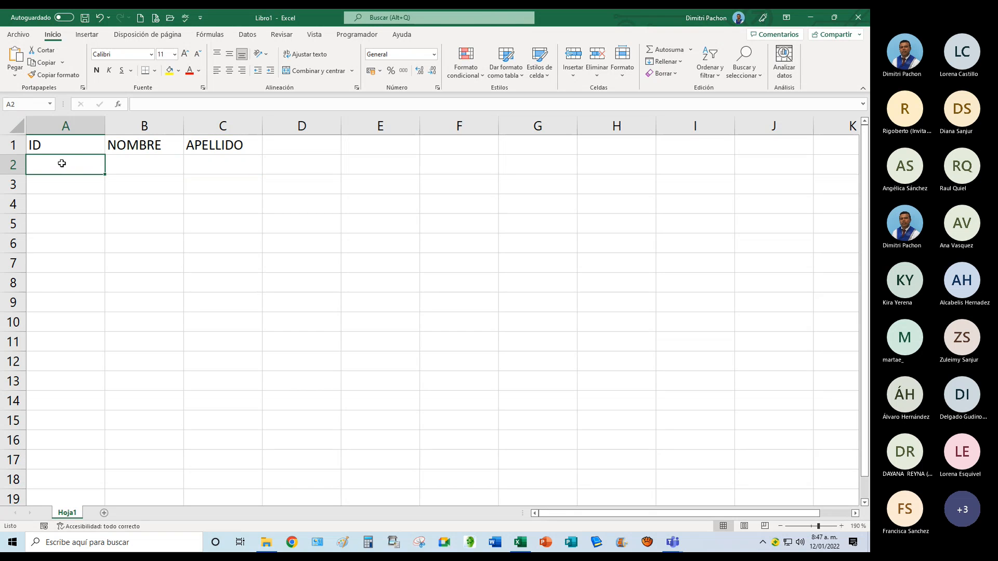
type("80")
key("Return")
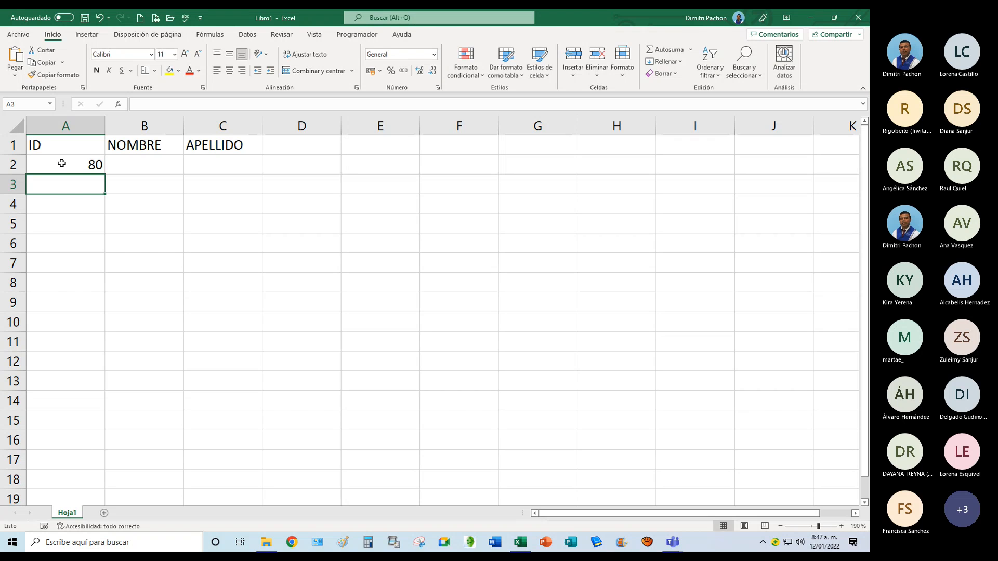
type("81")
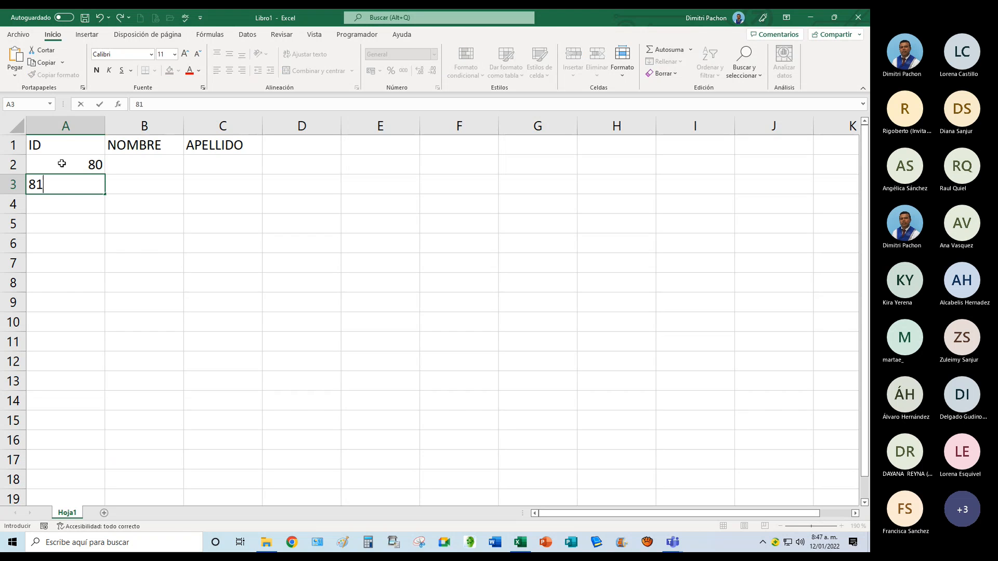
key("Return")
left_click_drag(89, 162, 97, 246)
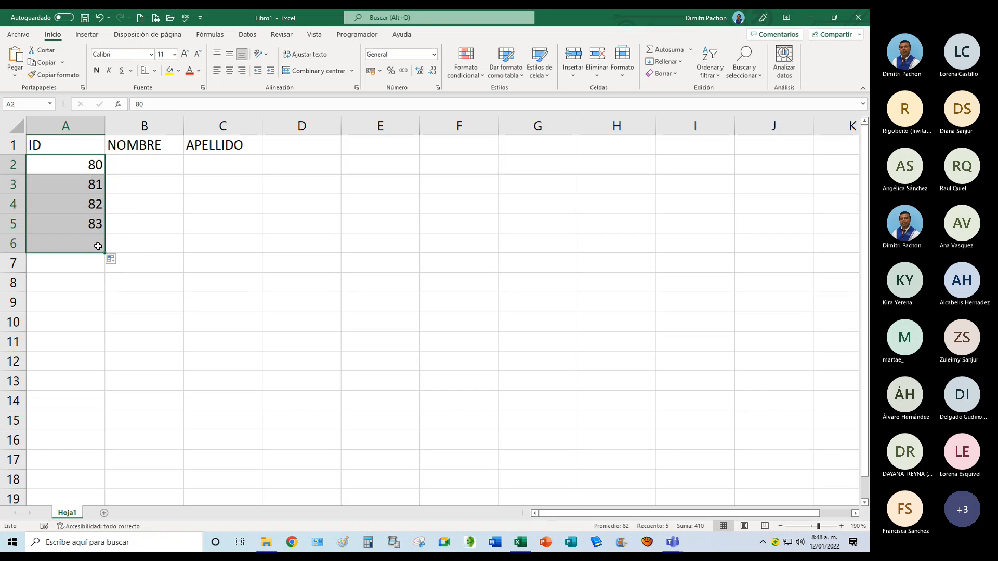
left_click(230, 70)
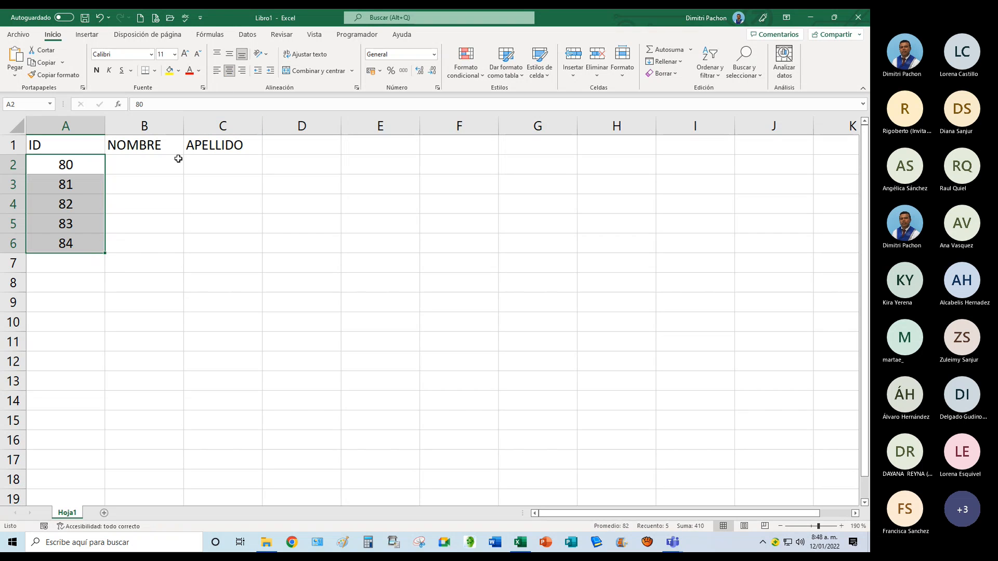
Enter the first person's given name in B2 and surname in C2.
left_click(145, 159)
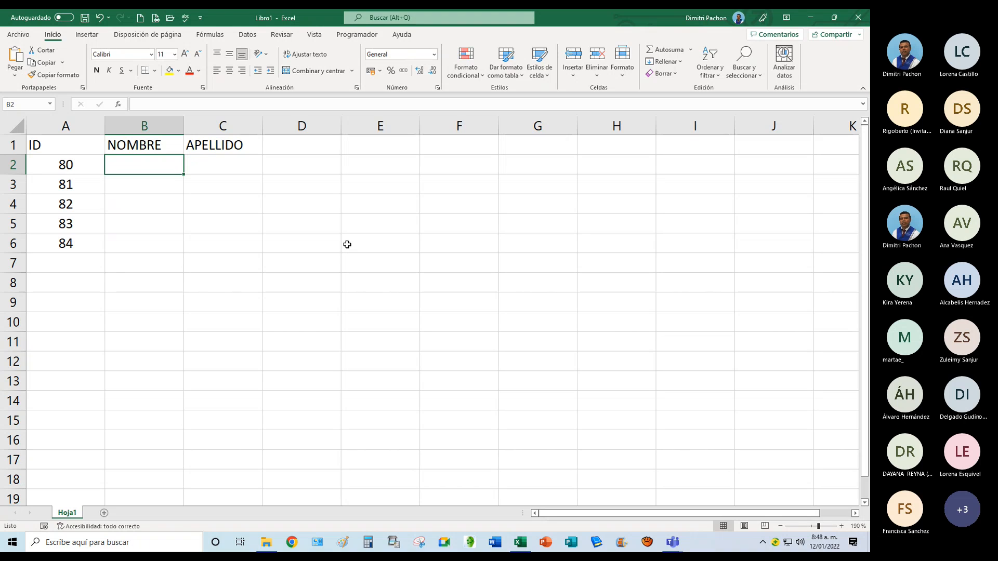
type("MOISES")
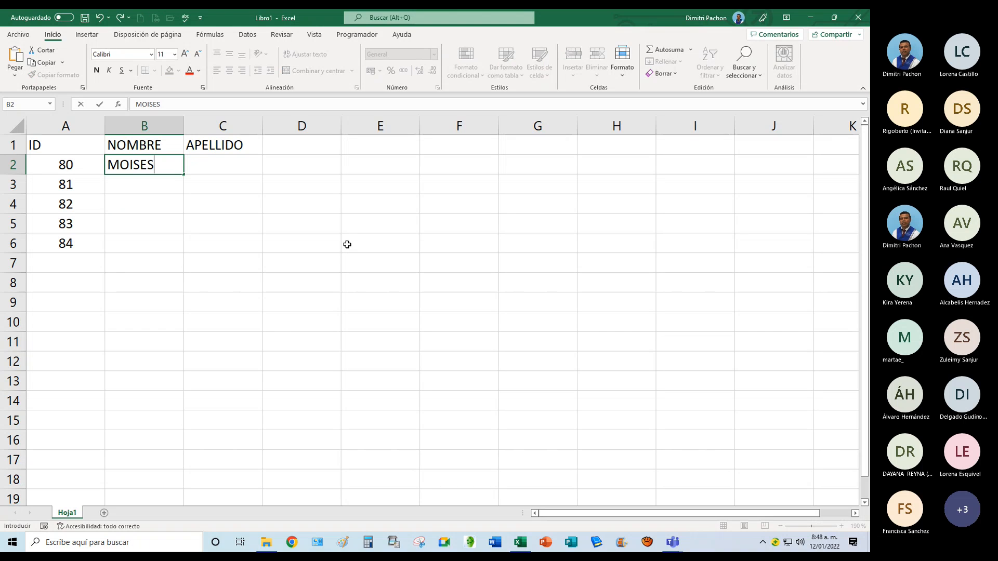
key("Tab")
type("OR")
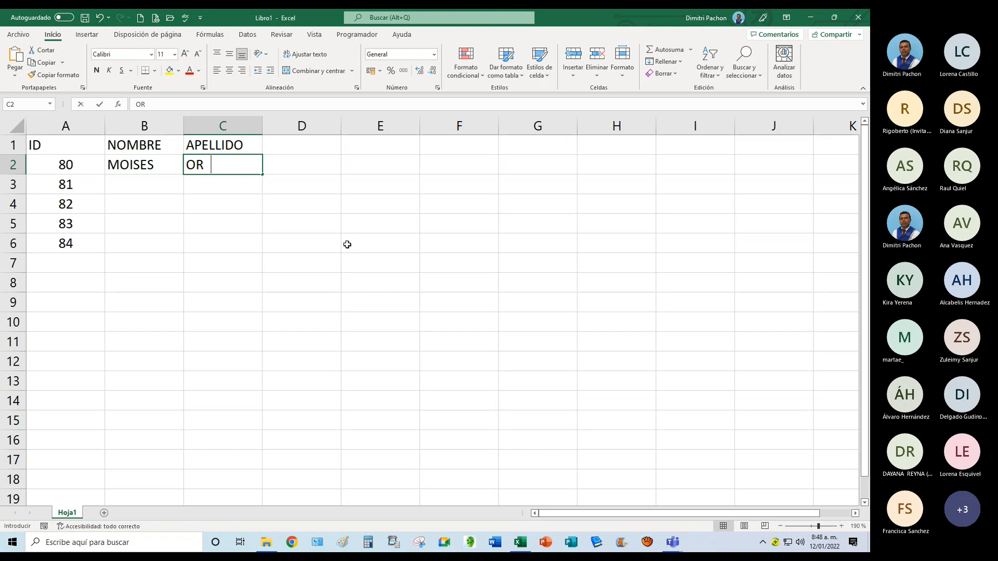
type("TIZ")
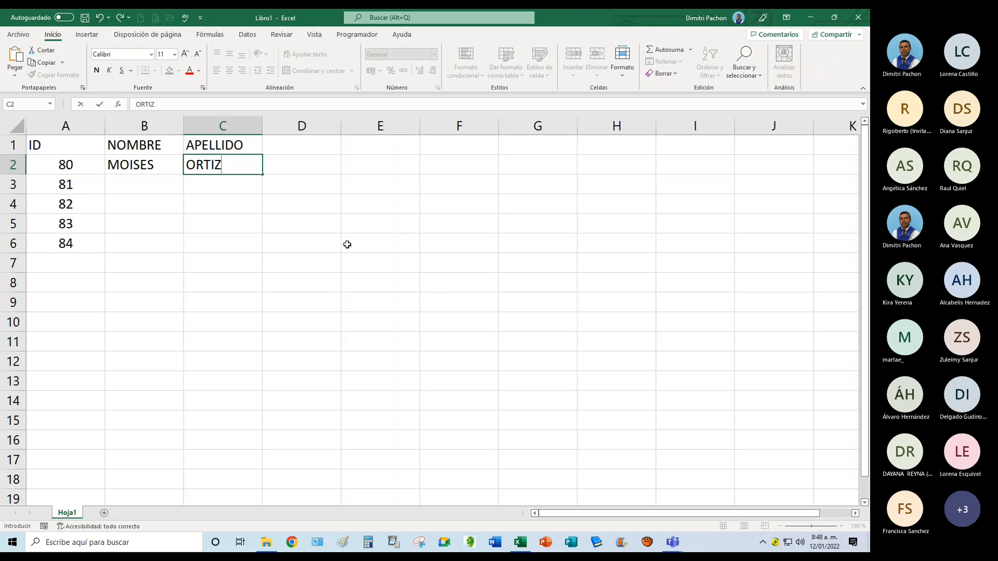
key("Return")
Enter the second person's given name in B3 and surname in C3.
key("Left")
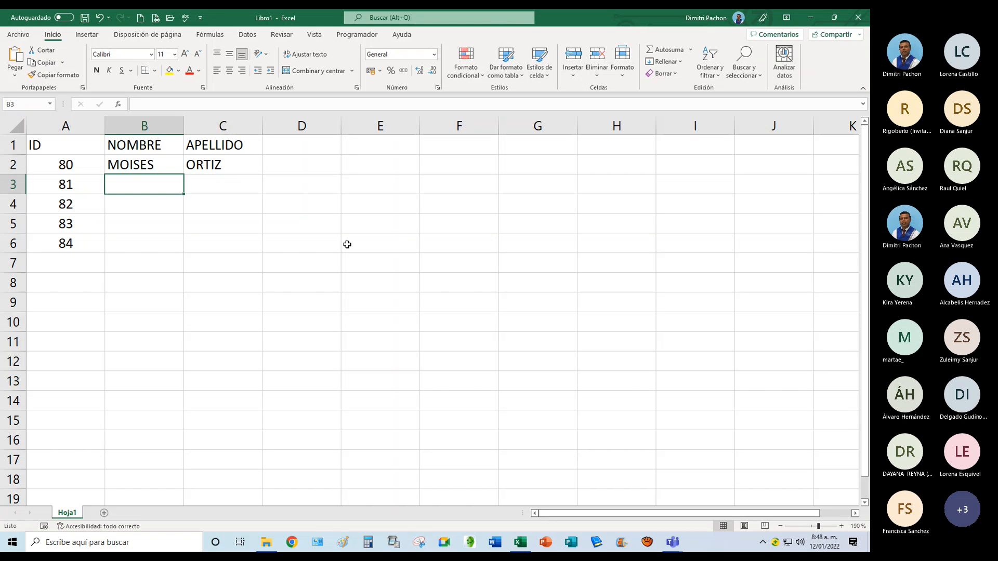
type("ARTU")
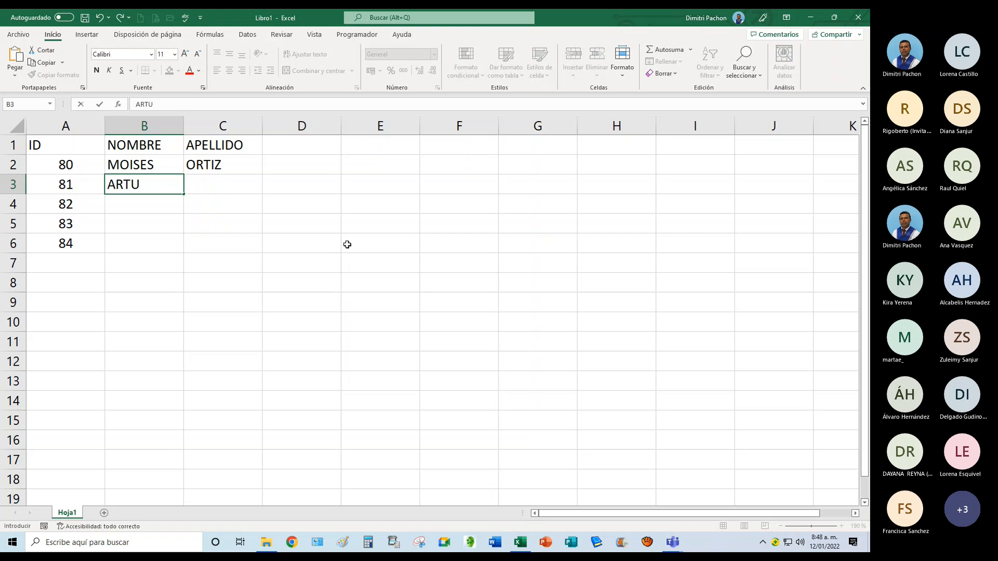
type("RO")
key("Right")
type("DIAZ")
key("Return")
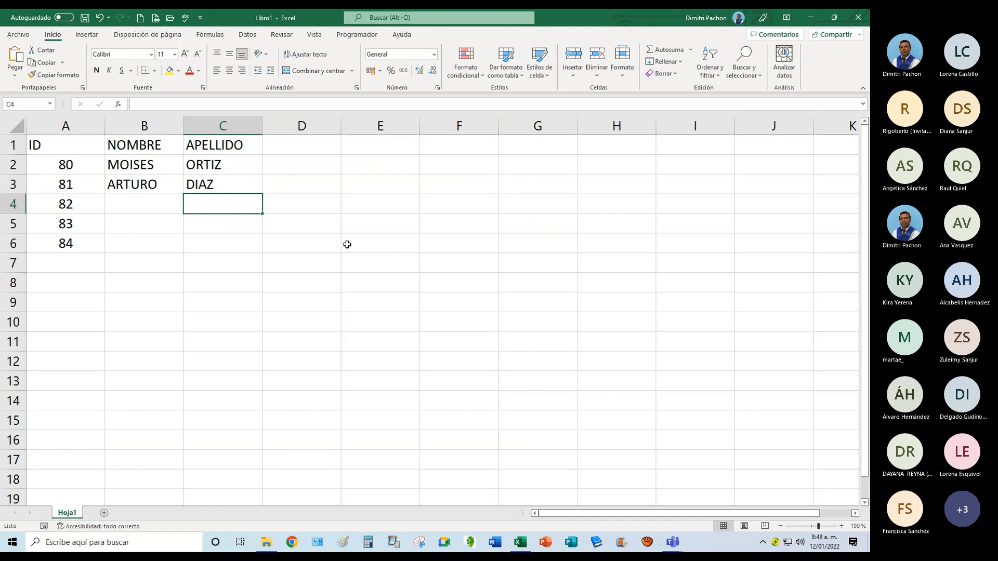
Enter the third person's given name in B4 and surname in C4.
key("Left")
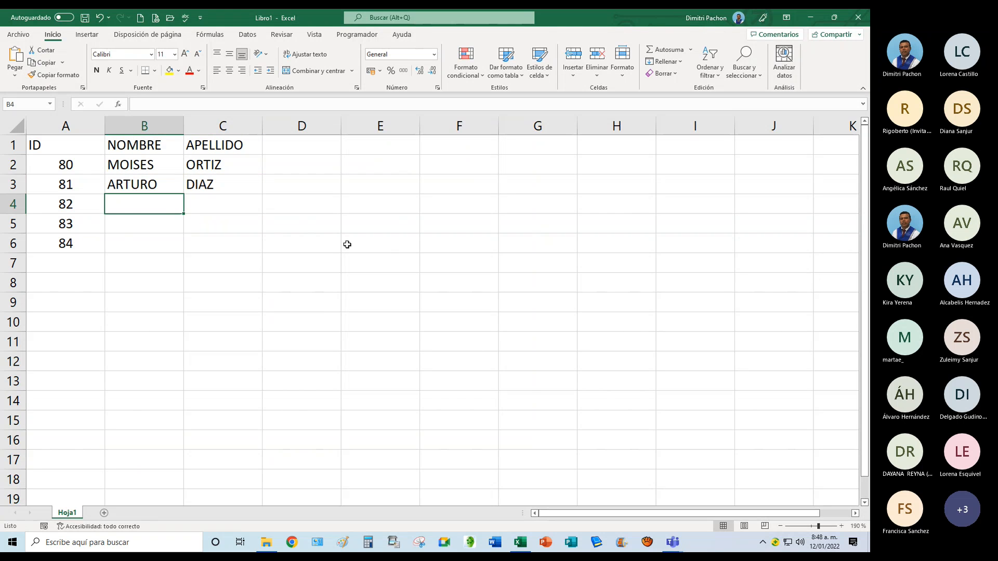
type("GERARDO")
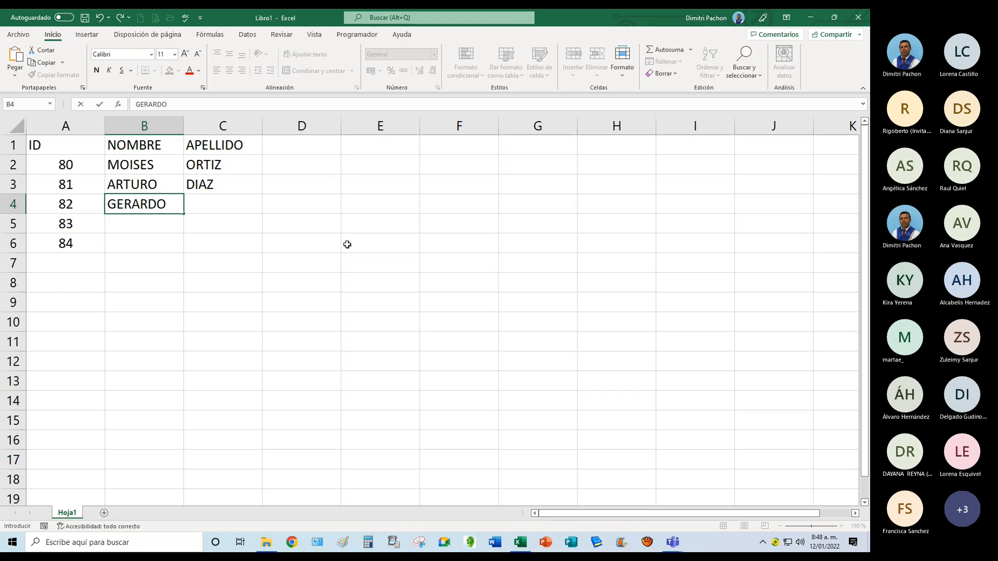
key("Right")
type("ARMEN")
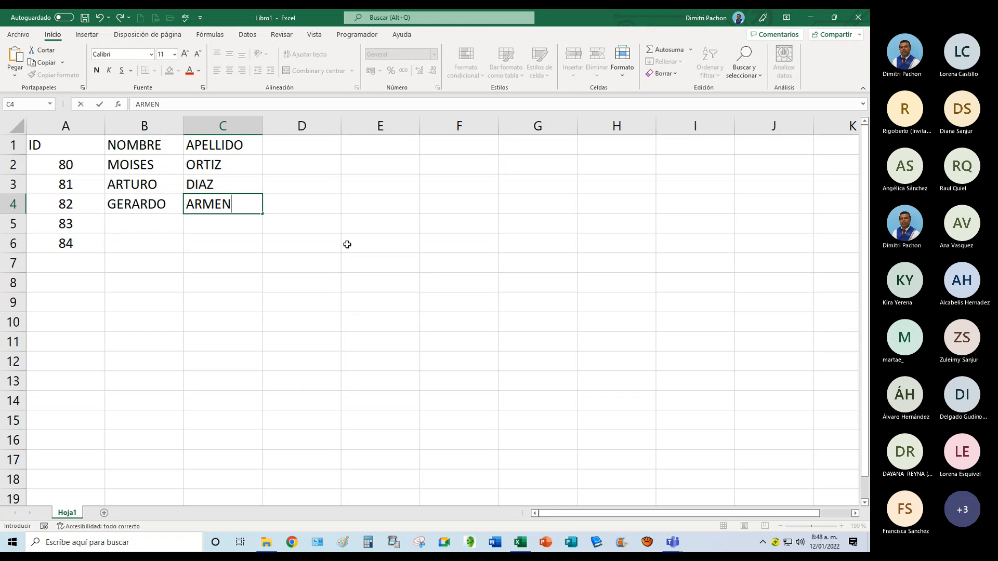
type("DARIZ")
key("Left")
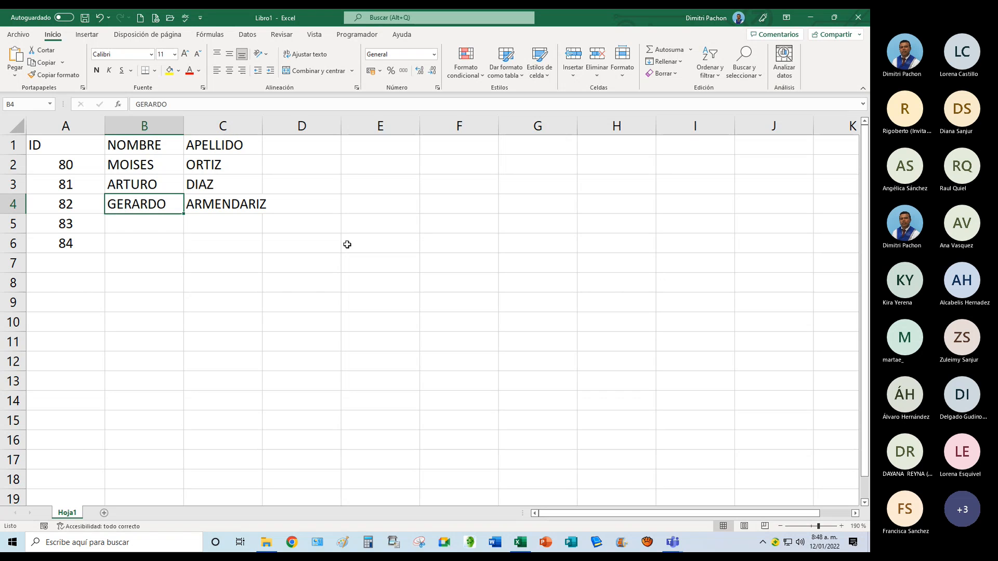
type("B")
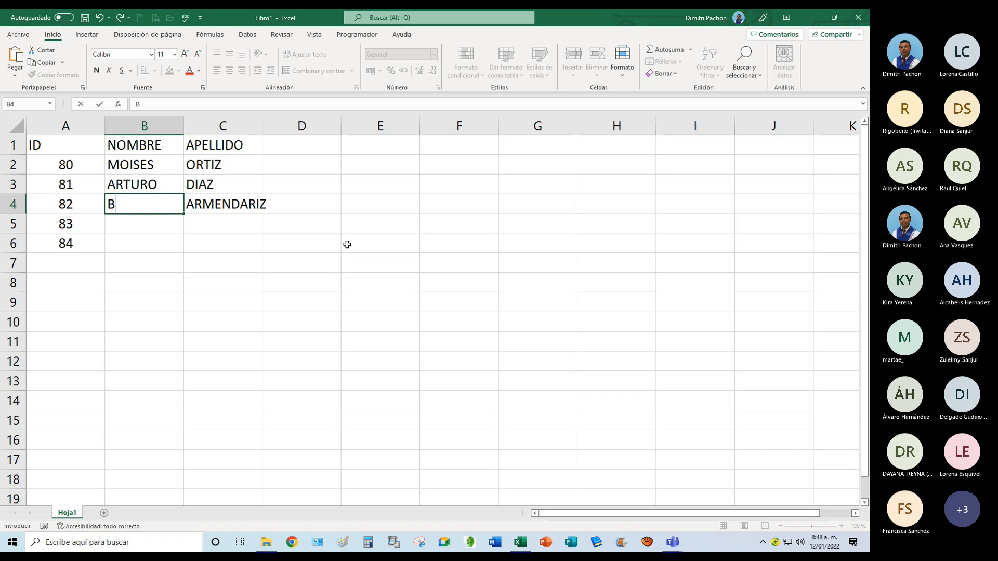
key("Escape")
Enter the fourth person's given name in B5 and surname in C5.
key("Down")
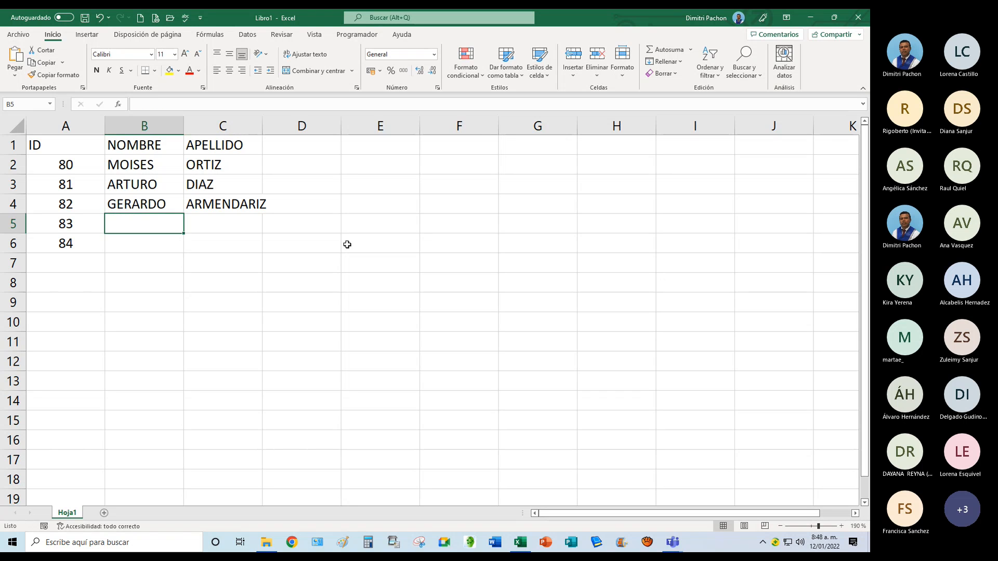
type("BRENDA")
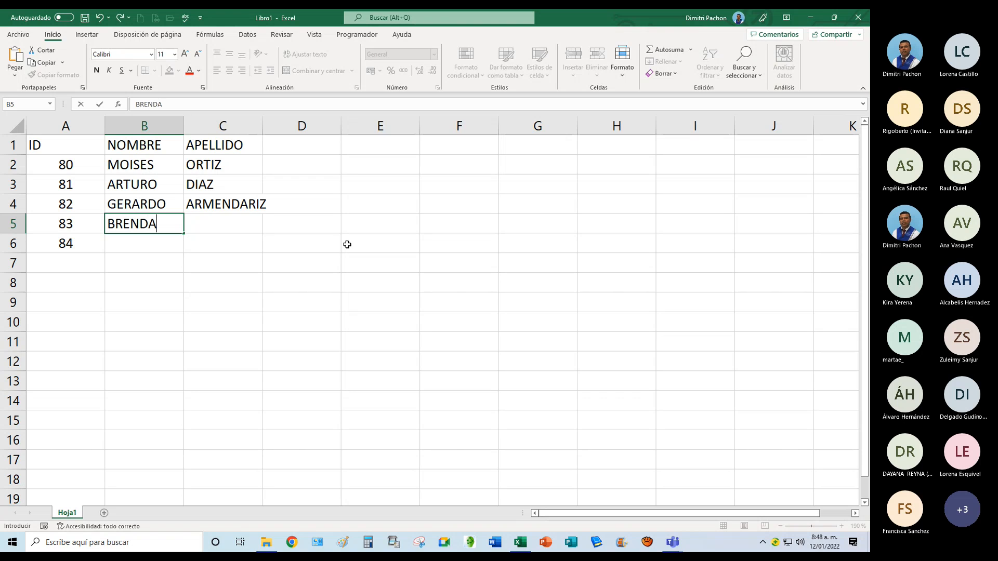
key("Tab")
type("CONTR")
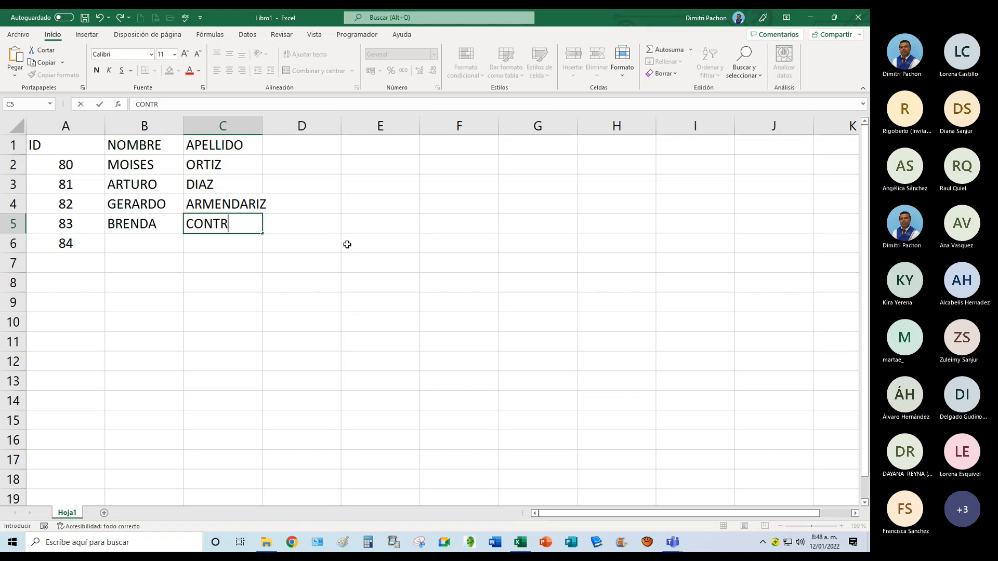
type("ERAS")
key("Return")
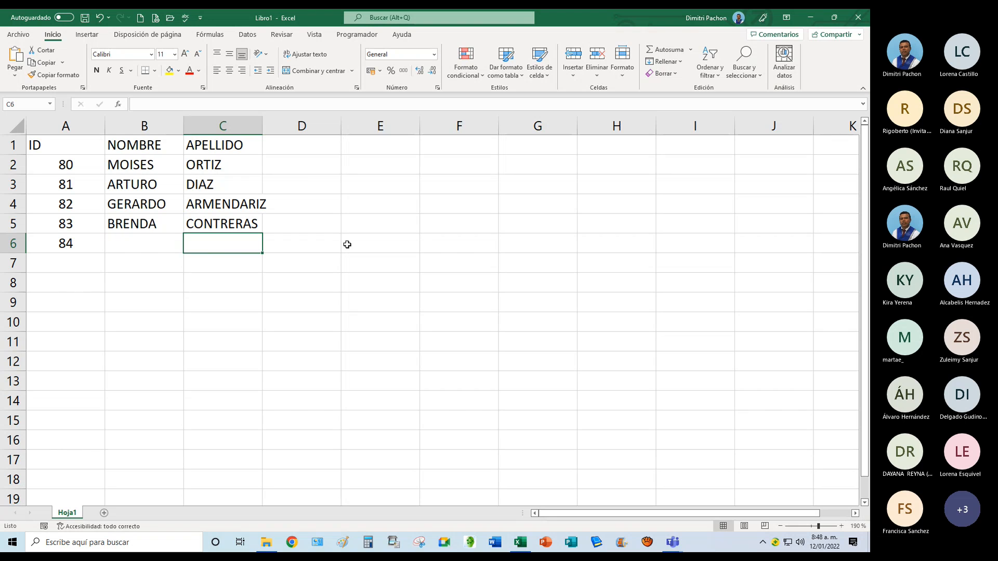
Enter the fifth person's given name in B6 and surname in C6.
key("Left")
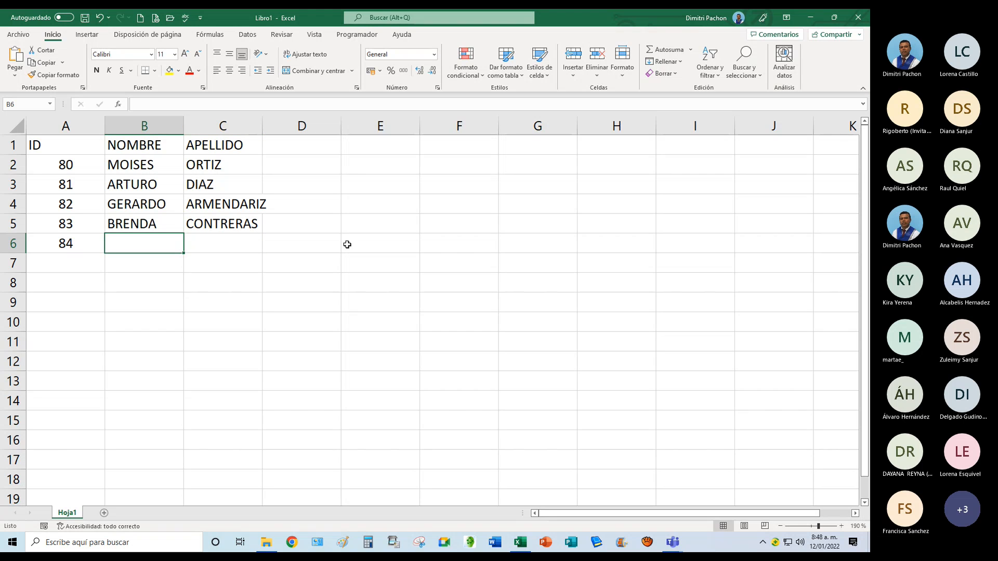
type("VERONICA")
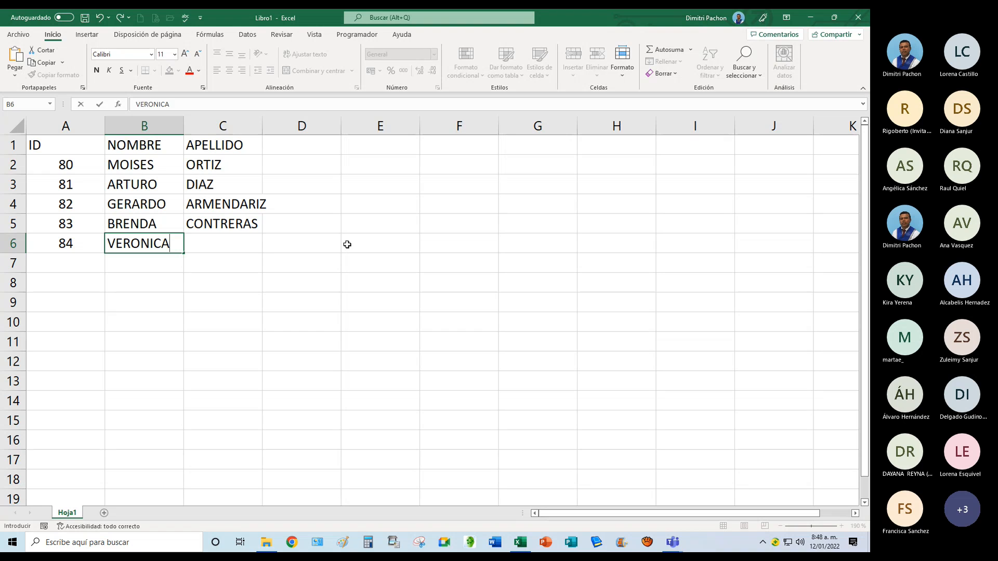
key("Tab")
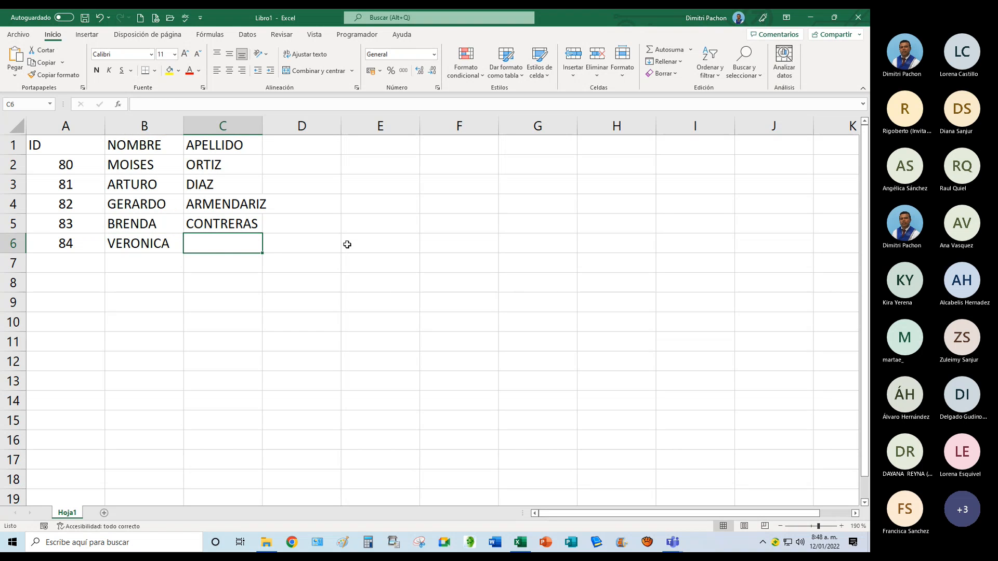
type("MA")
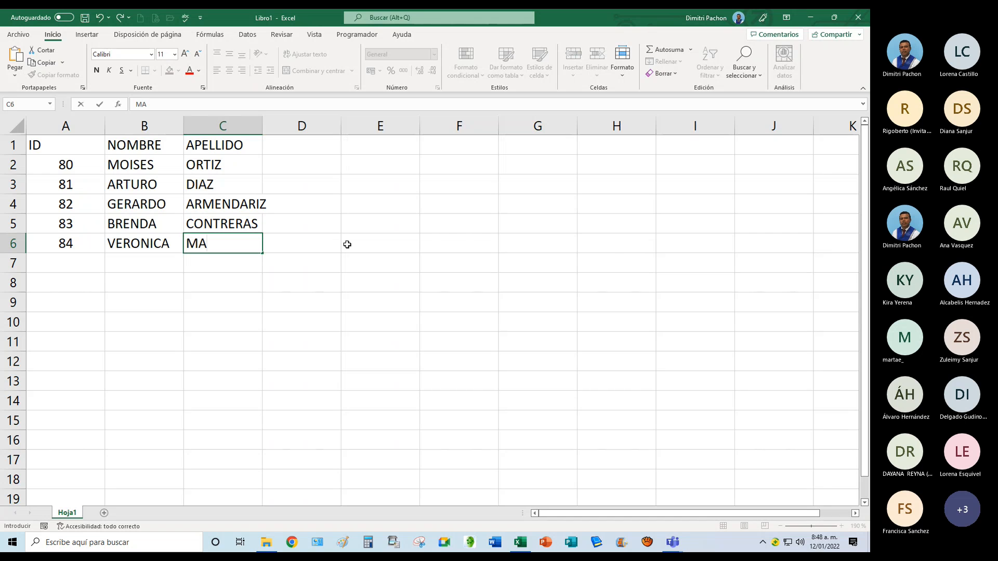
type("NCERA")
key("Return")
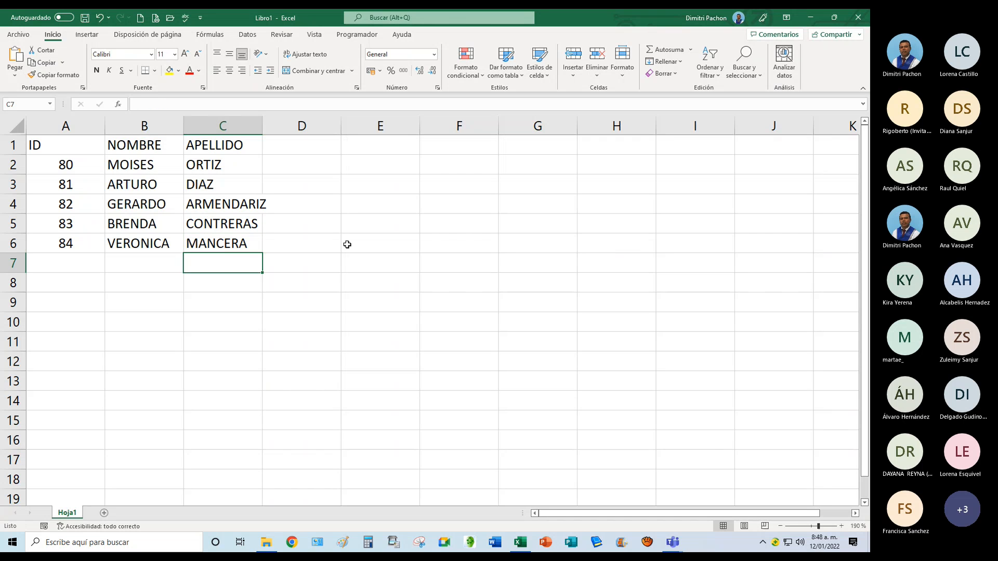
Extend the consecutive ID series down to 85 in cell A7 and select B7 for the next name.
left_click(86, 244)
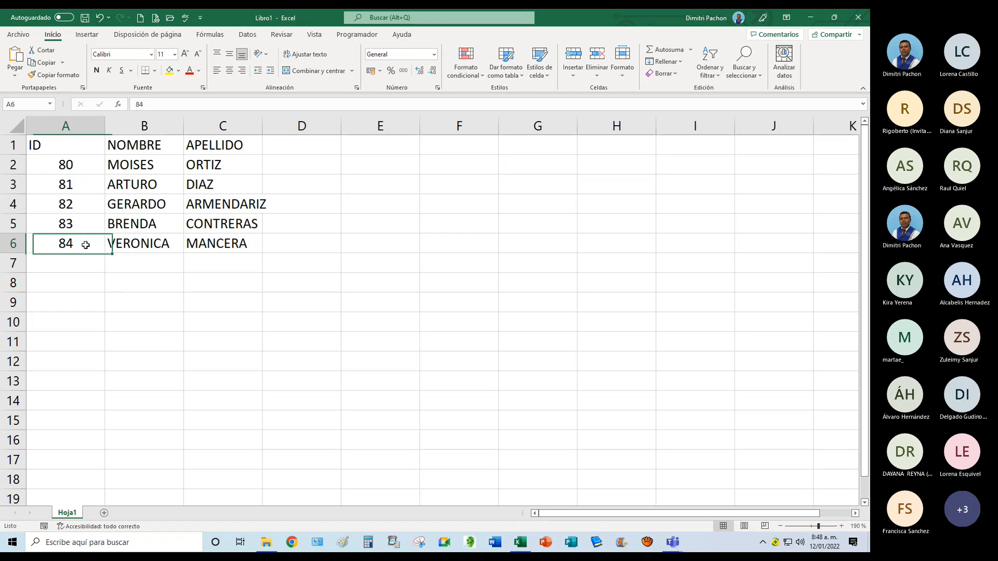
left_click(82, 165)
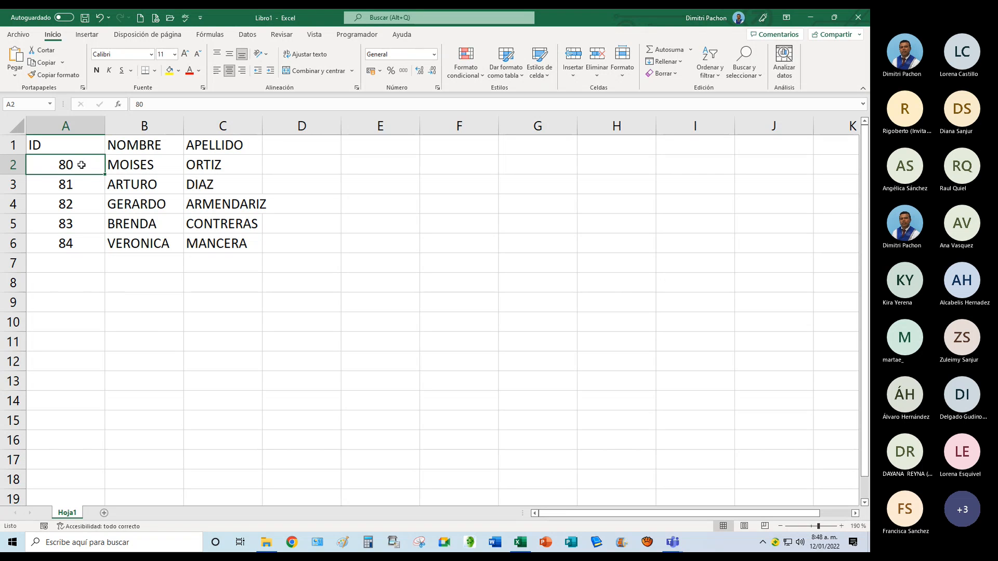
left_click_drag(105, 174, 101, 271)
left_click(125, 264)
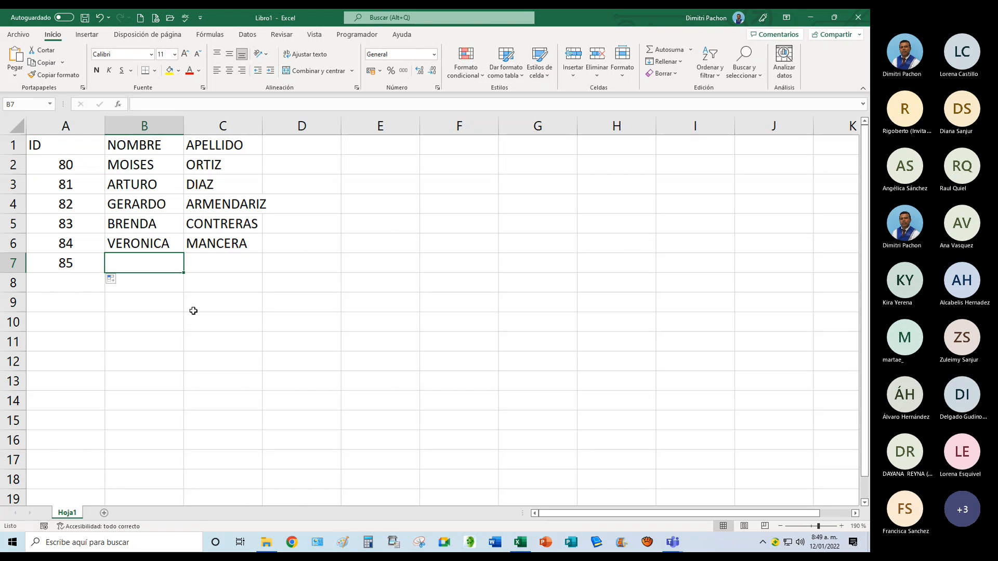
type("DIANA0")
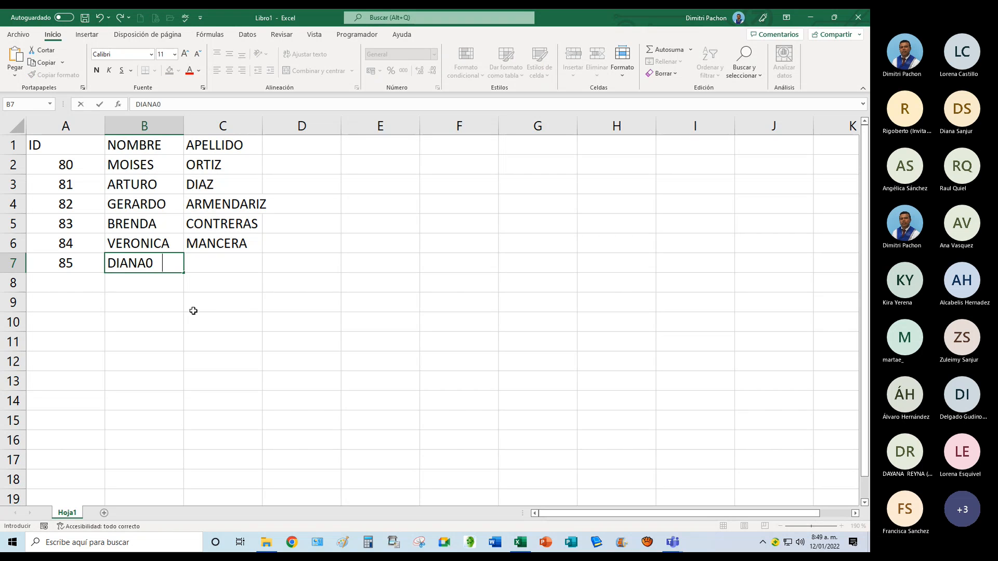
type("NOGUERA")
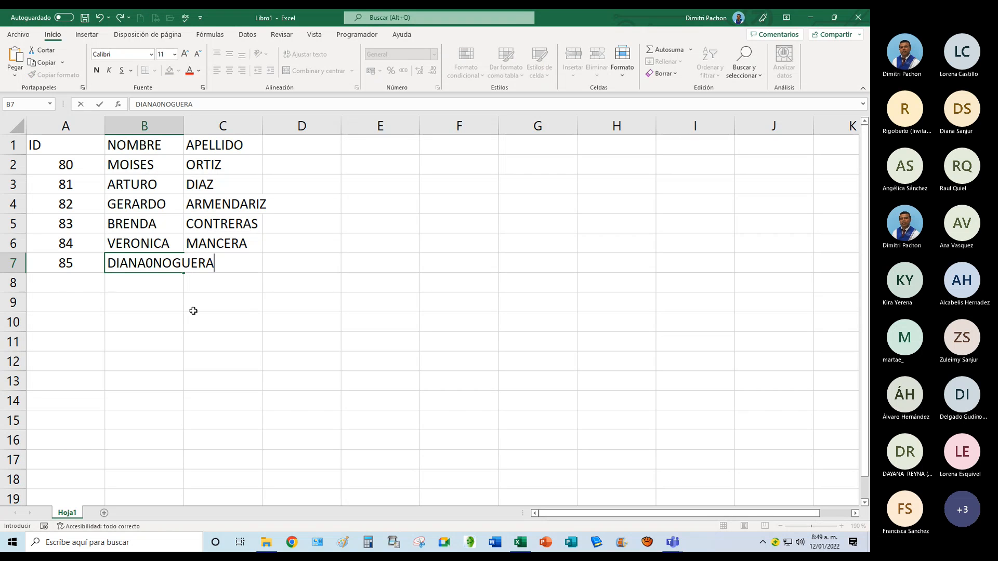
key("Left")
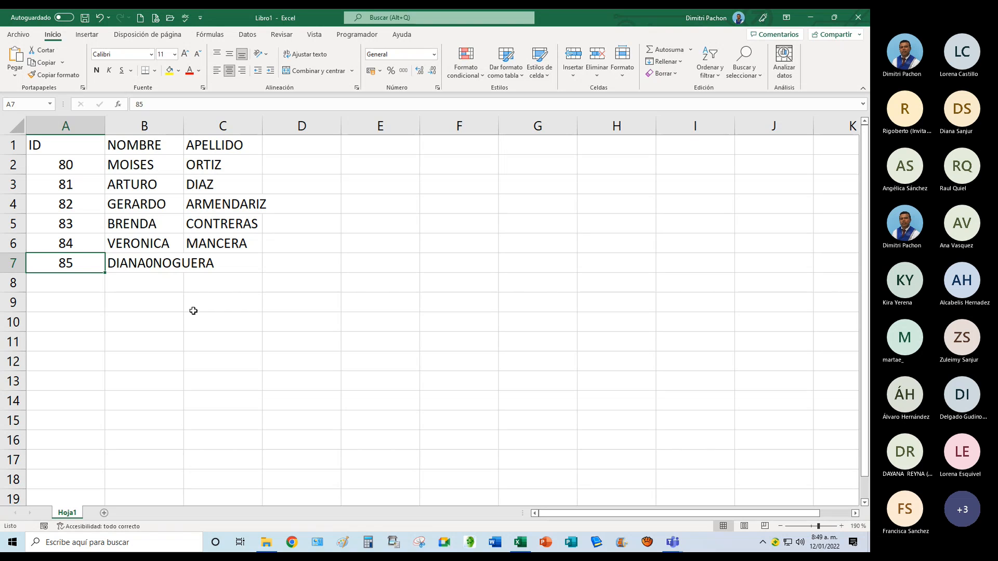
key("Right")
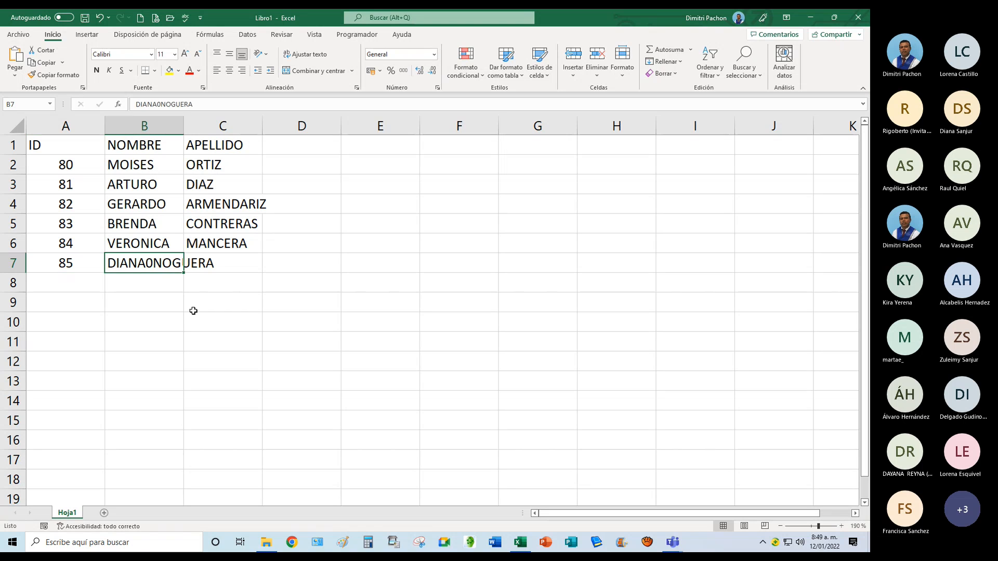
Enter the sixth person's given name in B7 and surname in C7.
type("DIANA")
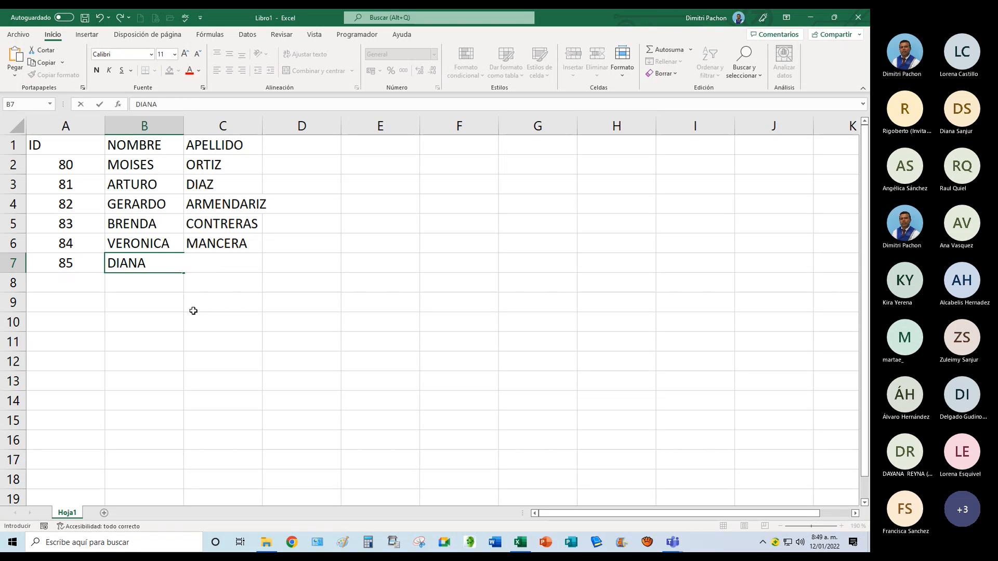
key("Right")
type("NOGUERA")
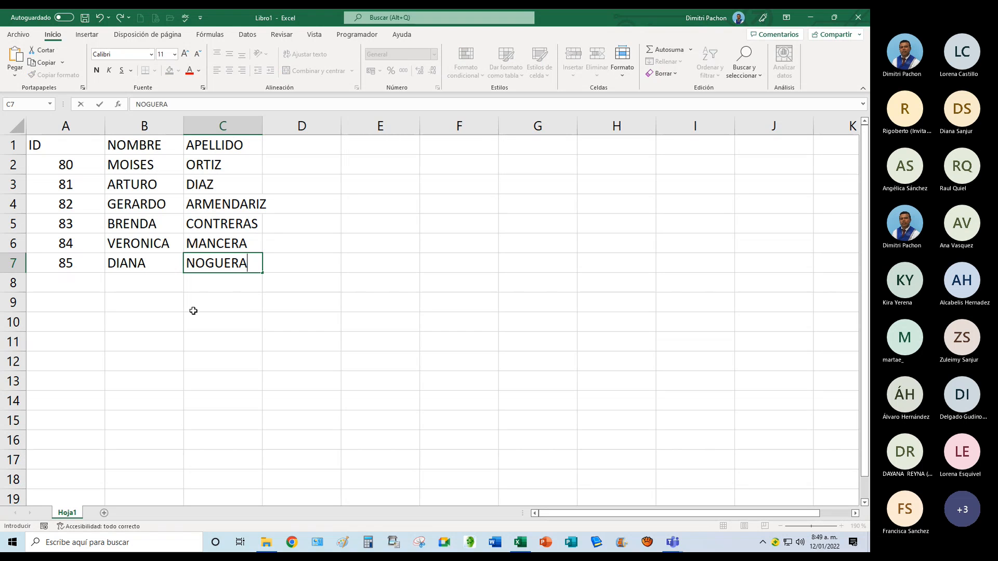
key("Return")
left_click(144, 145)
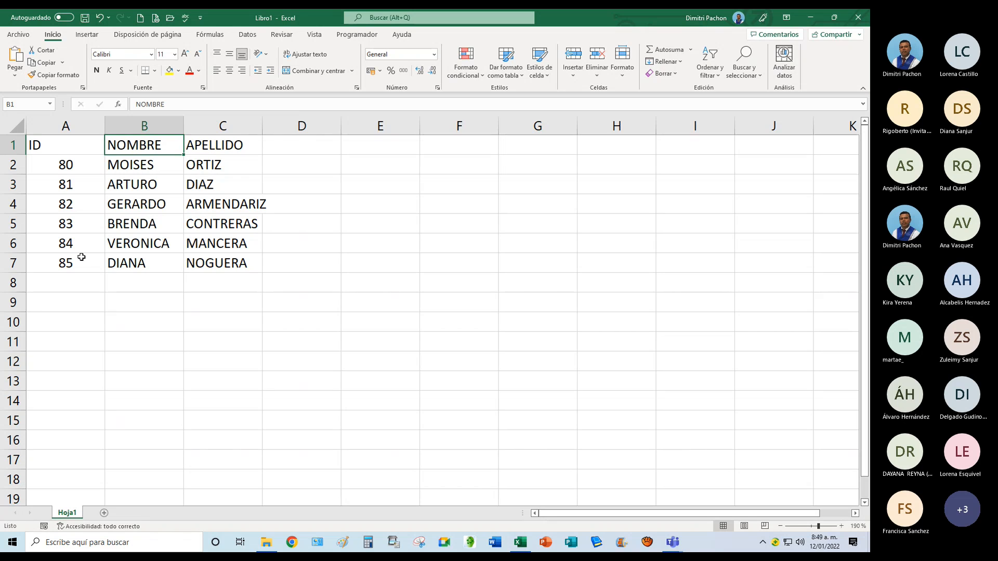
Save the workbook as Libro1 on the USB drive (F:).
left_click(85, 19)
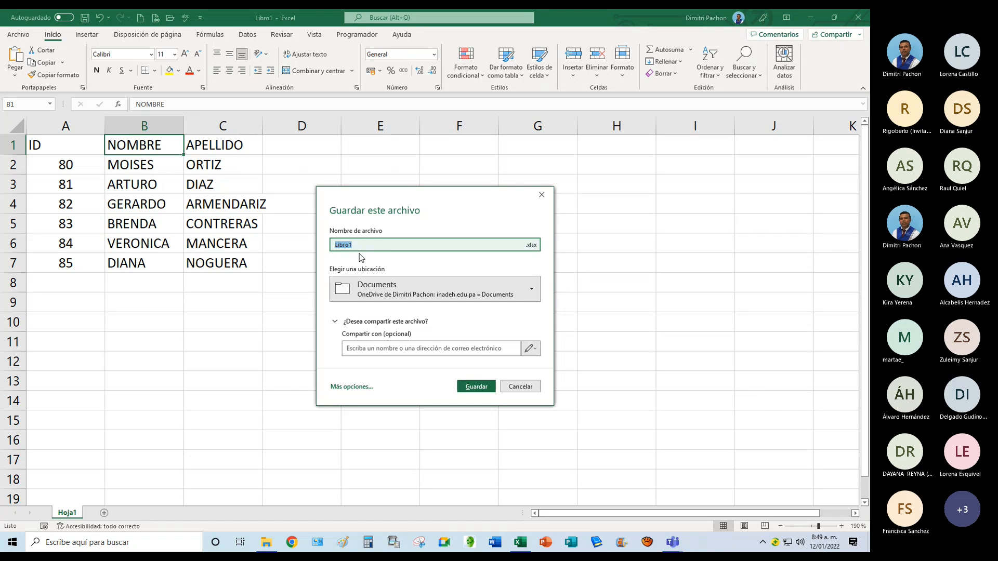
left_click(349, 386)
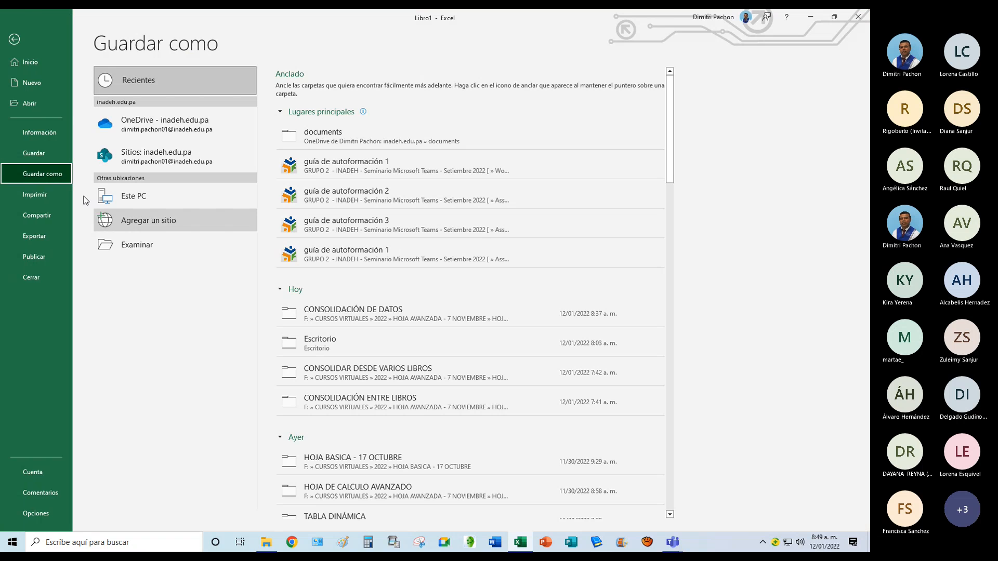
left_click(135, 249)
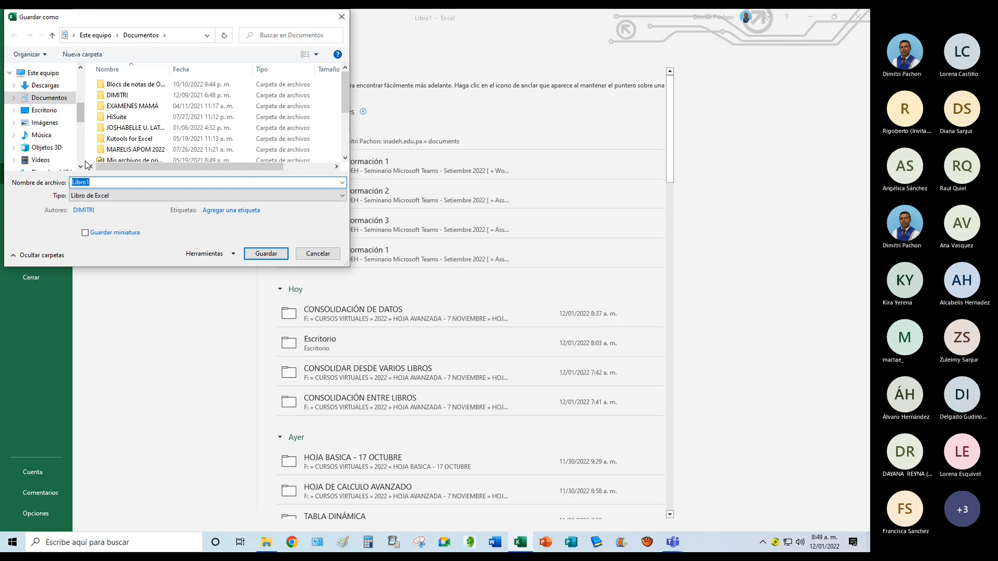
mouse_move(80, 110)
left_mouse_down()
mouse_move(81, 157)
mouse_move(77, 122)
left_mouse_up()
left_click(65, 148)
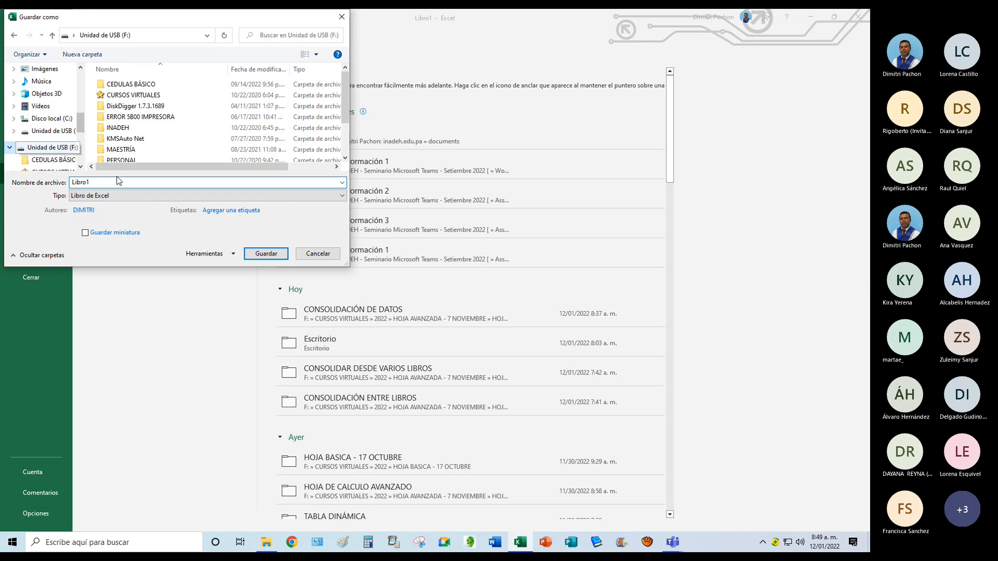
left_click_drag(342, 98, 342, 147)
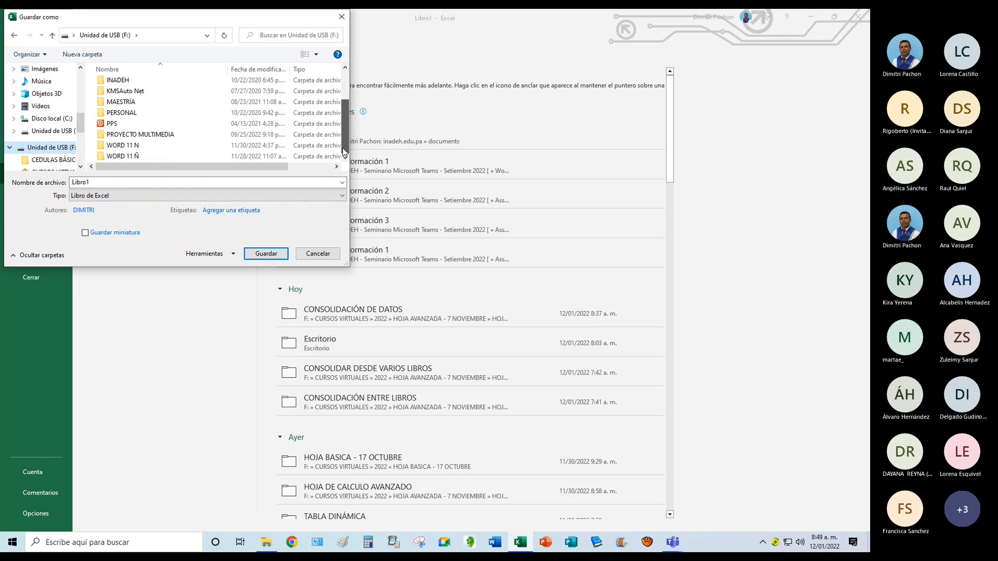
left_click(265, 253)
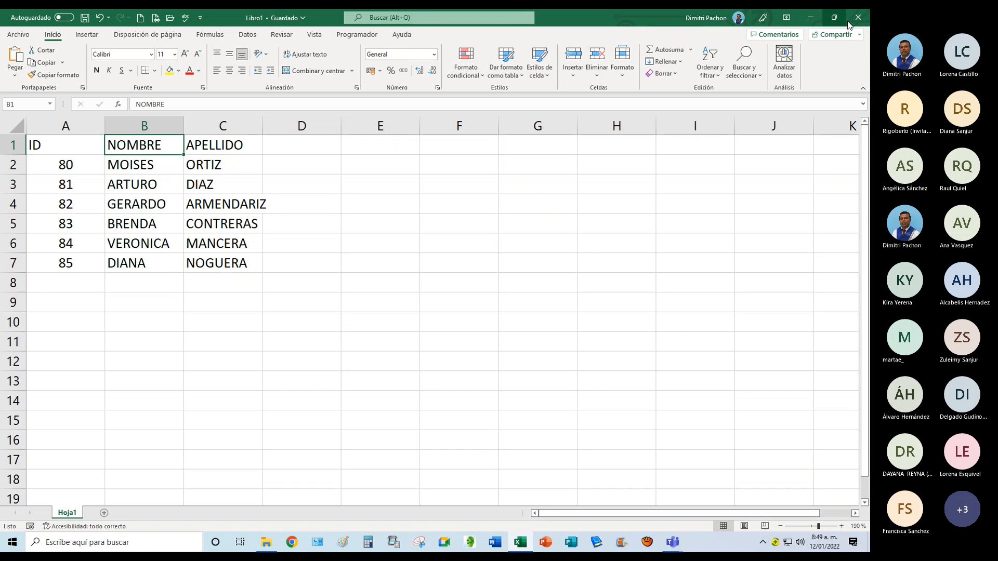
Create a new blank workbook and enter the headers ID in A1 and SALARIO in B1.
left_click(142, 20)
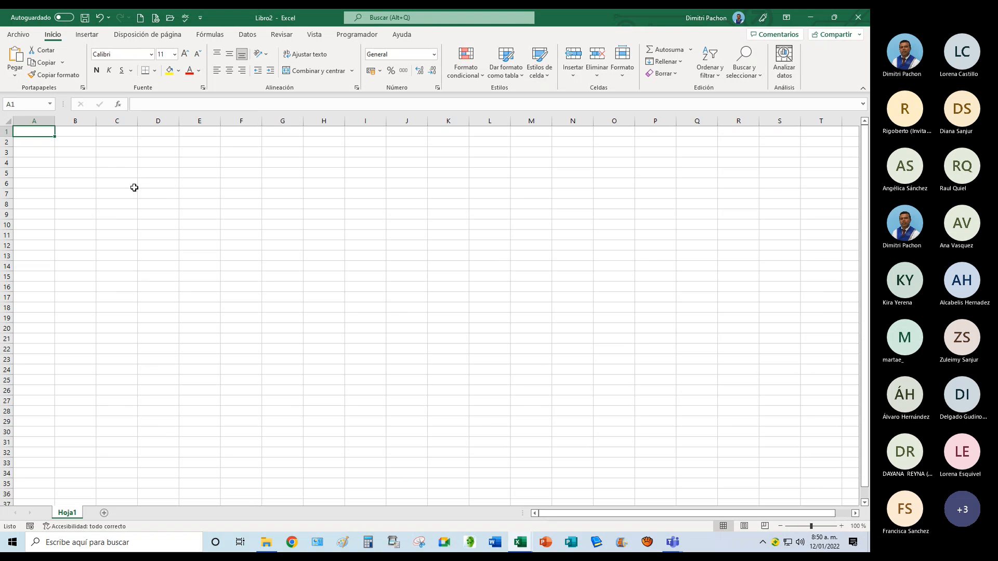
type("ID")
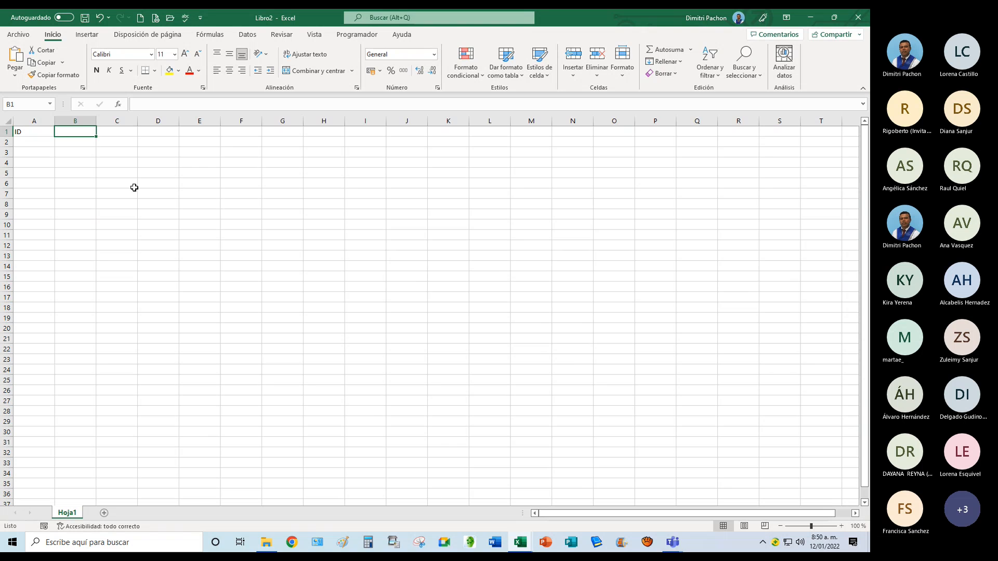
type("SALARIO")
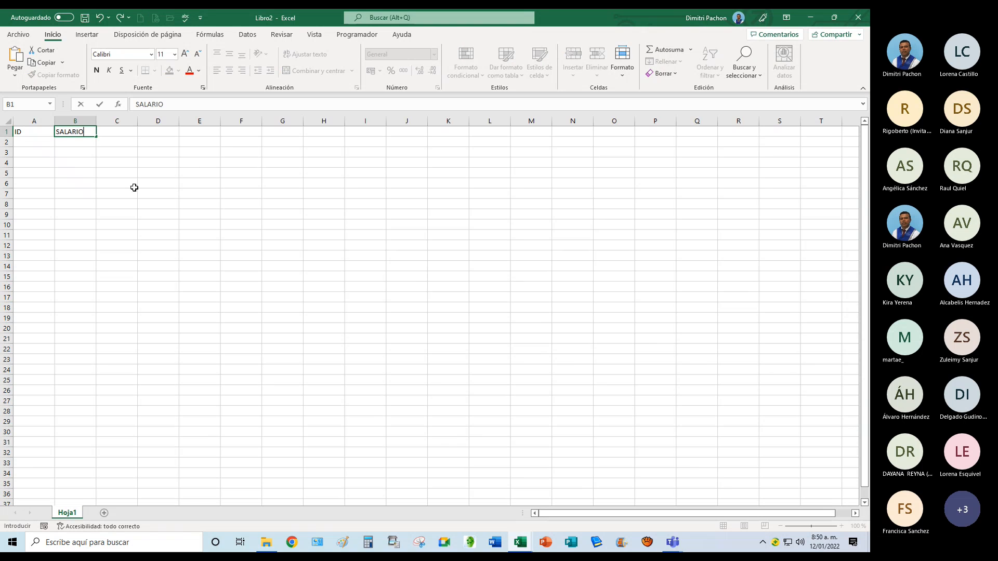
key("Return")
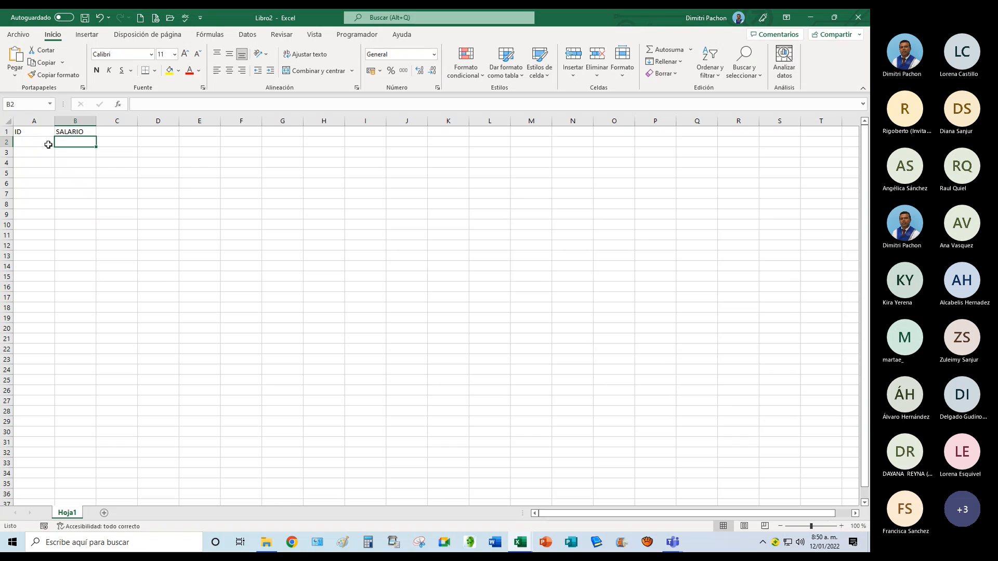
Fill A2:A7 with the consecutive IDs 80 to 85 and center them.
left_click(48, 144)
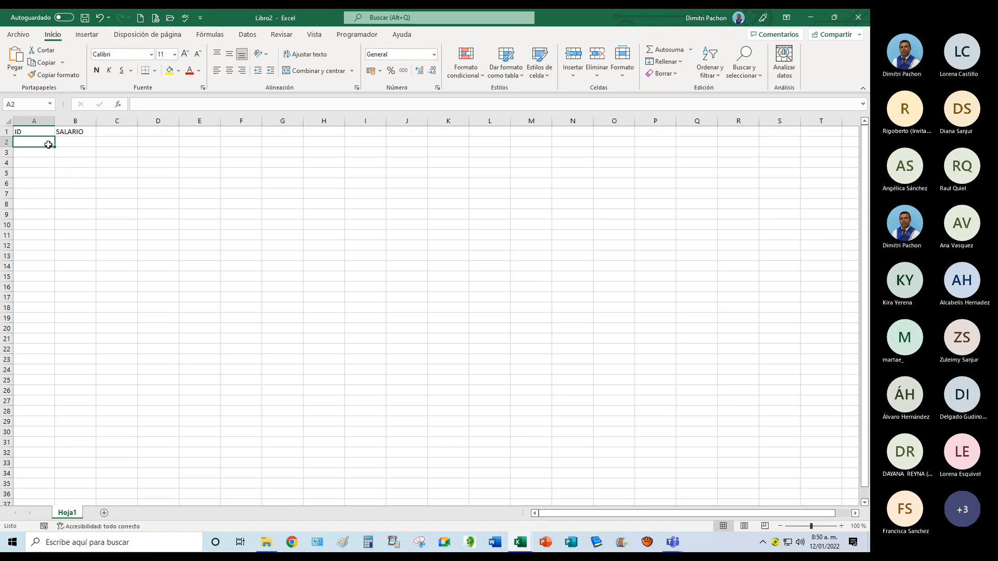
type("80")
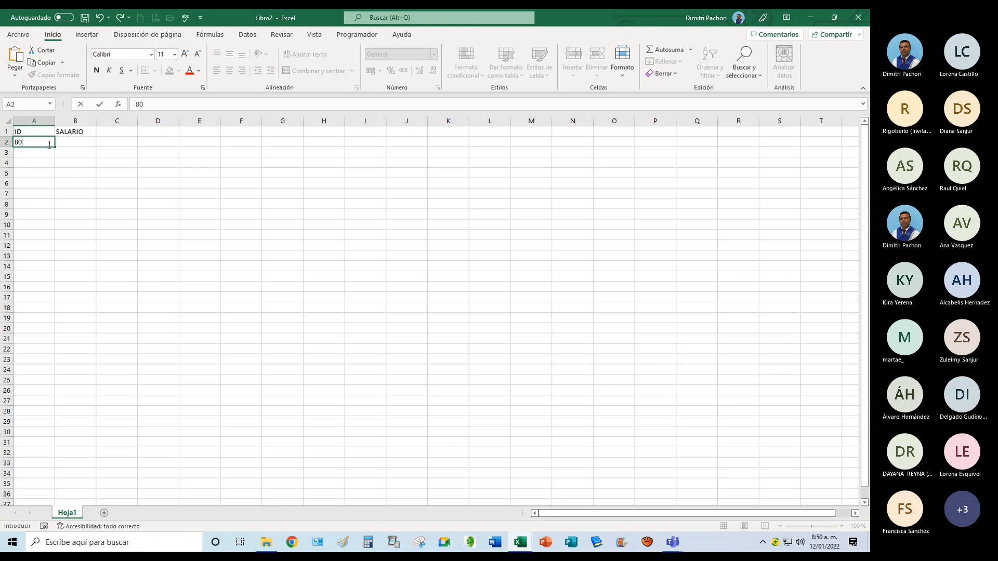
key("Return")
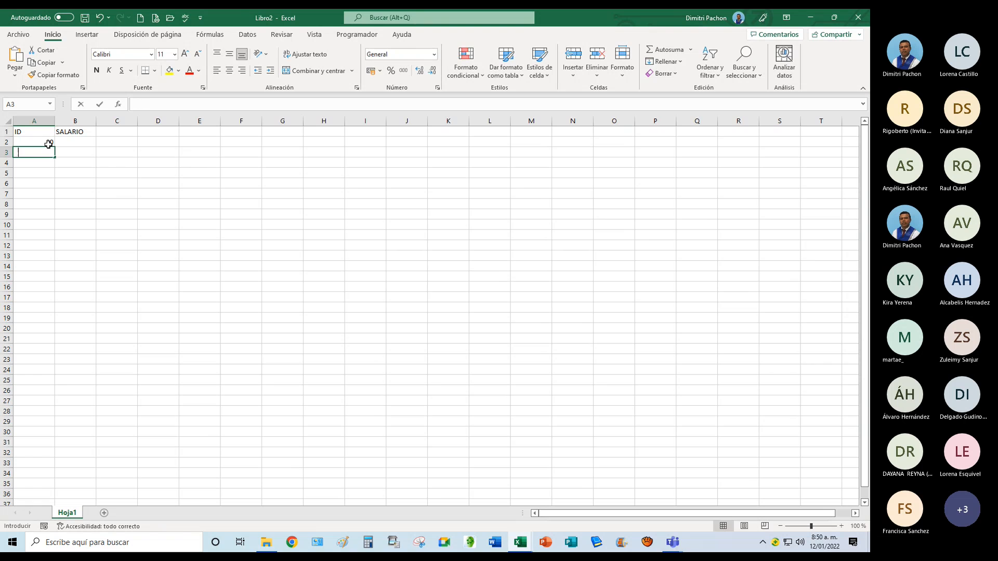
type("81")
key("Return")
left_click_drag(42, 142, 52, 200)
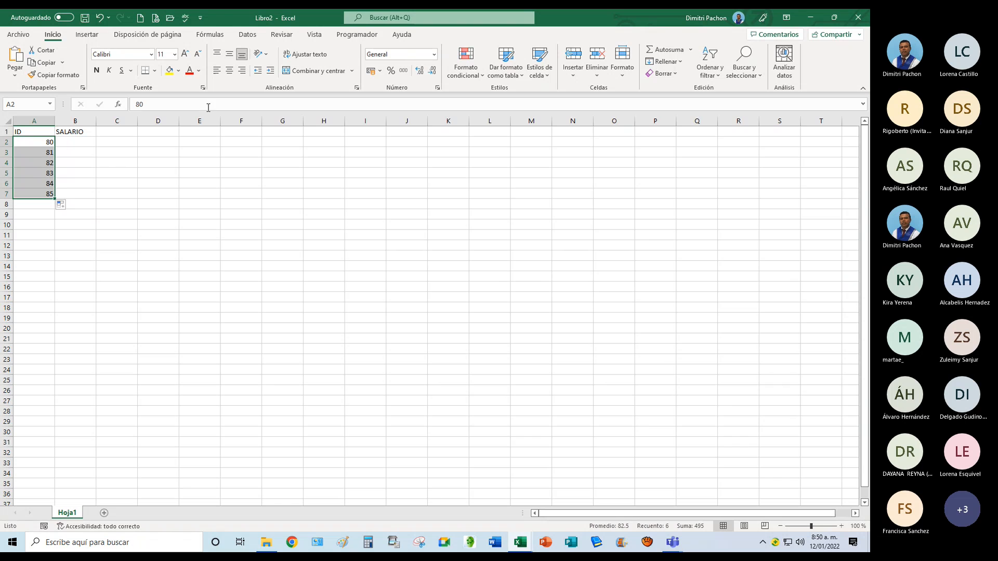
left_click(229, 70)
Apply the accounting number format to B2:B7 and enter the salary 43257 in B2.
left_click_drag(87, 138, 87, 191)
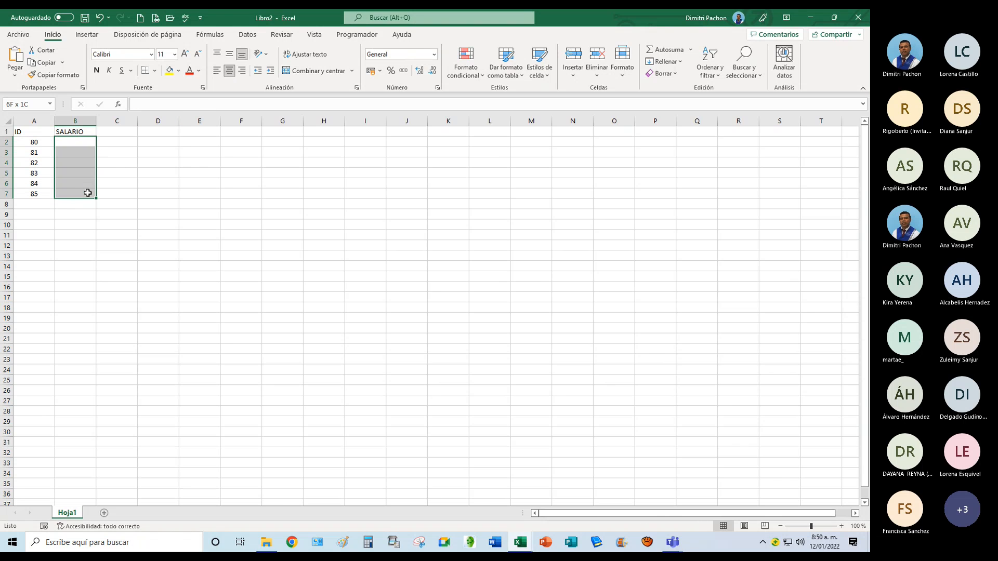
left_click(370, 70)
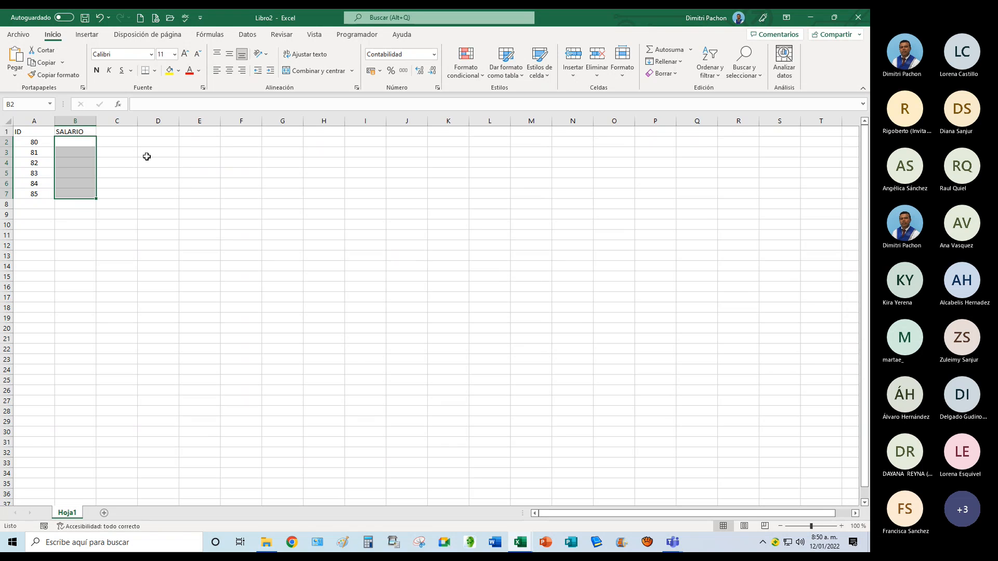
left_click(88, 143)
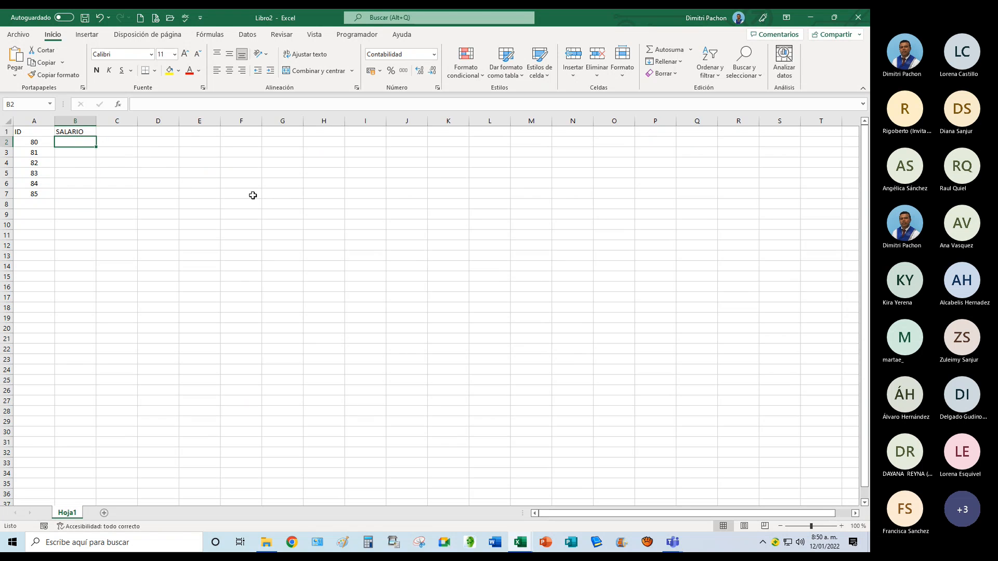
type("43,257")
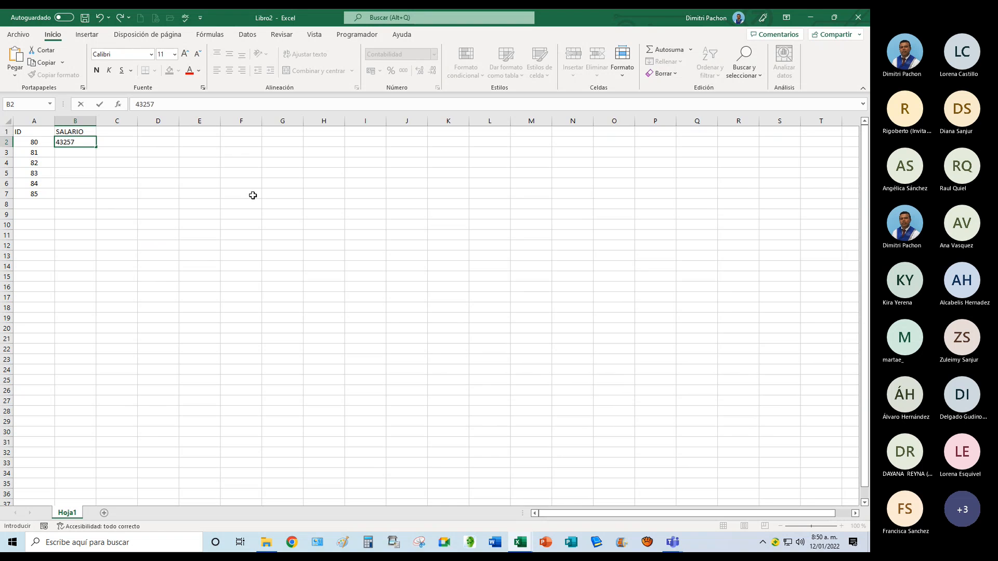
key("Return")
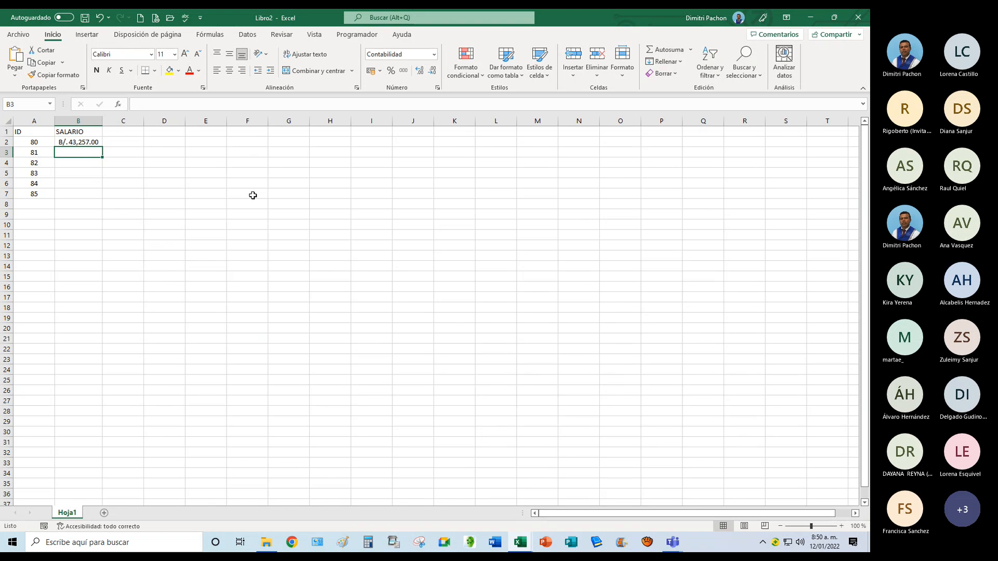
Enter the salaries 35939 in B3 and 27927 in B4.
type("35999")
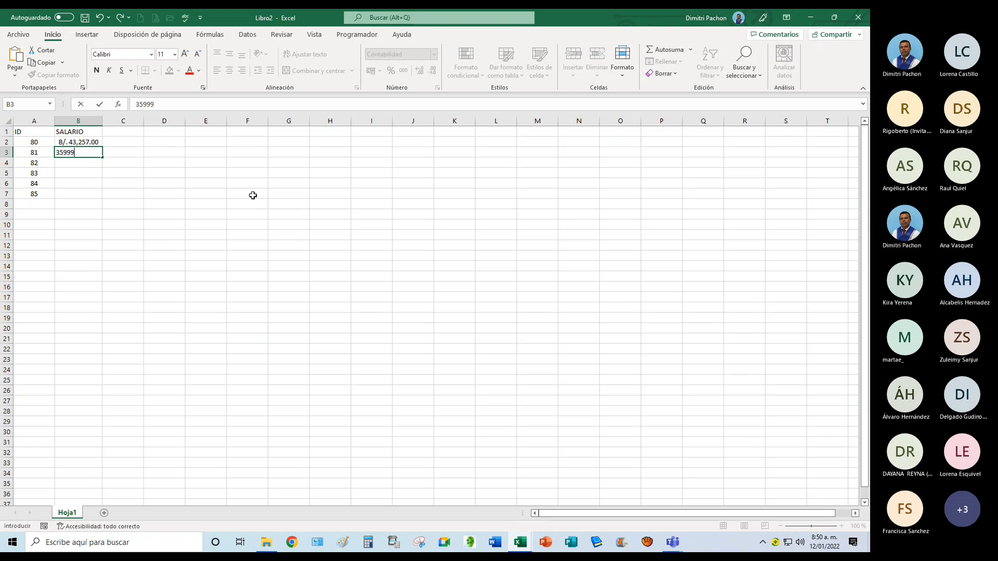
key("BackSpace")
type("39")
key("Return")
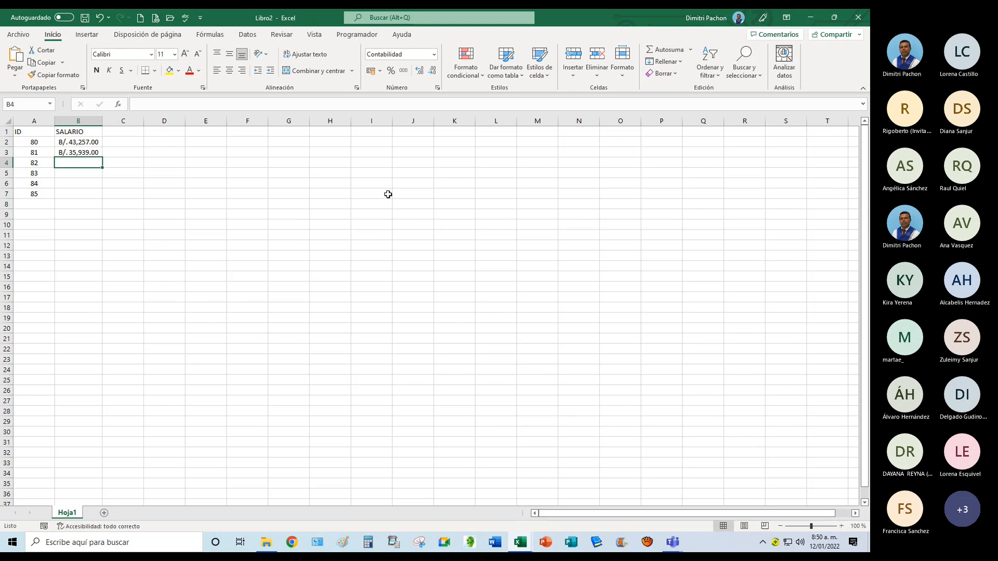
type("2")
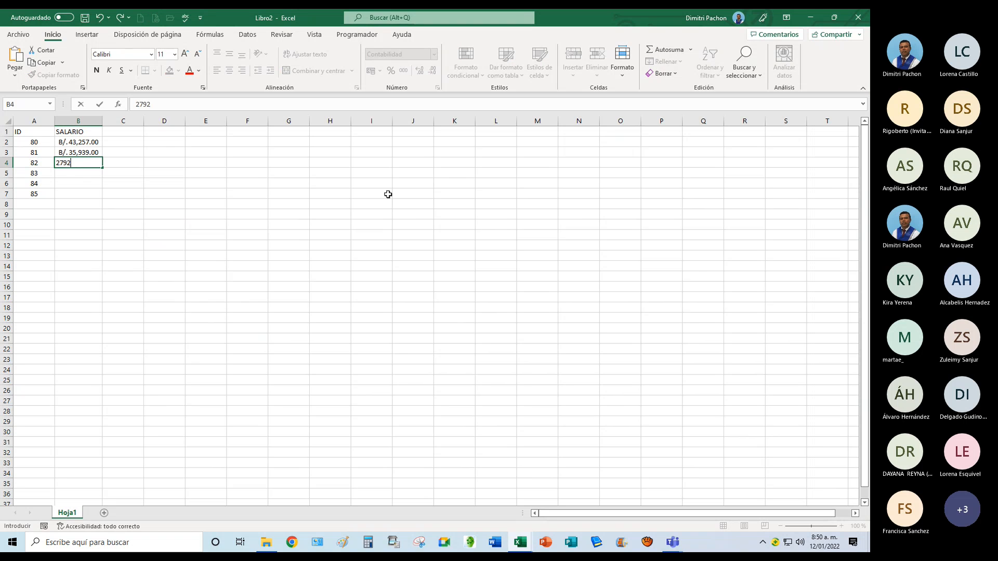
type("7,927")
key("Return")
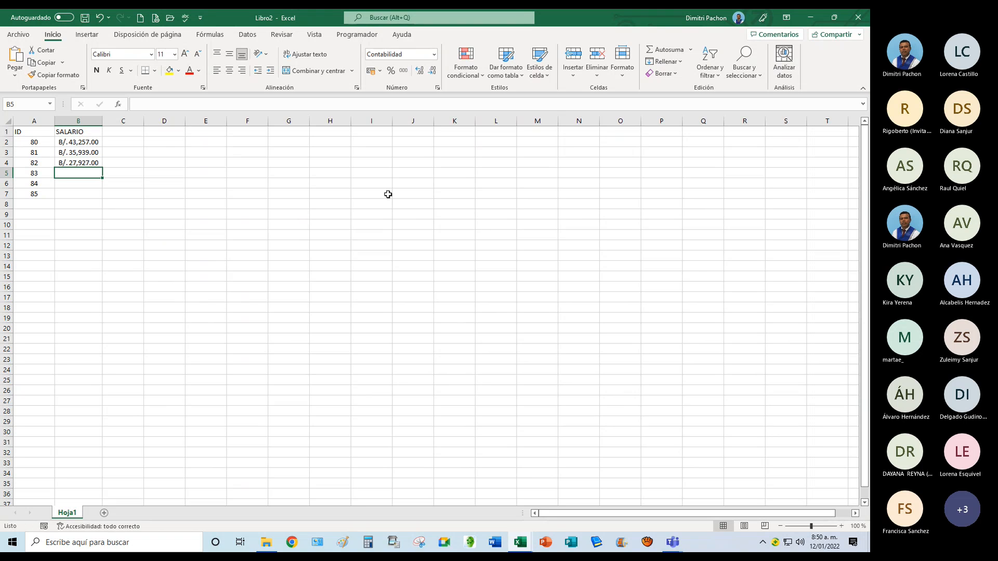
Enter the salaries 44991 in B5, 44154 in B6 and 34855 in B7.
type("44")
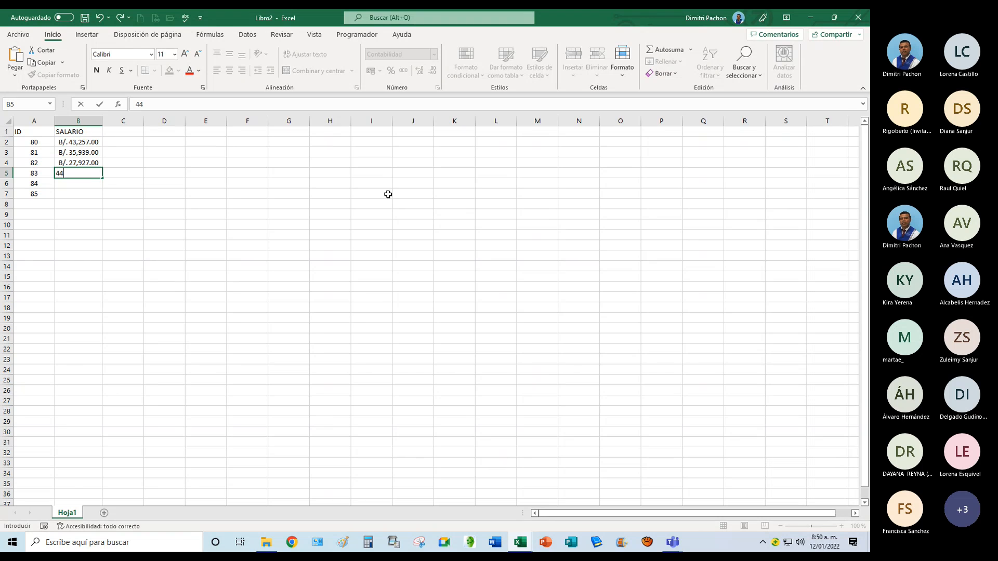
type(",991")
key("Return")
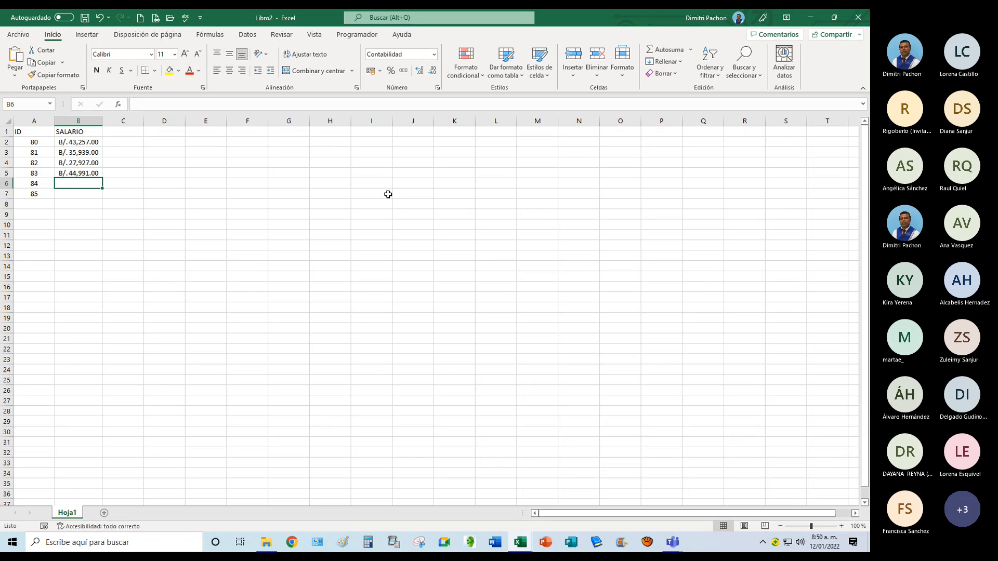
type("144154")
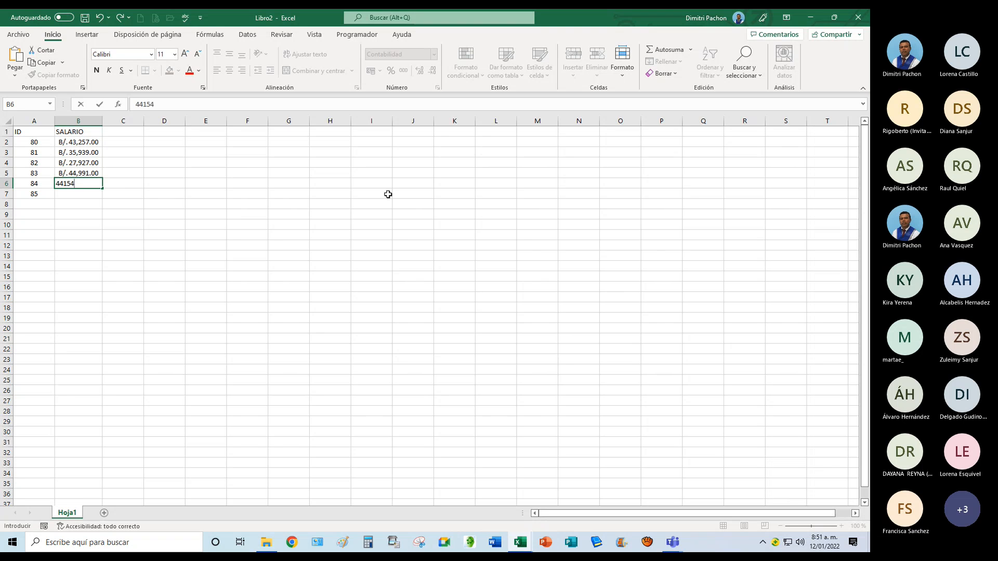
key("Return")
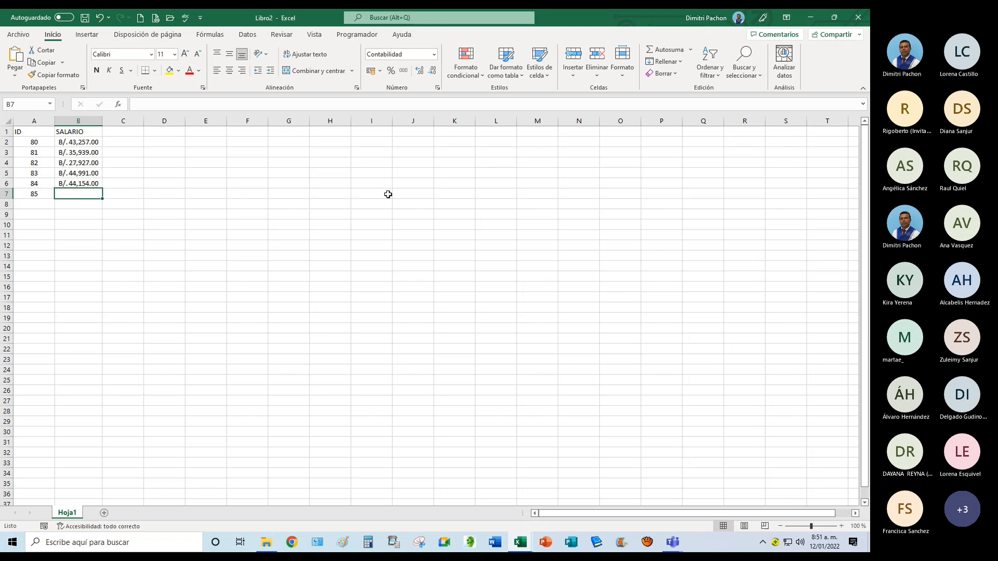
type("34855")
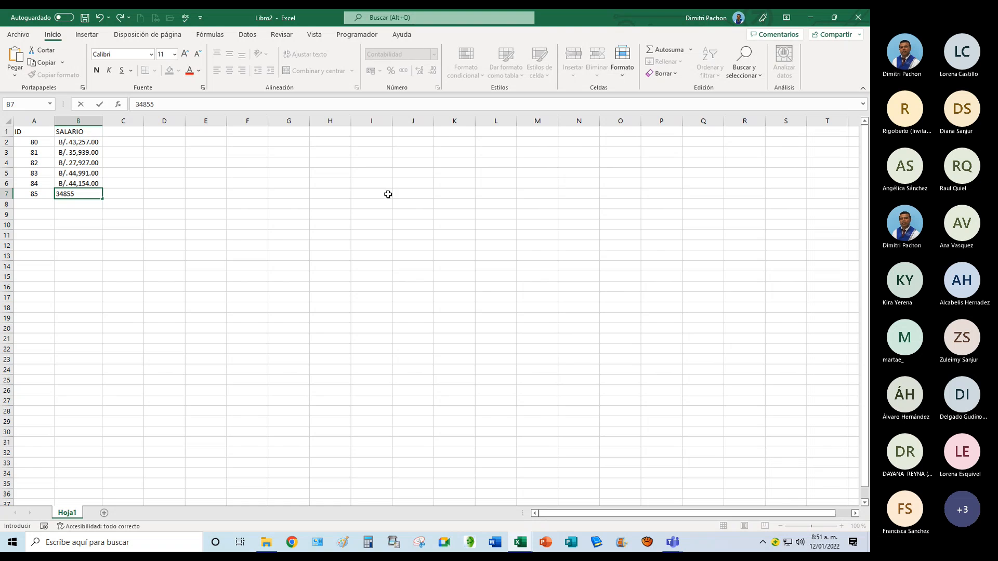
key("Return")
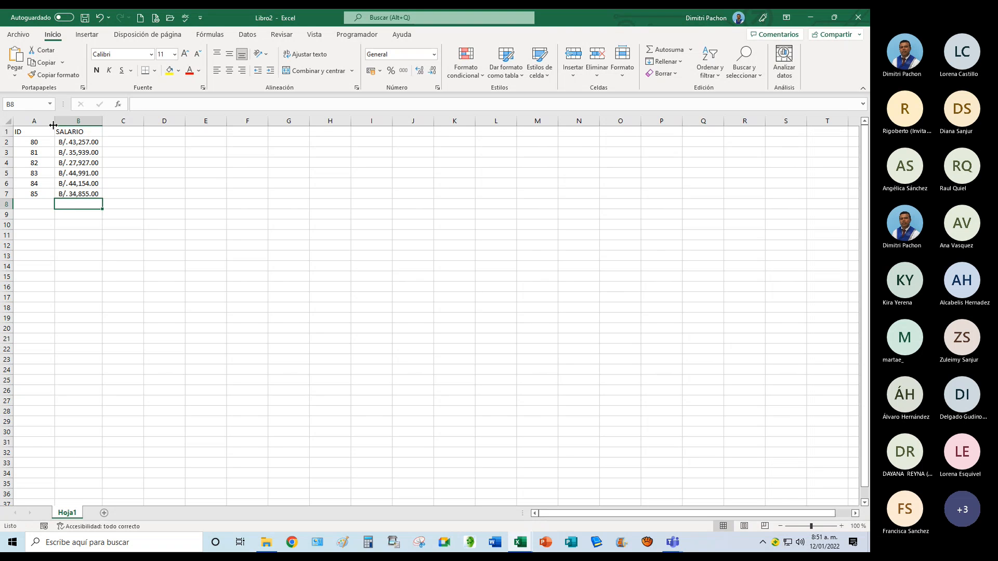
Save the salary workbook as Libro2 on the USB drive (F:) and close both open workbooks.
left_click(84, 19)
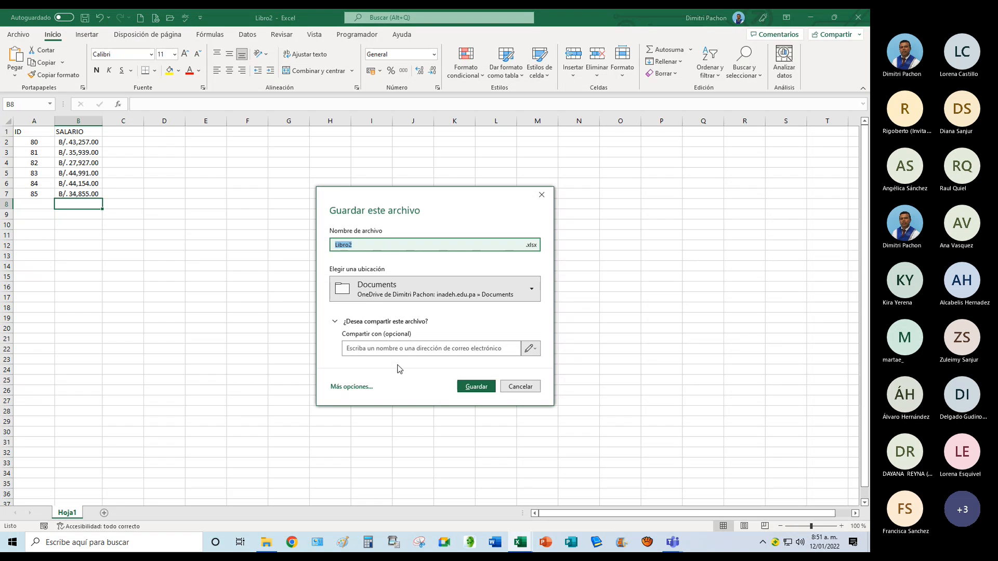
left_click(356, 387)
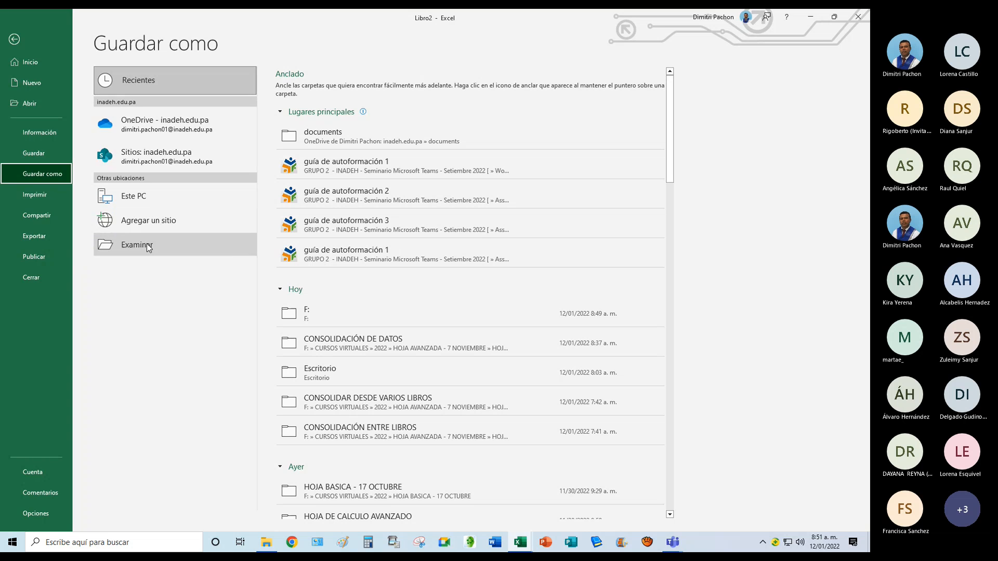
left_click(145, 244)
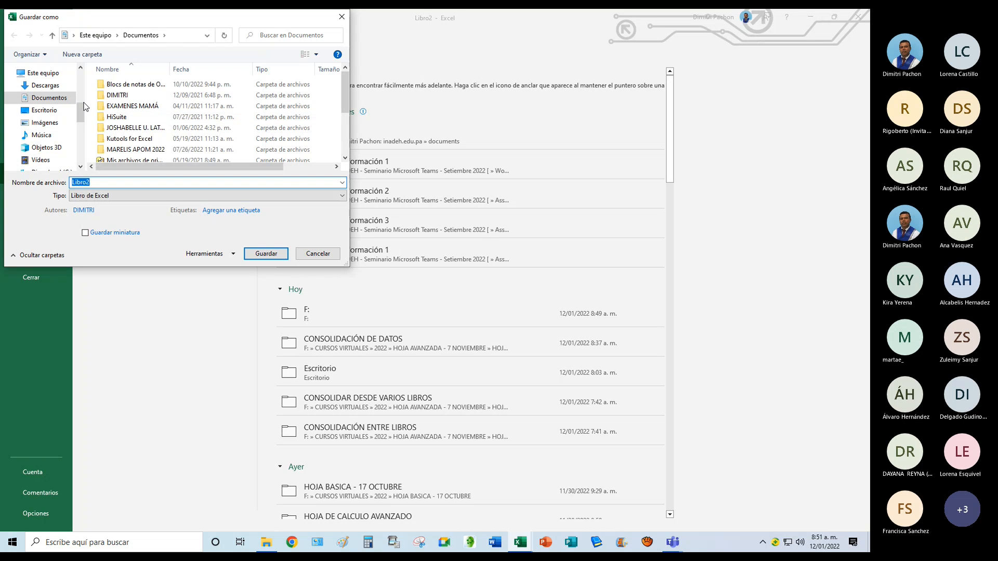
scroll(52, 165, "down", 2)
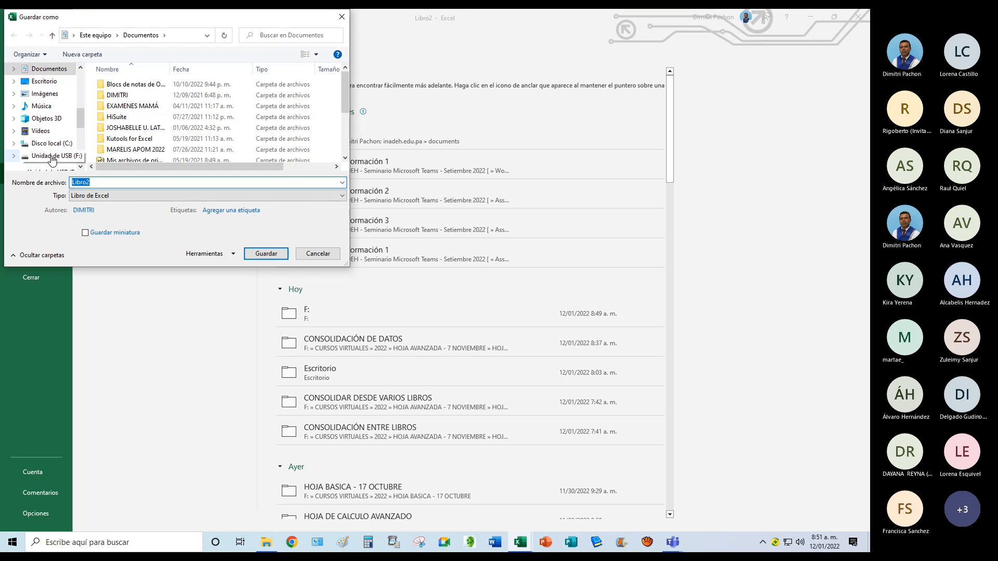
left_click(52, 156)
left_click(265, 254)
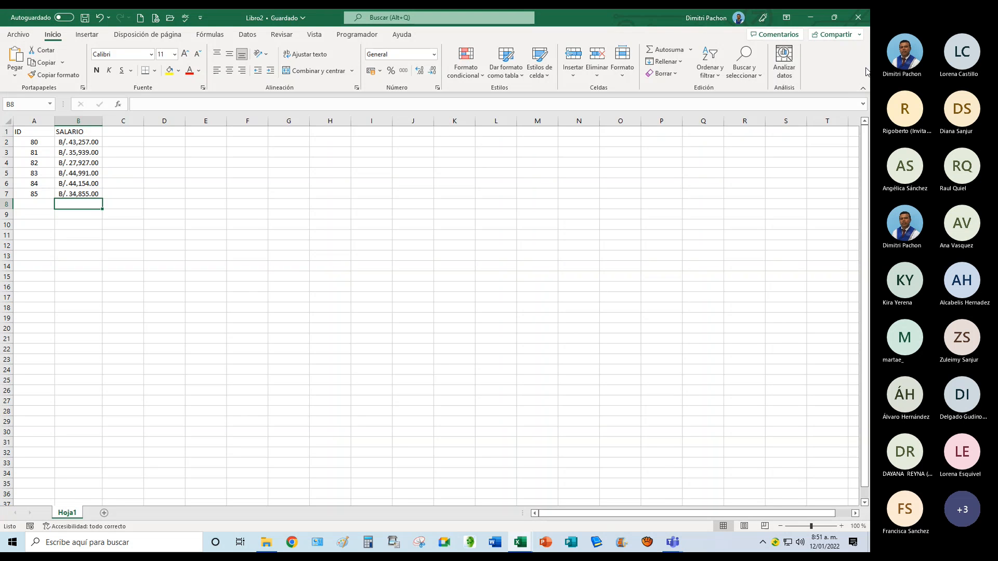
left_click(858, 17)
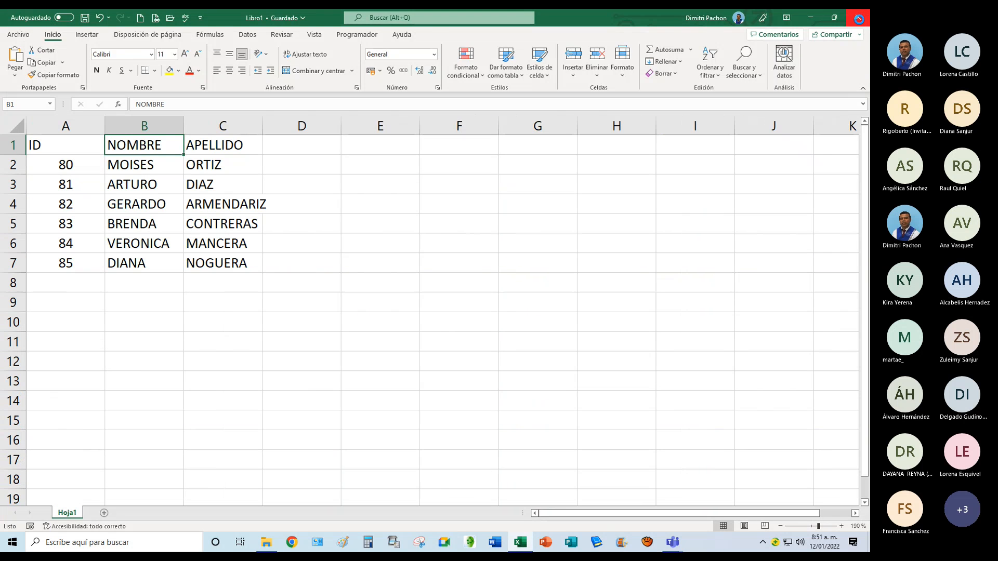
left_click(858, 18)
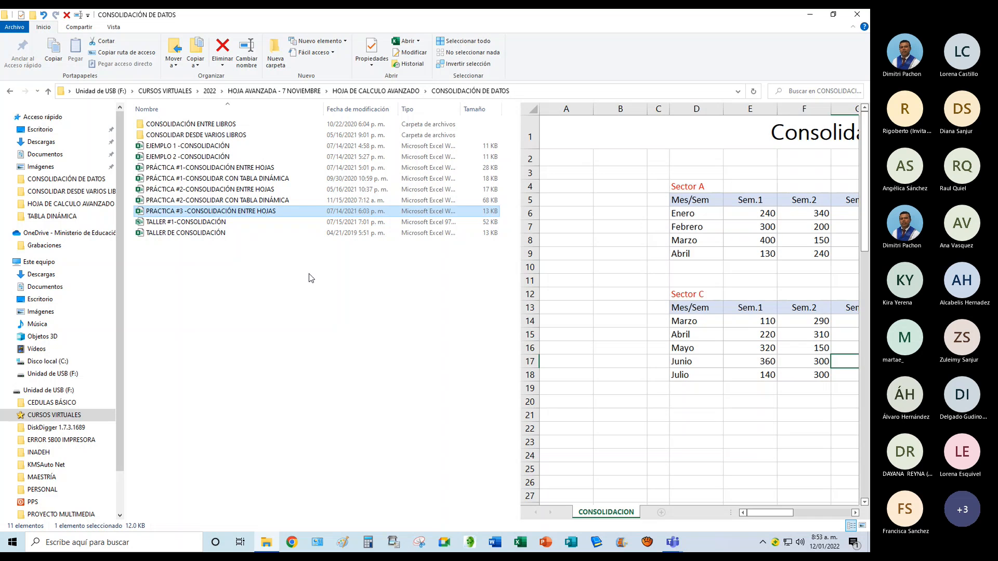
Open the Libro1 workbook from the root of the USB drive (F:).
left_click(49, 391)
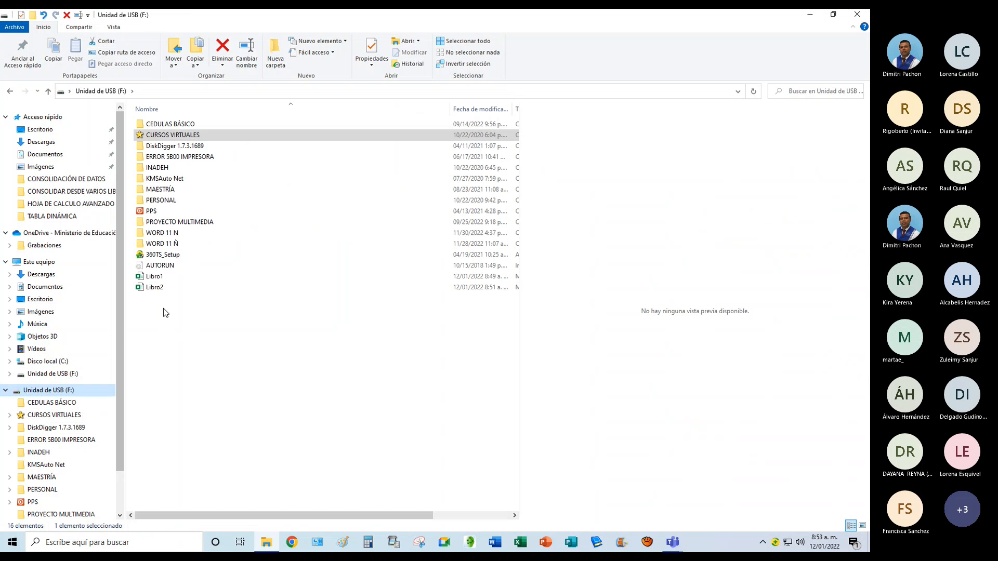
left_click(162, 280)
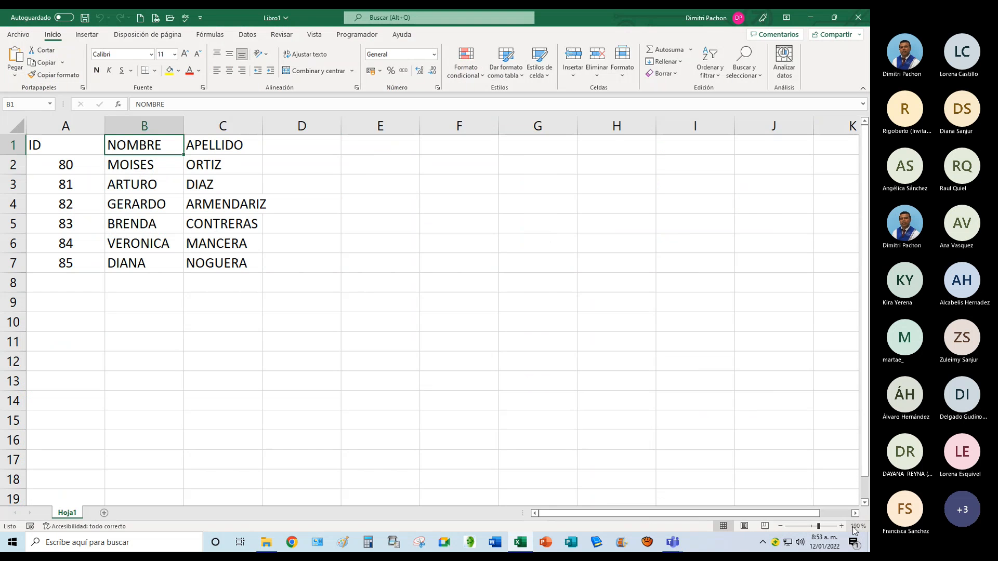
left_click(841, 527)
left_click(841, 527)
left_click(841, 526)
left_click(840, 526)
left_click(841, 526)
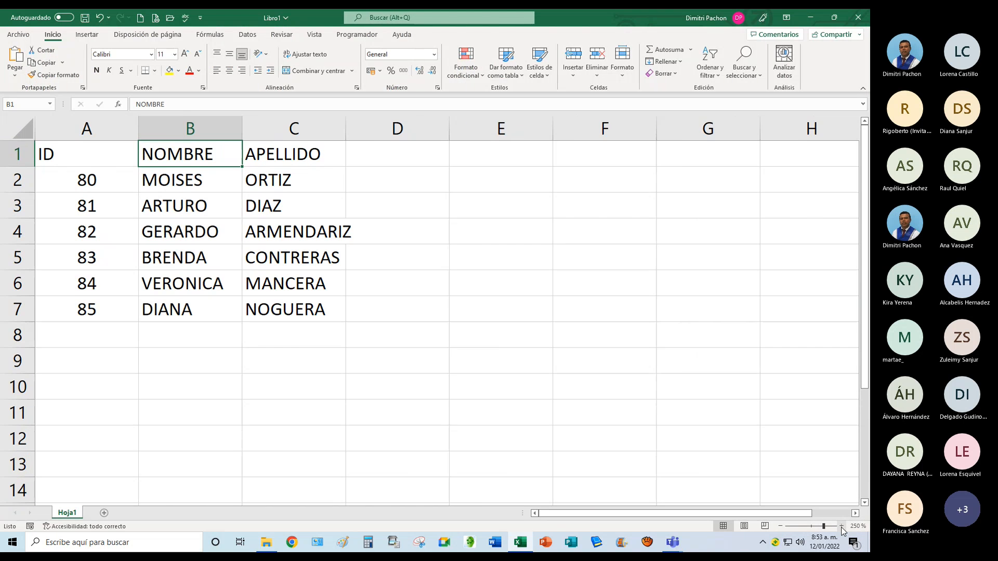
left_click(841, 526)
left_click(841, 527)
Define the name EMPLEADO for the range A1:C7 containing ID, NOMBRE and APELLIDO.
left_click_drag(111, 162, 335, 302)
left_click_drag(335, 322, 335, 322)
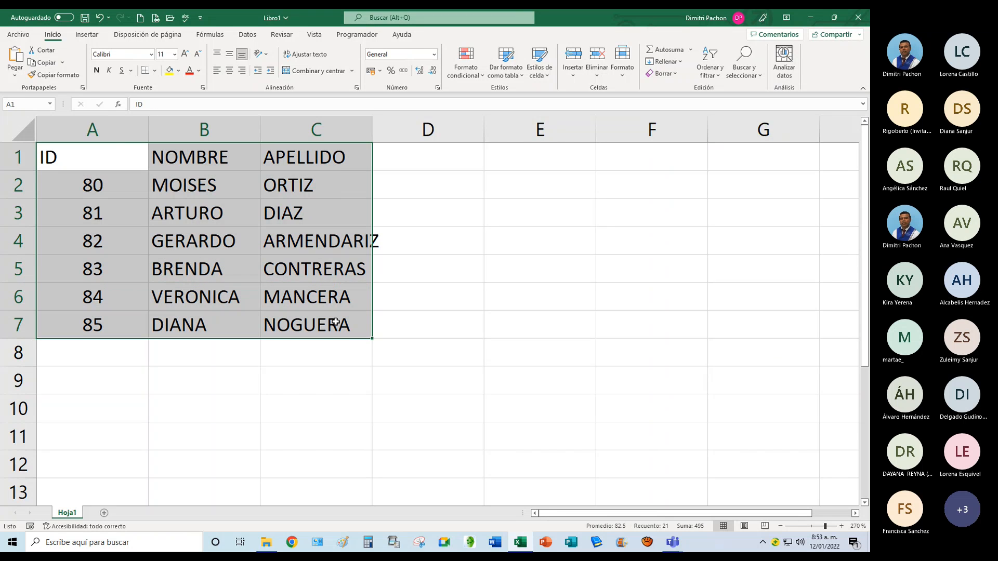
left_click(24, 107)
key("BackSpace")
key("ctrl+z")
type("MPLEASDO")
key("BackSpace")
key("BackSpace")
key("BackSpace")
key("BackSpace")
key("BackSpace")
key("BackSpace")
key("BackSpace")
key("BackSpace")
type("EMPLEADO")
key("Return")
Close Libro1 and save its changes.
left_click(188, 242)
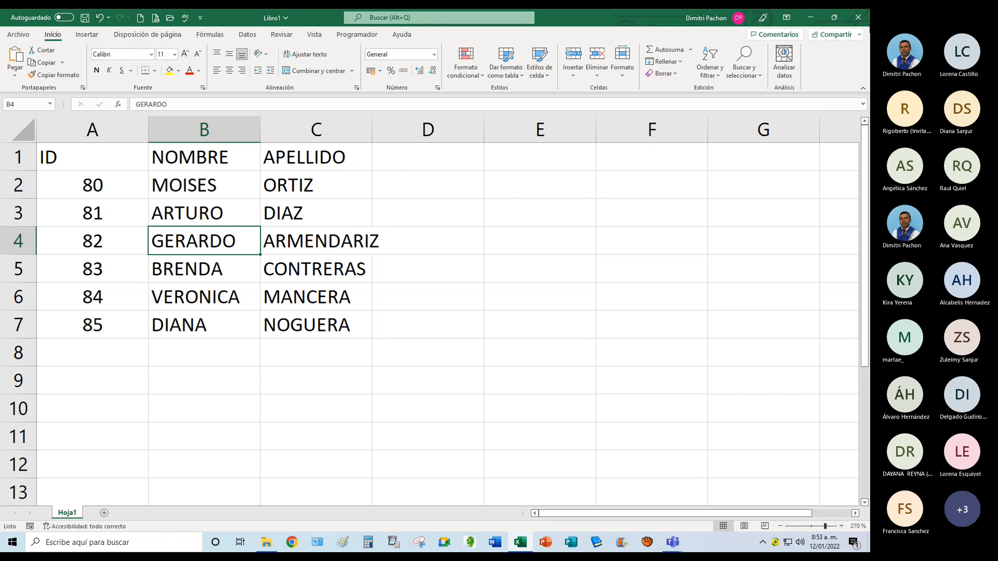
left_click(860, 18)
left_click(406, 285)
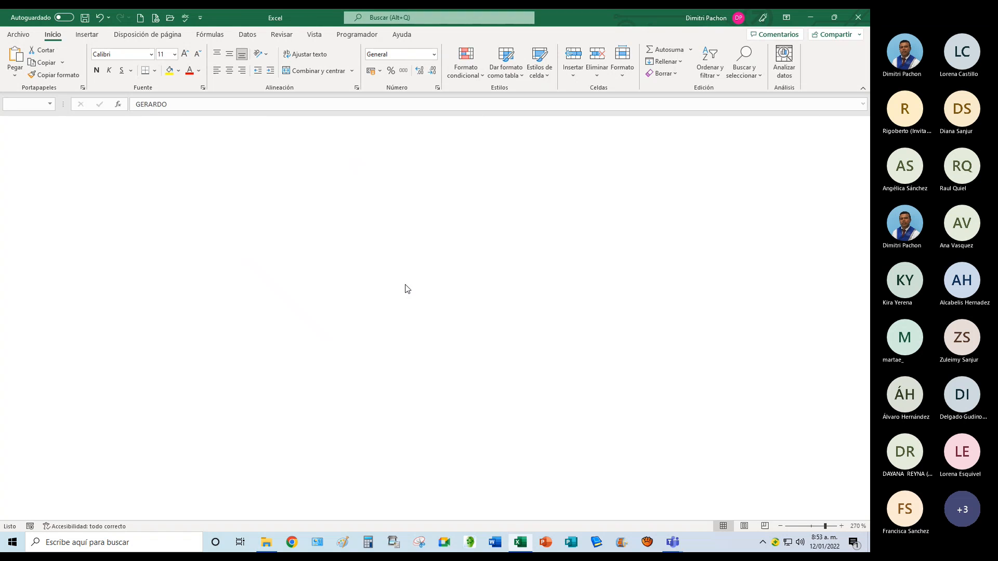
Open the Libro2 workbook from the USB drive (F:).
double_click(239, 286)
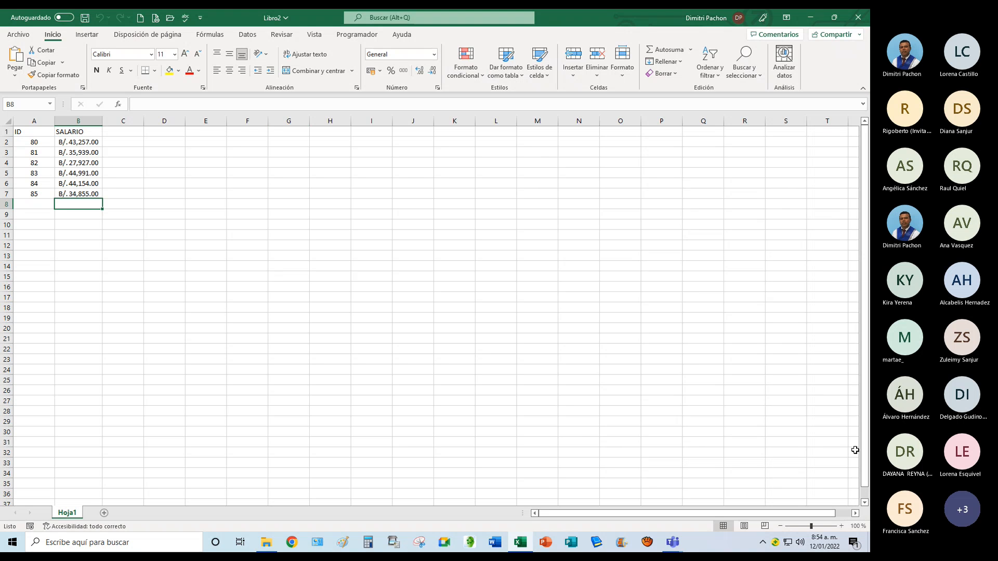
left_click(840, 526)
left_click(841, 526)
left_click(840, 526)
left_click(840, 526)
left_click(840, 526)
left_click(840, 527)
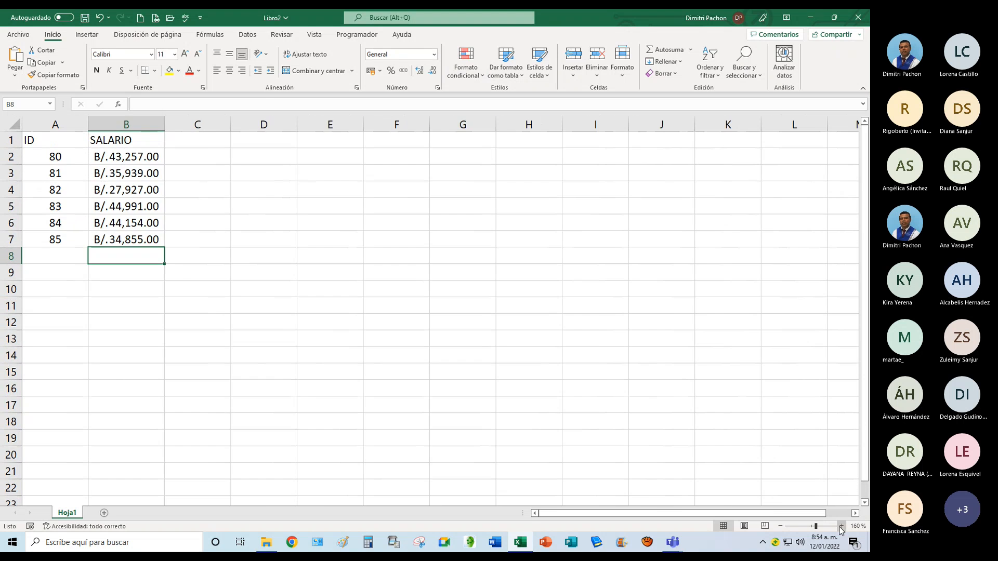
left_click(840, 527)
left_click(840, 526)
Define the name SALARIO for the range A1:B7 and close Libro2, saving its changes.
left_click_drag(65, 143, 144, 255)
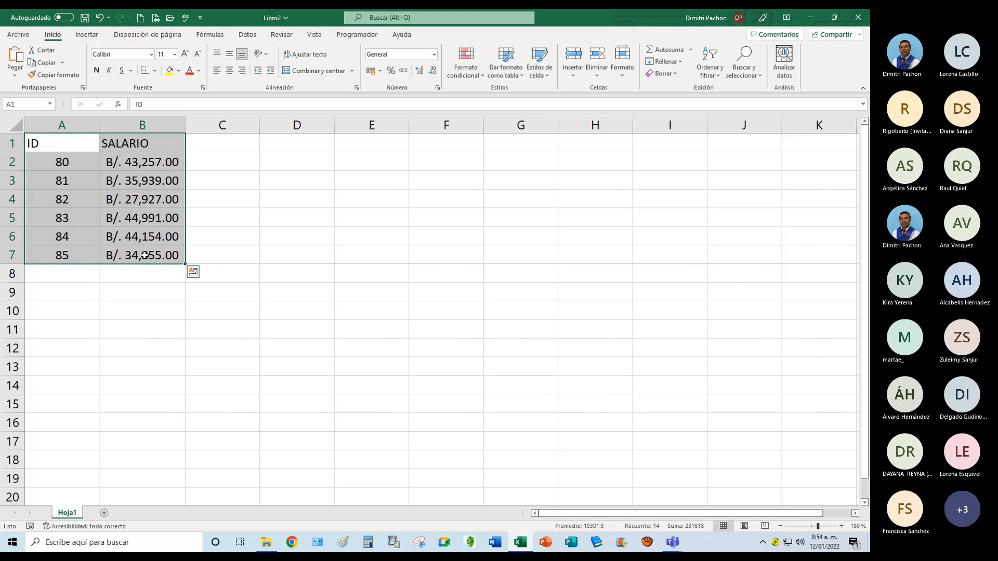
left_click(20, 104)
type("SALARIO")
key("Return")
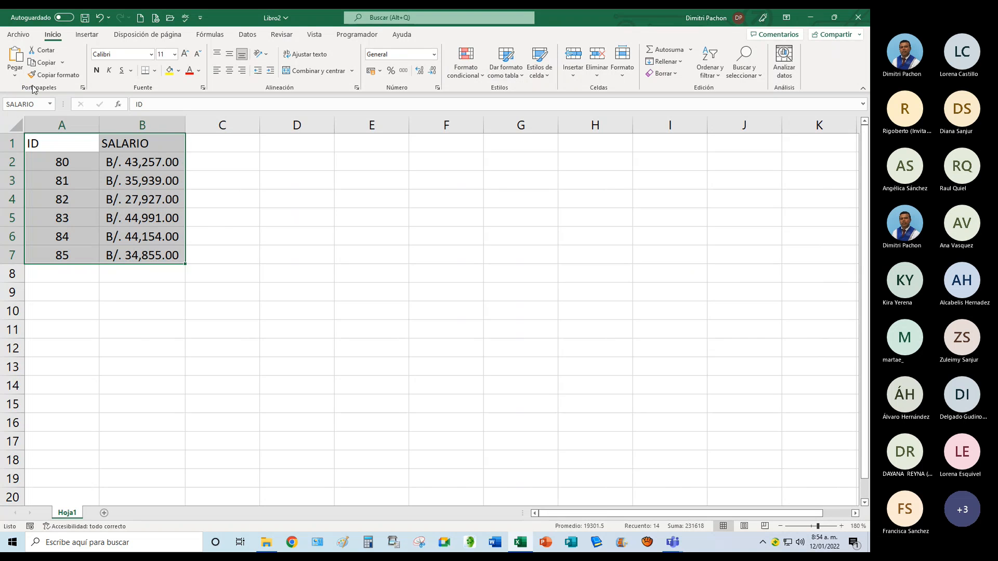
left_click(858, 18)
left_click(391, 288)
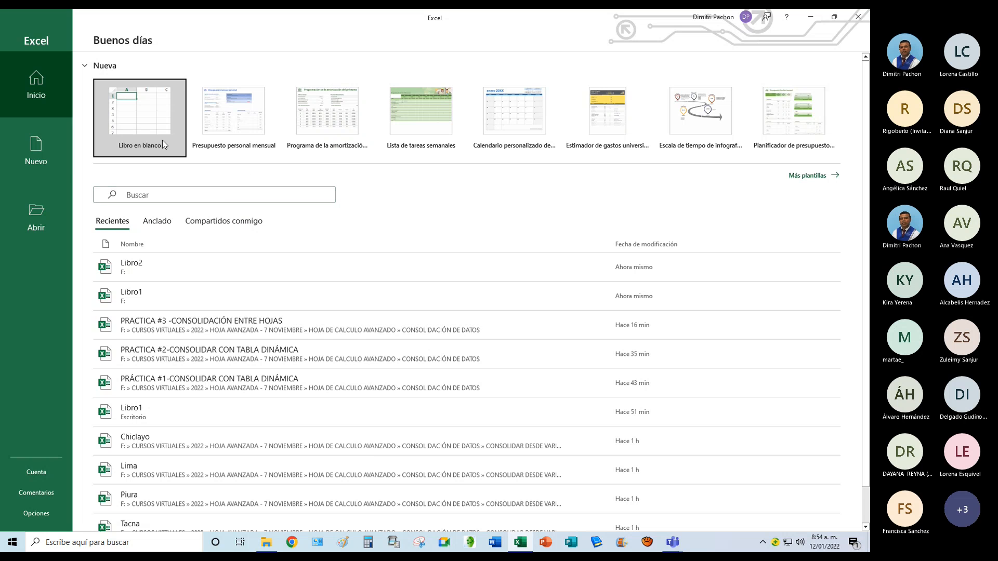
Create a new blank workbook.
left_click(160, 128)
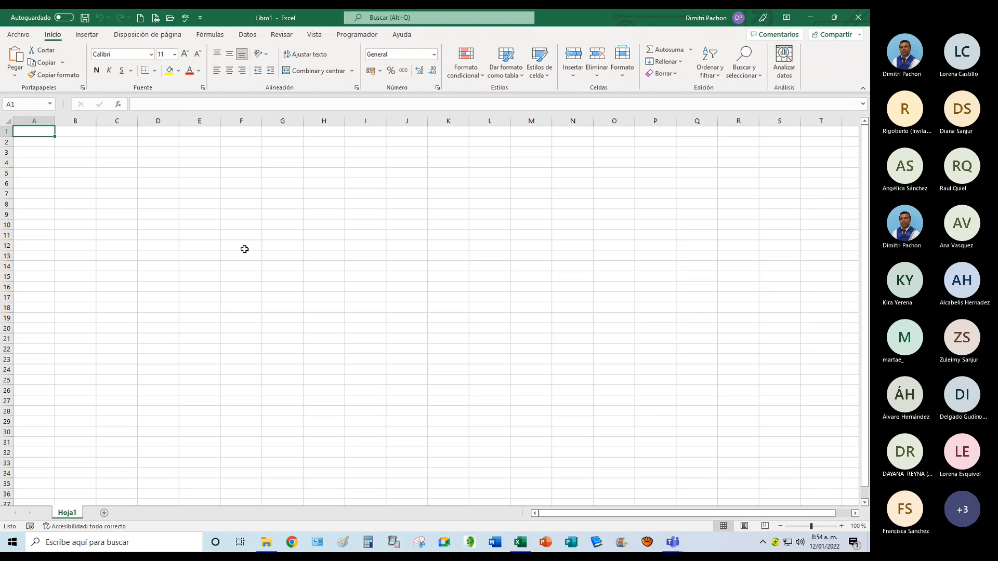
left_click(841, 526)
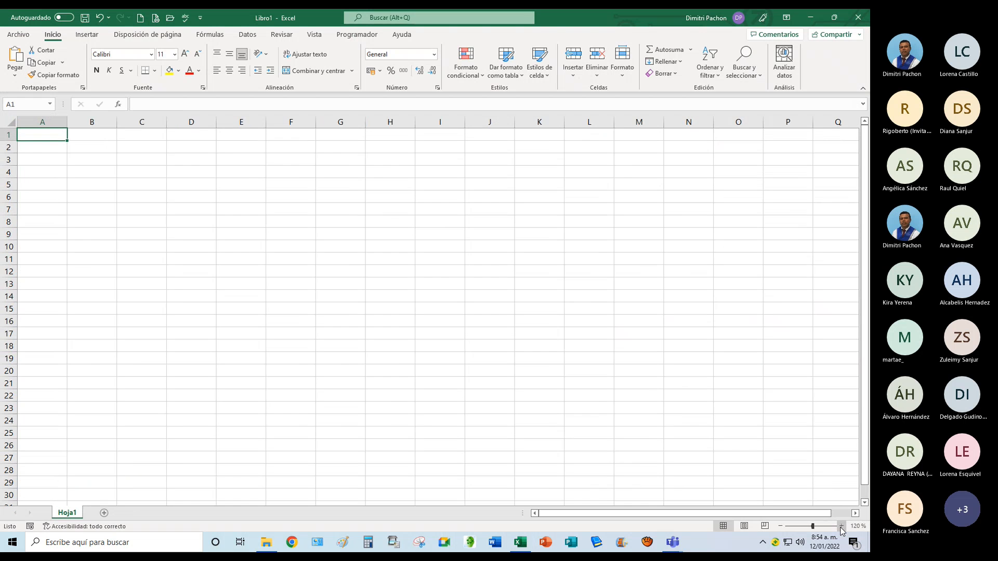
left_click(841, 525)
left_click(841, 526)
double_click(841, 526)
double_click(841, 525)
double_click(841, 526)
double_click(841, 525)
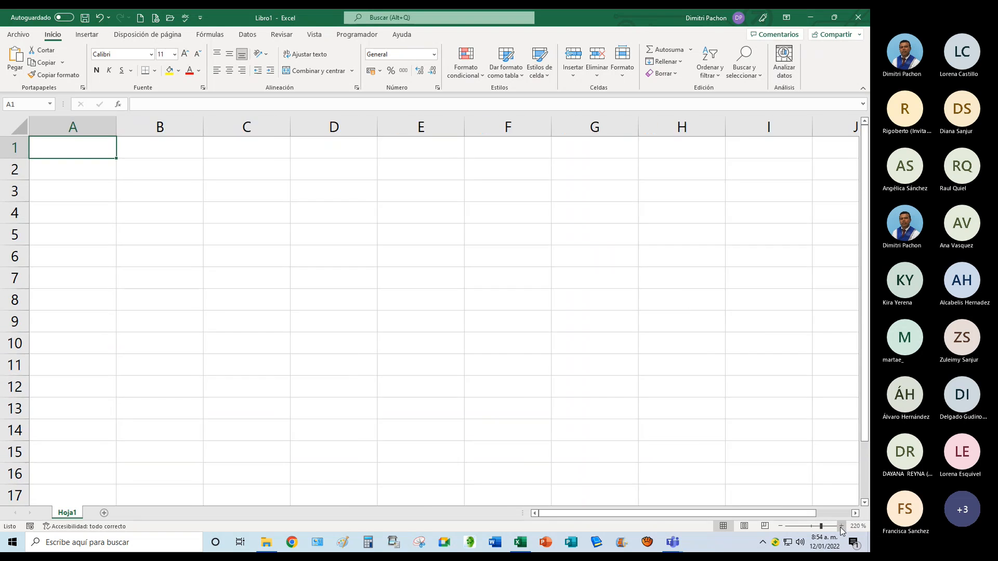
double_click(841, 525)
left_click(842, 526)
left_click(841, 526)
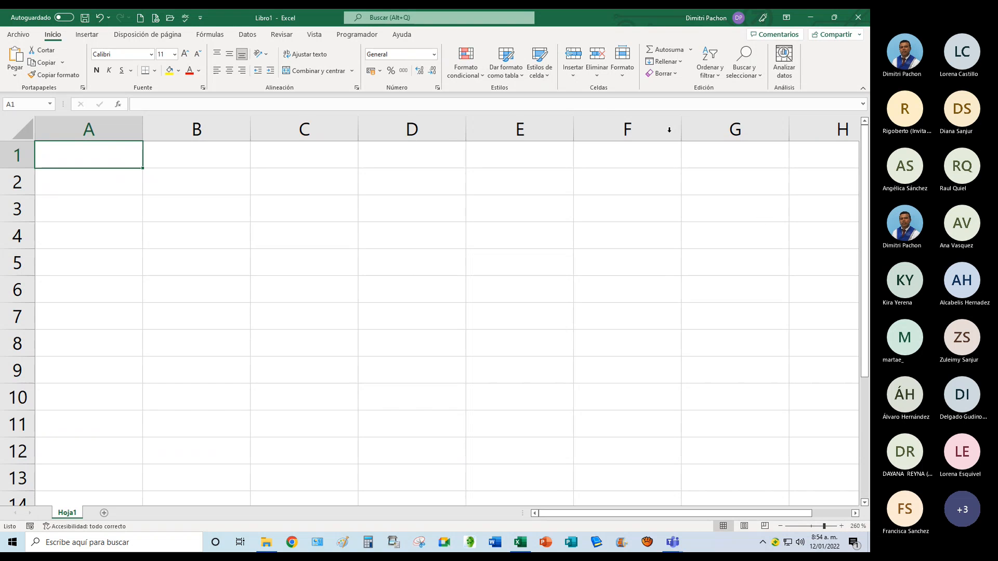
Start a Microsoft Query import with Excel Files as the data source, using the query wizard.
left_click(248, 34)
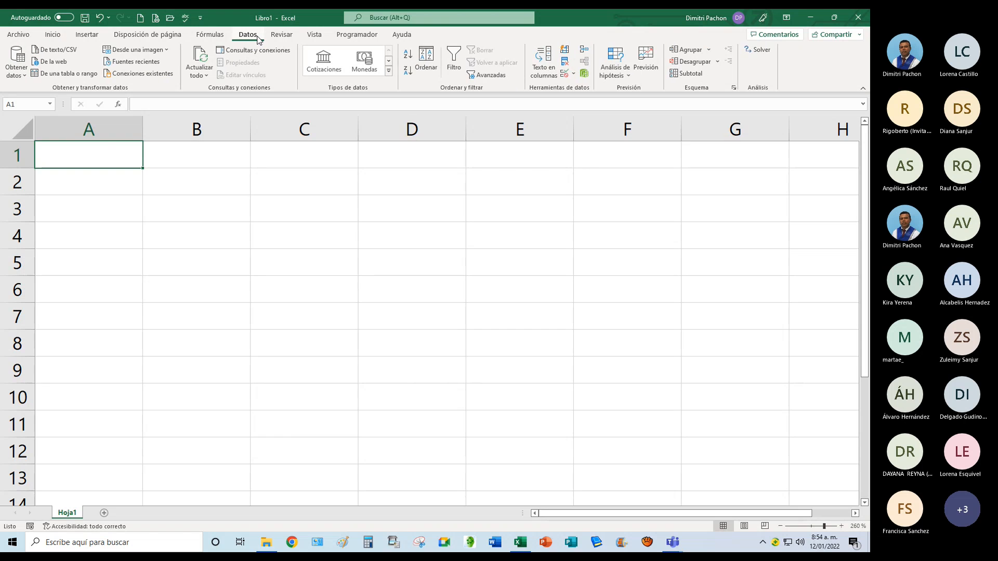
left_click(24, 77)
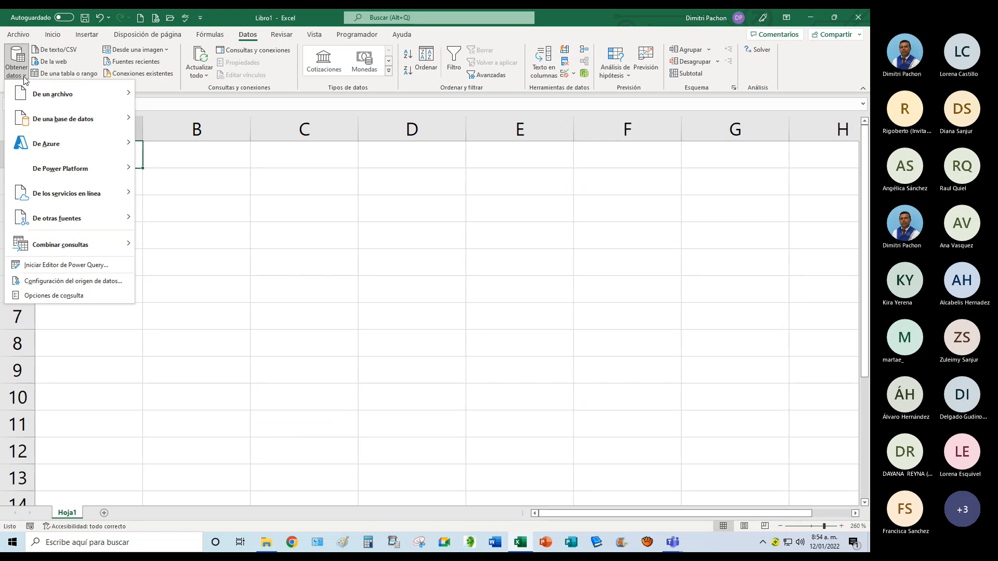
left_click(24, 77)
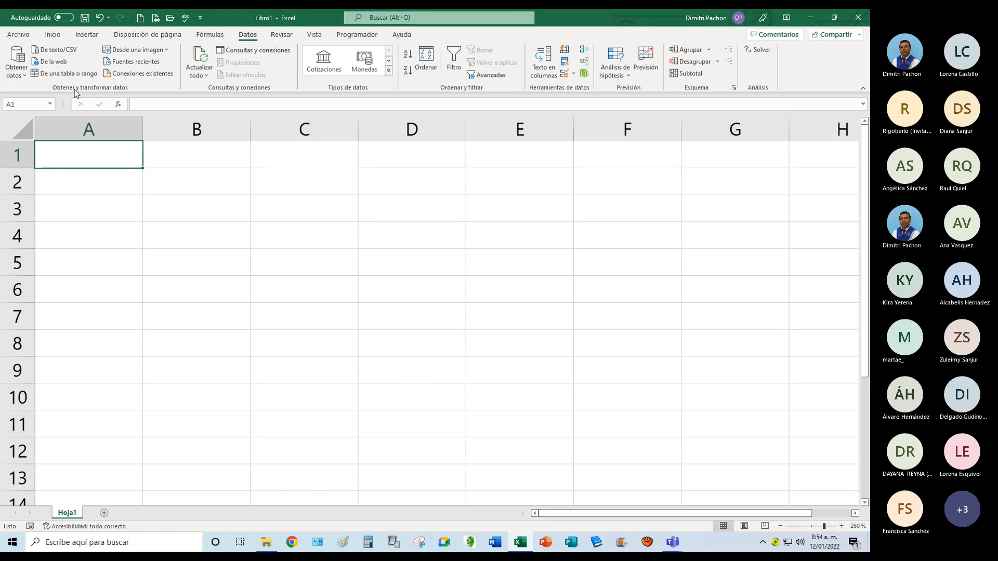
left_click(25, 78)
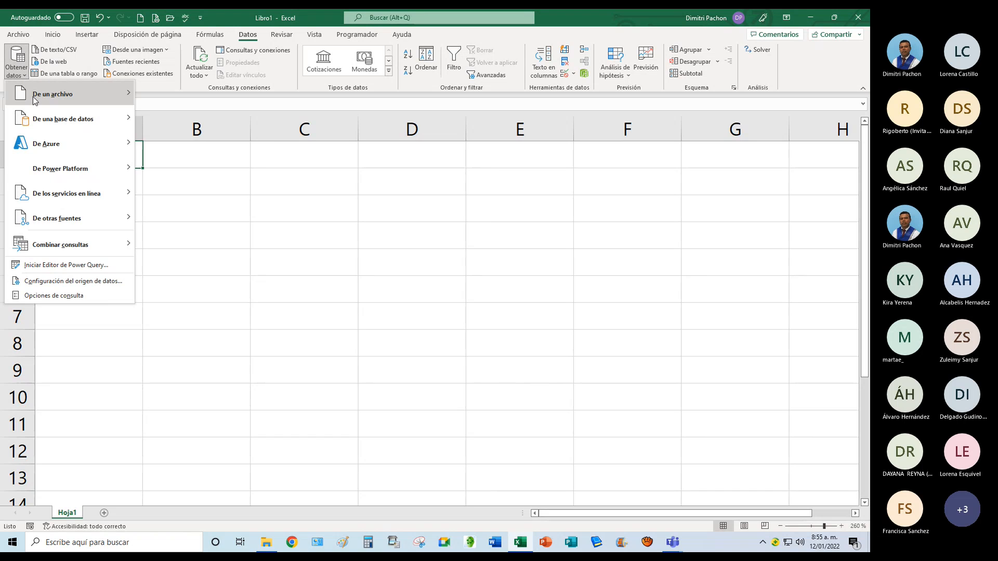
mouse_move(42, 120)
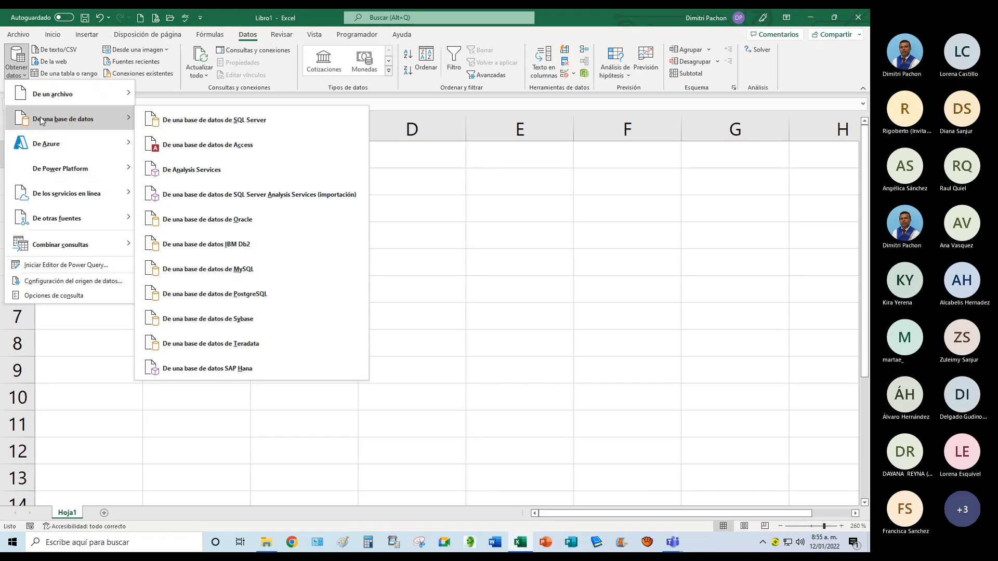
mouse_move(46, 170)
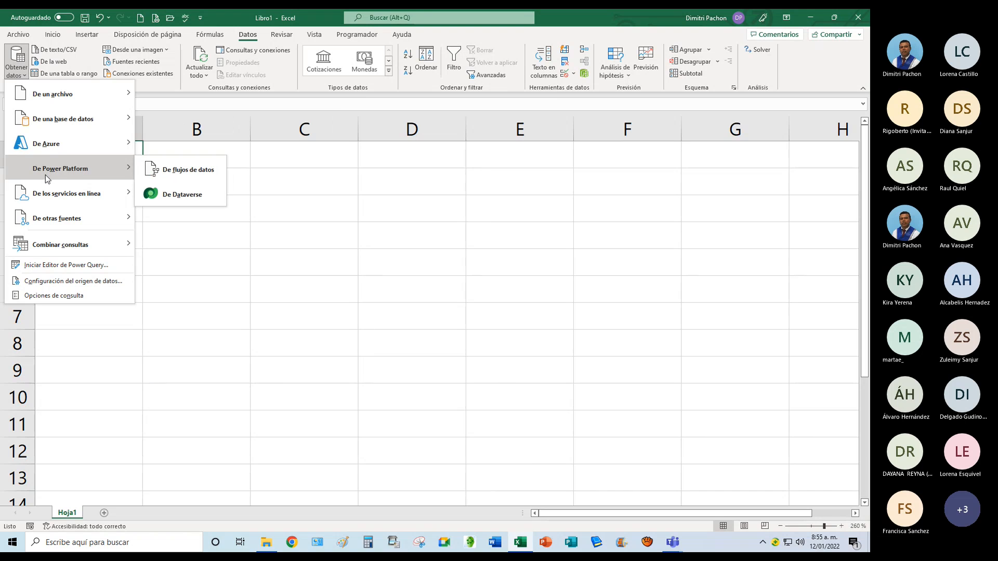
mouse_move(62, 218)
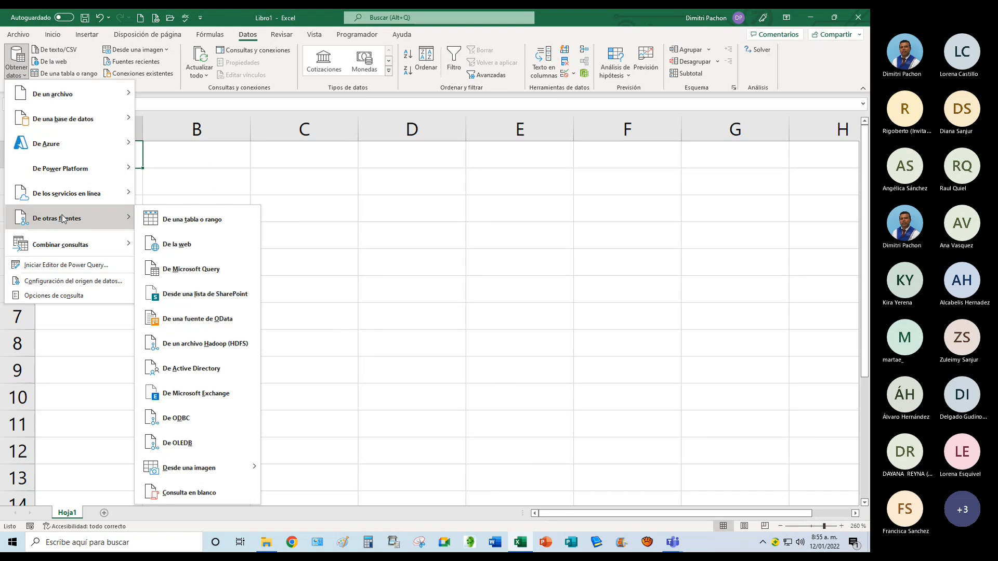
left_click(191, 269)
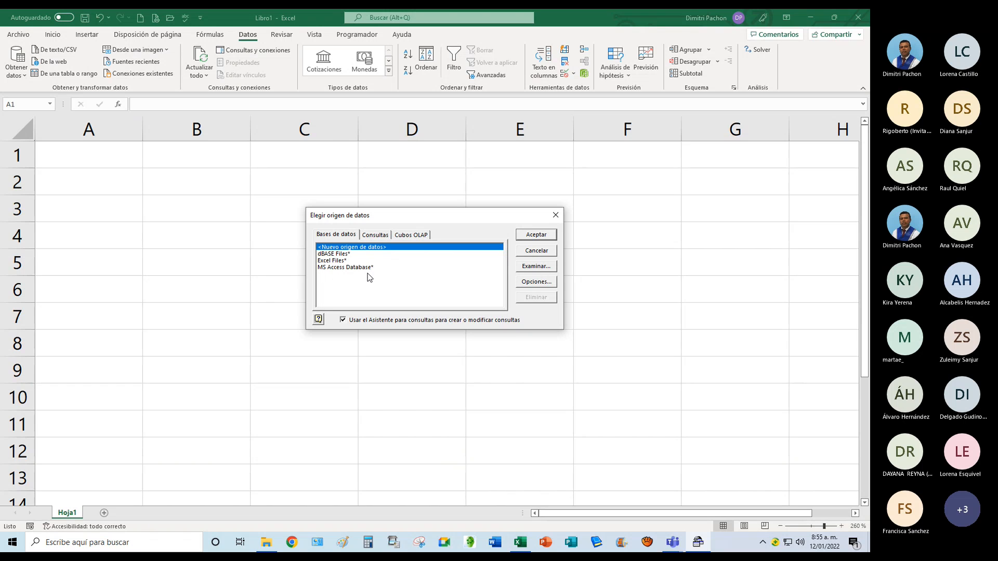
left_click(329, 261)
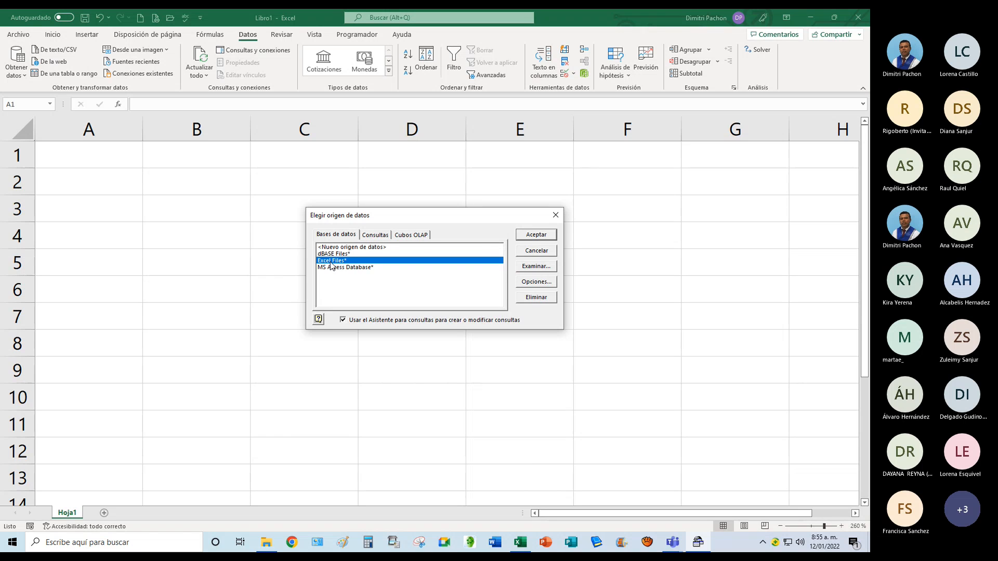
left_click(537, 238)
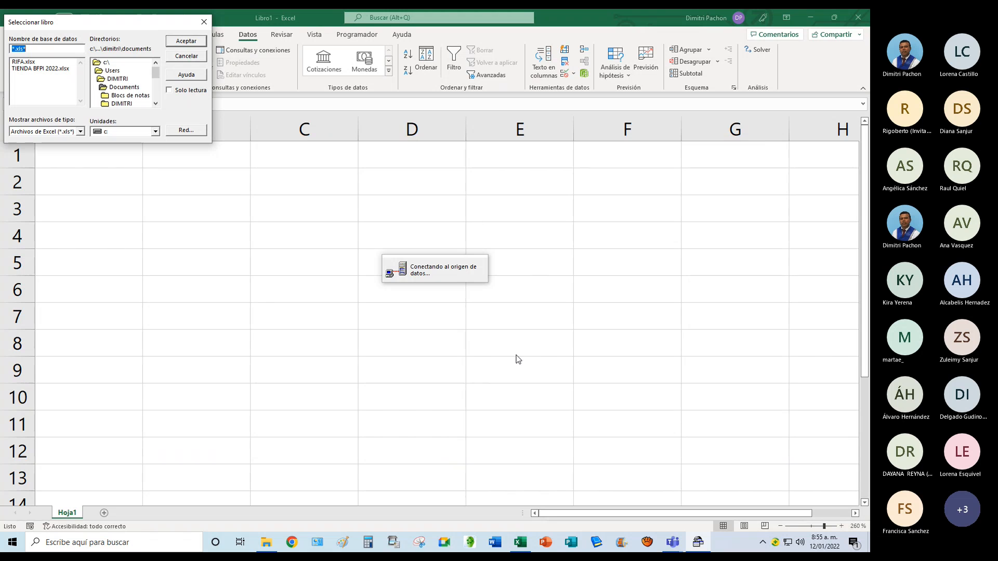
Choose Libro1.xlsx on drive F: as the source workbook for the query.
left_click_drag(154, 23, 250, 162)
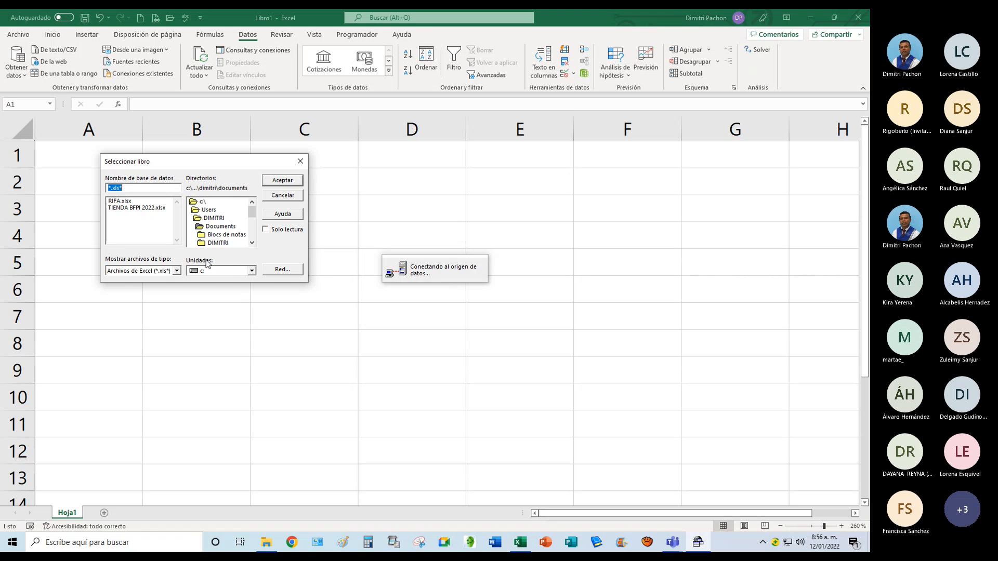
left_click(227, 271)
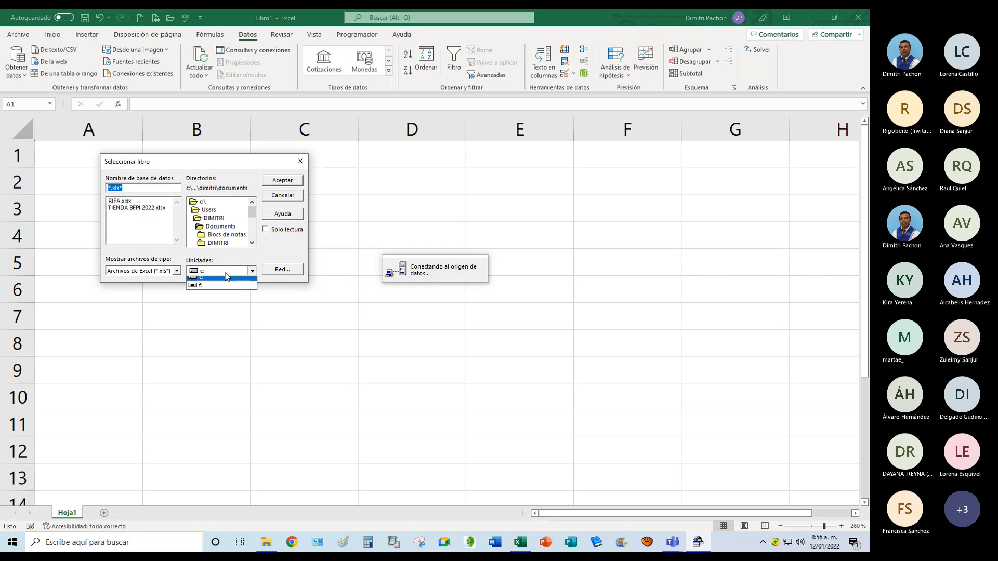
left_click(207, 290)
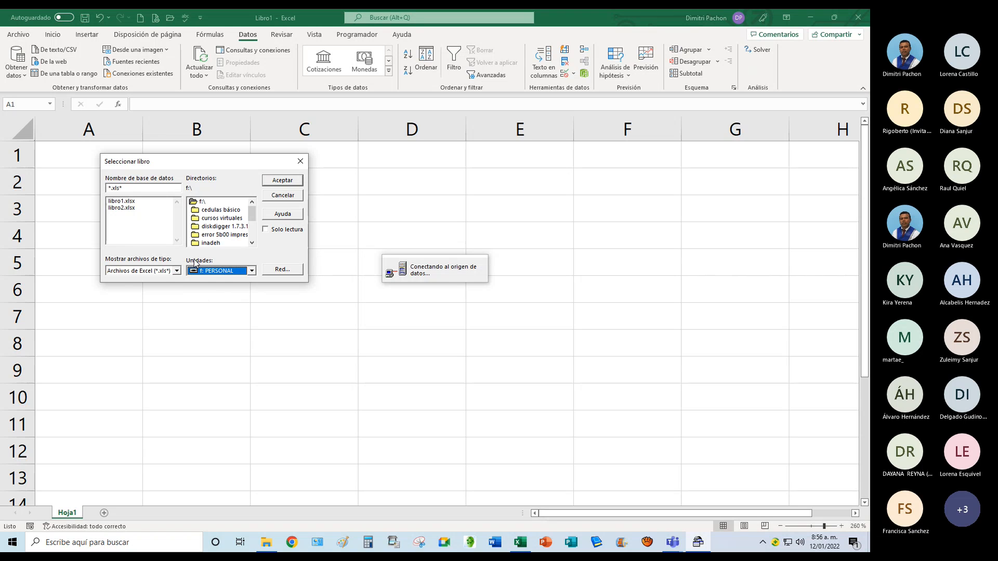
left_click(127, 203)
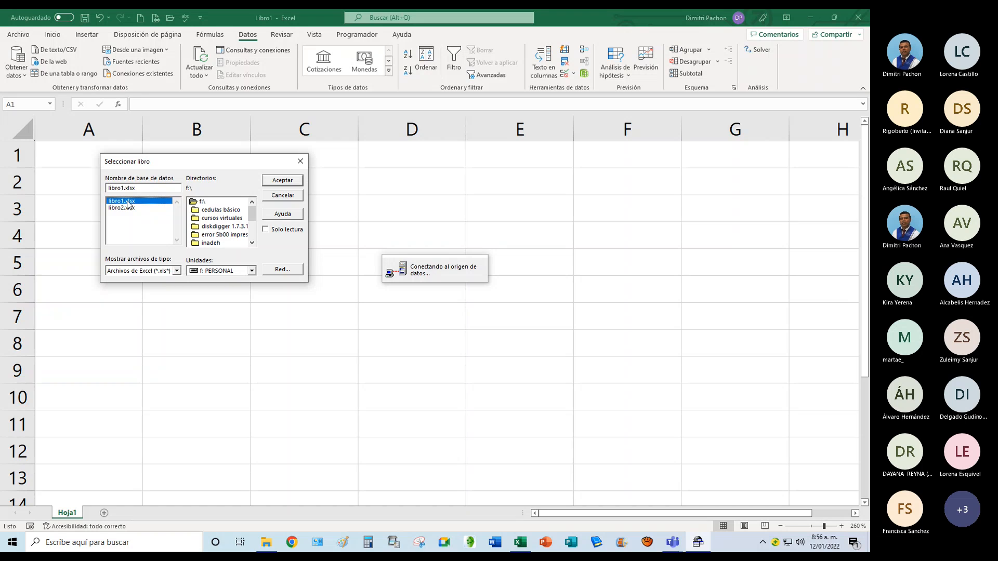
left_click(251, 271)
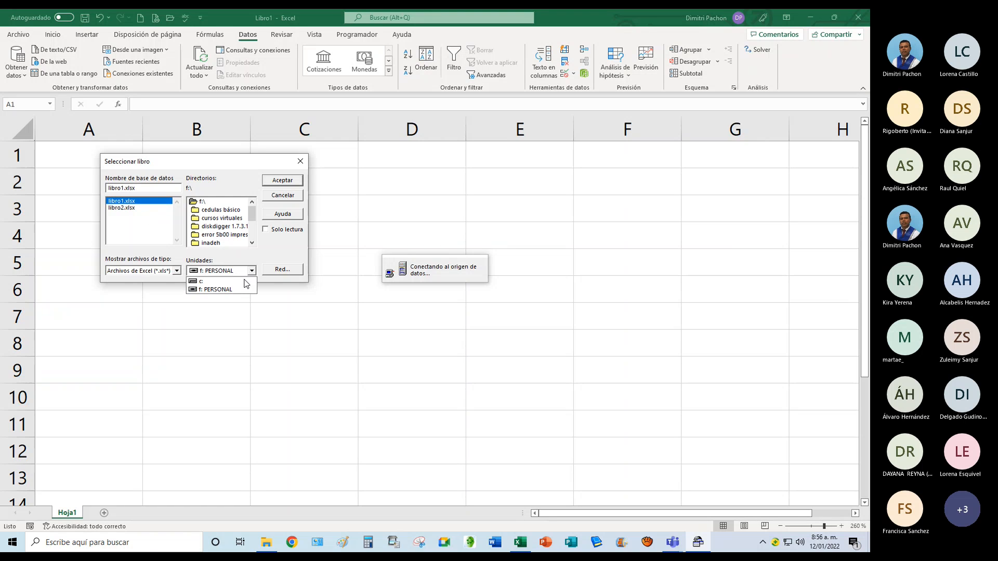
left_click(238, 290)
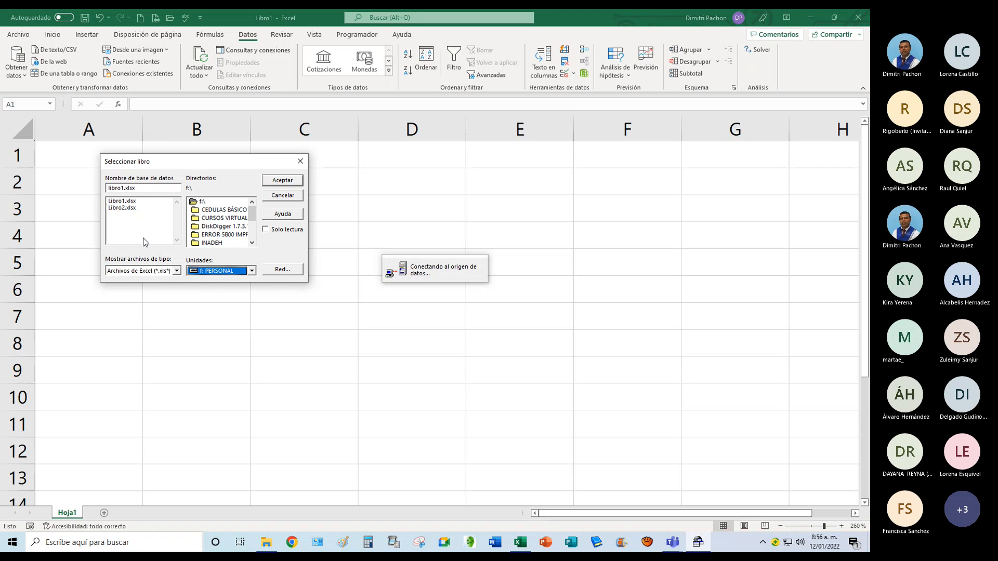
left_click(124, 202)
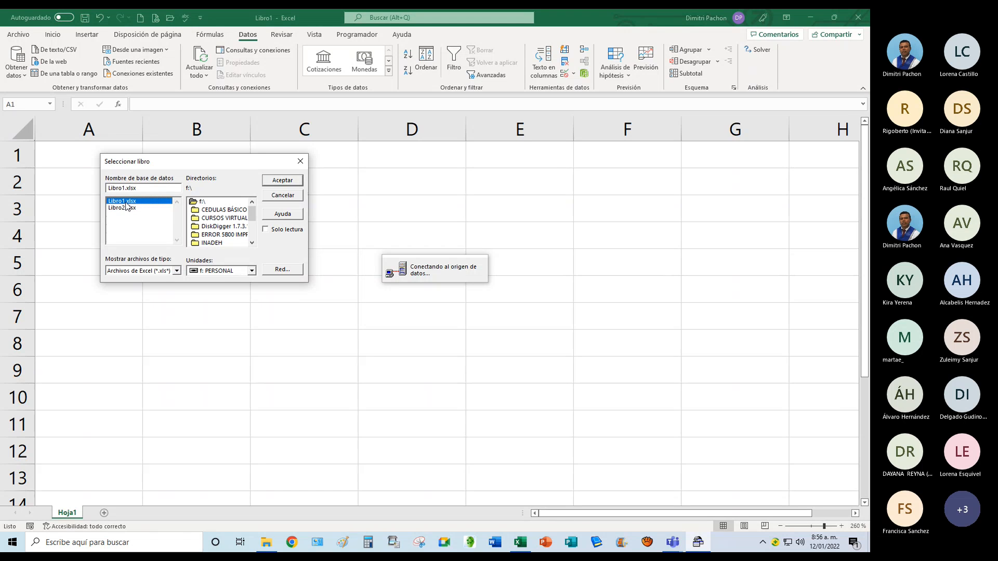
left_click(282, 179)
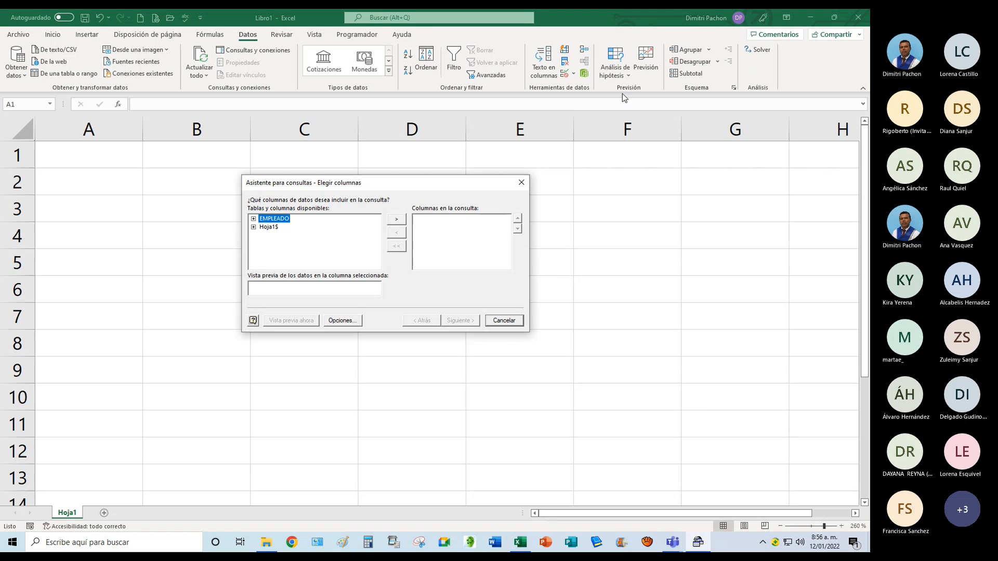
Include the EMPLEADO columns ID, NOMBRE and APELLIDO in the query without filtering the rows.
left_click(254, 219)
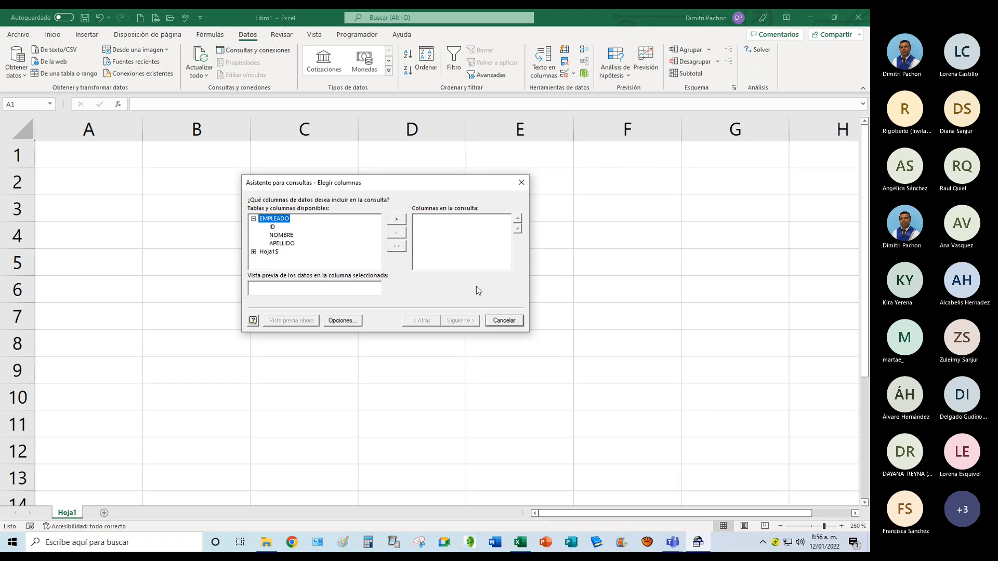
left_click(282, 236)
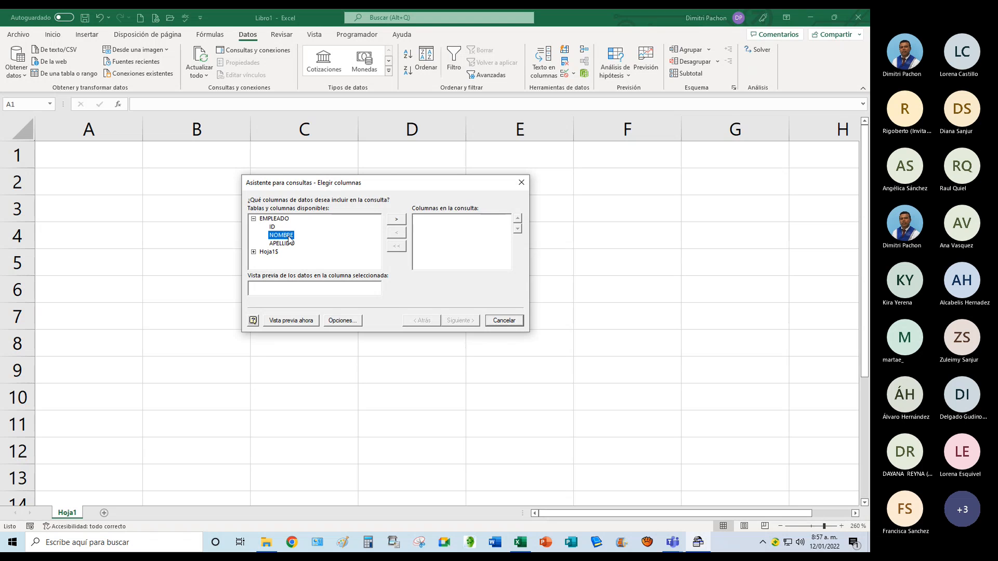
left_click(253, 219)
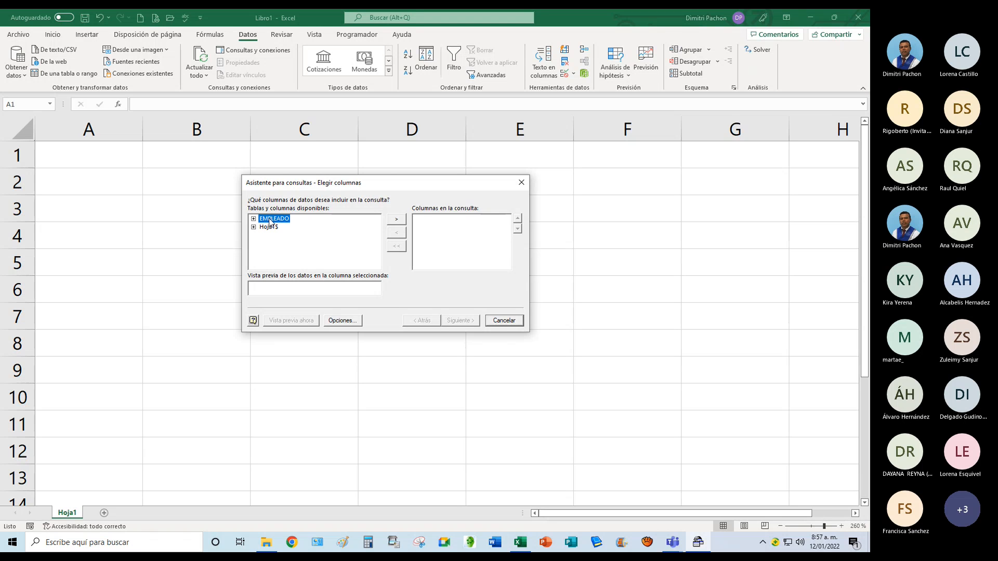
left_click(391, 220)
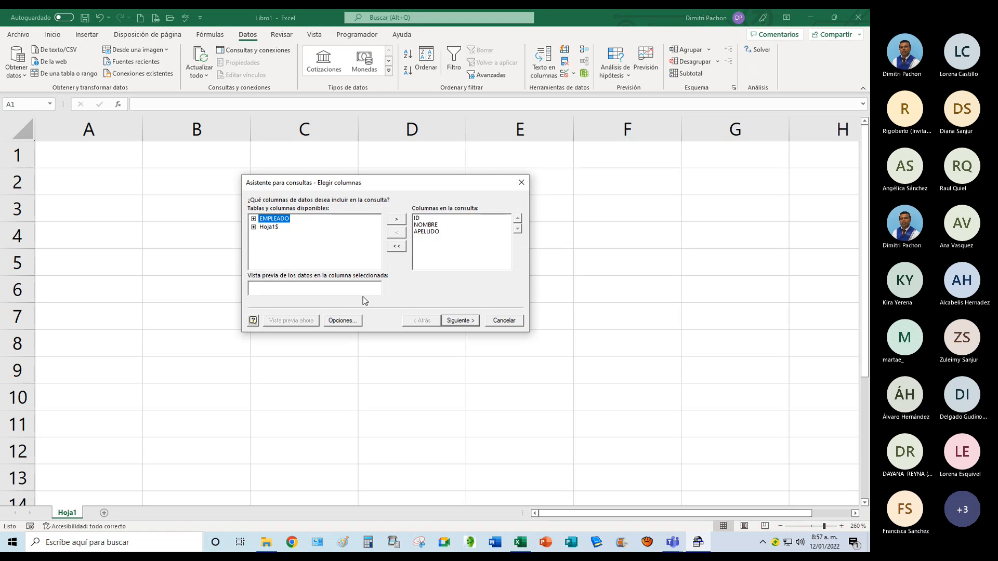
left_click(462, 323)
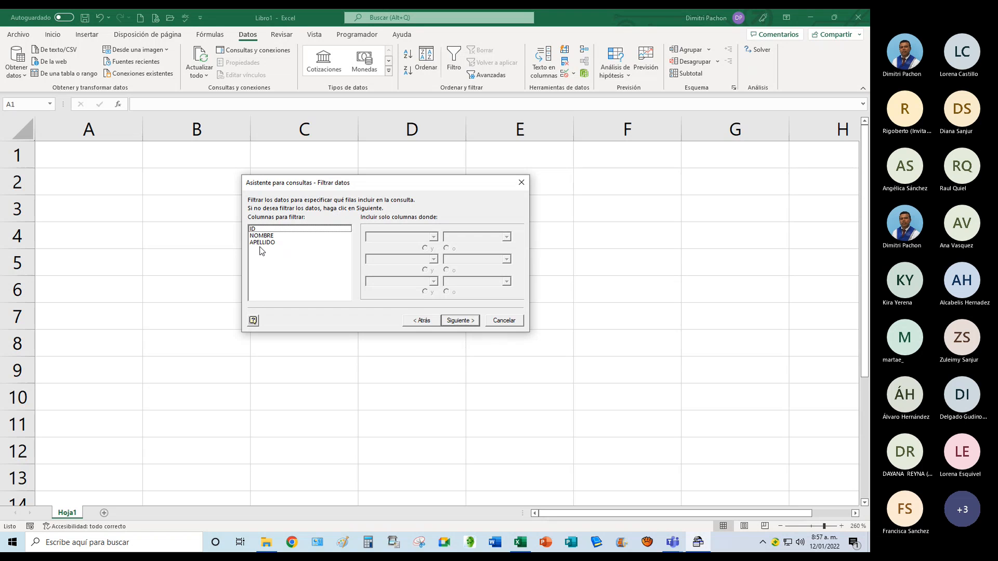
left_click(471, 322)
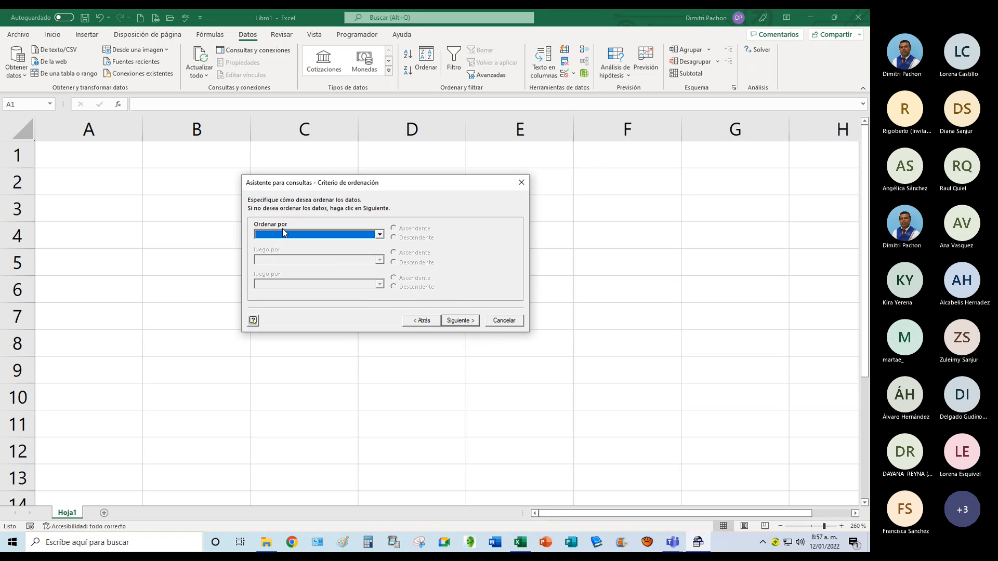
left_click(379, 235)
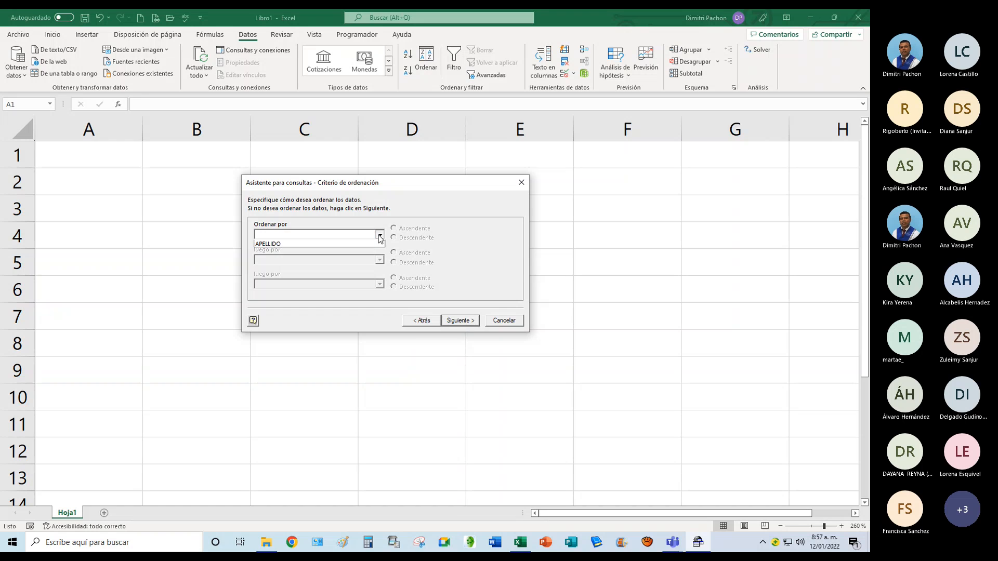
left_click(379, 237)
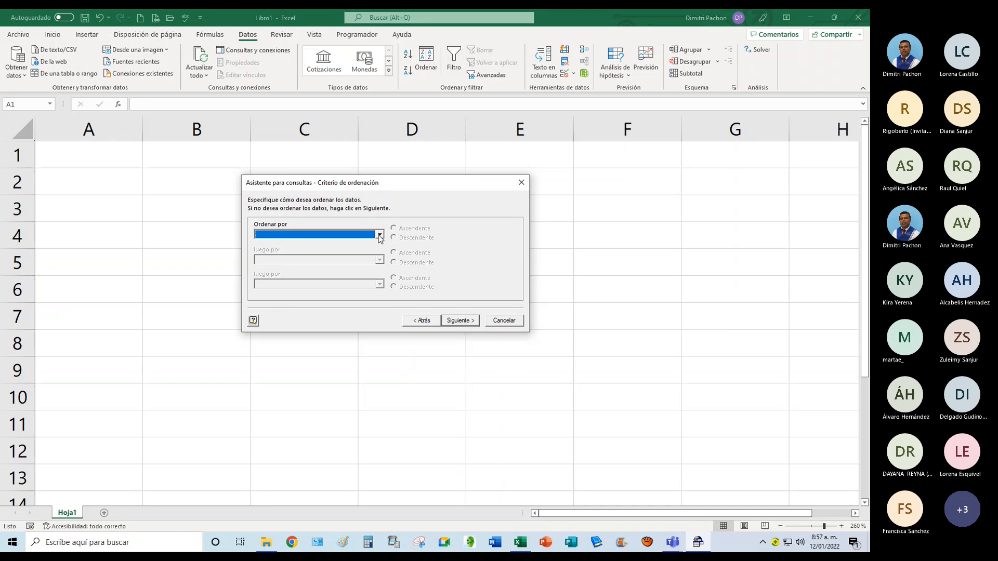
left_click(380, 236)
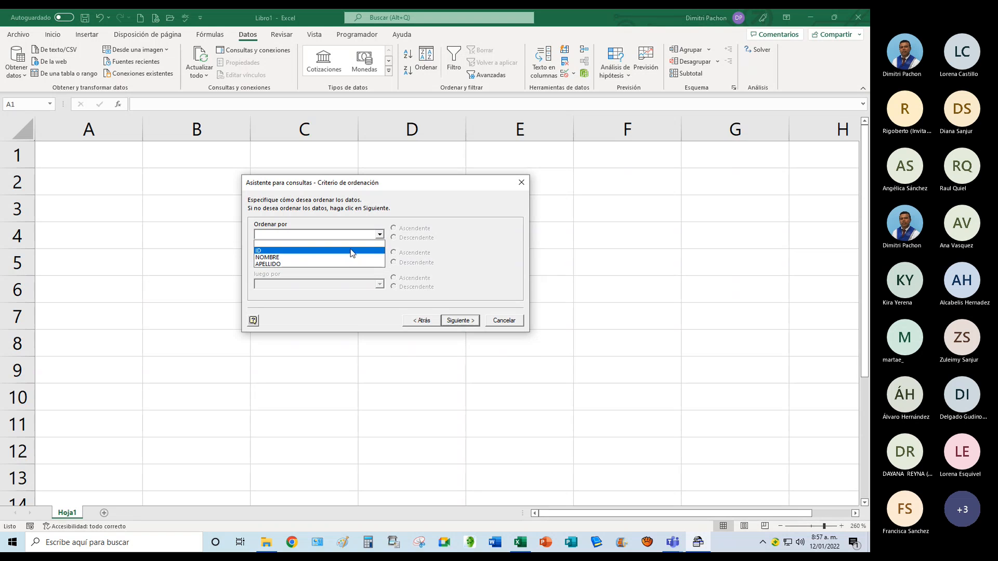
left_click(289, 259)
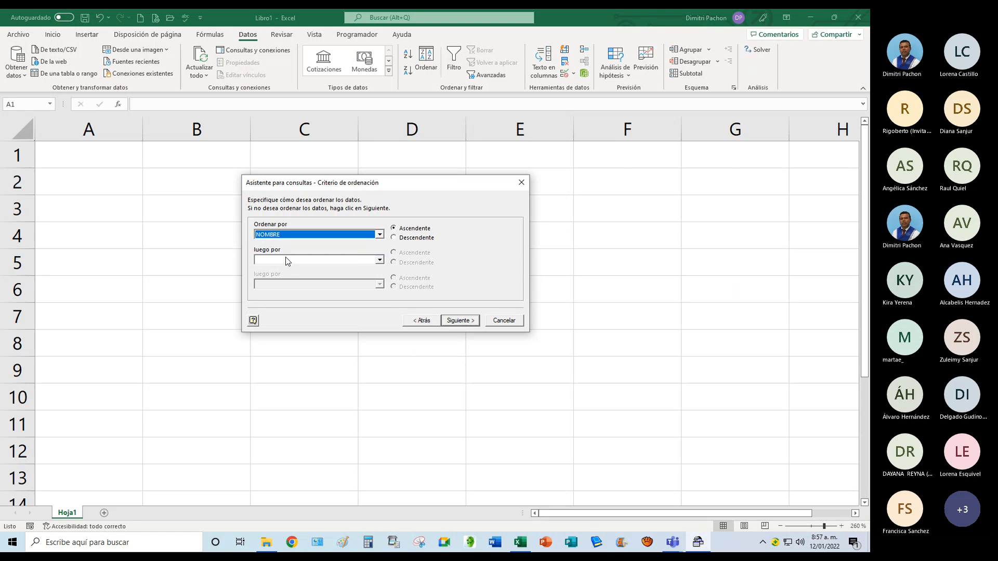
left_click(380, 235)
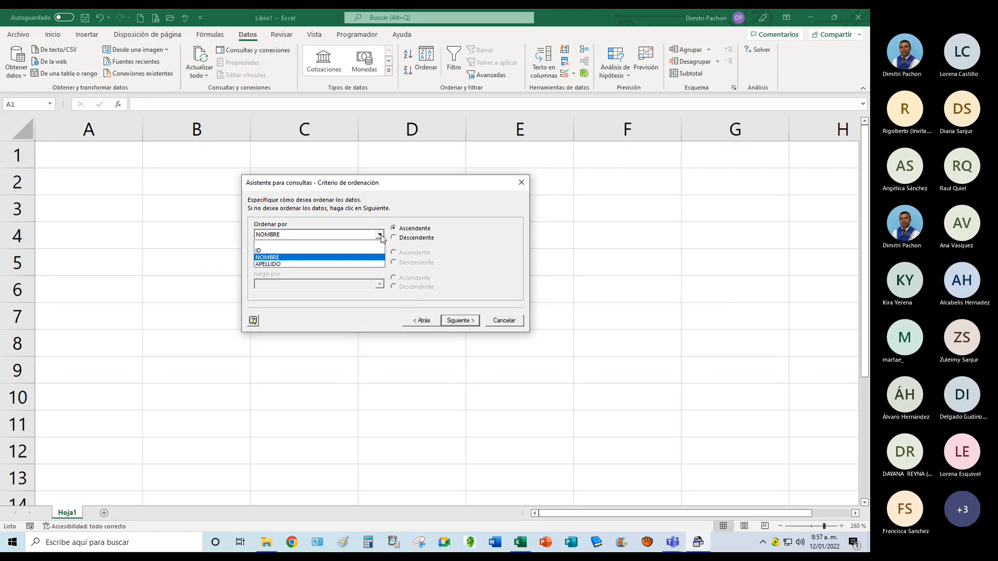
left_click(280, 244)
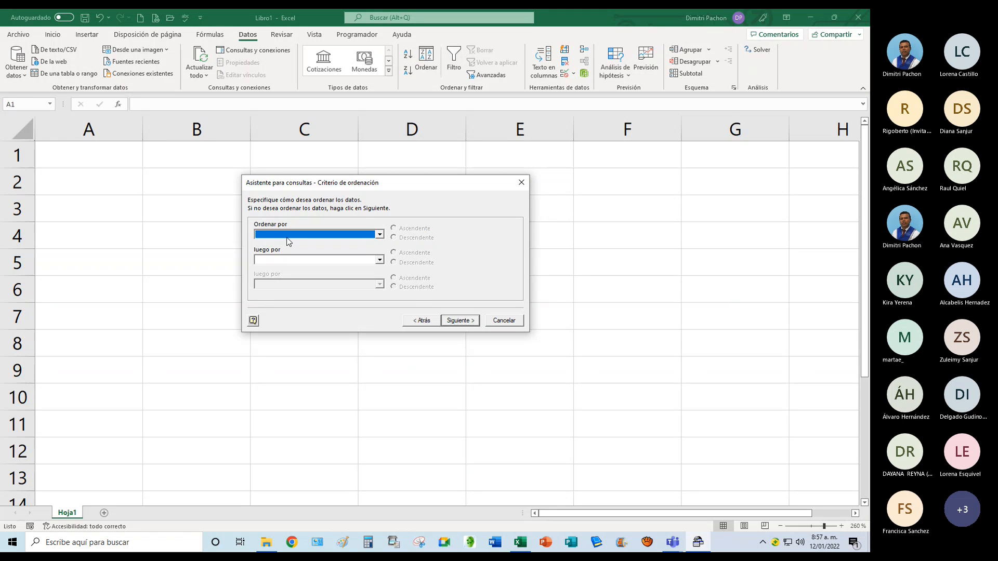
Finish the unsorted query for viewing in Microsoft Query and move the EMPLEADO table away from the edge of the table area.
left_click(453, 322)
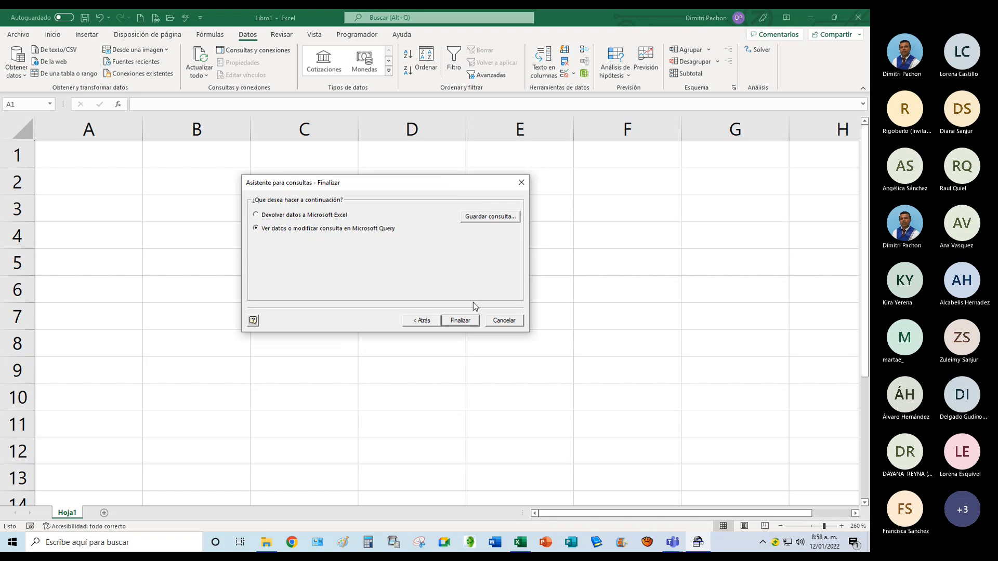
left_click(472, 322)
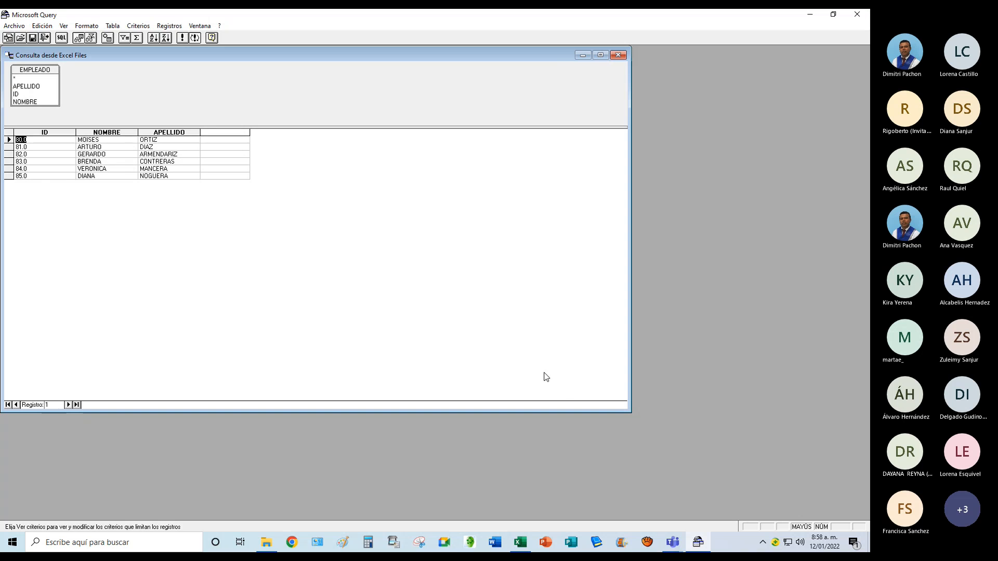
left_click_drag(40, 70, 182, 70)
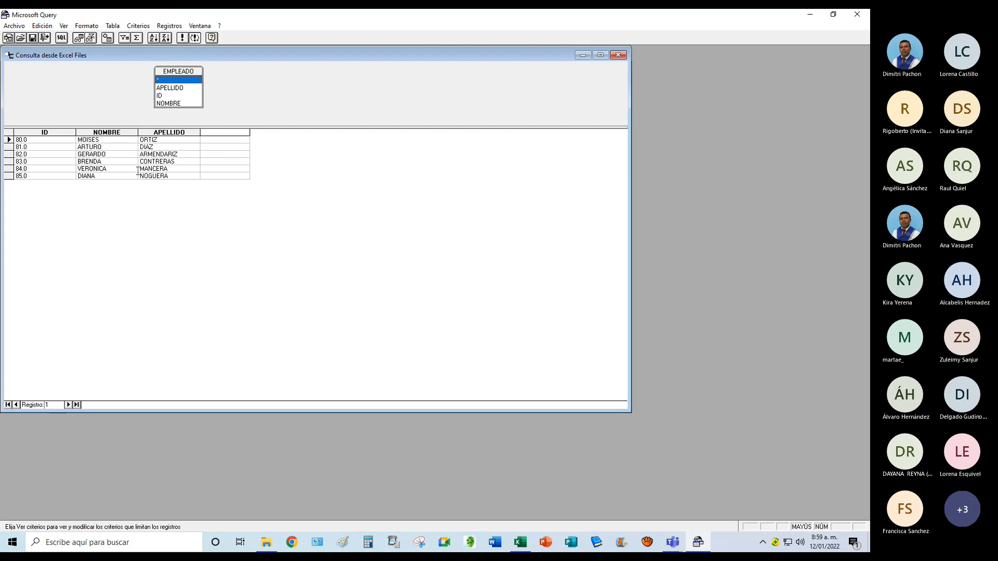
Add the SALARIO table from F:\Libro2.xlsx to the query and place it beside the EMPLEADO table.
left_click(118, 26)
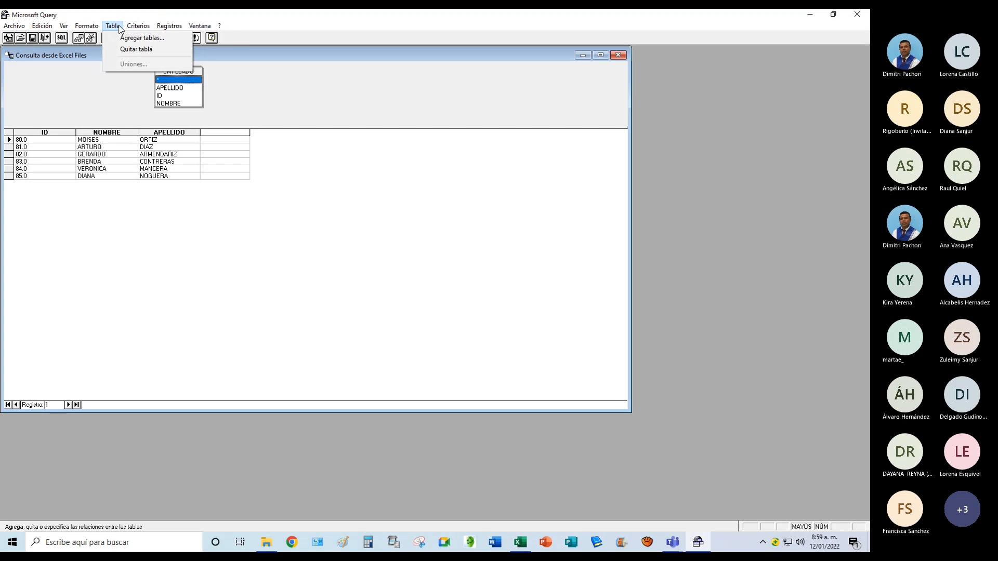
left_click(119, 37)
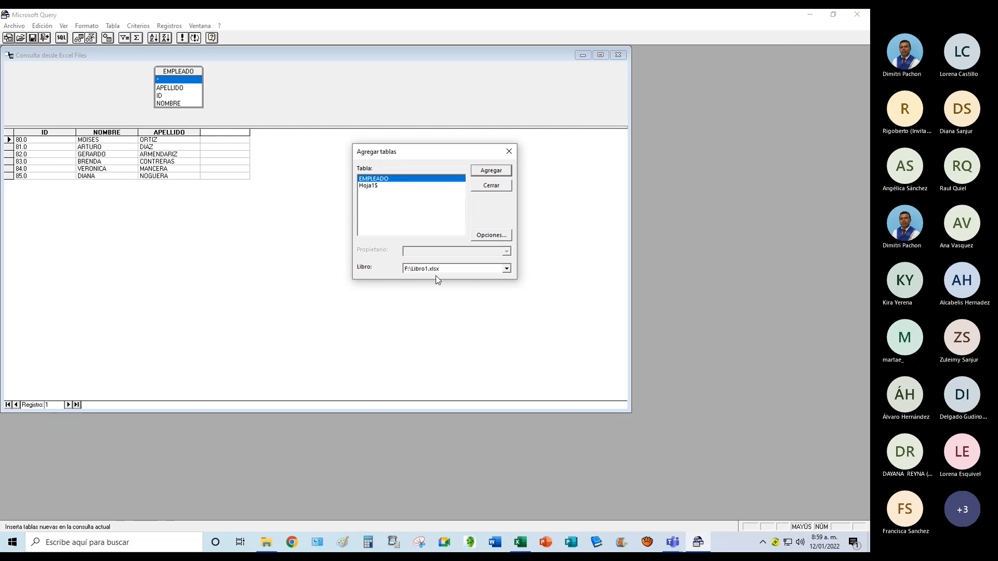
left_click(505, 268)
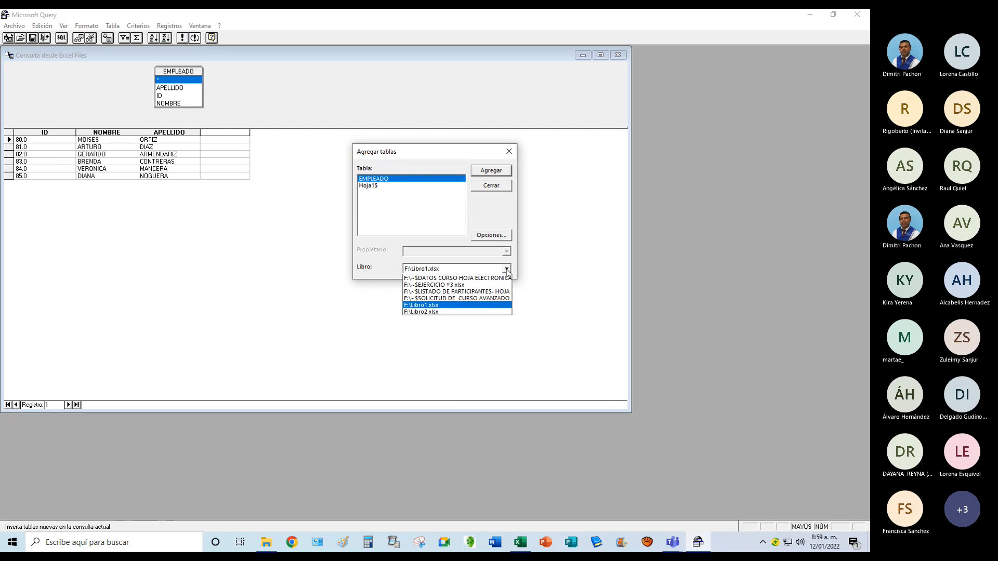
left_click(431, 312)
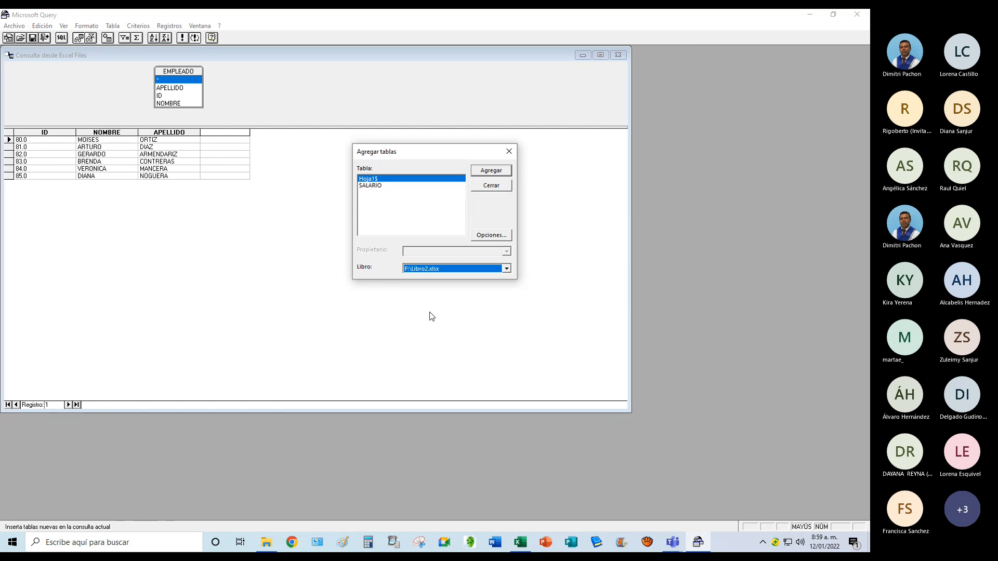
left_click(373, 186)
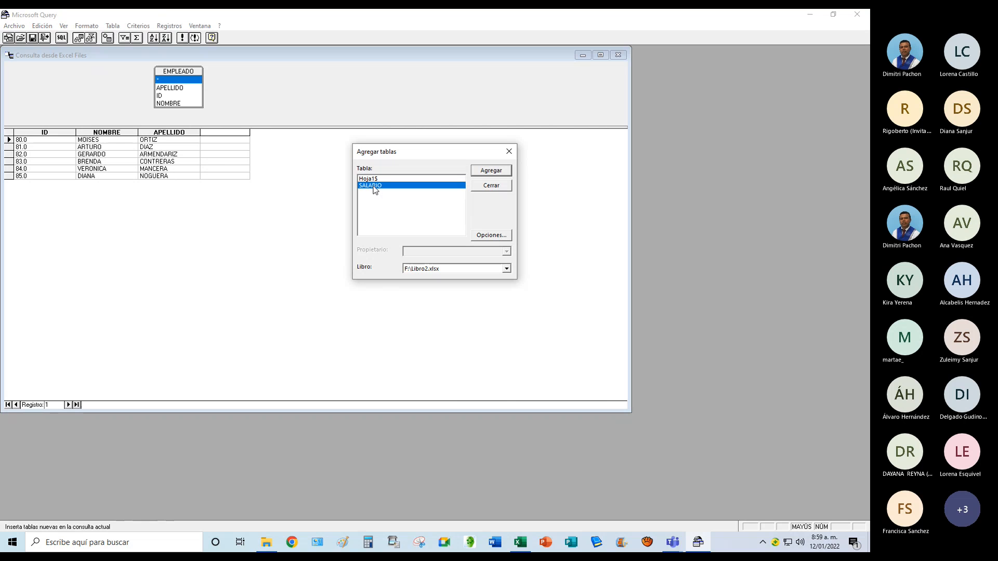
left_click(491, 170)
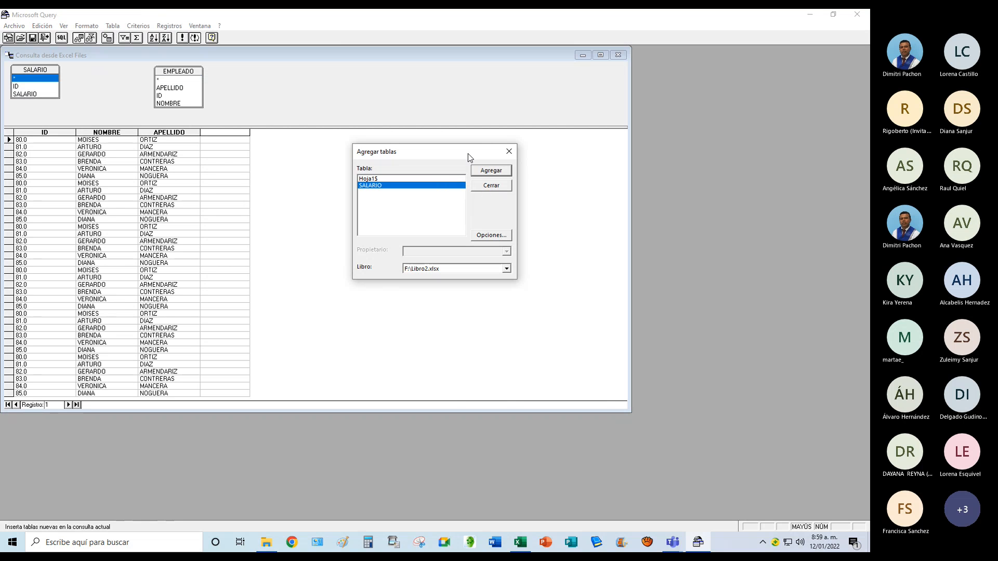
left_click(508, 151)
left_click_drag(35, 70, 281, 74)
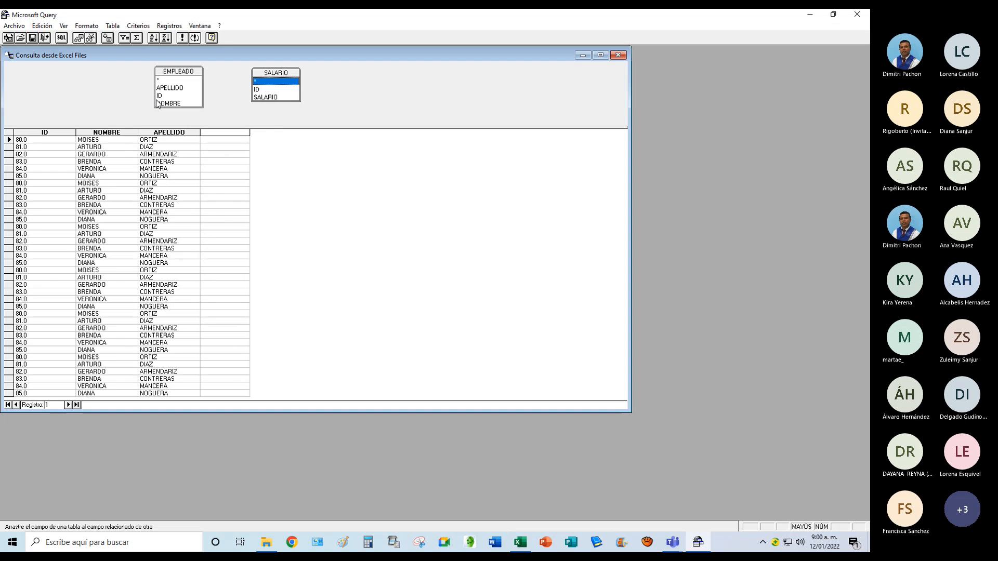
Create an inner join between the two tables where EMPLEADO.ID equals SALARIO.ID.
left_click(113, 26)
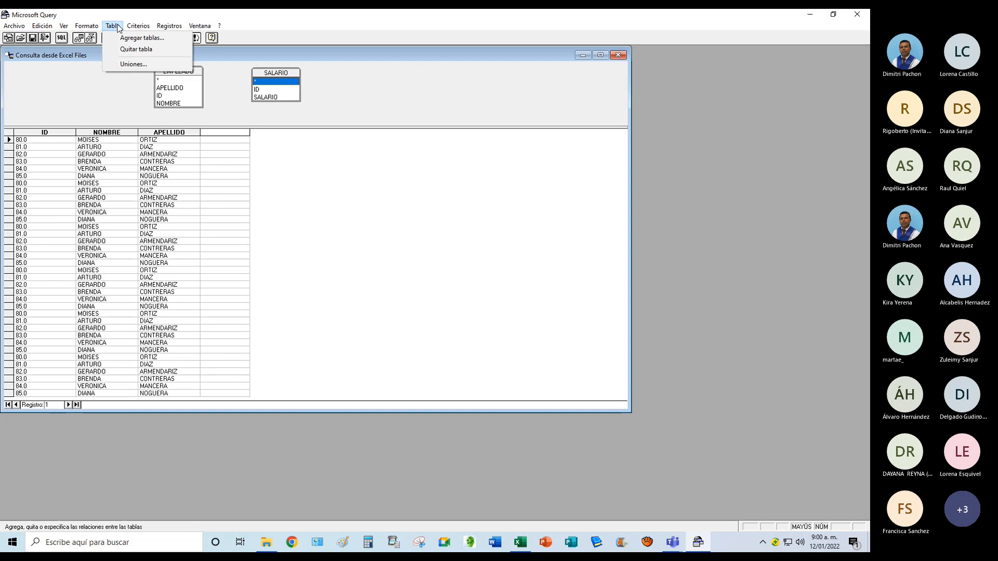
left_click(134, 63)
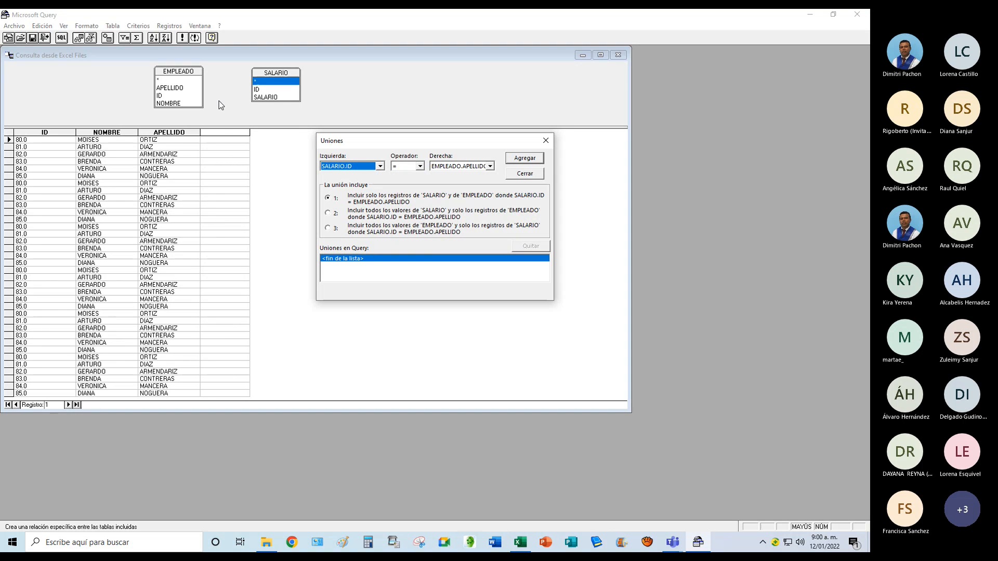
left_click(380, 167)
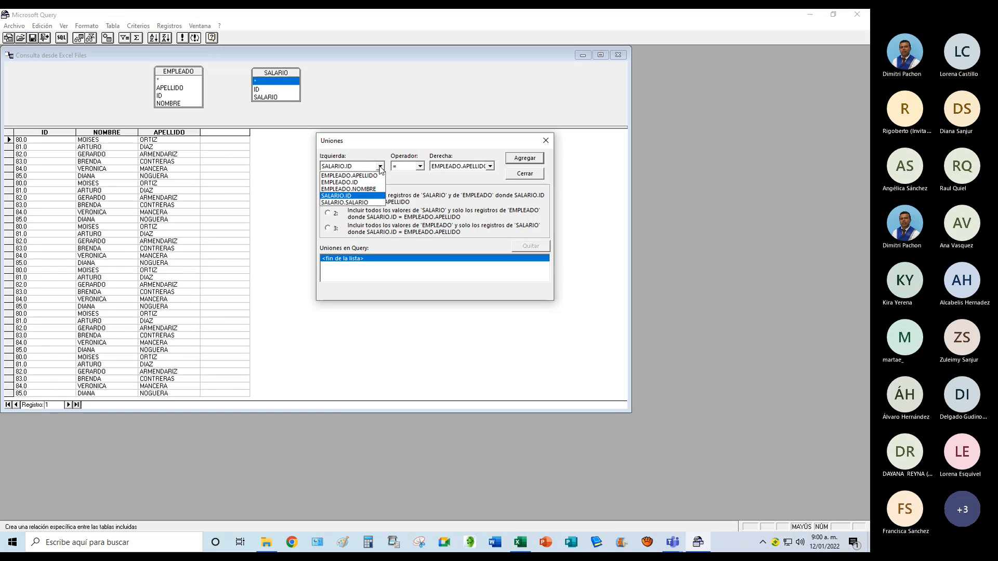
left_click(355, 183)
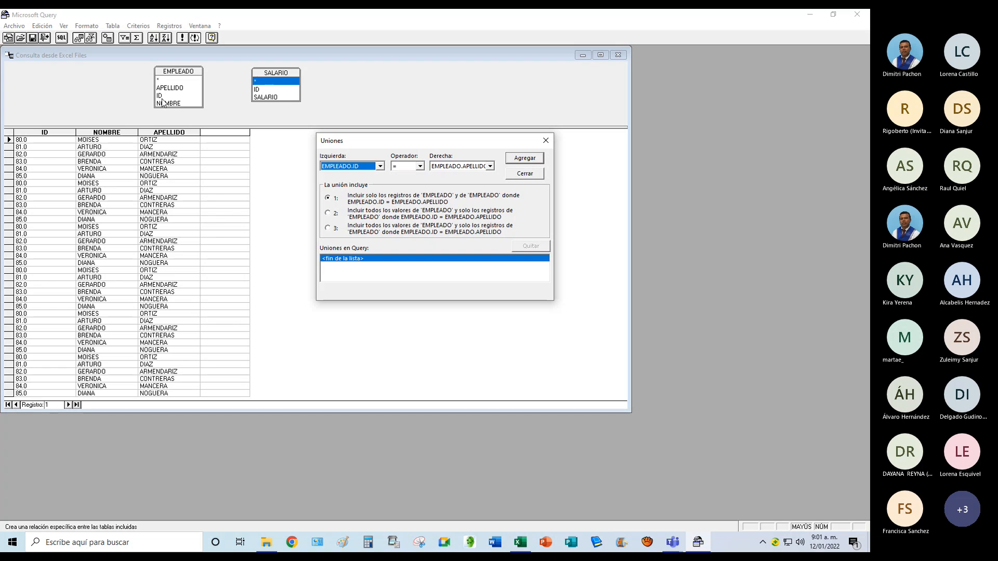
left_click(380, 166)
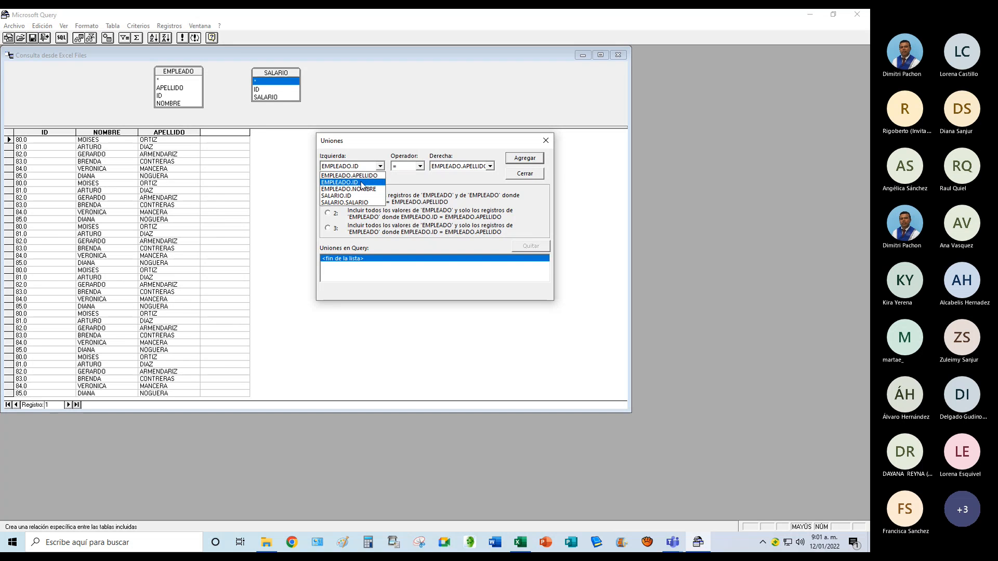
left_click(363, 185)
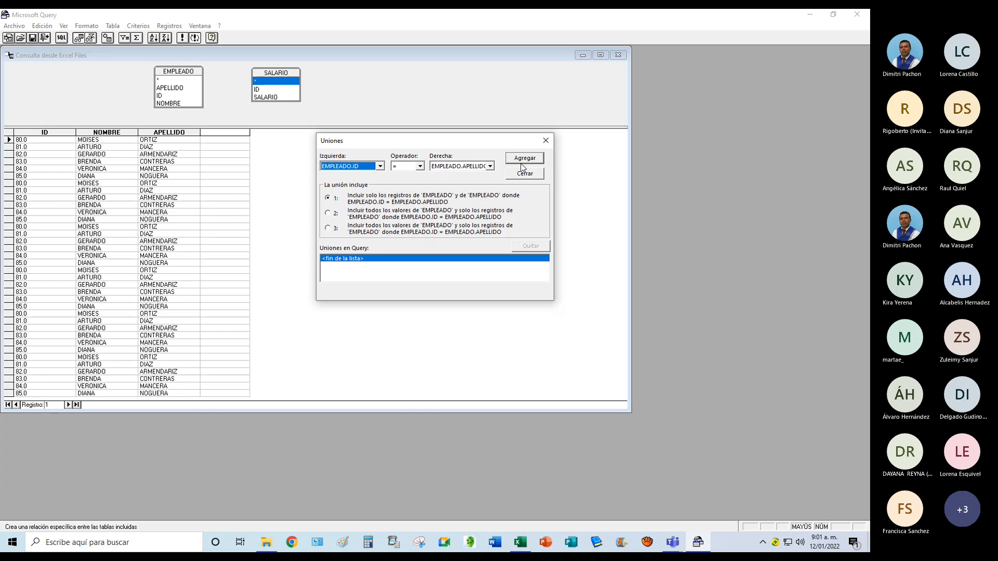
left_click(490, 167)
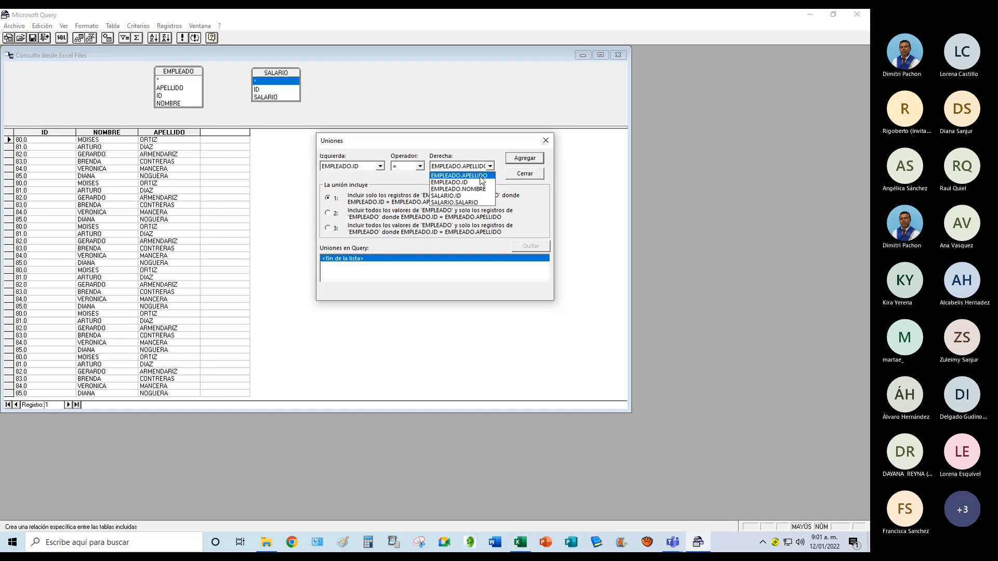
left_click(459, 196)
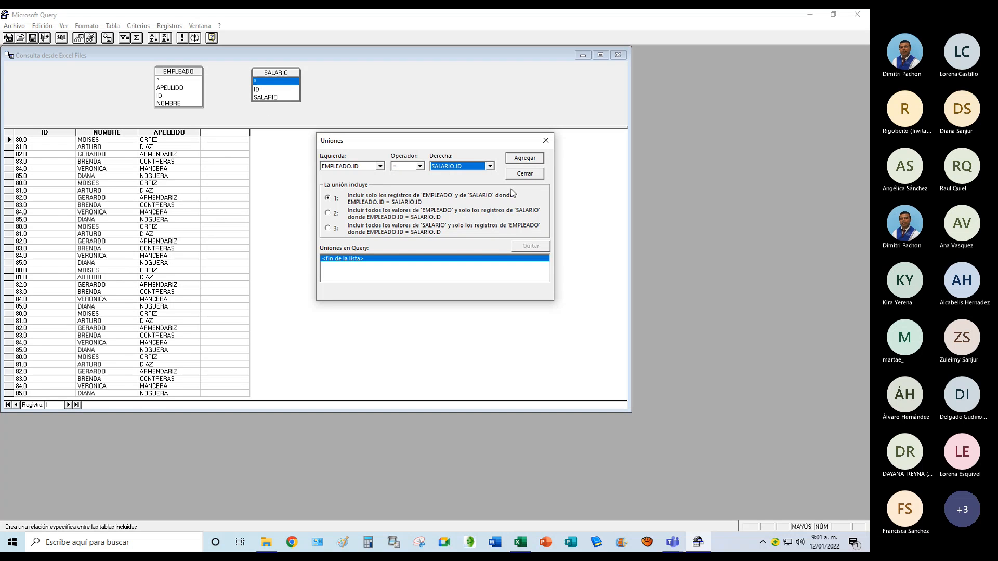
left_click(525, 159)
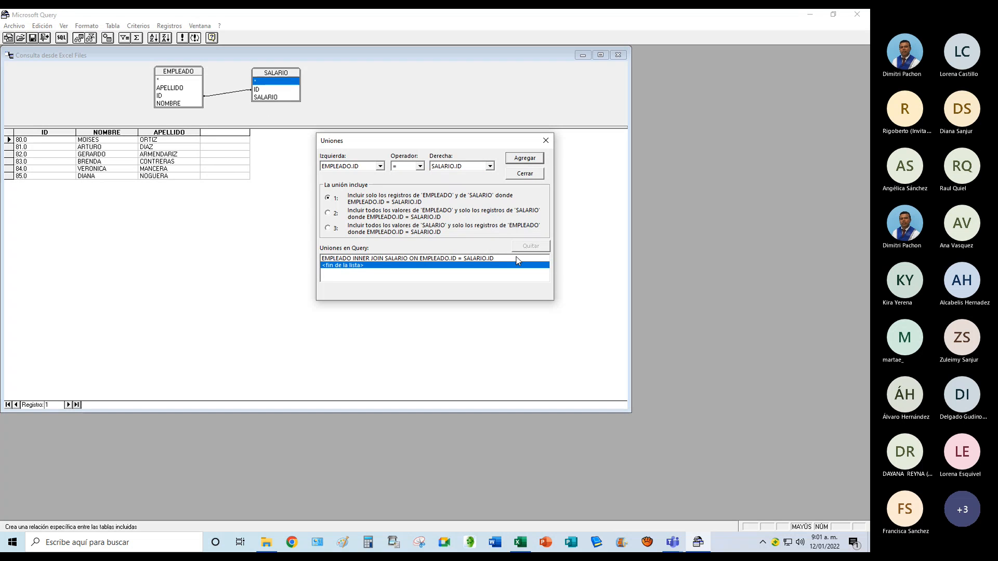
left_click(546, 140)
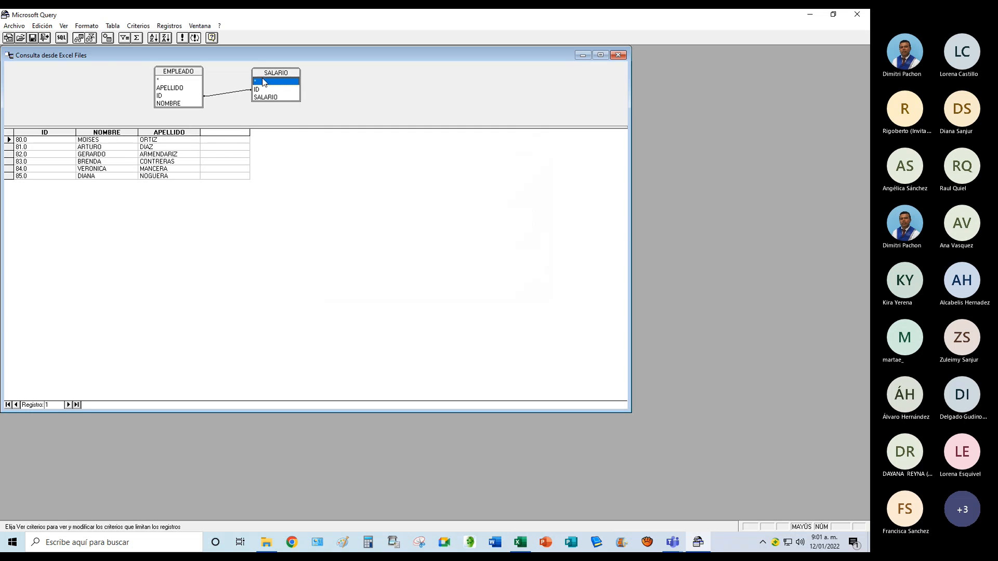
Rearrange the EMPLEADO and SALARIO tables side by side with the join line between them.
left_click_drag(264, 82, 303, 75)
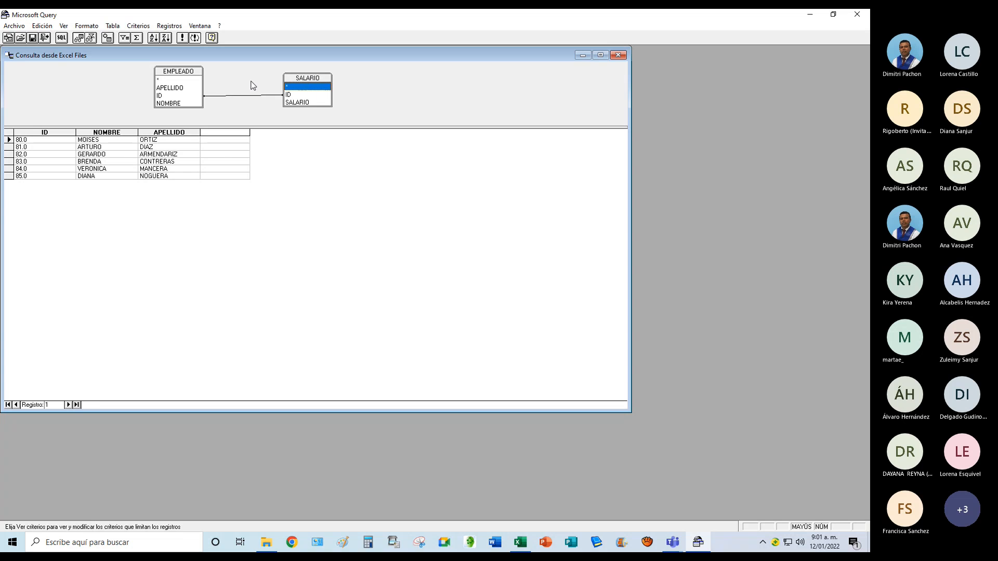
mouse_move(190, 73)
left_mouse_down()
mouse_move(190, 107)
mouse_move(115, 65)
mouse_move(177, 69)
mouse_move(176, 89)
mouse_move(186, 72)
left_mouse_up()
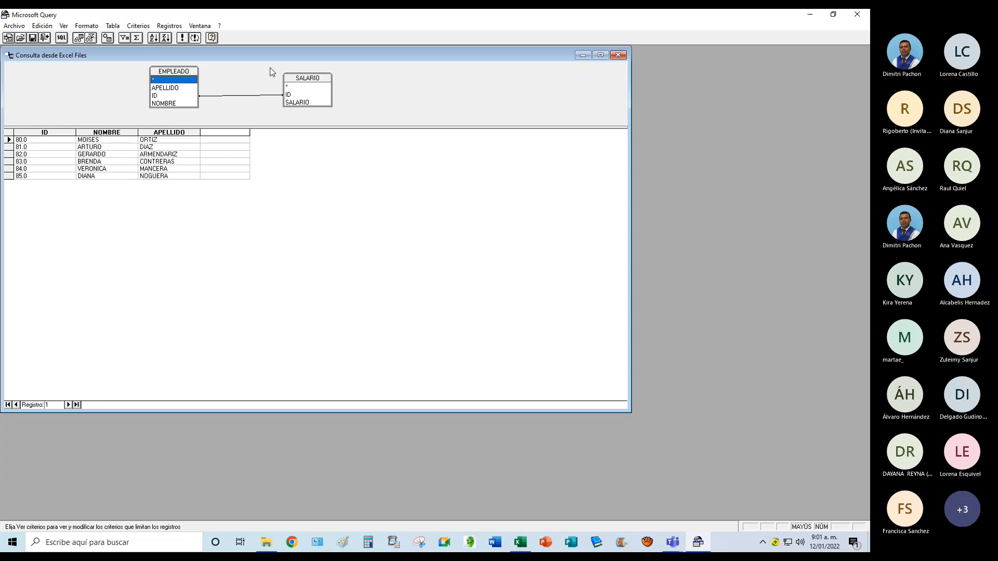
left_click_drag(318, 81, 284, 71)
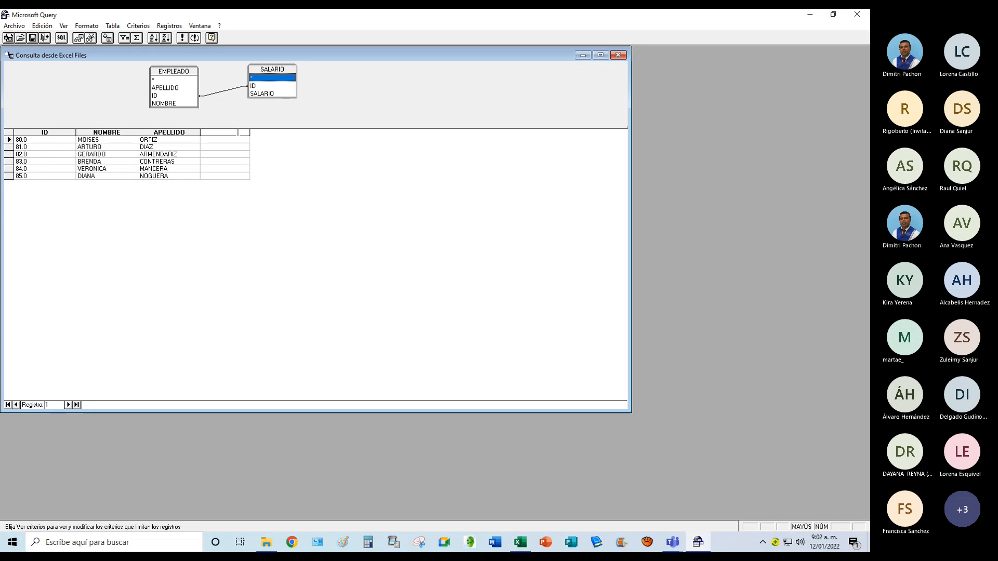
Add the SALARIO.SALARIO field as a fourth column of the query results, after APELLIDO.
left_click(244, 133)
left_click(245, 133)
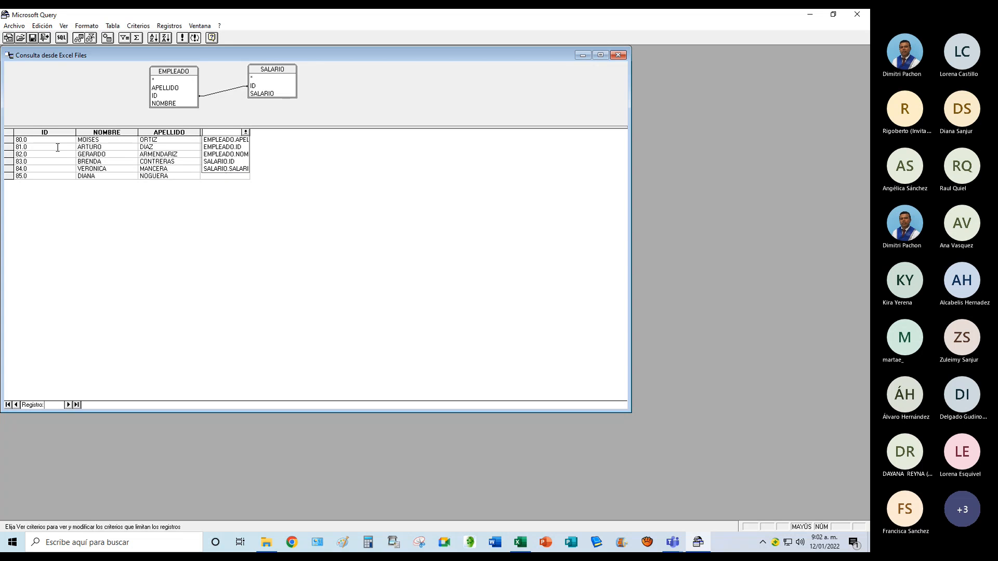
left_click(224, 168)
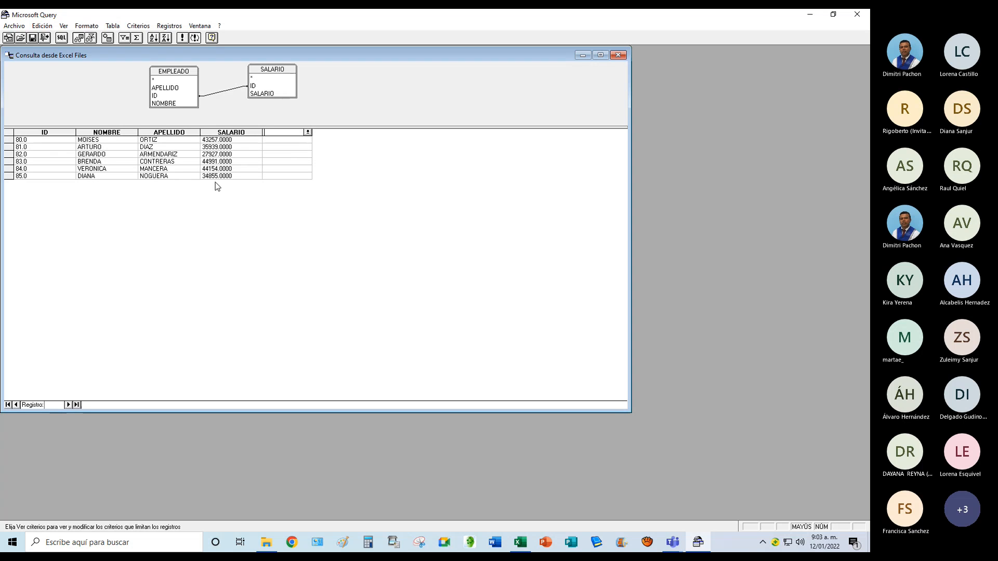
Return the query data to Excel as a table in the existing worksheet, starting at cell A1.
left_click(21, 27)
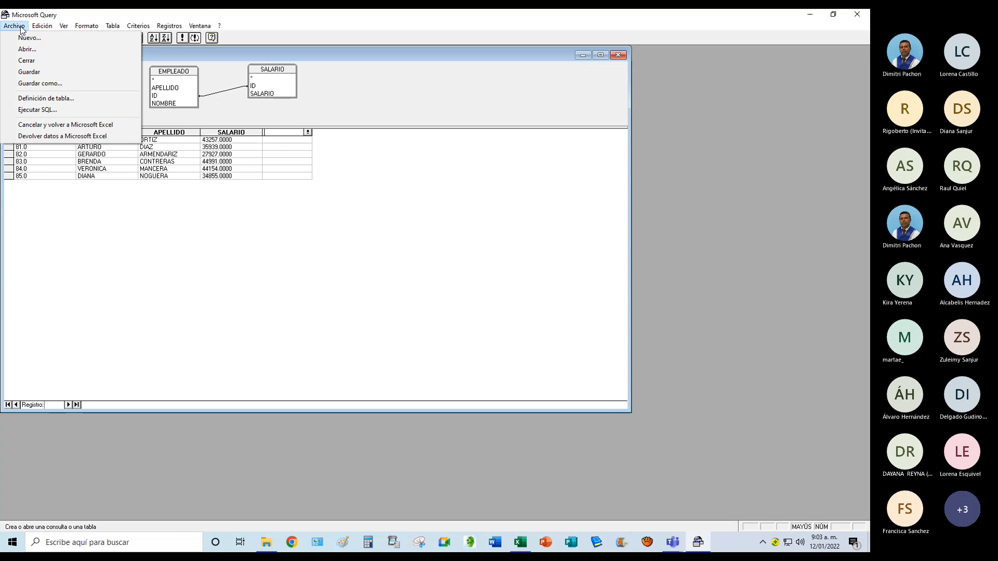
left_click(51, 136)
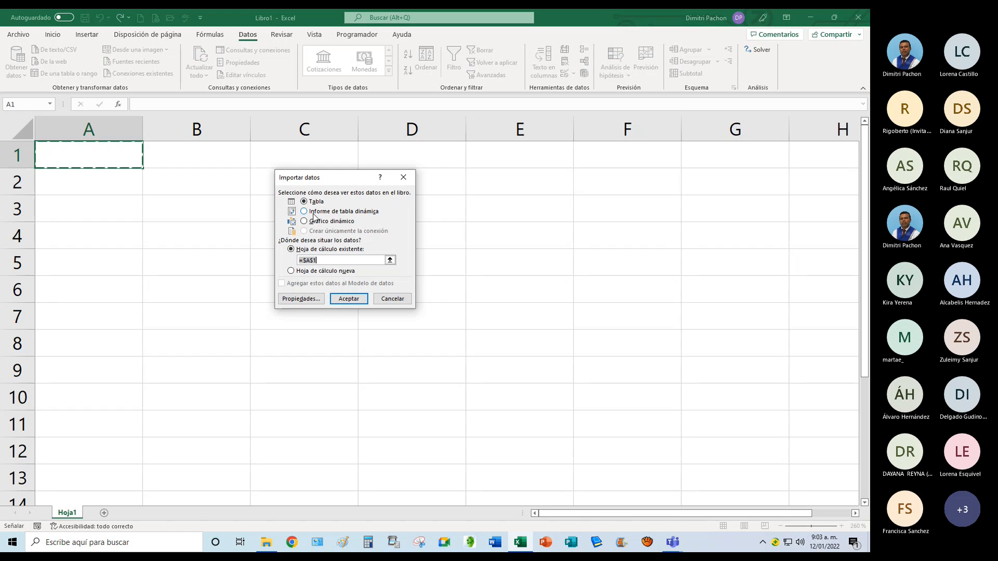
left_click(289, 271)
left_click(307, 249)
left_click(348, 299)
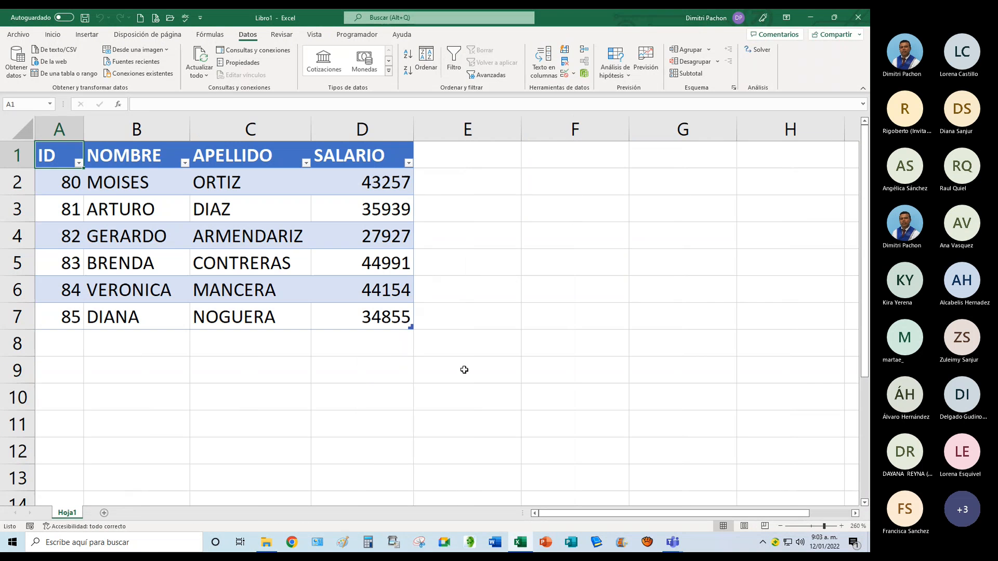
Check the filter options of the ID and NOMBRE columns in the imported table without applying any filter.
left_click(492, 370)
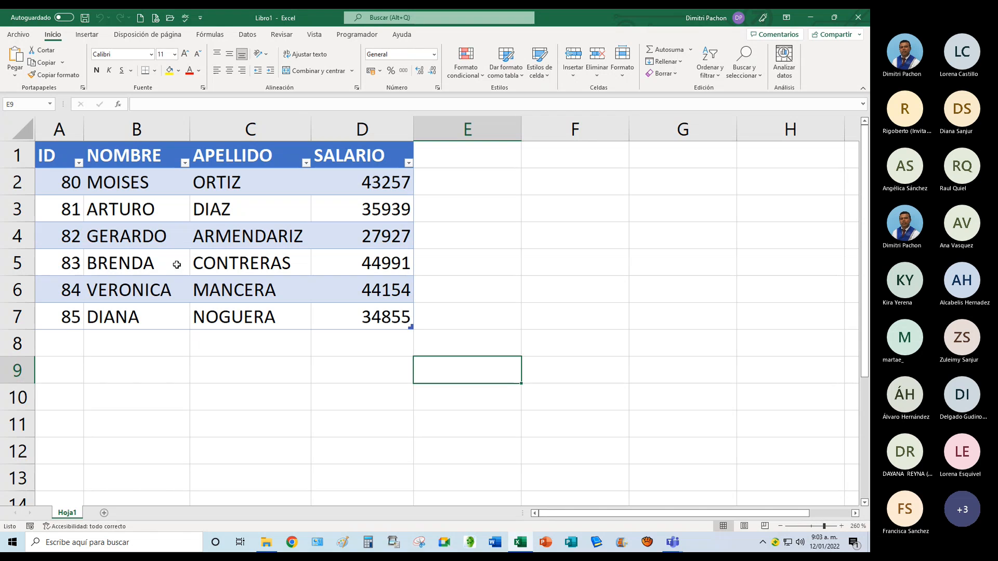
left_click(78, 163)
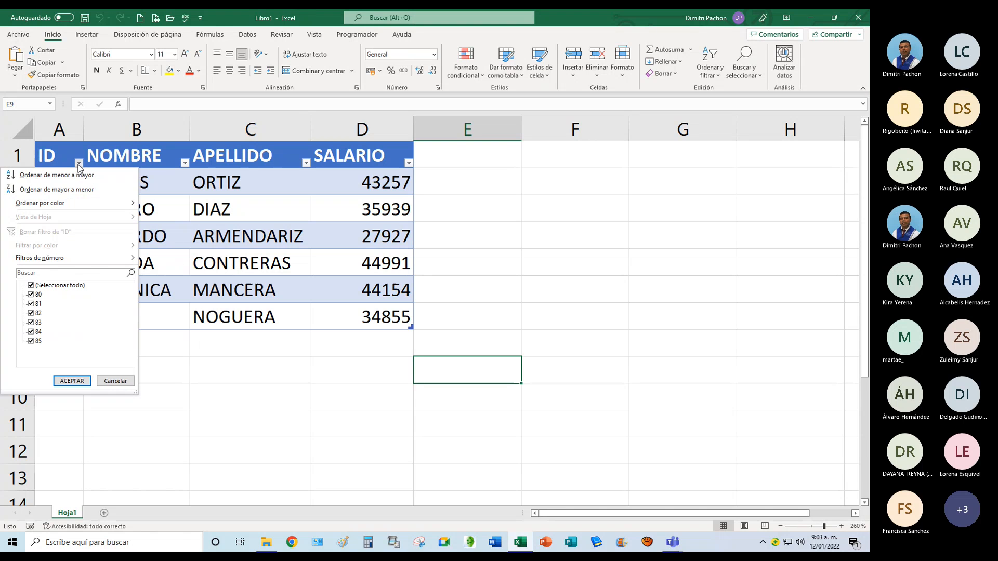
left_click(78, 162)
left_click(184, 163)
left_click(185, 162)
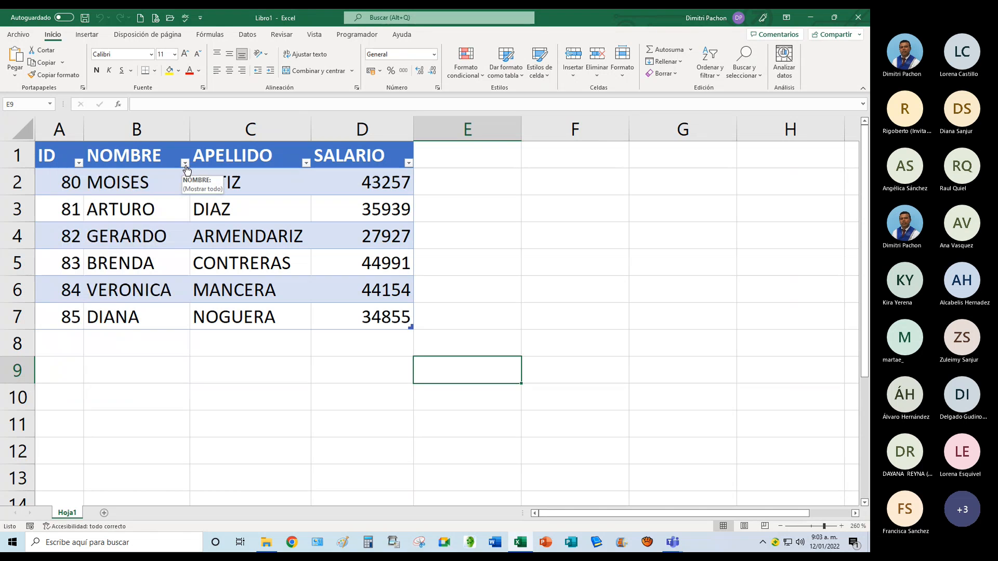